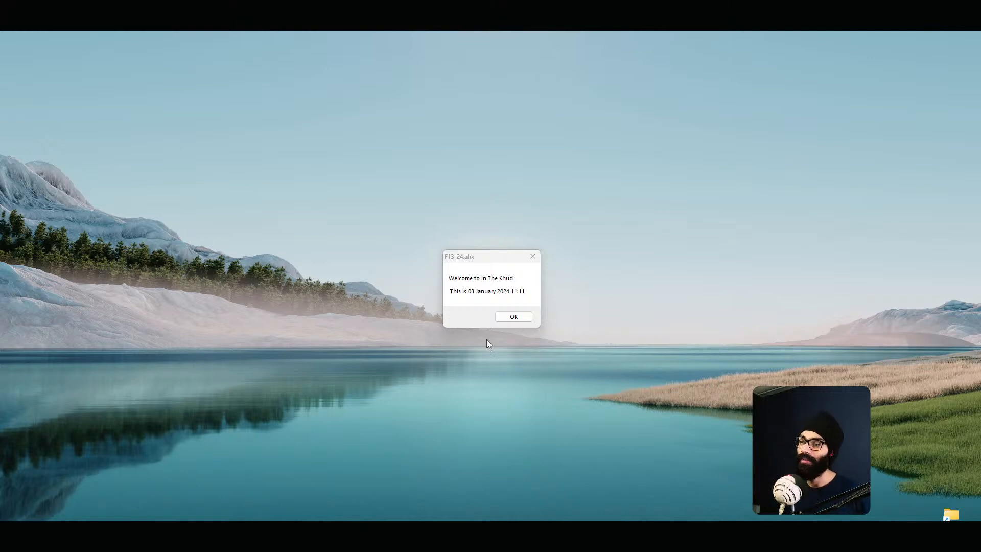
Step: Dismiss the welcome message and open a File Explorer window, then minimise it
click(514, 317)
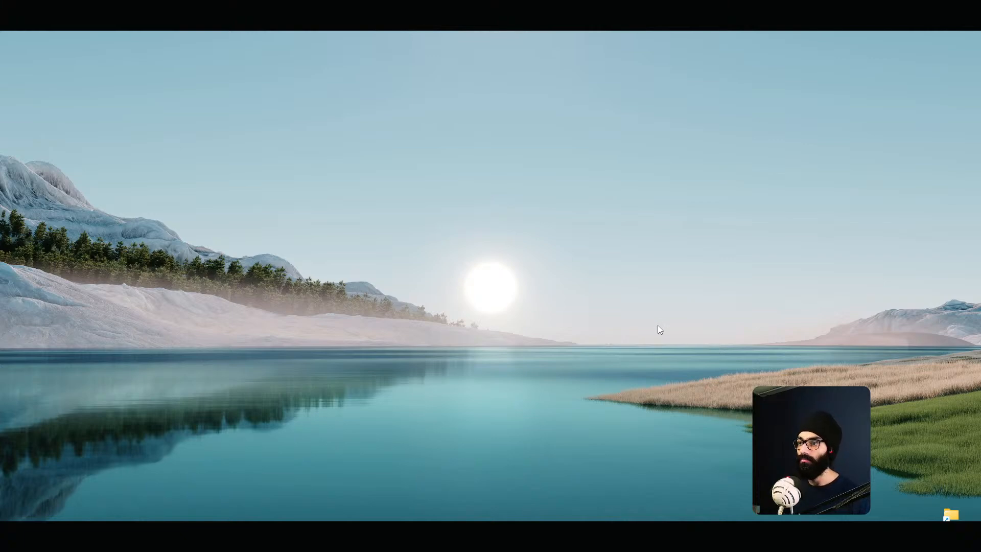
key(super+e)
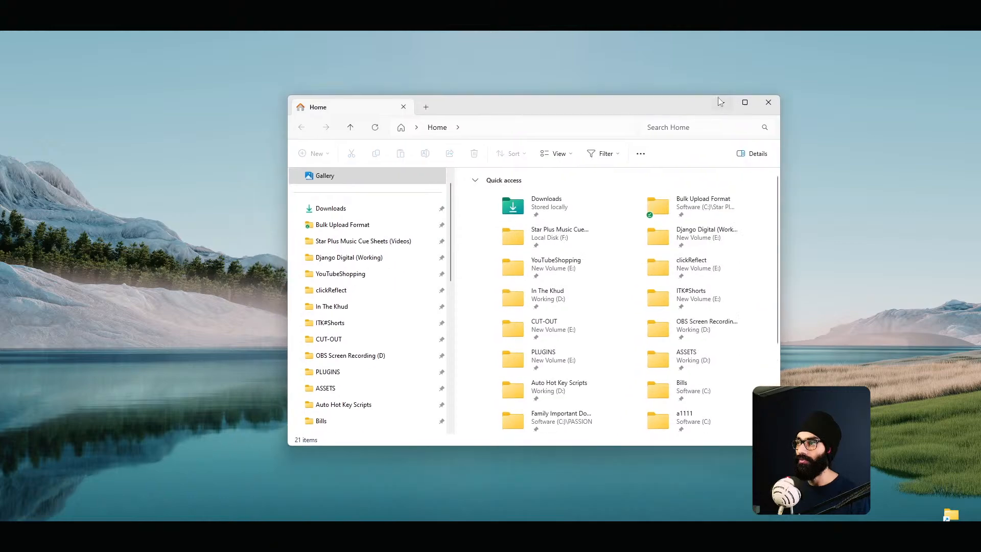
click(724, 103)
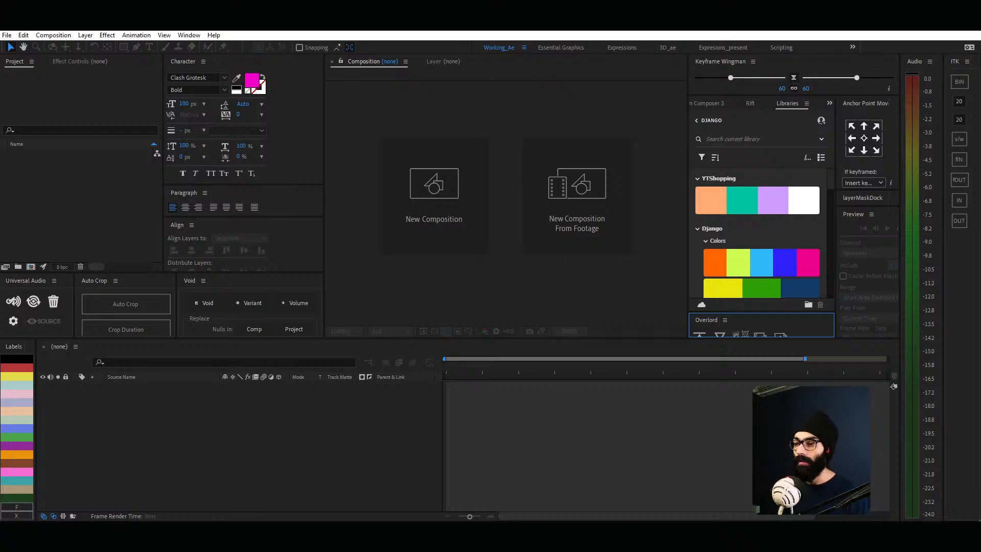
Step: Switch to DaVinci Resolve, open the theGoodPaws project and move the playhead to 00:00:06:05 on the black dog clip
key(alt+Tab)
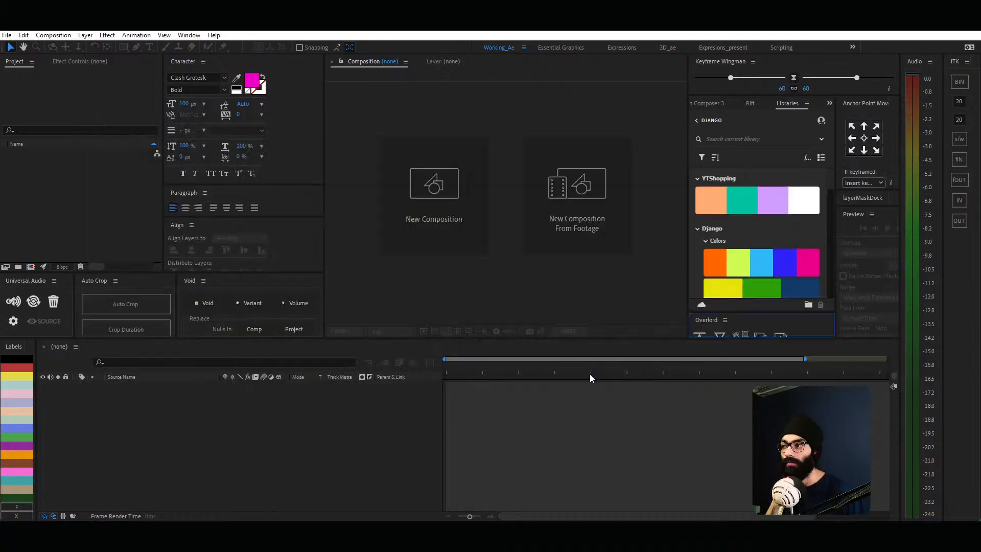
key(alt+Tab)
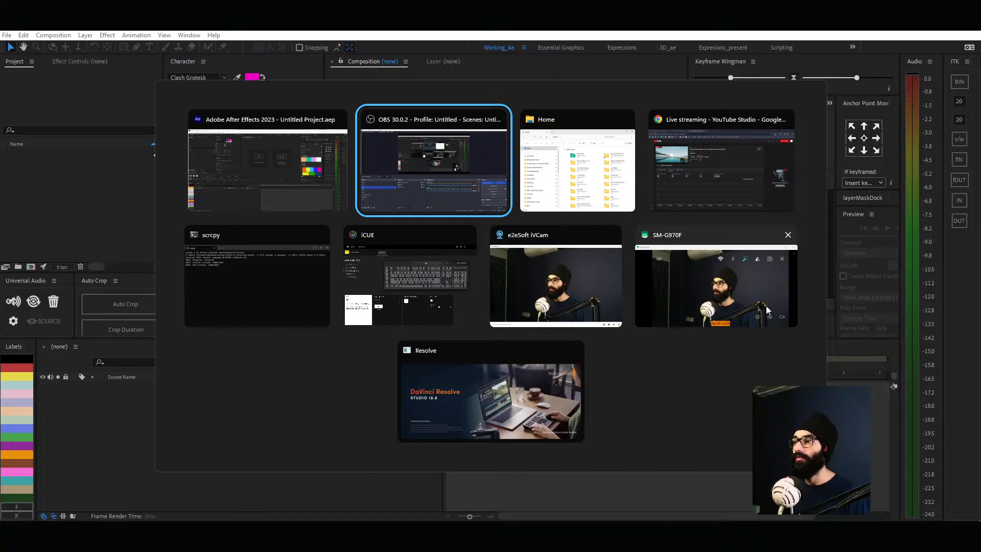
click(552, 403)
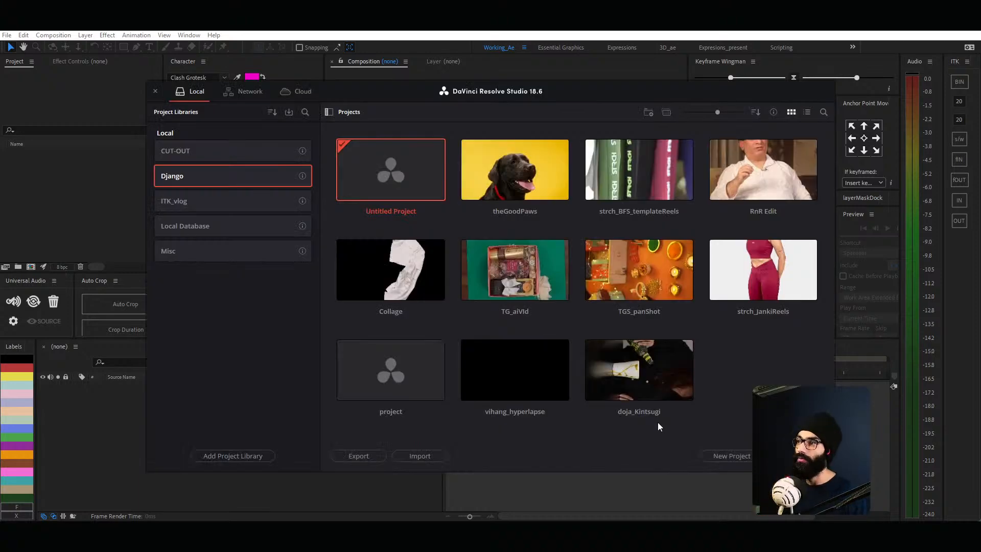
double_click(541, 183)
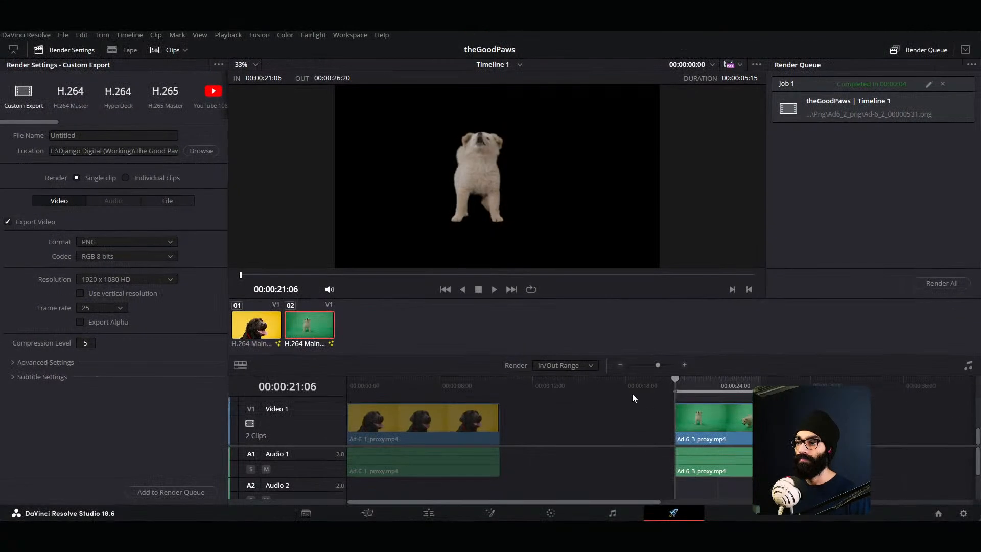
mouse_move(434, 385)
mouse_down()
mouse_move(373, 387)
mouse_move(450, 400)
mouse_move(402, 404)
mouse_move(443, 399)
mouse_up()
Step: Switch to File Explorer and open The Good Paws > Ad-6 > Stock > Proxy on New Volume (E:)
key(alt+Tab)
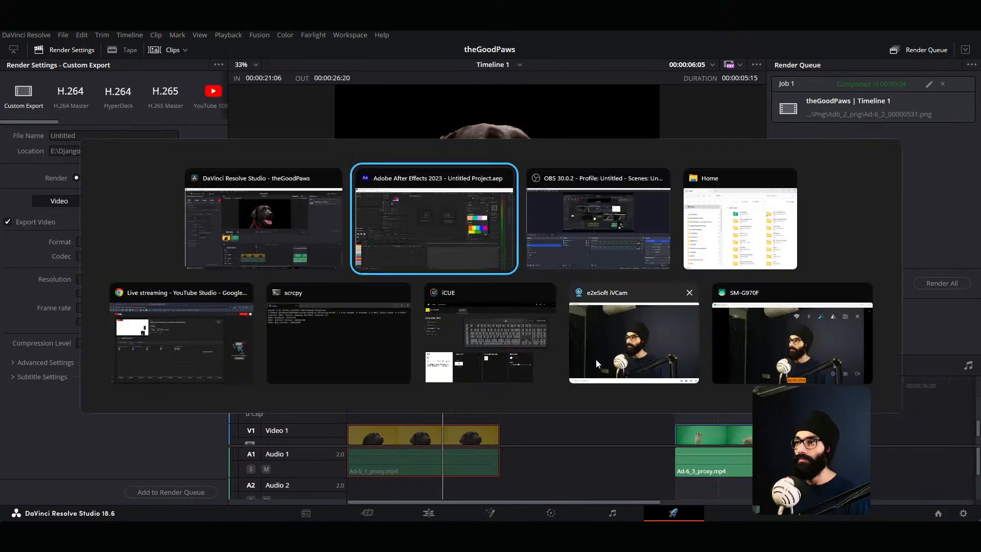
click(740, 225)
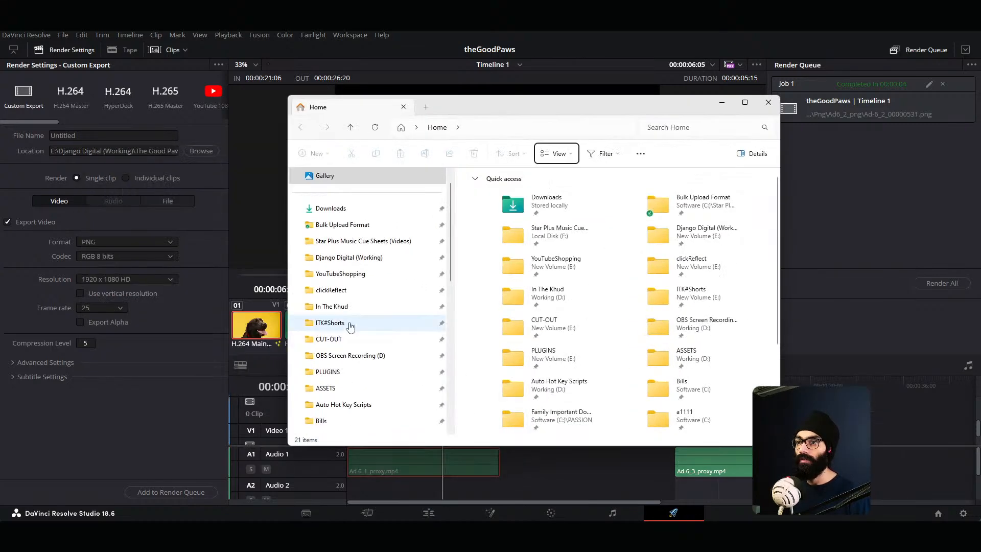
scroll(358, 307, up, 1)
click(371, 280)
double_click(514, 237)
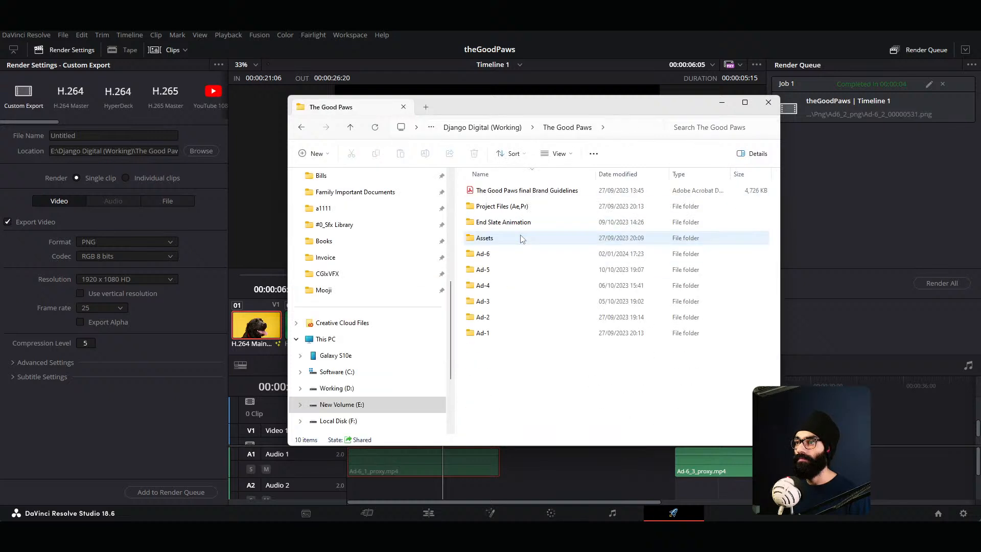
double_click(508, 254)
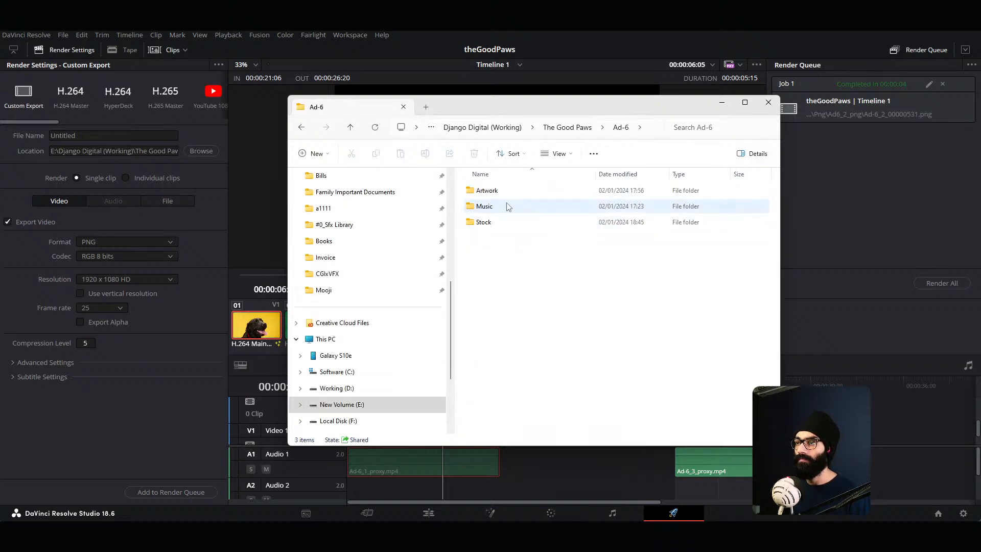
click(499, 225)
double_click(499, 226)
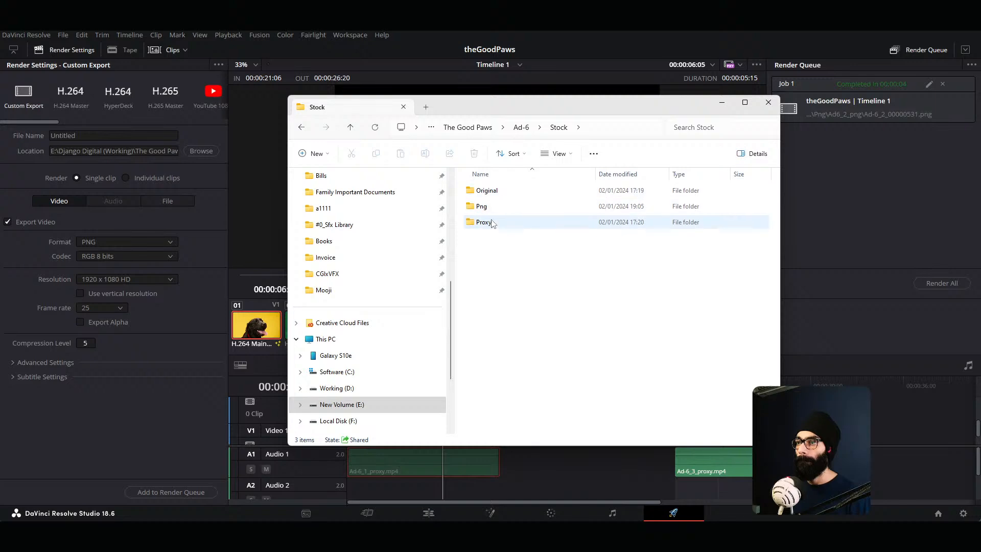
double_click(484, 222)
Step: Play the Ad-6_1_proxy video in VLC and pause it at about 2 seconds
double_click(492, 211)
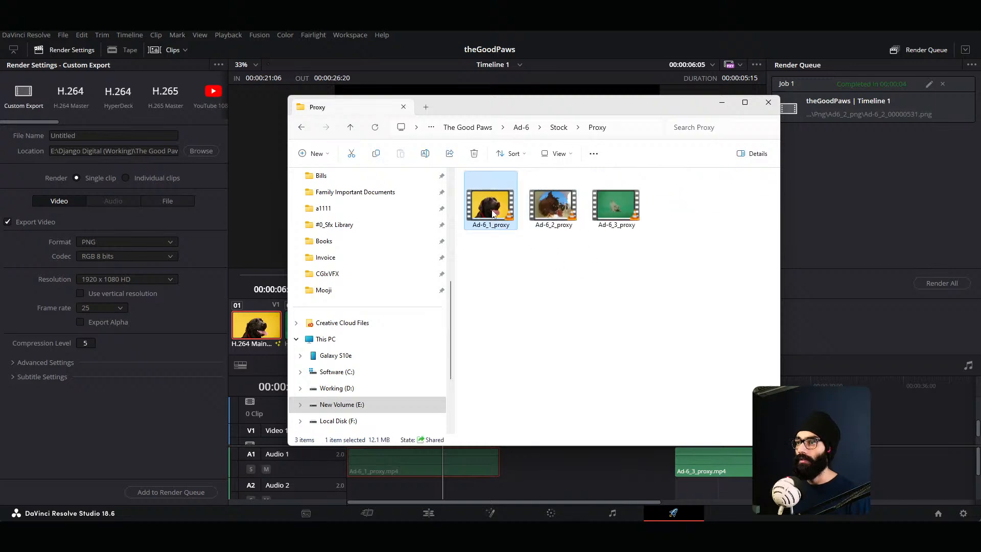
double_click(768, 161)
double_click(823, 159)
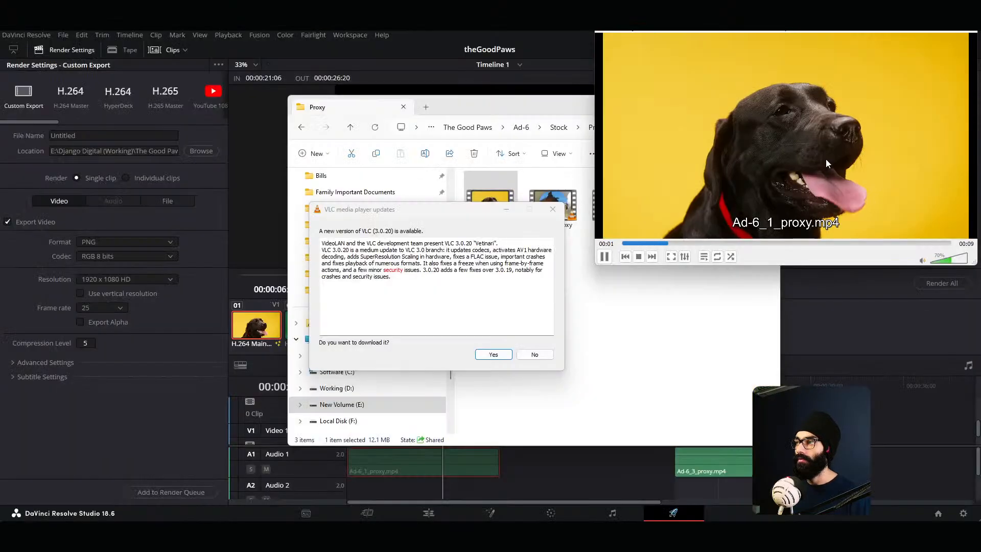
key(space)
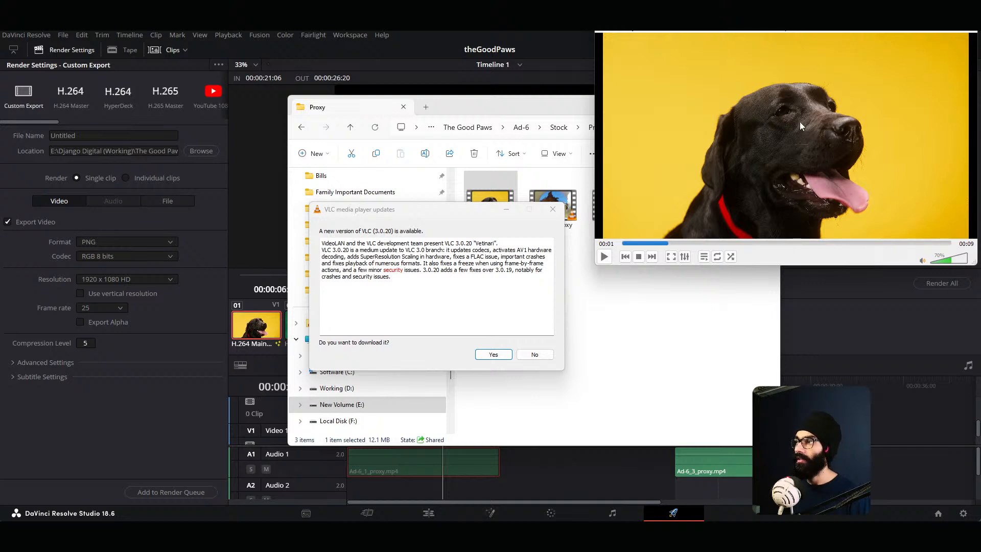
key(space)
key(space)
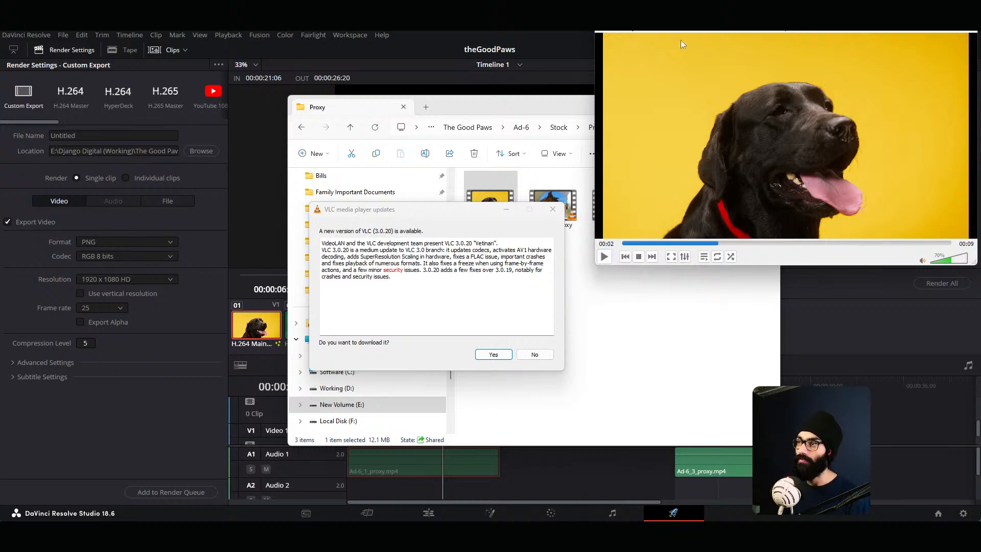
Step: Enlarge the VLC window to examine the dog against its yellow background, and close the player
drag(713, 14, 508, 111)
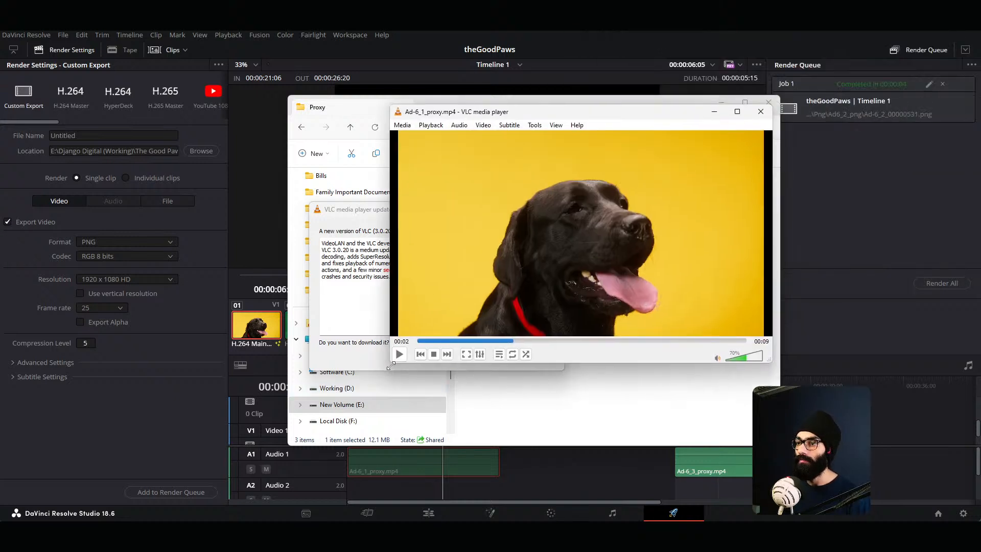
drag(389, 366, 56, 503)
drag(484, 105, 572, 32)
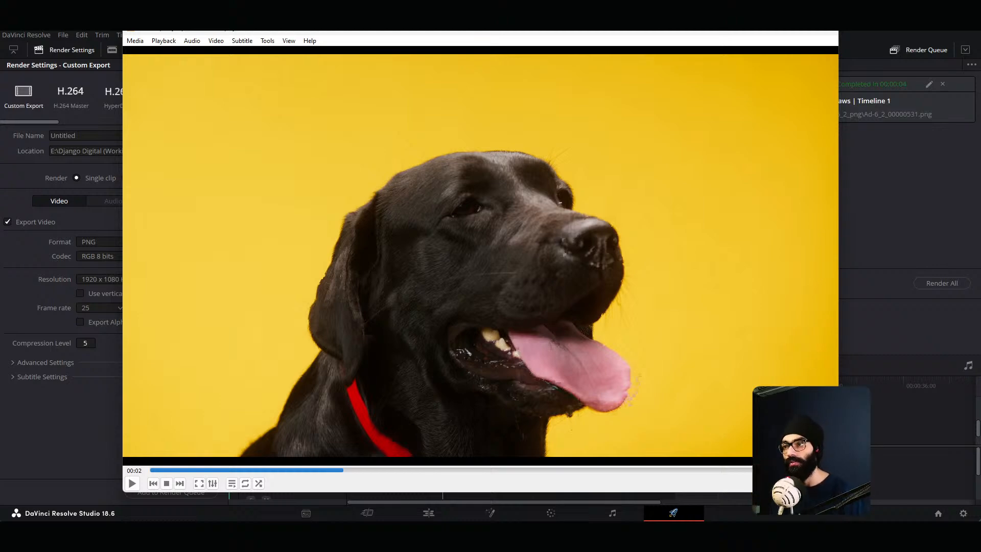
click(833, 32)
Step: Import Ad-6_1_proxy.mp4 from the Proxy folder into After Effects, create a composition from it and give the preview more height
key(alt+Tab)
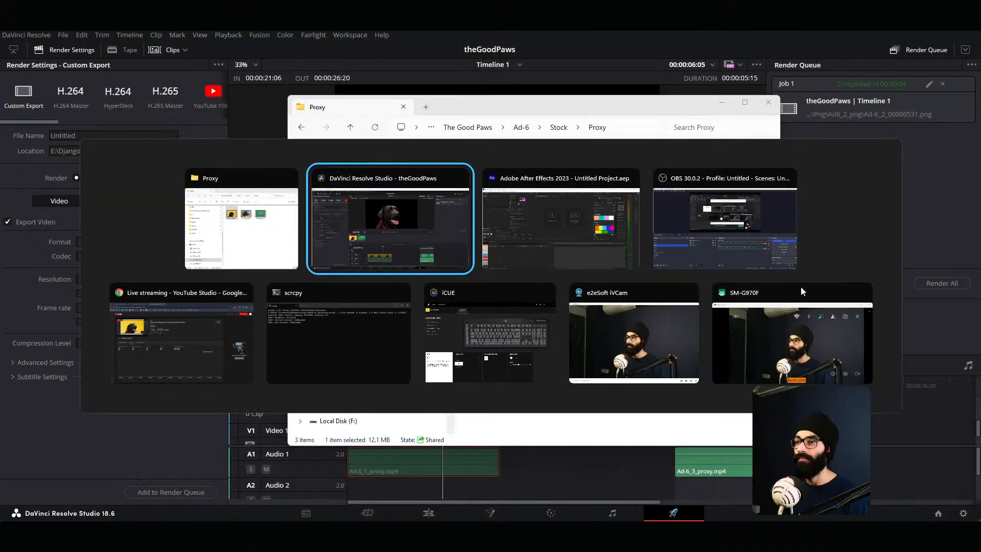
key(alt+Tab)
key(alt+Tab)
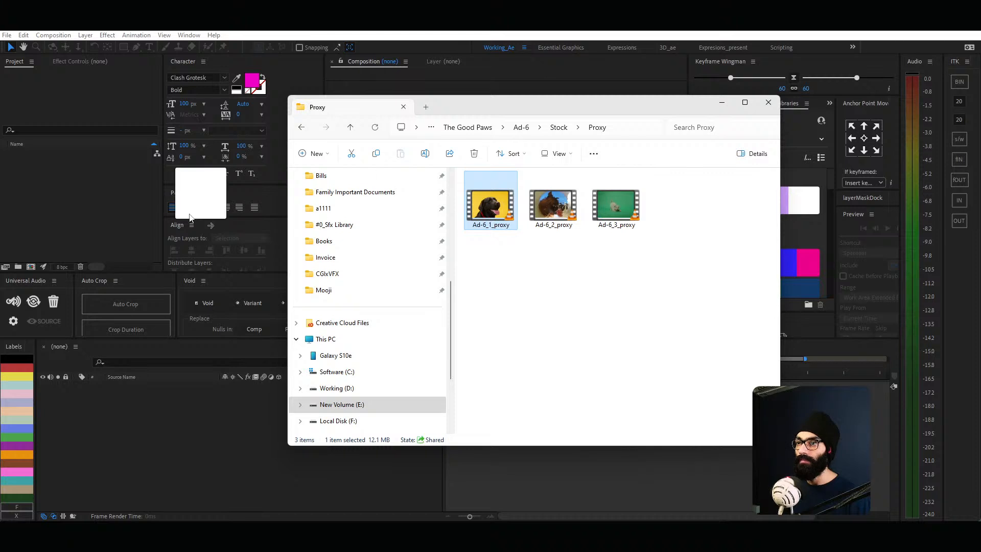
drag(189, 217, 32, 266)
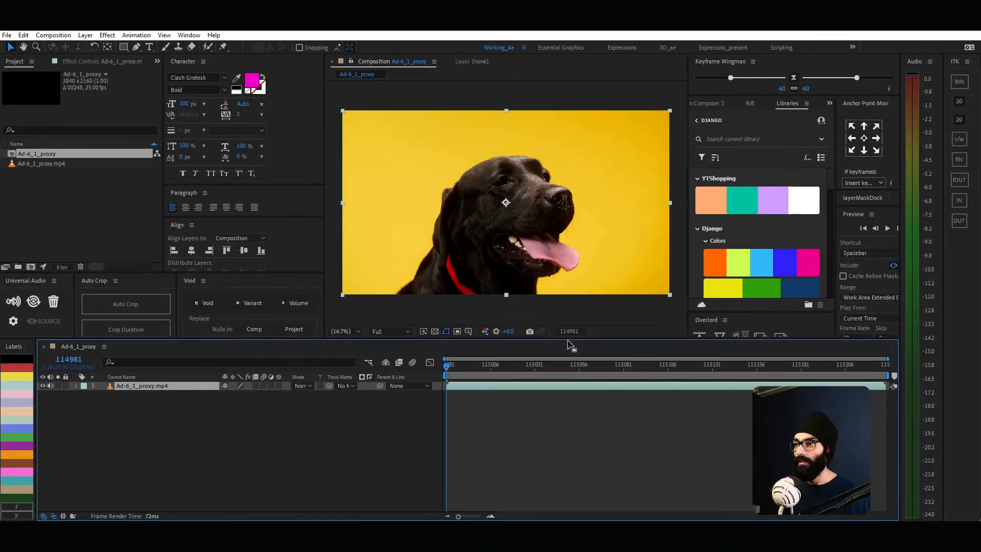
drag(569, 340, 549, 362)
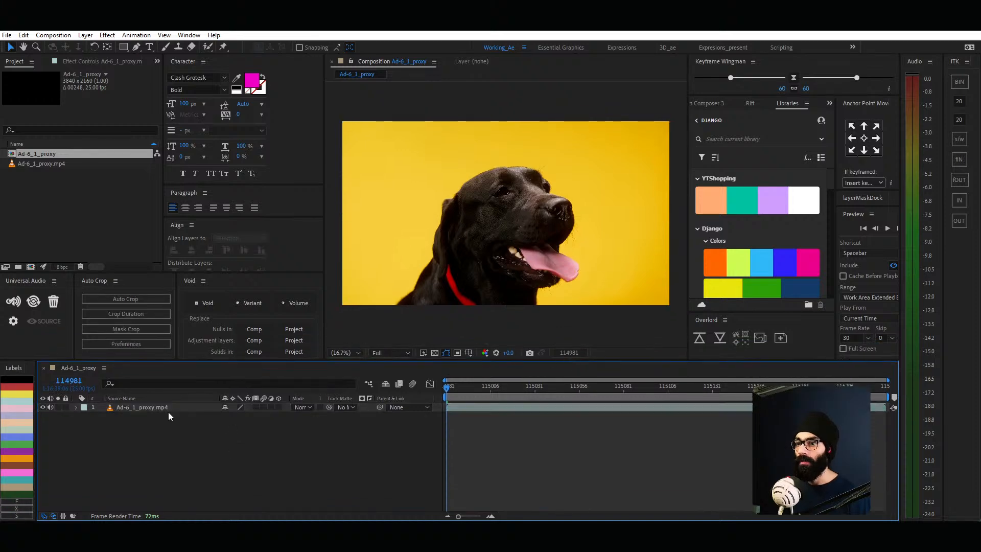
Step: Apply the Keylight (1.2) effect to the Ad-6_1_proxy.mp4 layer
click(585, 242)
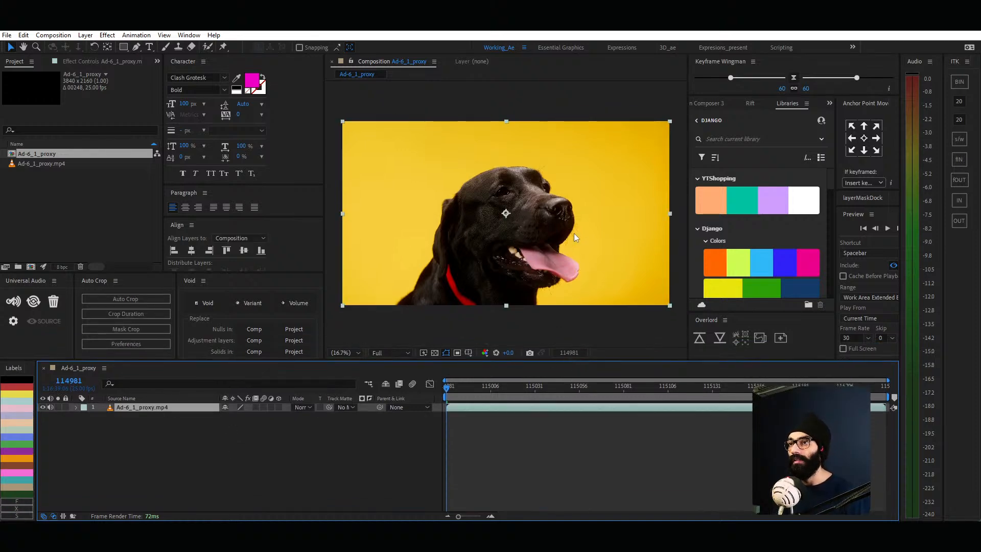
key(ctrl+space)
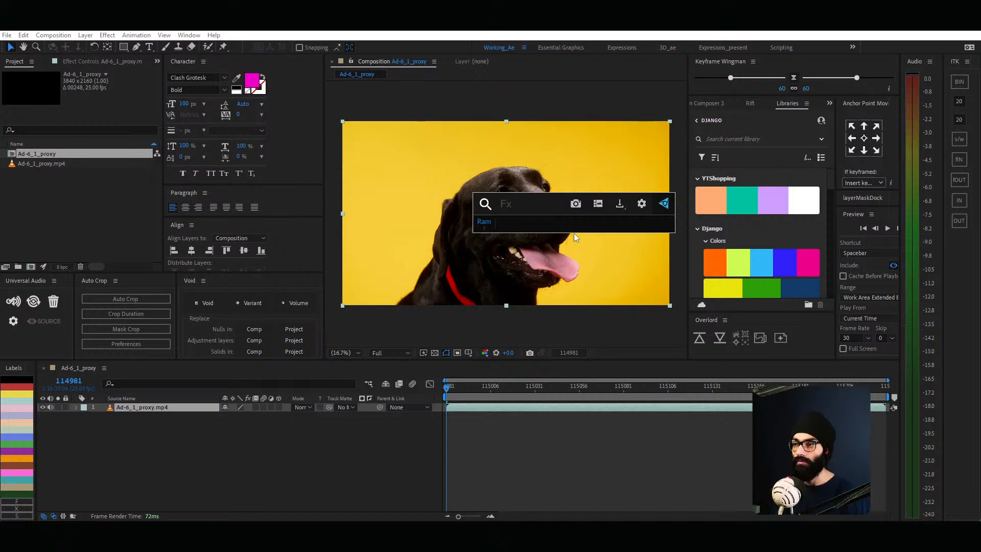
text(keylight)
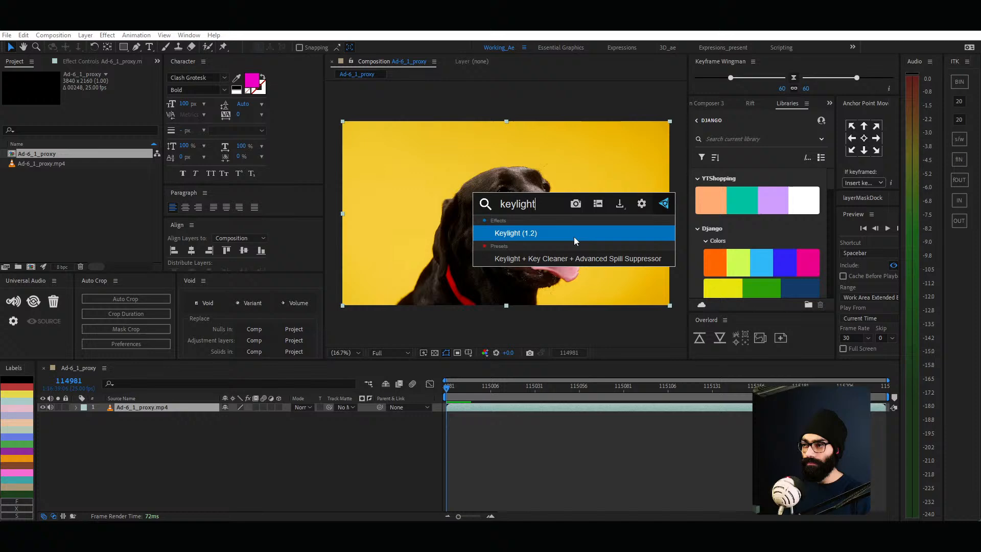
key(Return)
key(alt+Tab)
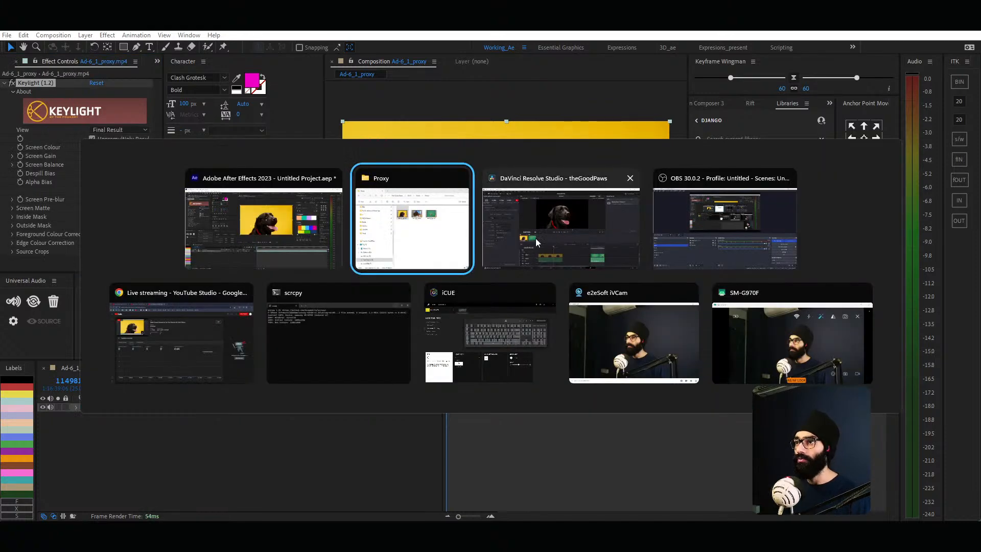
key(Escape)
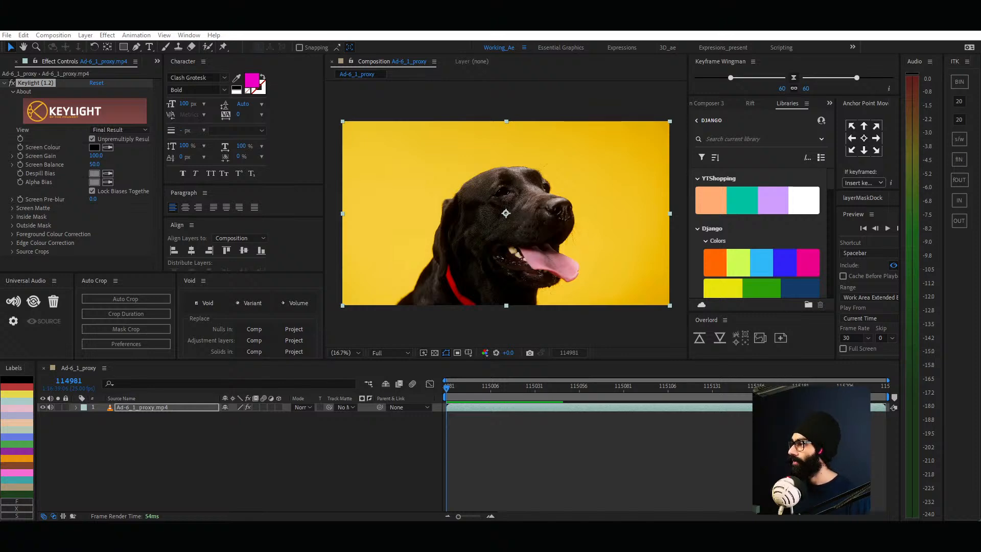
key(alt+Tab)
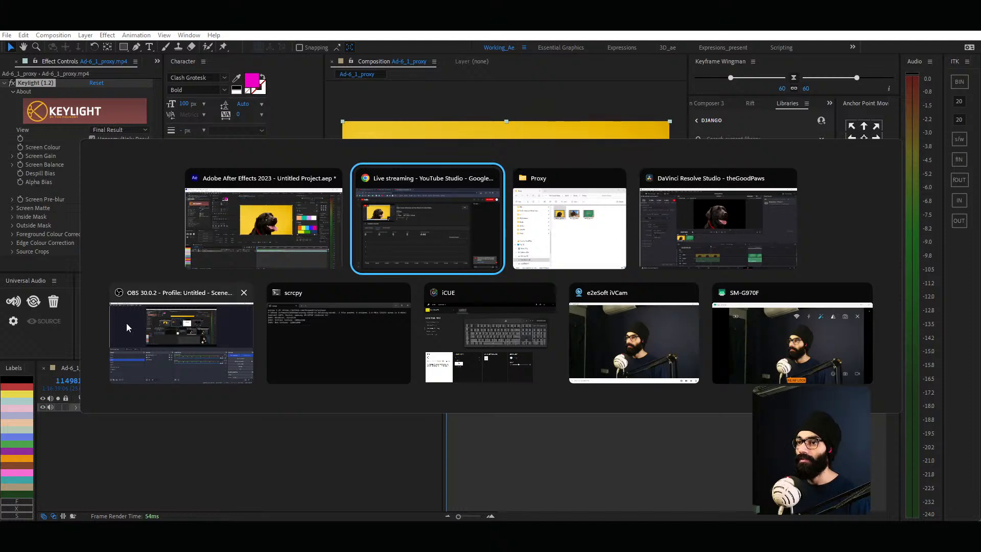
key(Escape)
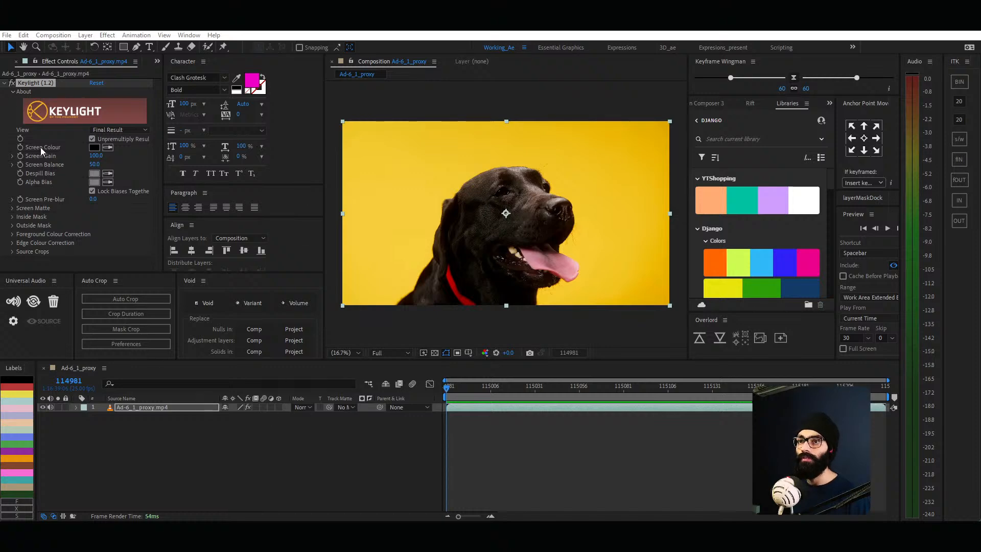
Step: Sample the yellow background around the dog as Keylight's Screen Colour, keeping the view on Final Result
click(107, 147)
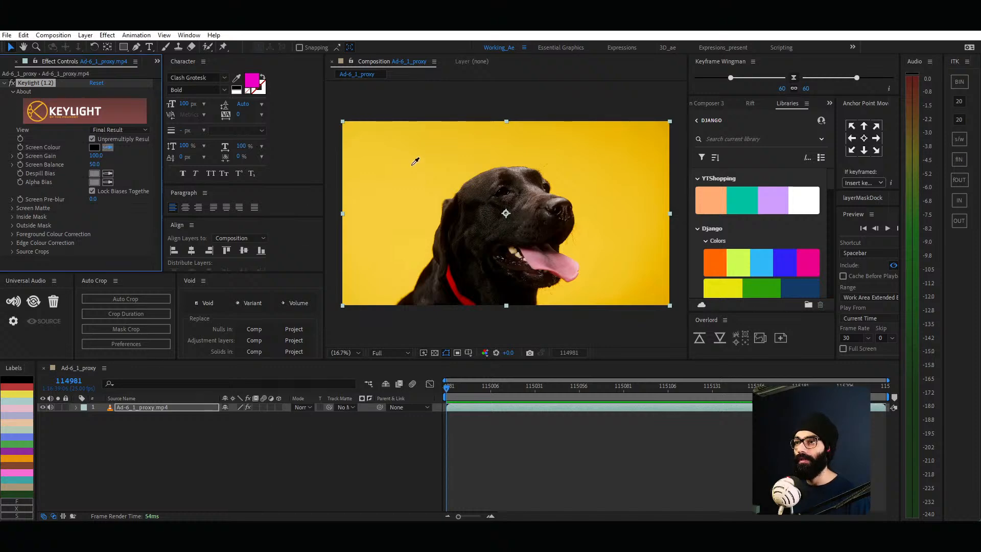
click(384, 140)
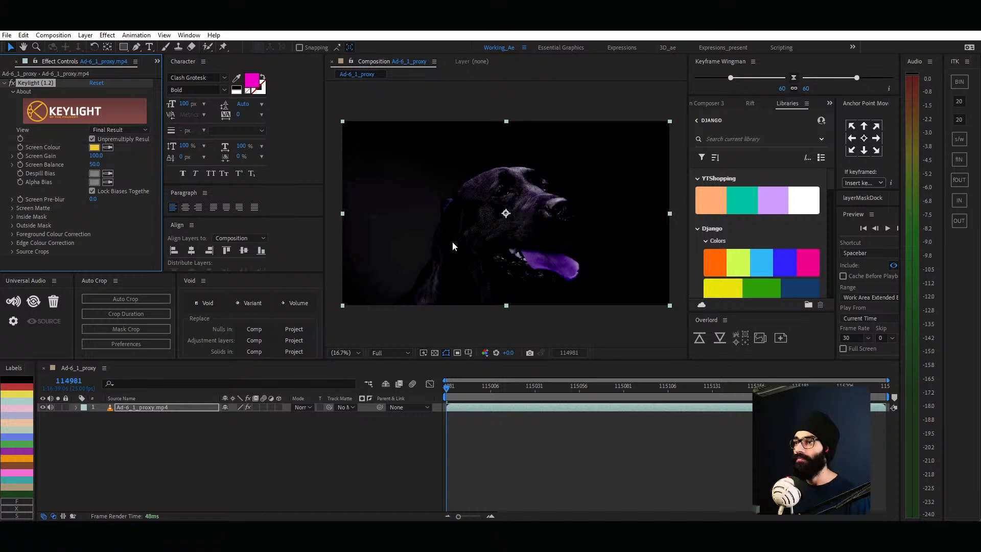
click(107, 147)
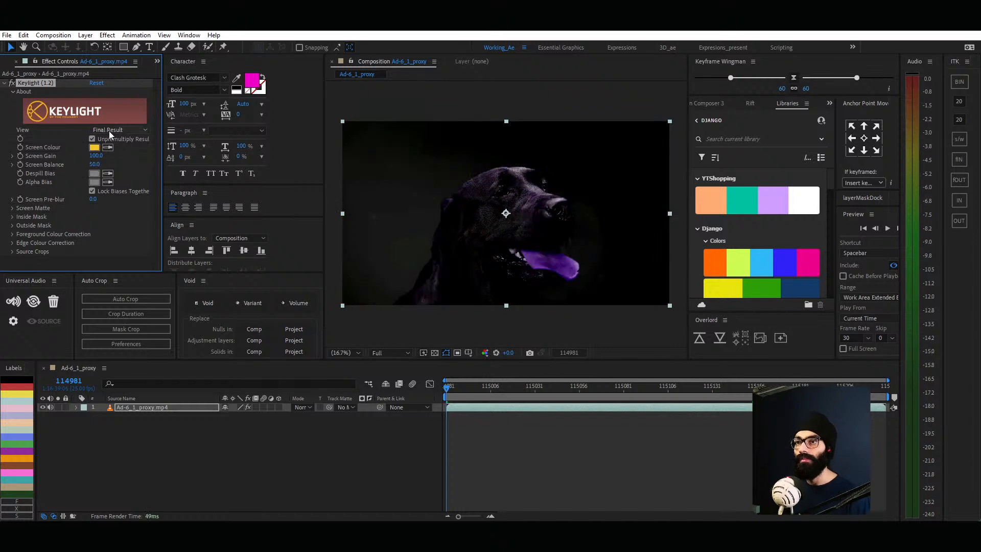
click(114, 132)
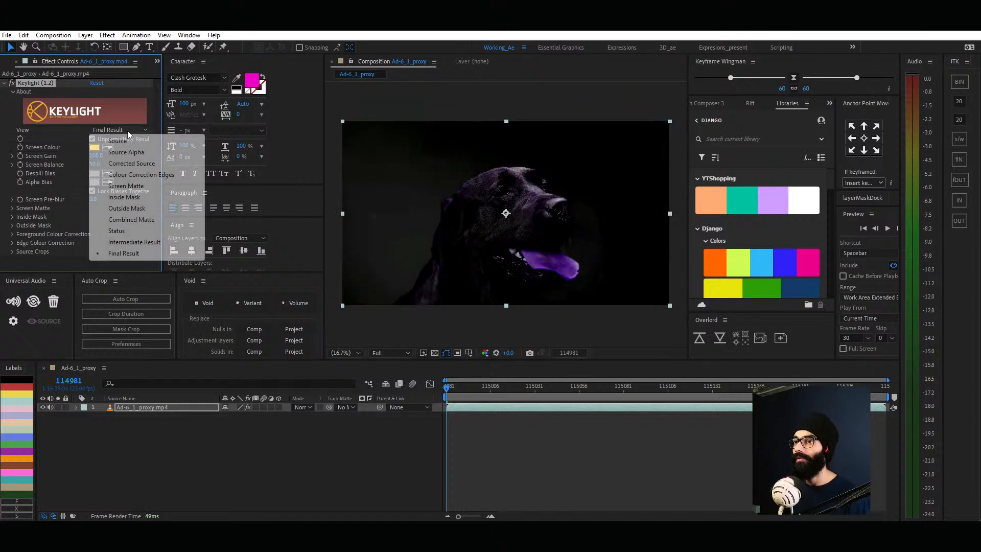
click(526, 330)
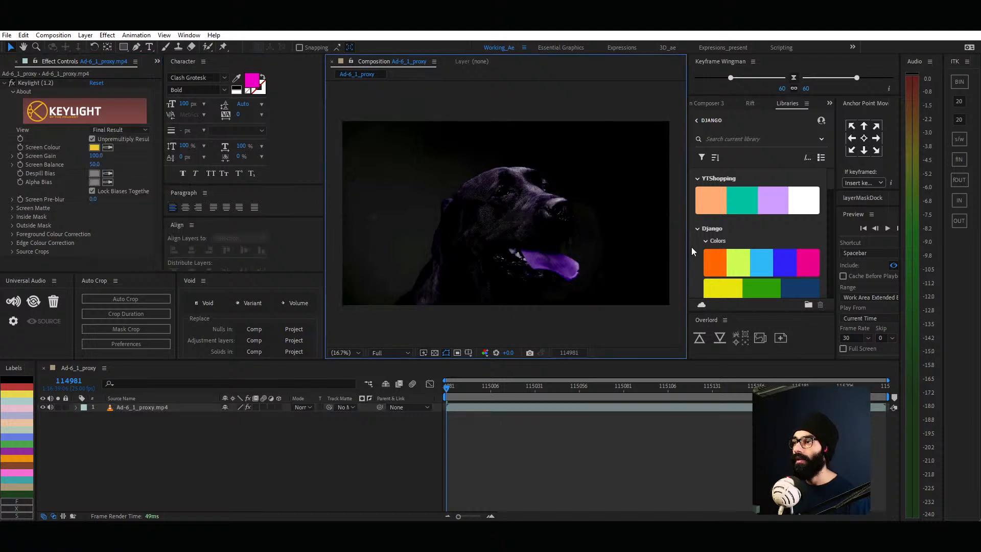
Step: Switch to the Default workspace, give the composition preview more height and show the transparency grid behind the dog
click(854, 48)
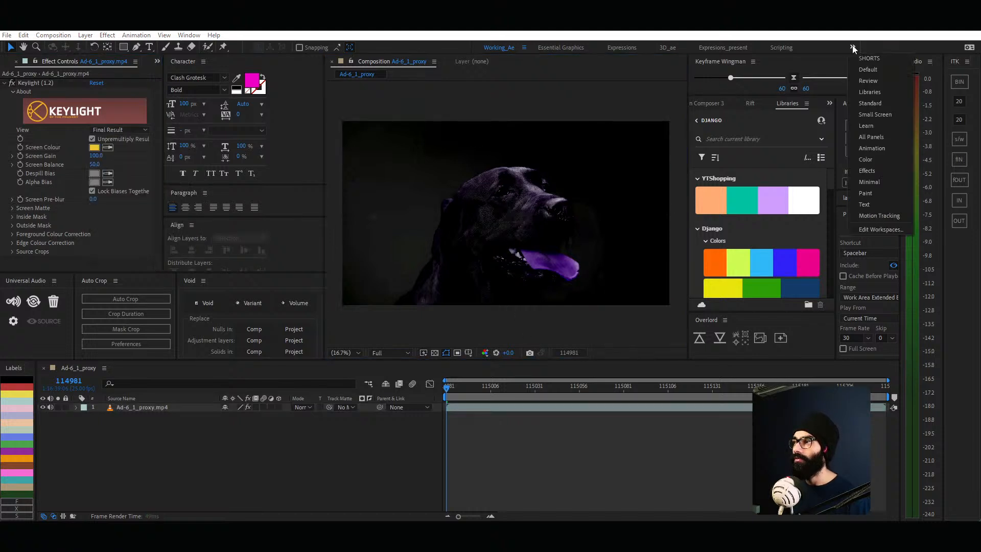
click(872, 72)
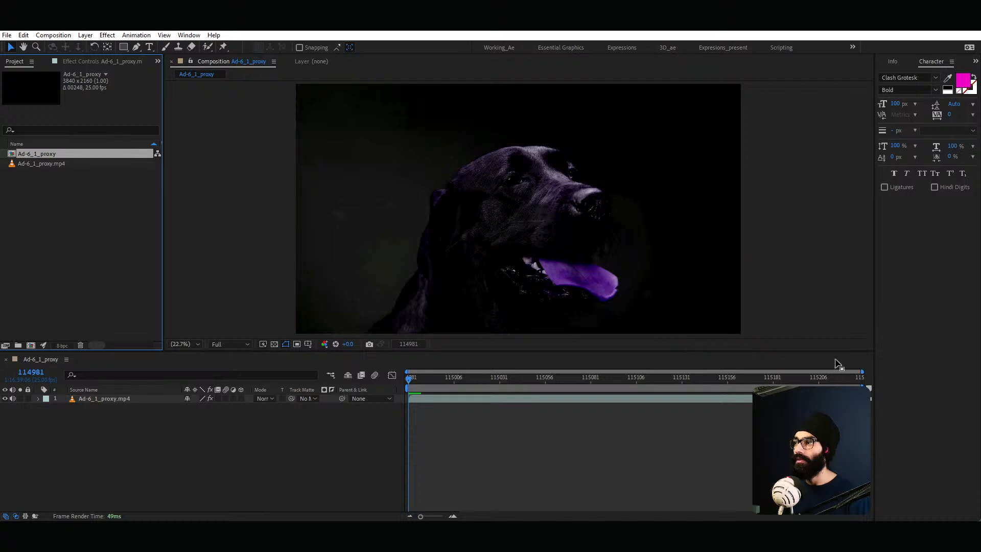
drag(815, 352, 819, 384)
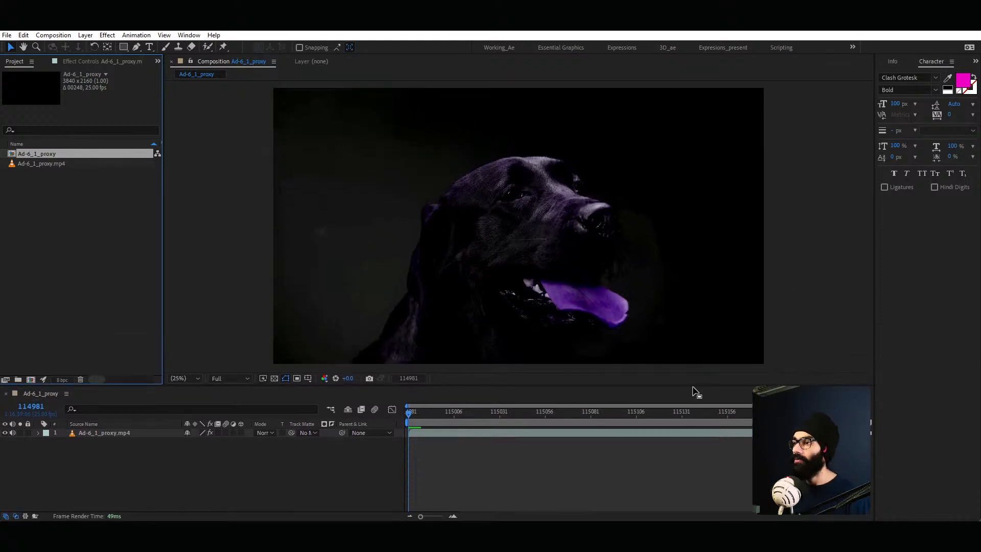
drag(693, 388, 693, 394)
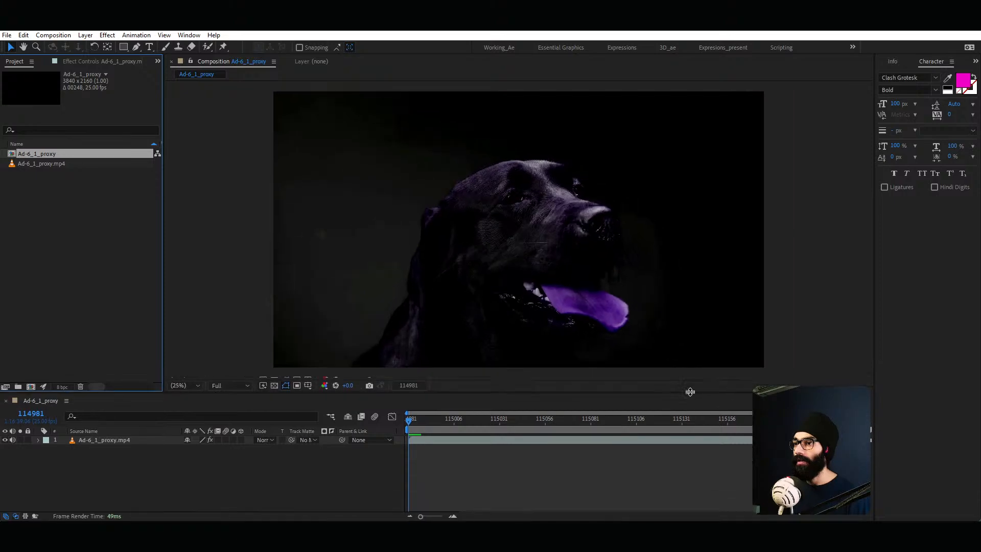
click(274, 386)
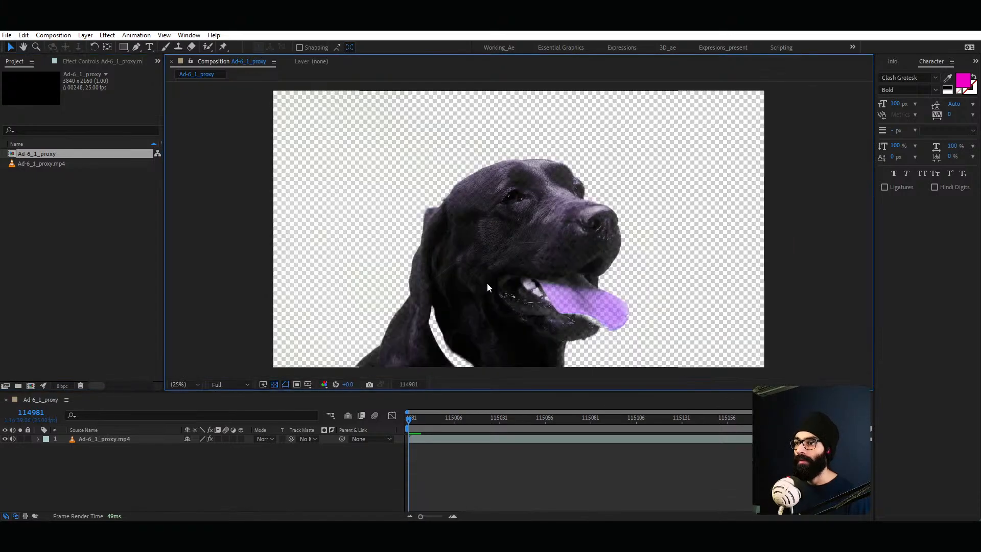
Step: Examine the keyed dog's face, mouth and tongue up close against the transparency grid
scroll(514, 197, up, 4)
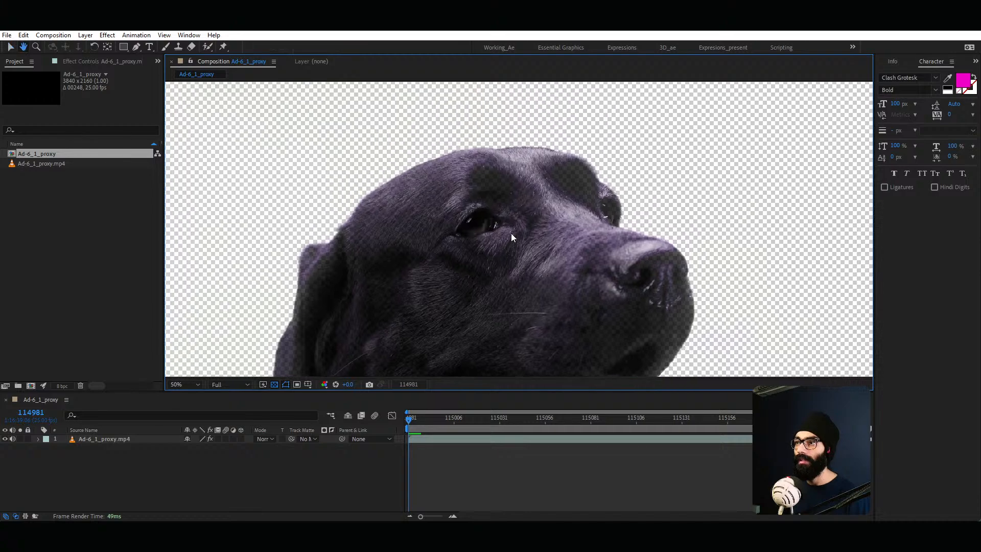
scroll(680, 205, down, 4)
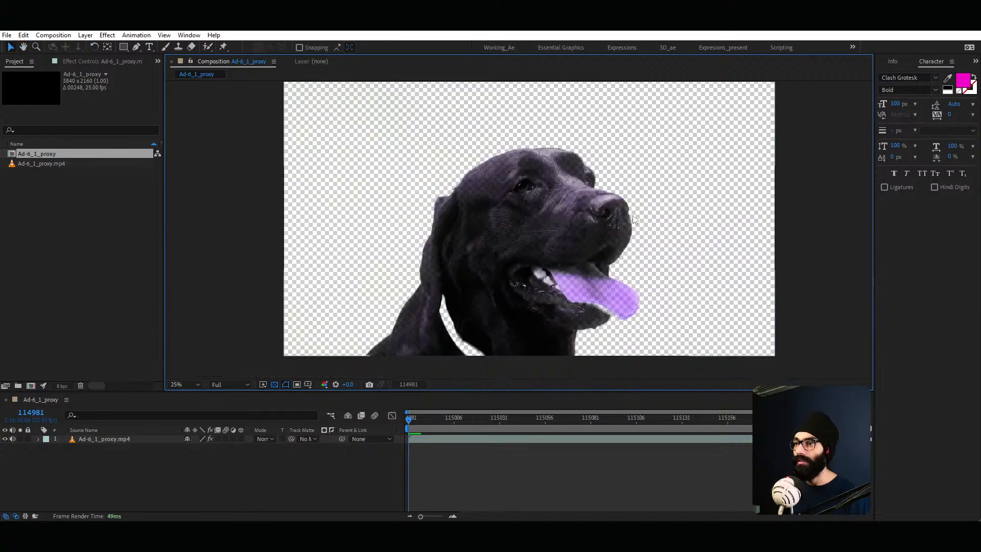
scroll(519, 167, up, 2)
scroll(609, 207, down, 2)
scroll(601, 230, up, 3)
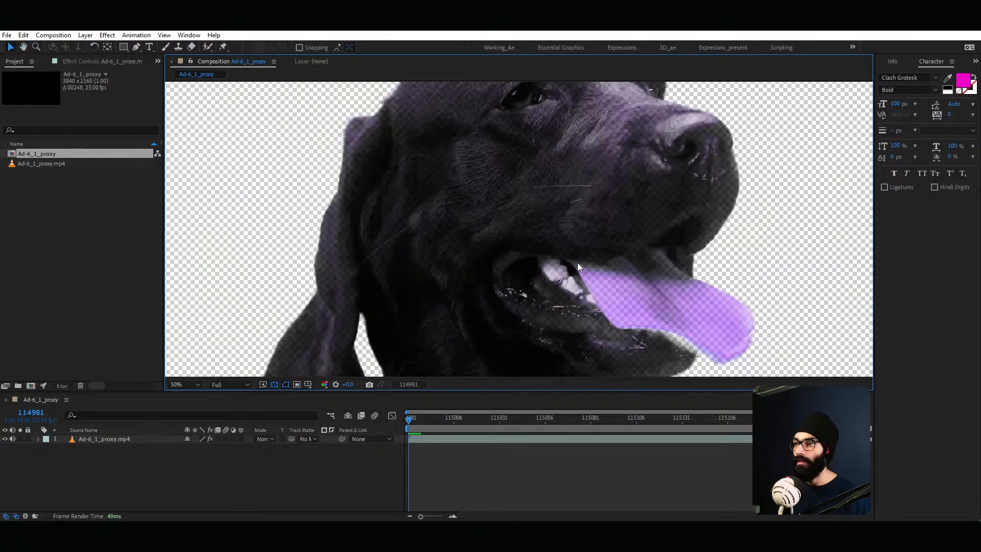
scroll(550, 266, down, 2)
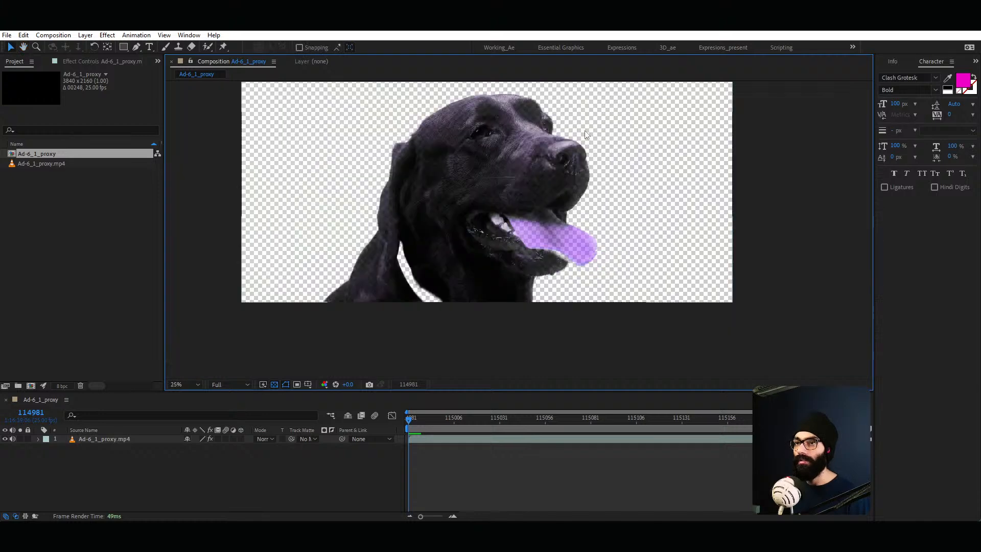
Step: Compare the Ad-6_1_proxy.mp4 layer with Keylight off and on, checking the dog's mouth, tongue and collar
click(94, 58)
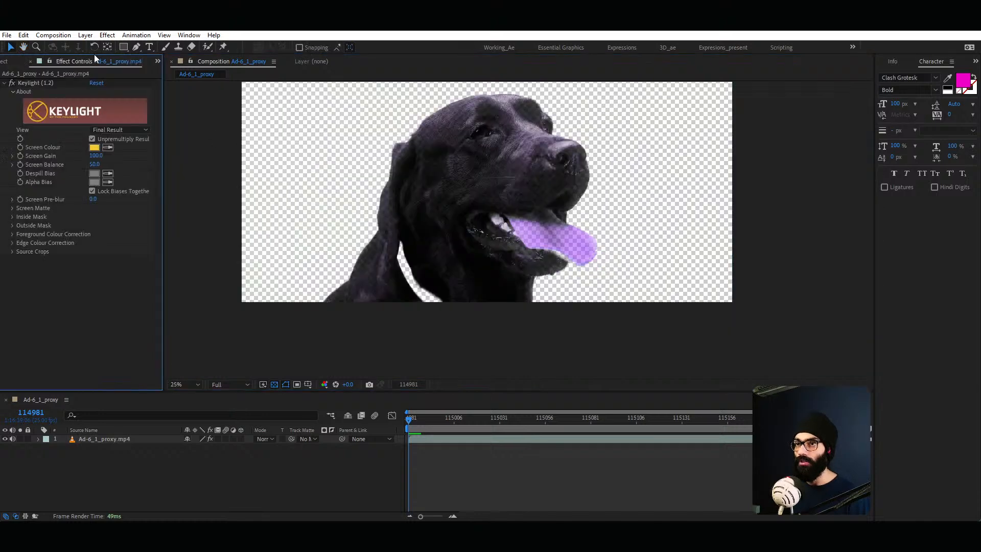
click(95, 438)
click(11, 83)
click(11, 83)
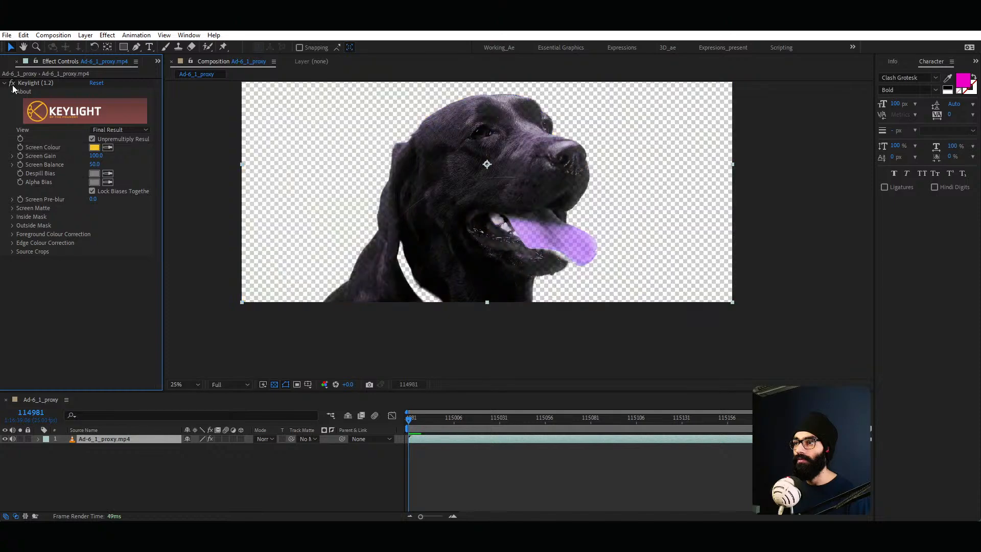
click(12, 84)
scroll(518, 228, up, 2)
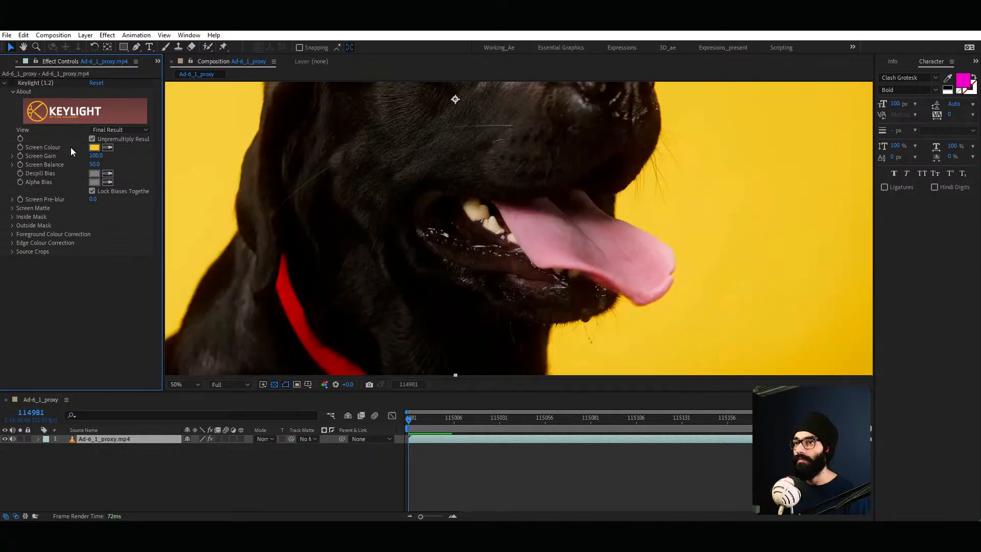
click(12, 83)
click(12, 84)
click(12, 83)
scroll(569, 250, down, 4)
scroll(587, 336, up, 2)
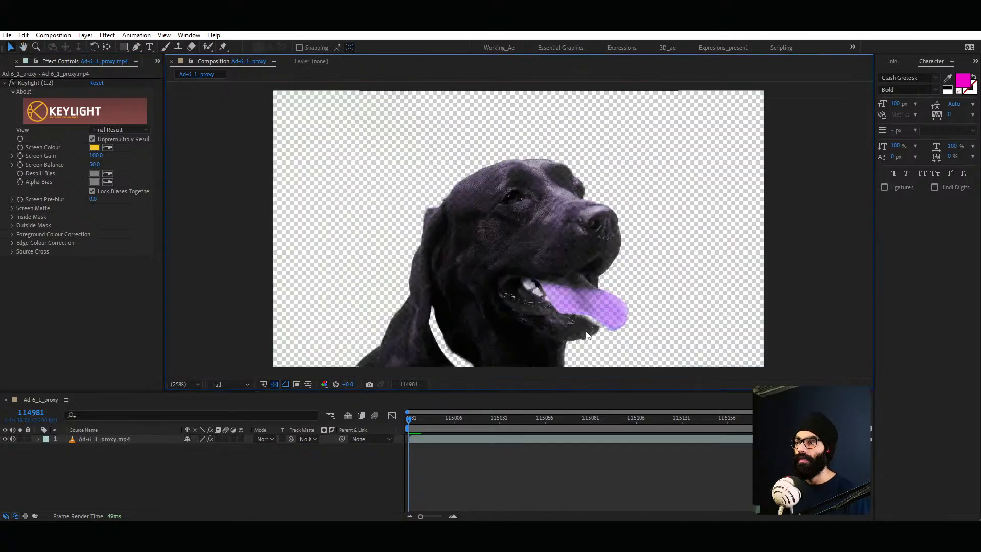
click(12, 84)
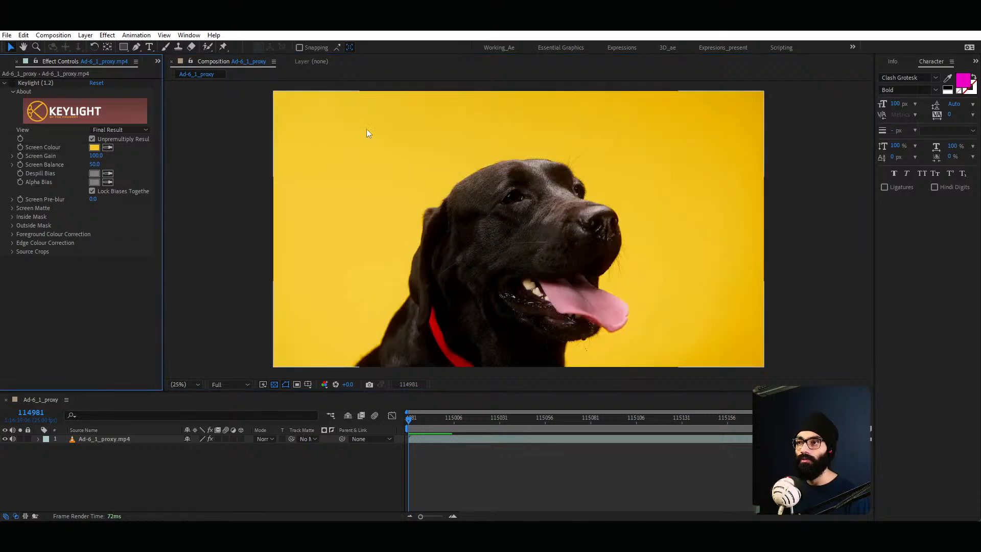
Step: Inspect the Screen Colour values in the colour picker without changing them, and compare the dog with Keylight on and off
click(94, 147)
click(273, 271)
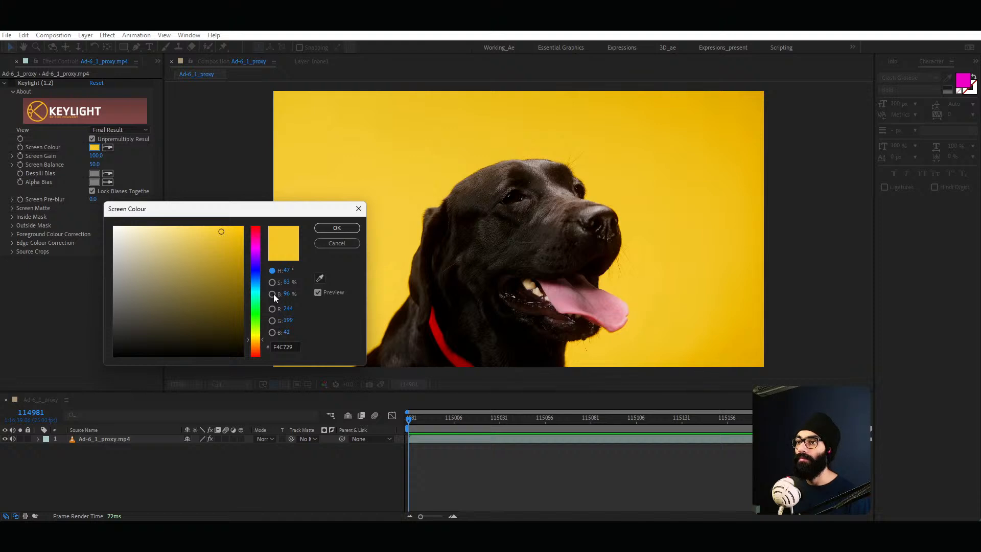
click(352, 244)
click(12, 83)
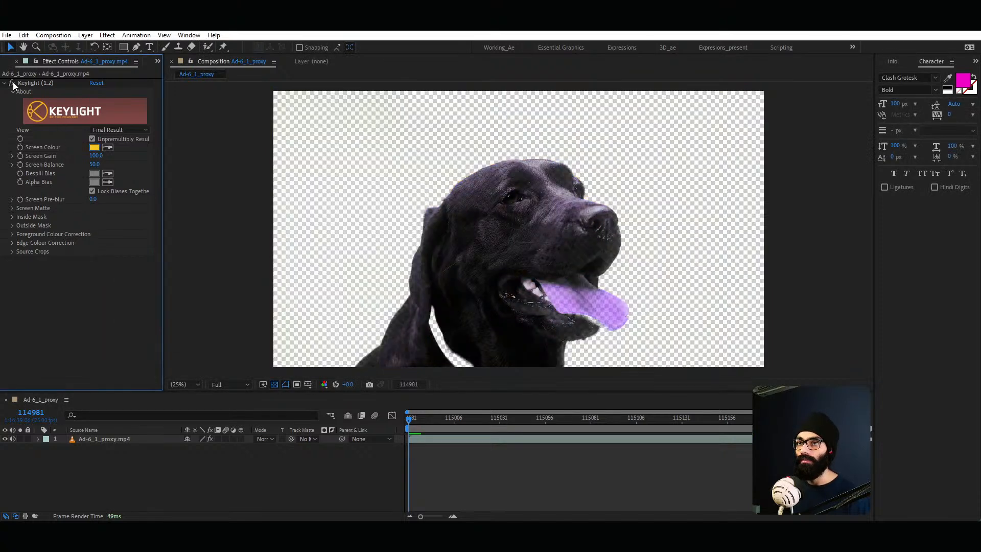
click(13, 83)
click(12, 82)
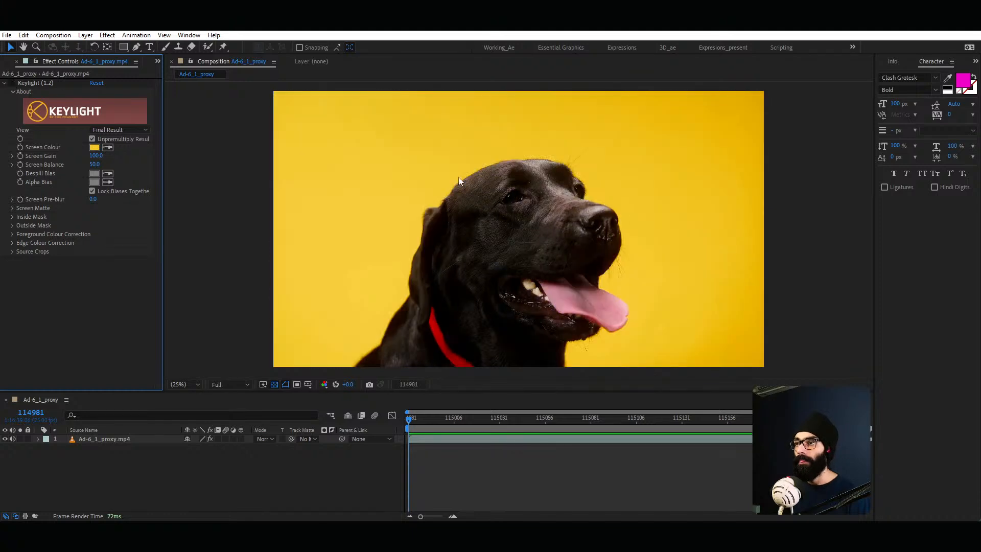
Step: Turn Keylight back on, set its View to Screen Matte and examine the matte's background
click(111, 131)
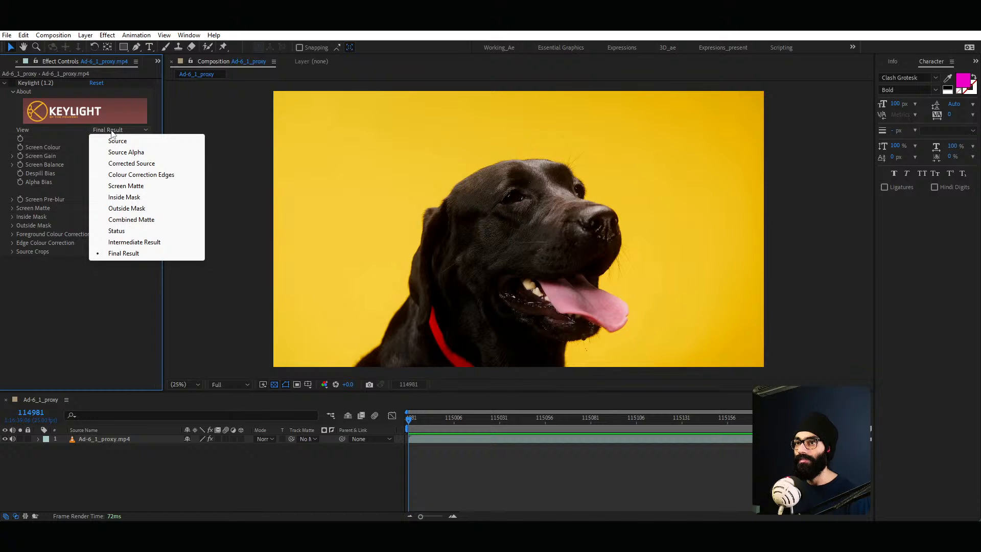
click(13, 83)
click(111, 131)
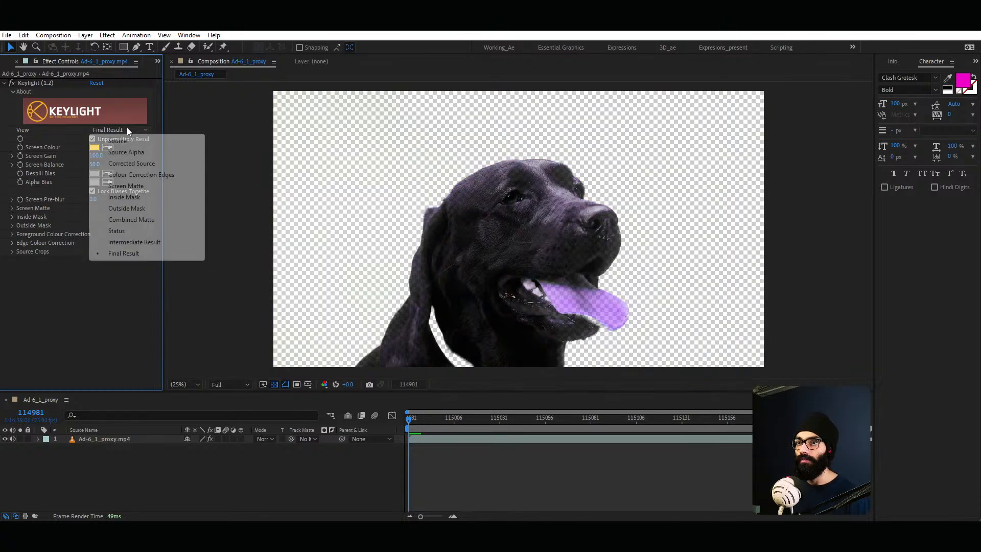
click(137, 186)
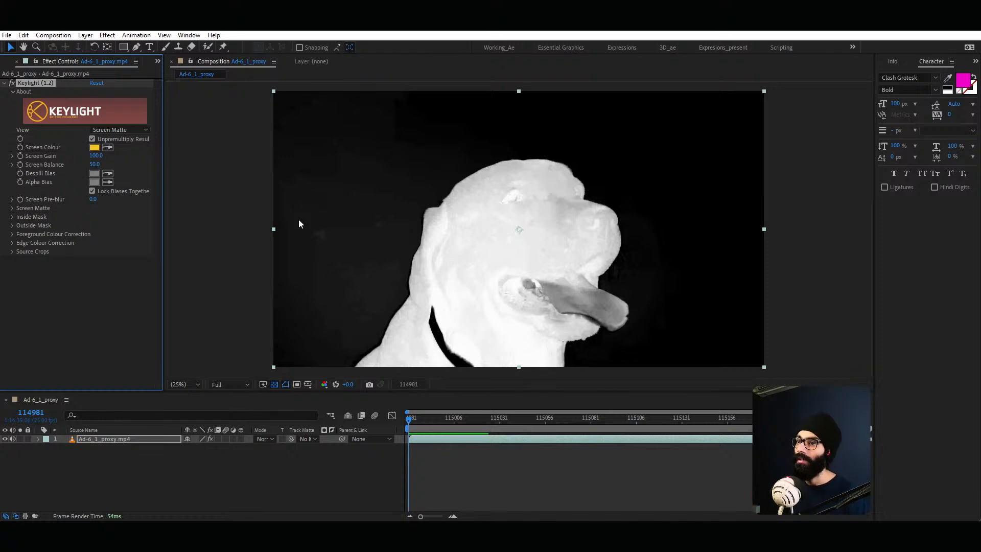
scroll(400, 236, up, 3)
middle_drag(253, 243, 820, 373)
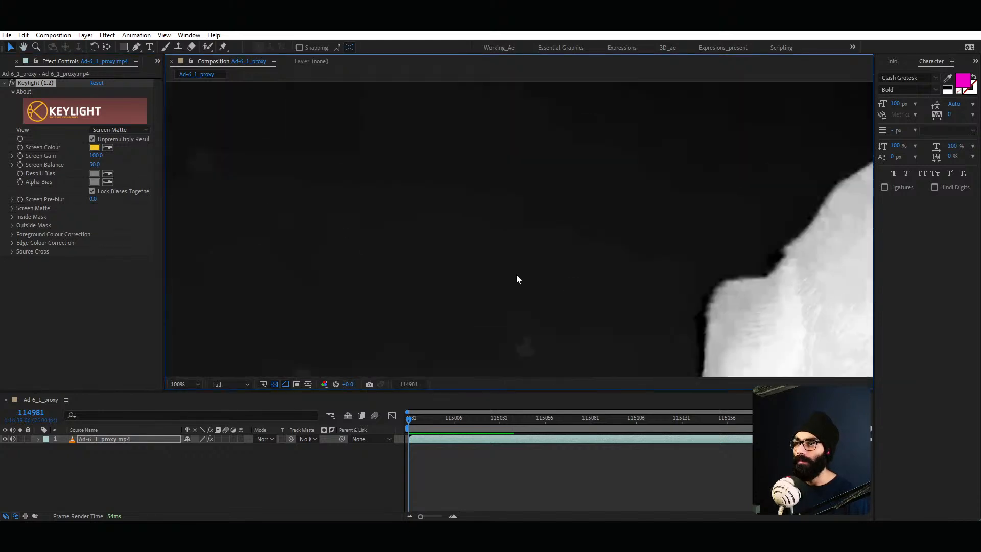
scroll(511, 276, down, 4)
key(shift+slash)
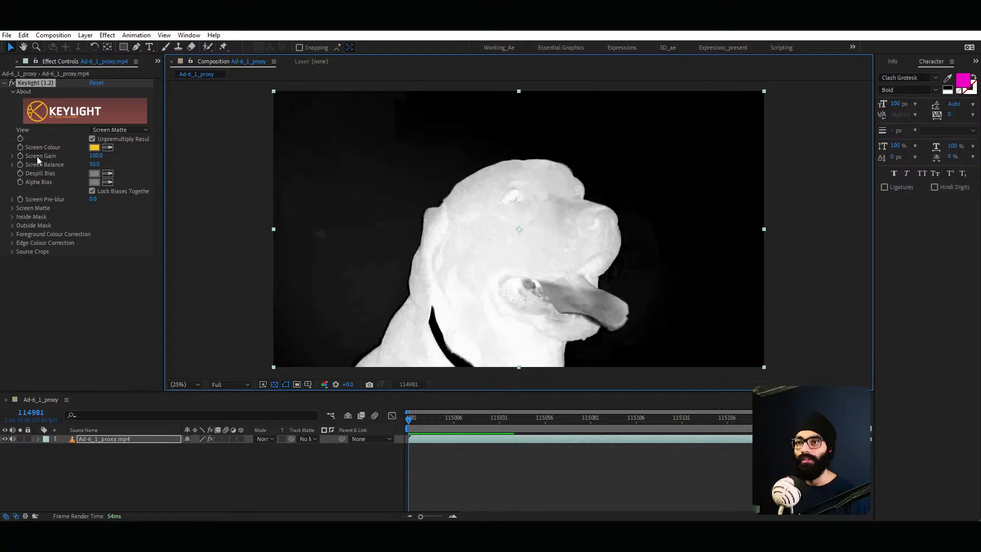
Step: In Keylight's Screen Matte settings, set Clip Black to 37 and Clip White to 41
click(11, 208)
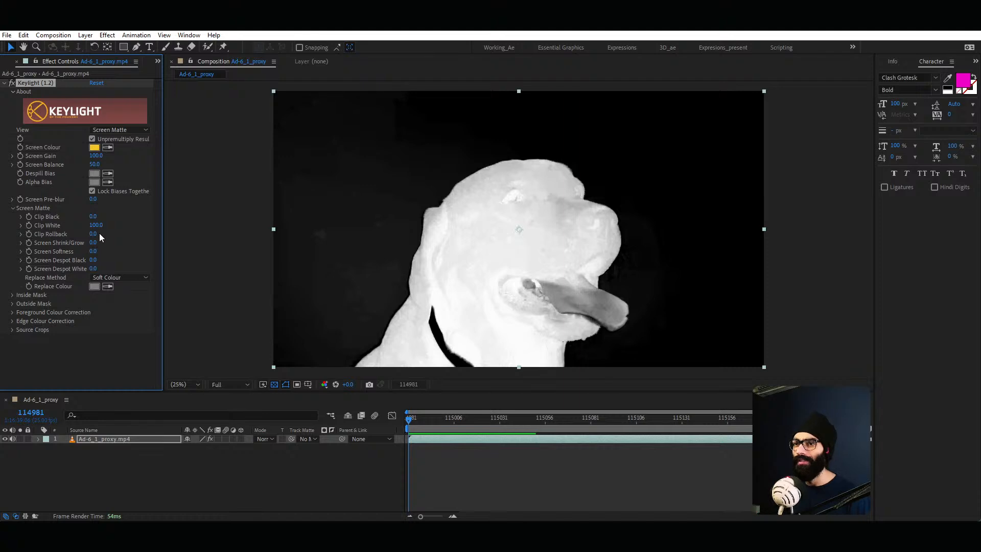
mouse_move(94, 216)
mouse_down()
mouse_move(98, 199)
mouse_move(92, 228)
mouse_move(96, 216)
mouse_up()
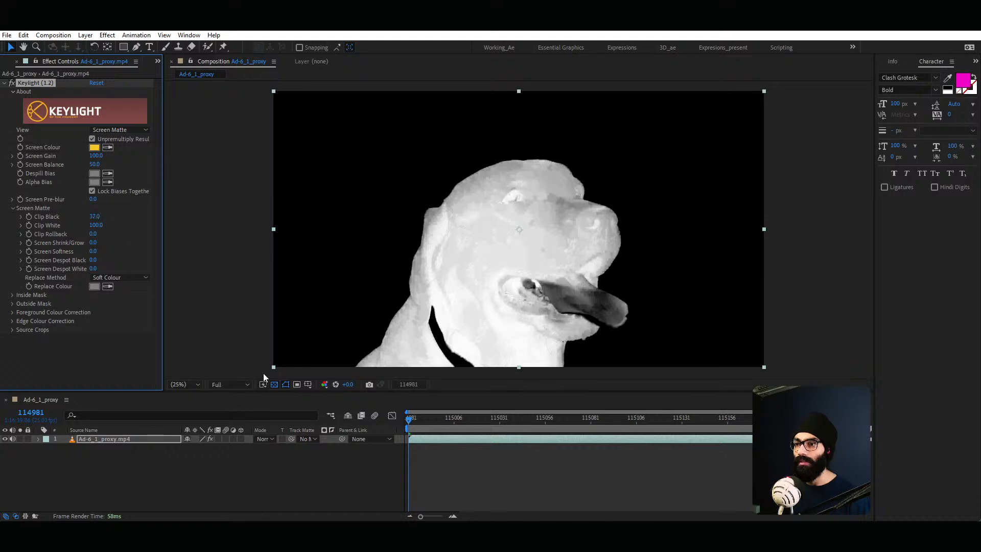
drag(95, 226, 95, 254)
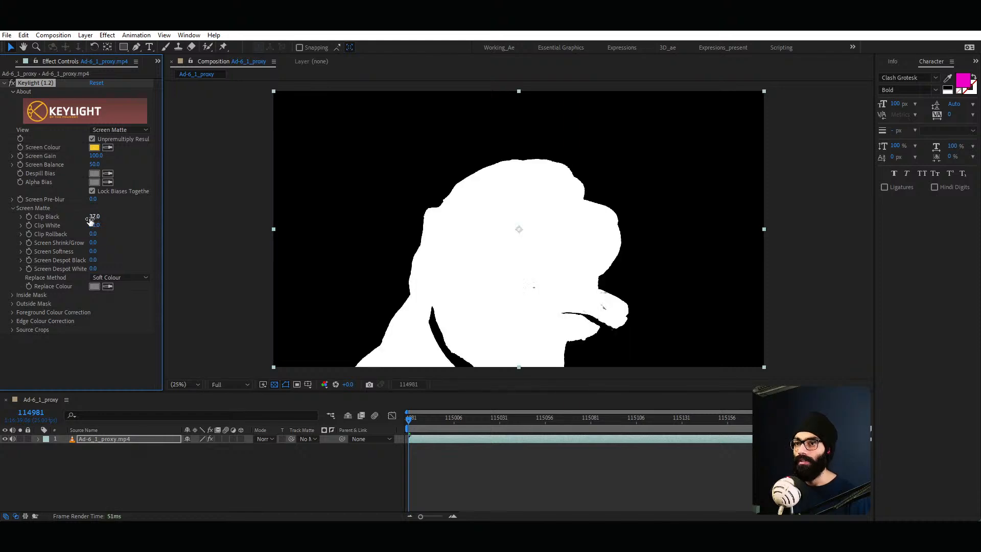
drag(93, 227, 95, 228)
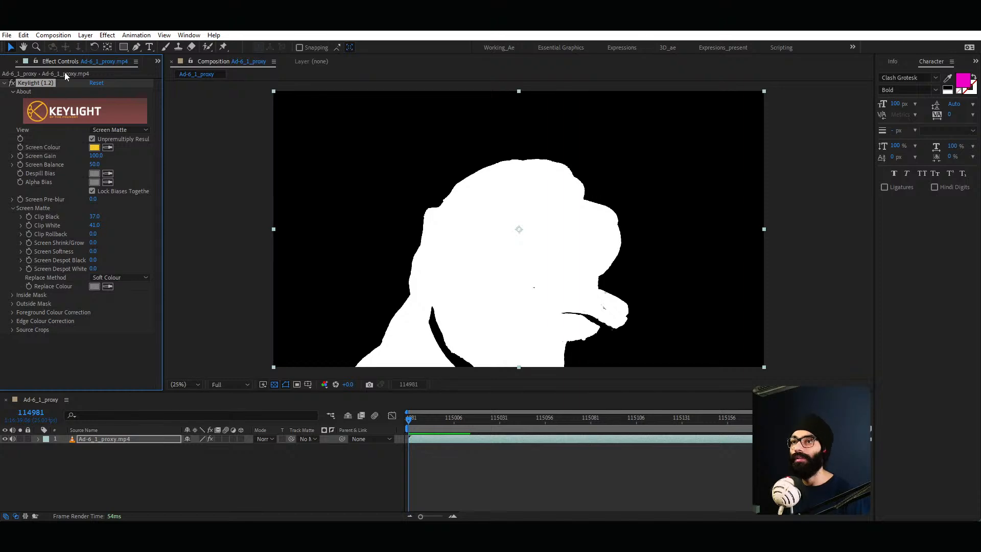
Step: Set Keylight's View back to Final Result and examine the dog's mouth and tongue
click(122, 129)
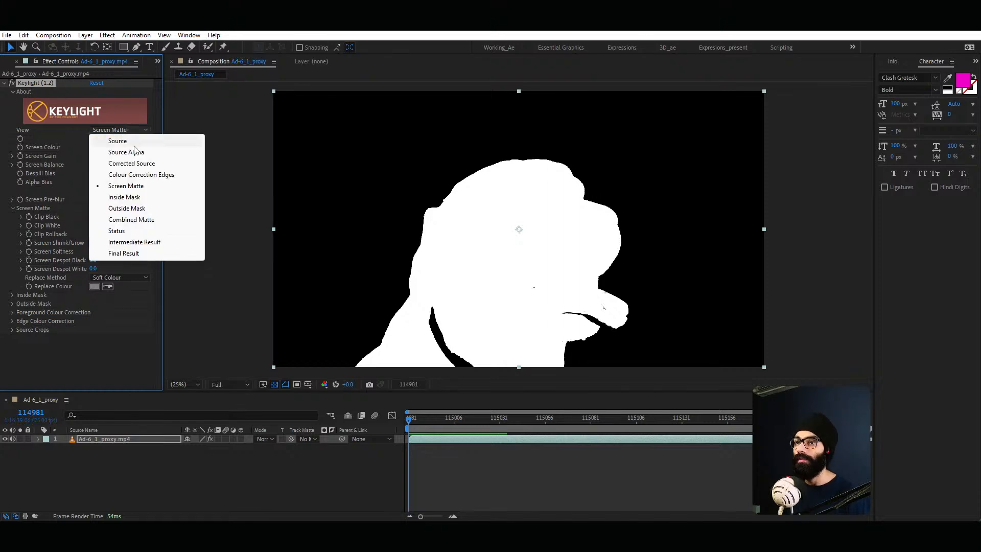
click(133, 253)
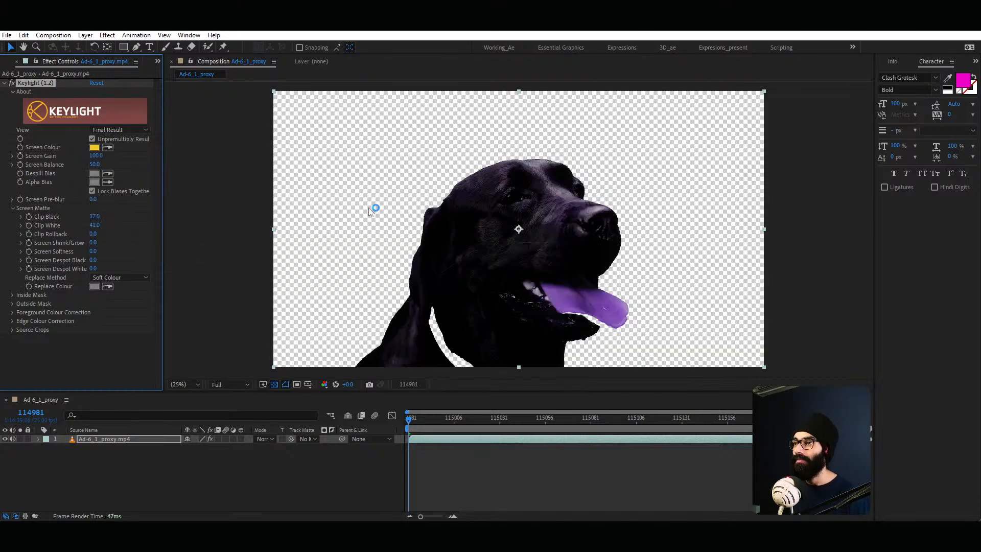
key(period)
middle_drag(594, 313, 532, 195)
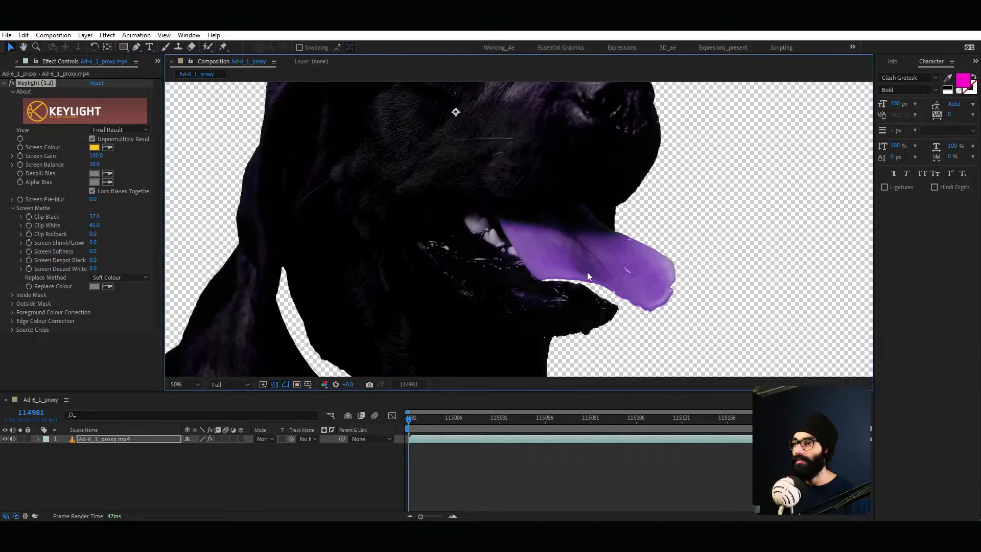
middle_drag(582, 268, 577, 270)
key(comma)
middle_drag(497, 200, 511, 213)
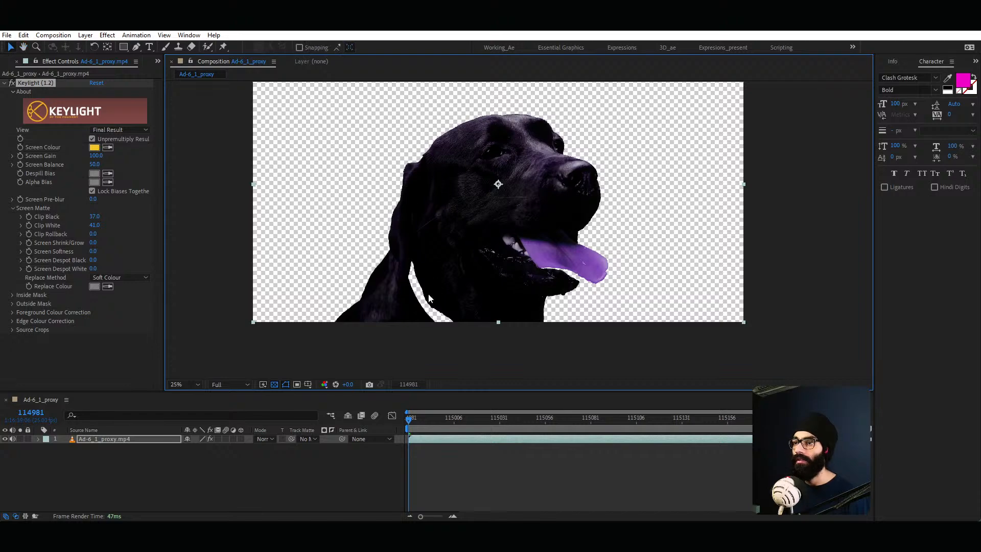
Step: Examine the cutout edges around the collar gap and neck, and fit the whole frame in the preview
key(period)
key(comma)
middle_drag(361, 300, 477, 229)
key(period)
key(period)
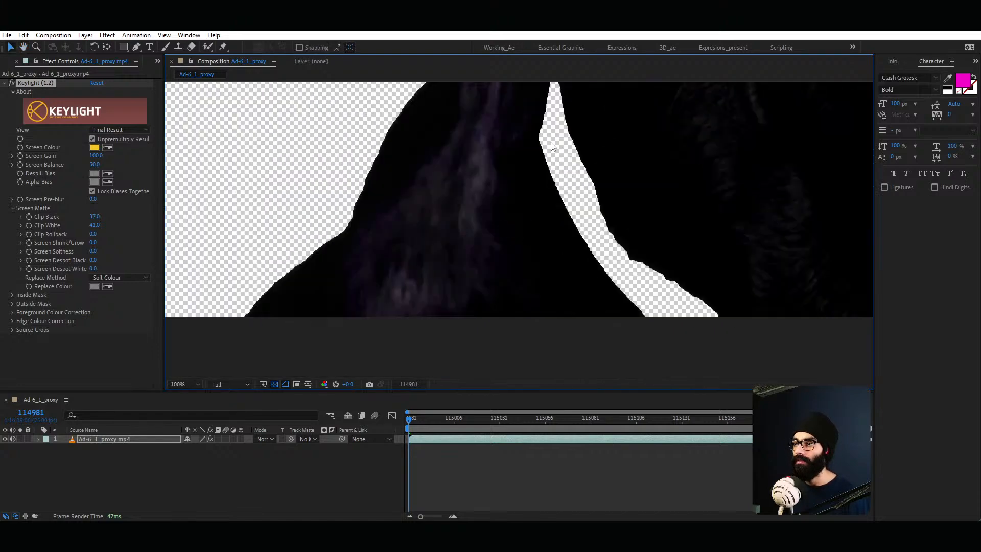
middle_drag(528, 119, 489, 159)
key(comma)
key(comma)
click(576, 296)
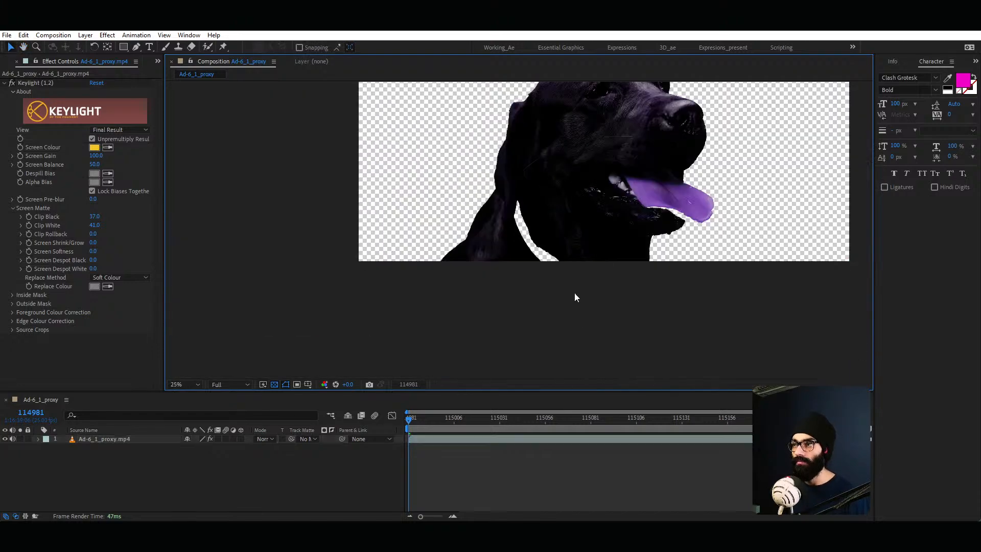
key(shift+slash)
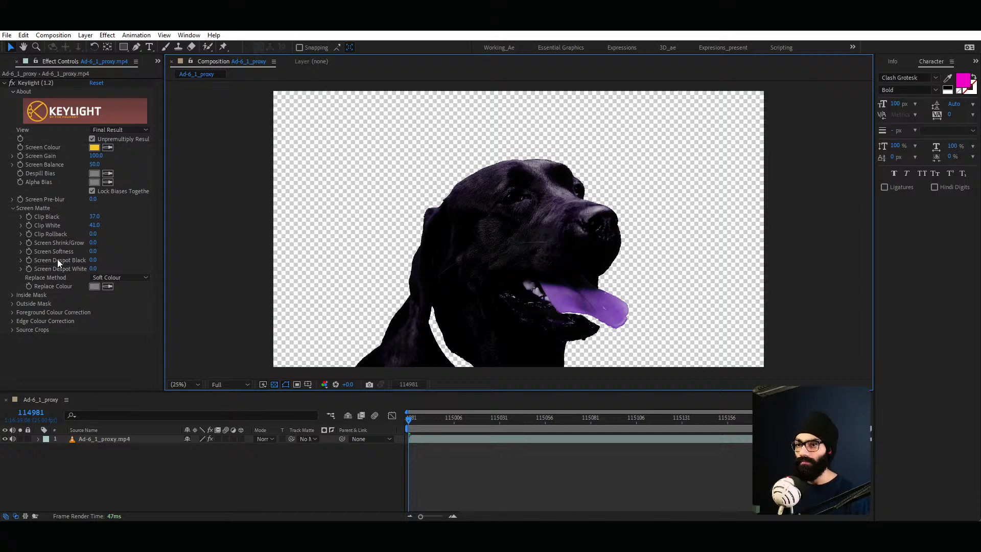
Step: Try a Screen Despot Black value of 6.4 and undo it
drag(93, 260, 102, 260)
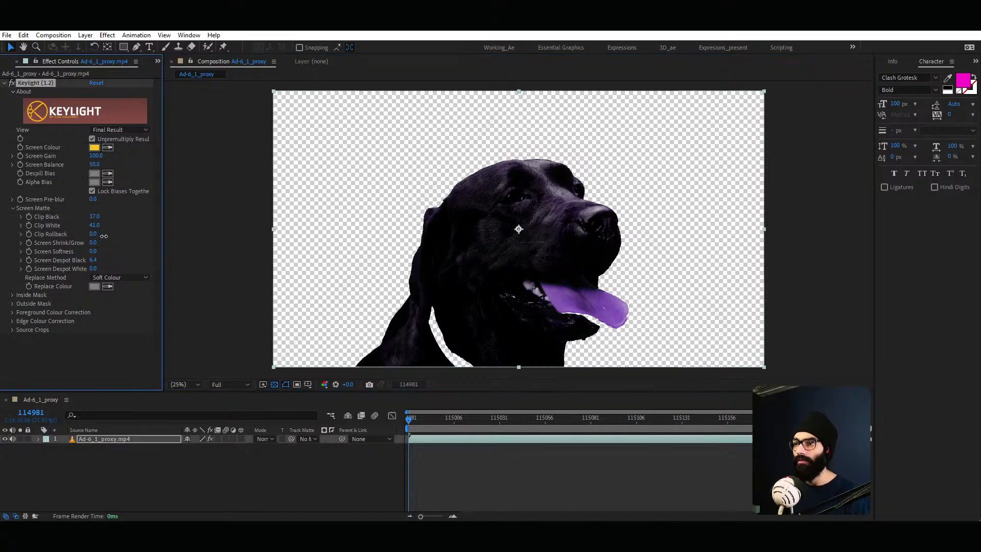
key(ctrl+z)
Step: Compare Keylight's Hard Colour and Soft Colour replace methods on the dog
click(109, 277)
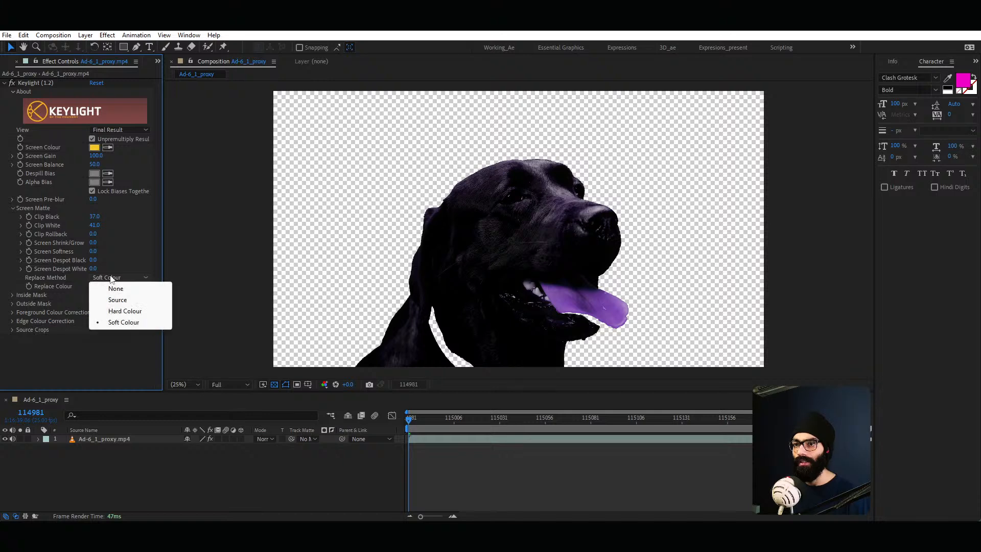
click(131, 312)
click(120, 277)
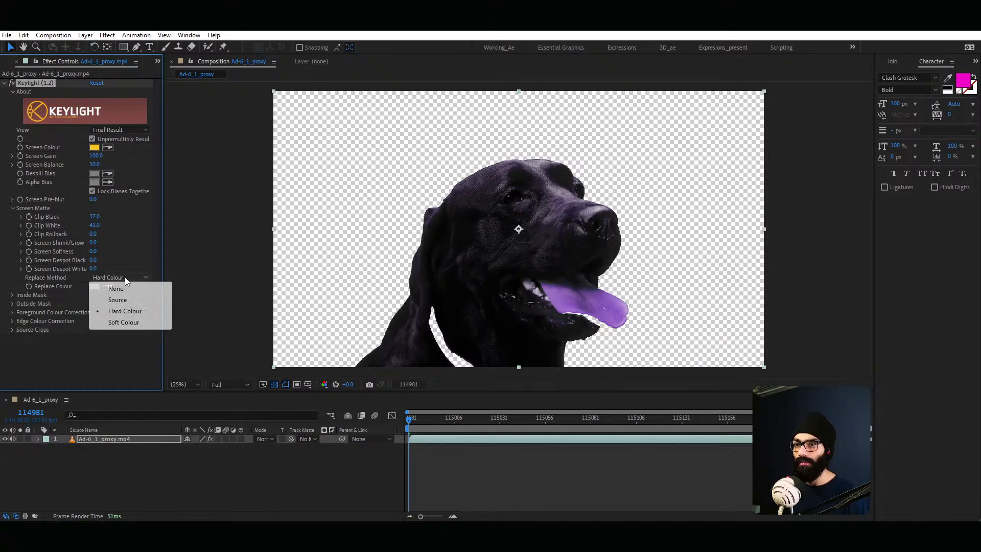
click(125, 322)
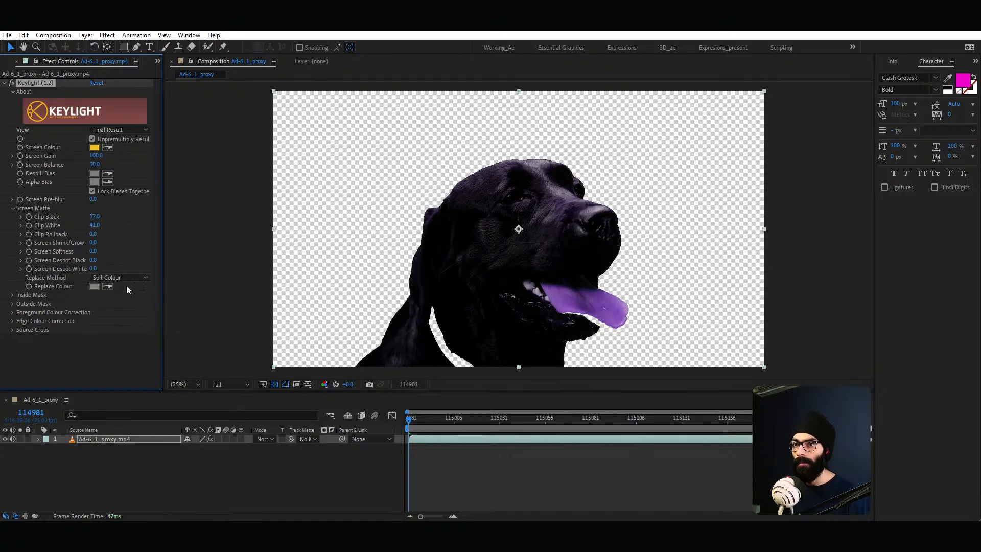
click(126, 277)
click(129, 311)
Step: Set the Screen Matte's Replace Method to Source and check the dog's colours around the mouth
click(131, 277)
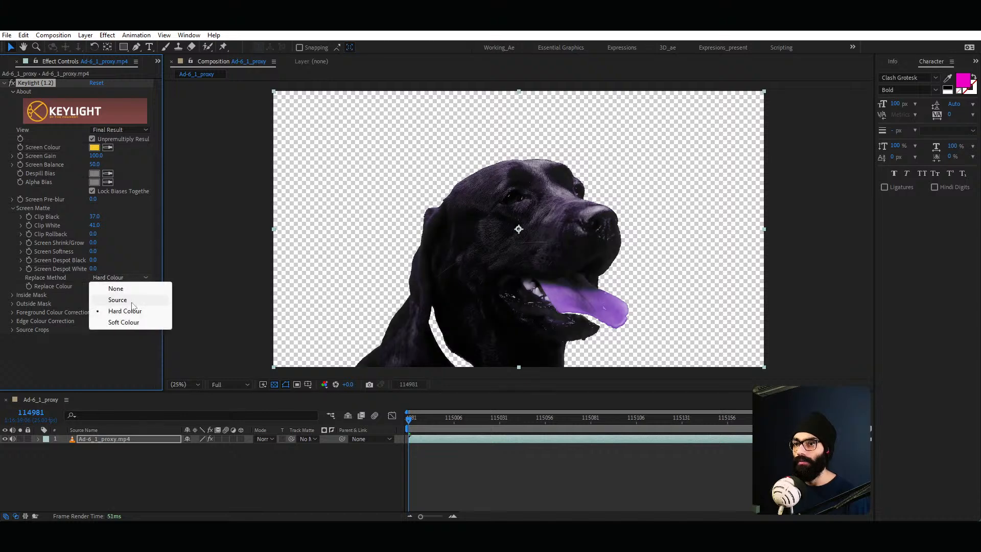
click(127, 300)
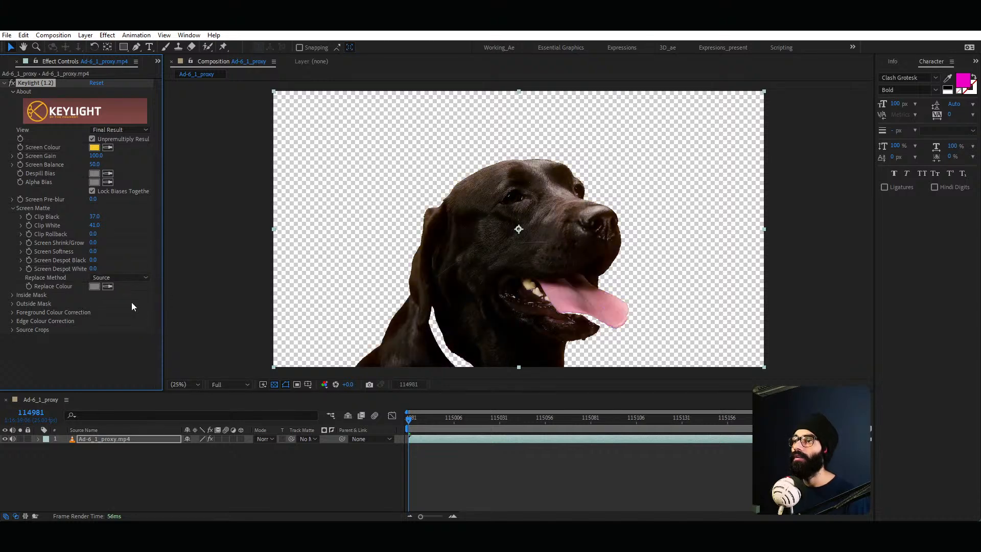
scroll(588, 307, up, 2)
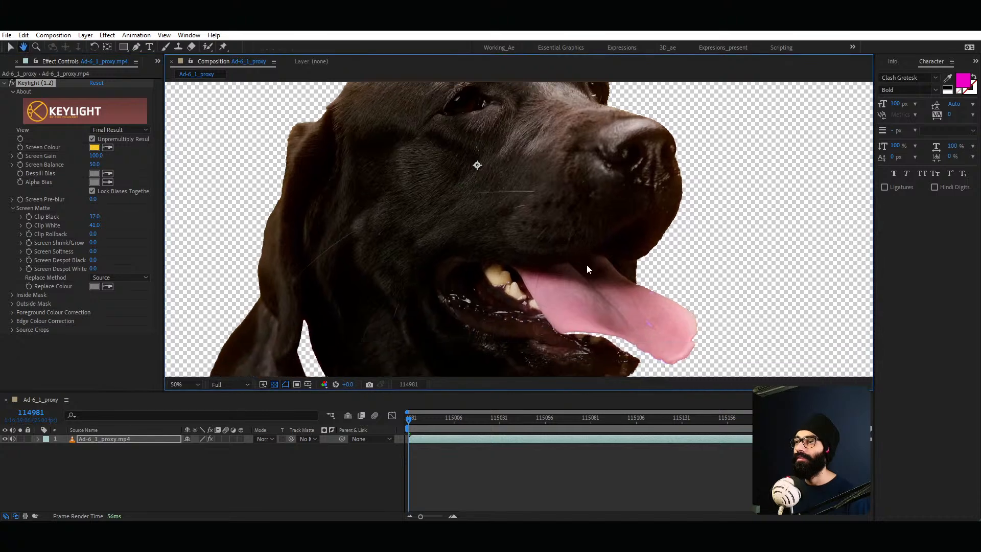
scroll(508, 271, down, 2)
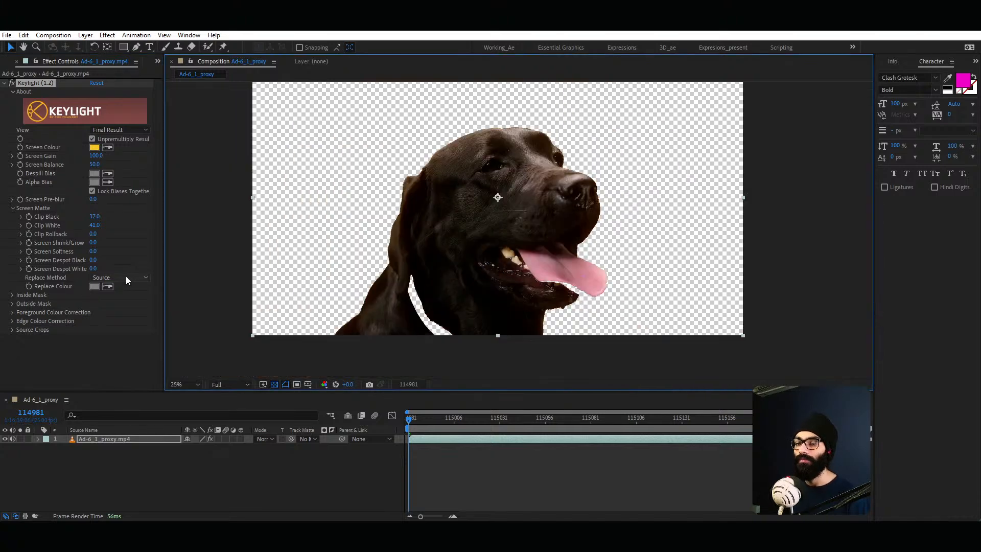
click(273, 384)
click(274, 384)
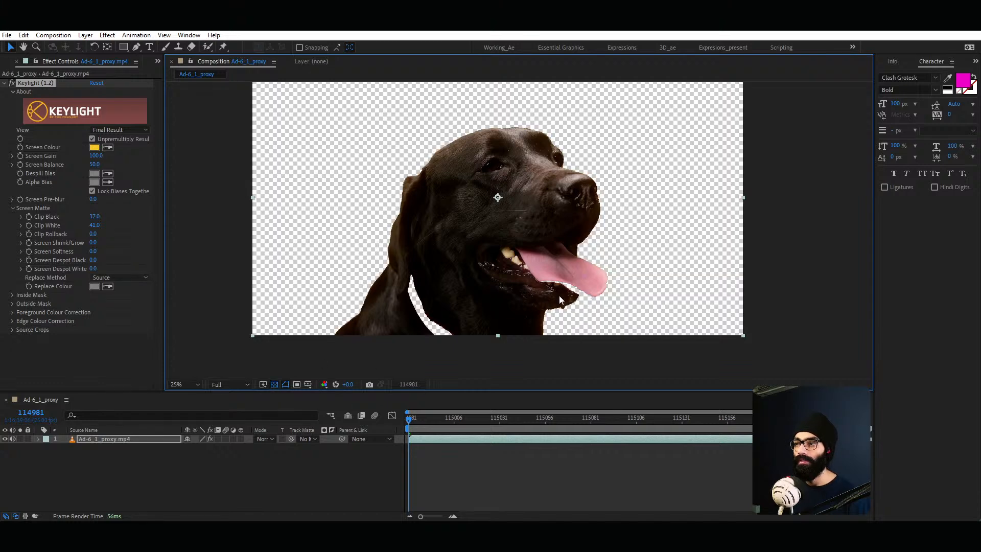
Step: Switch the Replace Method to Hard Colour for comparison, and return it to Source
click(120, 277)
click(122, 311)
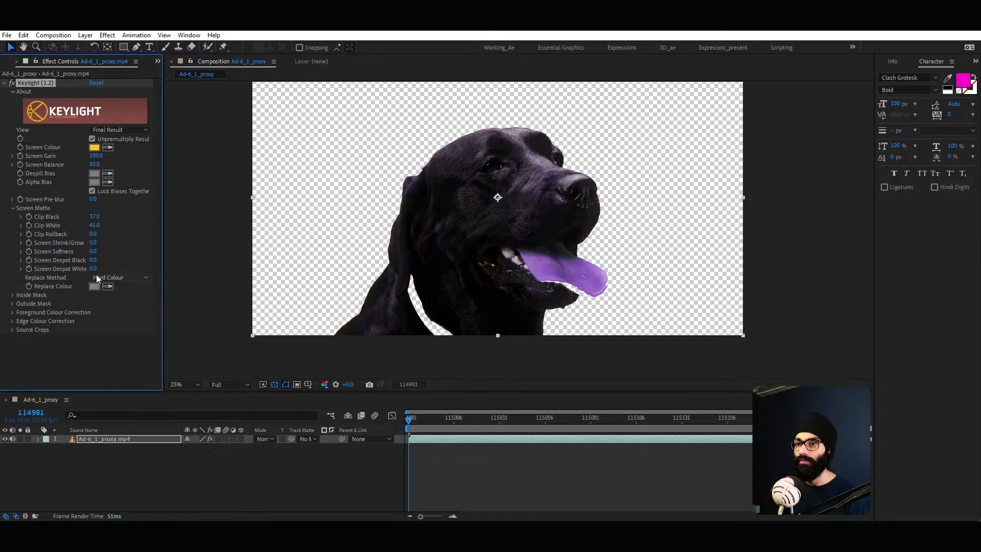
click(118, 277)
click(127, 300)
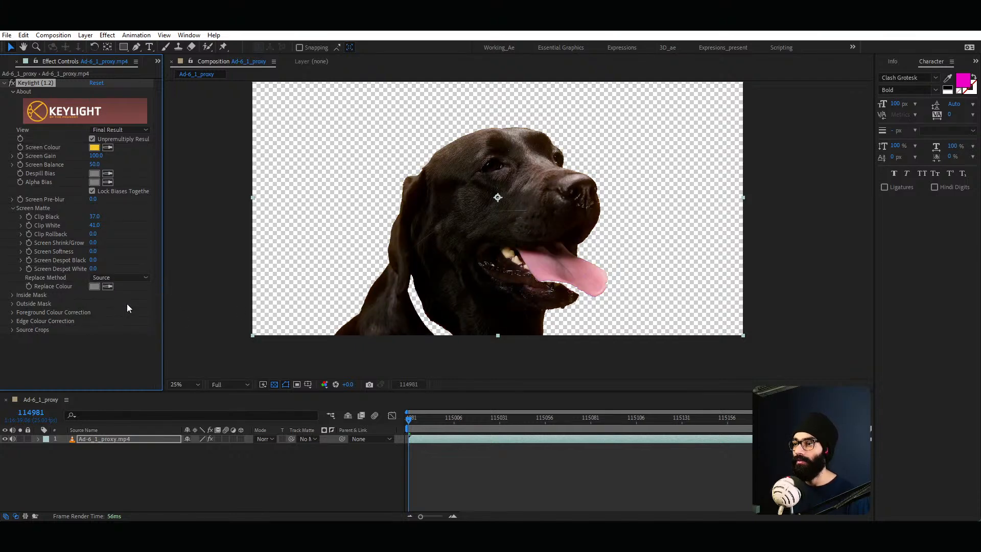
Step: Examine the keyed tongue up close at frame 115005
scroll(578, 288, up, 2)
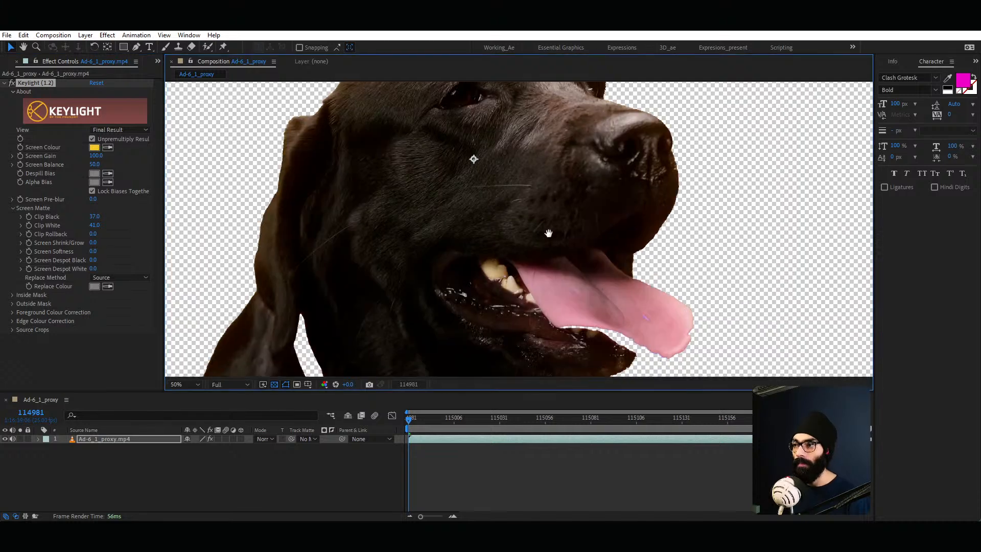
scroll(572, 293, up, 2)
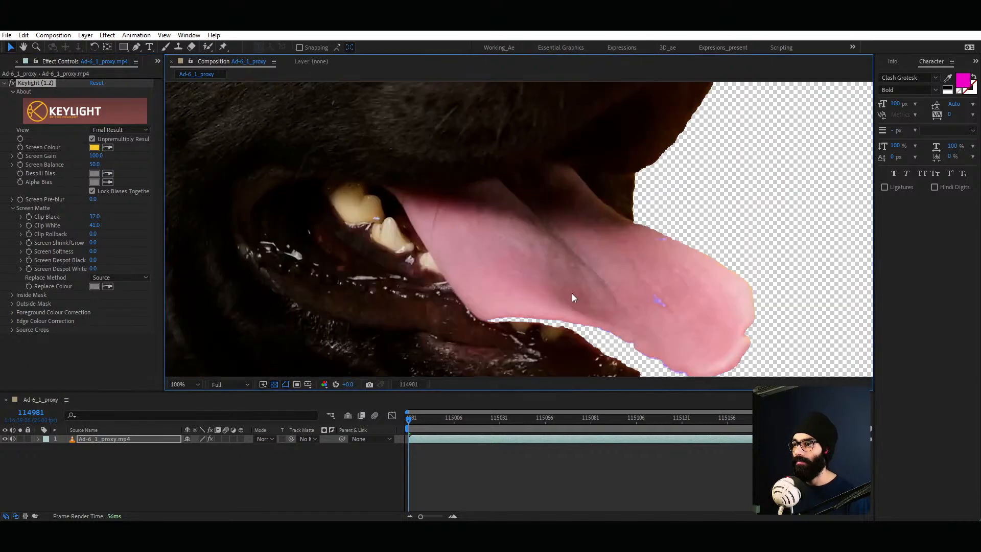
click(455, 421)
mouse_move(455, 422)
mouse_down()
mouse_move(439, 421)
mouse_move(452, 422)
mouse_up()
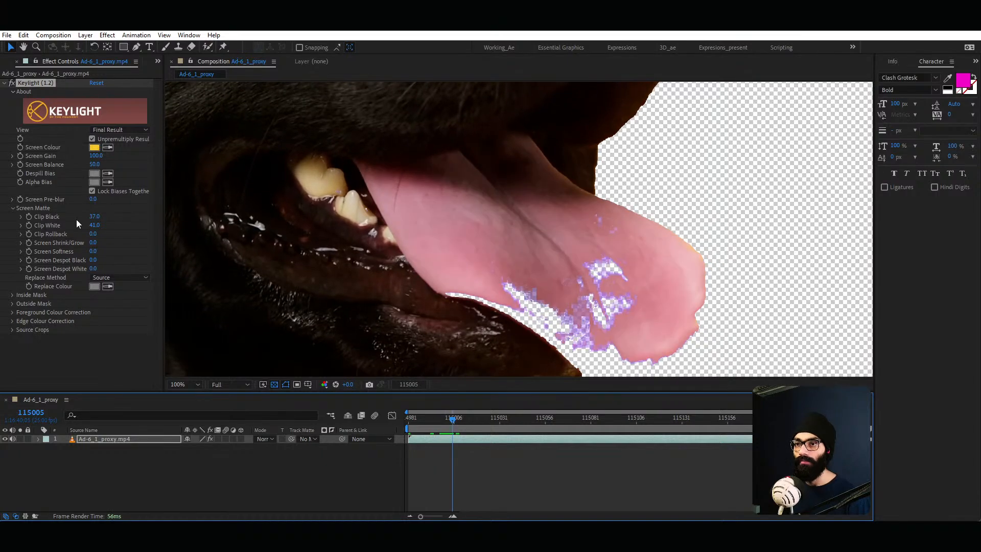
Step: In Keylight's Screen Matte settings, set Clip Black to 0 and Clip White to 25
mouse_move(94, 229)
mouse_down()
mouse_move(87, 217)
mouse_move(103, 227)
mouse_up()
scroll(537, 254, down, 4)
scroll(460, 266, up, 2)
scroll(516, 234, down, 2)
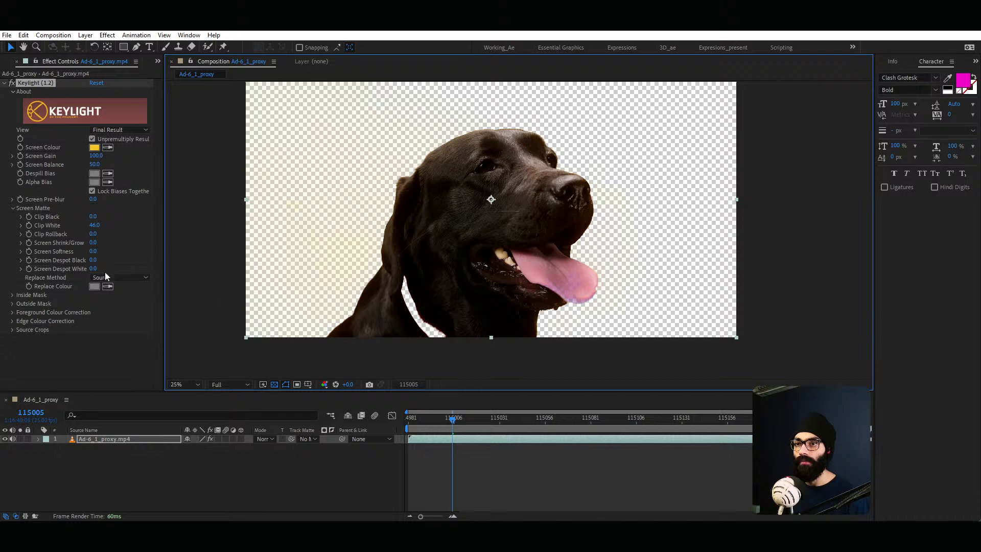
drag(95, 225, 96, 238)
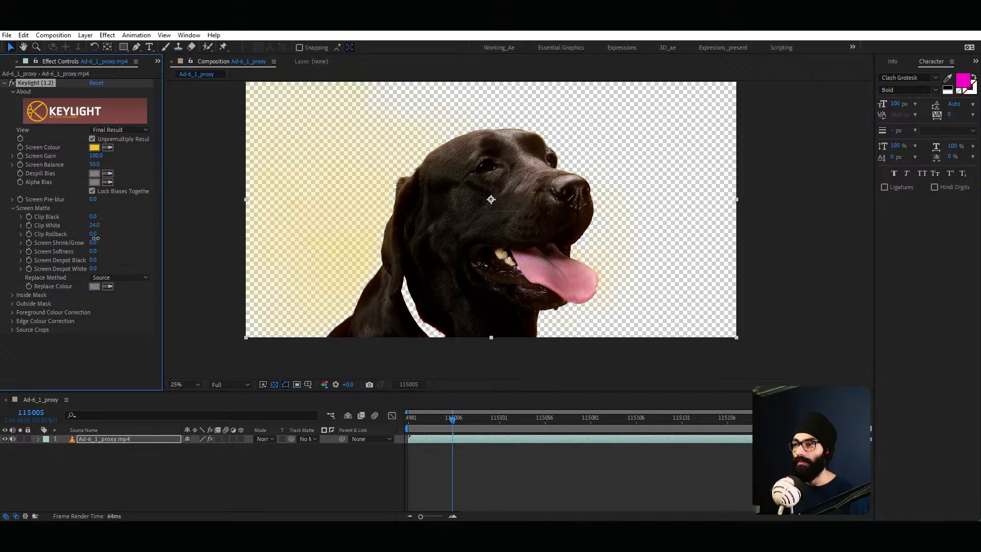
middle_drag(339, 129, 354, 172)
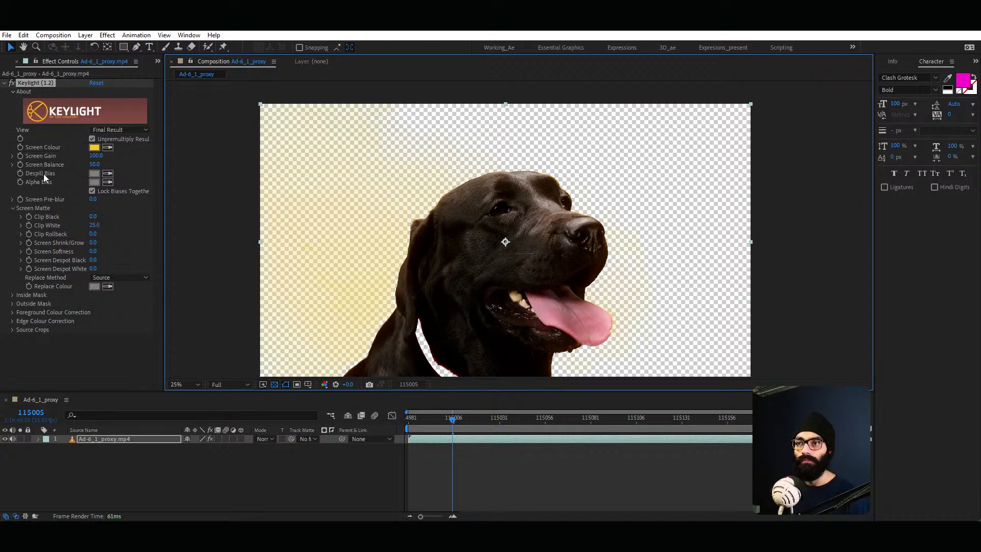
Step: Try sampling the yellow background as the Despill Bias colour and undo it
click(107, 173)
click(333, 253)
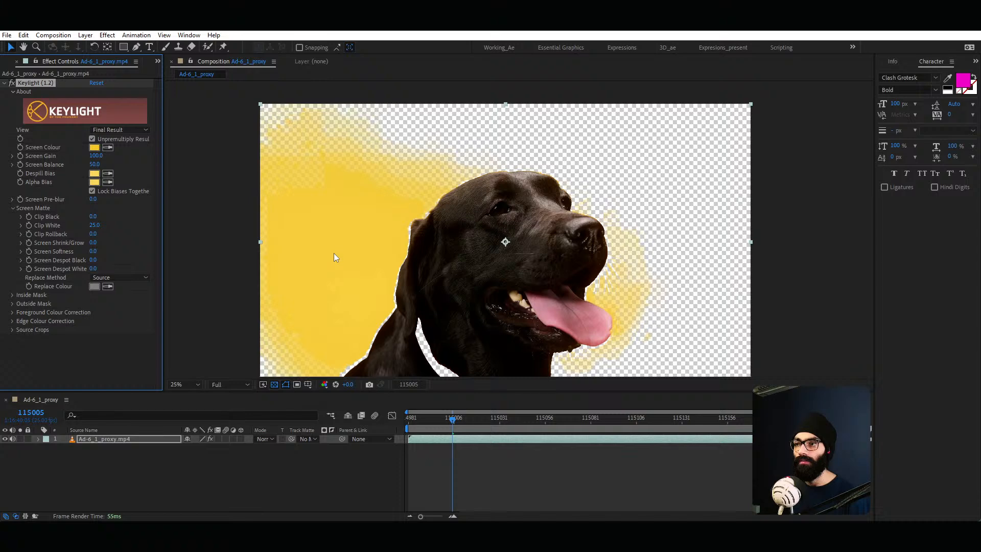
key(ctrl+z)
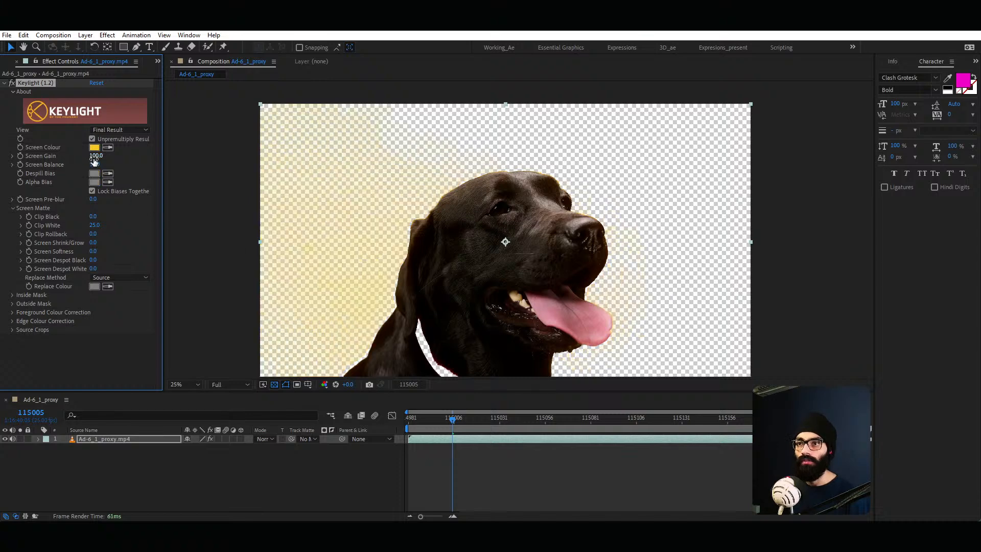
Step: Set Keylight's Screen Gain to 110 and check the cutout around the dog's head and mouth
drag(96, 155, 98, 158)
middle_drag(527, 249, 486, 242)
scroll(497, 255, up, 2)
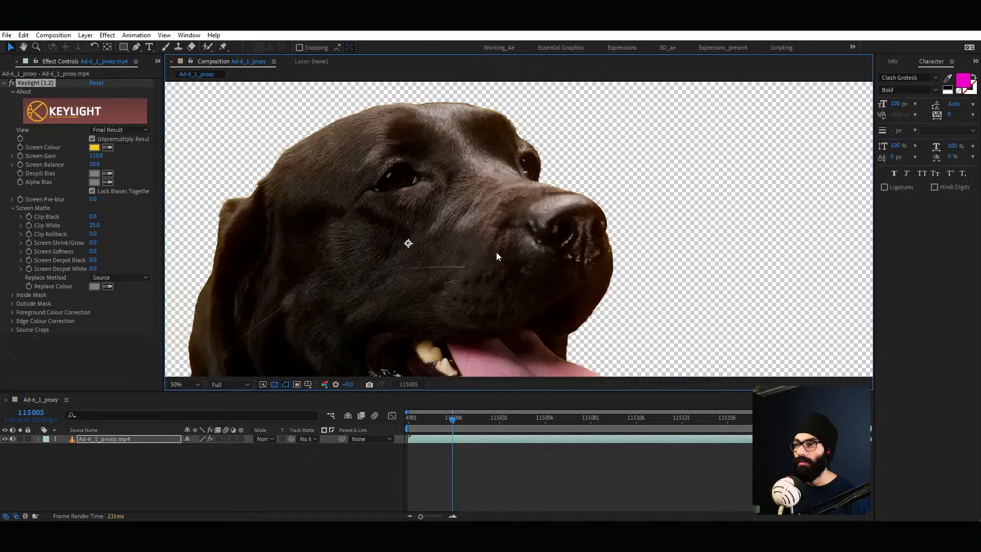
middle_drag(532, 365, 530, 293)
middle_drag(470, 300, 448, 268)
scroll(517, 228, down, 2)
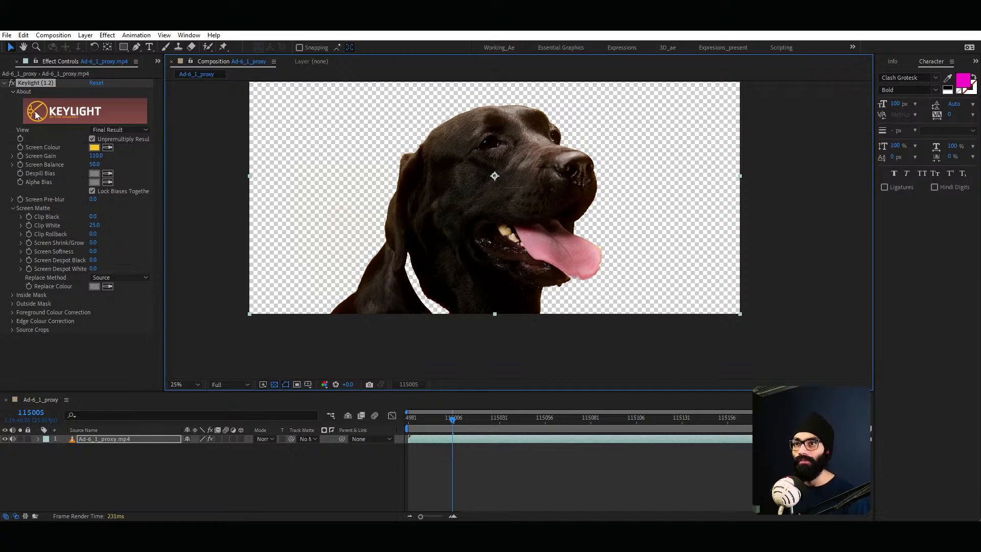
Step: Compare the footage with Keylight switched off and on at frame 115009, focusing on the tongue and chin
click(12, 83)
click(12, 83)
click(10, 83)
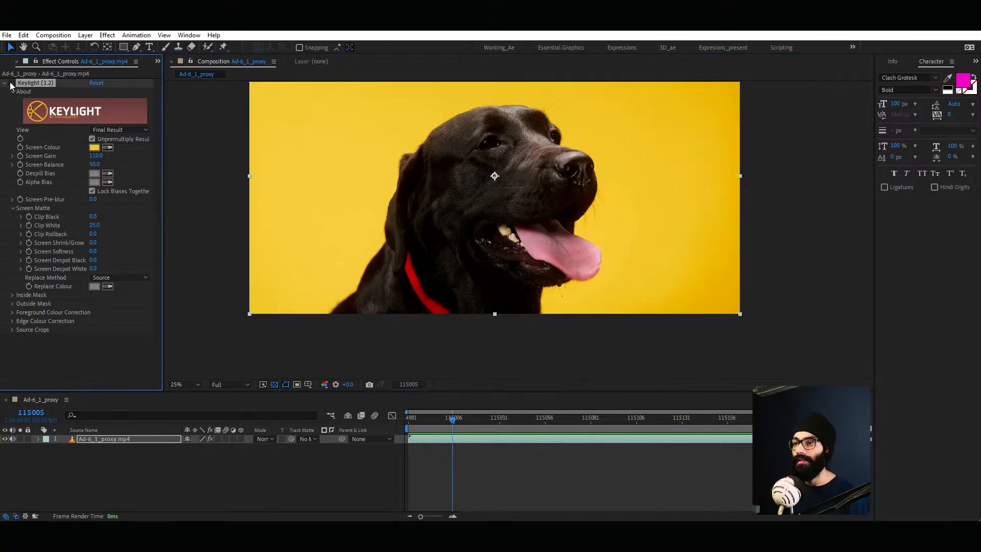
mouse_move(456, 424)
mouse_down()
mouse_move(409, 428)
mouse_move(463, 441)
mouse_up()
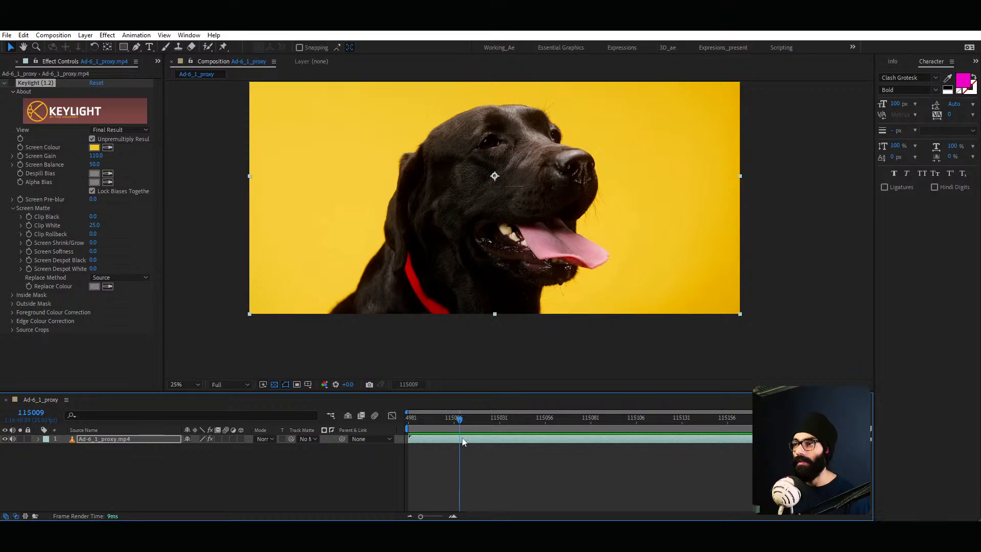
click(11, 82)
scroll(567, 255, up, 2)
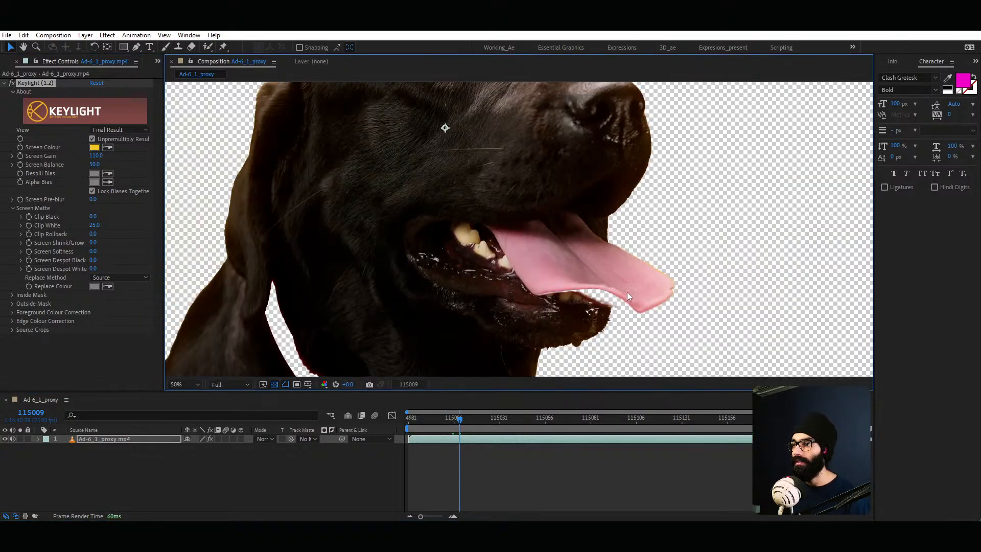
click(10, 83)
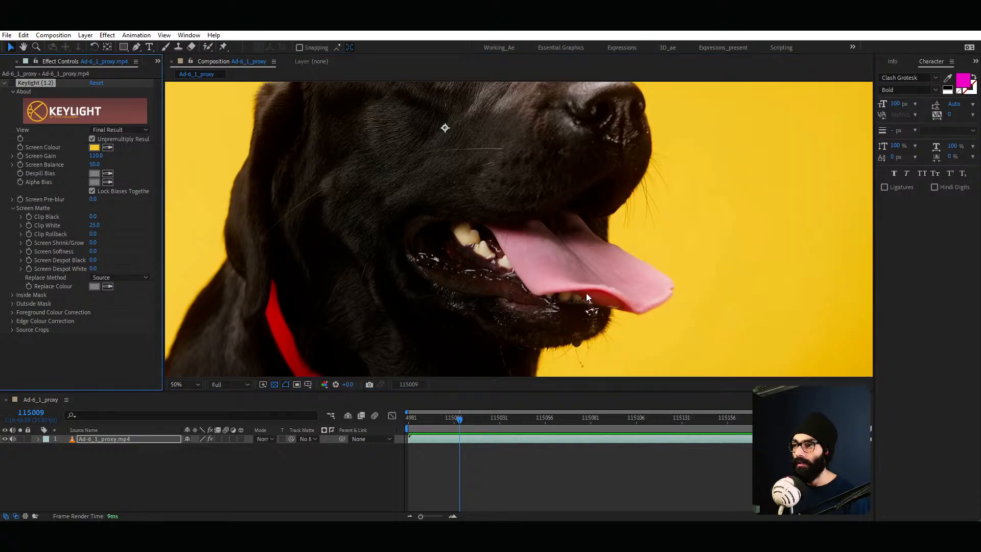
click(11, 82)
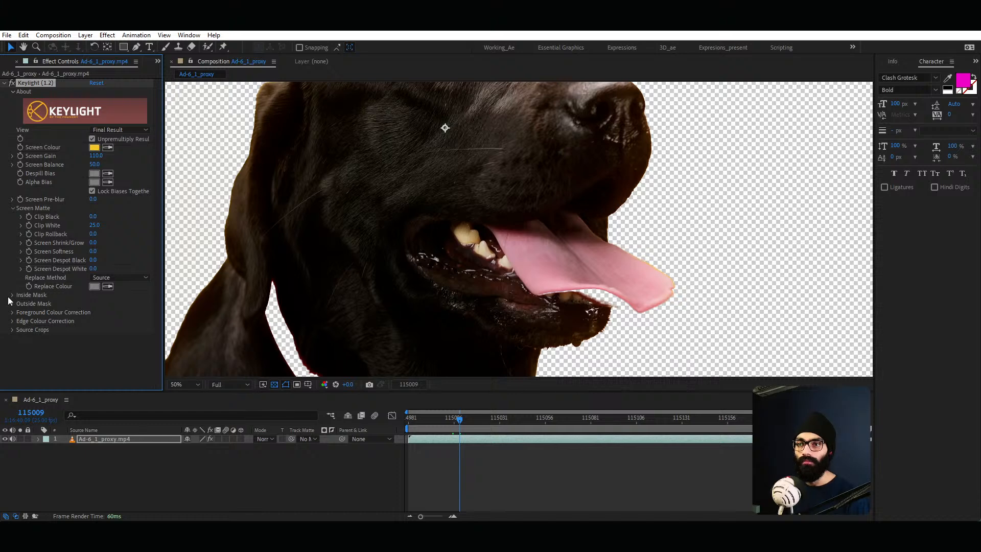
Step: Enable Keylight's Foreground Colour Correction and try a slightly lower Brightness
click(12, 312)
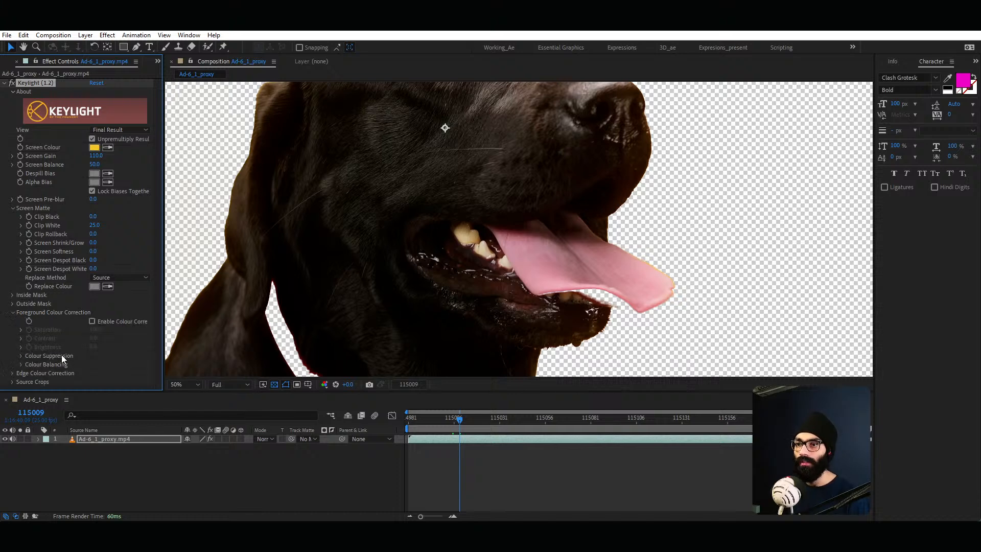
click(92, 322)
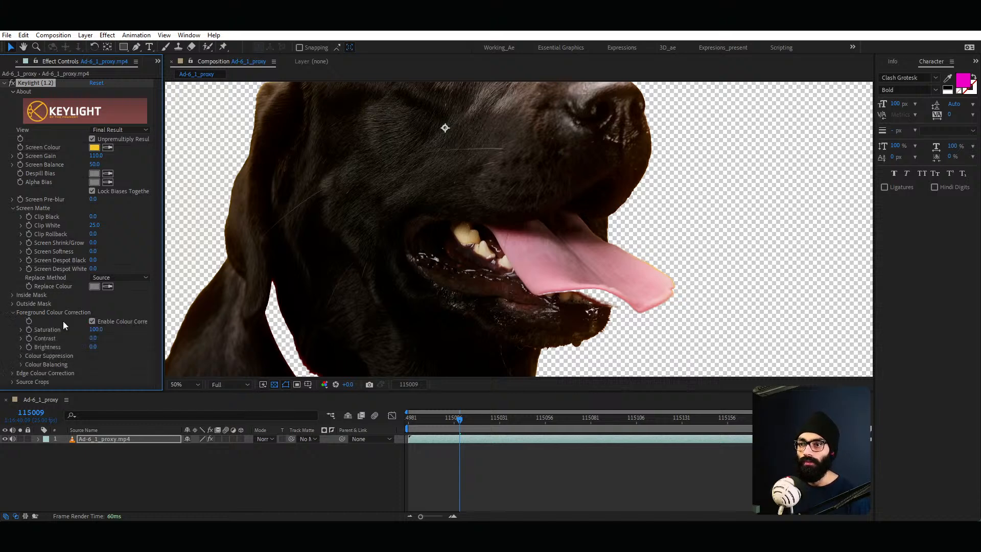
drag(94, 348, 90, 348)
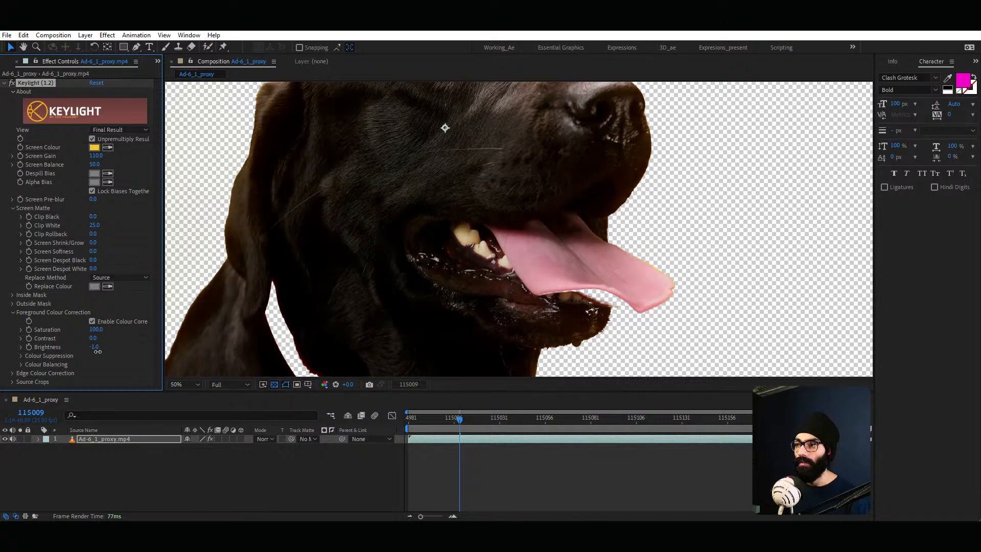
click(13, 313)
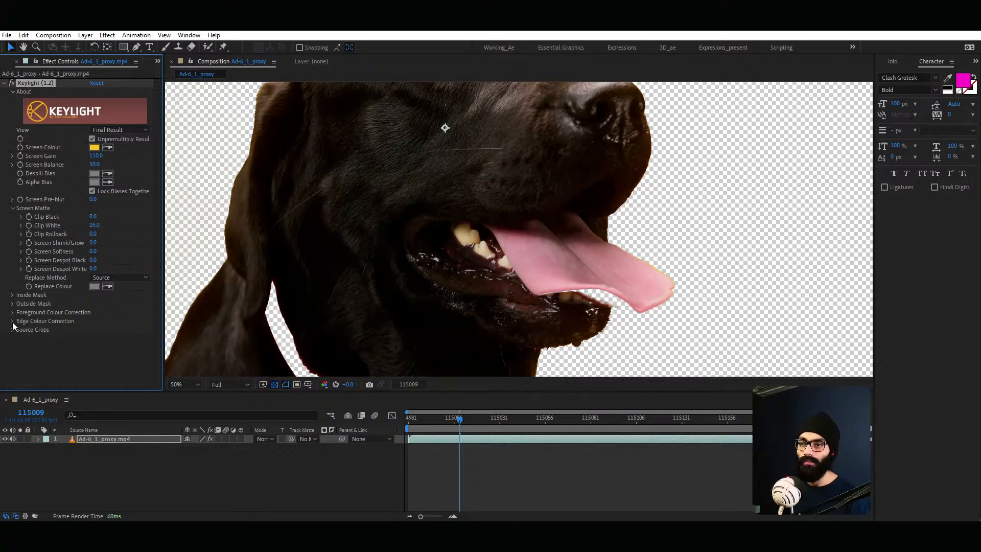
Step: Look into Edge Colour Correction and try an Outside Mask Softness of 4.4
click(13, 322)
click(12, 308)
click(12, 305)
drag(93, 321, 99, 304)
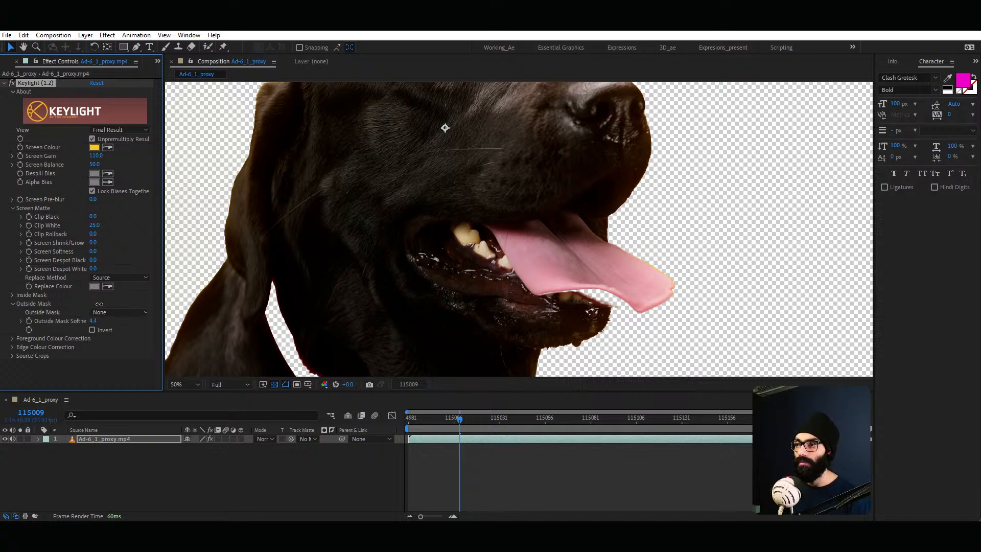
click(13, 304)
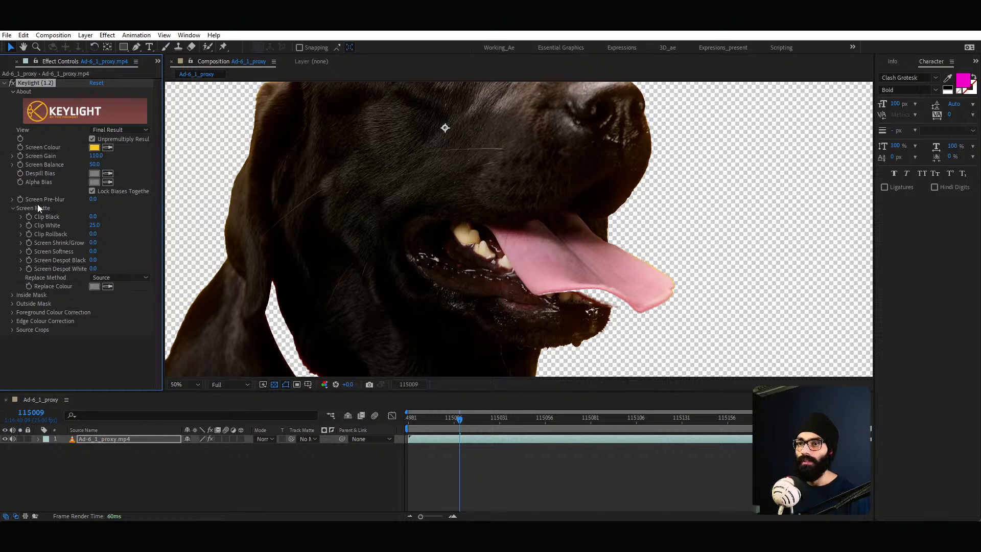
Step: Try a Screen Softness of 4.2 on the cutout edges and undo it
middle_drag(384, 296, 495, 274)
scroll(484, 295, down, 2)
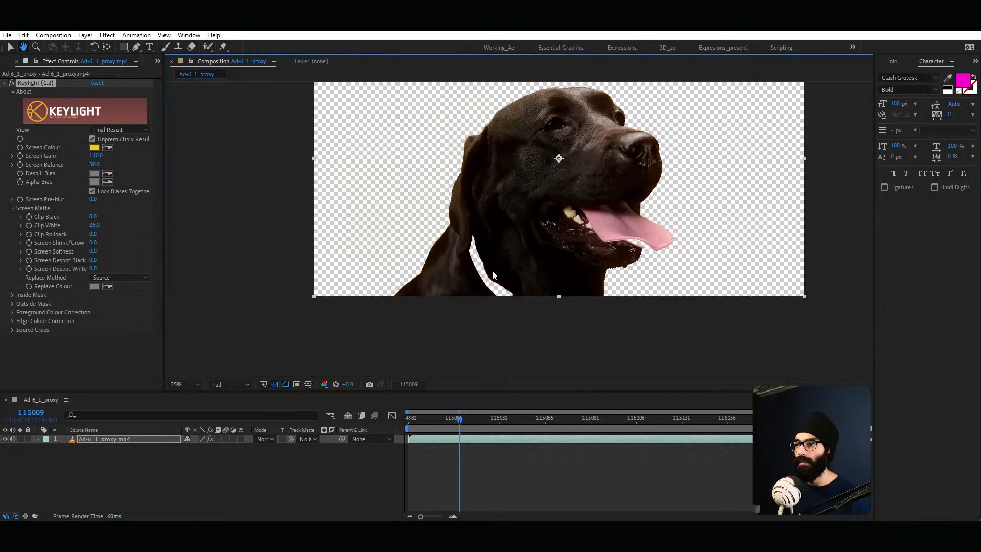
scroll(495, 274, up, 2)
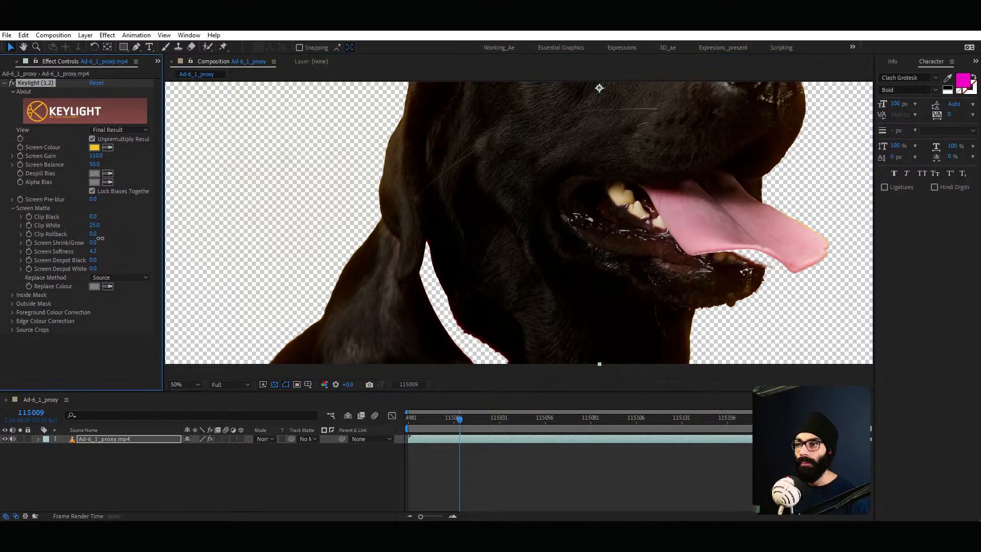
drag(93, 251, 97, 250)
key(ctrl+z)
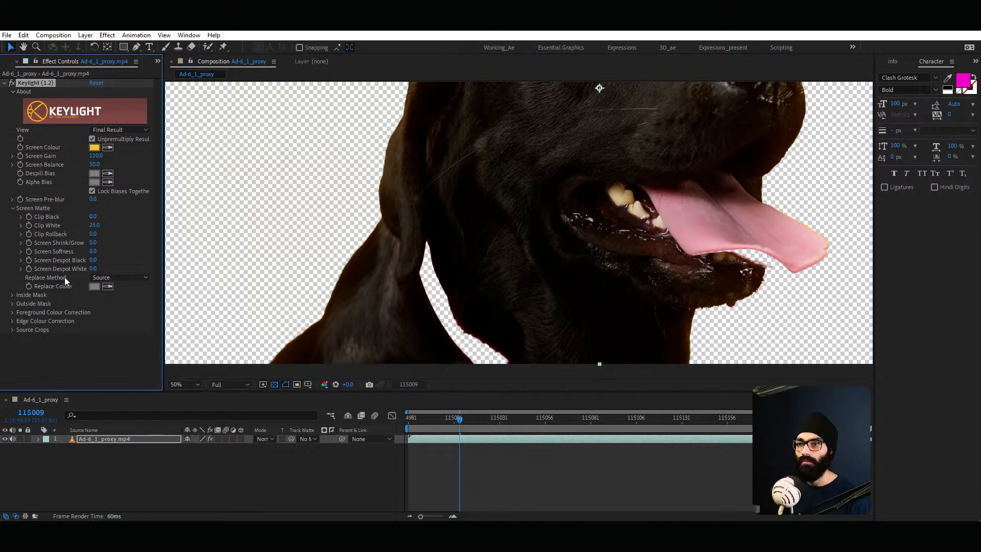
click(12, 304)
click(12, 304)
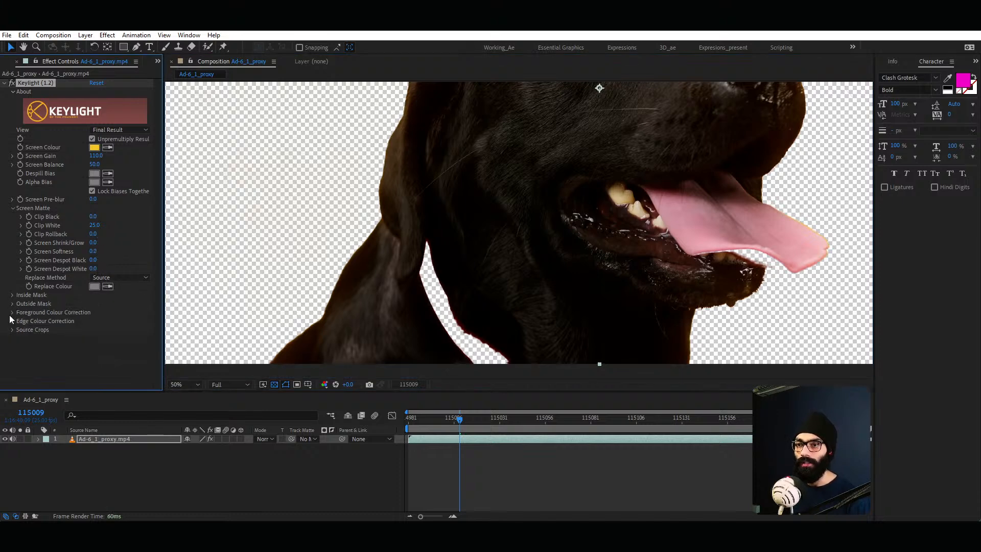
Step: Try a Saturation of 222 in Keylight's Foreground Colour Correction and undo it
click(13, 313)
click(12, 312)
click(12, 312)
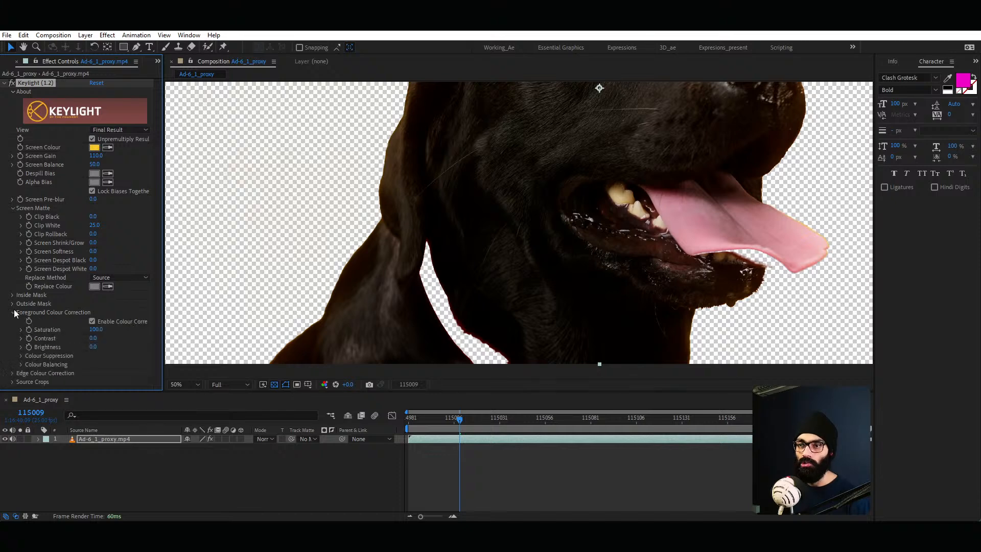
drag(96, 329, 123, 294)
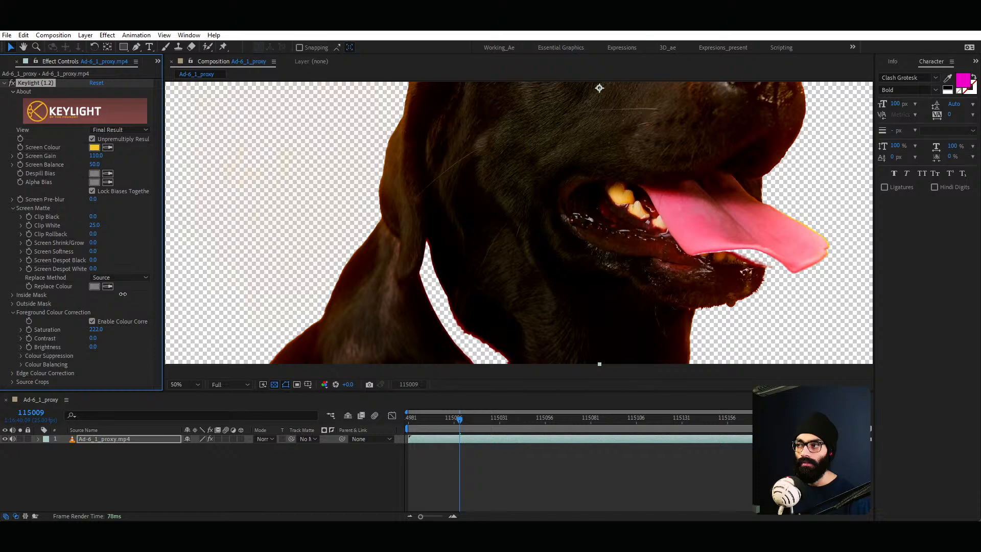
key(ctrl+z)
Step: Review the whole keyed dog, toggle Lock Biases Together, and check the result at frame 115047
scroll(663, 281, down, 2)
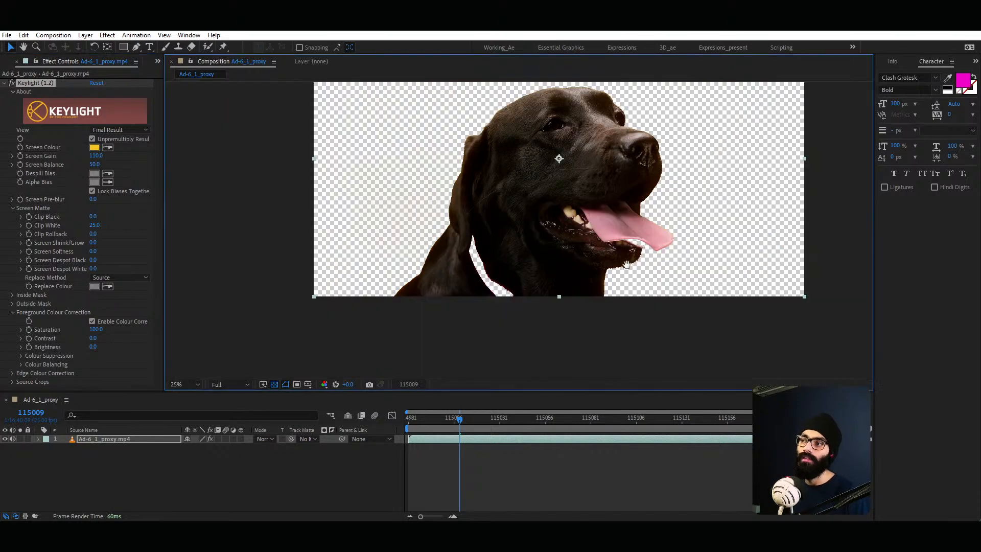
middle_drag(664, 280, 628, 315)
scroll(628, 314, up, 2)
middle_drag(546, 252, 547, 293)
key(shift+slash)
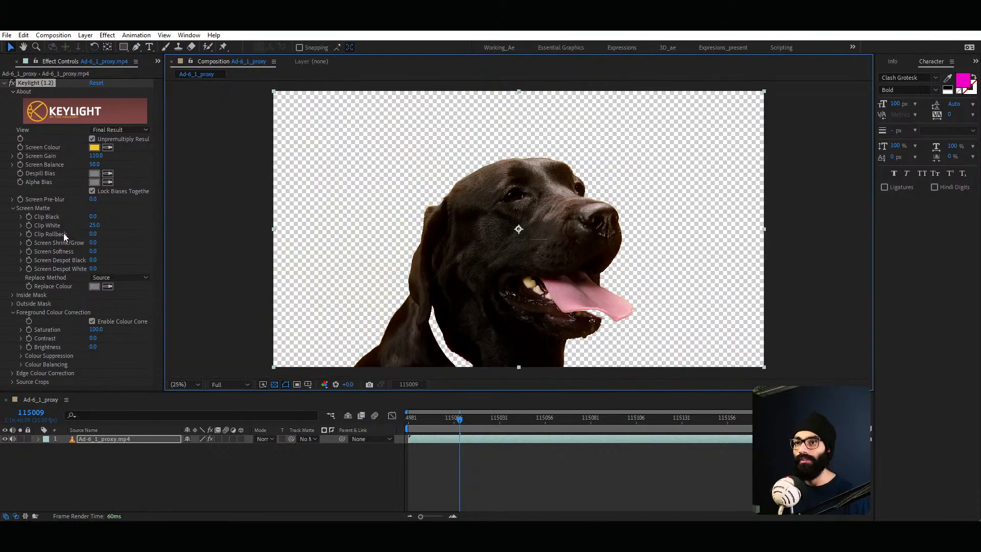
click(93, 192)
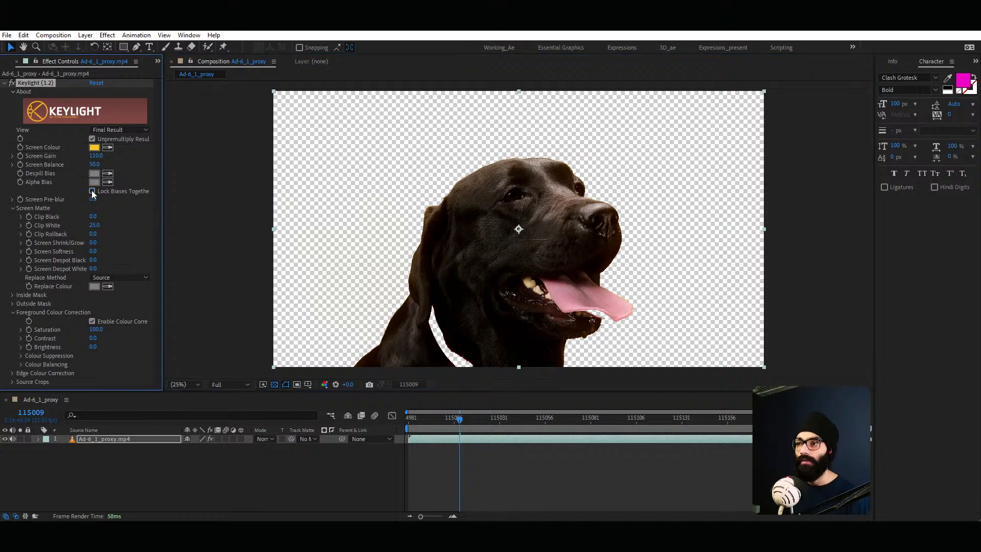
drag(404, 426, 529, 434)
Step: Switch to DaVinci Resolve's theGoodPaws project and bring up Timeline 1 on the Edit page
key(alt+Tab)
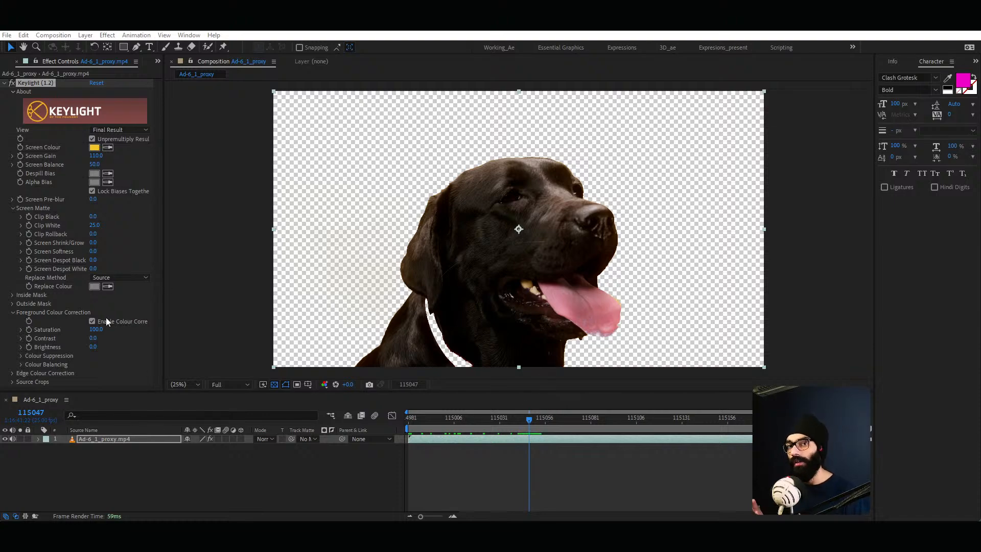
key(alt+Tab)
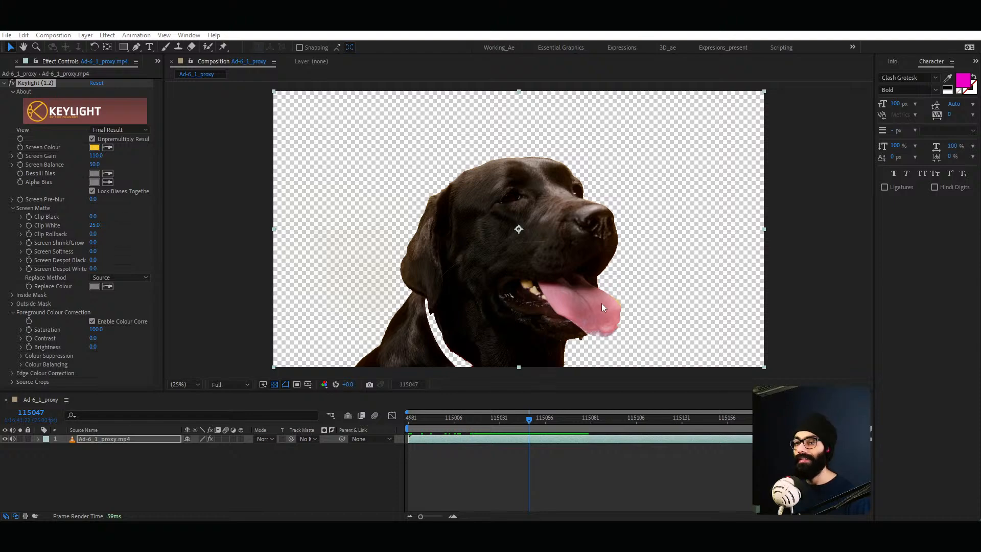
key(alt+Tab)
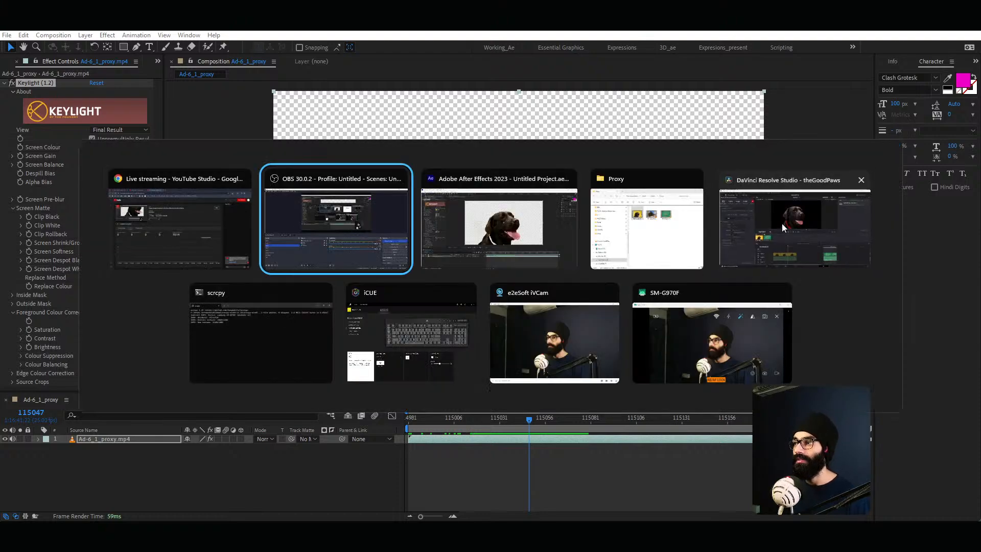
click(782, 225)
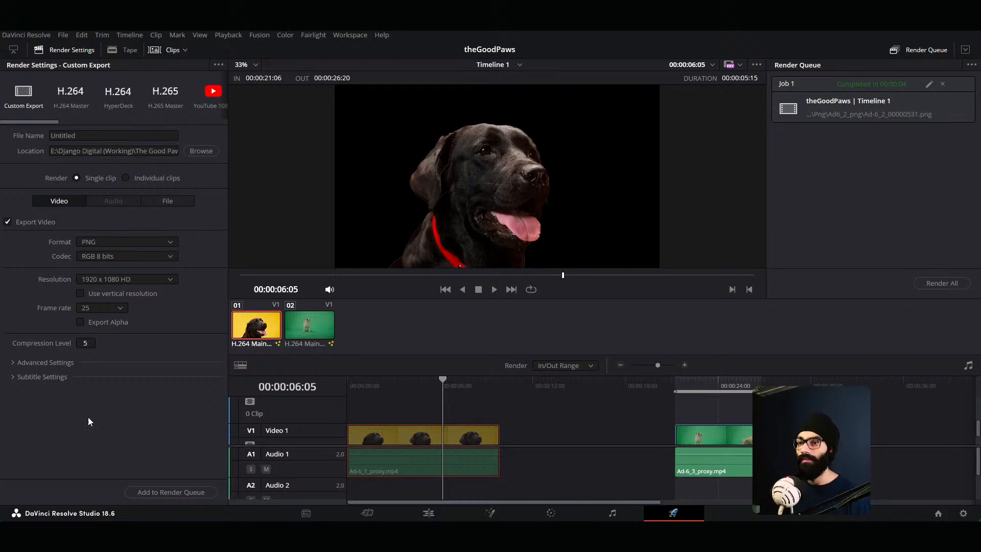
key(alt+Tab)
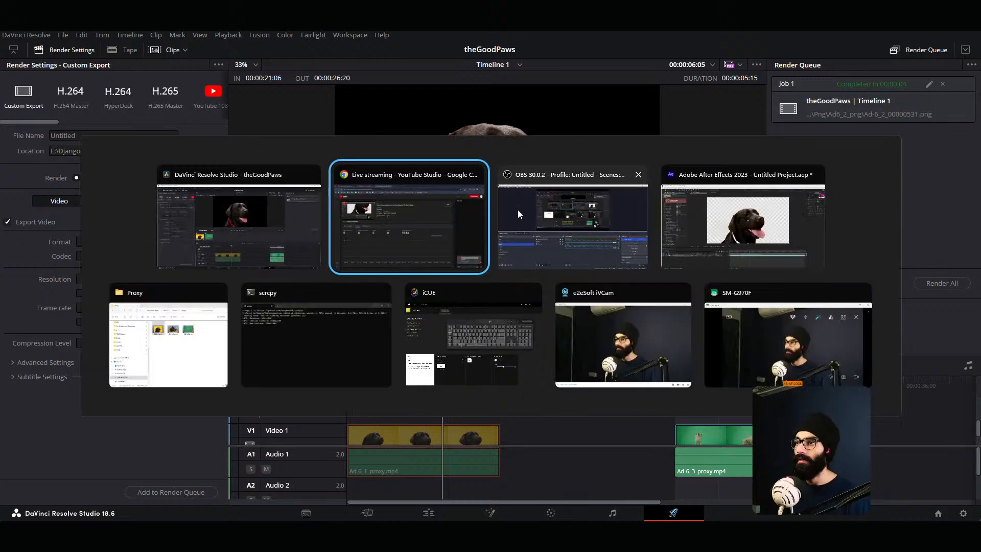
click(518, 212)
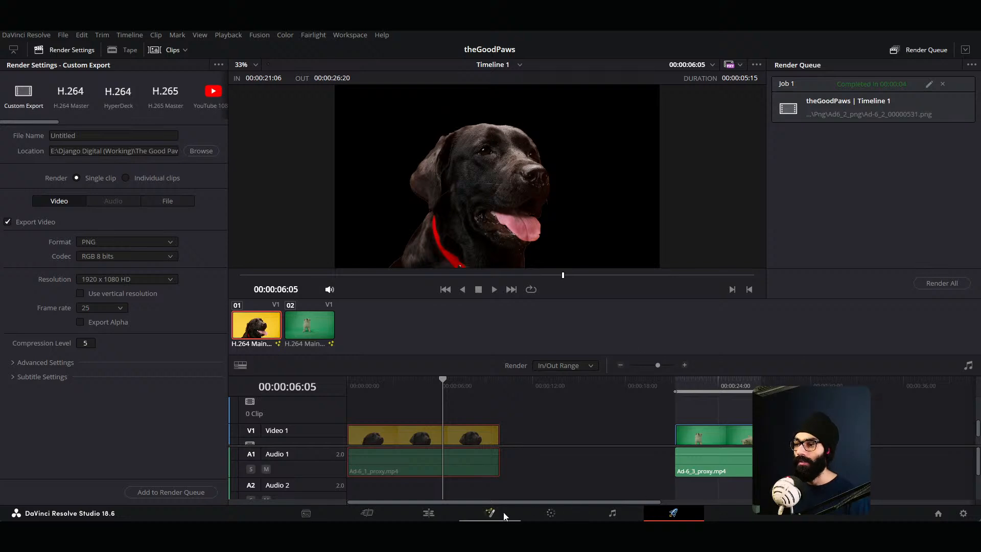
click(429, 513)
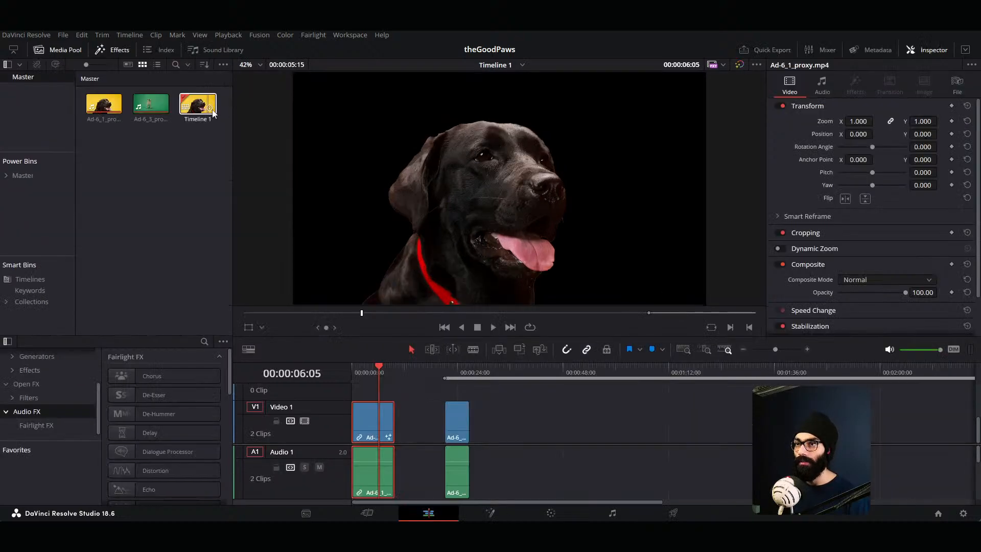
Step: Add Ad-6_1_proxy.mp4 to Video 1 as a separate clip after the existing two and move the playhead to 00:00:53:21
click(104, 105)
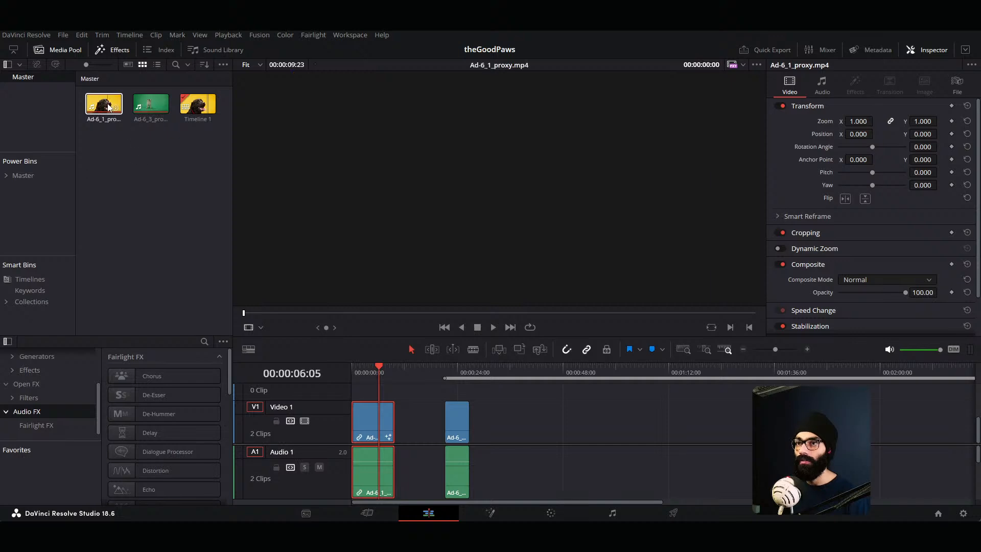
drag(104, 105, 575, 409)
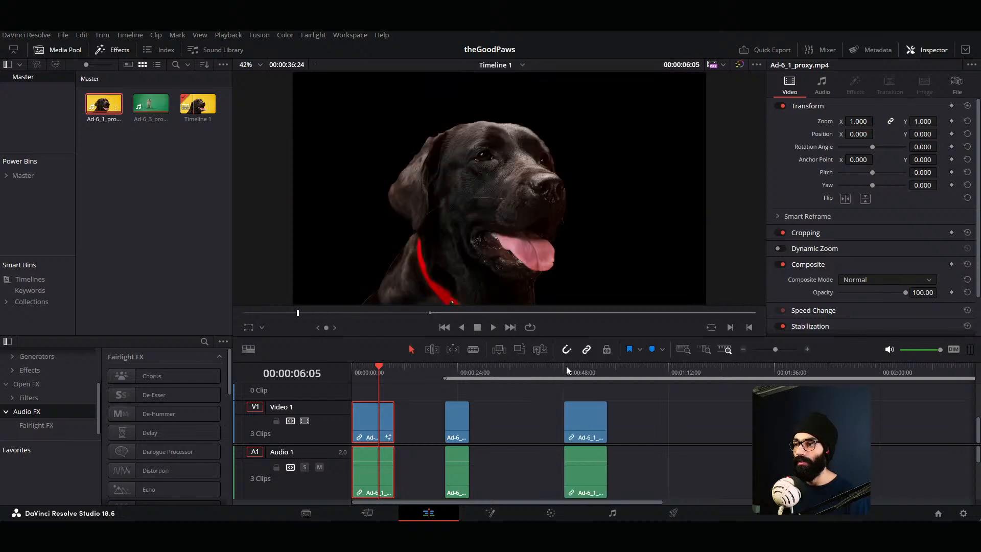
drag(566, 366, 589, 375)
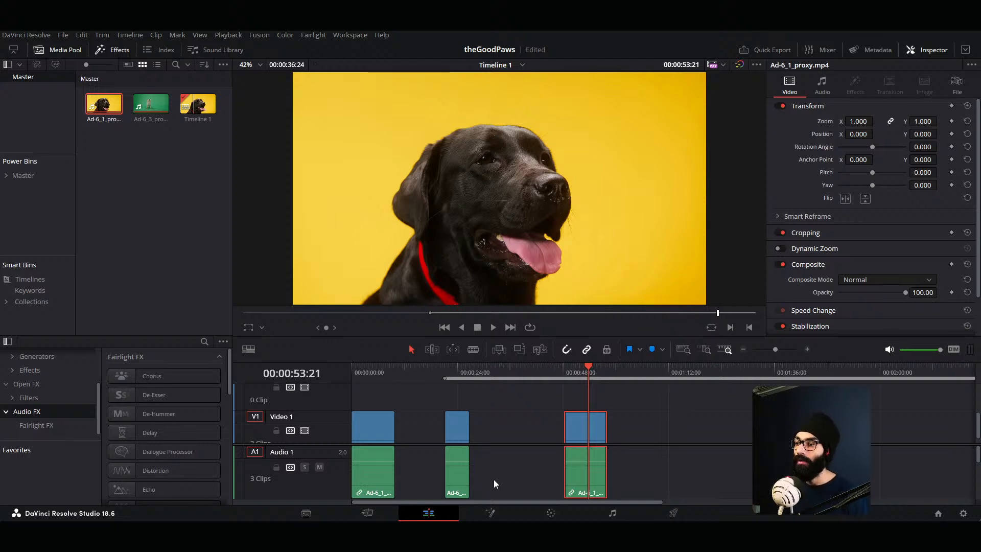
Step: Bring up the newly added dog clip on the Fusion page and hide the Inspector to make room for its nodes
right_click(595, 425)
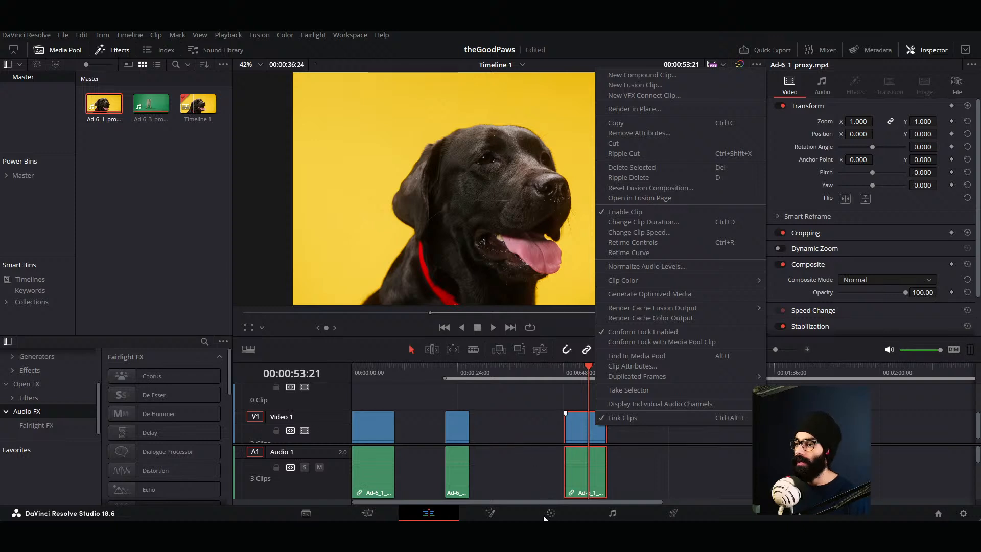
click(498, 512)
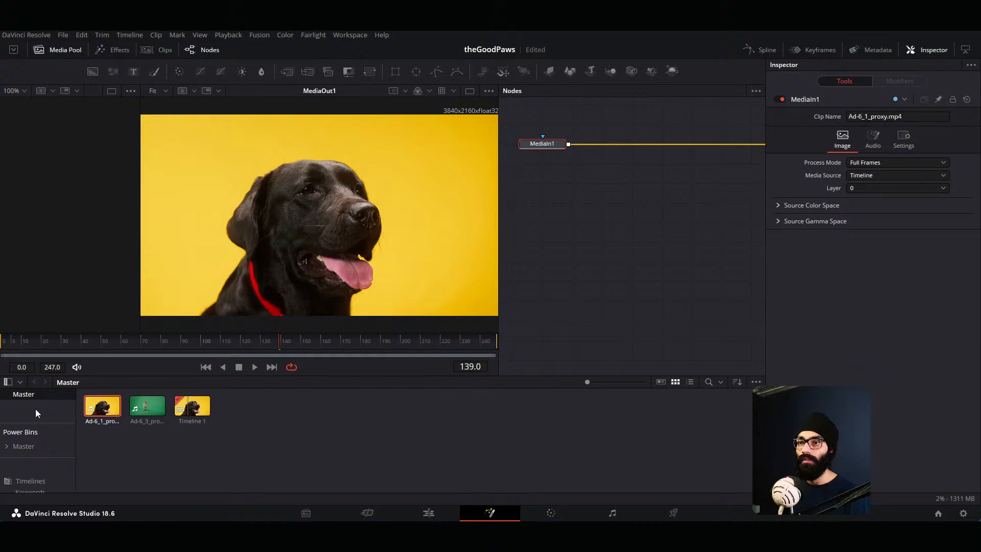
drag(602, 376, 591, 410)
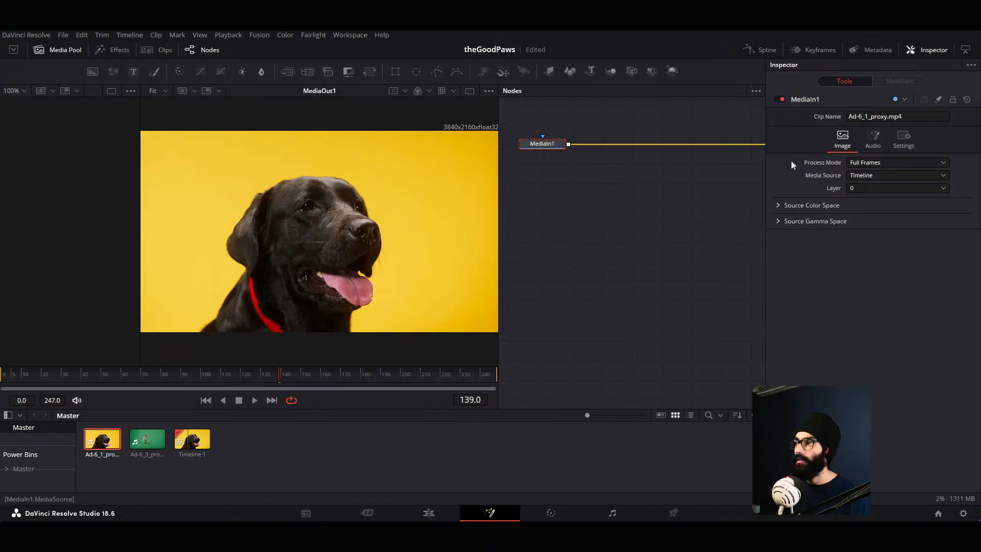
click(938, 52)
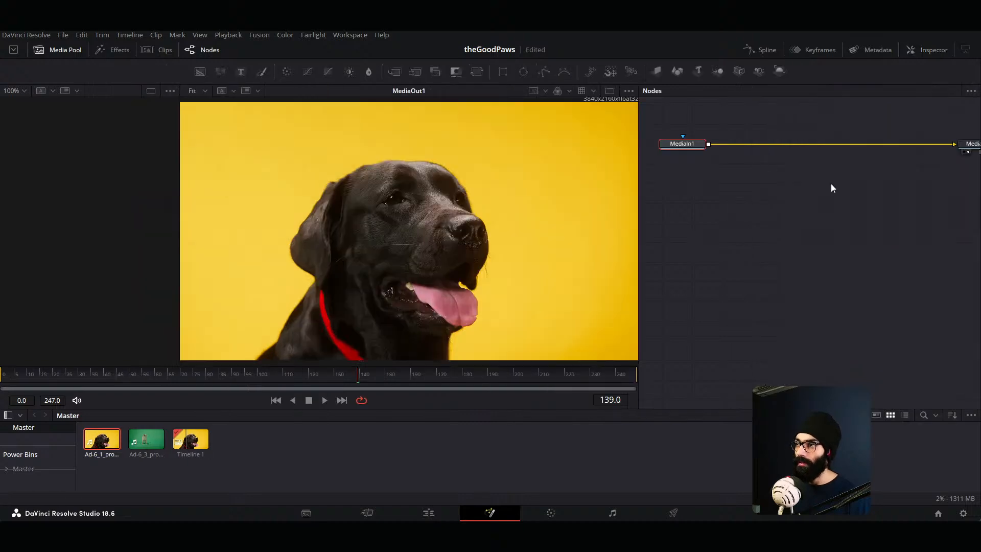
middle_drag(833, 234, 804, 298)
scroll(822, 238, down, 5)
ctrl+scroll(821, 233, down, 3)
ctrl+scroll(819, 225, up, 3)
ctrl+scroll(813, 274, down, 2)
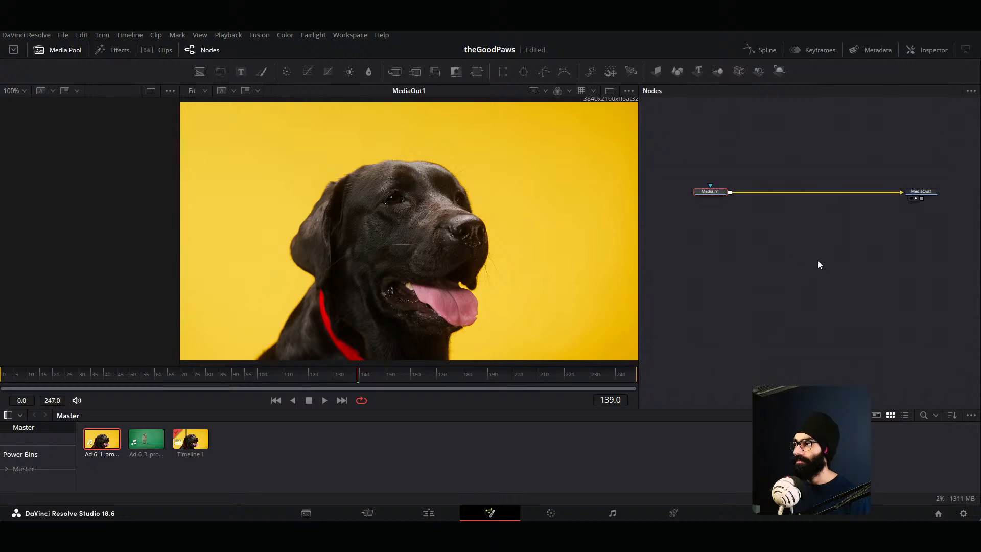
Step: Show MediaIn1 in the empty viewer beside MediaOut1 and resize the two viewers for comparison
drag(639, 254, 492, 266)
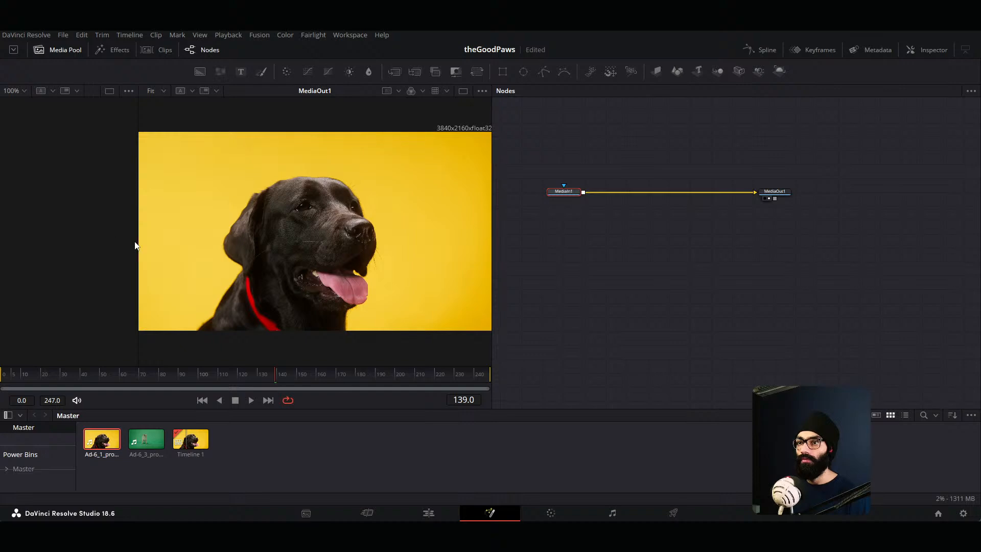
drag(136, 241, 199, 250)
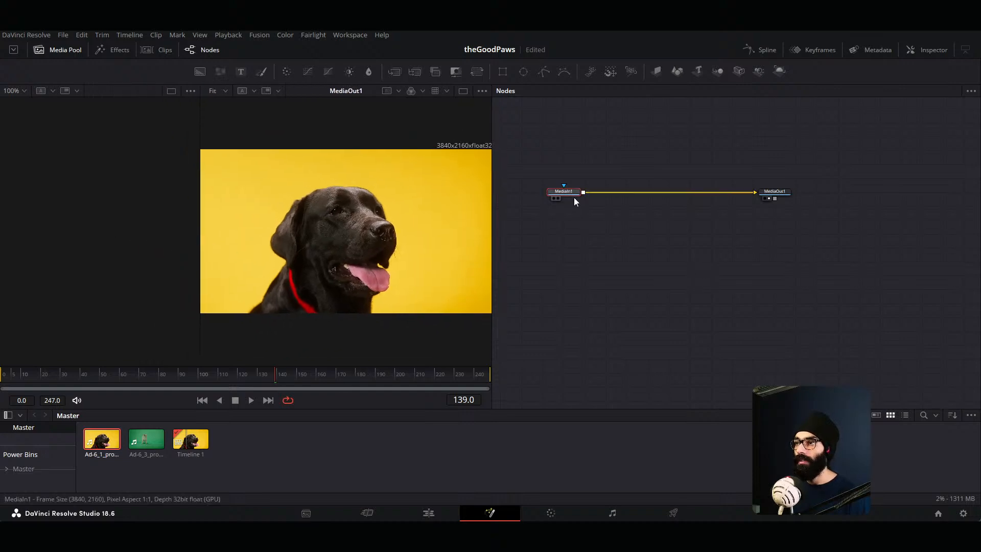
key(1)
scroll(571, 195, up, 1)
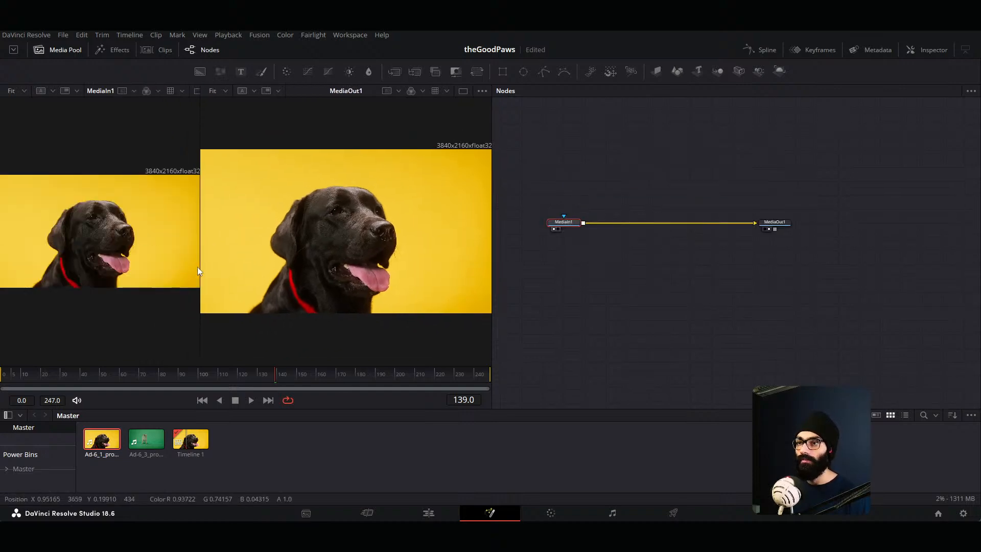
drag(199, 271, 210, 268)
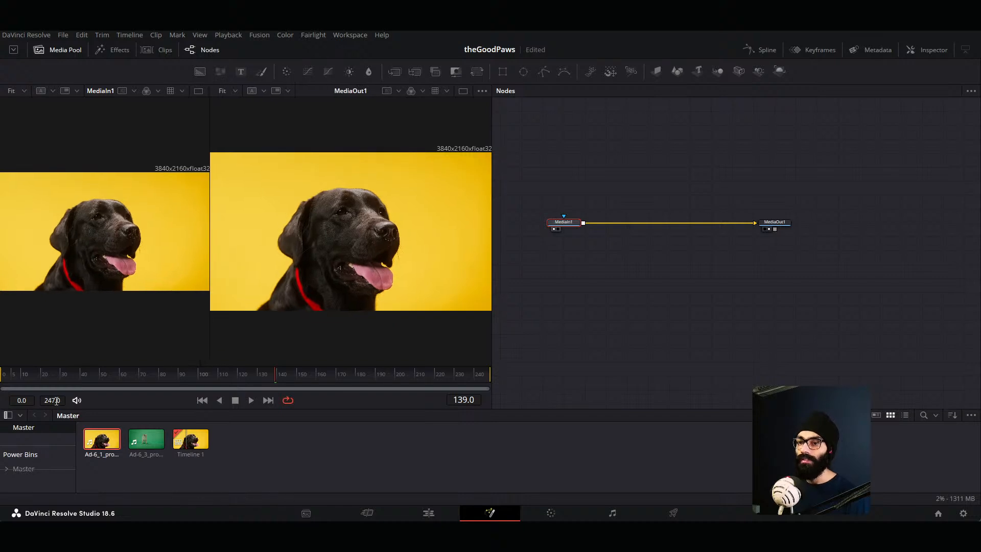
Step: Find the Delta Keyer among the effects by searching "delta ke" and insert it between MediaIn1 and MediaOut1
click(104, 50)
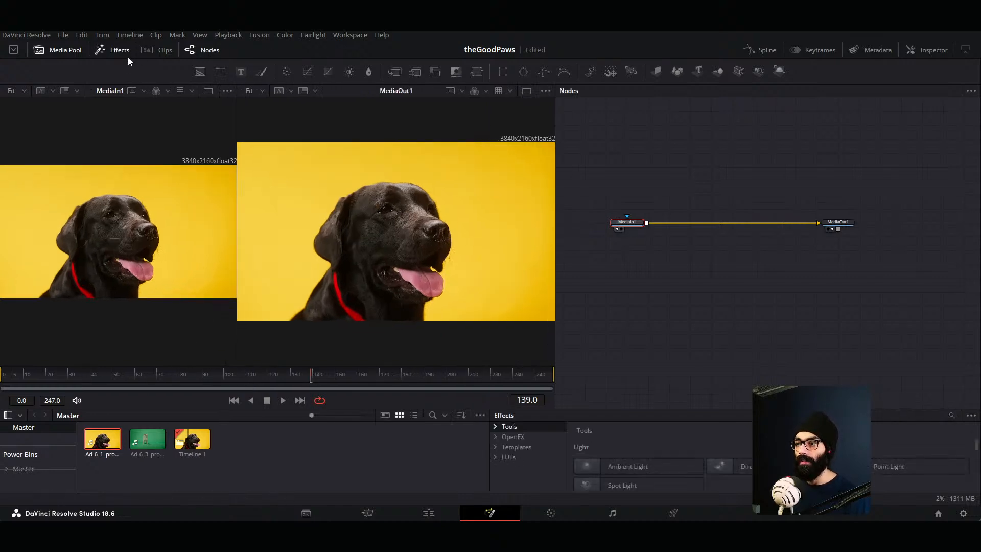
click(60, 50)
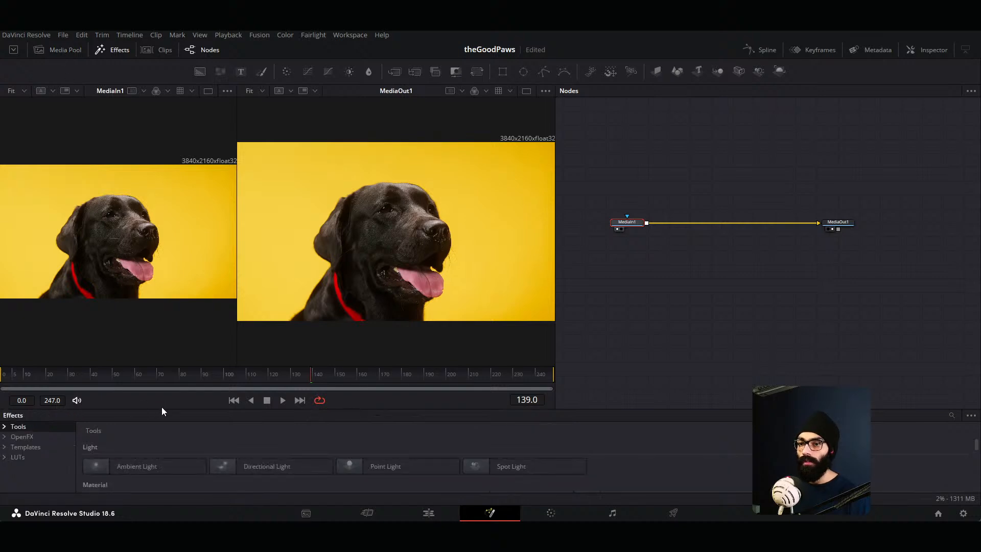
drag(163, 412, 172, 364)
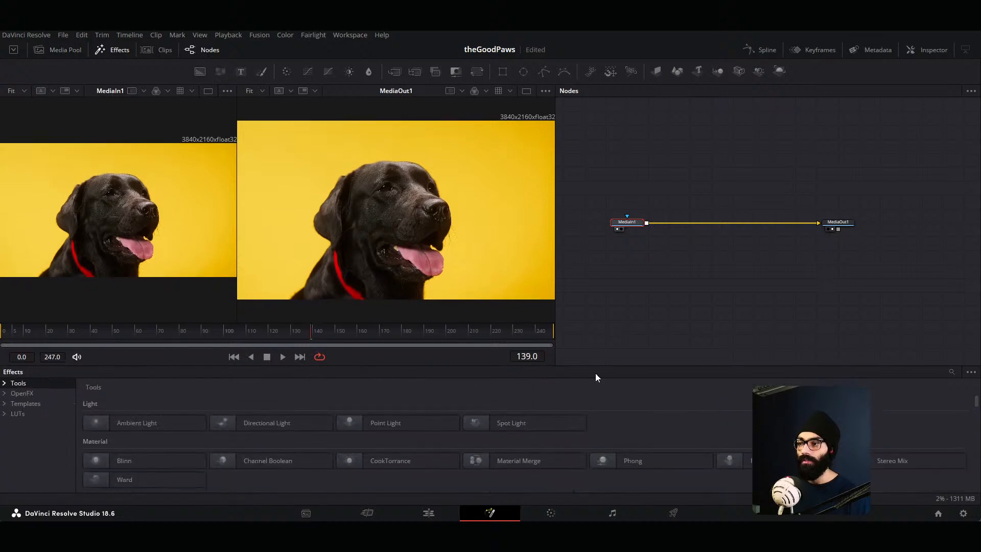
click(952, 372)
text(delta ke)
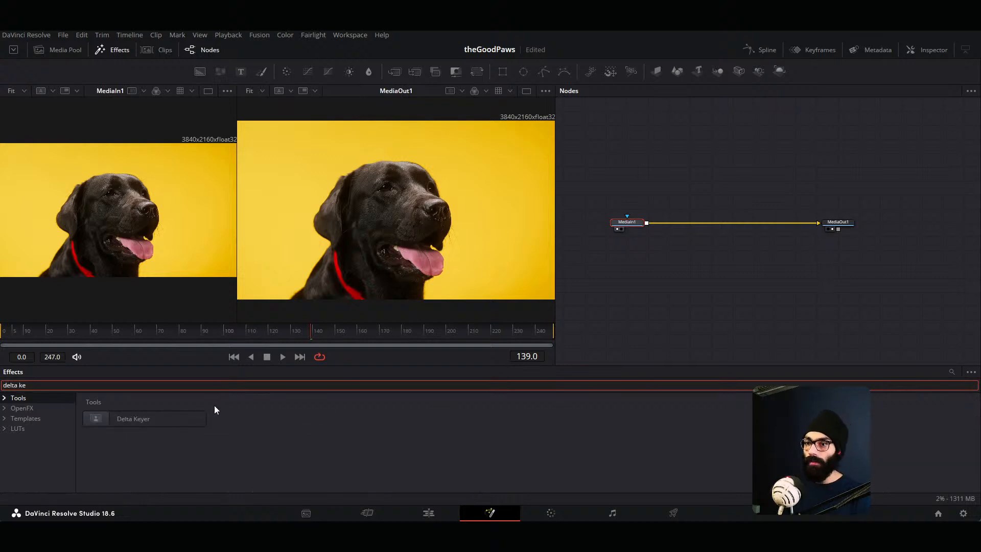
drag(154, 424, 732, 226)
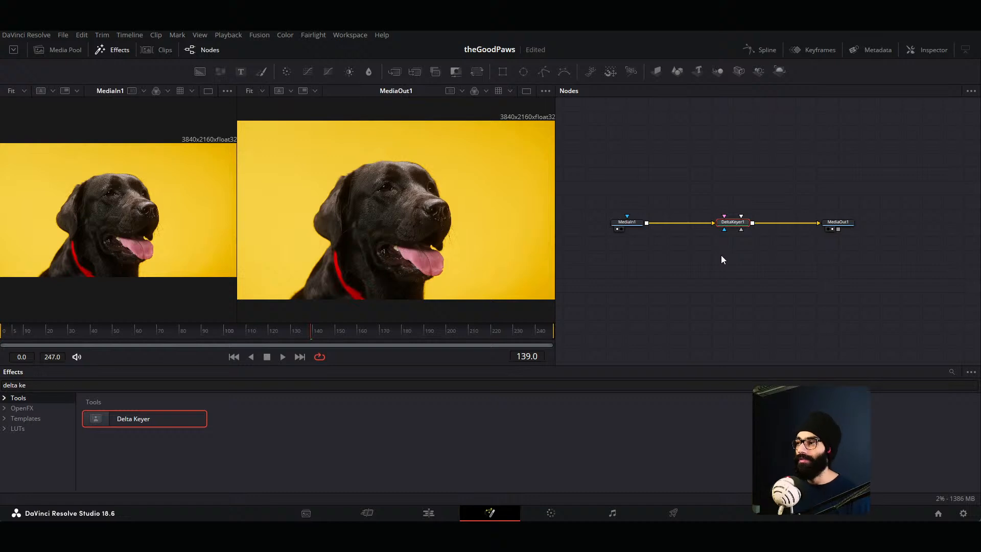
Step: Hide the effects library and show the Delta Keyer's settings, with the two viewers at nearly equal width
click(116, 50)
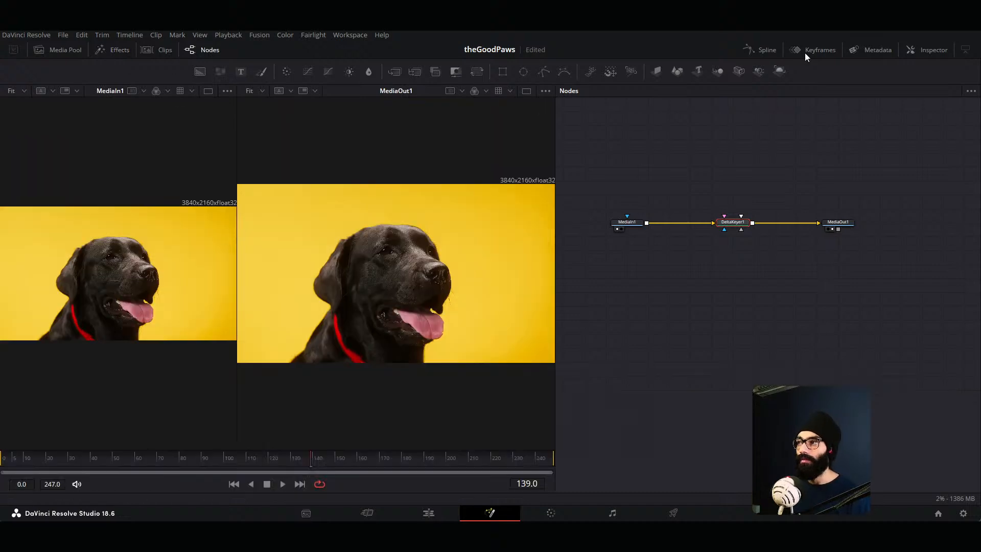
click(928, 50)
scroll(622, 241, up, 1)
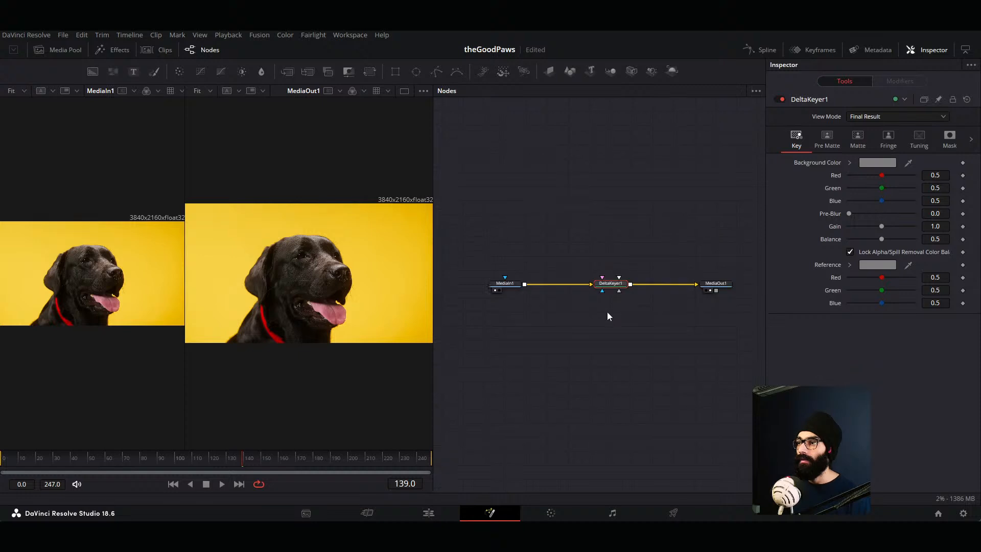
ctrl+scroll(609, 321, up, 3)
middle_drag(642, 302, 585, 328)
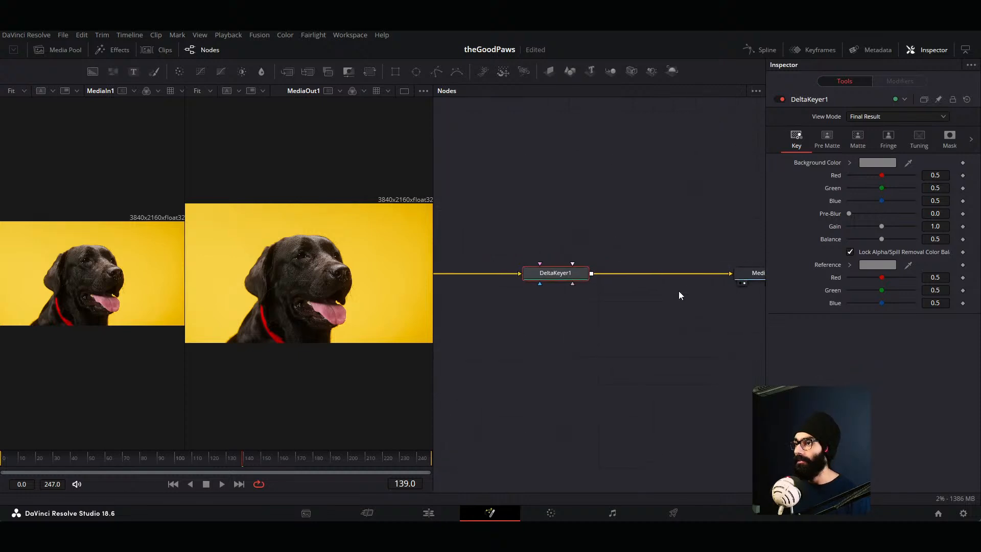
drag(184, 366, 209, 381)
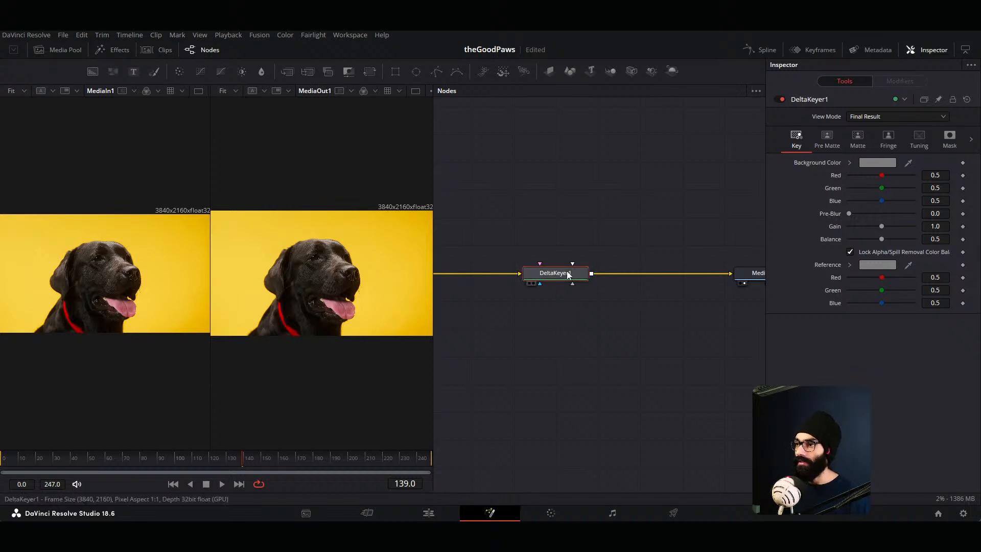
Step: Look at the colour chooser for the Delta Keyer's Background Color and close it without picking a colour
click(882, 164)
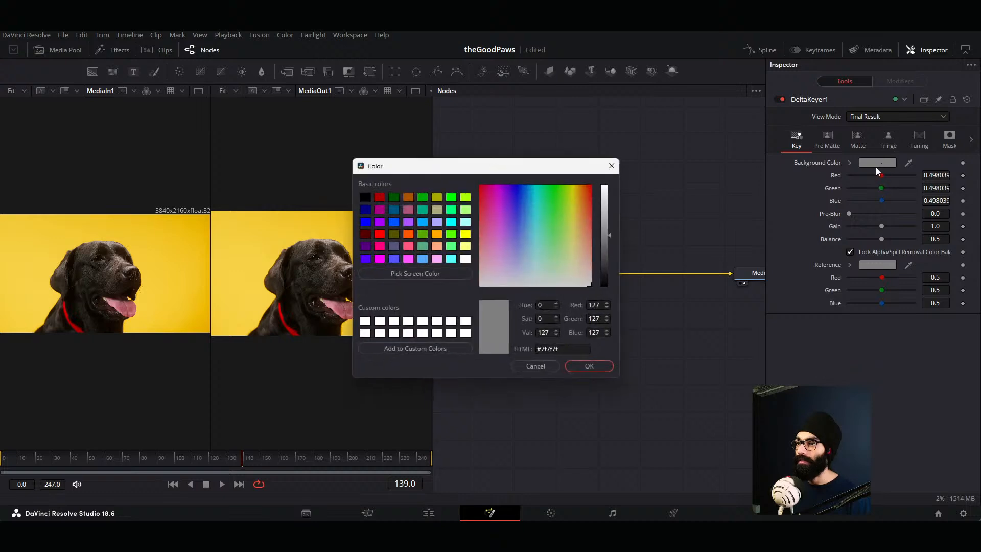
click(615, 165)
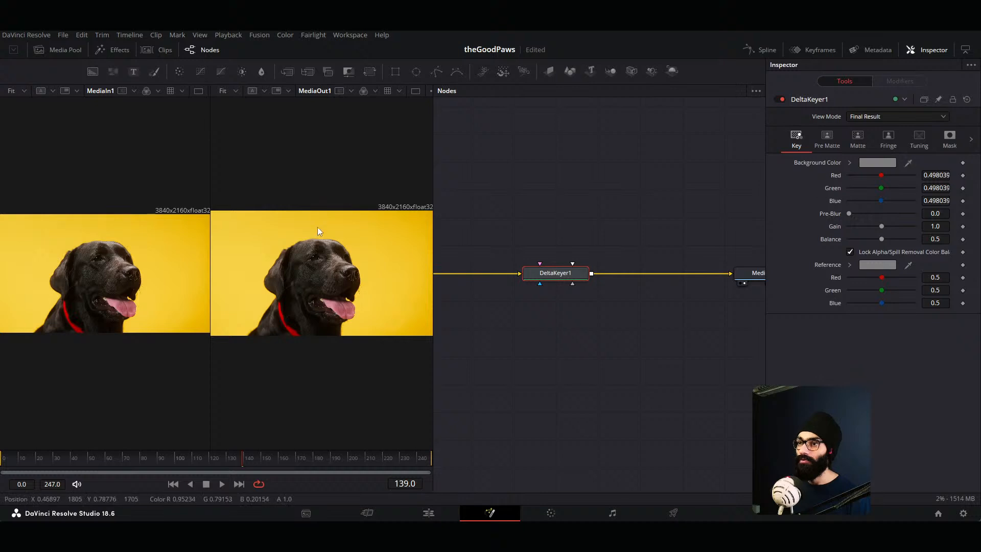
Step: Set the Delta Keyer's Background Color to the yellow backdrop (#f3c830) sampled beside the dog in the MediaIn1 viewer
click(884, 163)
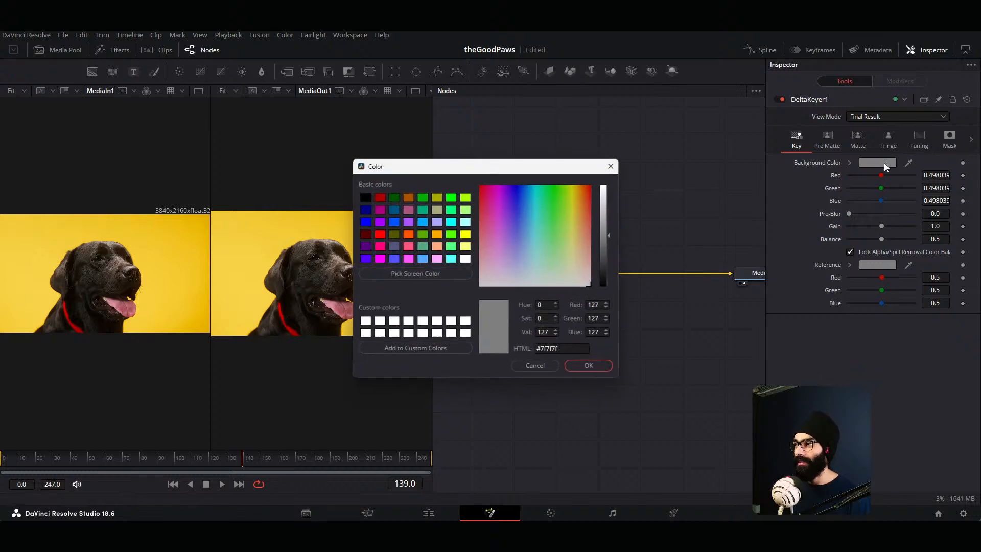
click(413, 274)
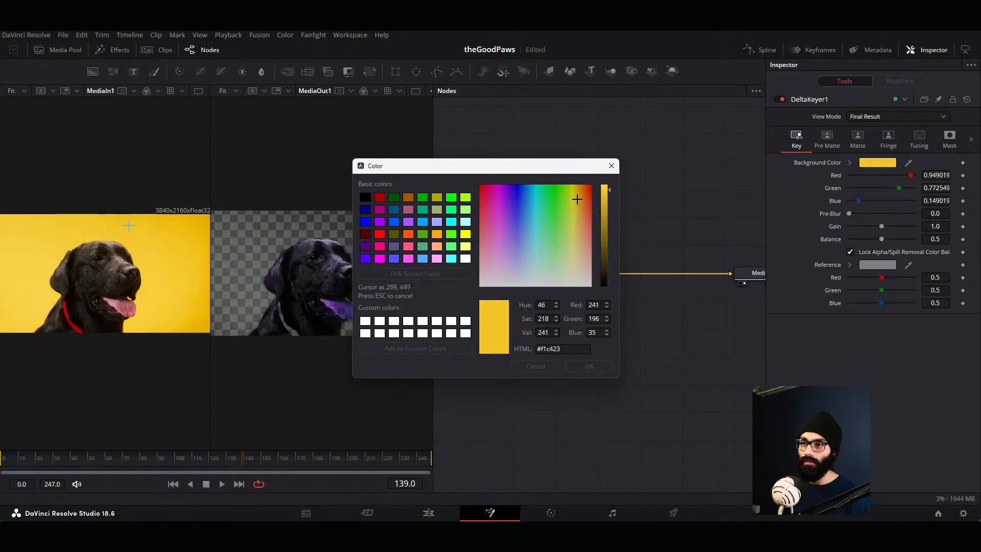
click(146, 246)
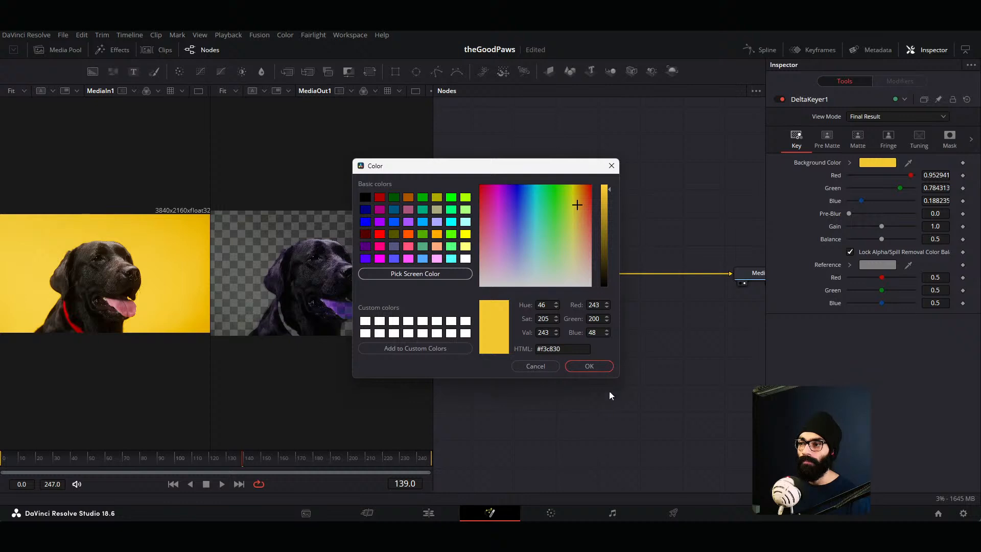
click(593, 366)
Step: Widen both viewers and enlarge MediaOut1 to examine the keyed dog's colours and transparency
drag(431, 363, 507, 365)
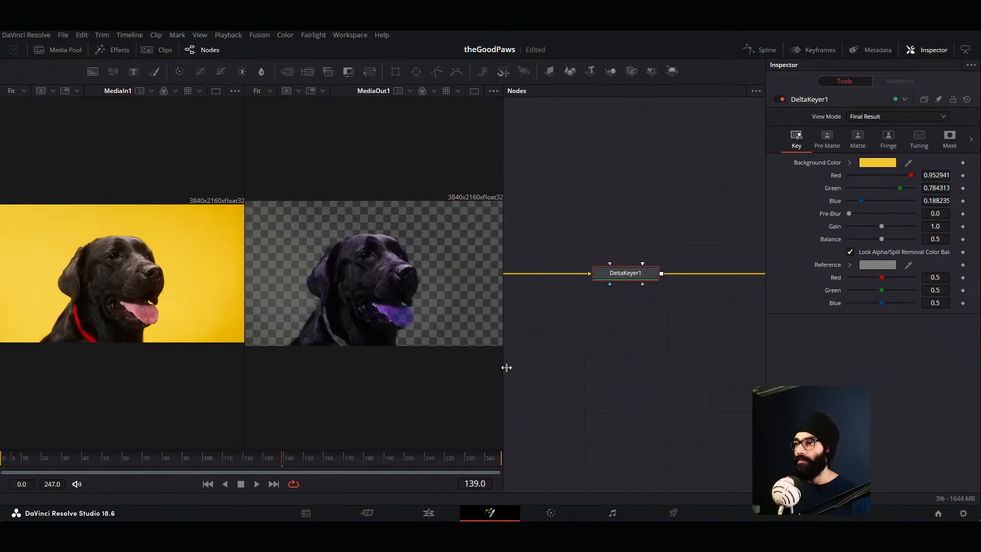
middle_drag(681, 331, 550, 330)
drag(506, 325, 645, 317)
ctrl+scroll(461, 292, up, 3)
ctrl+scroll(479, 293, down, 2)
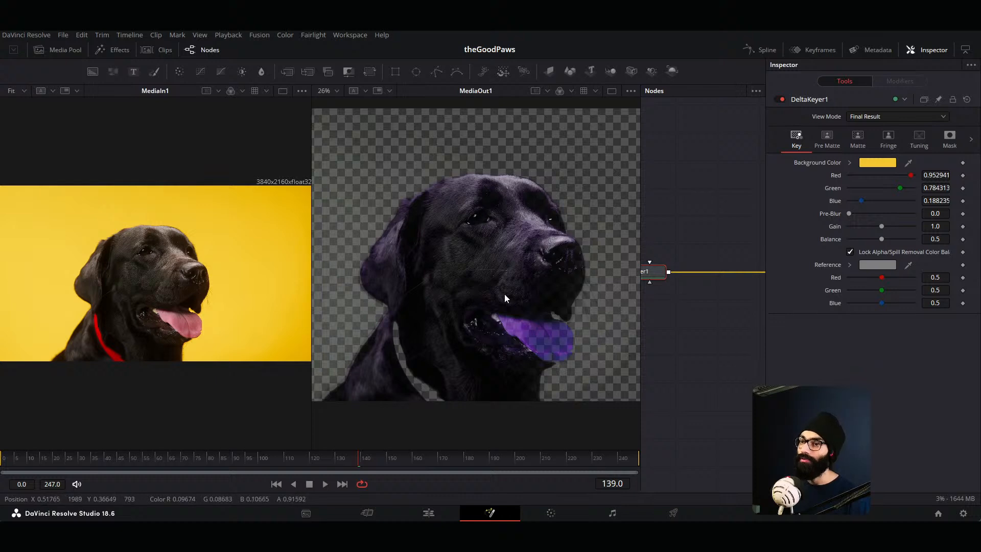
scroll(505, 294, down, 2)
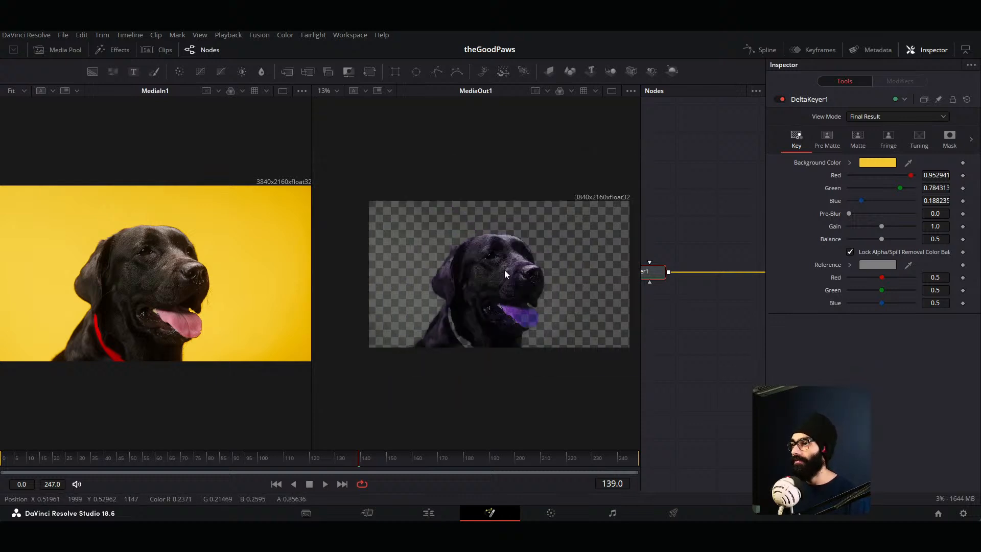
scroll(504, 272, up, 1)
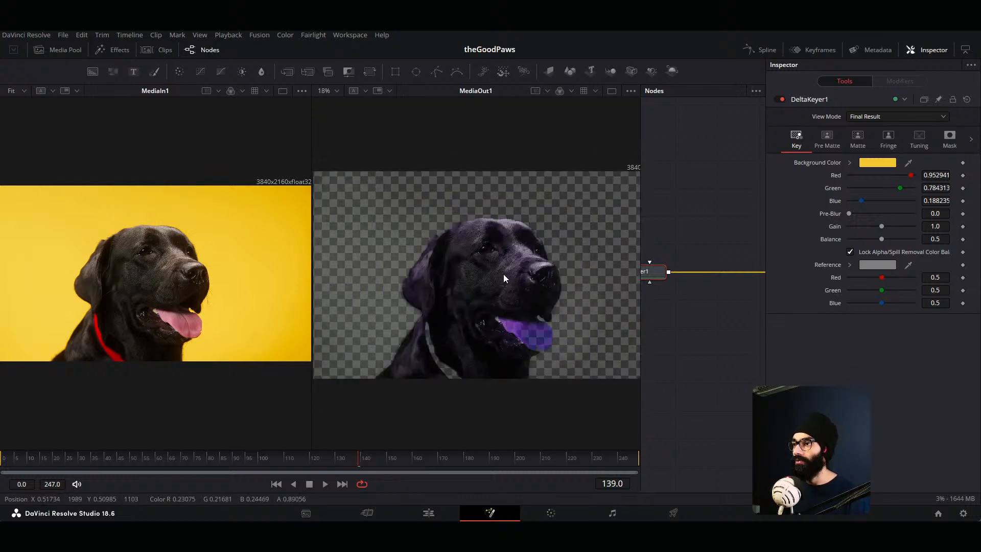
Step: Show the Delta Keyer's Matte settings and compare them with Keylight's settings in After Effects before returning to DaVinci Resolve
click(858, 141)
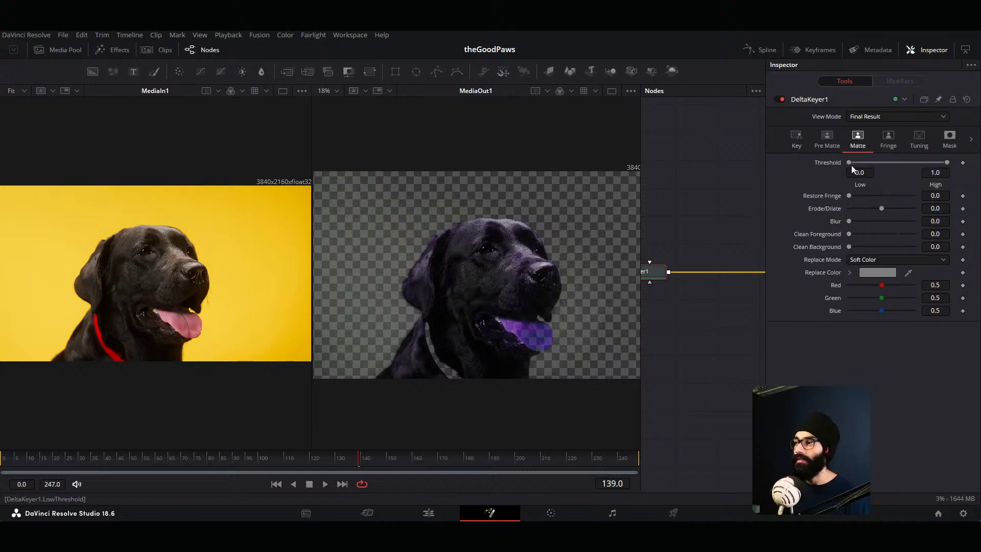
key(alt+Tab)
key(alt+Tab)
click(704, 235)
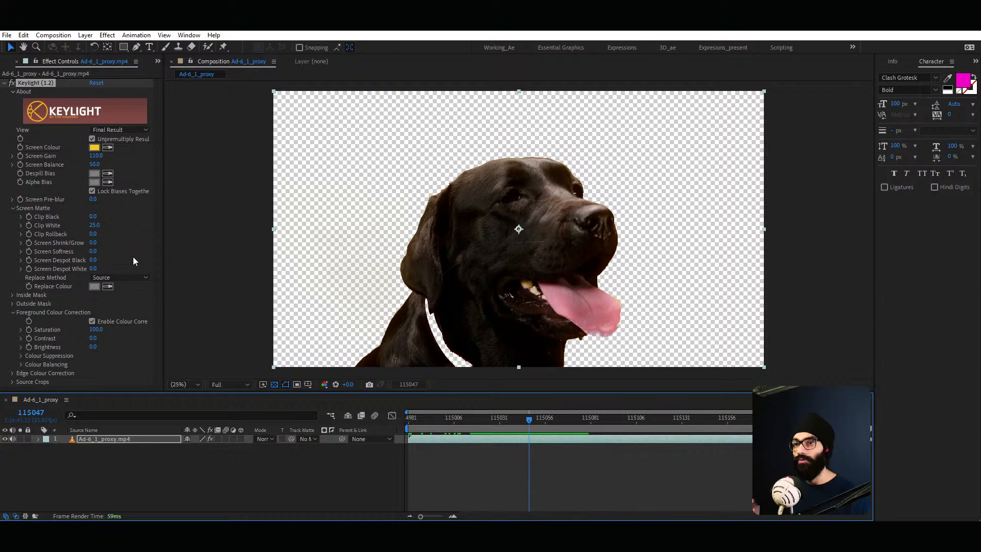
key(alt+Tab)
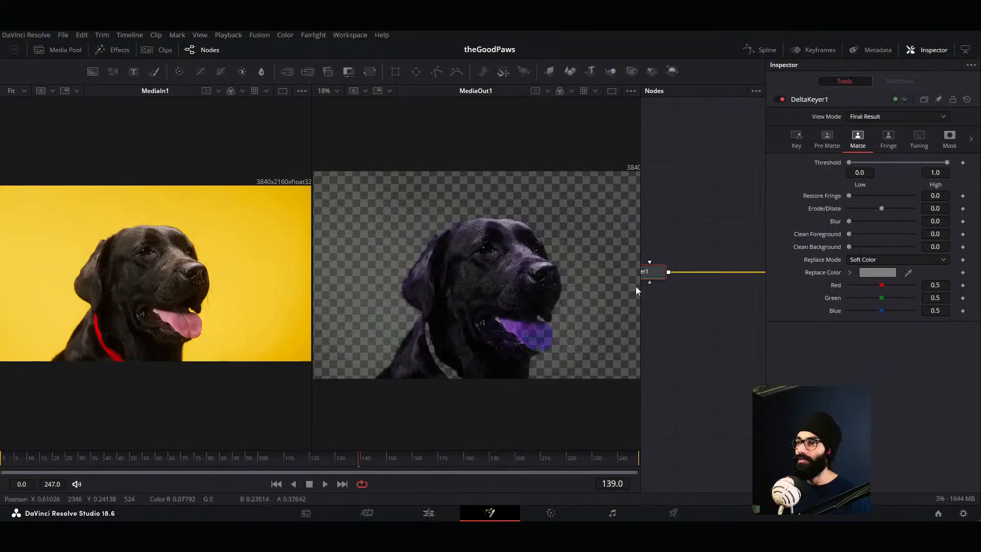
Step: View the Delta Keyer's matte in a wider MediaOut1 viewer and set the Threshold to 0.167 low and 0.183 high
click(883, 115)
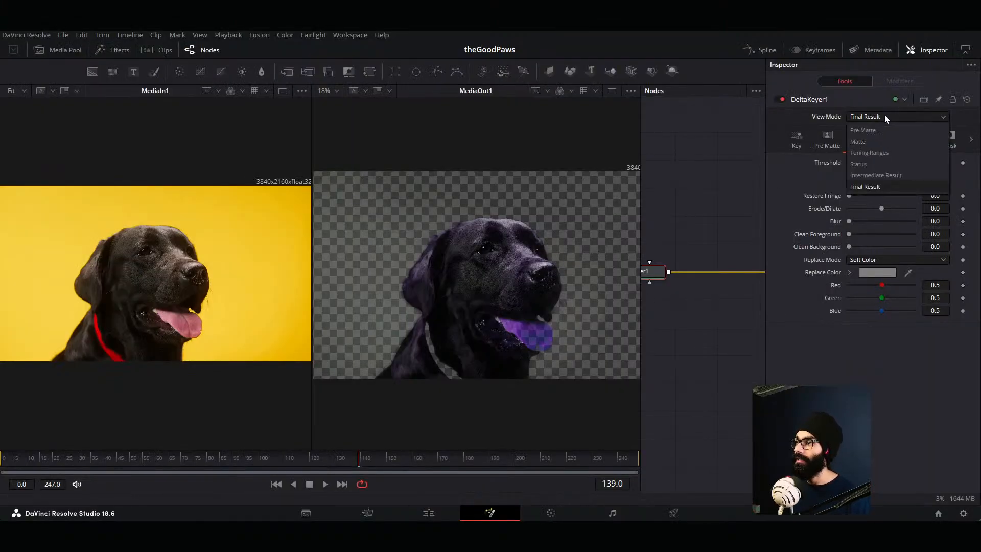
click(882, 144)
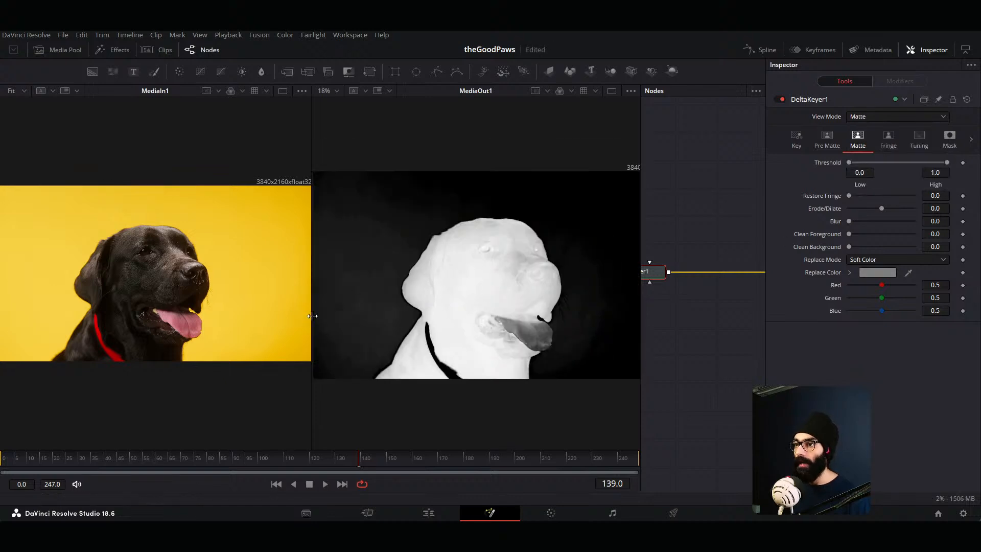
drag(311, 317, 247, 317)
drag(849, 163, 862, 163)
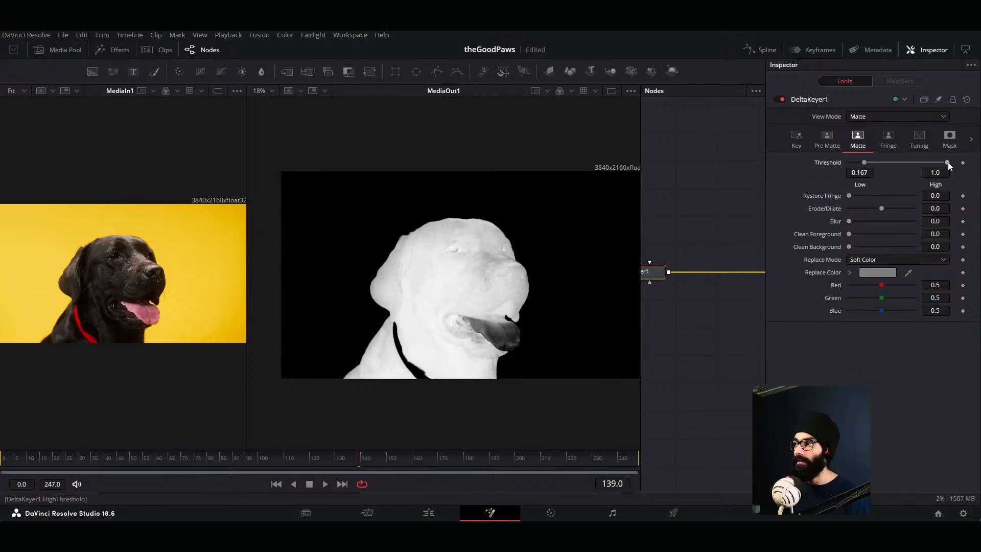
drag(948, 162, 874, 174)
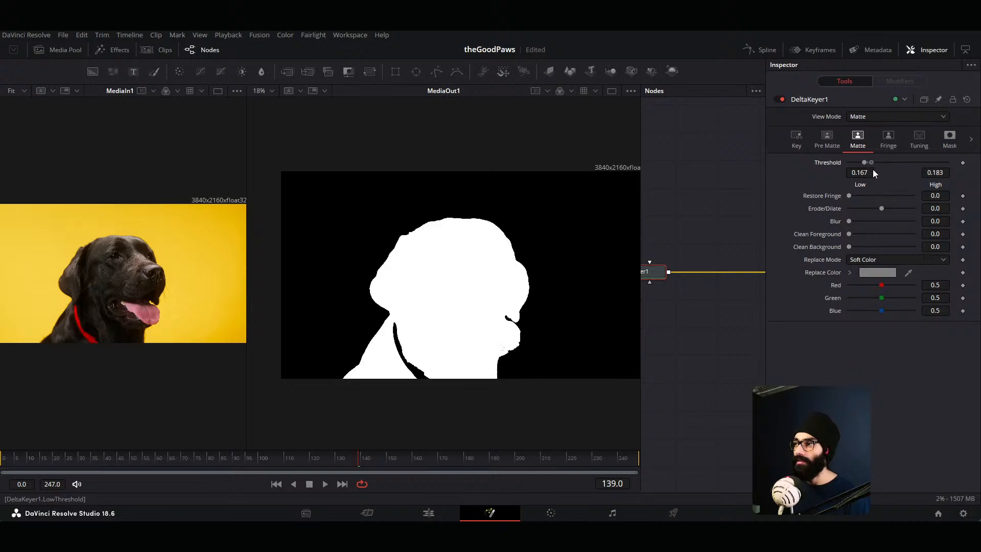
Step: Return the Delta Keyer's View Mode to Final Result and examine the dog's face and fur up close
click(869, 116)
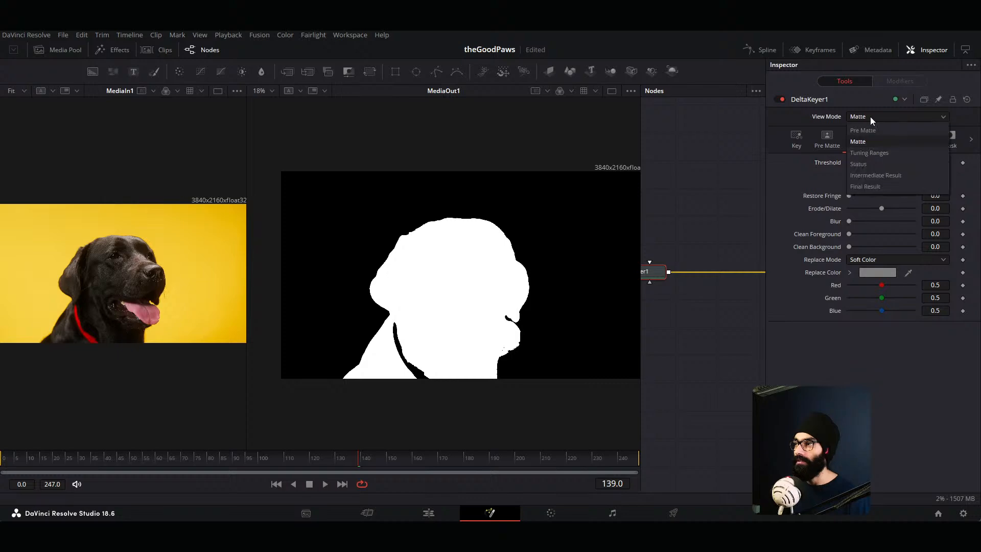
click(869, 187)
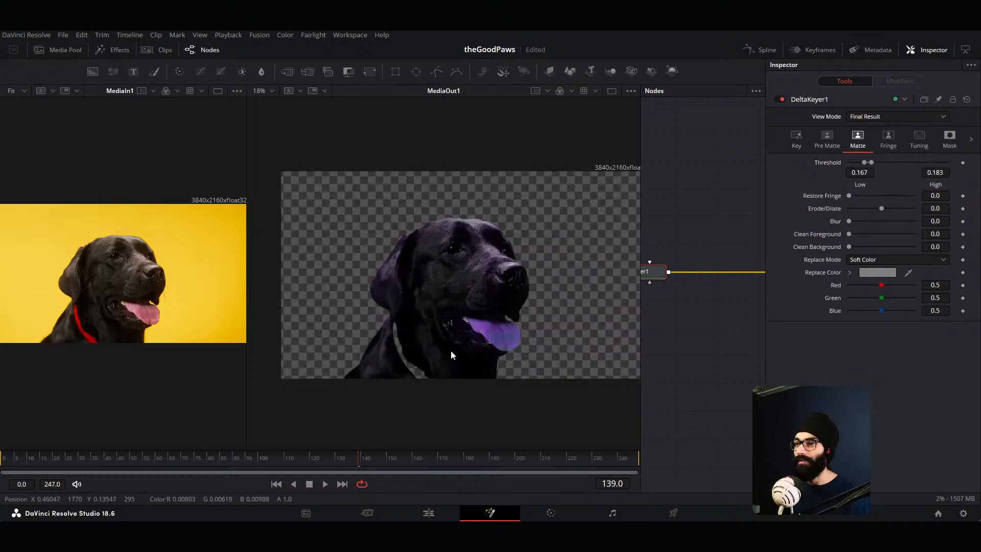
ctrl+scroll(473, 314, up, 4)
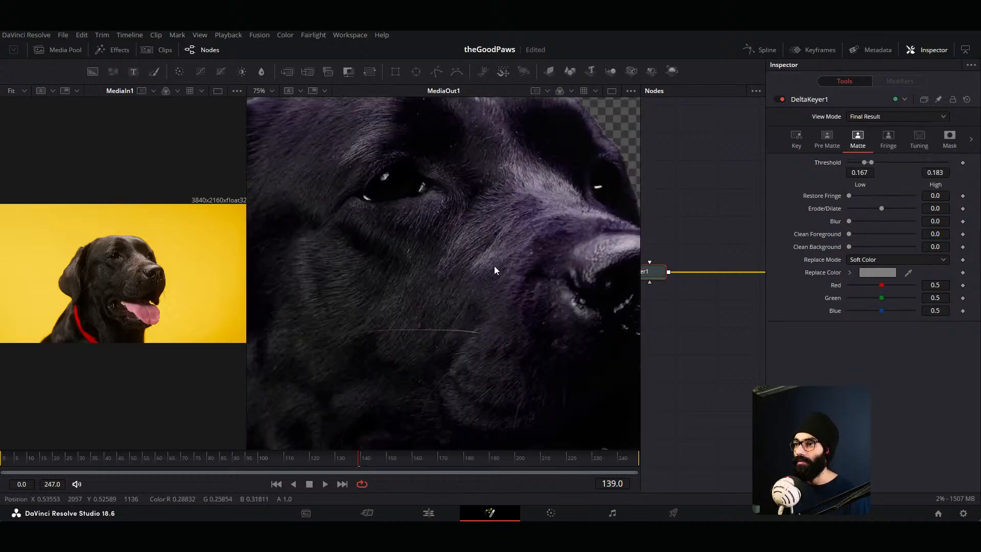
ctrl+scroll(494, 265, down, 3)
ctrl+scroll(501, 226, up, 4)
ctrl+scroll(519, 313, down, 4)
middle_drag(520, 313, 510, 245)
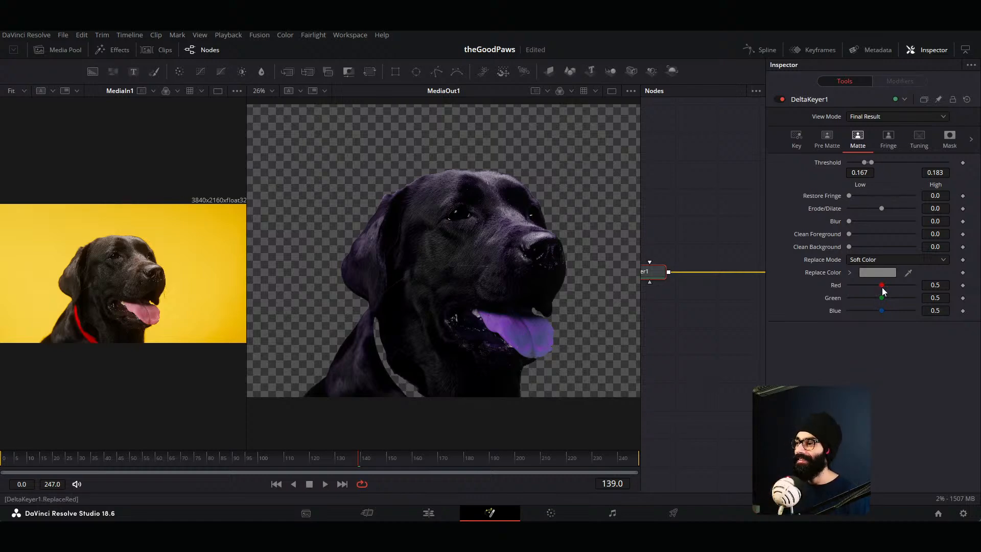
Step: Try Source as the Delta Keyer's Replace Mode and return it to Soft Color
click(895, 258)
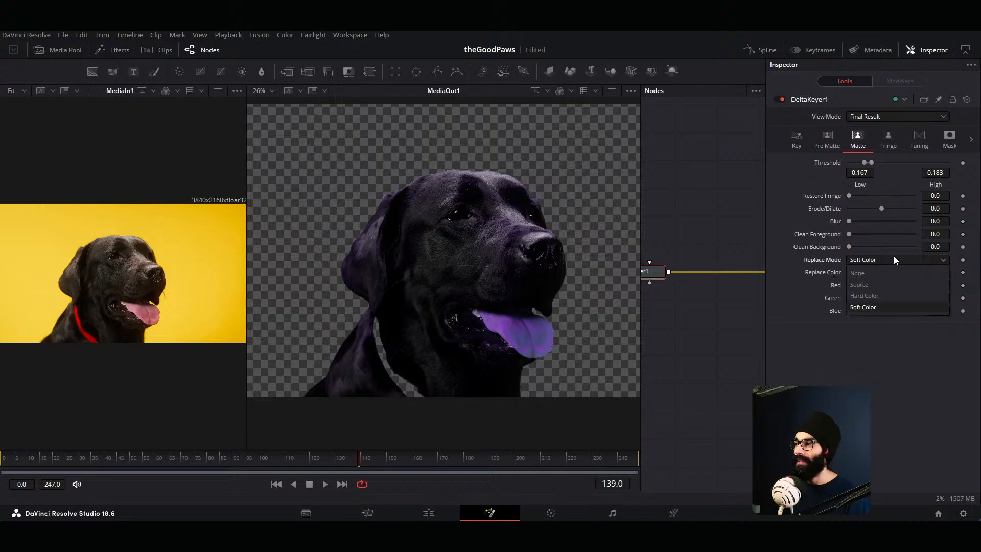
click(891, 284)
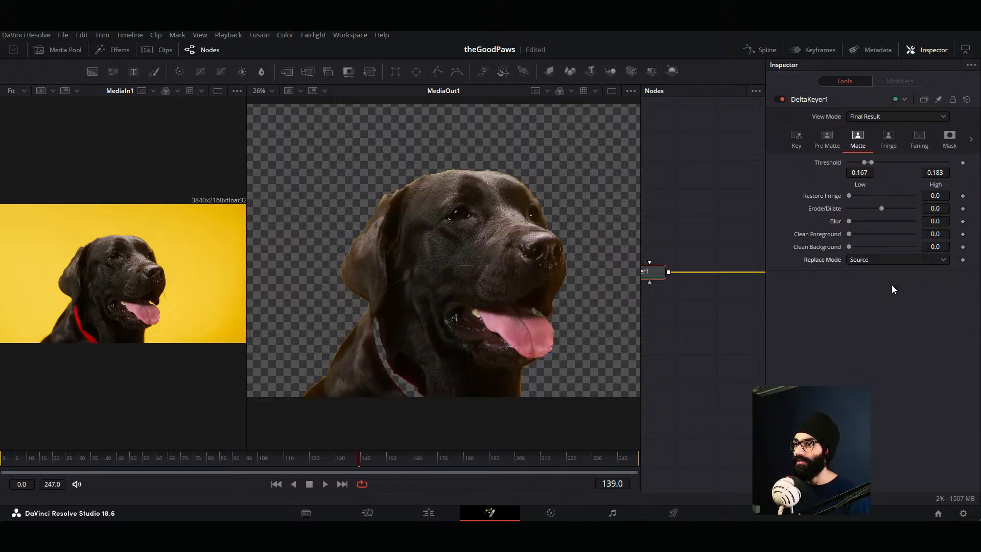
click(899, 260)
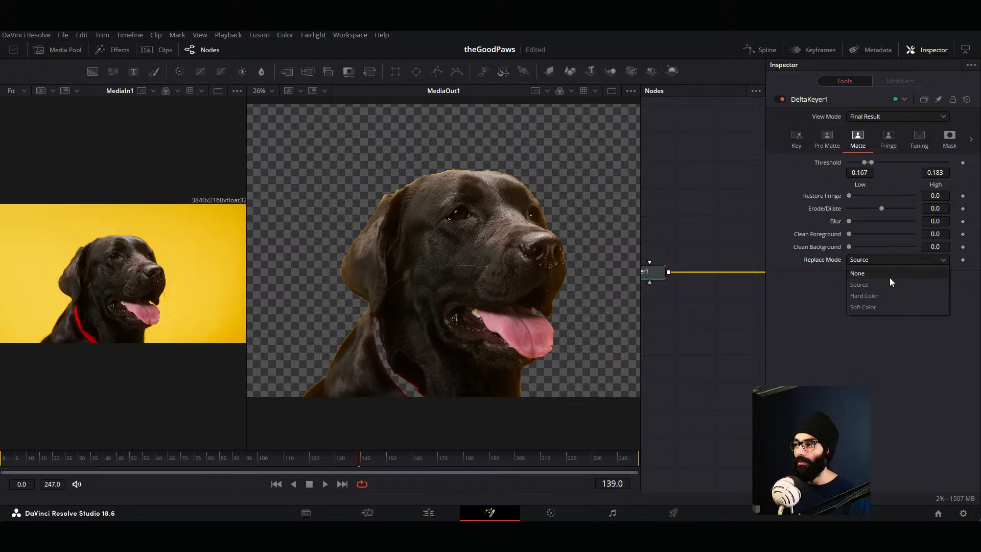
click(875, 306)
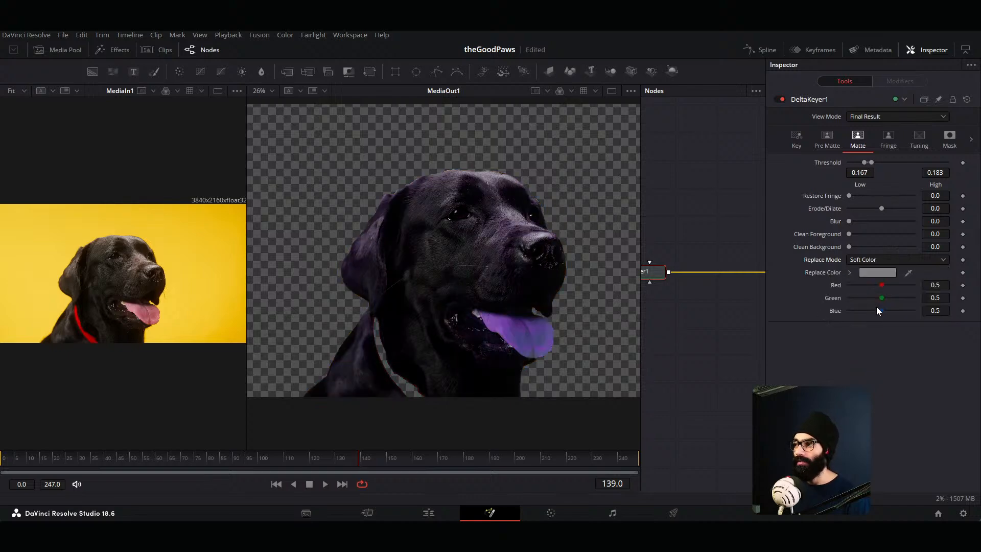
Step: Switch to After Effects, try Soft Colour as Keylight's Replace Method, and return it to Source
key(alt+Tab)
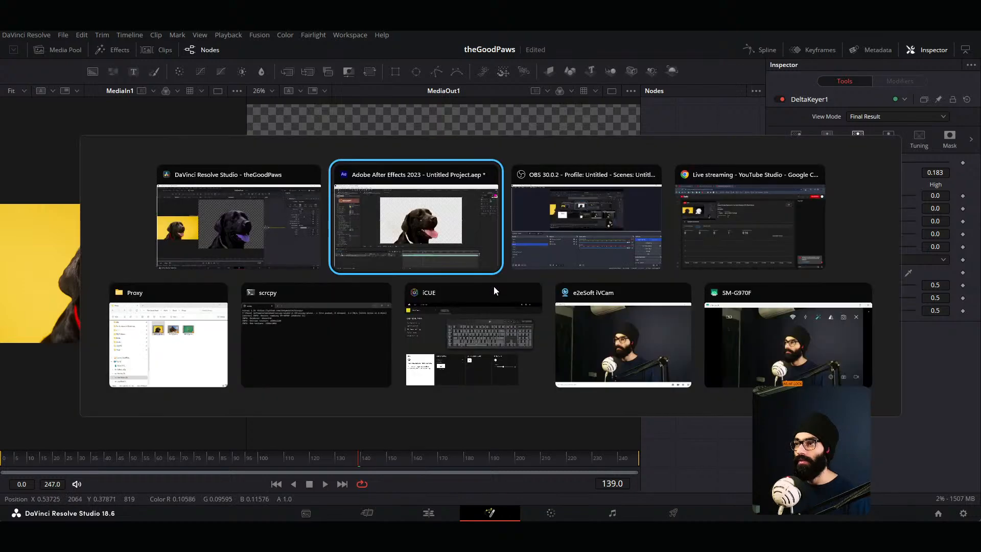
key(alt+Tab)
key(Escape)
key(alt+Tab)
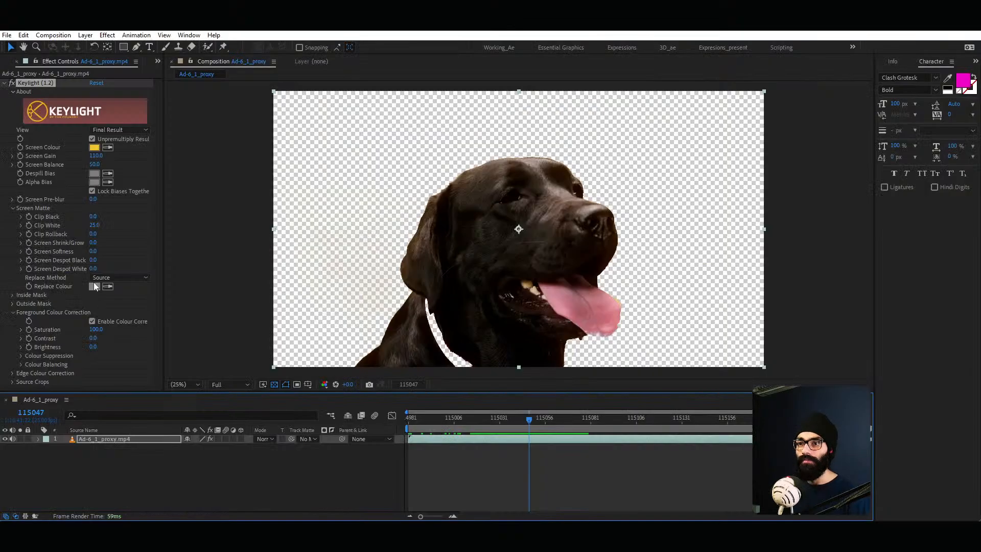
click(94, 278)
click(121, 323)
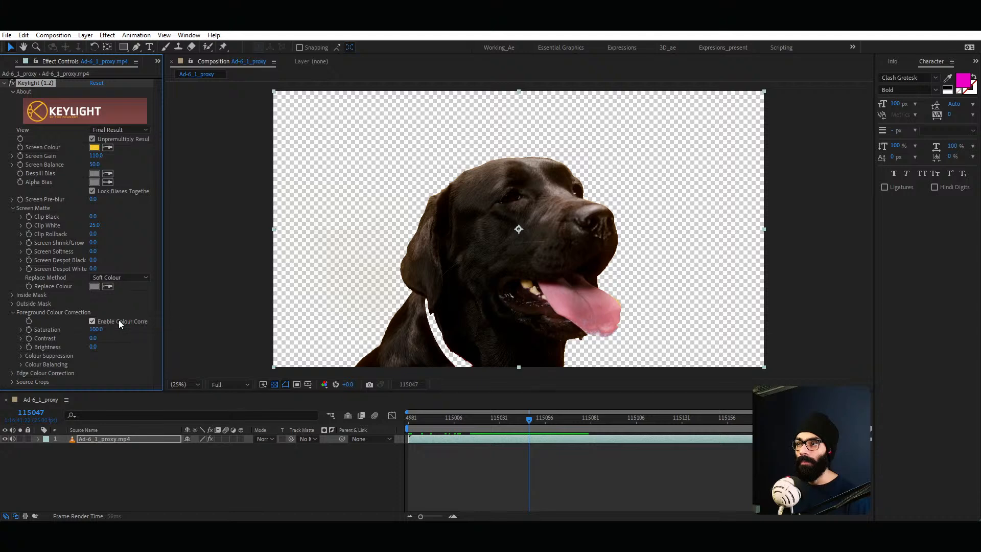
click(129, 279)
click(131, 298)
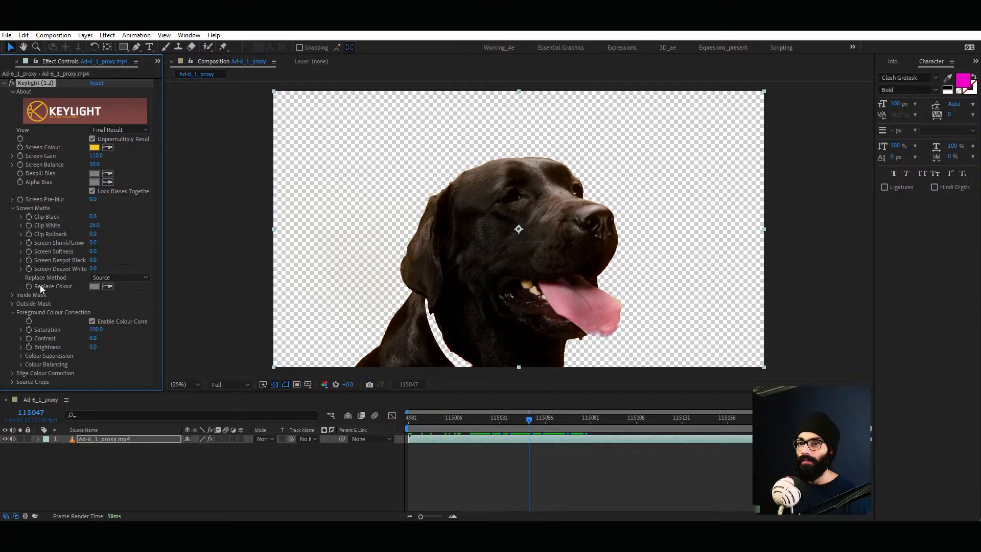
click(127, 276)
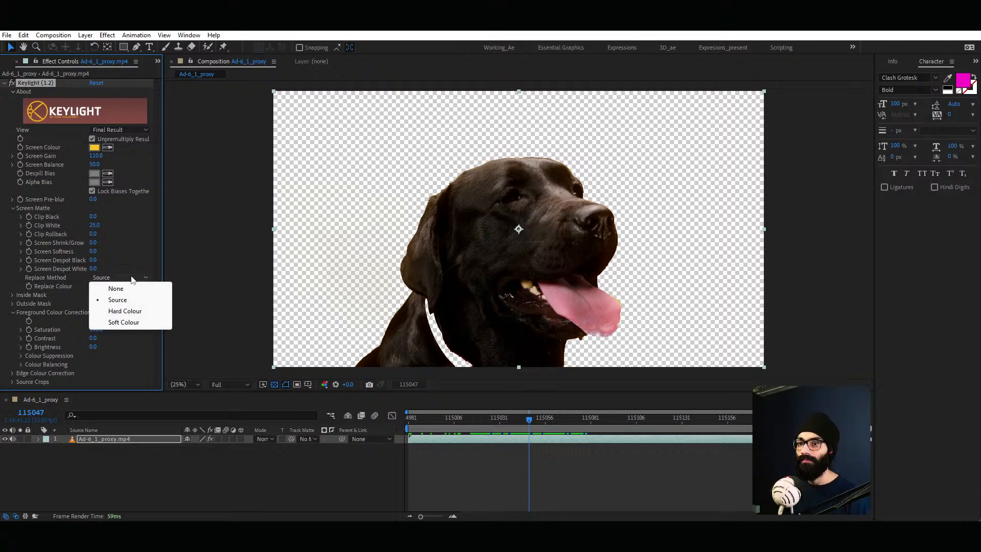
click(602, 378)
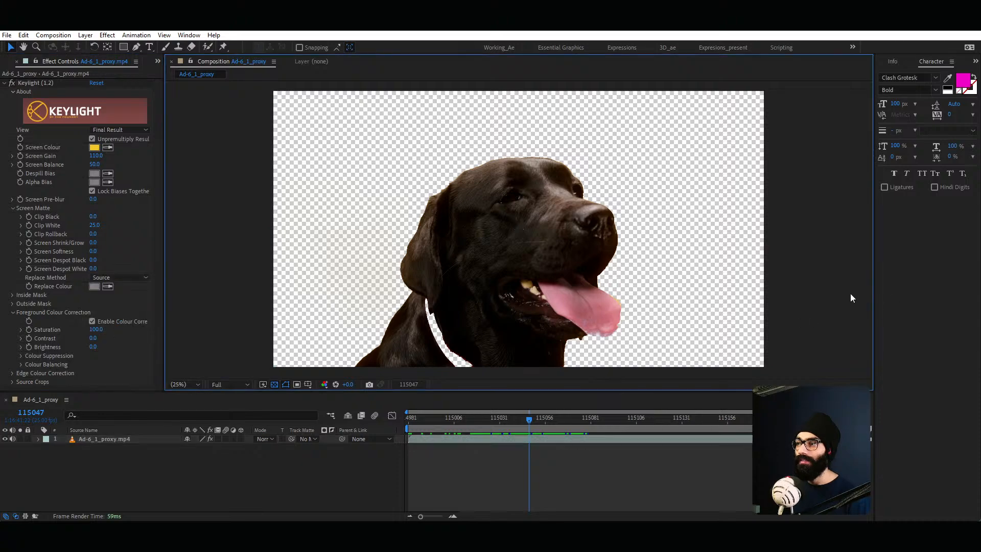
Step: Switch back to DaVinci Resolve, try Source as the Delta Keyer's Replace Mode, and settle on Hard Color
key(alt+Tab)
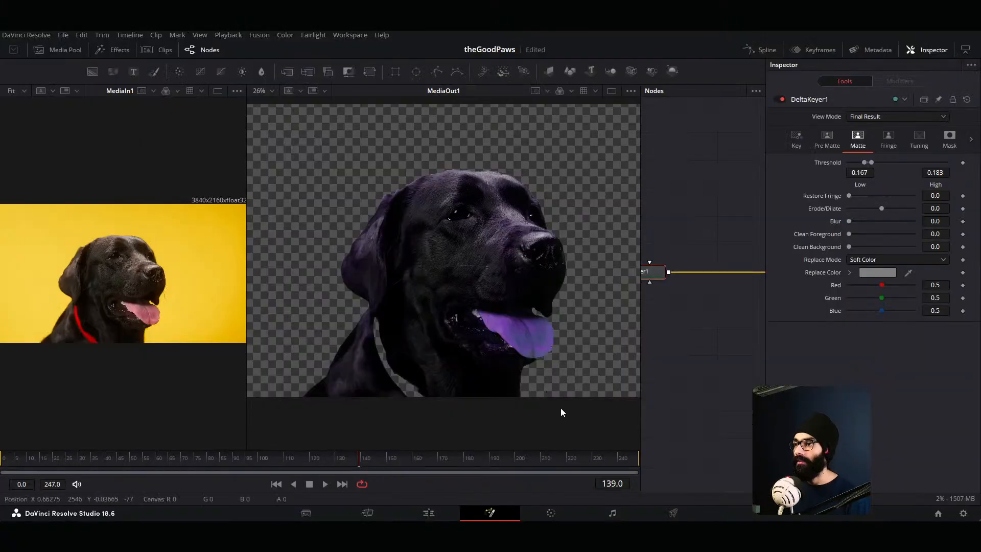
click(885, 258)
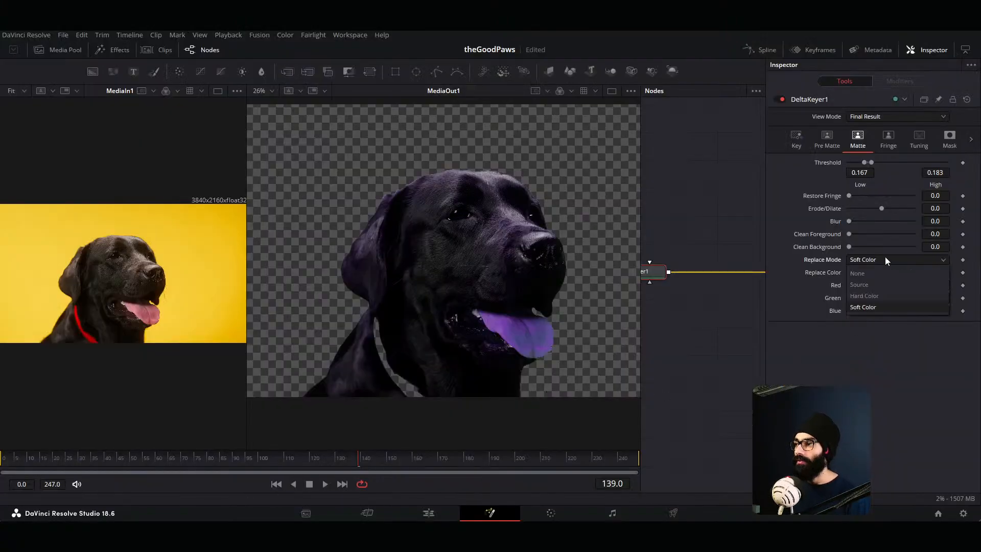
click(878, 285)
click(942, 261)
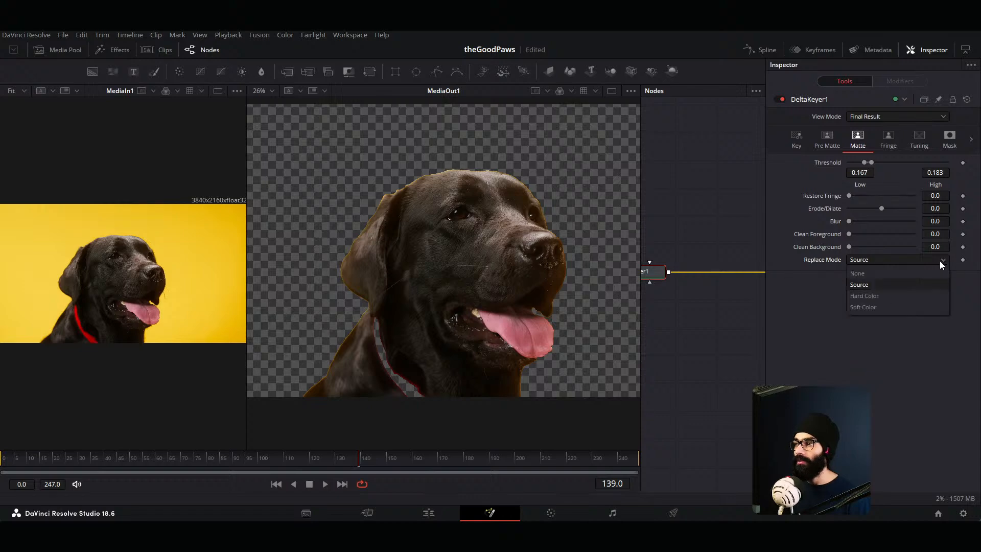
click(885, 297)
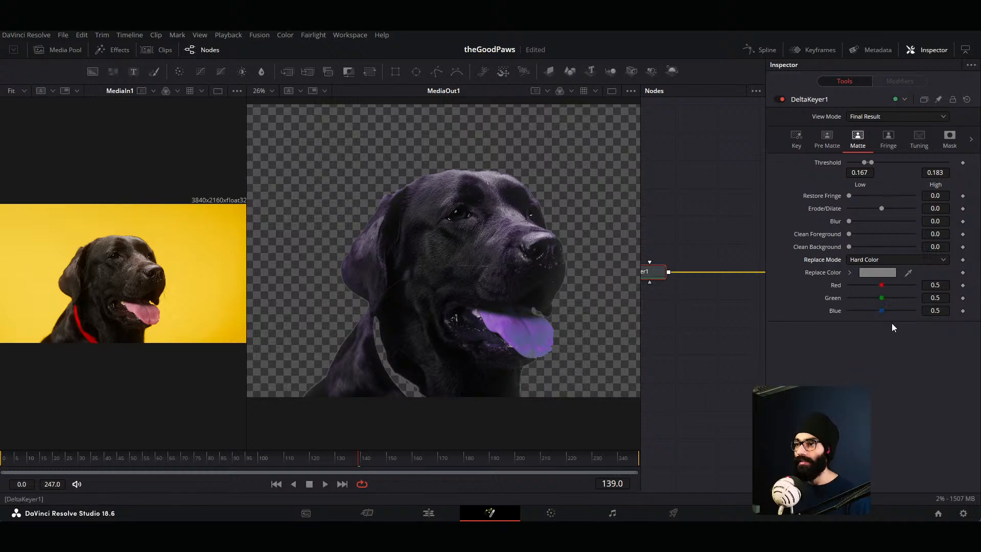
Step: Switch to After Effects and set Keylight's Replace Method to Hard Colour
key(alt+Tab)
click(118, 279)
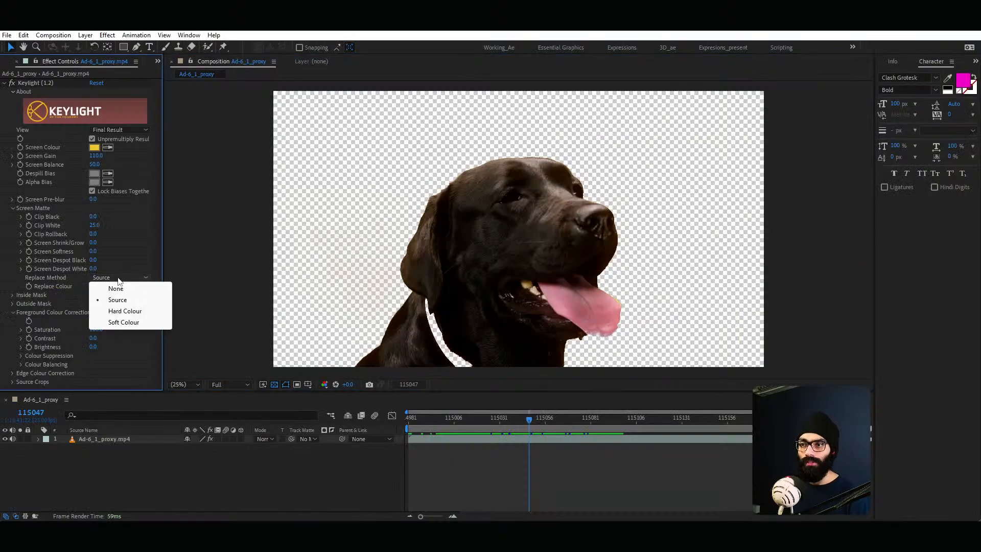
click(114, 311)
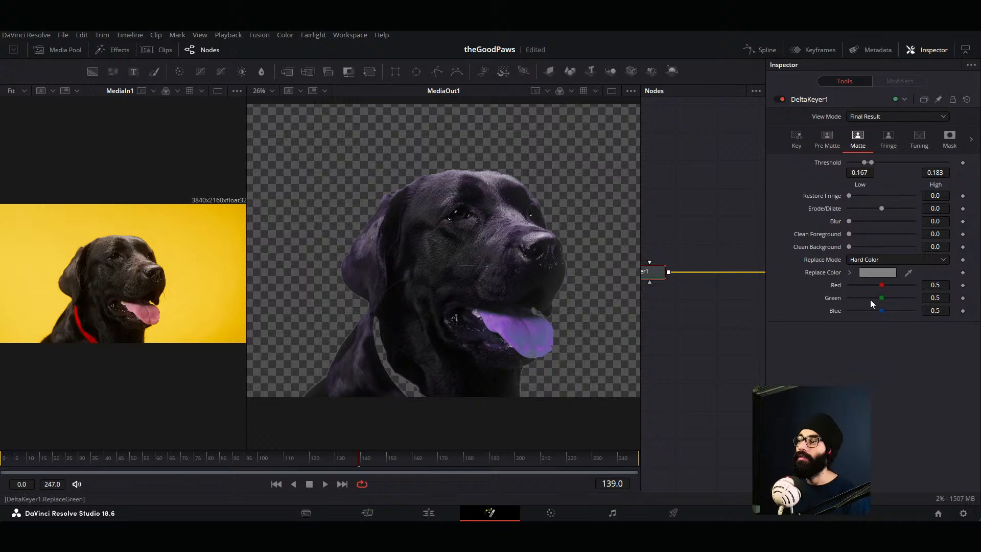
Step: Try a pink Replace Color of red 0.811, green 0.543 and blue 0.543 in DaVinci Resolve, then reset all three channels to 0.5
drag(882, 286, 877, 308)
click(850, 273)
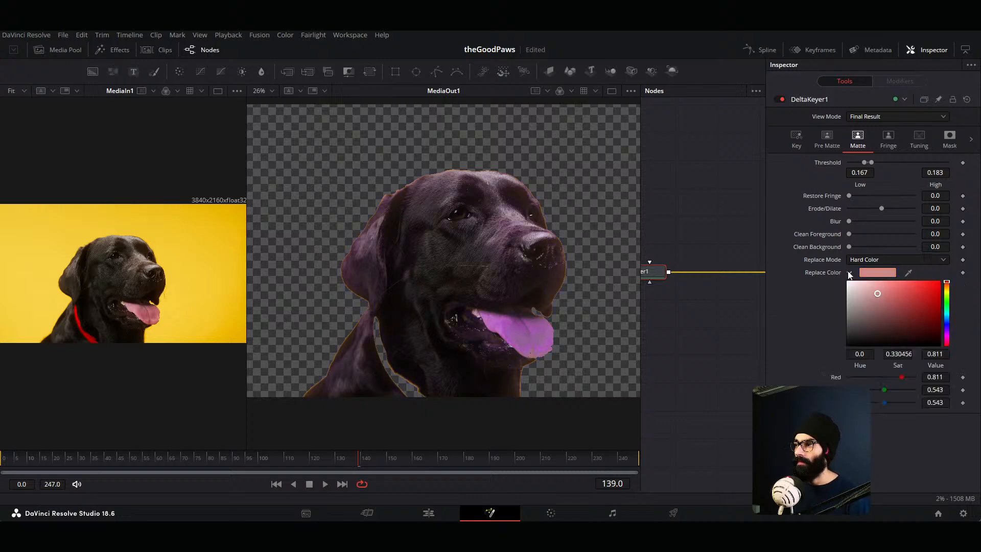
click(850, 273)
double_click(839, 284)
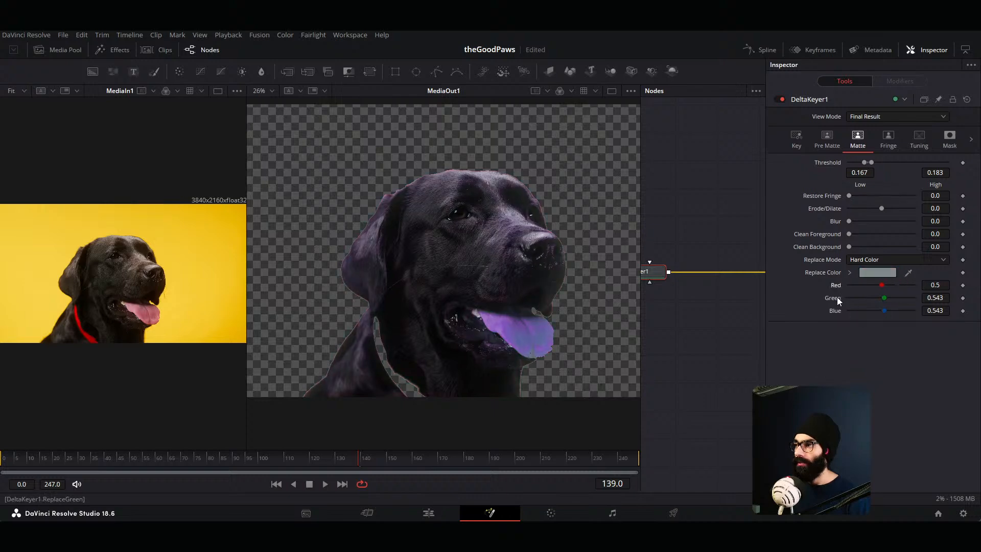
double_click(838, 298)
double_click(838, 309)
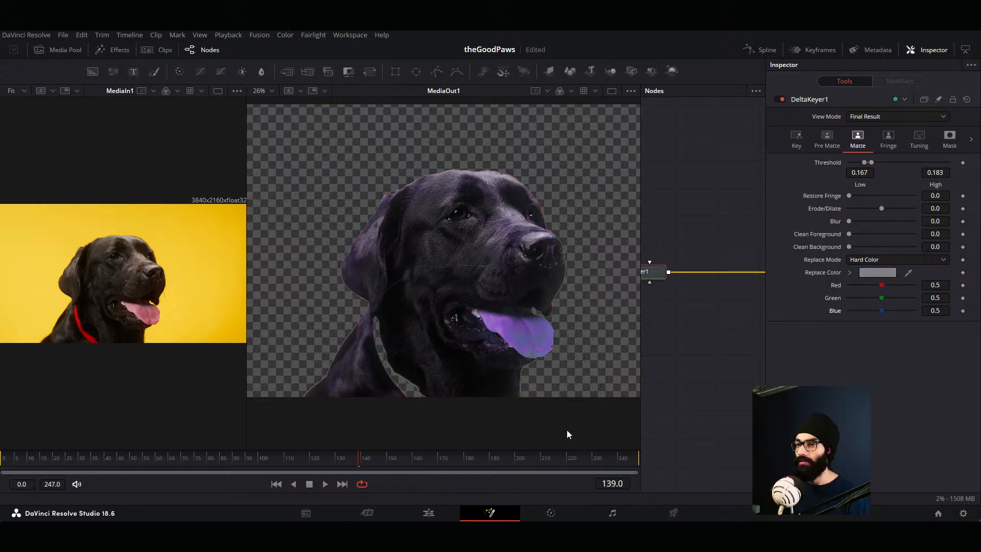
Step: Set the DeltaKeyer's Replace Mode to Soft Color and its Replace Color to red 0.866 and green 0.638
drag(247, 371, 200, 372)
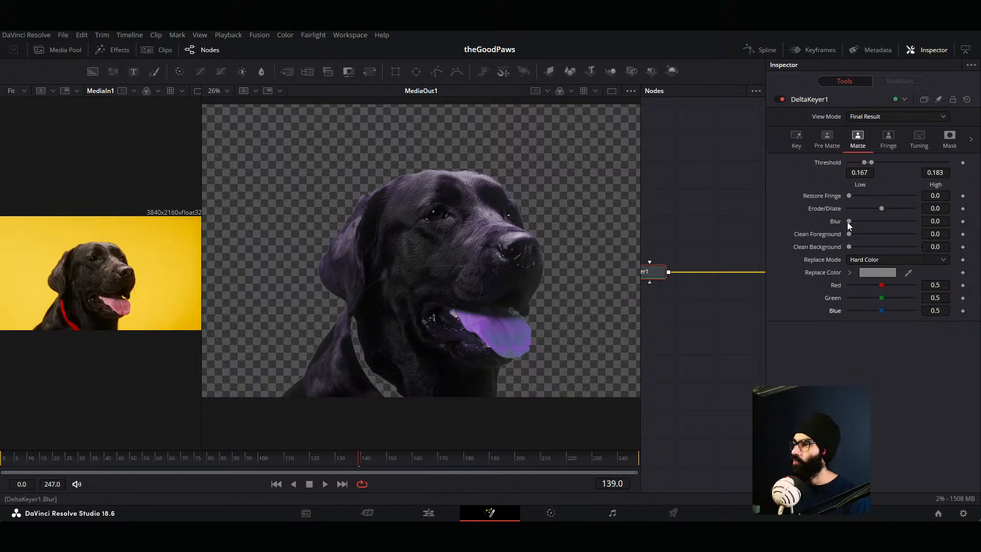
drag(850, 234, 799, 247)
click(885, 260)
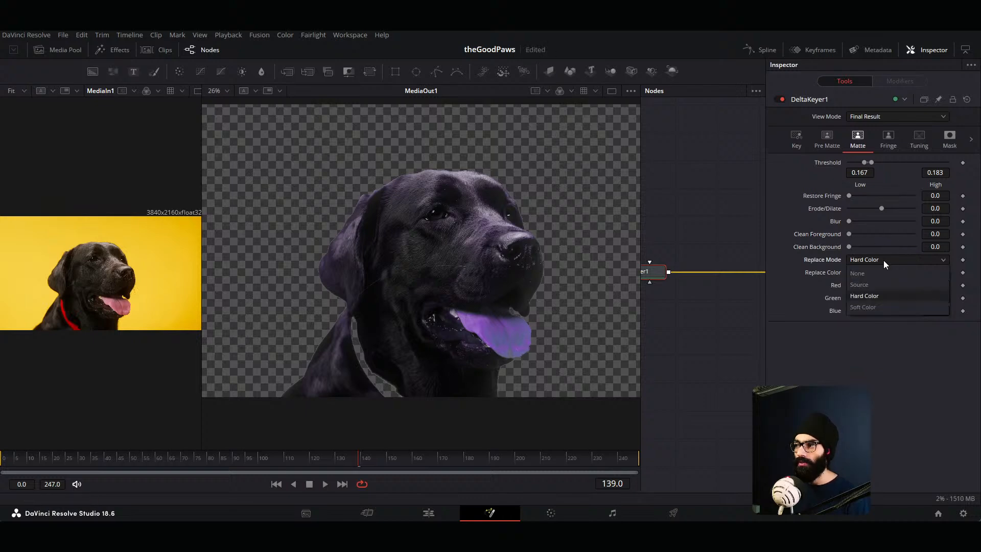
click(876, 306)
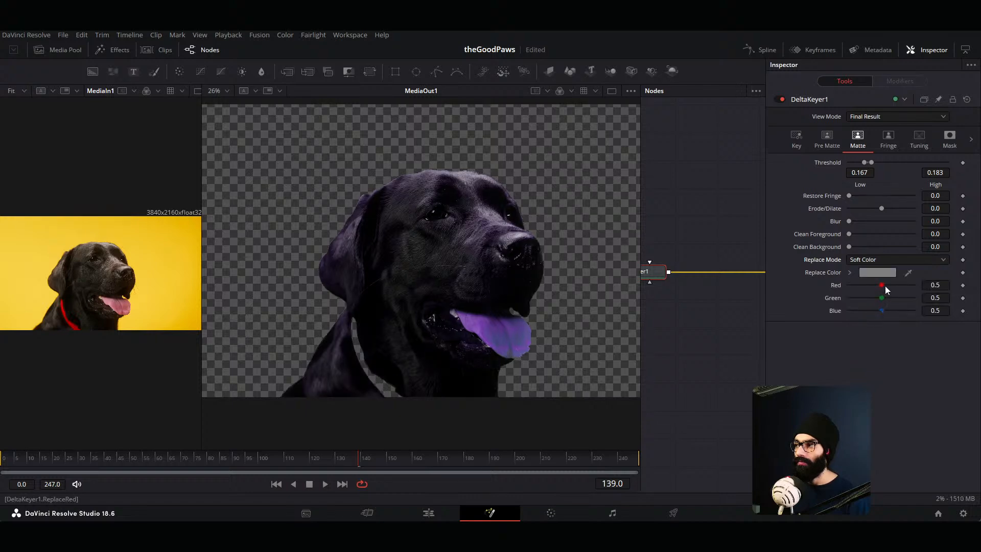
drag(885, 285, 880, 311)
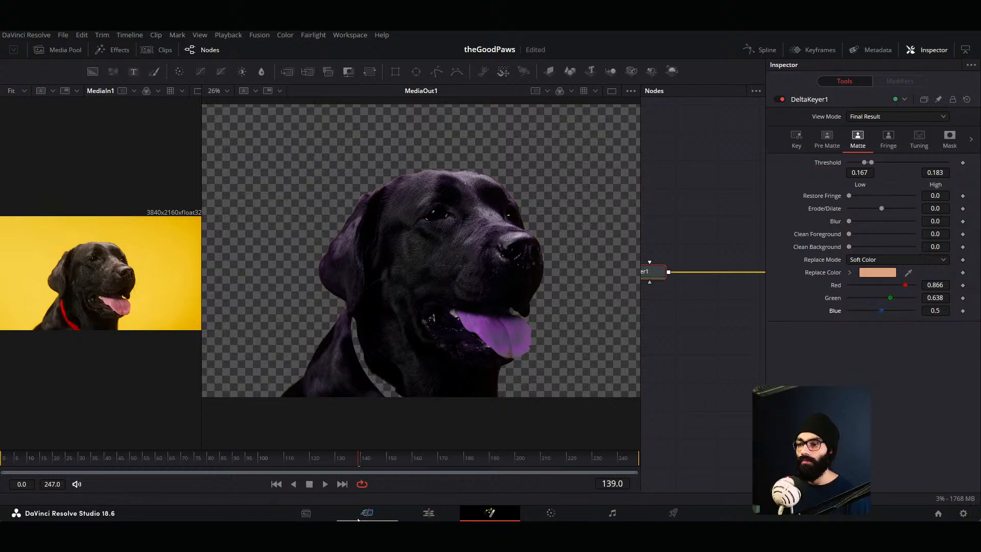
Step: Open the first timeline clip in Fusion and examine its finished DeltaKeyer key settings and node layout
click(414, 517)
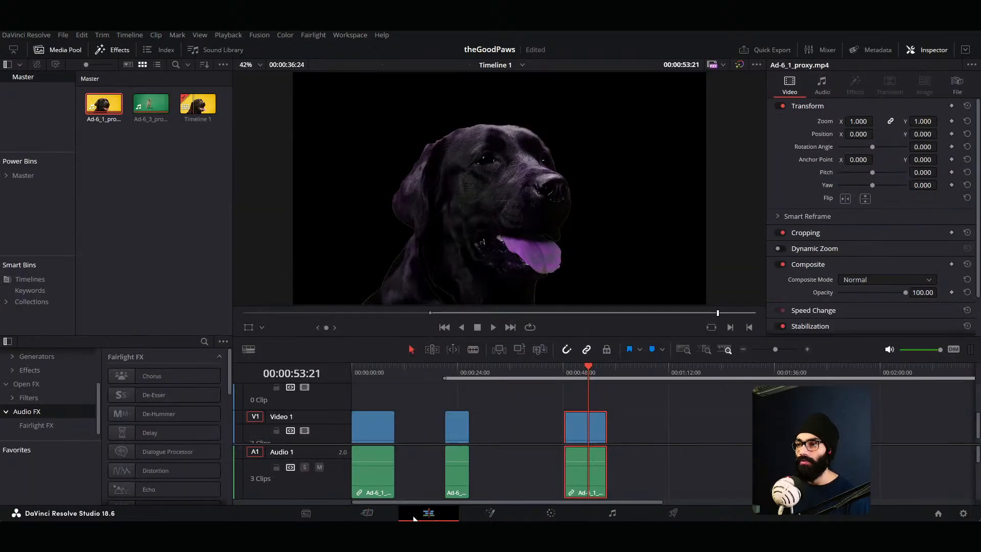
click(350, 368)
drag(358, 373, 373, 372)
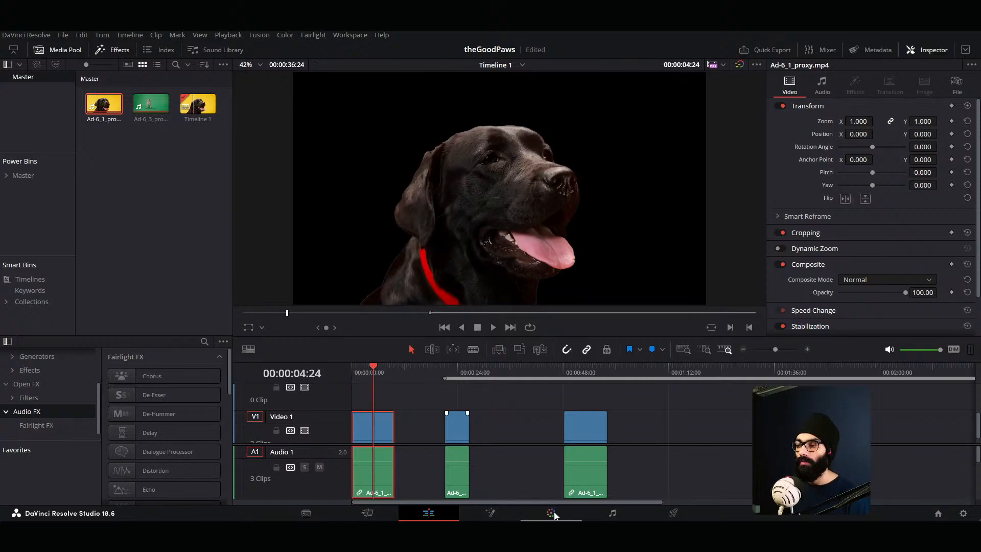
click(490, 513)
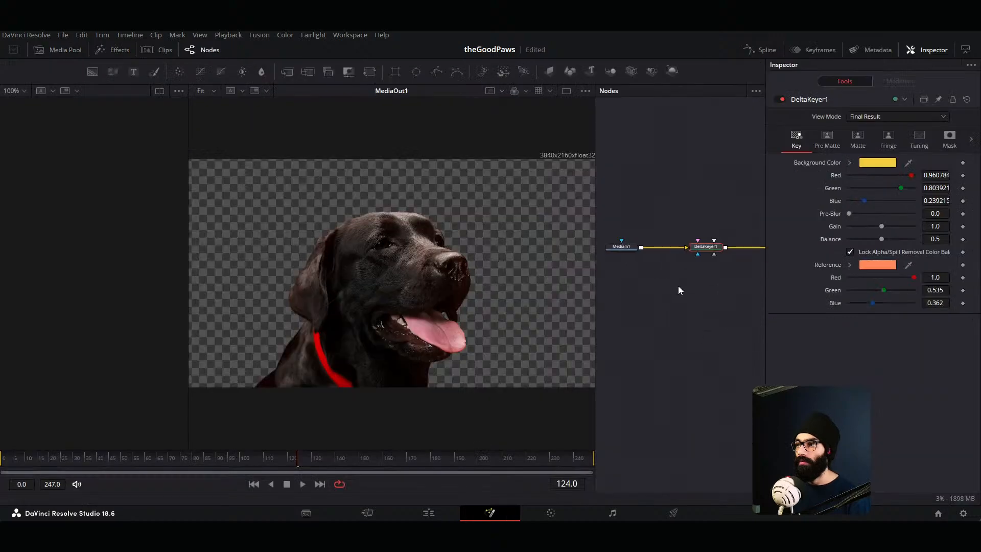
scroll(691, 284, up, 2)
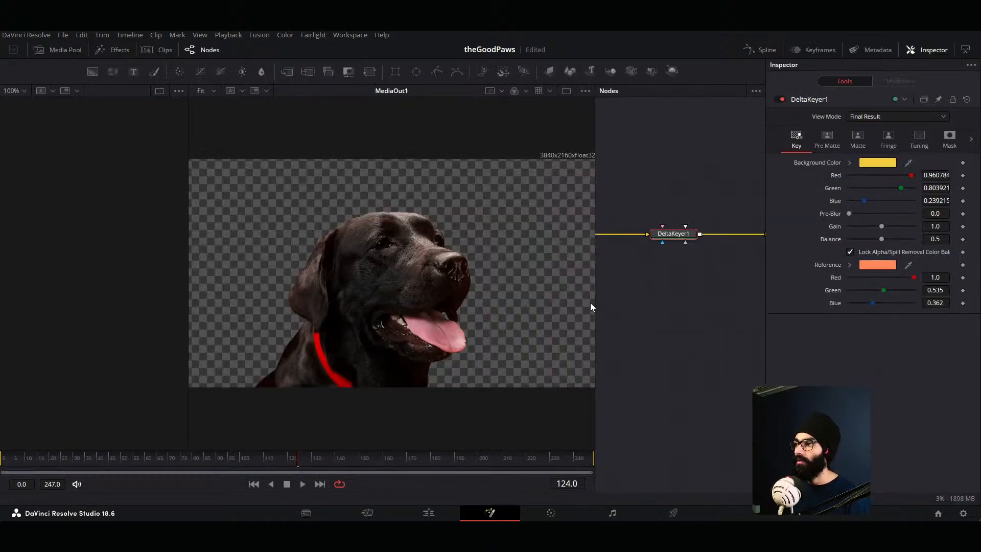
drag(596, 351, 480, 358)
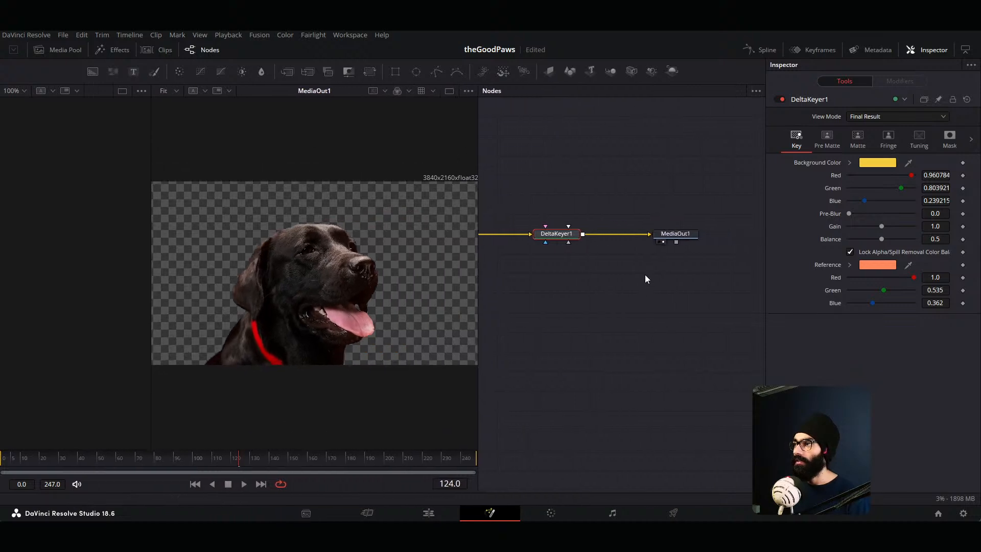
middle_drag(619, 278, 685, 294)
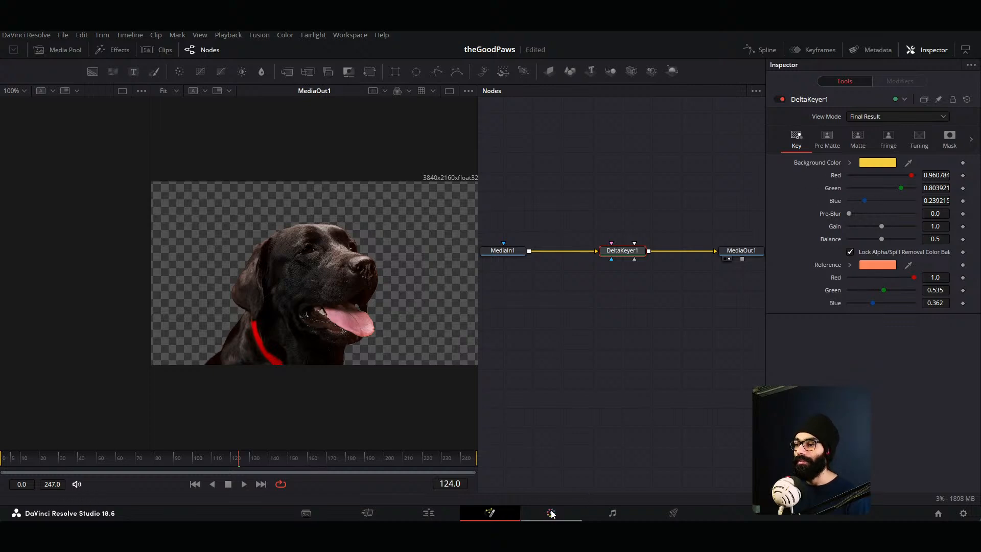
Step: Go back to the third timeline clip, the one with the purple tongue, and open it in Fusion
click(432, 514)
click(584, 372)
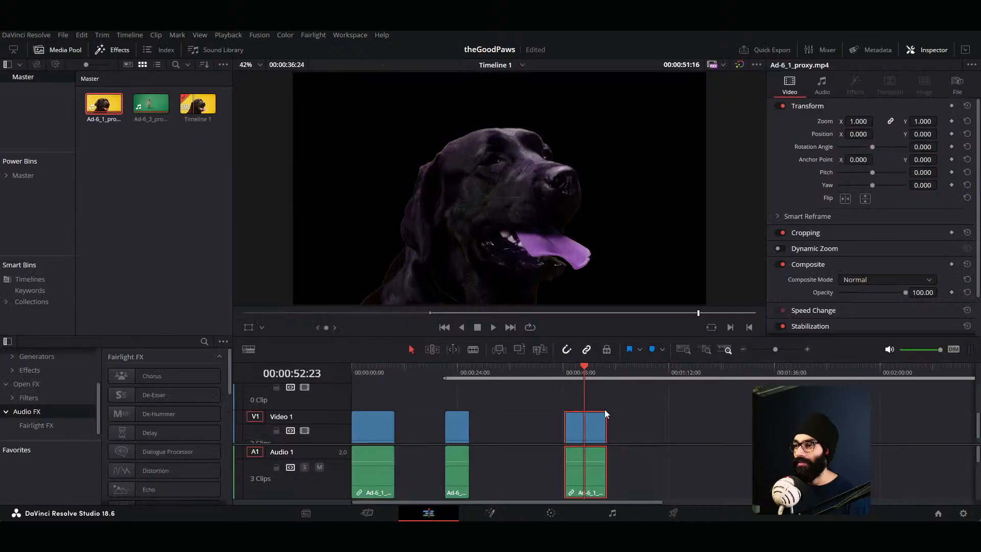
click(556, 515)
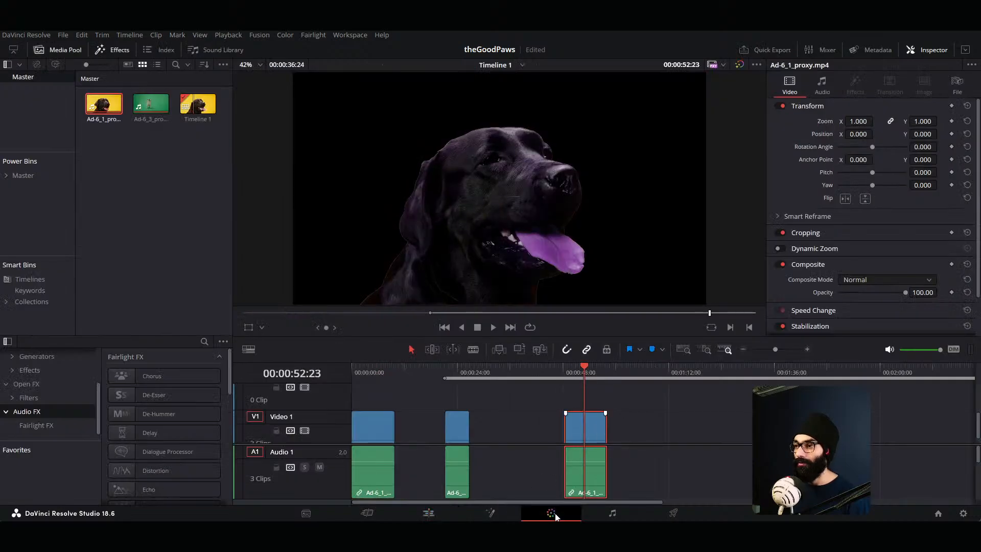
click(500, 513)
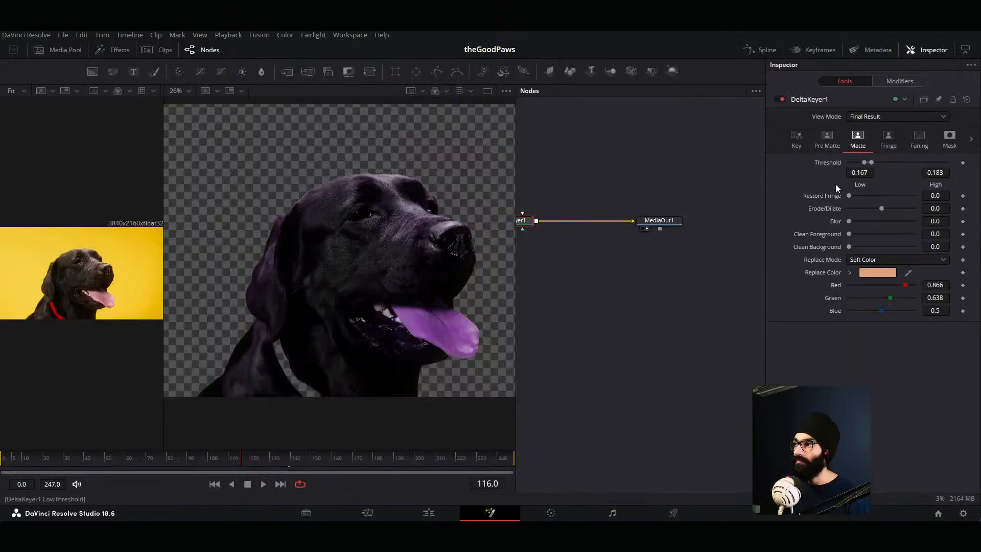
Step: Review the DeltaKeyer's key and matte settings and reset the red and green of its Replace Color to 0.5
click(888, 139)
click(858, 139)
click(837, 144)
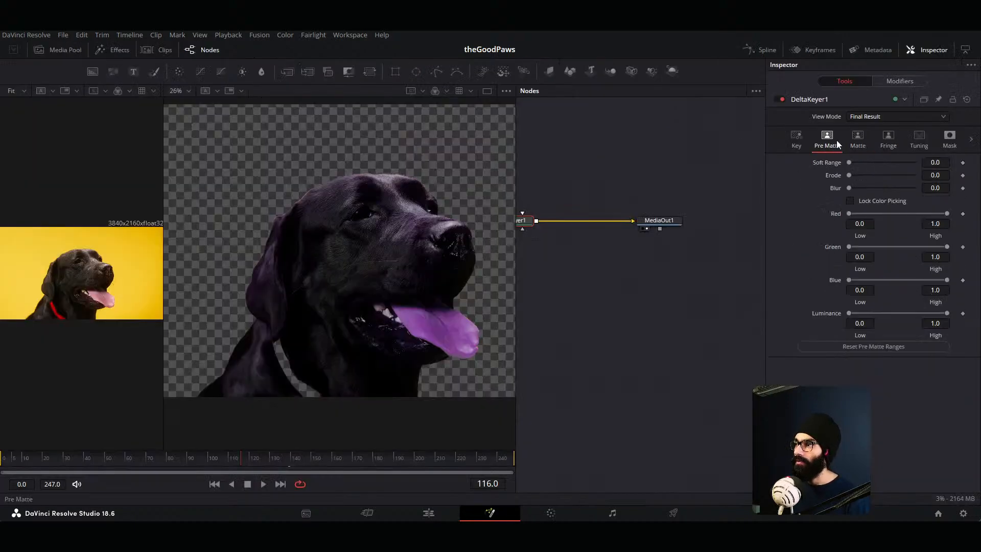
click(806, 140)
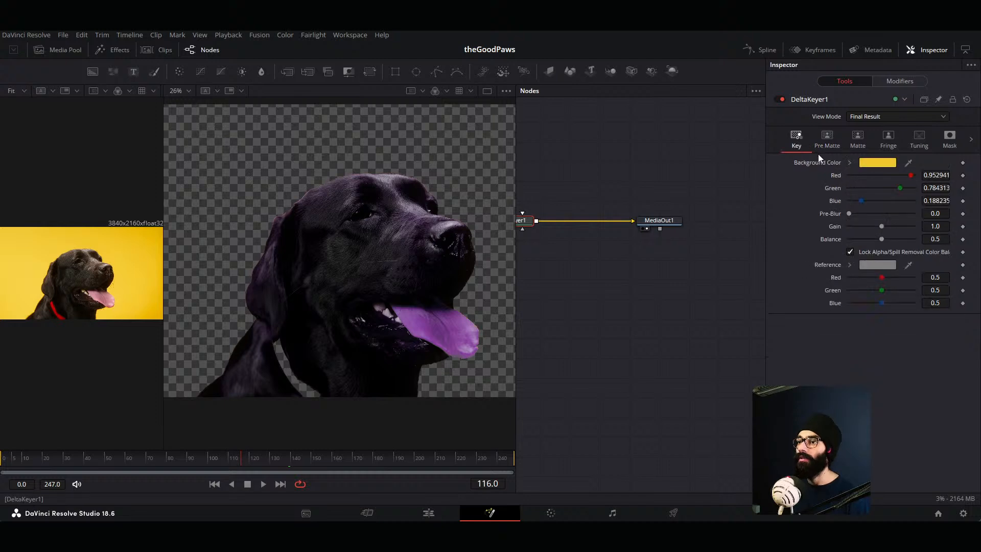
click(858, 139)
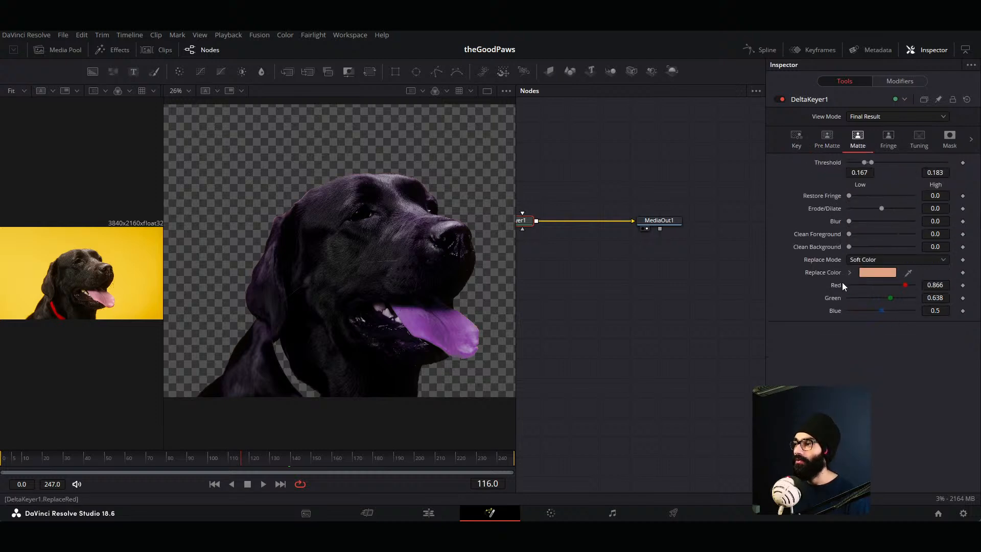
double_click(836, 296)
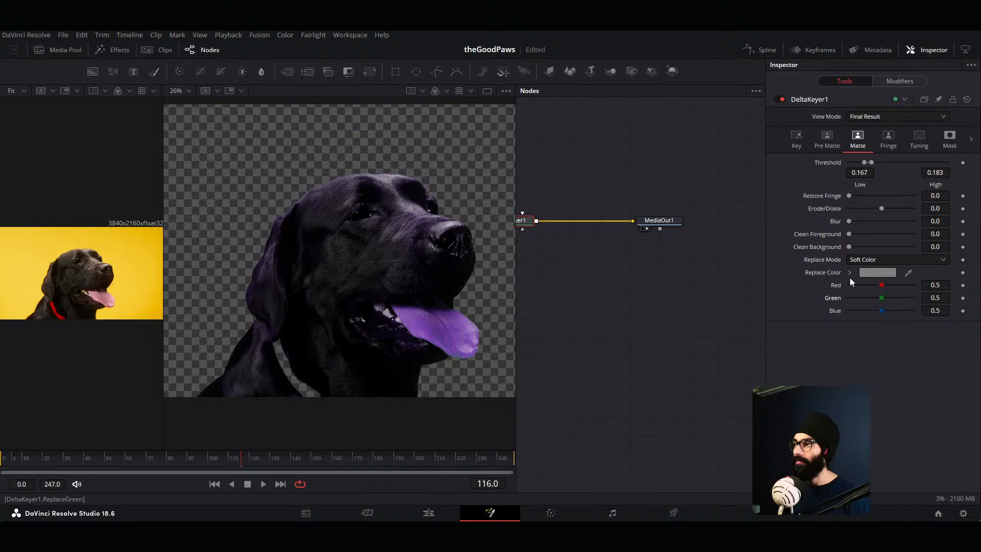
Step: Try adjusting the red channel of the DeltaKeyer's Background Color, then undo the change
click(801, 138)
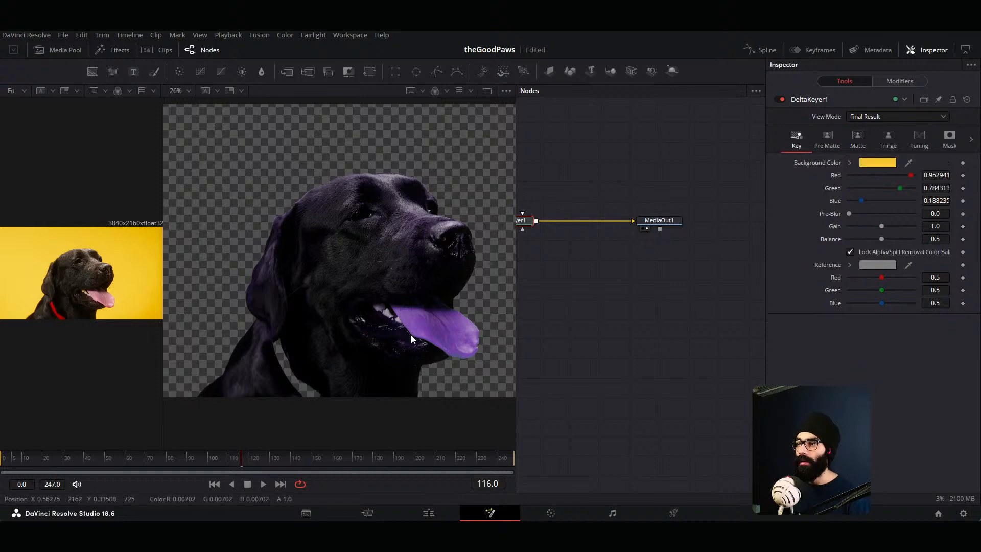
mouse_move(913, 177)
mouse_down()
mouse_move(936, 179)
mouse_move(891, 179)
mouse_move(922, 179)
mouse_up()
key(ctrl+z)
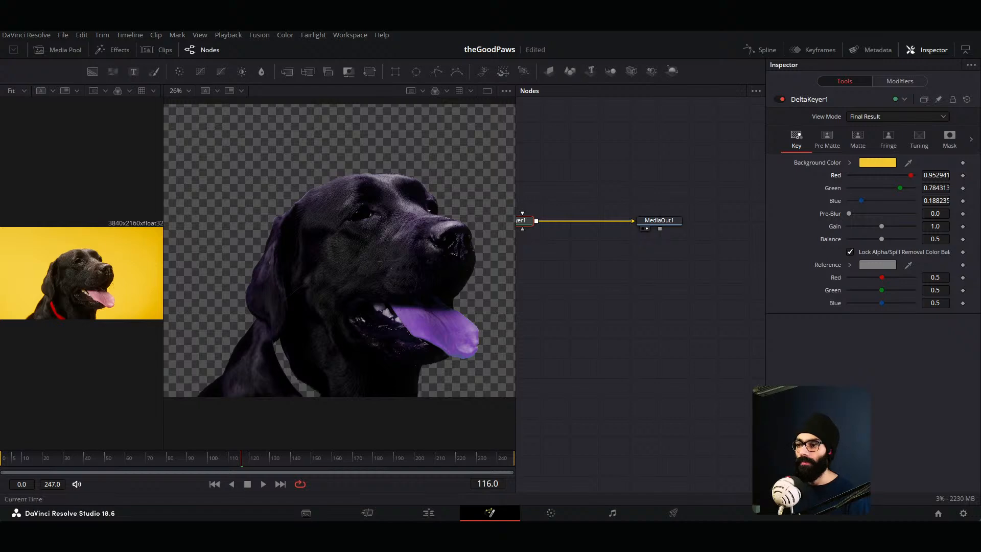
Step: Reopen the first timeline clip in Fusion and examine the Background Color and Reference colour of its DeltaKeyer
click(425, 515)
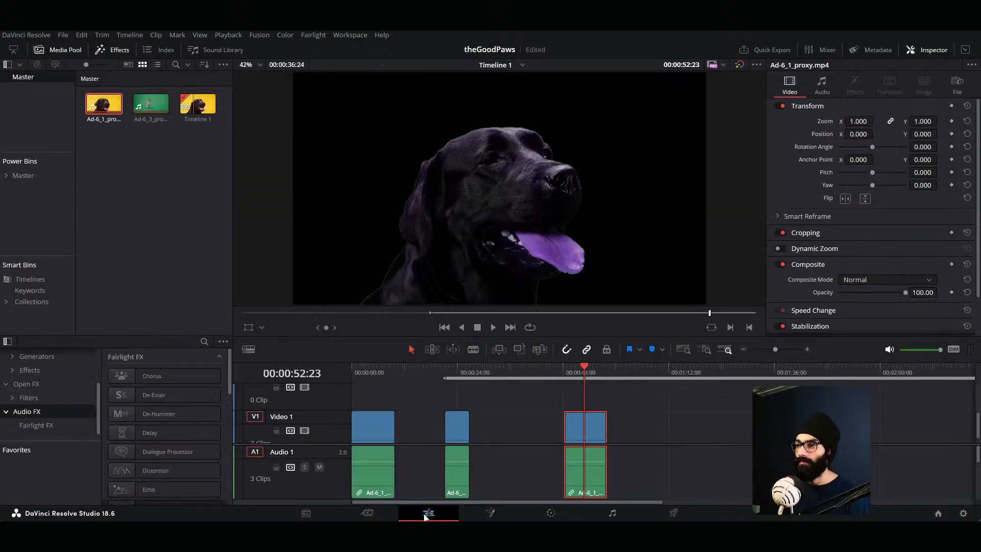
key(Home)
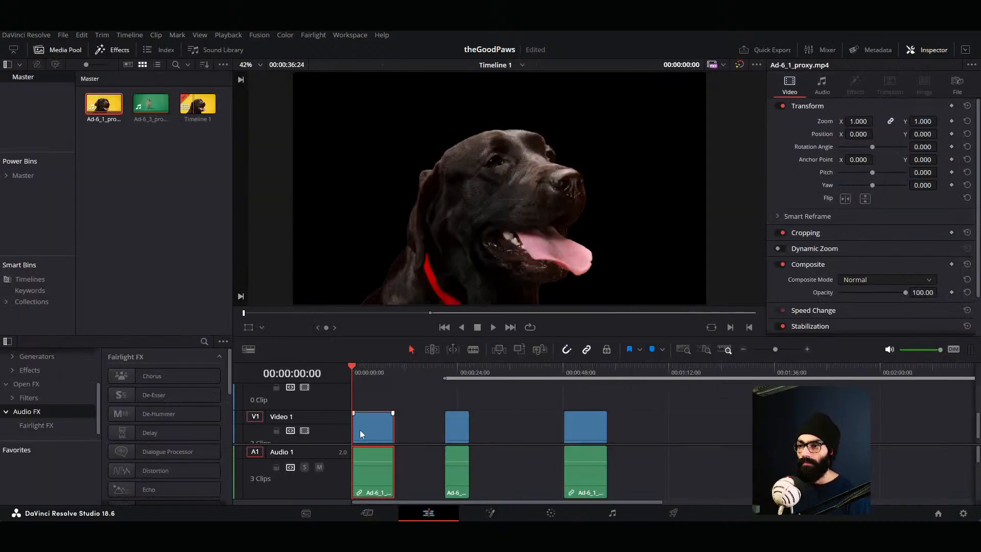
click(491, 513)
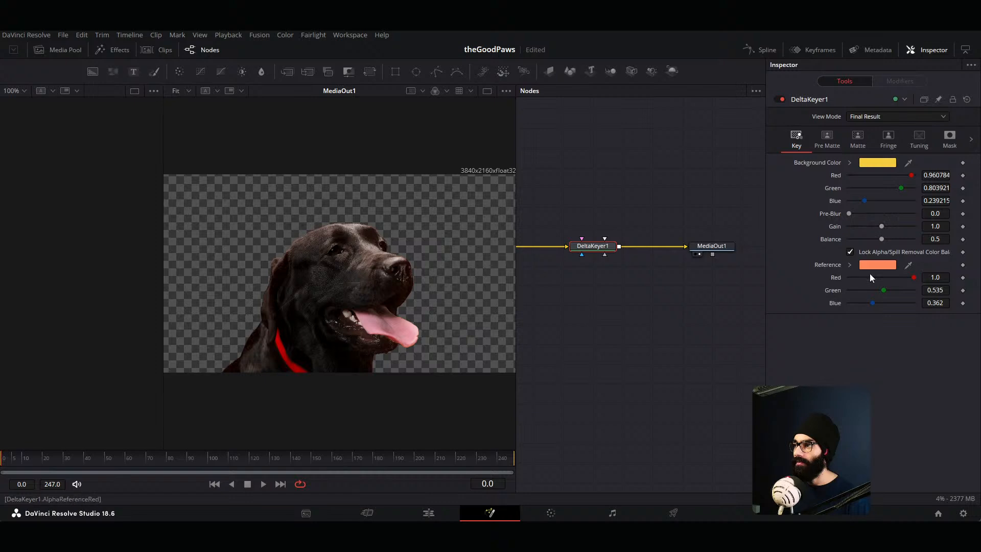
mouse_move(914, 278)
mouse_down()
mouse_move(869, 278)
mouse_move(918, 278)
mouse_up()
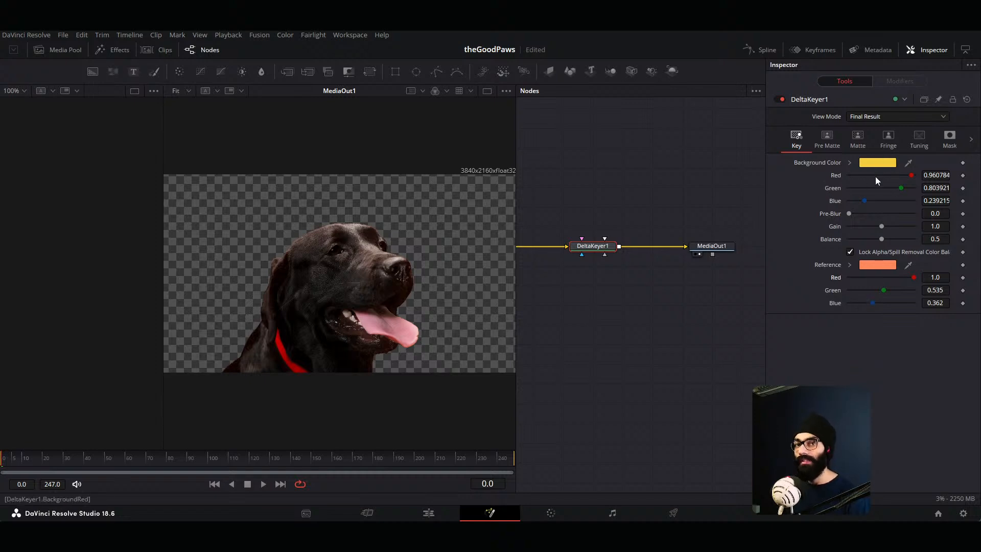
key(alt+Tab)
click(764, 215)
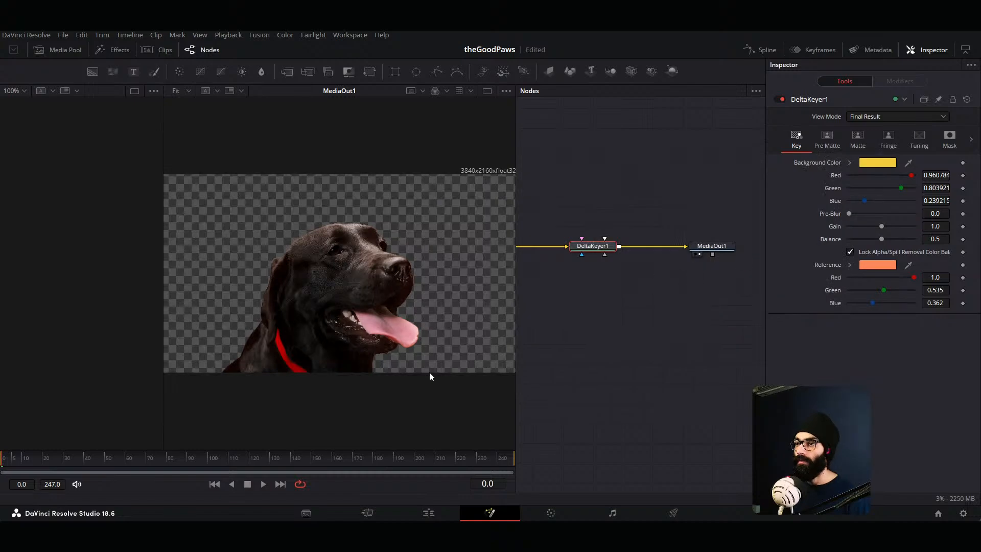
key(alt+Tab)
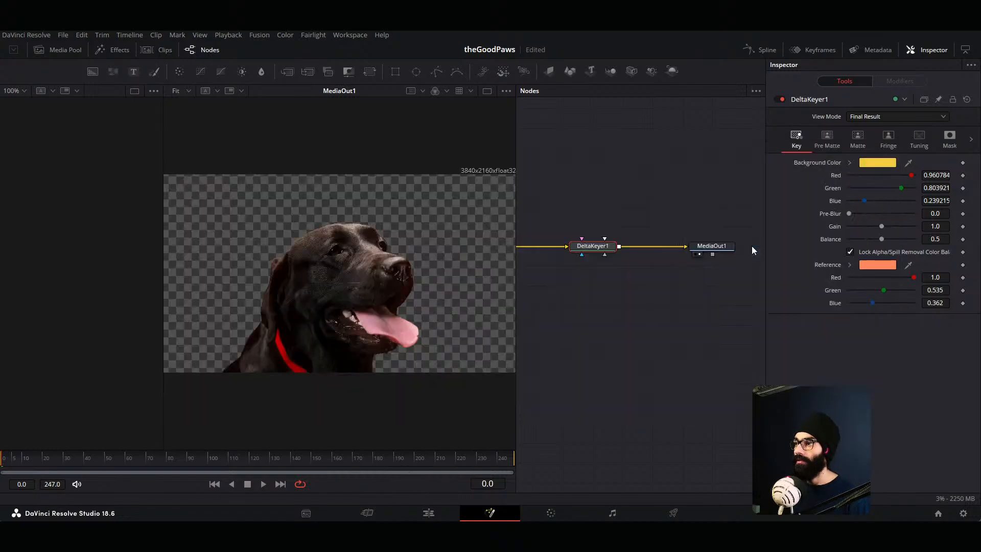
Step: Return to the third timeline clip and bring up its DeltaKeyer's key settings in Fusion
click(429, 513)
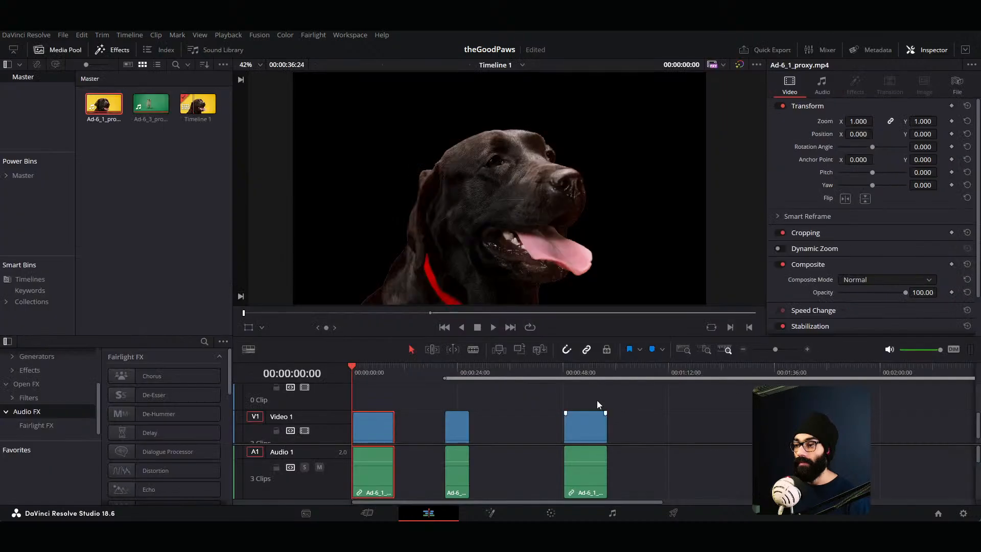
click(588, 376)
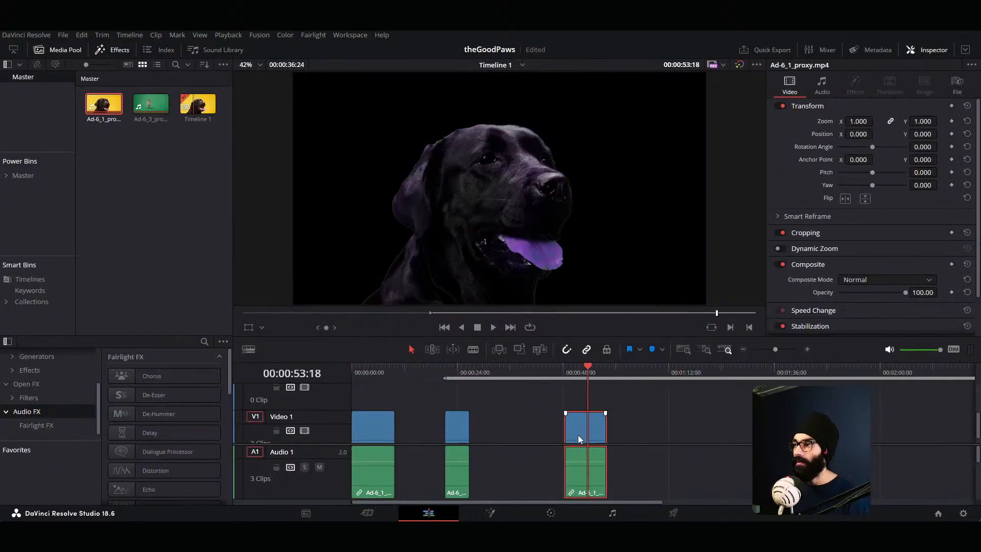
click(491, 513)
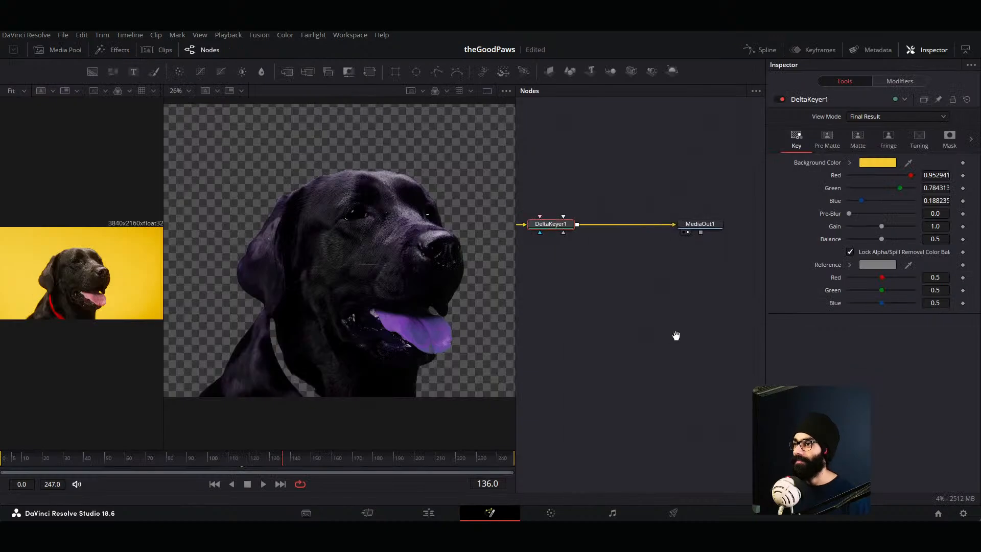
middle_drag(676, 336, 660, 304)
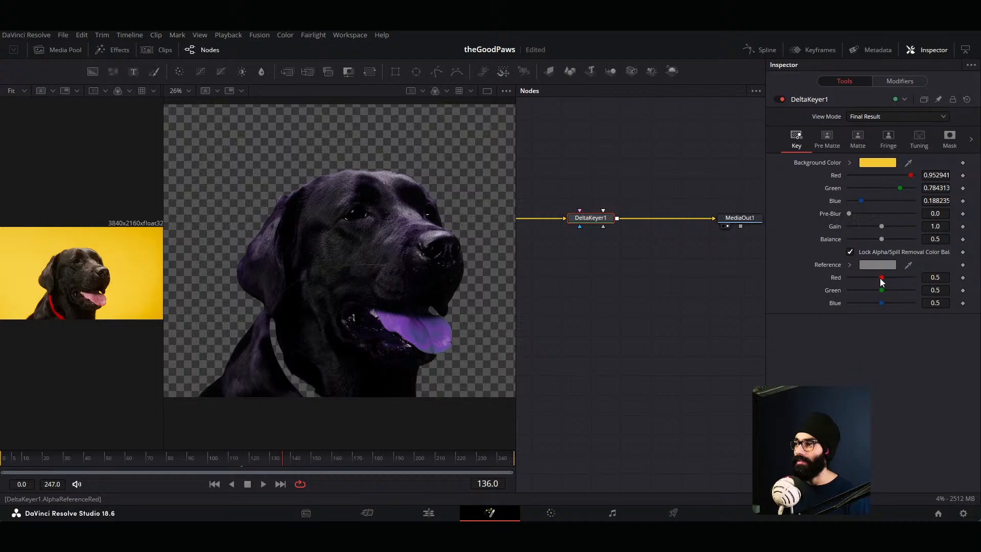
Step: Try the DeltaKeyer's Reference red at 1.0, reset it, and set the Reference colour to red 0.654 and blue 0.402
drag(881, 278, 915, 283)
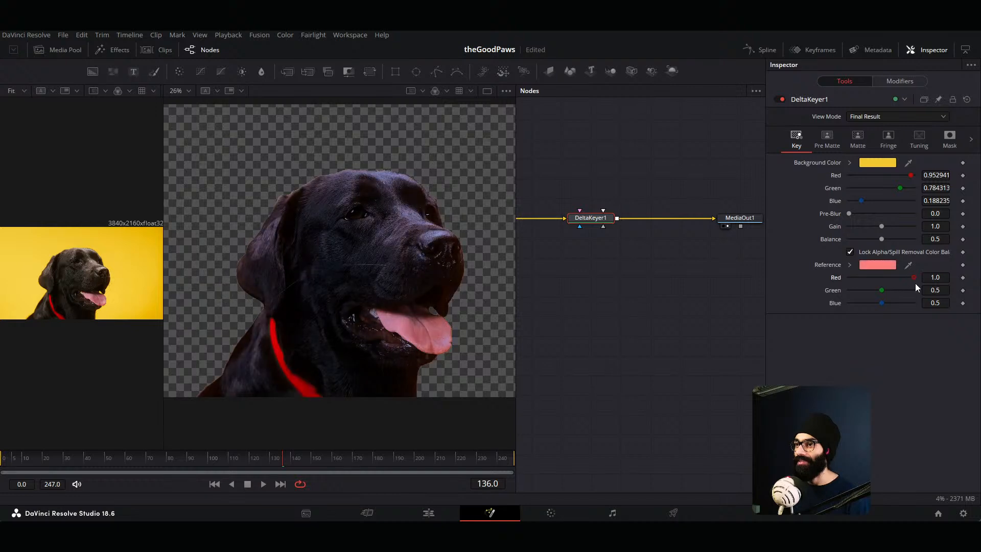
double_click(836, 279)
drag(514, 351, 635, 350)
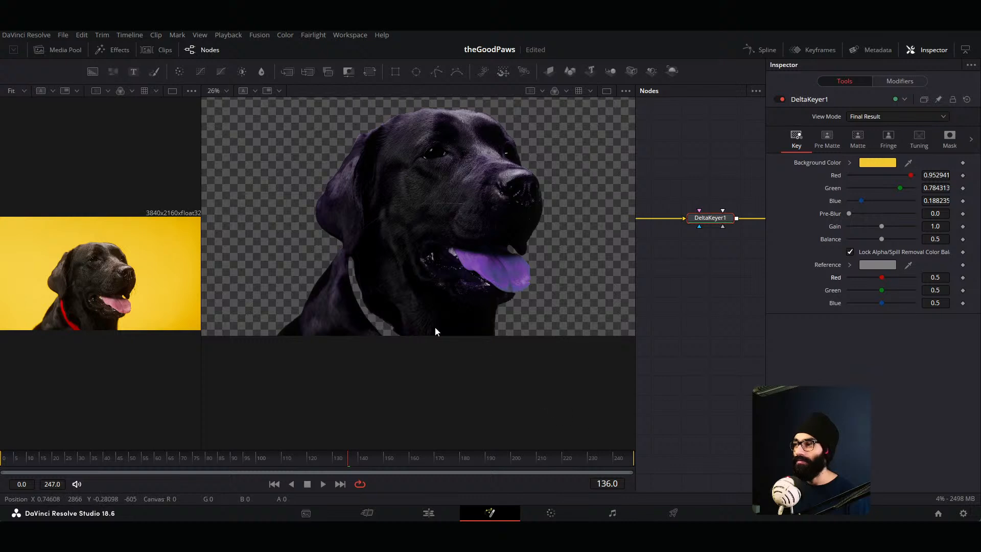
drag(881, 278, 874, 306)
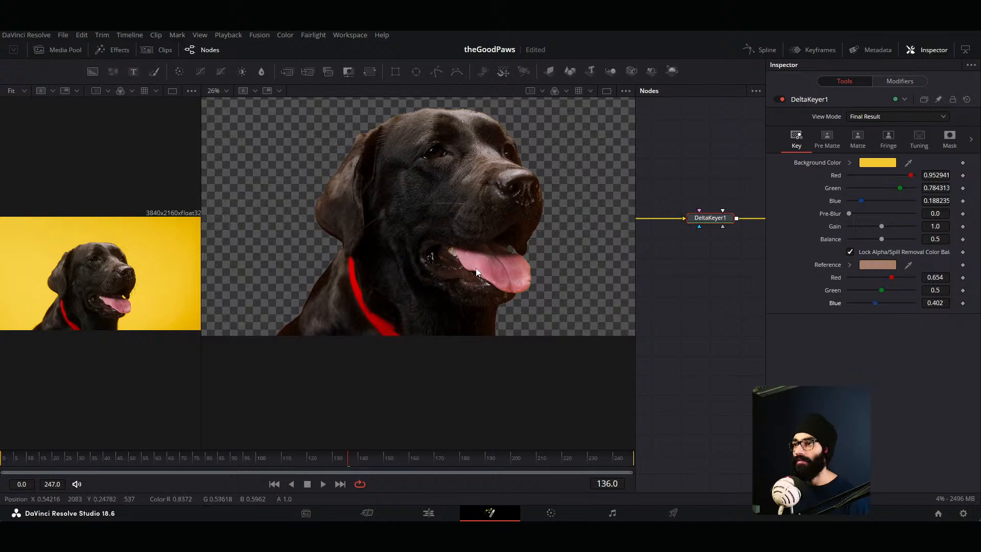
Step: Set the DeltaKeyer's Reference colour to red 0.748 and blue 0.378
middle_drag(478, 249, 480, 304)
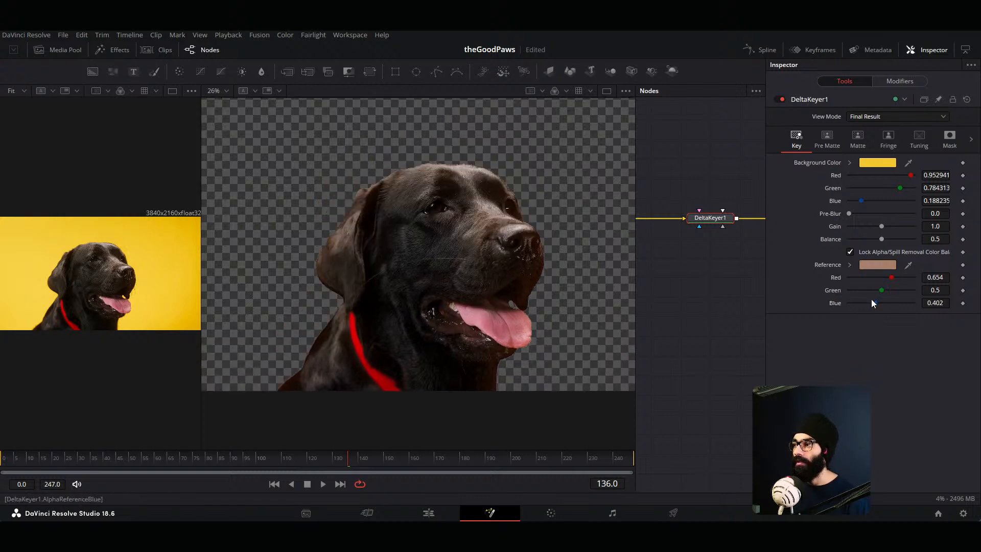
drag(874, 303, 898, 280)
scroll(404, 305, down, 2)
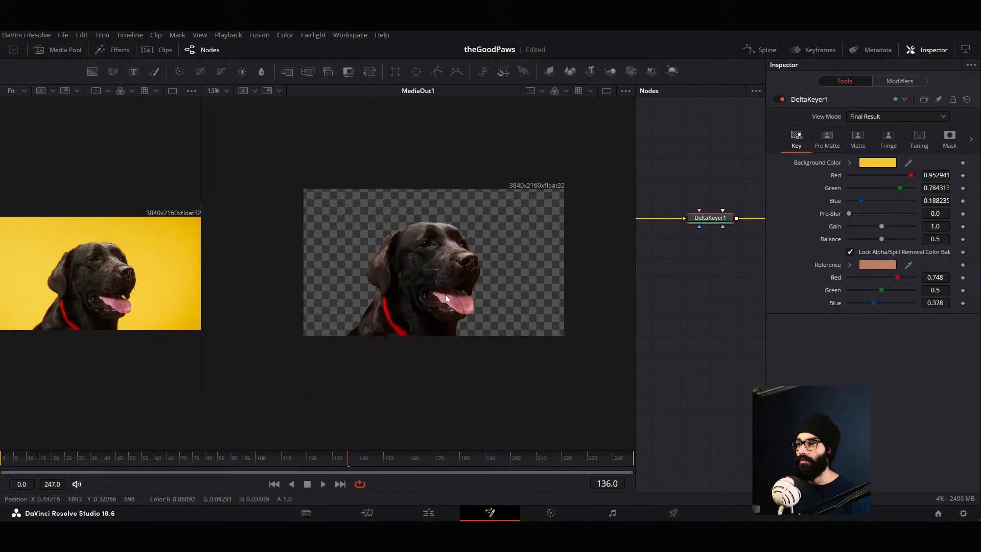
Step: Move to frame 114 and raise the DeltaKeyer's high matte threshold to 0.6, checking the tongue's edge and the whole dog
drag(341, 459, 289, 468)
scroll(403, 296, up, 3)
scroll(418, 335, up, 4)
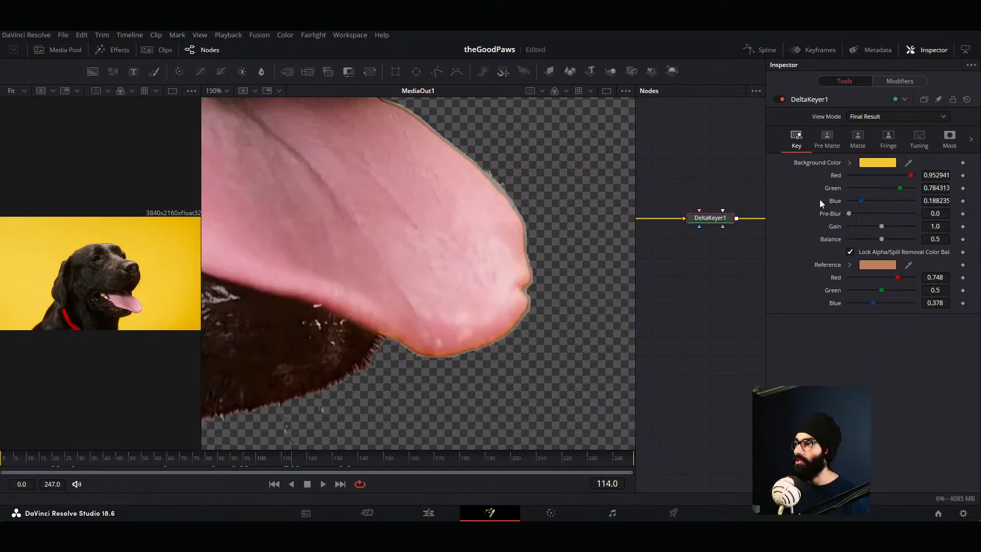
click(858, 136)
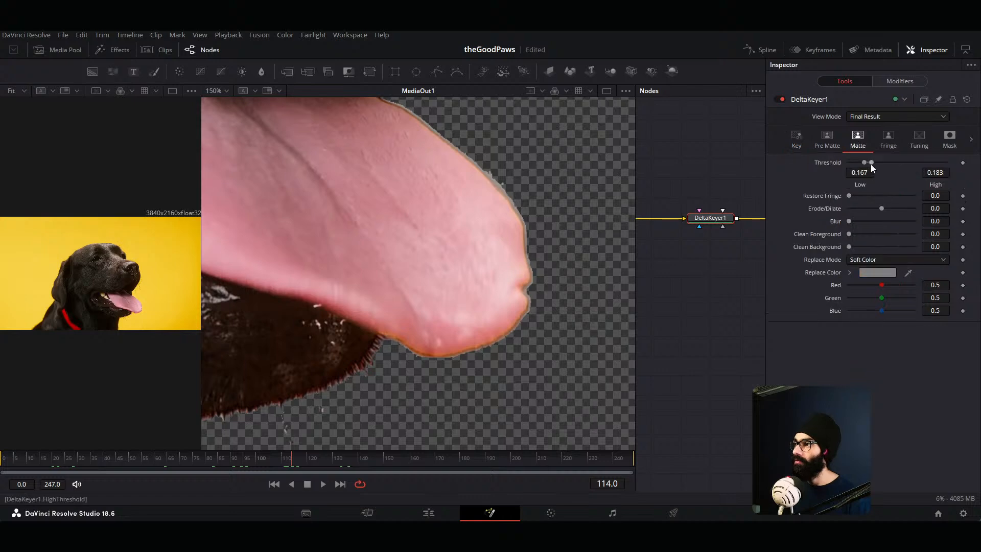
drag(871, 165, 911, 164)
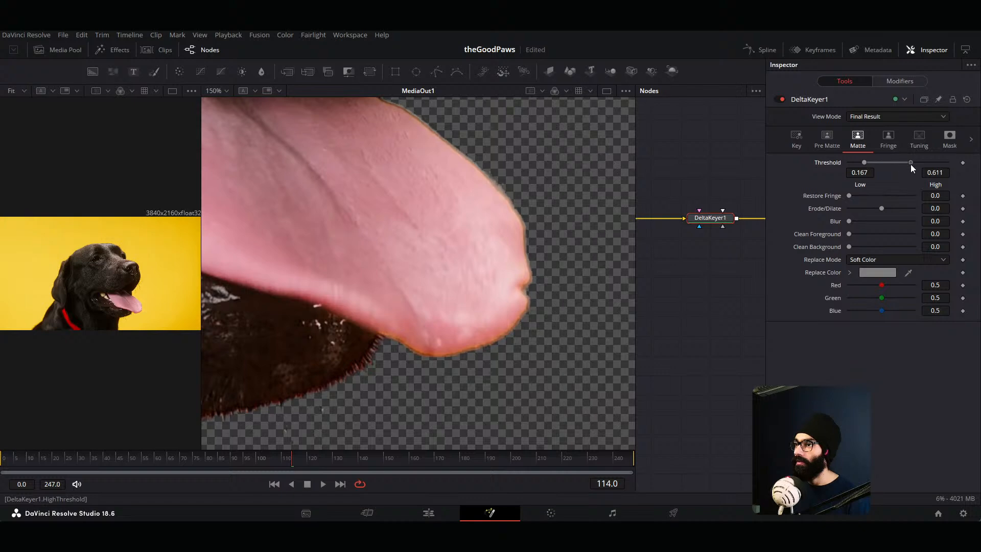
ctrl+scroll(372, 296, down, 8)
ctrl+scroll(446, 268, up, 6)
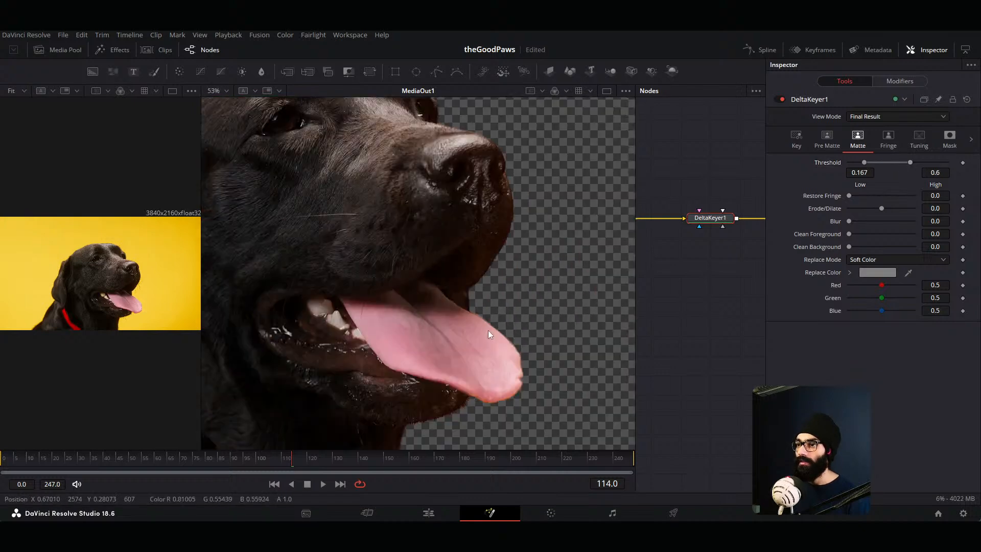
ctrl+scroll(400, 312, down, 8)
ctrl+scroll(418, 271, up, 1)
ctrl+scroll(455, 269, up, 1)
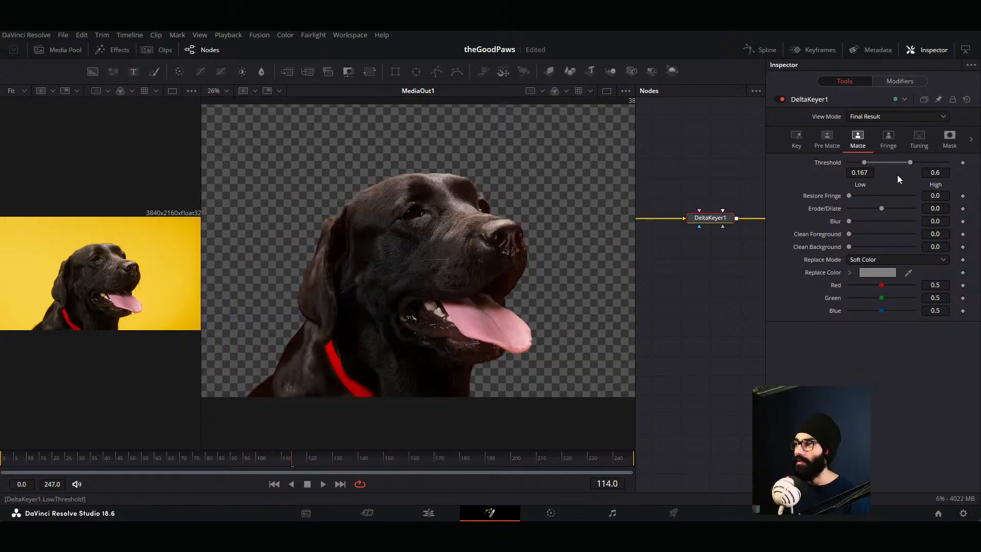
Step: Try the DeltaKeyer's high matte threshold at 1.0 and check the dog's edges
drag(910, 162, 949, 168)
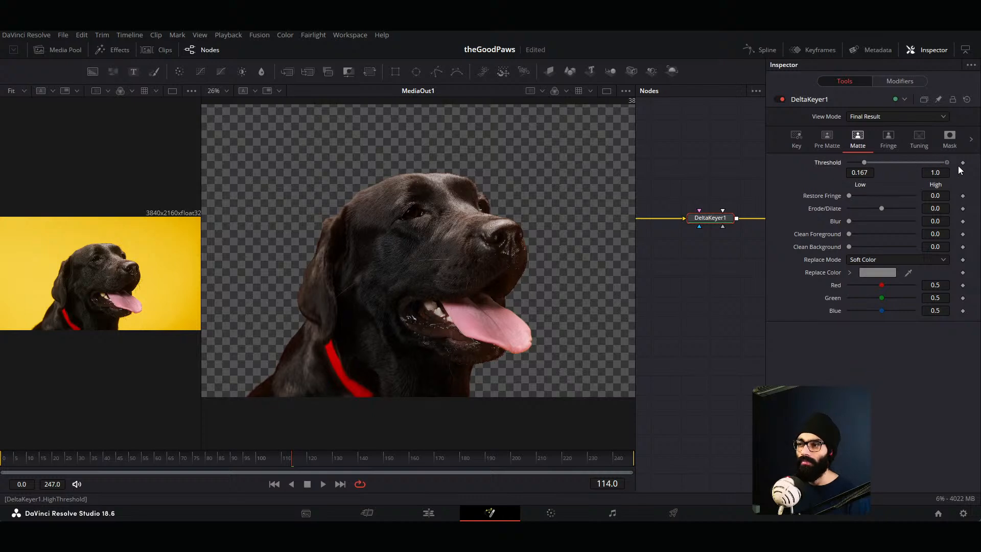
ctrl+scroll(464, 296, up, 5)
ctrl+scroll(355, 256, down, 5)
ctrl+scroll(542, 317, up, 2)
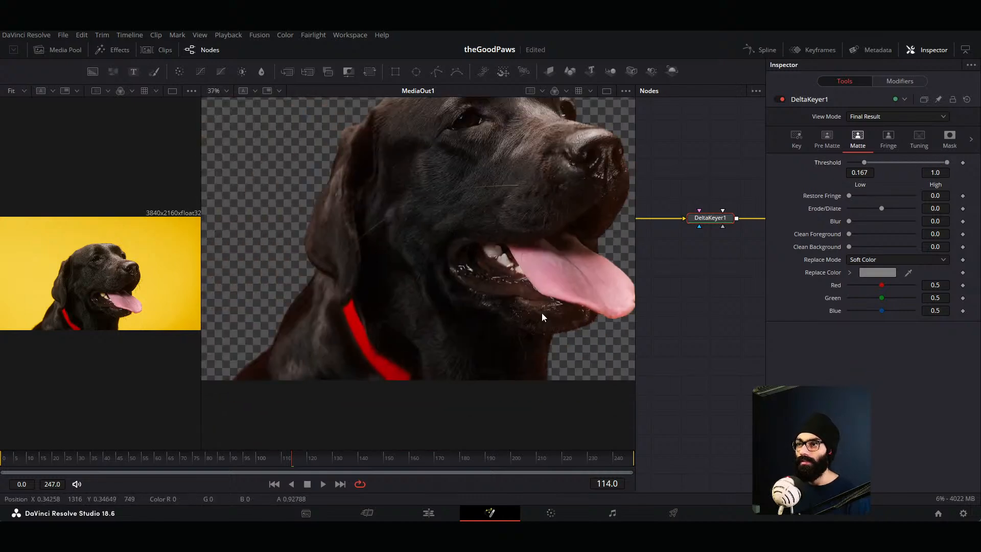
middle_drag(336, 204, 481, 322)
Step: Switch to After Effects and set the black dog's Keylight Replace Method to Source and Clip White to 17.0
key(alt+Tab)
key(alt+Tab)
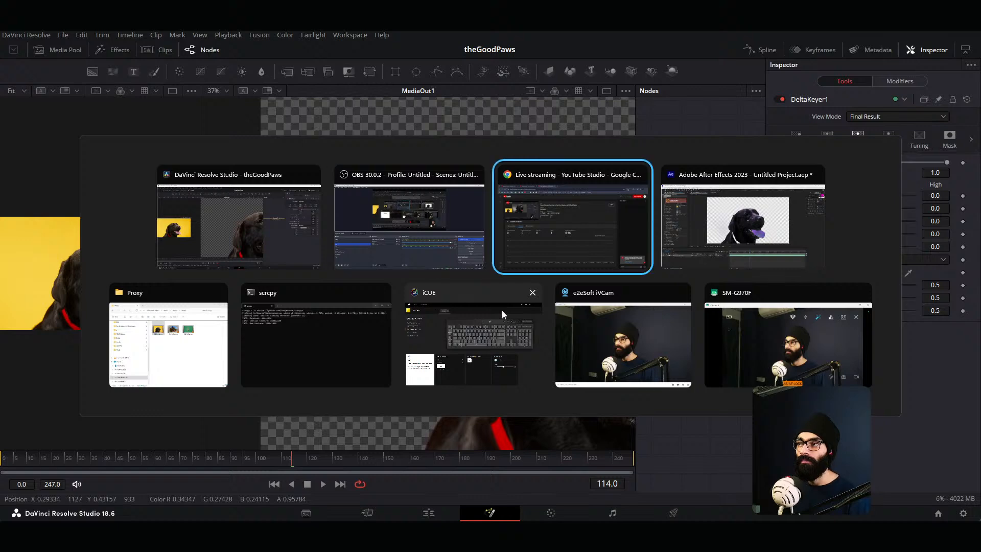
click(676, 246)
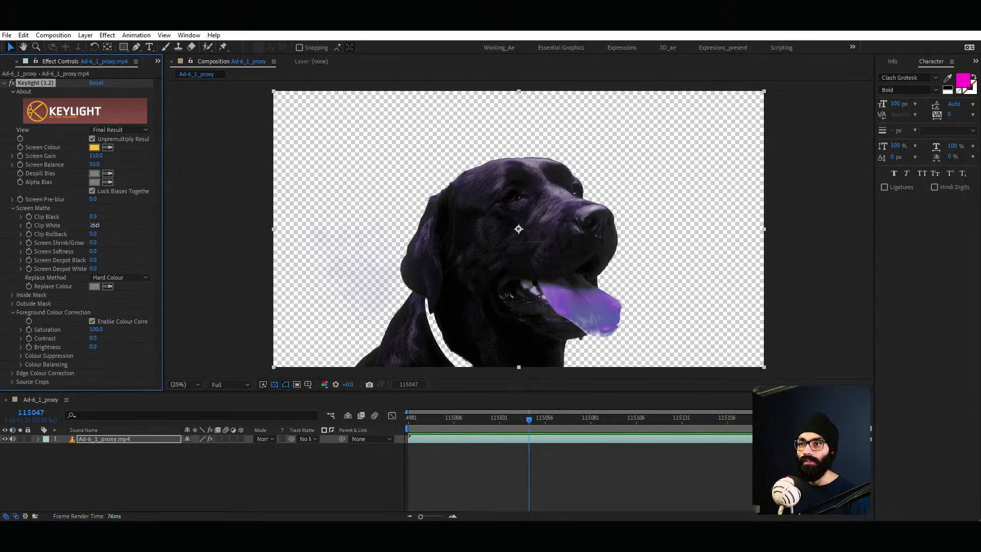
drag(94, 226, 117, 225)
click(120, 278)
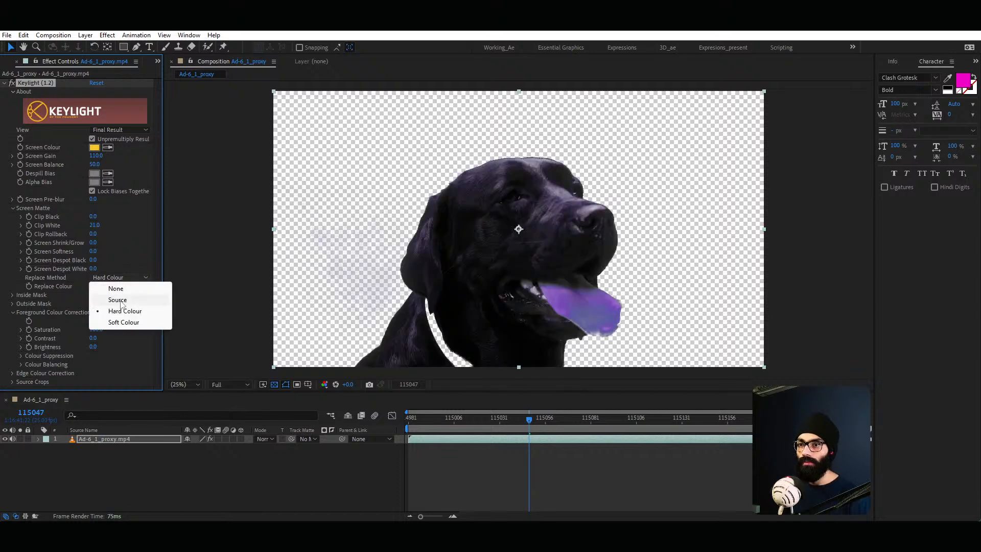
click(120, 300)
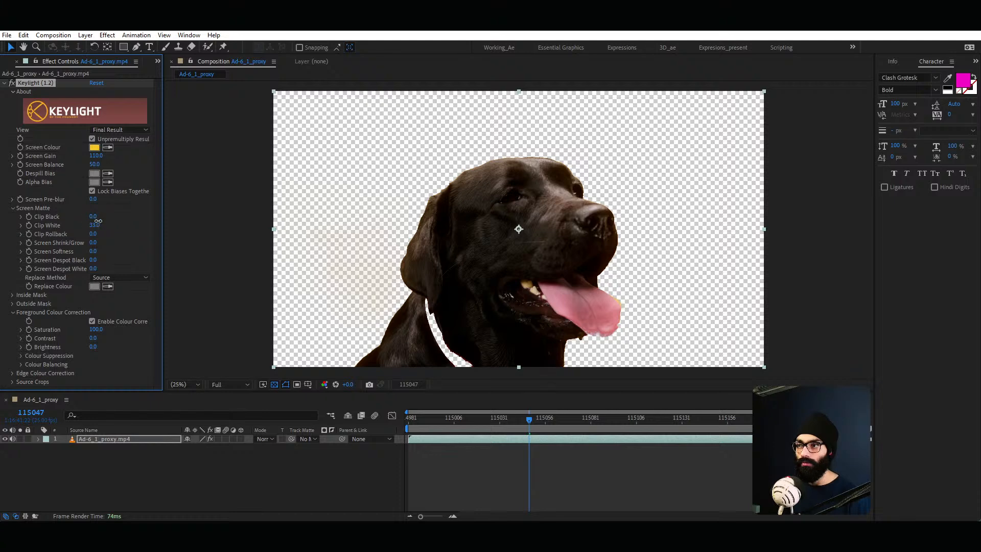
drag(98, 221, 102, 233)
Step: Return to DaVinci Resolve and set the DeltaKeyer's high matte threshold to 0.872 while examining the tongue's edge
key(alt+Tab)
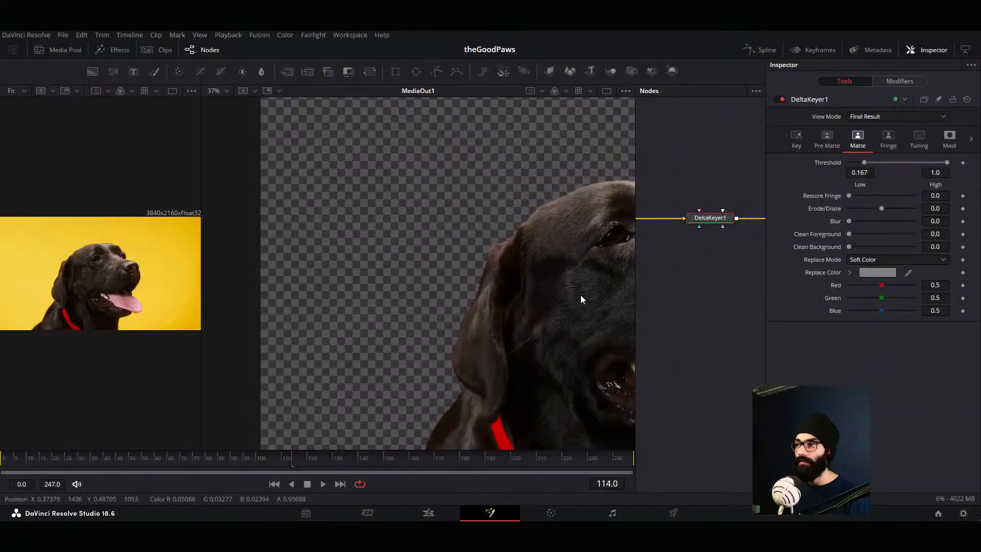
mouse_move(948, 162)
mouse_down()
mouse_move(866, 165)
mouse_move(929, 163)
mouse_up()
scroll(510, 292, up, 8)
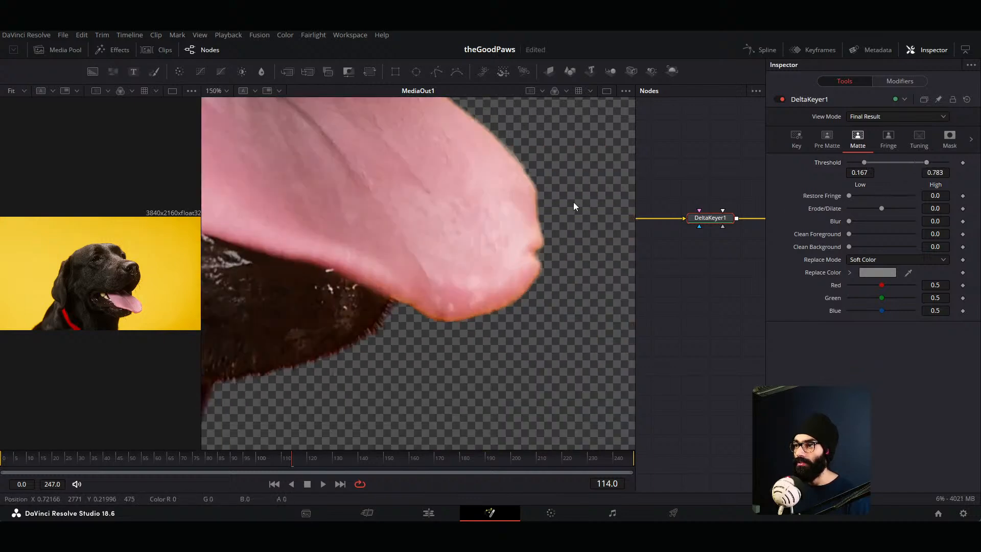
scroll(533, 186, up, 4)
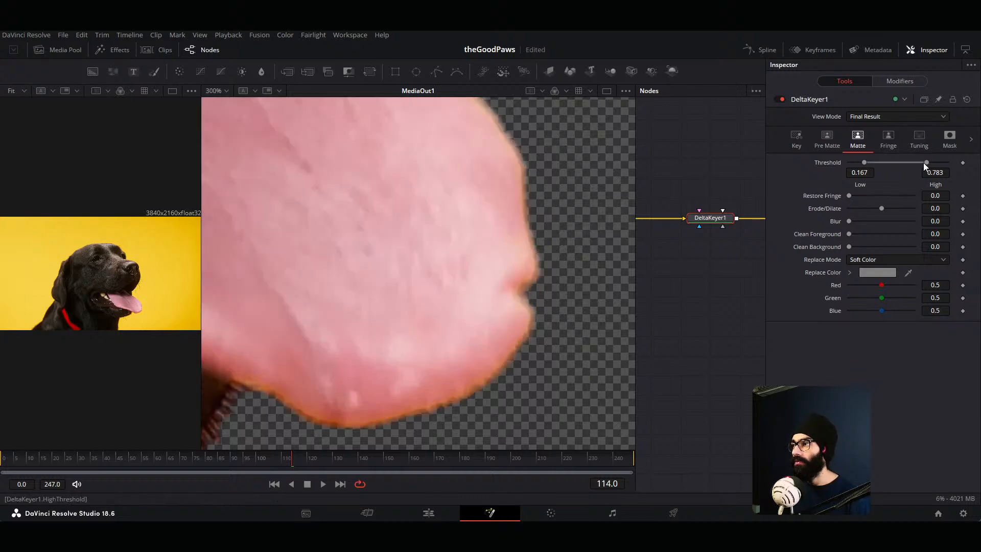
mouse_move(925, 163)
mouse_down()
mouse_move(940, 163)
mouse_move(913, 164)
mouse_up()
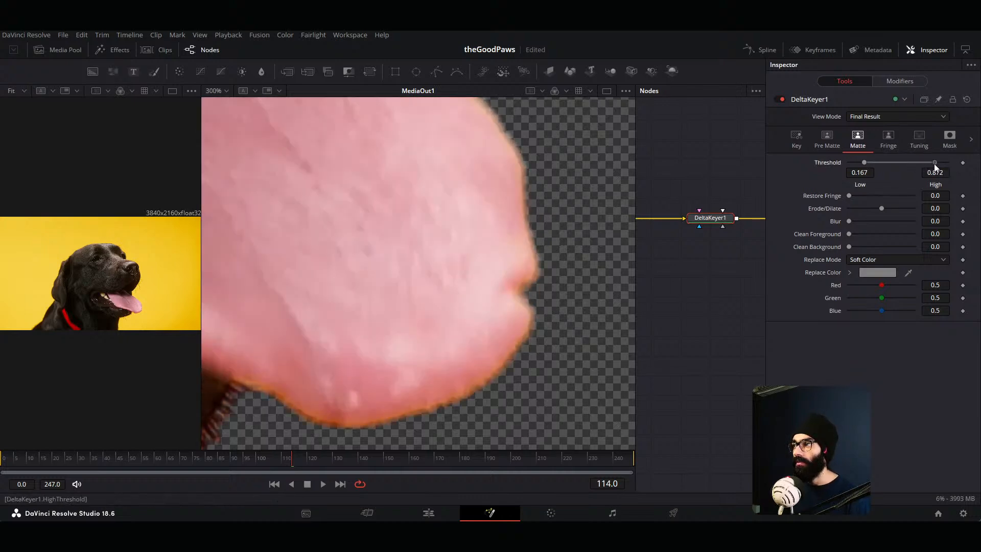
Step: Set the matte's Erode/Dilate to -0.0006 and check the keyed dog through to frame 197
drag(881, 208, 880, 208)
scroll(510, 286, down, 10)
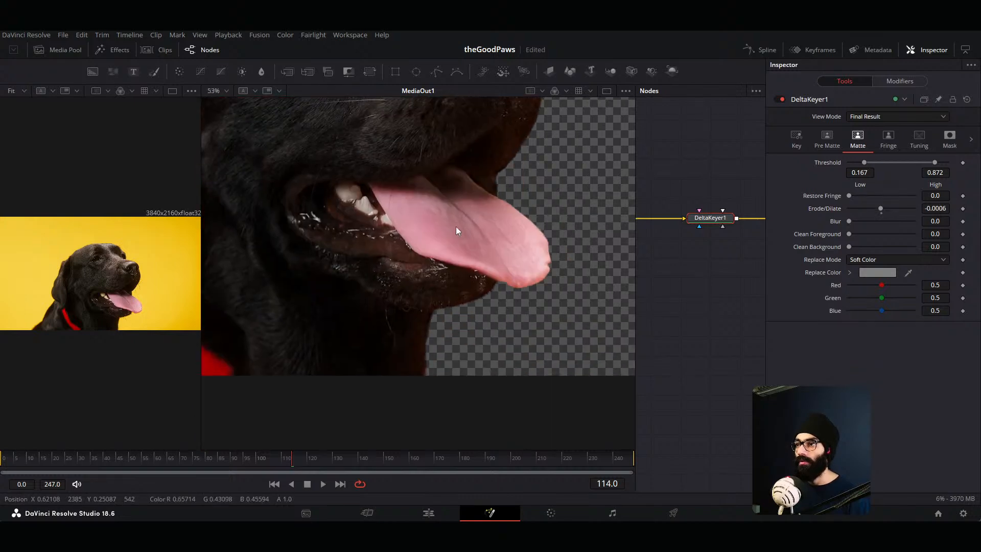
middle_drag(467, 281, 443, 264)
scroll(426, 240, up, 3)
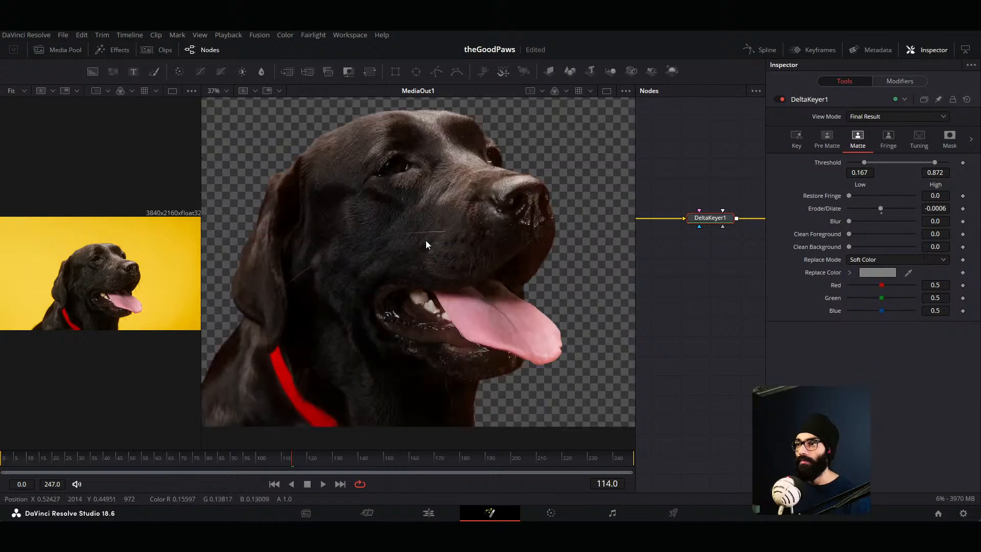
scroll(426, 240, down, 2)
drag(162, 458, 504, 473)
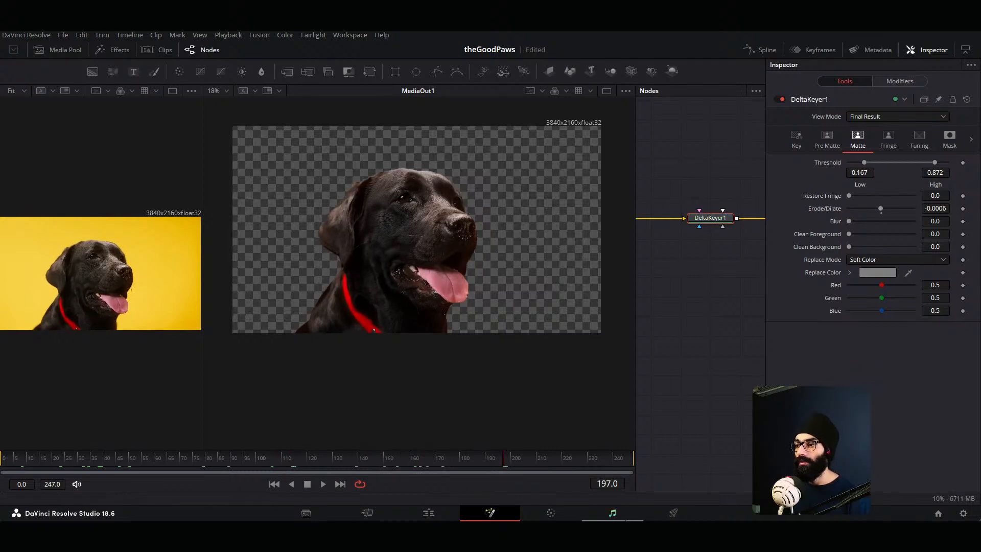
Step: Open the timeline's render settings, check the PNG codec choice, and try Export Alpha before turning it off again
click(673, 514)
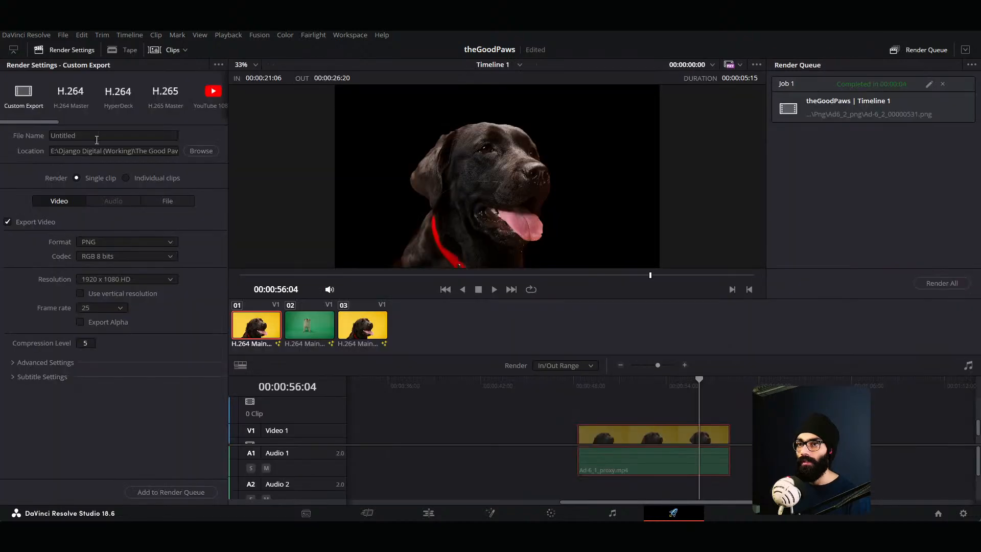
click(106, 255)
click(107, 254)
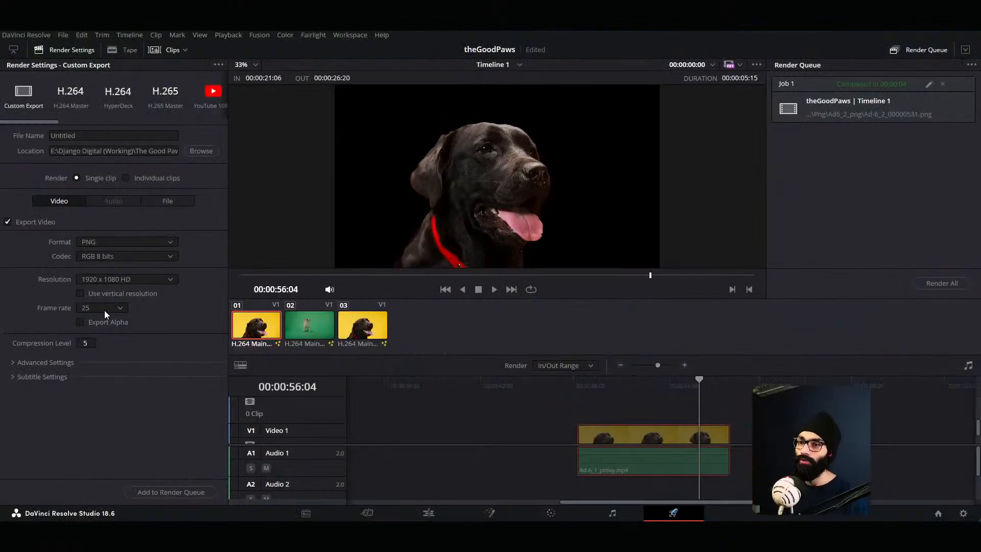
click(81, 321)
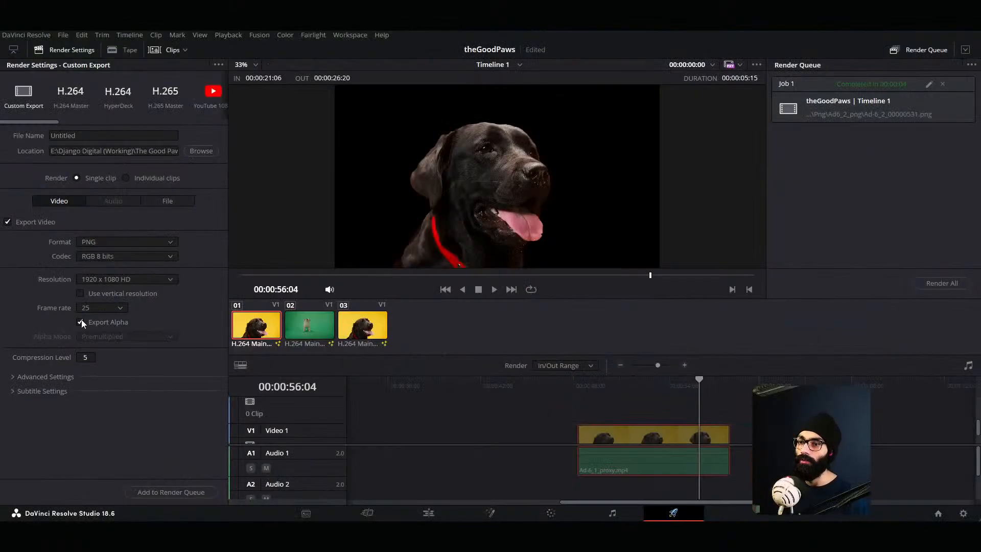
click(80, 322)
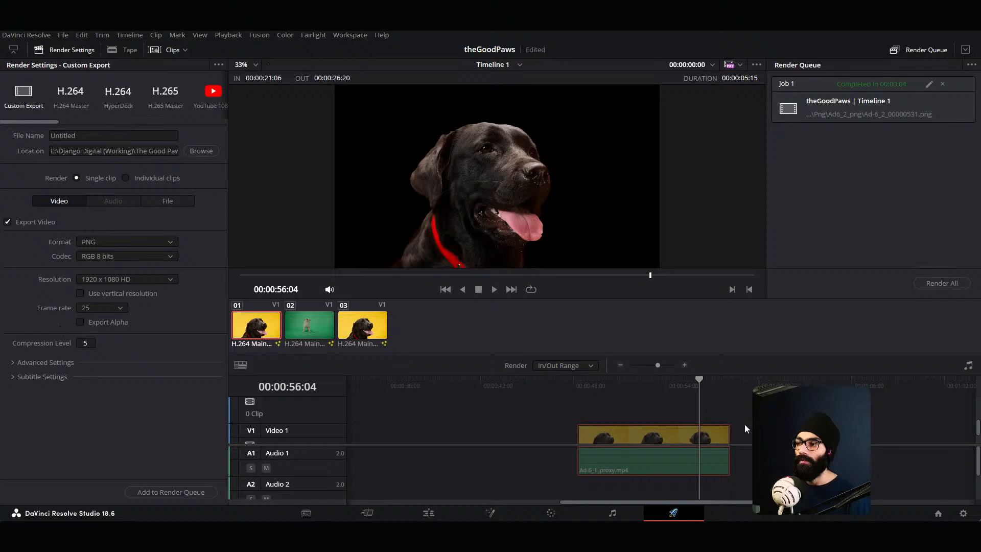
Step: Switch to After Effects, import Ad-6_3_proxy from the Proxy folder, and create a composition from the clip
key(alt+Tab)
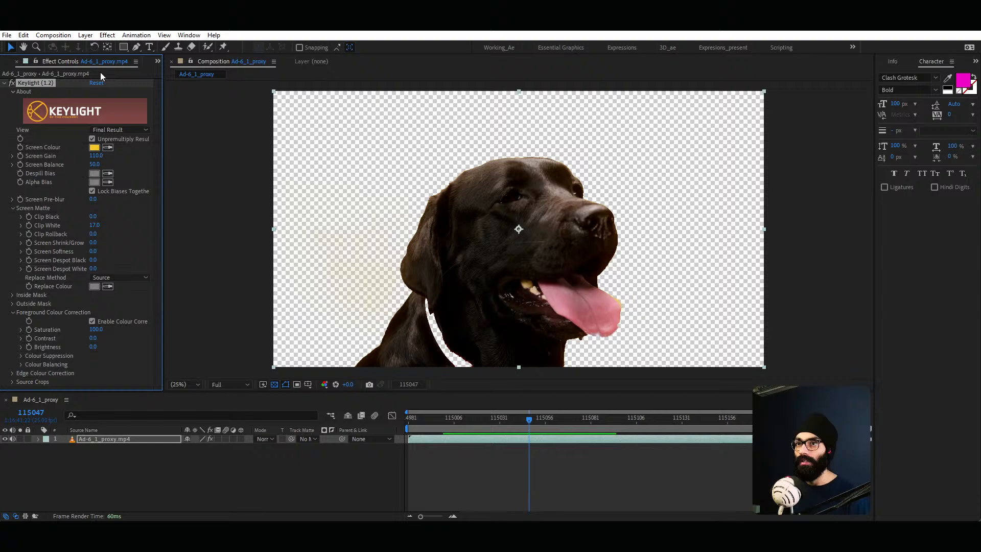
click(11, 63)
key(alt+Tab)
click(212, 351)
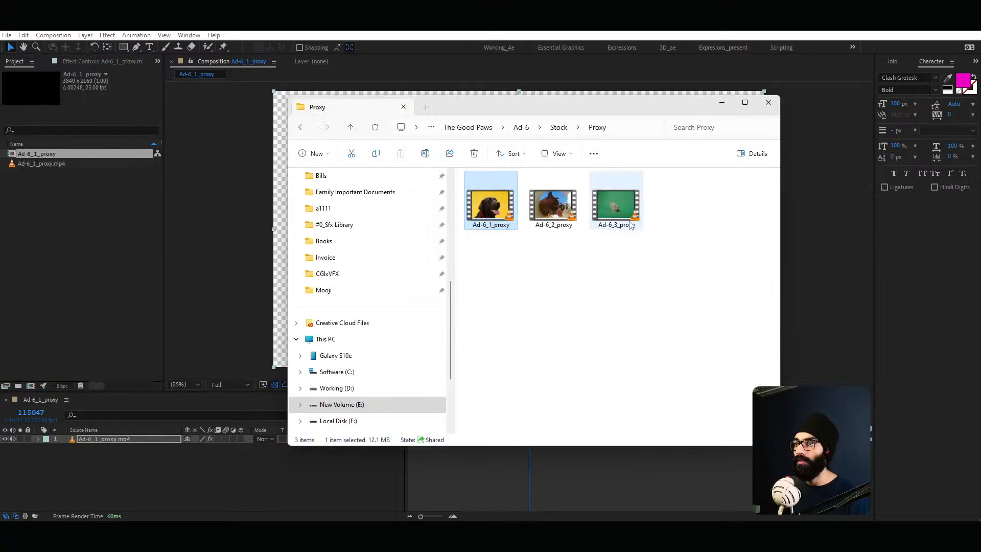
drag(615, 205, 70, 254)
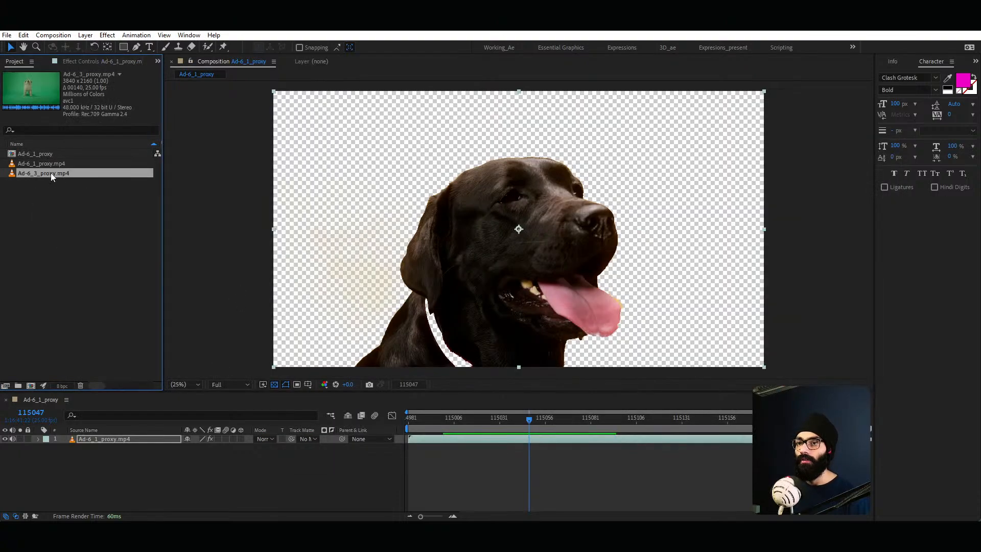
drag(51, 173, 31, 385)
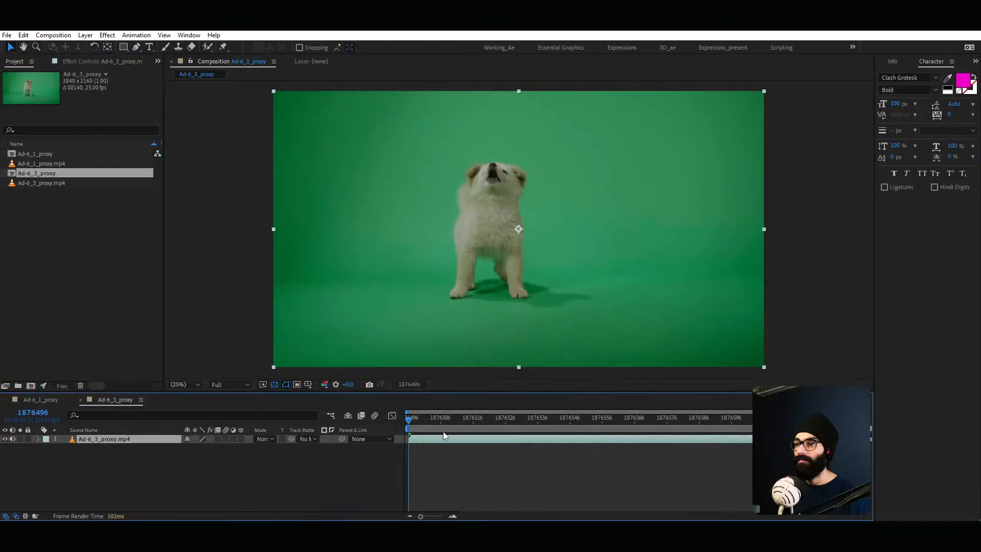
Step: Preview the puppy's green-screen footage up to frame 1876545 and examine its fur edges and the backdrop up close
key(space)
key(space)
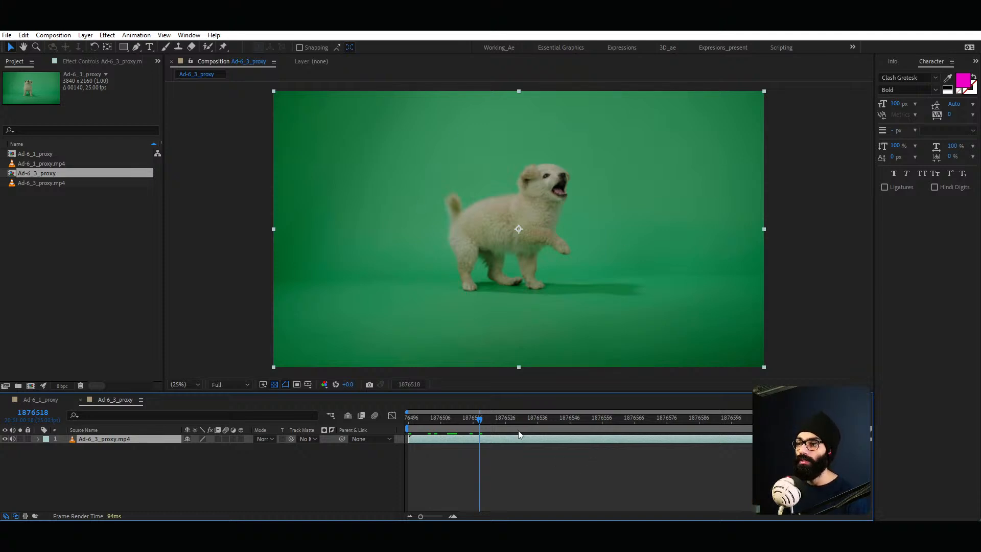
drag(487, 422, 566, 430)
scroll(489, 238, up, 2)
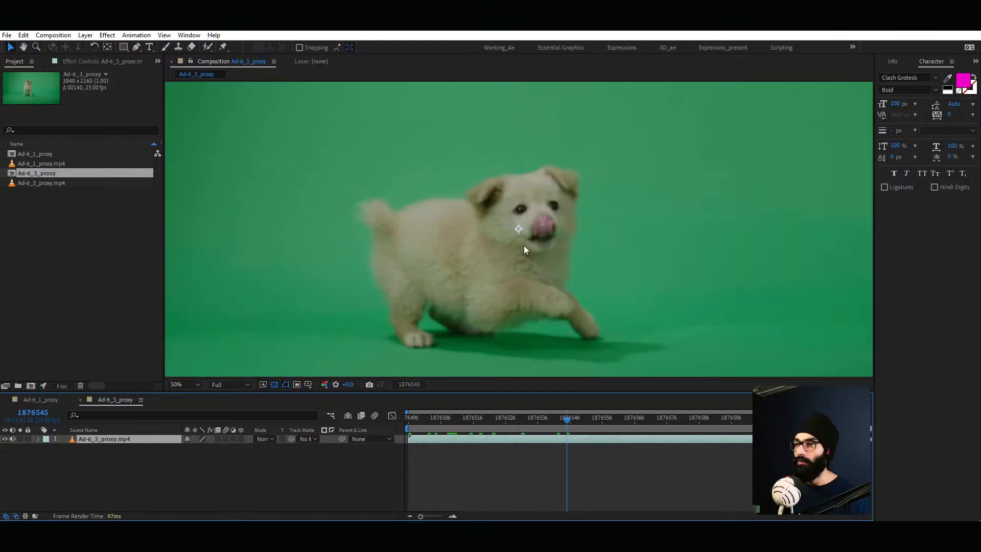
scroll(439, 221, up, 1)
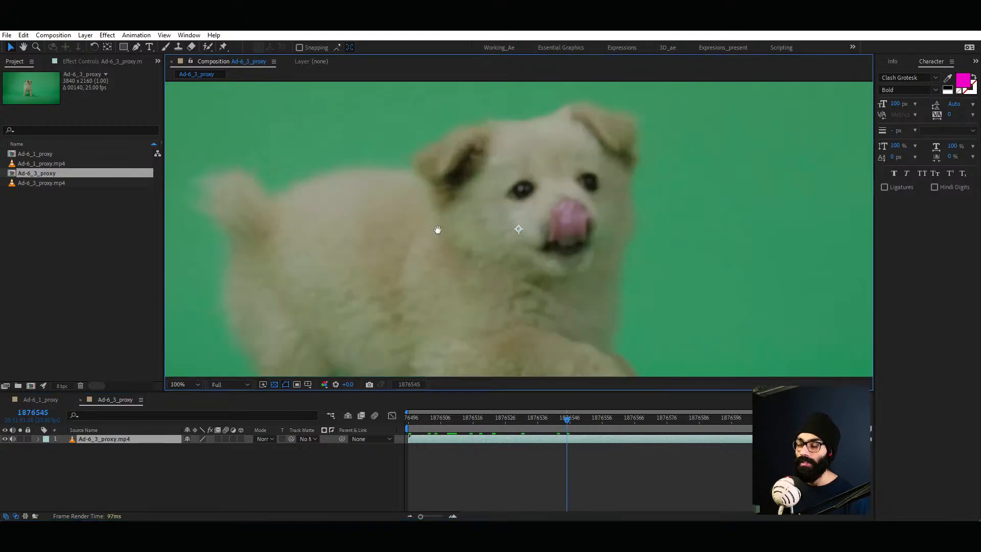
middle_drag(438, 230, 461, 228)
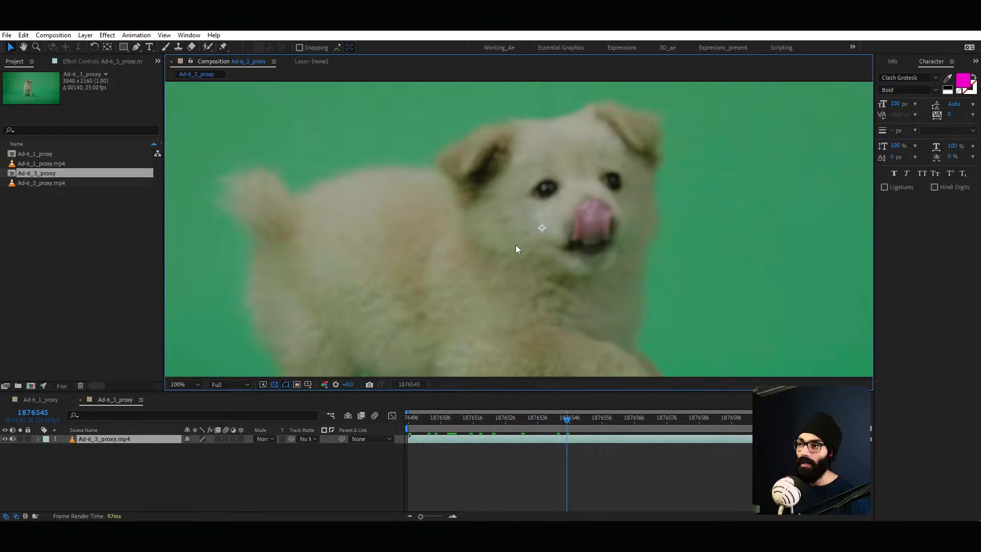
scroll(508, 266, down, 2)
scroll(539, 265, down, 4)
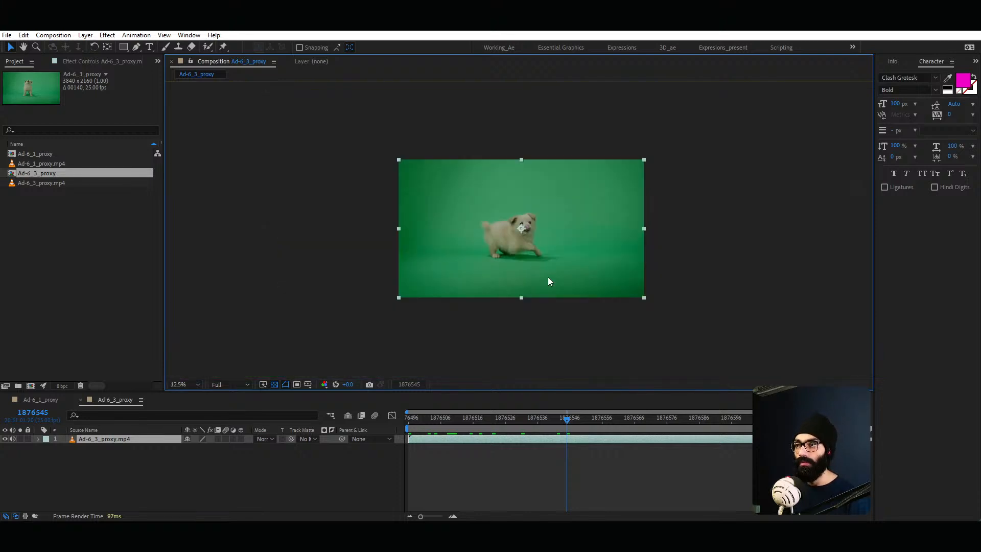
scroll(573, 225, up, 2)
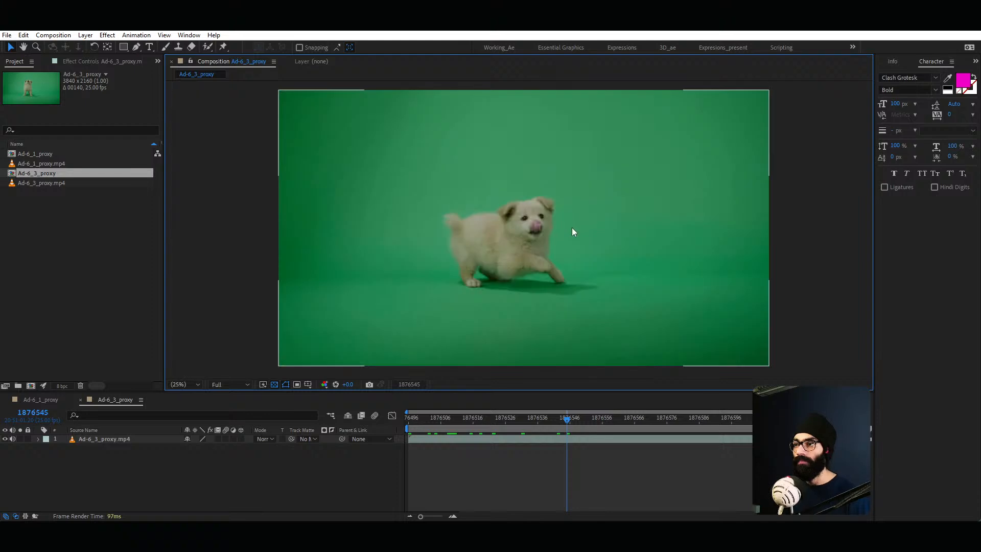
Step: Apply Keylight (1.2) to the Ad-6_3_proxy clip and sample the green backdrop as the Screen Colour
click(133, 440)
key(ctrl+space)
text(keyligh)
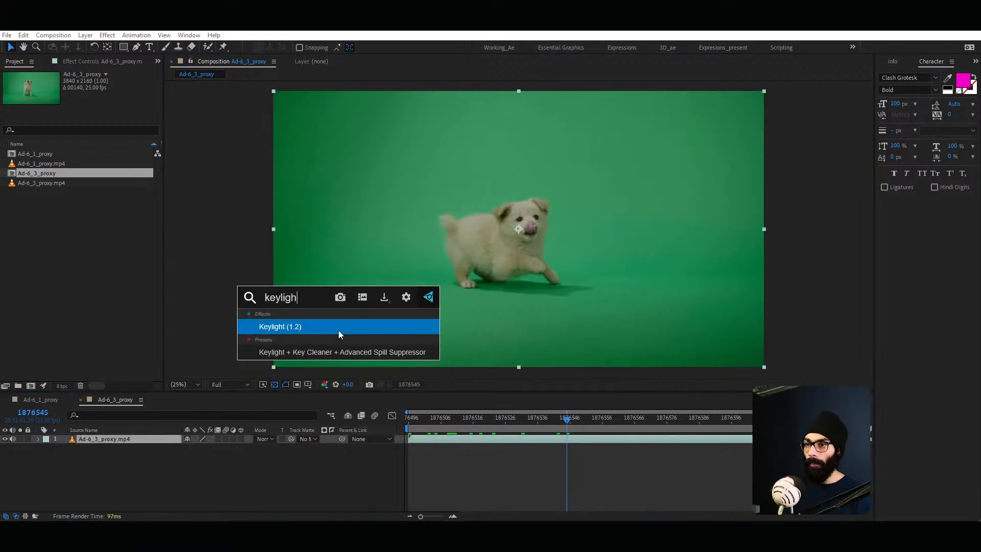
click(338, 327)
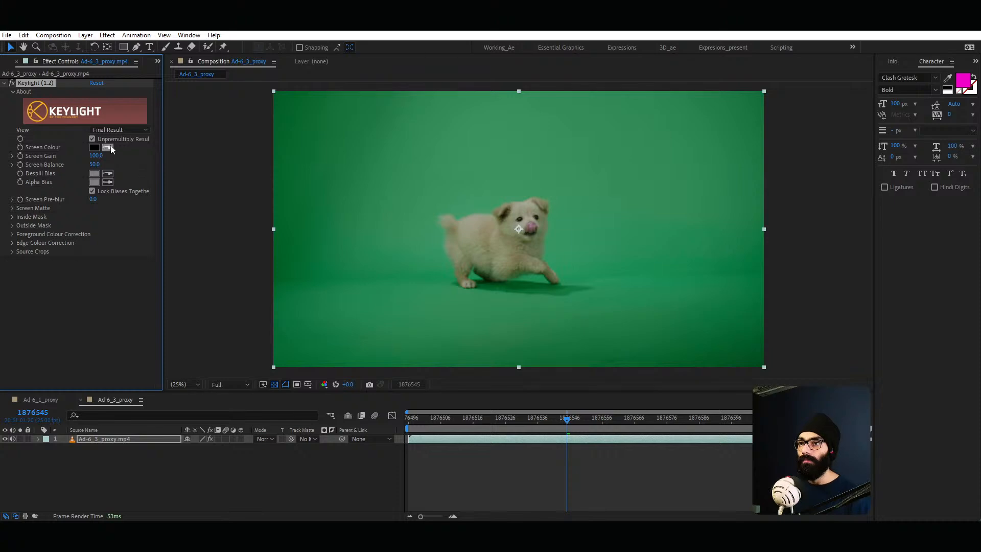
scroll(503, 232, up, 4)
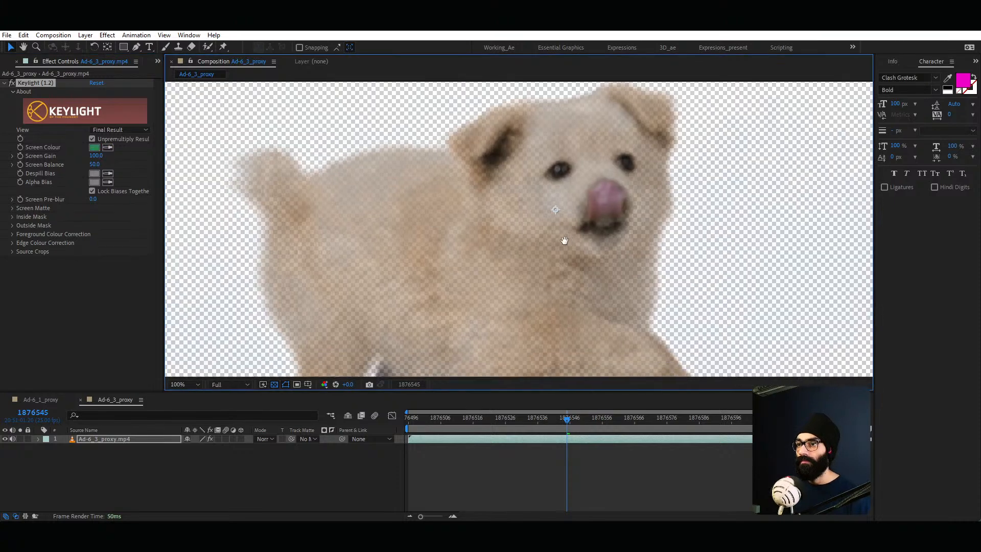
scroll(561, 221, down, 2)
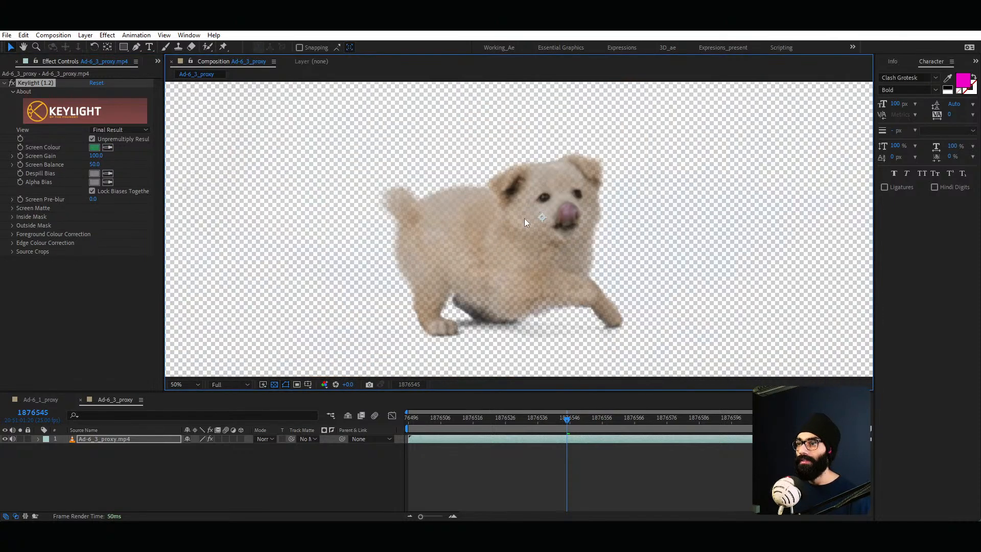
Step: Show the puppy's Screen Matte view and set Clip Black to 17 and Clip White to 32
click(108, 130)
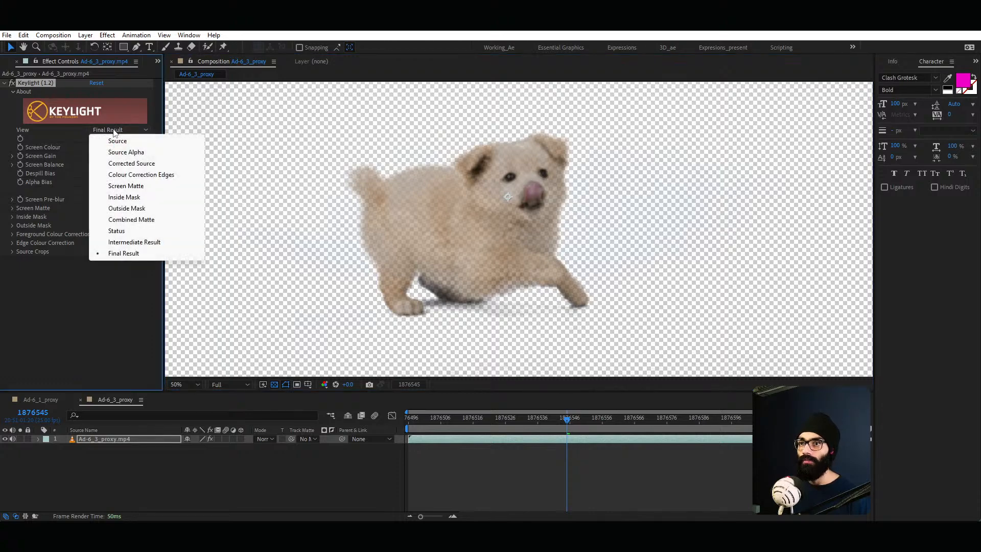
click(147, 188)
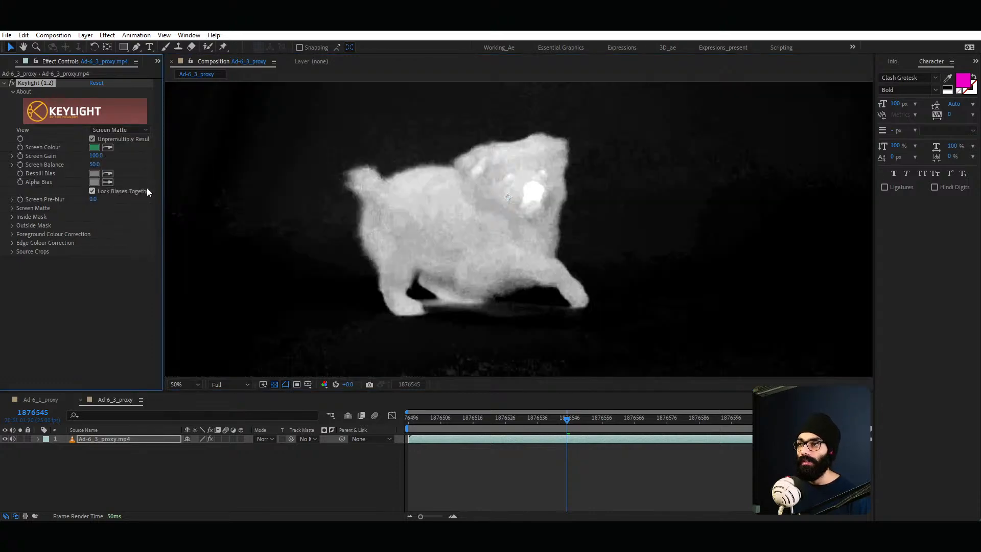
scroll(499, 245, down, 2)
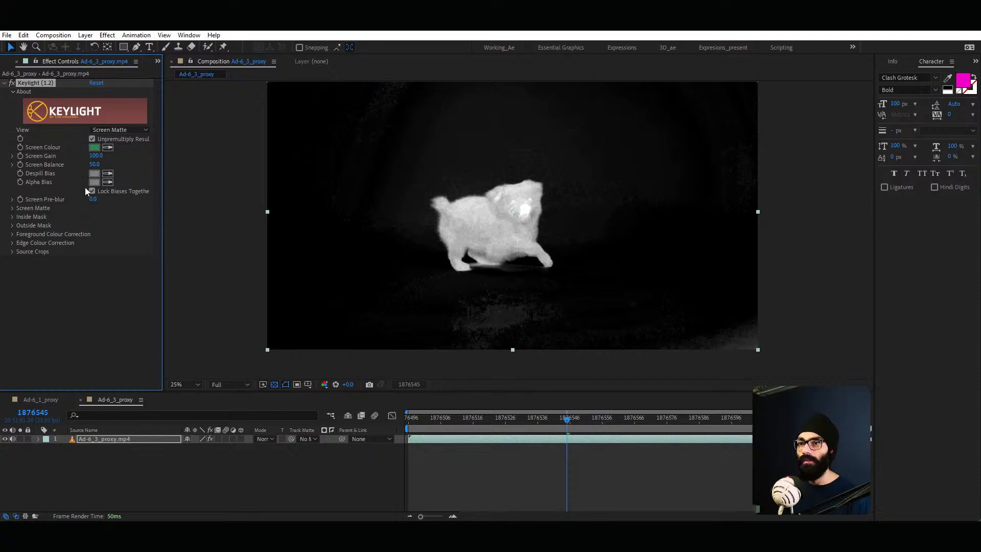
click(12, 208)
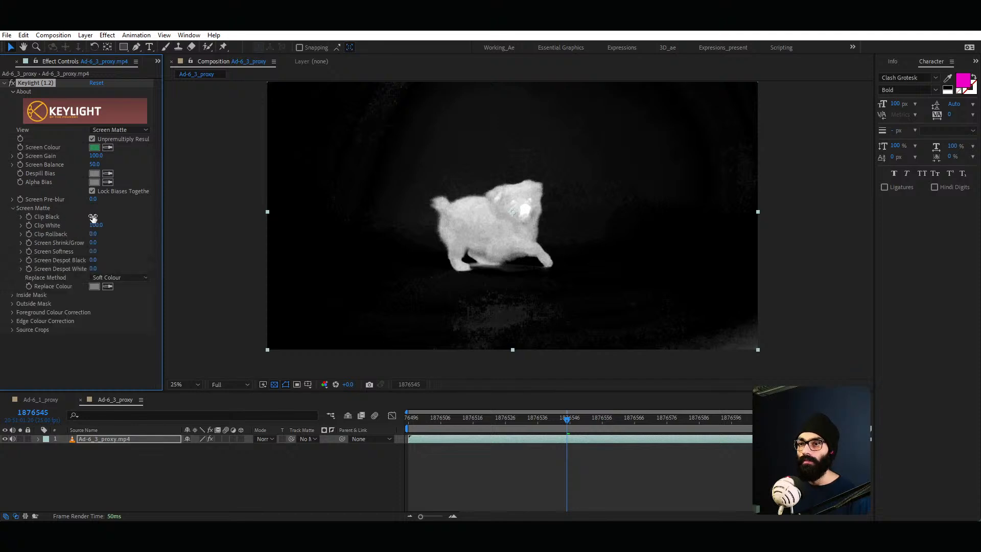
drag(93, 216, 96, 258)
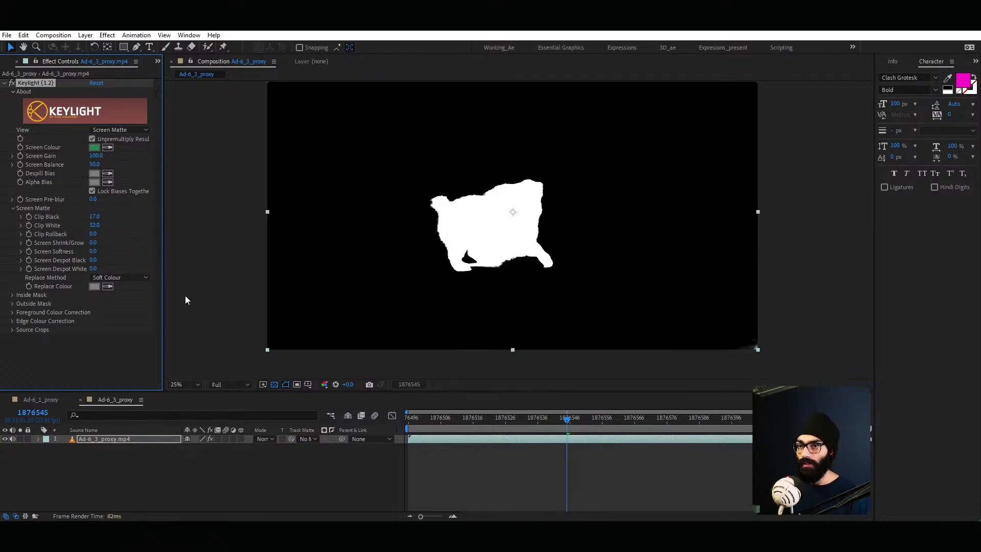
Step: Return Keylight to the Final Result view, inspect the puppy's fur edges up close, and go to frame 1876533
click(126, 130)
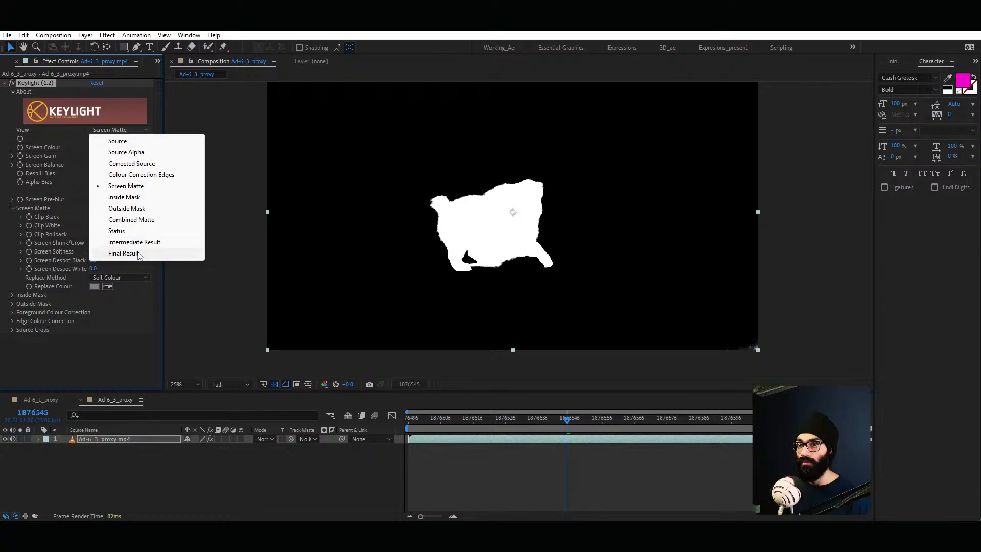
click(123, 254)
scroll(604, 262, up, 2)
scroll(502, 214, up, 2)
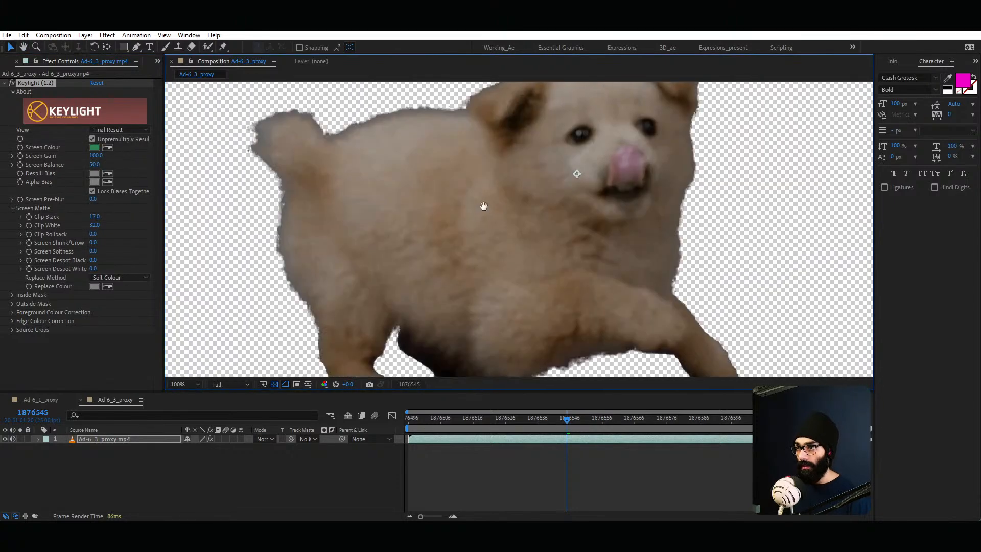
scroll(482, 204, down, 2)
scroll(454, 171, up, 2)
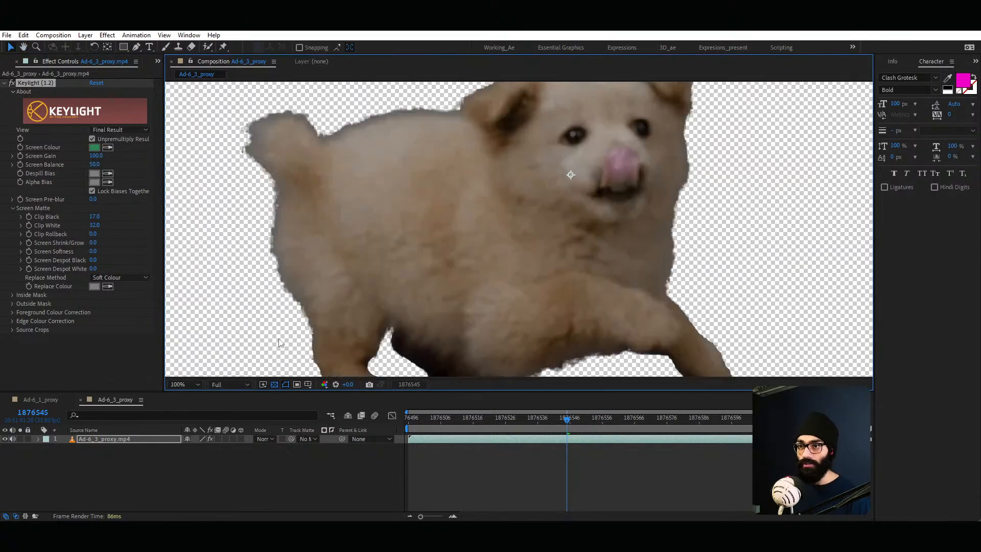
drag(565, 420, 526, 422)
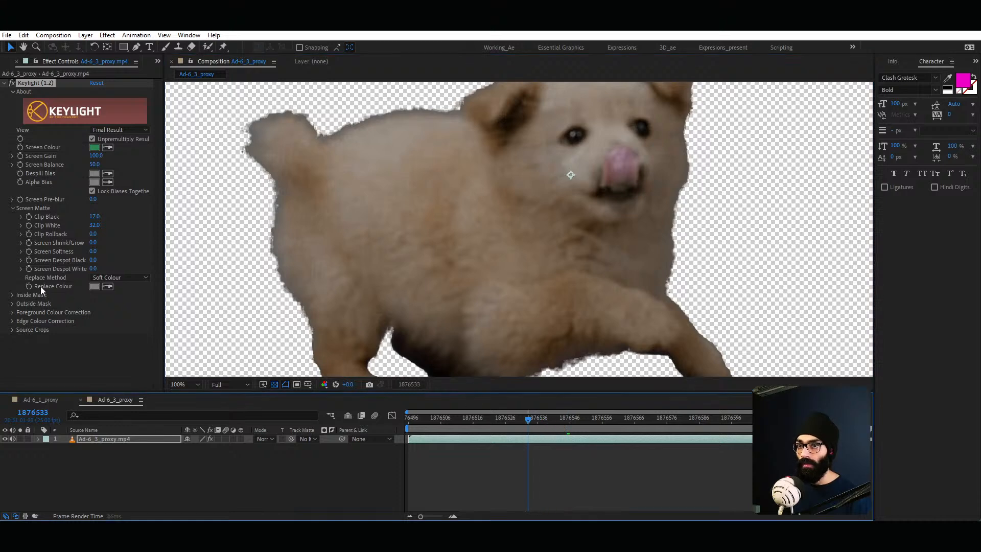
Step: Compare the Source, Hard Colour and Soft Colour replace methods on the puppy's edges and settle on Hard Colour
click(117, 277)
click(118, 299)
scroll(562, 284, down, 2)
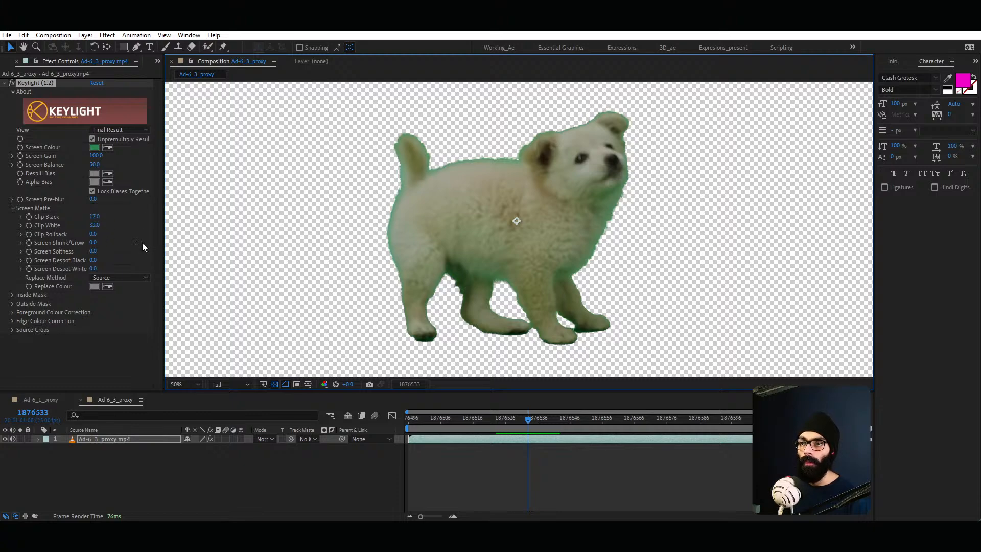
click(130, 278)
click(134, 311)
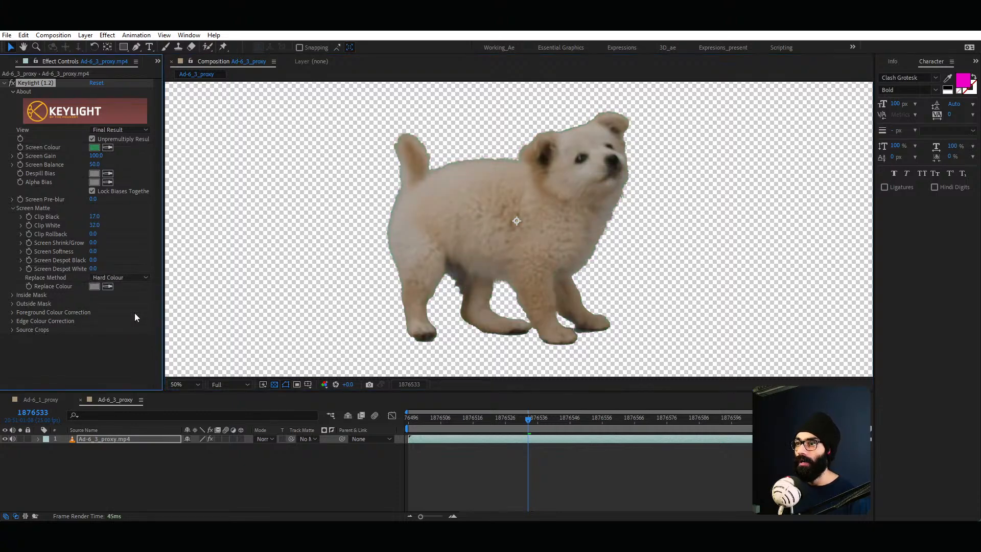
click(128, 276)
click(123, 322)
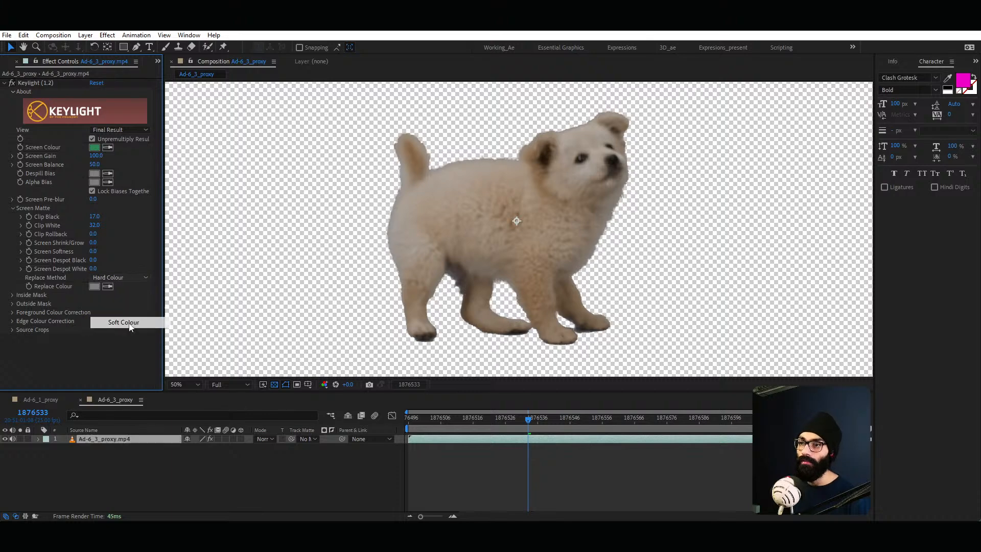
click(132, 277)
click(136, 312)
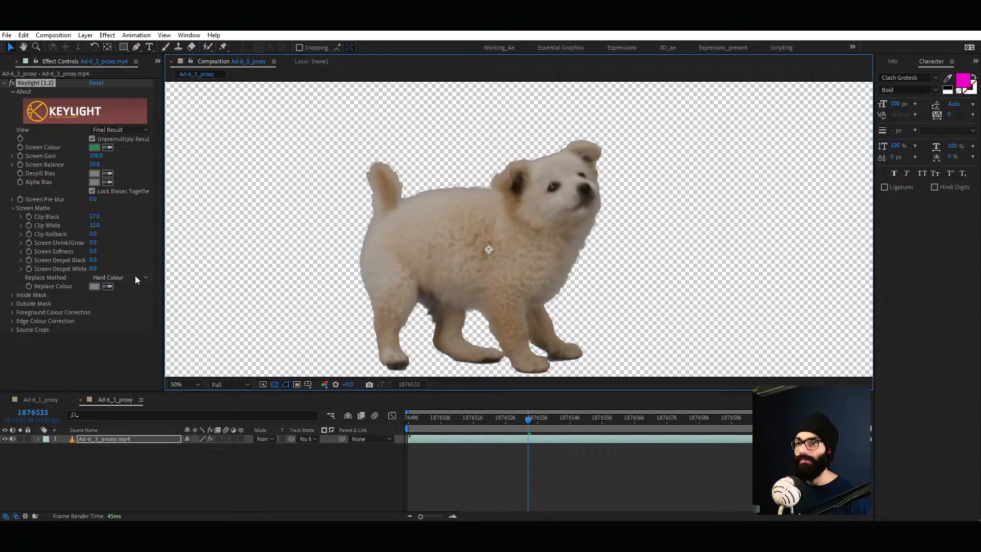
Step: Open the Fusion page in DaVinci Resolve, return to After Effects, and look over Keylight's Edge Colour Correction settings
key(alt+Tab)
key(alt+Tab)
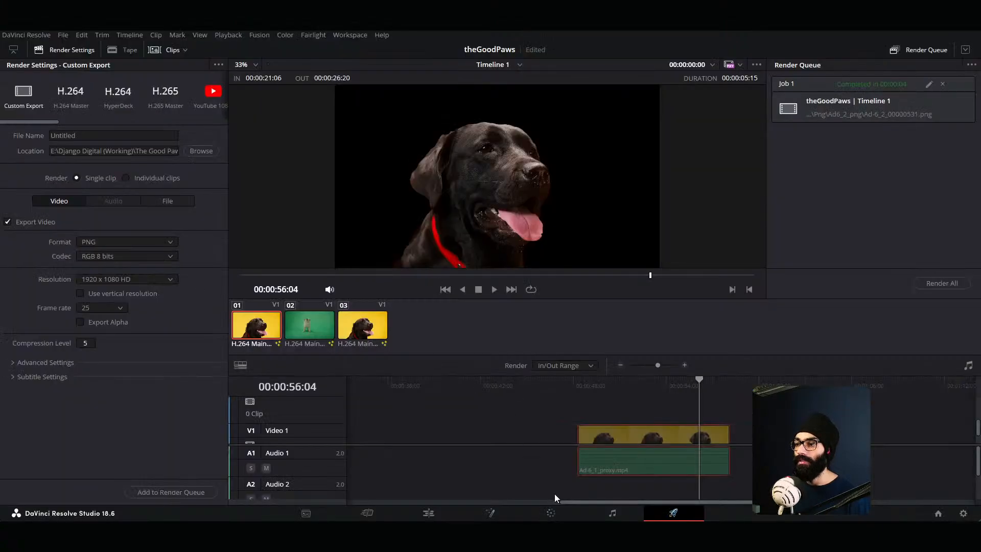
click(503, 513)
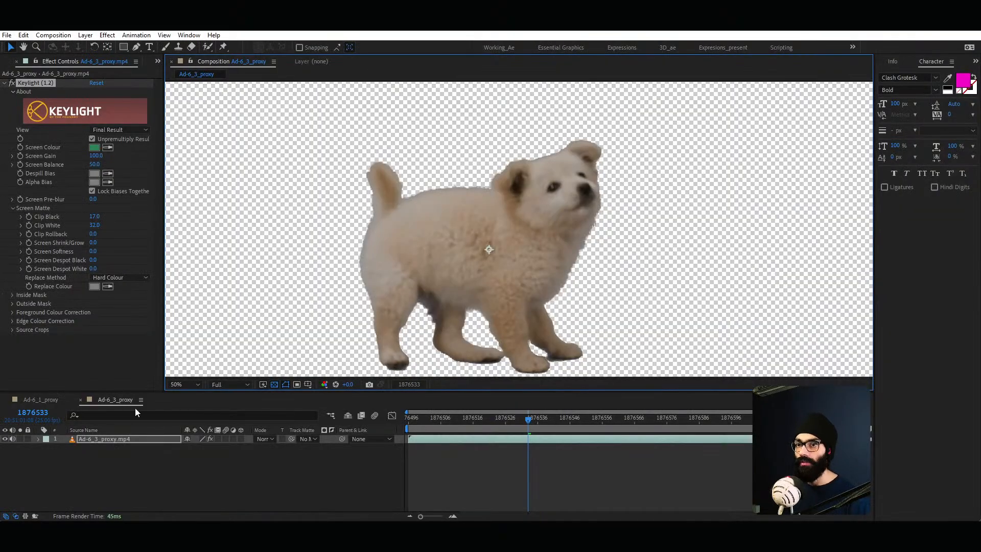
click(12, 322)
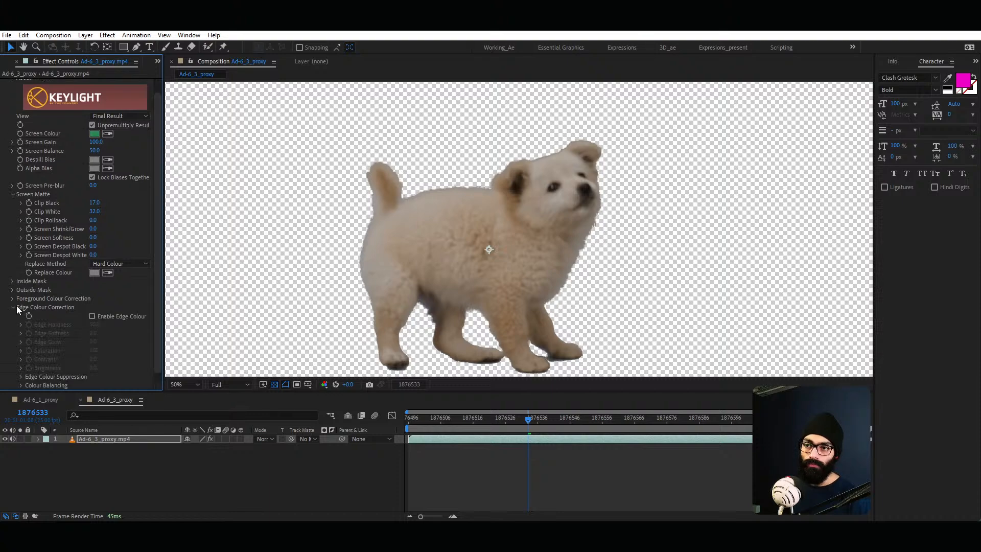
click(12, 307)
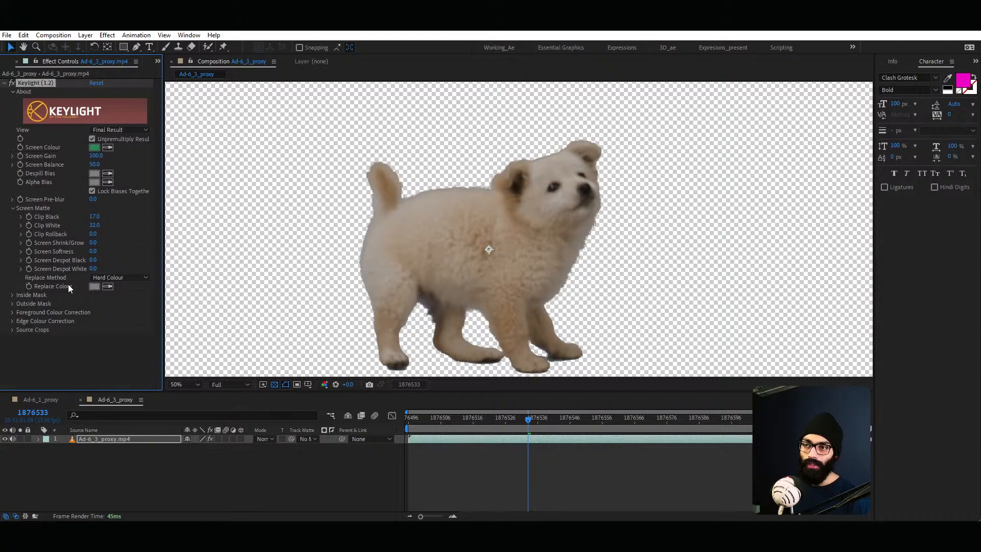
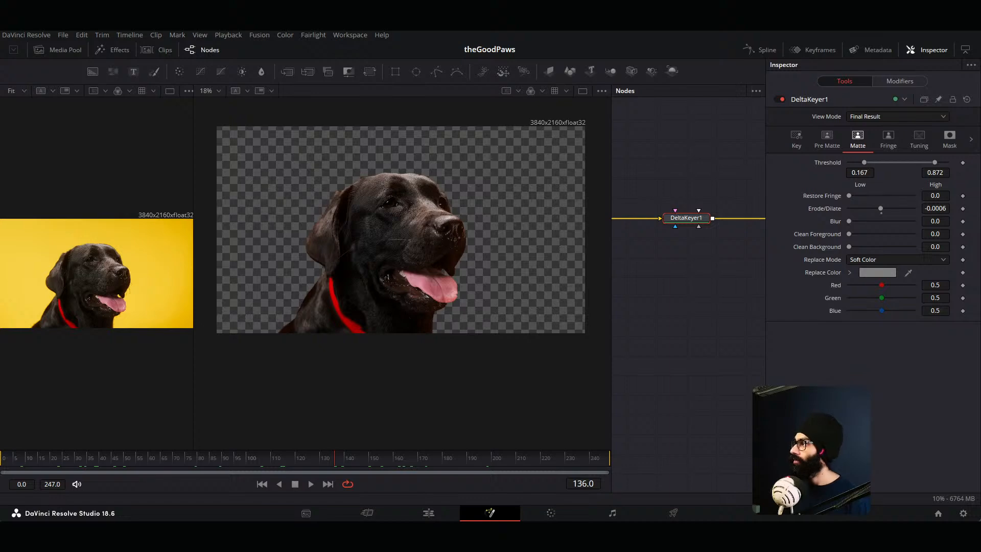
Step: Switch from DaVinci Resolve to After Effects and, at frame 1876506, set the puppy's Screen Gain to 117 and Screen Balance to 34
key(alt+Tab)
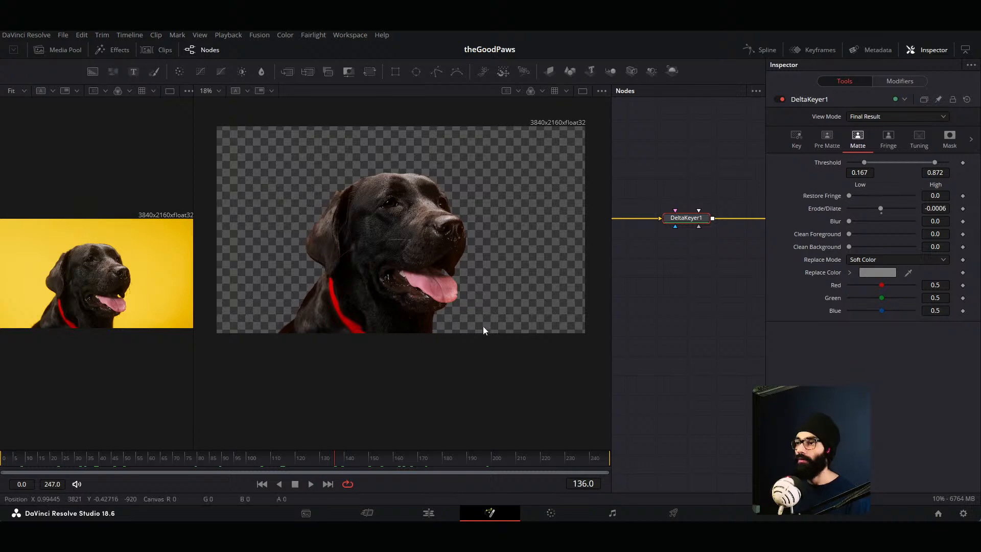
key(alt+Tab)
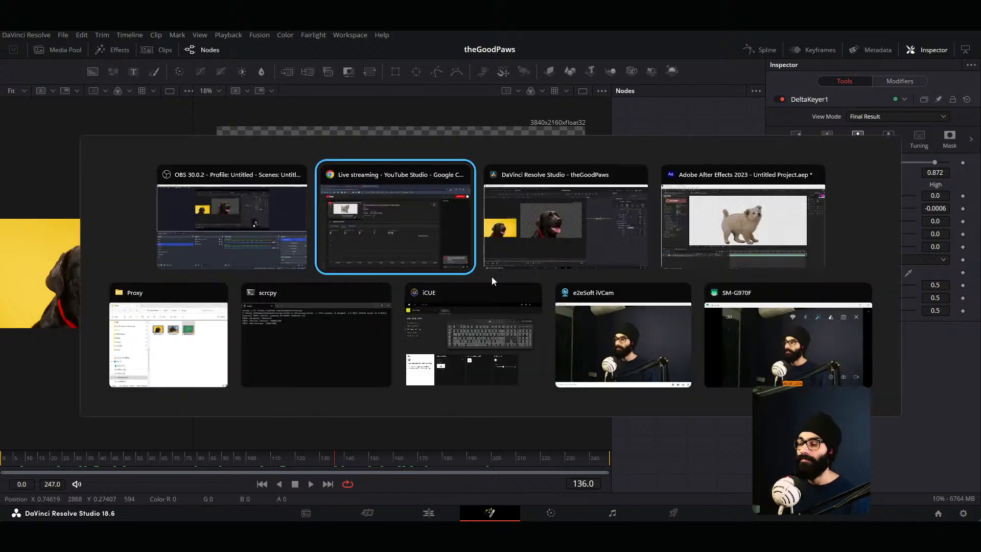
click(710, 238)
drag(527, 419, 442, 439)
scroll(483, 154, up, 3)
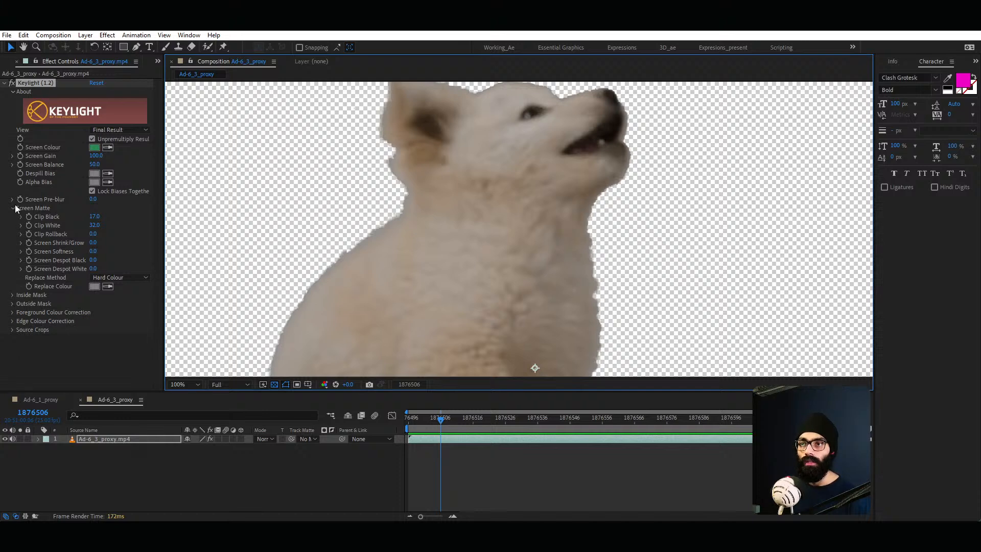
mouse_move(94, 159)
mouse_down()
mouse_move(85, 156)
mouse_move(103, 158)
mouse_move(92, 174)
mouse_up()
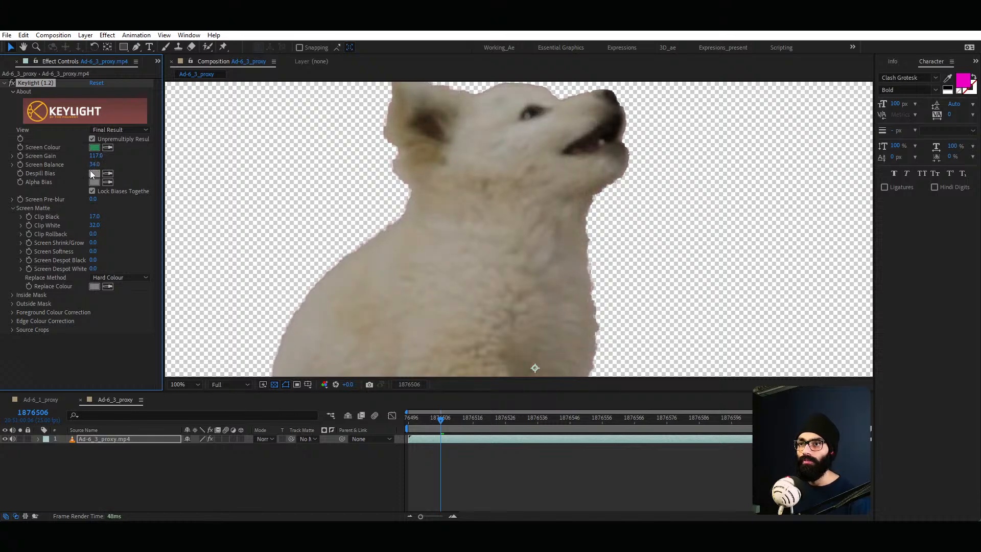
Step: In the Ad-6_1_proxy composition, set Keylight's Screen Balance to 0 at frame 115048 and inspect the black dog's collar
click(48, 399)
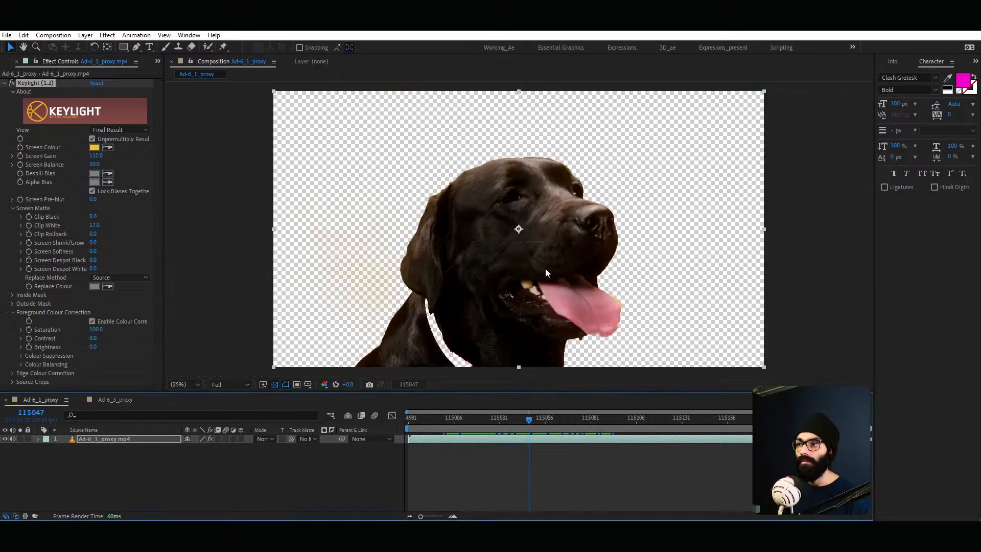
key(Page_Down)
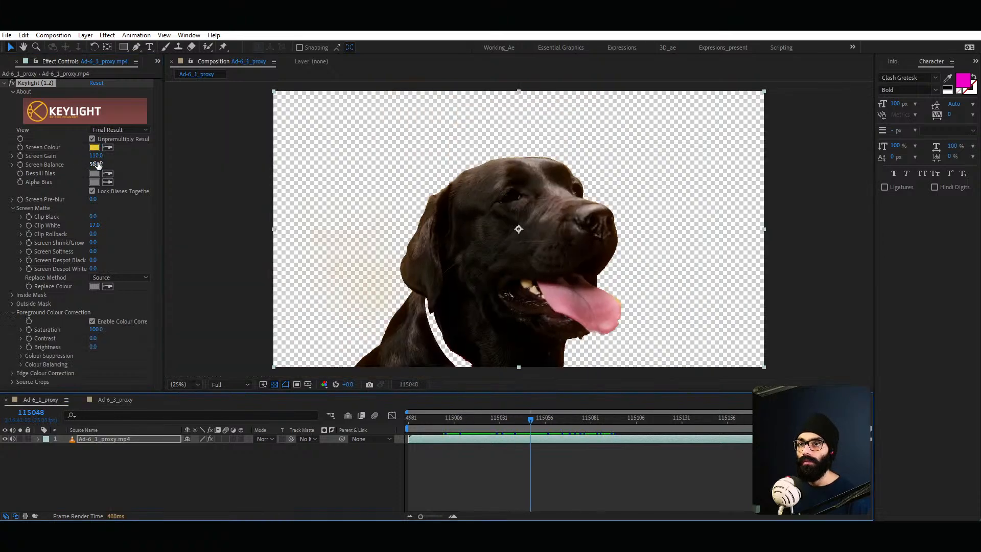
click(95, 164)
text(0)
key(Return)
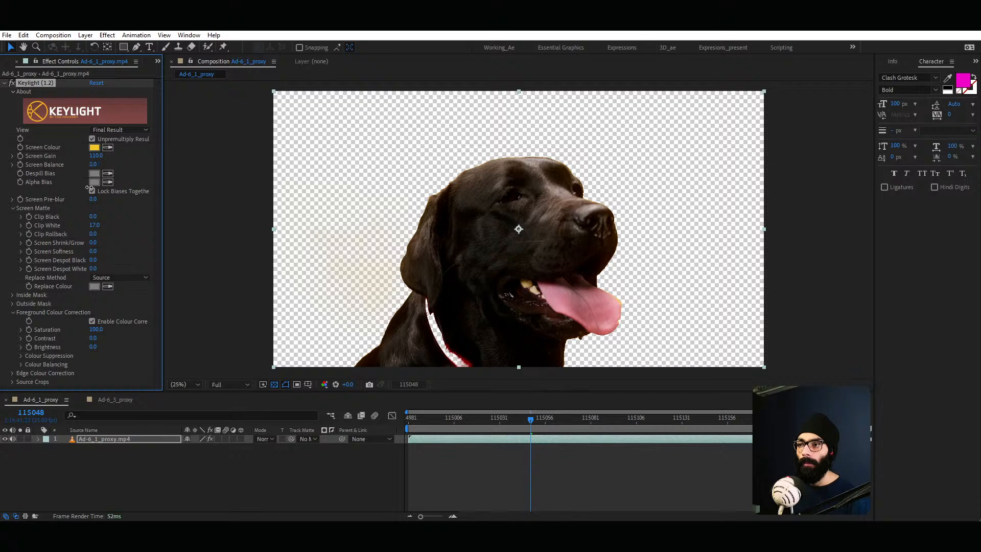
scroll(478, 244, up, 2)
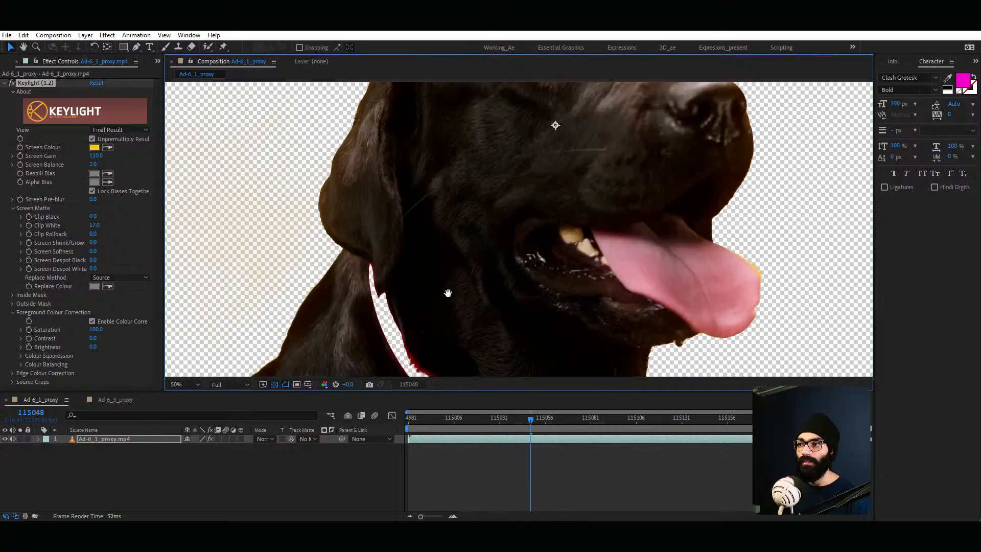
drag(448, 293, 485, 253)
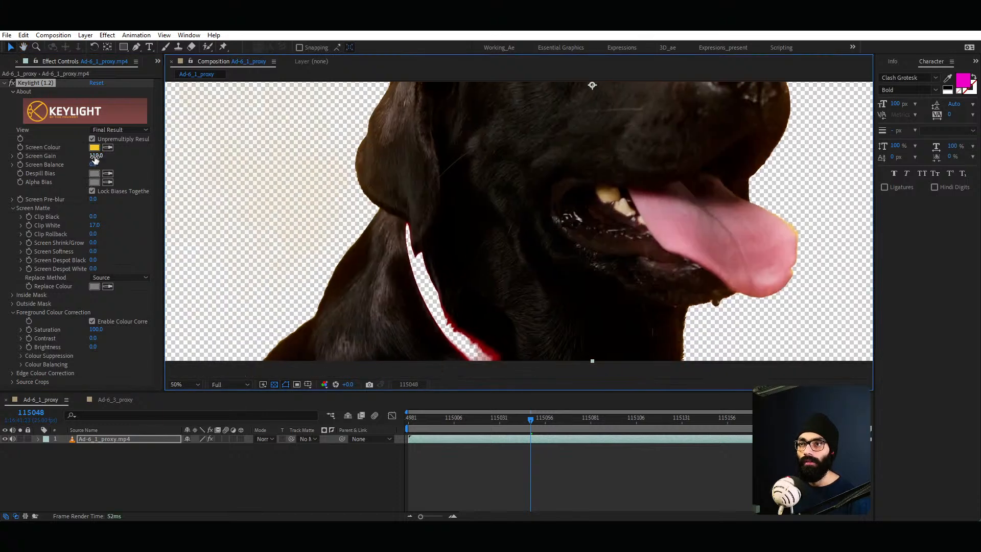
Step: Set the black dog's Screen Gain to 90 and check the key across the whole frame
drag(95, 159, 104, 175)
scroll(591, 225, down, 4)
scroll(532, 250, up, 2)
middle_drag(539, 219, 495, 225)
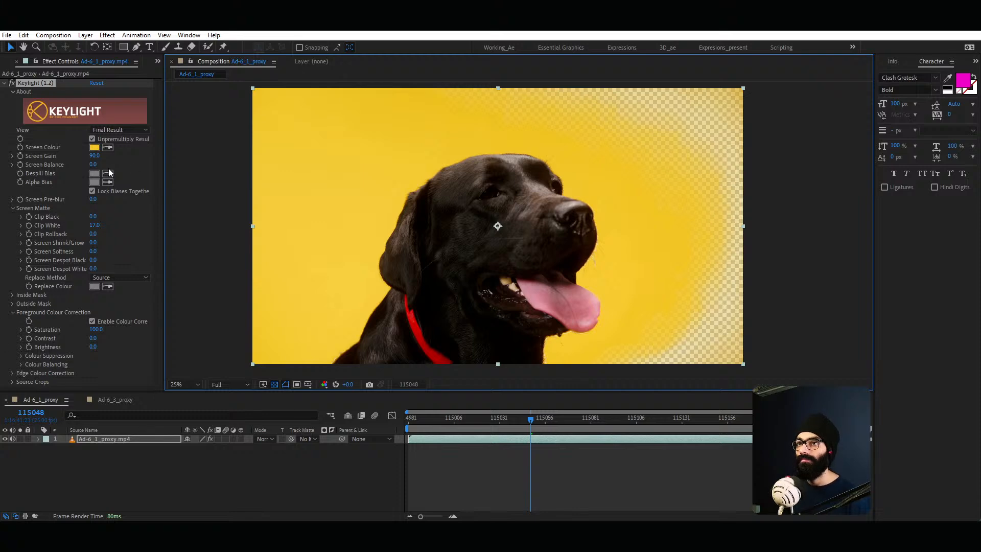
Step: Compare with the Delta Keyer result of the black dog in DaVinci Resolve and return to After Effects
key(alt+Tab)
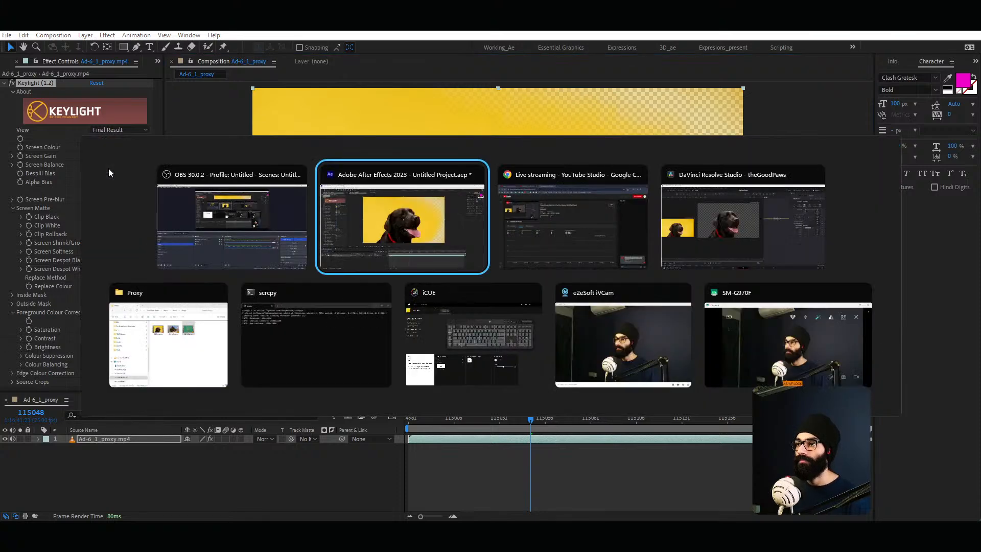
click(692, 164)
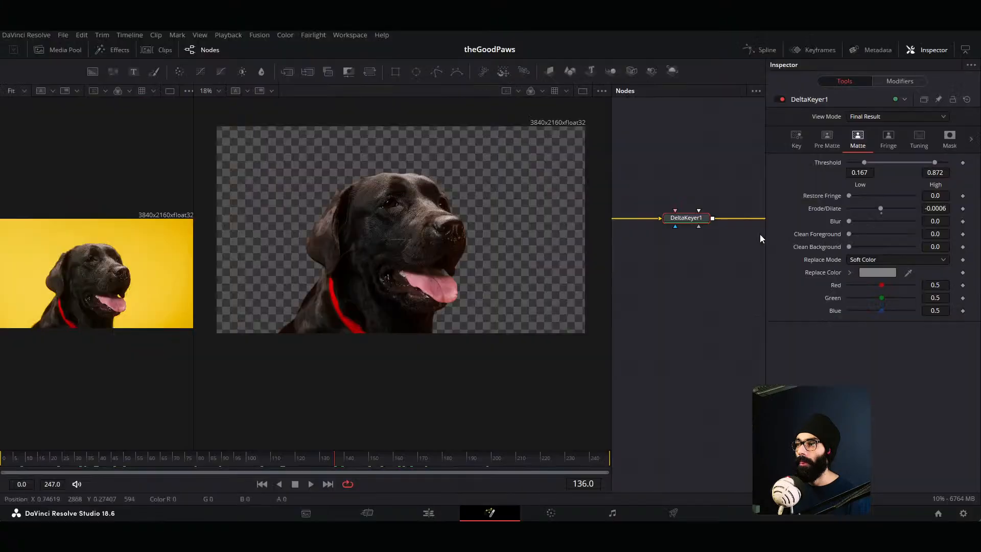
key(alt+Tab)
click(557, 244)
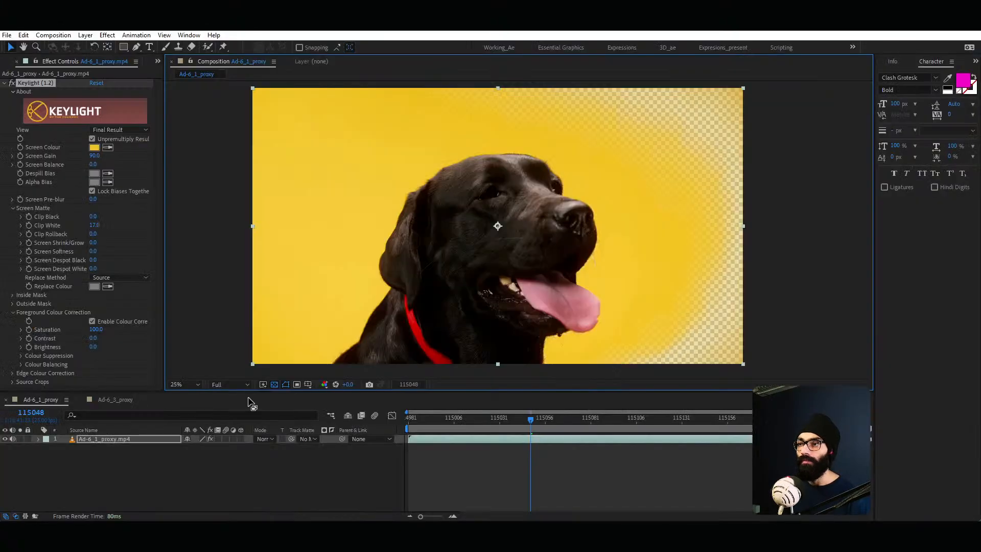
Step: In the Ad-6_3_proxy composition, examine the puppy's Keylight result on neighbouring frames, both up close around the belly and across the whole frame
click(120, 401)
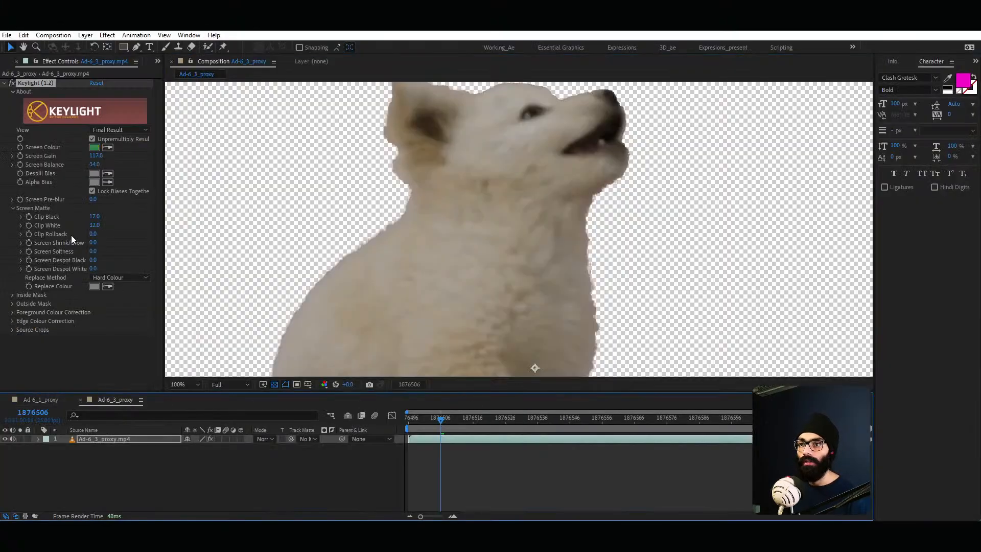
scroll(436, 285, down, 4)
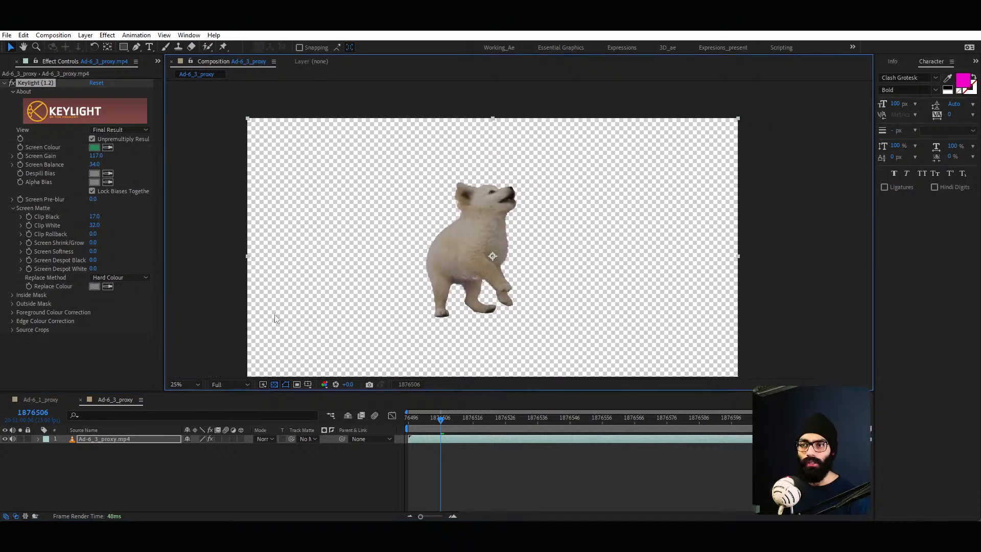
key(period)
key(period)
mouse_move(446, 424)
mouse_down()
mouse_move(529, 425)
mouse_move(457, 427)
mouse_up()
scroll(427, 337, up, 2)
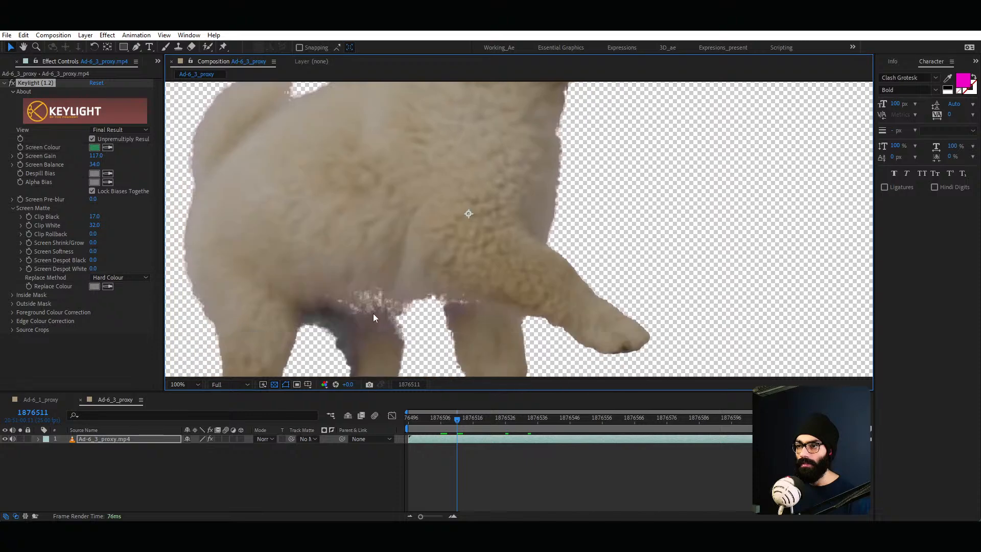
click(434, 418)
drag(431, 419, 444, 420)
scroll(493, 224, down, 3)
middle_drag(512, 230, 491, 255)
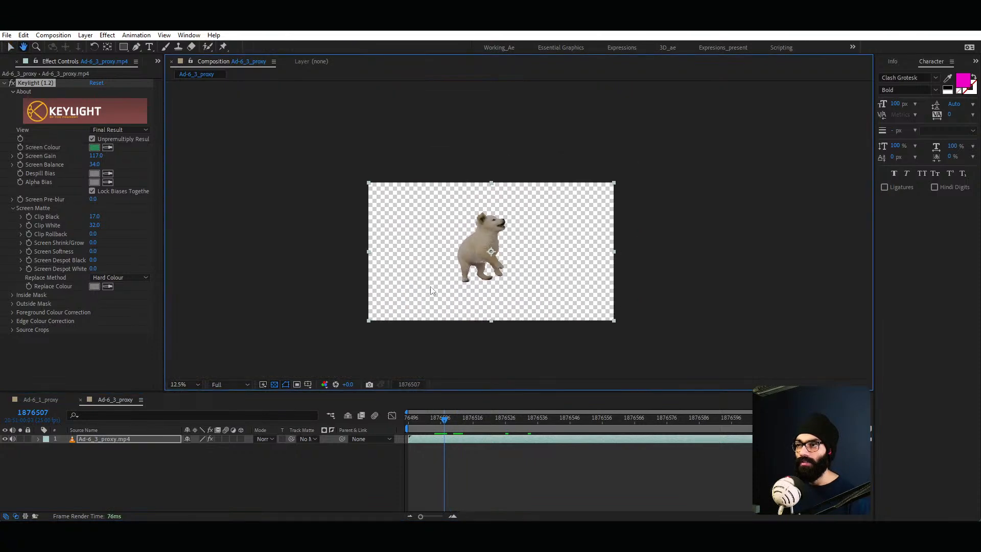
click(535, 284)
key(shift+slash)
Step: Switch to DaVinci Resolve, add the Ad-6_3_proxy clip after the last clip in Timeline 1, and set the playhead to 00:01:17:07
key(alt+Tab)
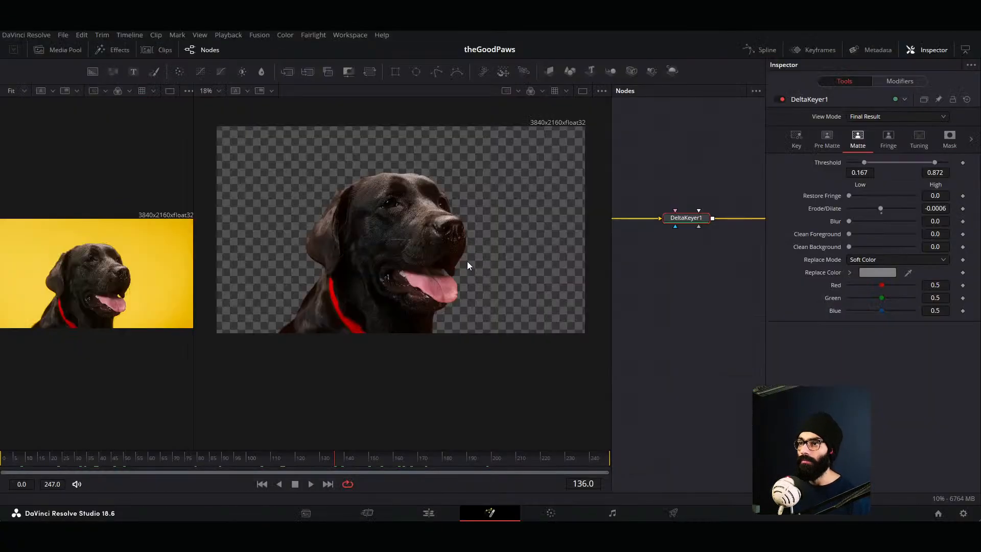
drag(610, 435, 449, 429)
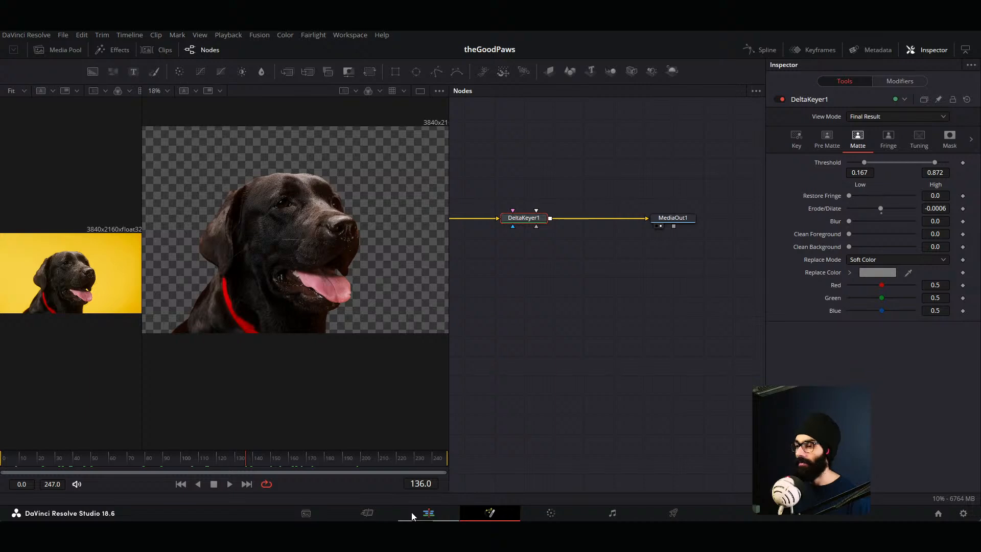
click(429, 513)
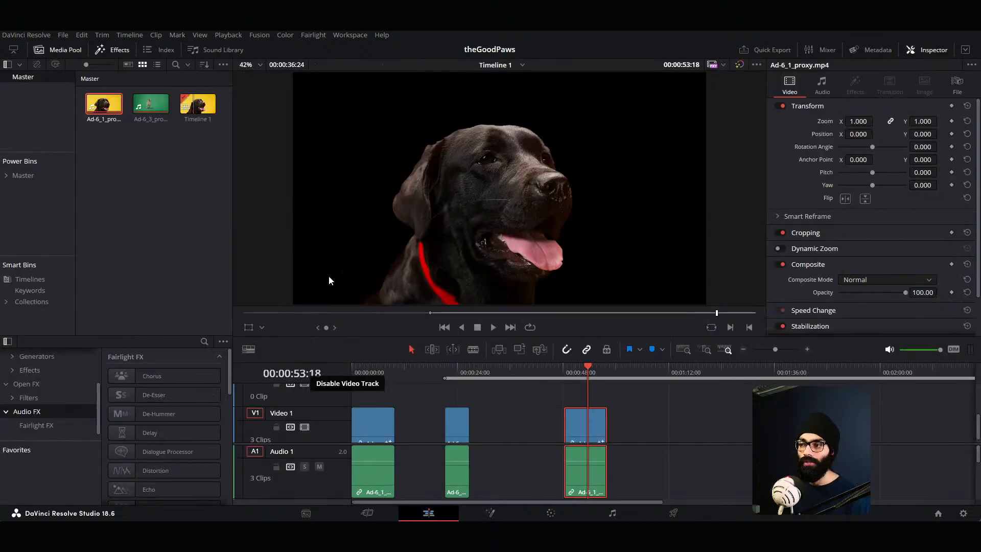
drag(150, 103, 678, 446)
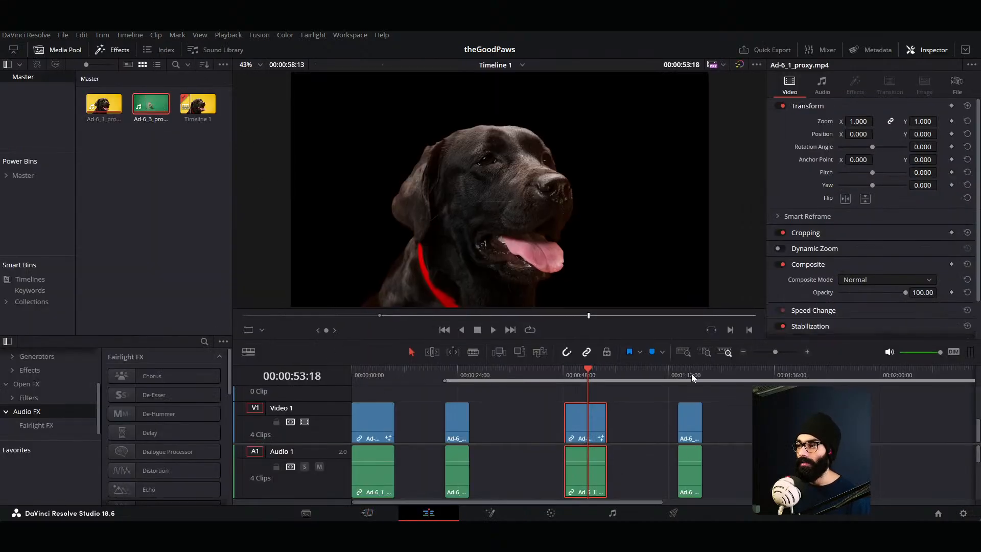
click(691, 373)
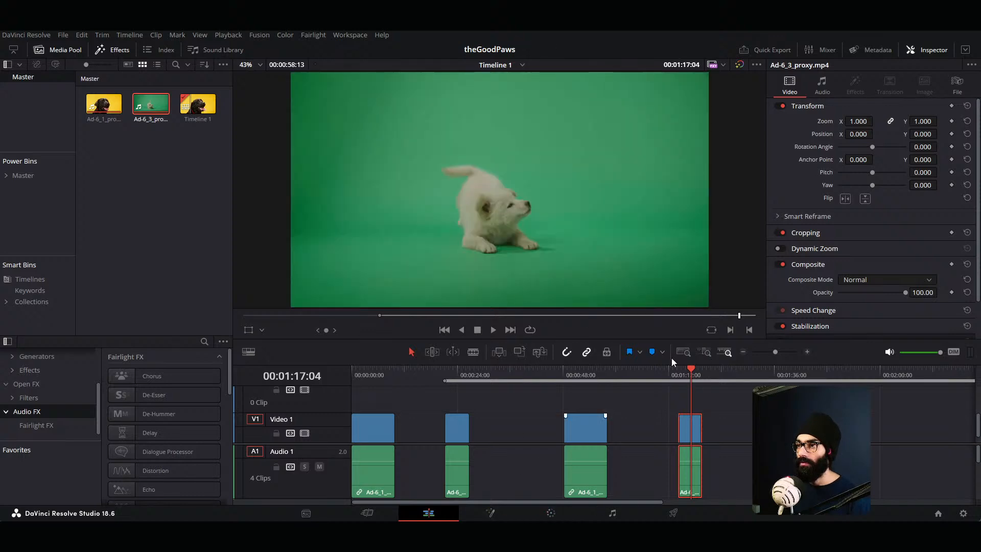
drag(678, 373, 689, 374)
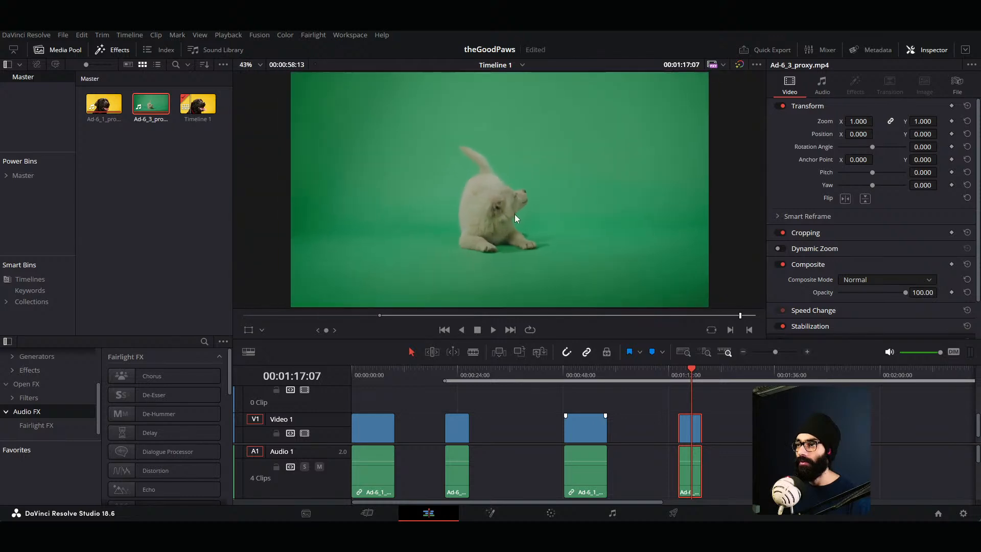
Step: Open the puppy clip in Fusion and show MediaIn1 in the first viewer
click(500, 517)
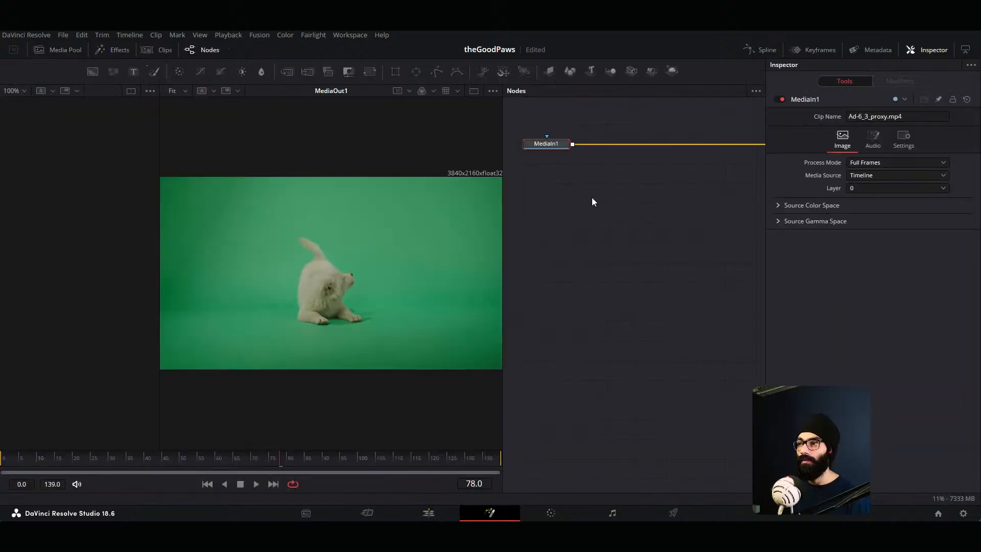
key(1)
middle_drag(685, 283, 646, 267)
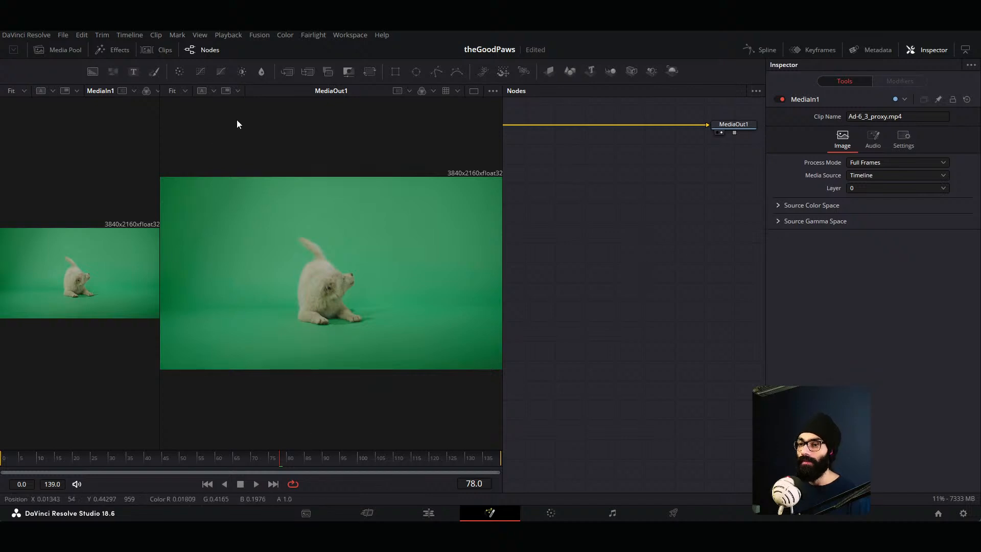
Step: Find the Delta Keyer tool, insert it between MediaIn1 and MediaOut1, and leave more room for the viewers than for the nodes
click(119, 50)
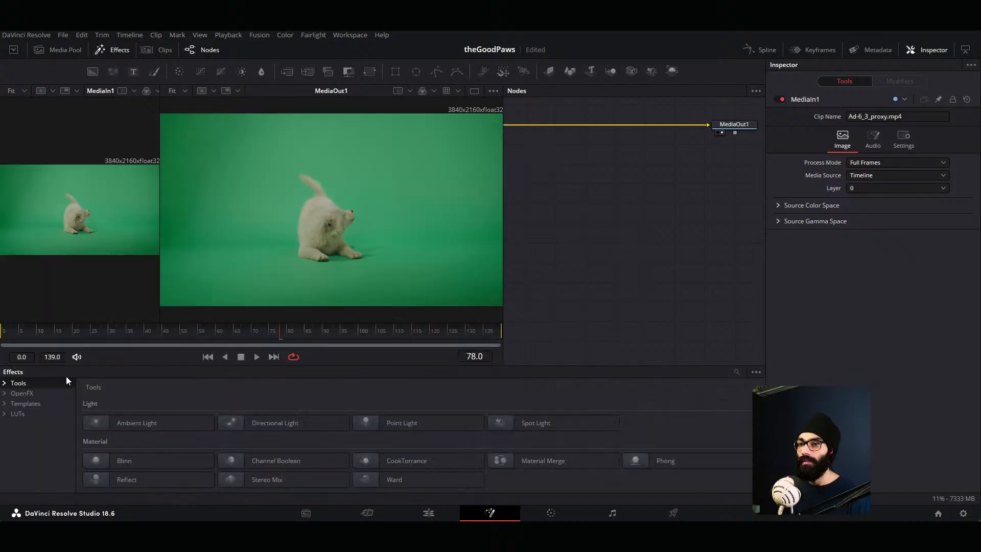
click(736, 371)
text(delta)
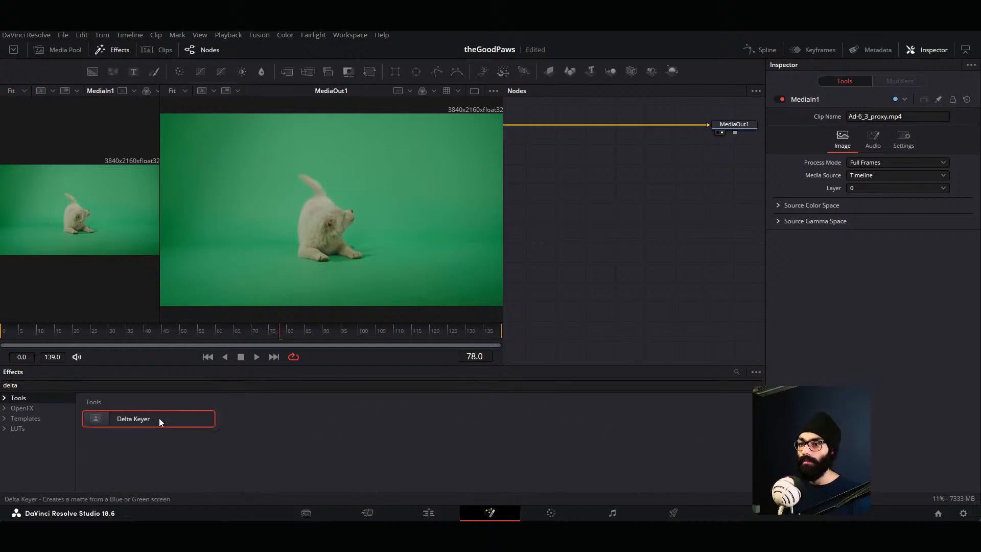
drag(158, 418, 617, 128)
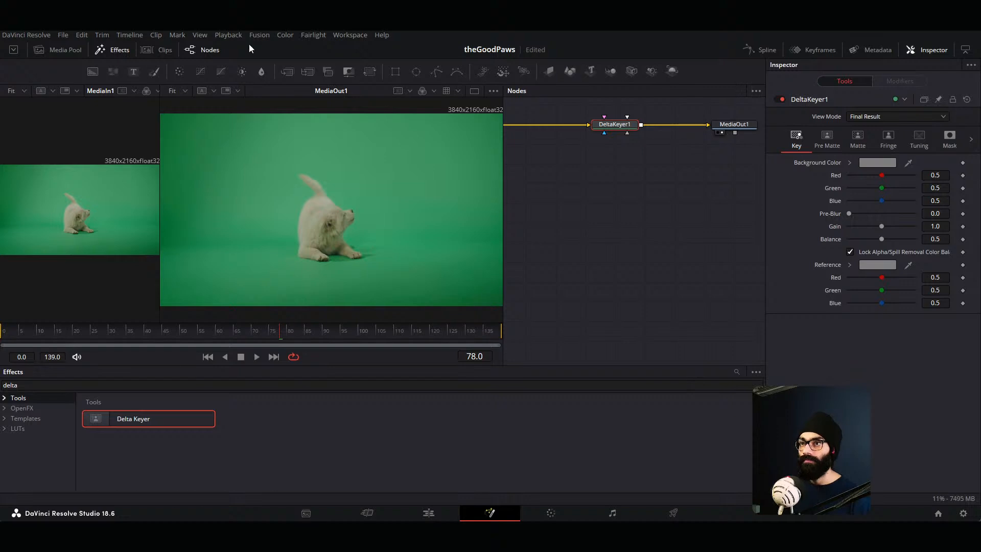
click(118, 50)
drag(502, 265, 449, 276)
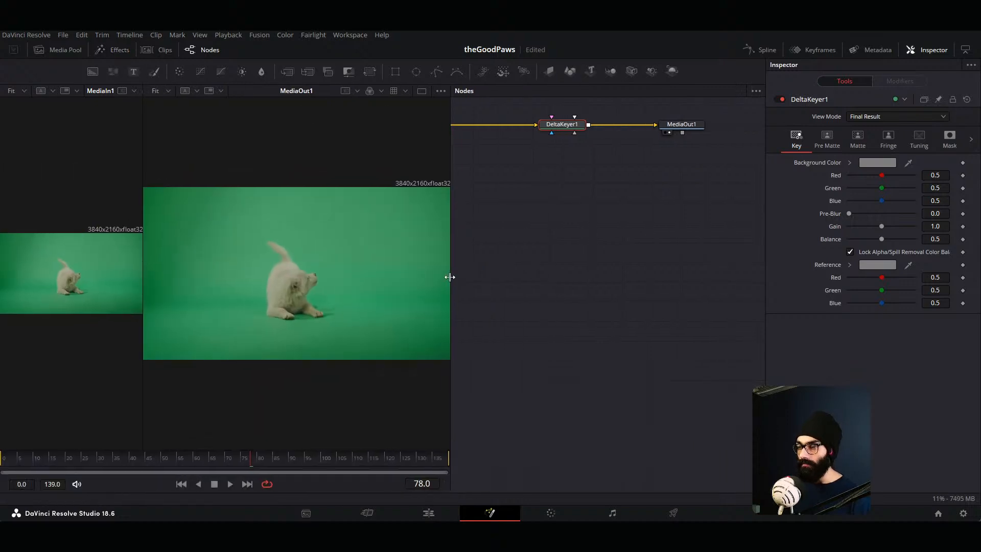
key(ctrl+f)
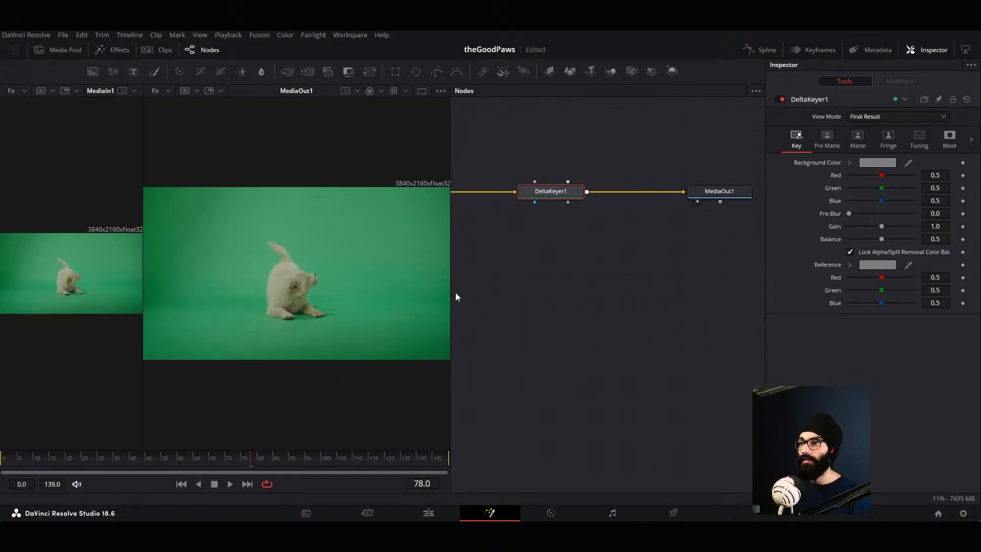
drag(450, 292, 541, 292)
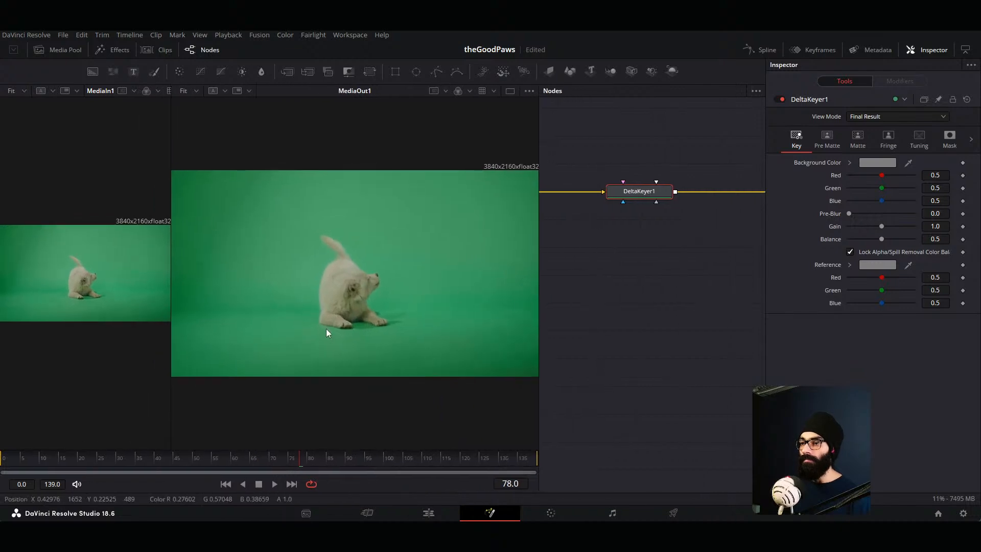
Step: Sample the green backdrop beside the puppy (#459968) as the Delta Keyer's background color and check the key up close
click(892, 162)
click(415, 275)
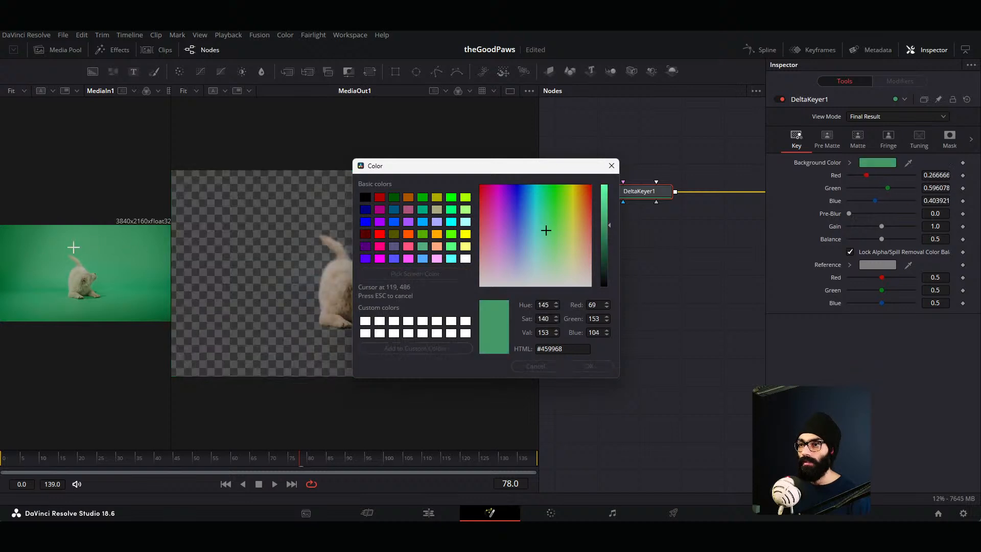
click(93, 249)
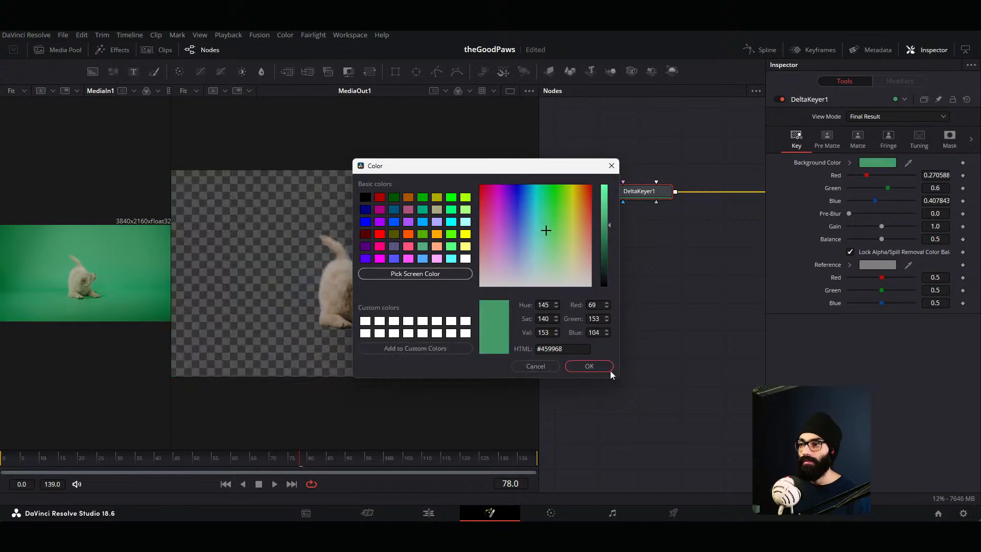
click(589, 366)
ctrl+scroll(386, 275, down, 3)
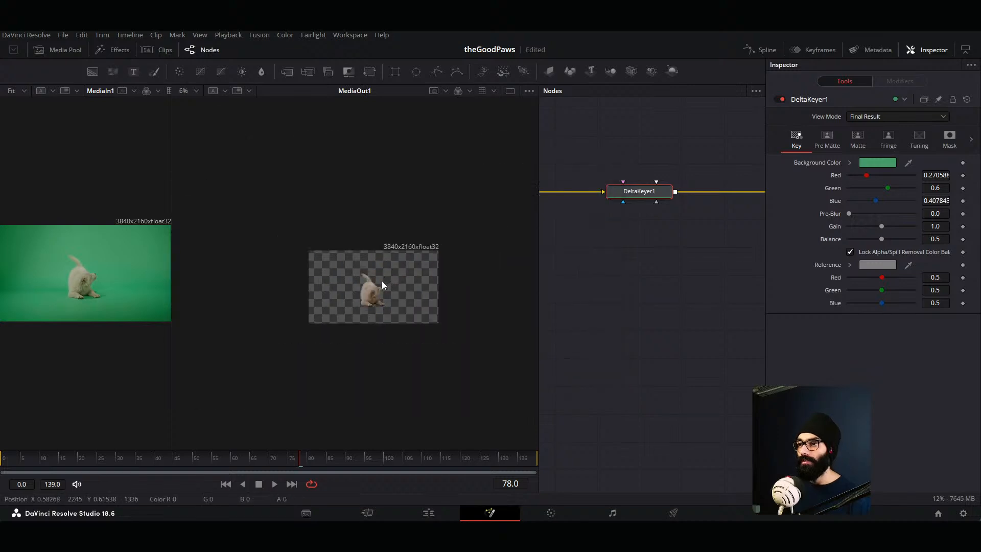
ctrl+scroll(375, 292, up, 6)
ctrl+scroll(349, 287, up, 4)
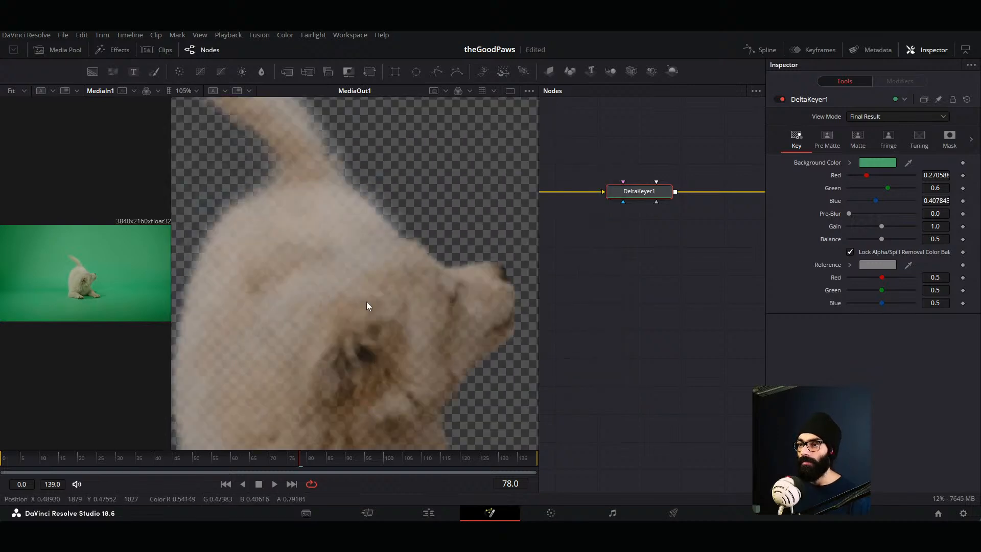
Step: At frame 54, set the matte threshold to 0.217 low and 0.222 high while viewing the matte, and return to the final result
ctrl+scroll(379, 414, down, 3)
drag(289, 463, 209, 466)
middle_drag(330, 329, 361, 282)
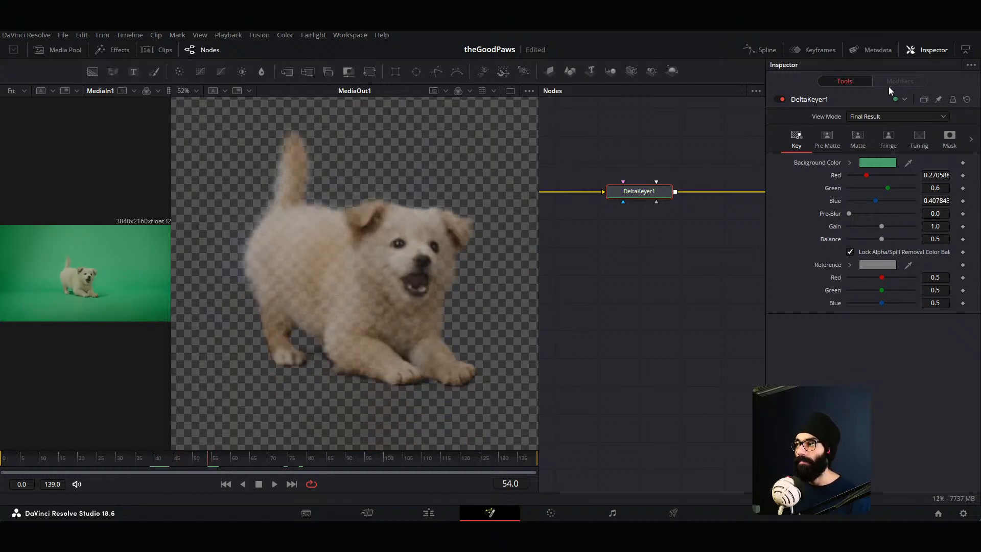
click(888, 117)
click(874, 141)
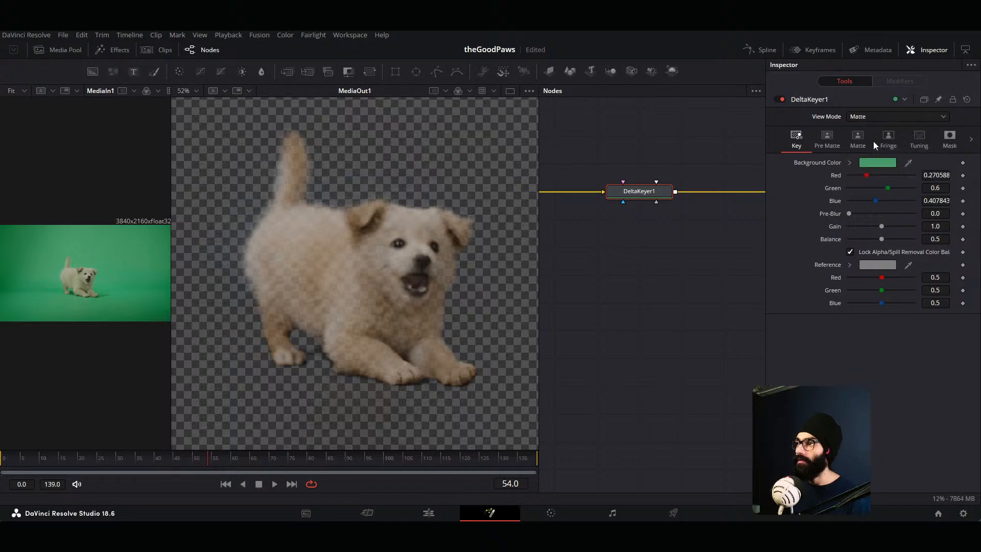
click(858, 139)
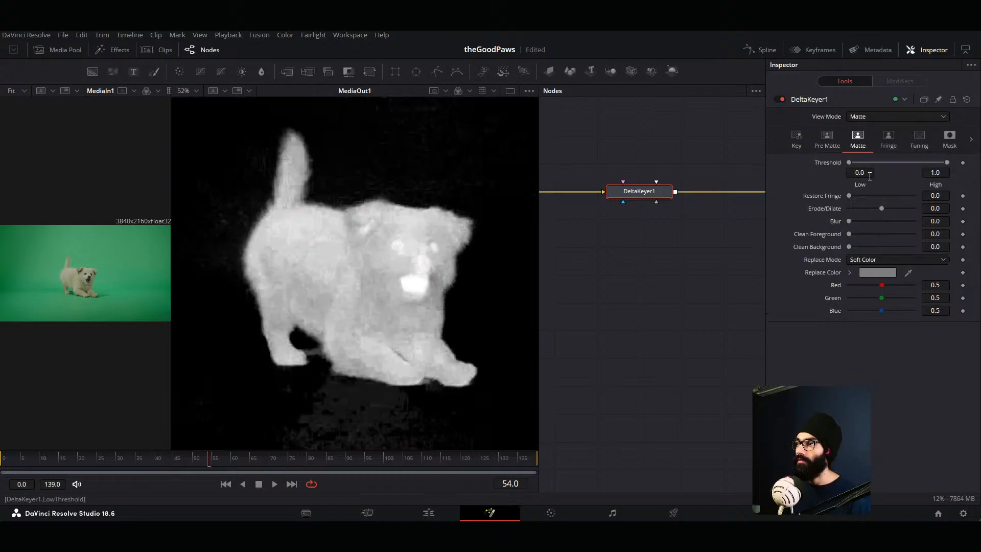
drag(850, 163, 870, 163)
drag(946, 163, 875, 164)
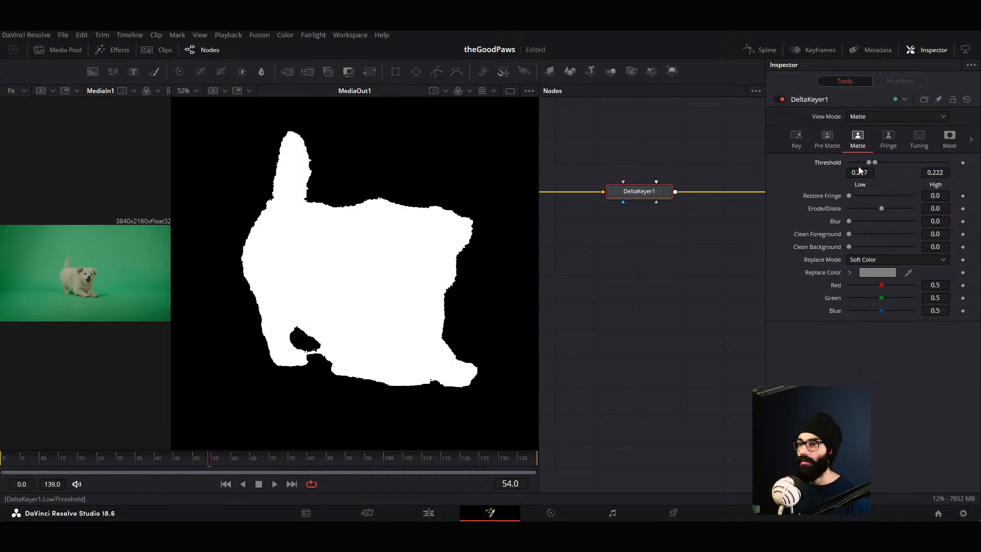
click(878, 120)
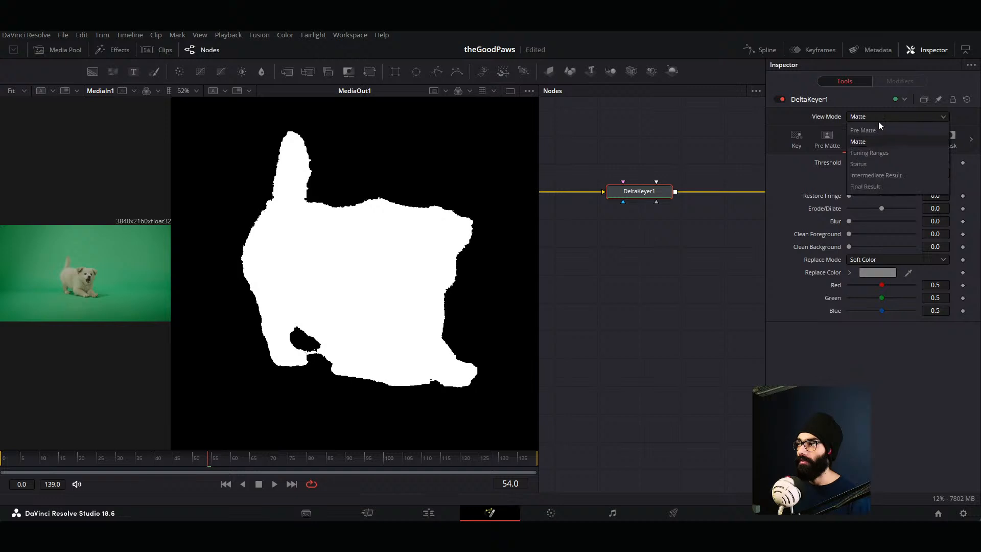
click(878, 187)
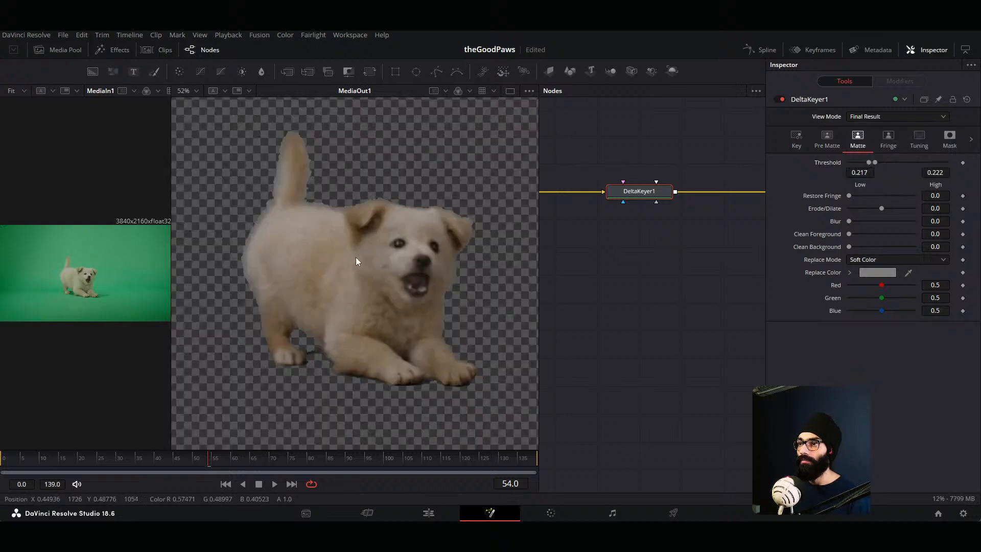
scroll(375, 278, up, 2)
scroll(375, 278, down, 3)
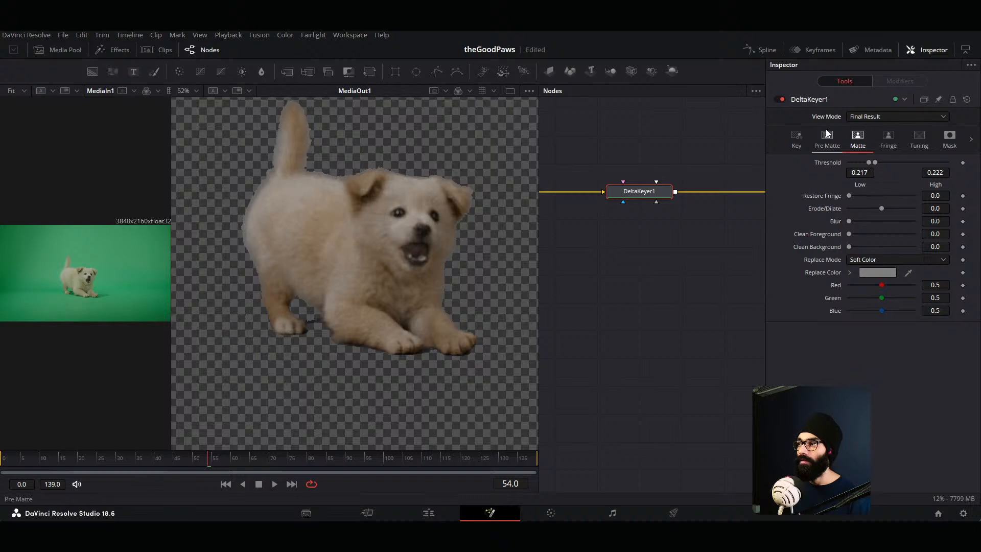
Step: Try different Reference red, green and blue values for the puppy's key and reset all three to 0.5
click(796, 146)
drag(881, 278, 880, 304)
double_click(834, 279)
double_click(835, 291)
double_click(833, 303)
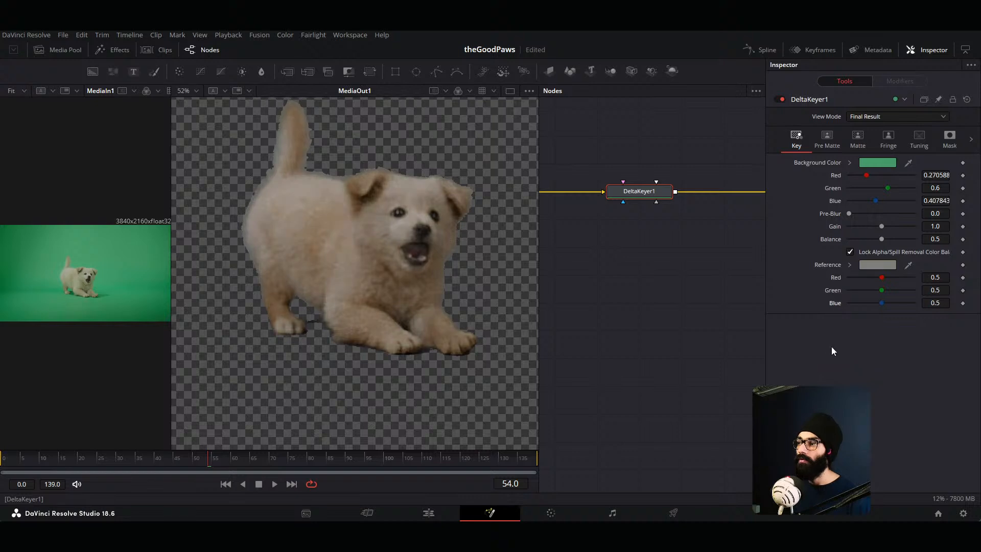
Step: Compare the Source, Hard Color and Soft Color replace modes on the puppy's matte and set Replace Mode to Hard Color
click(863, 145)
click(882, 260)
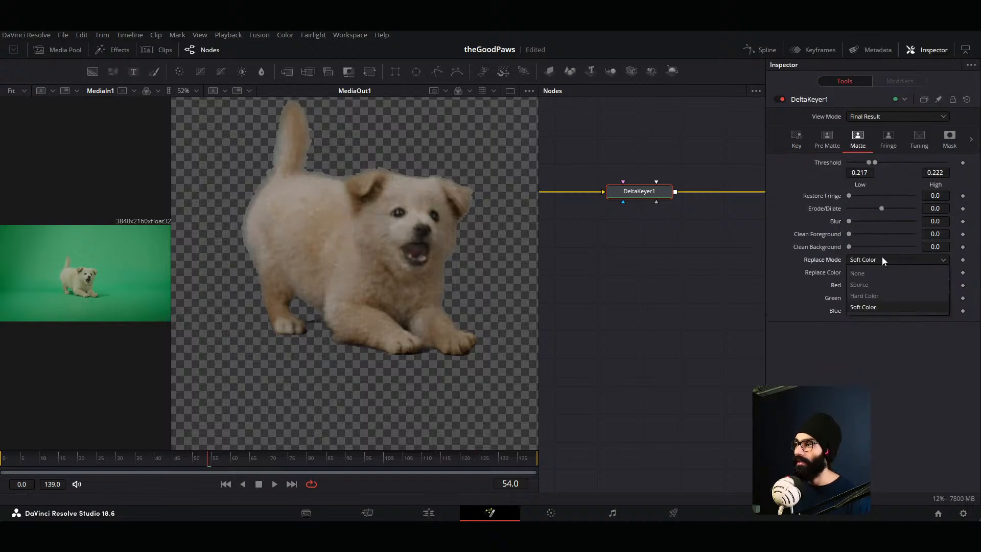
click(875, 287)
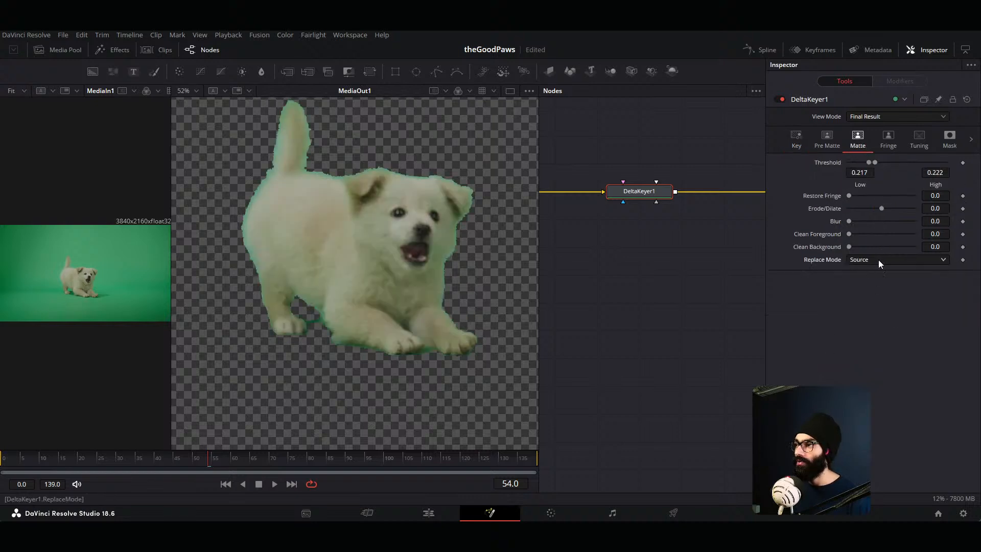
click(879, 259)
click(877, 299)
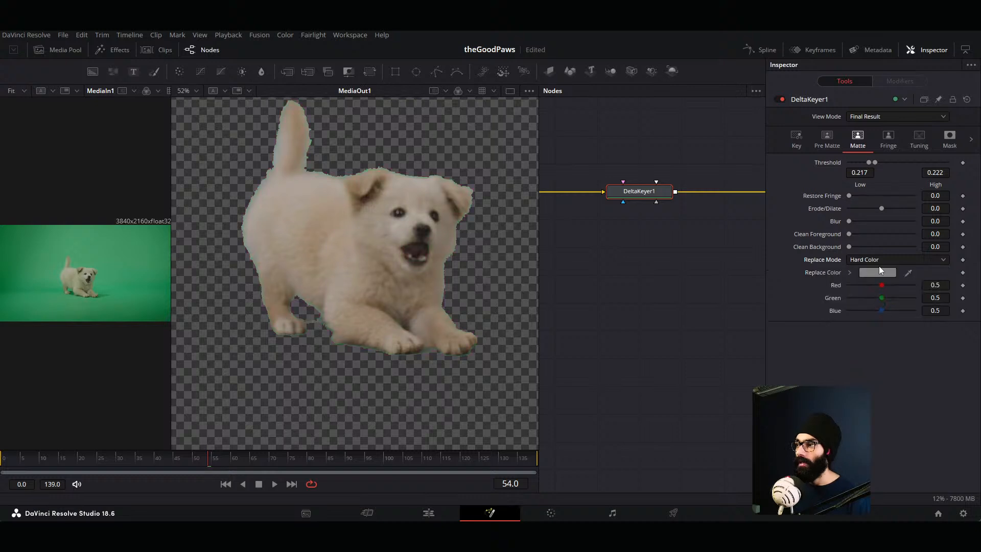
click(879, 260)
click(881, 306)
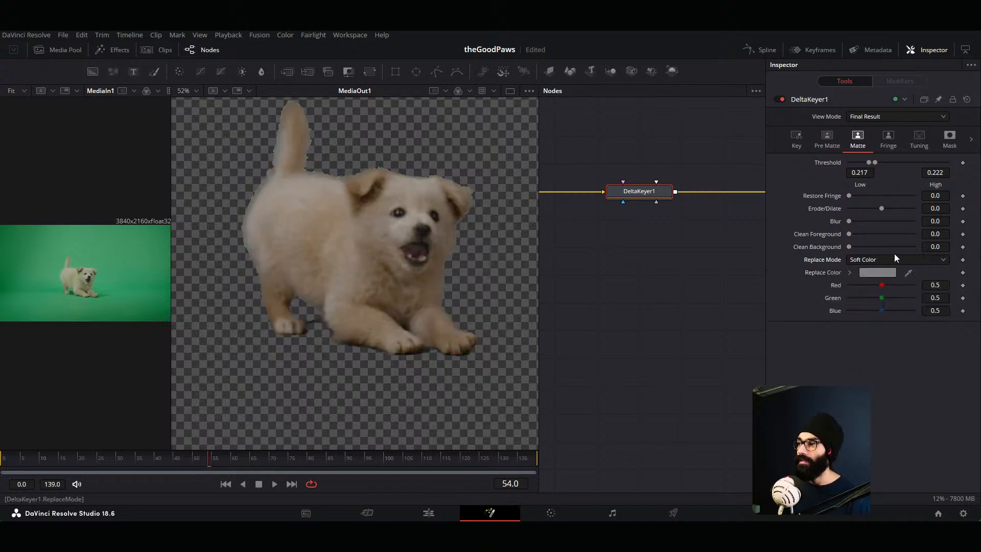
click(893, 259)
click(879, 297)
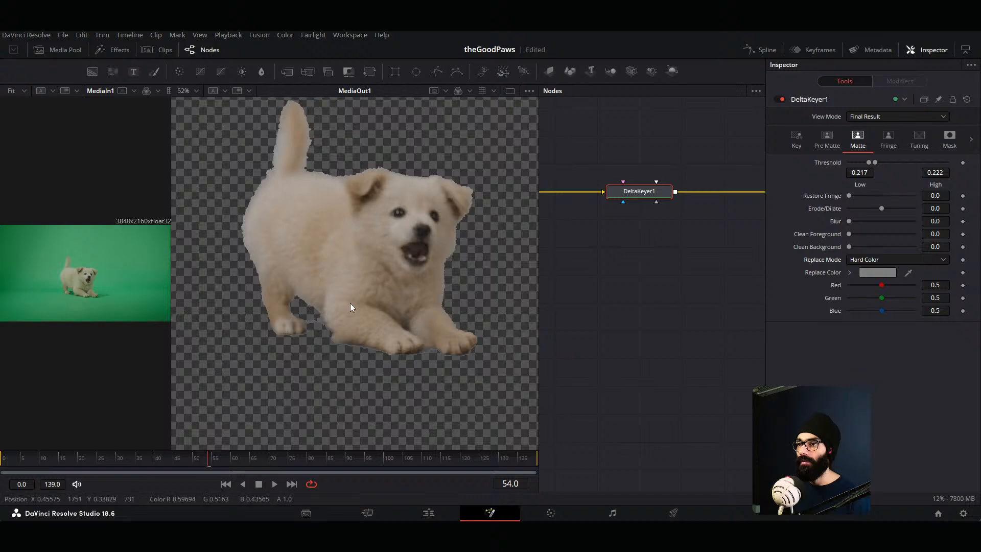
Step: Compare the puppy's matte once more with Replace Mode on Soft Color and return it to Hard Color
click(895, 260)
click(885, 307)
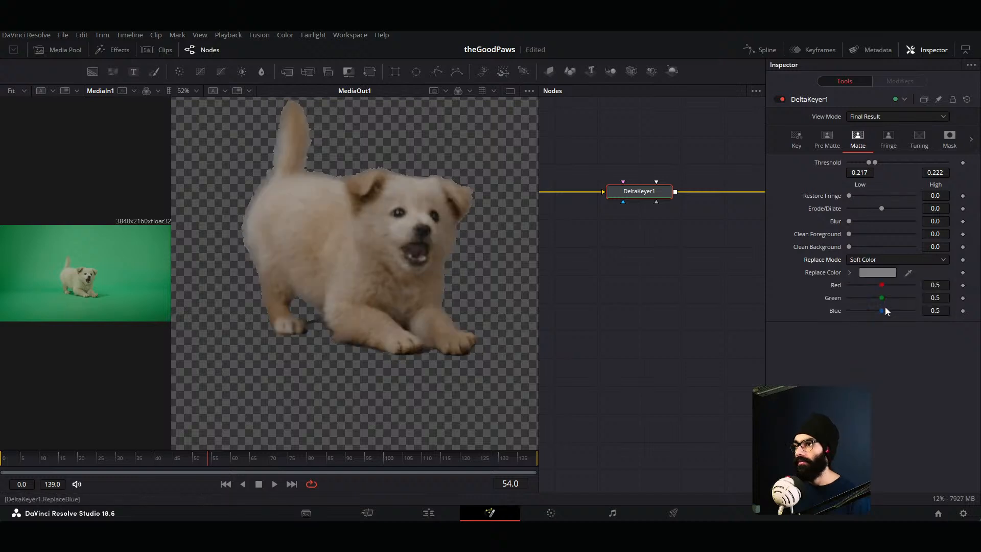
click(887, 259)
click(879, 297)
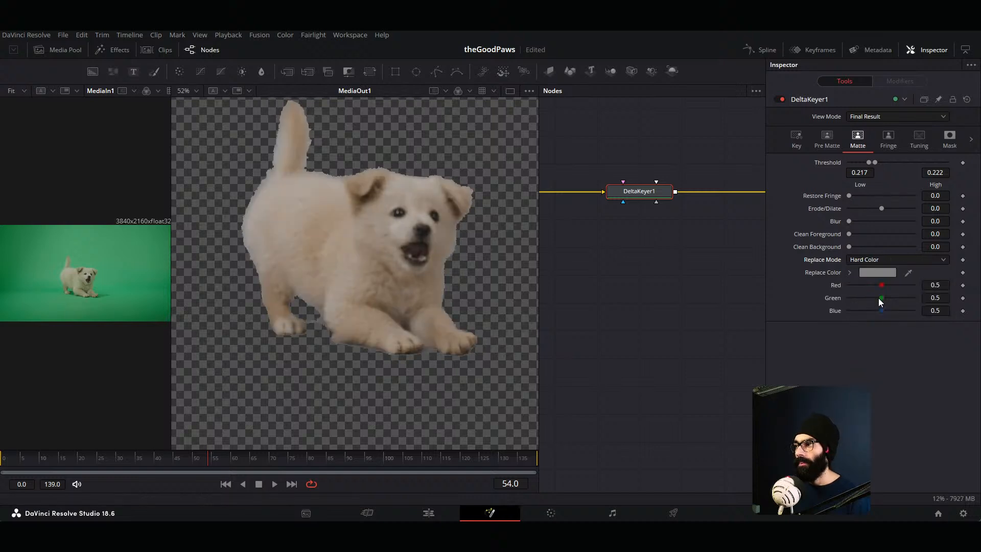
Step: Tint the matte's replace color by setting its green to 0.512 and blue to 0.551, keeping red at 0.5
drag(882, 286, 884, 310)
double_click(832, 285)
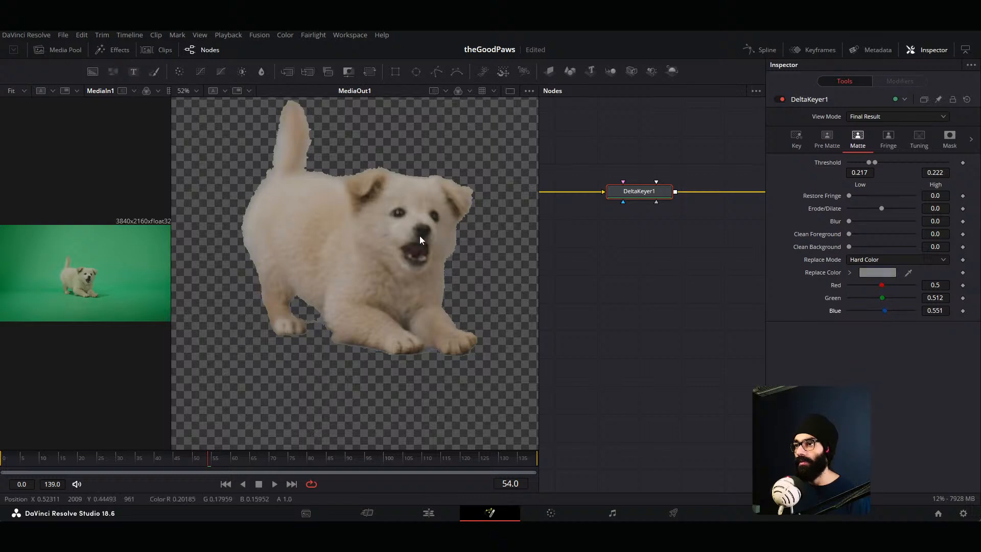
scroll(419, 235, up, 3)
scroll(421, 234, down, 1)
double_click(835, 313)
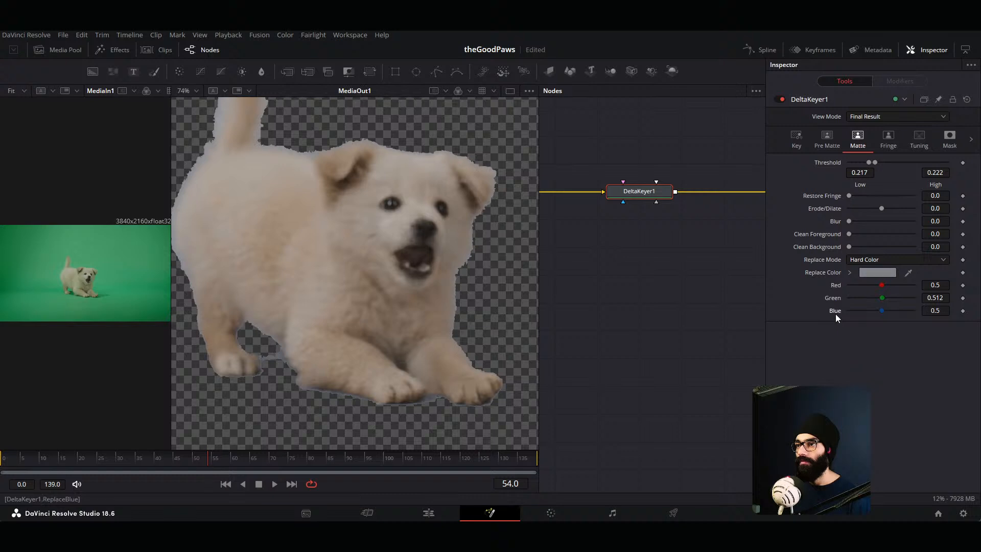
key(ctrl+z)
scroll(404, 262, down, 2)
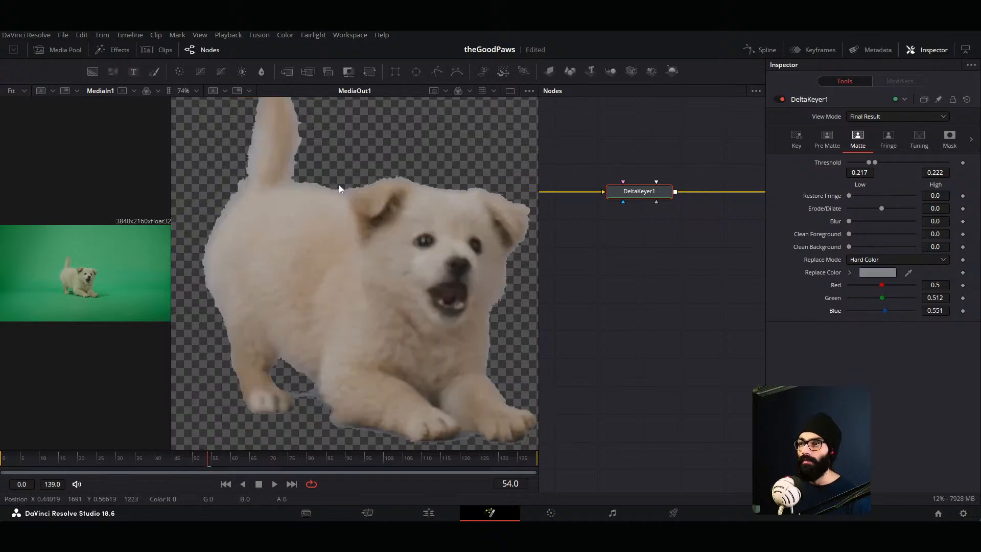
scroll(339, 185, up, 2)
Step: Raise the puppy's high matte threshold to 0.444, check the fur edges, and save the project
click(832, 144)
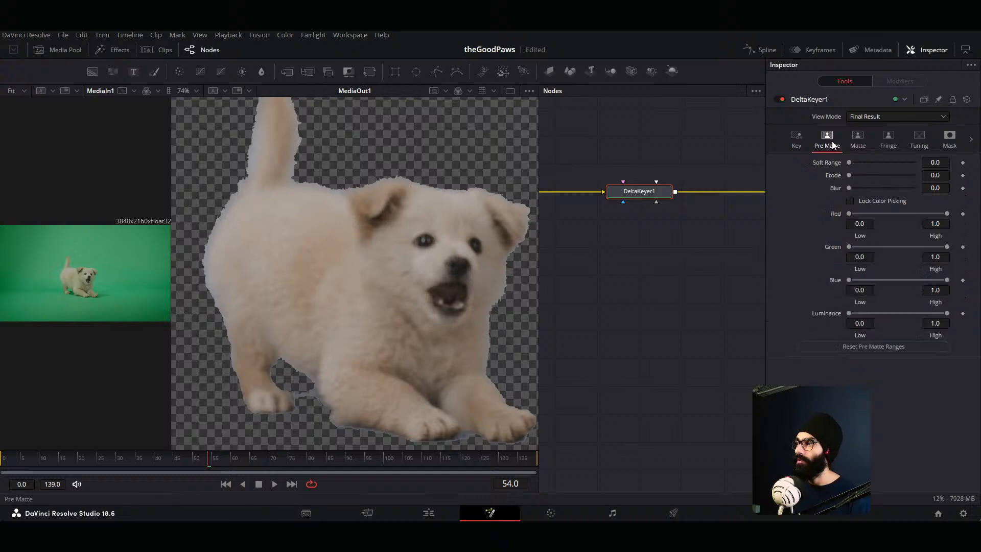
click(798, 145)
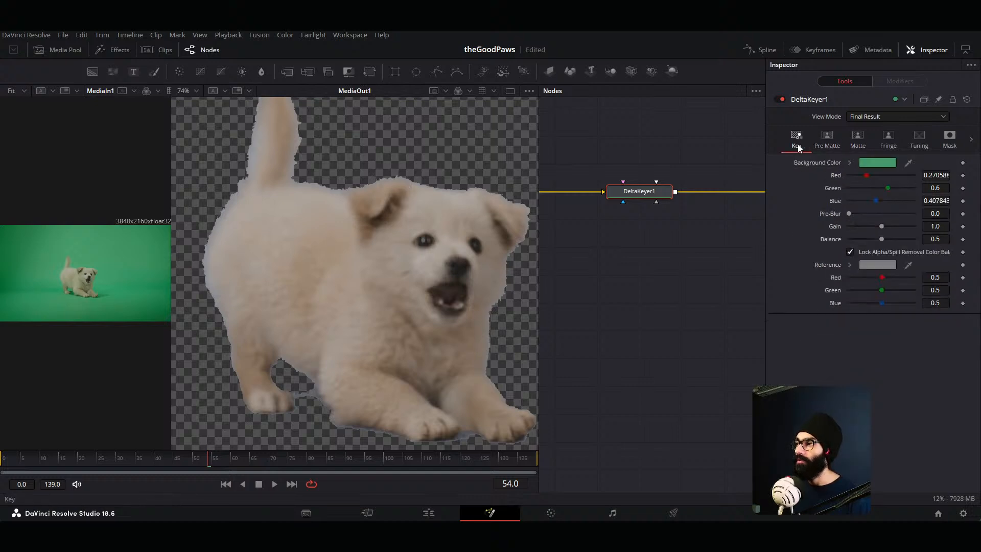
click(858, 141)
mouse_move(875, 161)
mouse_down()
mouse_move(975, 174)
mouse_move(877, 173)
mouse_up()
scroll(422, 296, down, 2)
scroll(416, 302, up, 2)
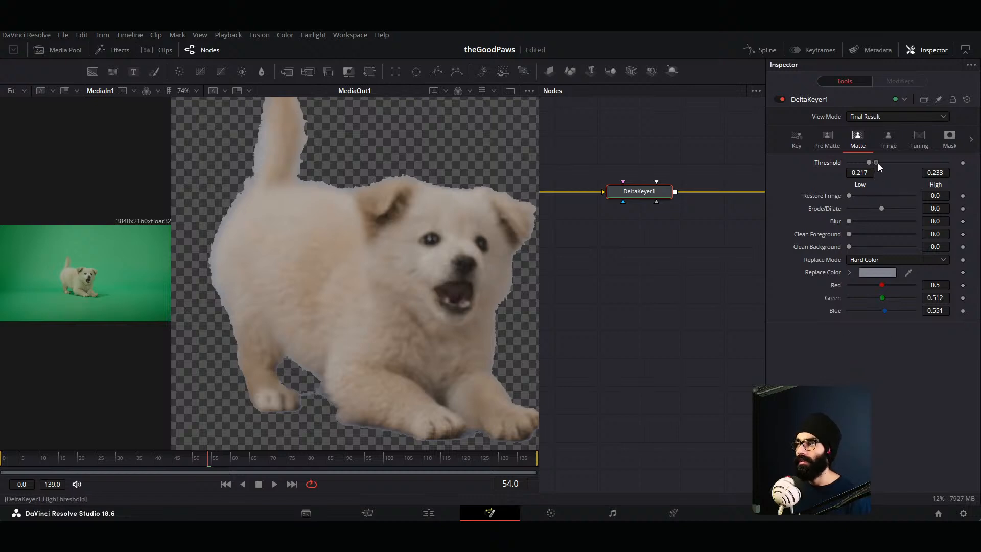
drag(878, 163, 896, 163)
ctrl+scroll(339, 280, down, 3)
ctrl+scroll(349, 323, up, 3)
middle_drag(353, 321, 314, 274)
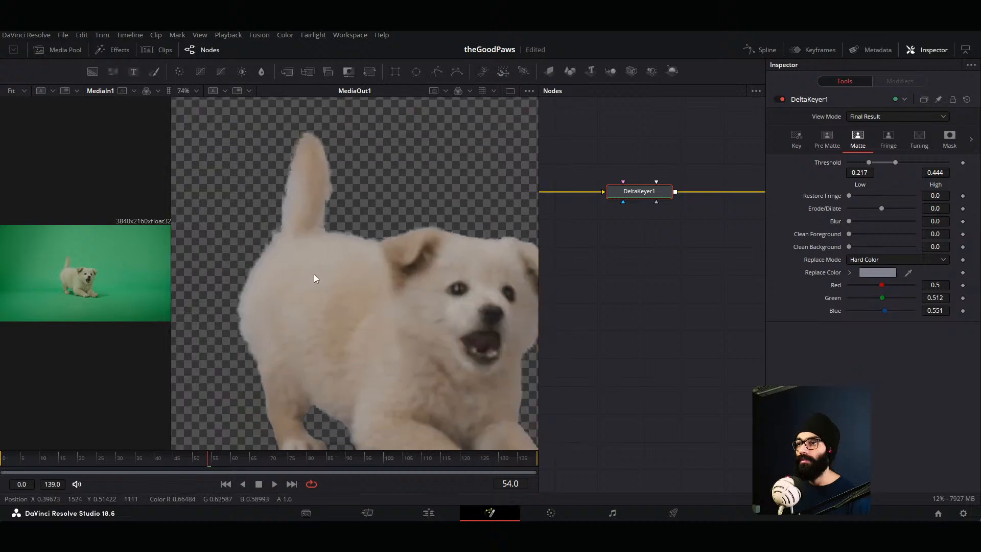
key(ctrl+s)
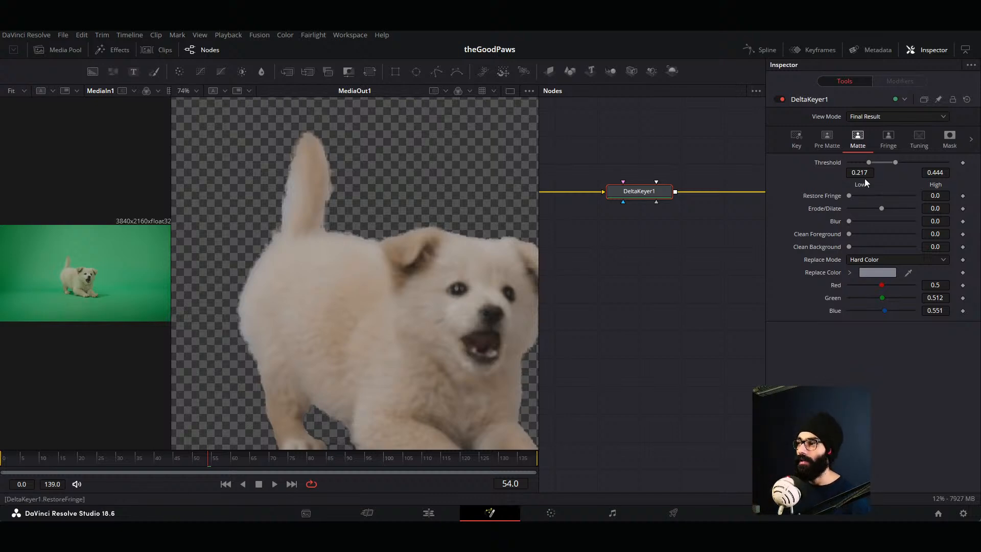
Step: Lower the high matte threshold to 0.333, and try a background color red of 0.024 and undo it
drag(896, 161, 836, 178)
click(787, 137)
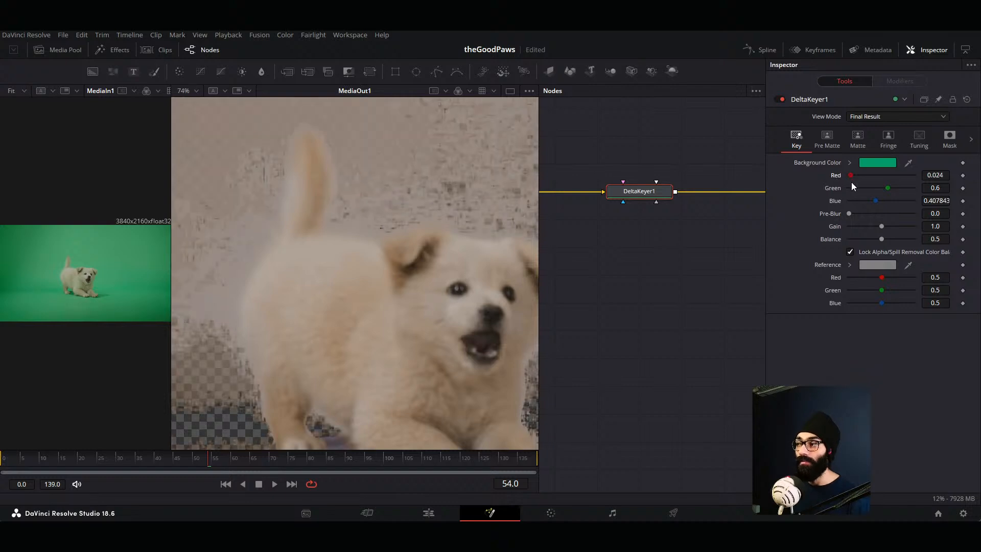
key(ctrl+z)
click(858, 136)
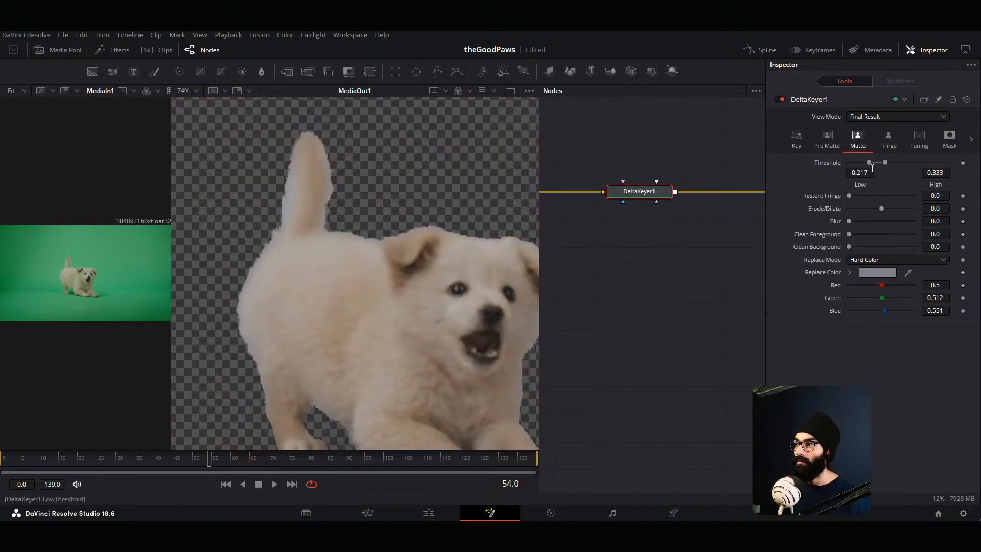
Step: Switch to After Effects and try different Clip Black, Clip White and Screen Gain values in the puppy's Keylight effect
key(alt+Tab)
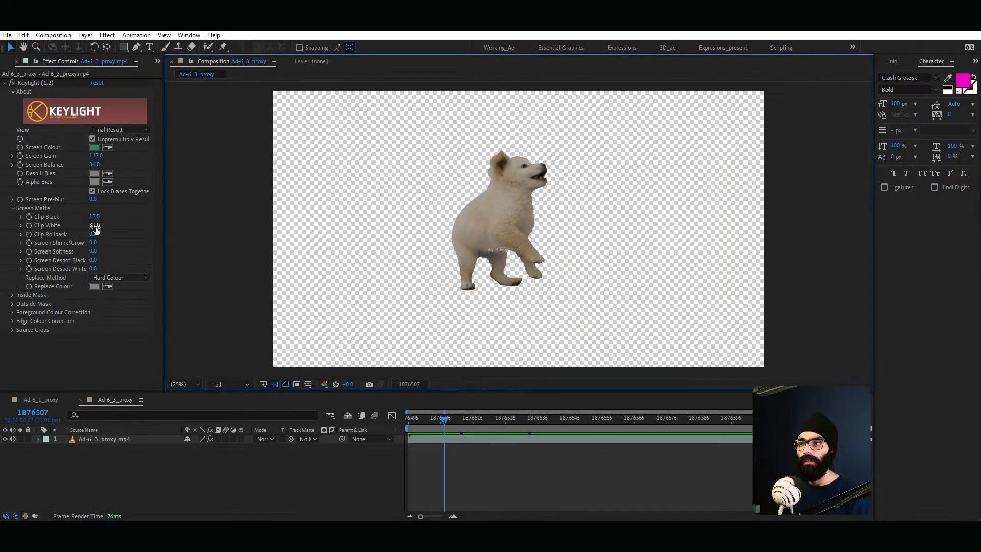
drag(93, 224, 91, 242)
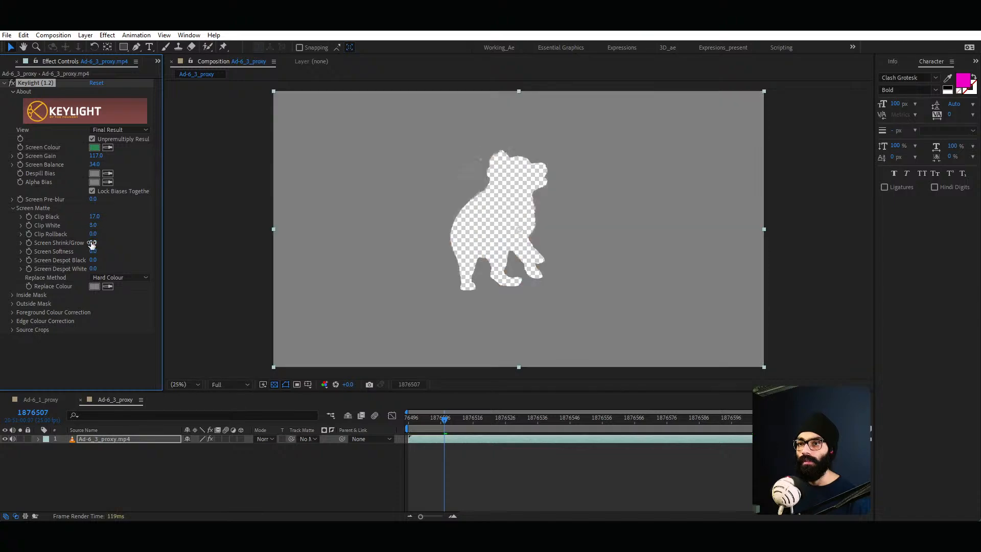
key(ctrl+z)
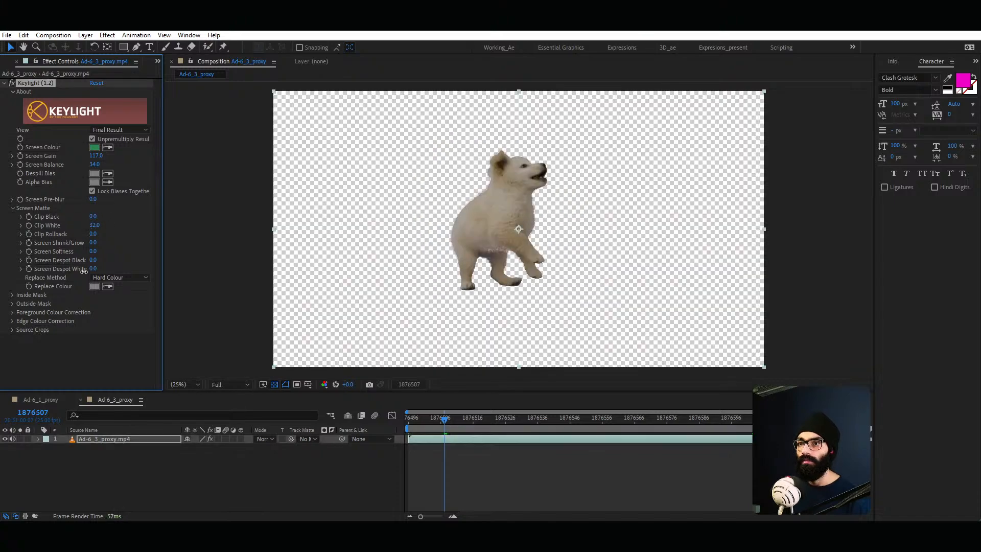
mouse_move(84, 272)
mouse_down()
mouse_move(94, 245)
mouse_move(92, 260)
mouse_up()
key(ctrl+z)
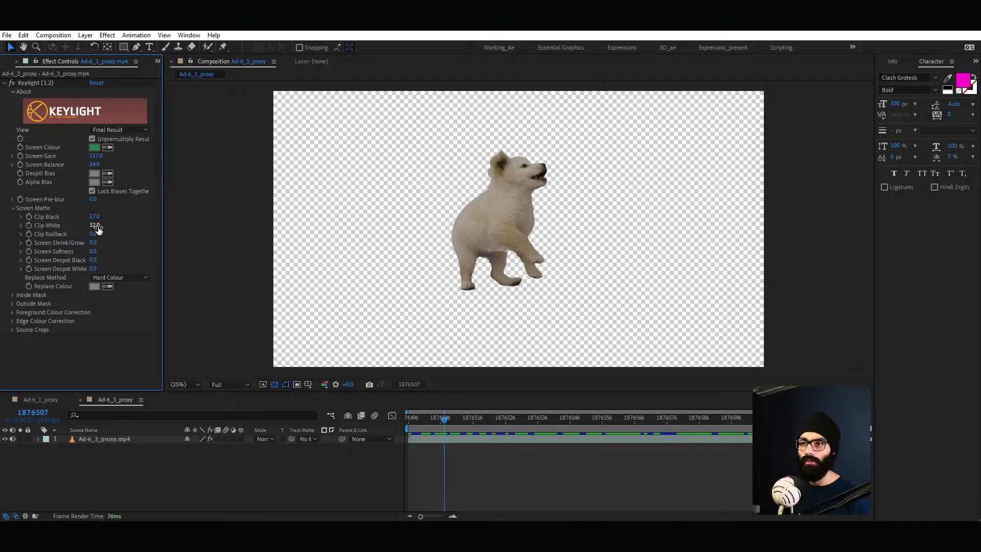
drag(96, 225, 117, 166)
key(ctrl+z)
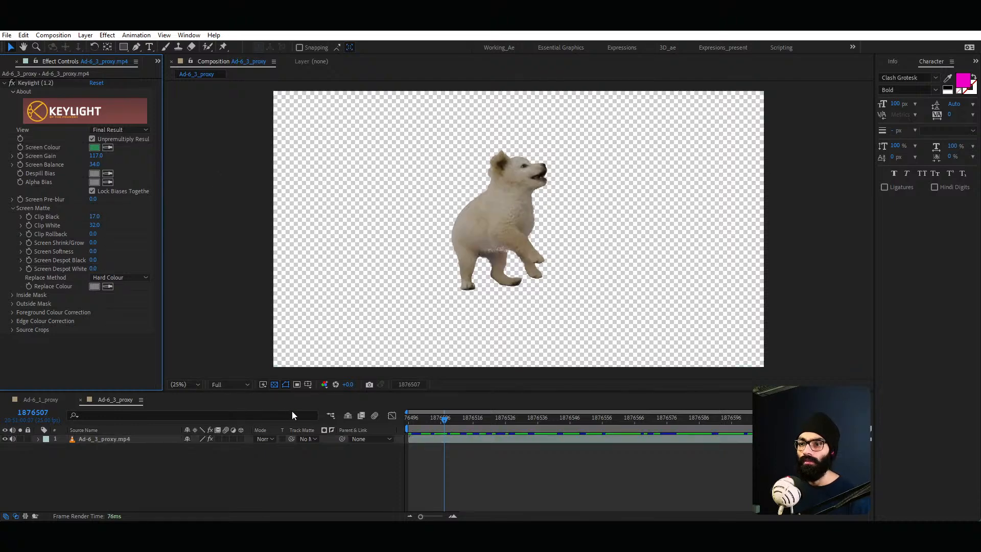
click(124, 442)
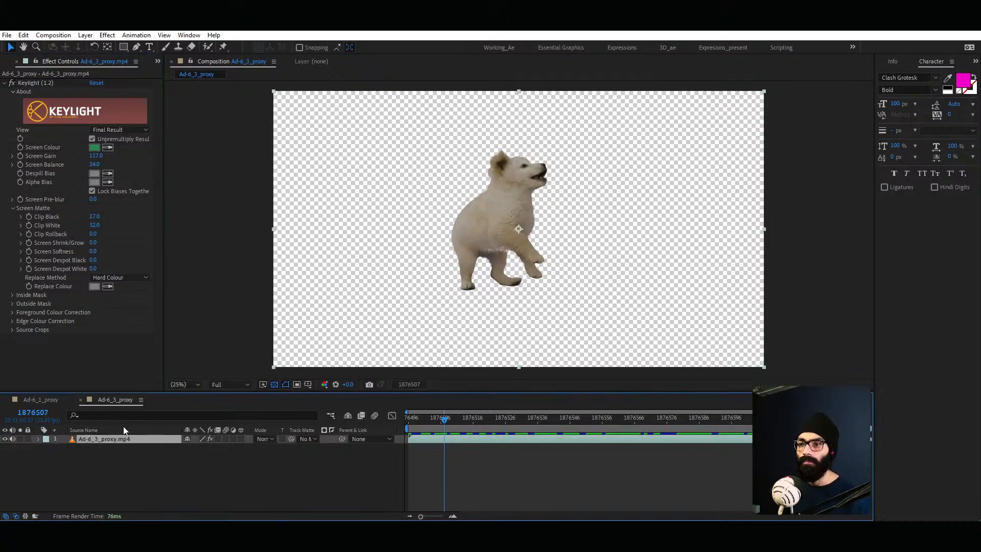
drag(95, 156, 95, 176)
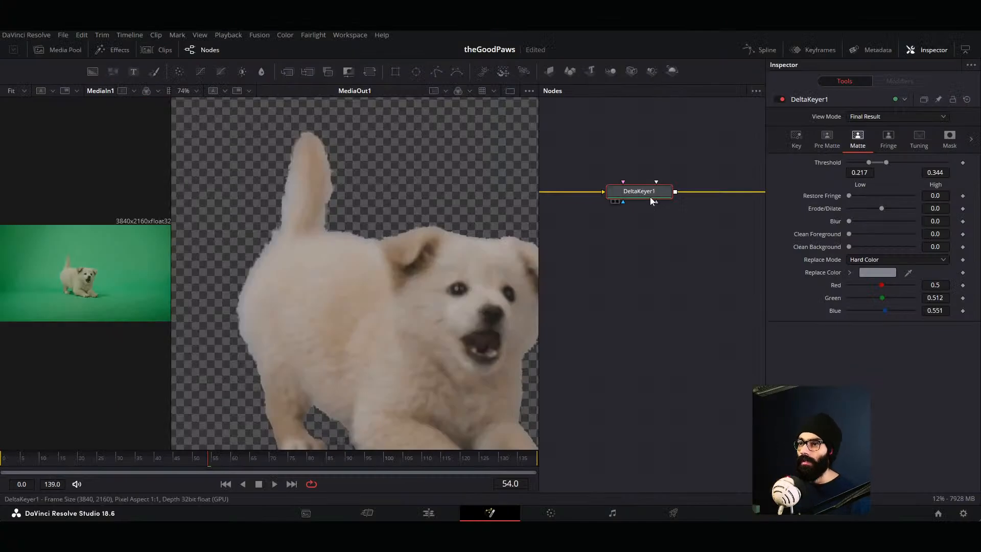
Step: Switch to DaVinci Resolve and set the puppy's high matte threshold to 0.572, checking the fur edges
scroll(458, 327, down, 3)
middle_drag(457, 328, 390, 346)
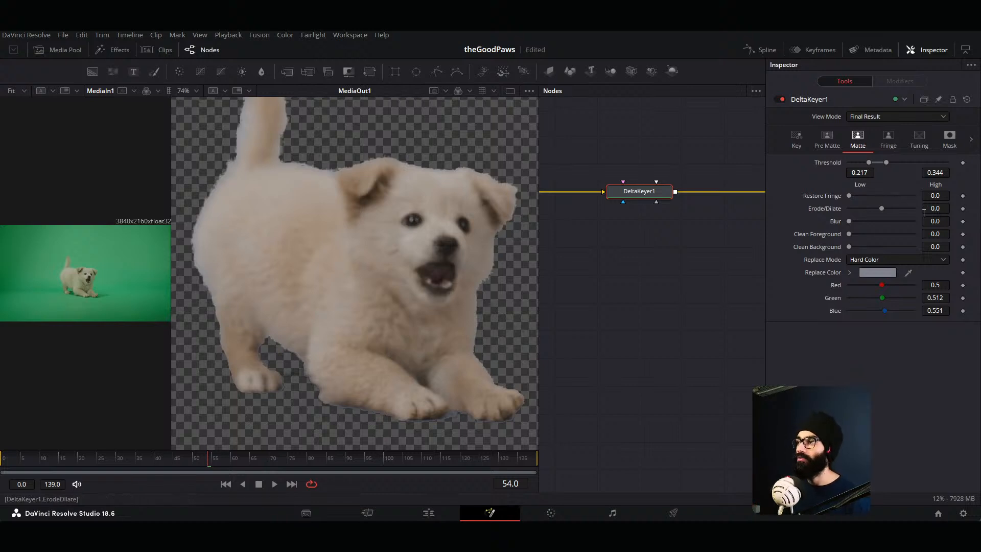
drag(886, 163, 911, 166)
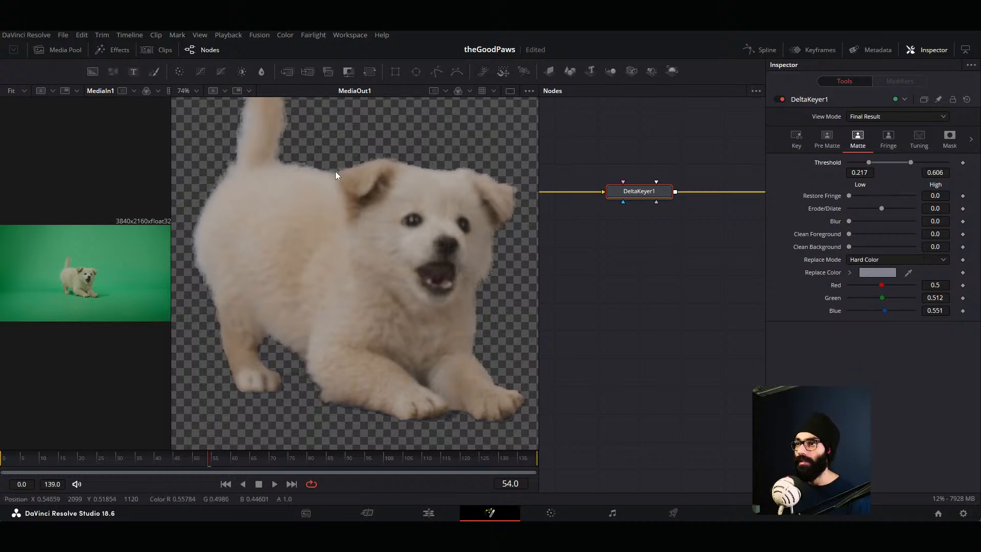
ctrl+scroll(335, 173, up, 2)
ctrl+scroll(344, 185, down, 2)
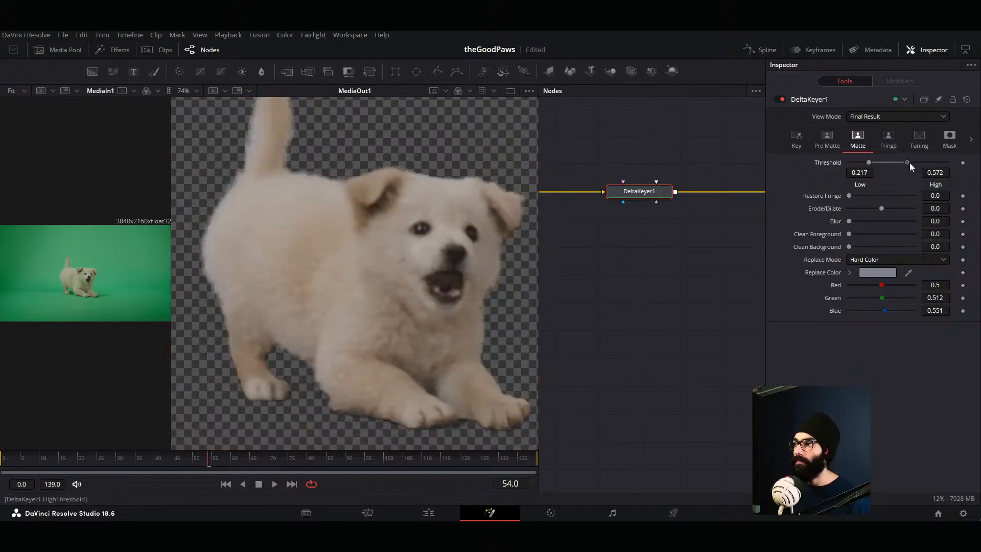
Step: Set the matte's Blur to 0.00126 and Erode/Dilate to -0.0009, and check the edge around the puppy's head
drag(848, 195, 854, 222)
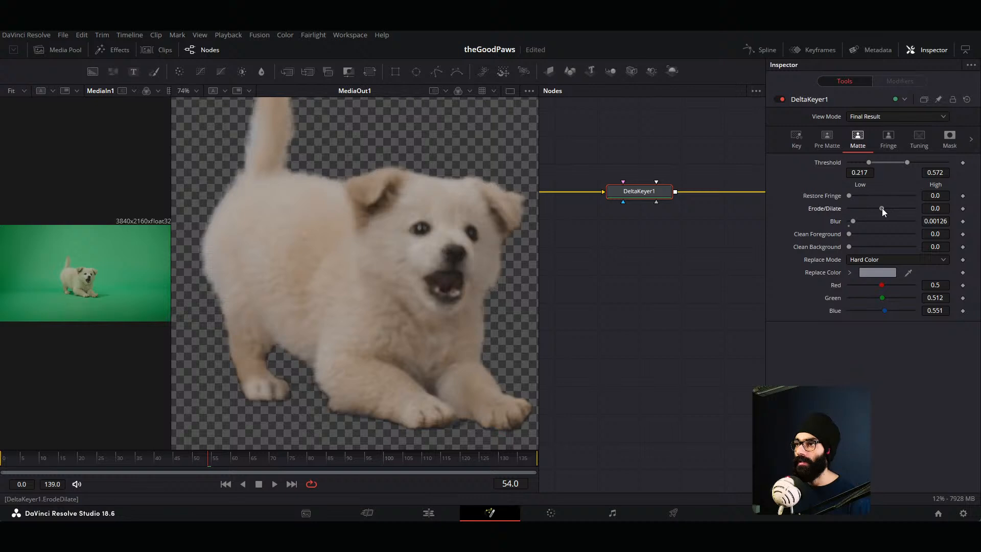
drag(882, 207, 880, 208)
ctrl+scroll(444, 201, up, 3)
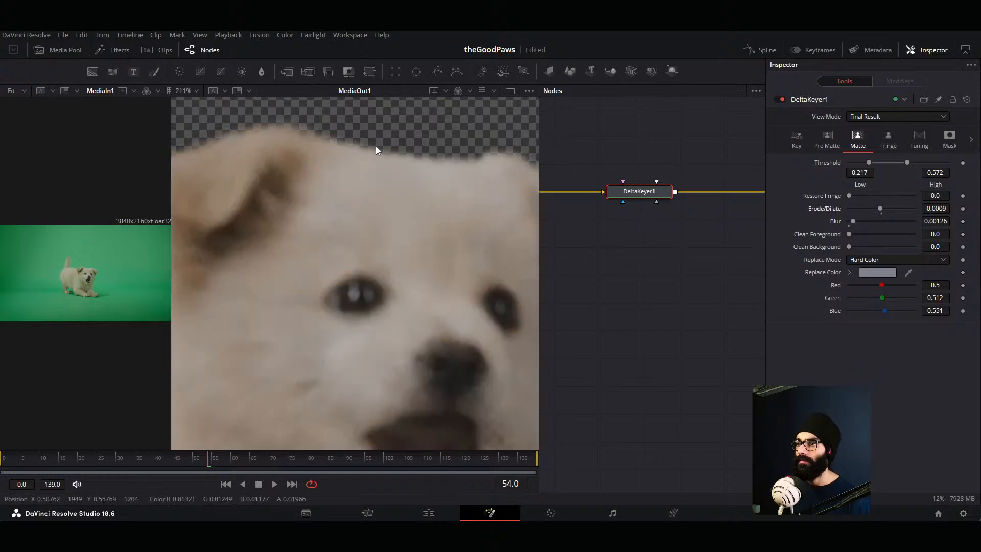
Step: Set the matte's Blur to 0.00142 and Clean Foreground to 0.01, and try other Clean Background values
drag(853, 220, 916, 246)
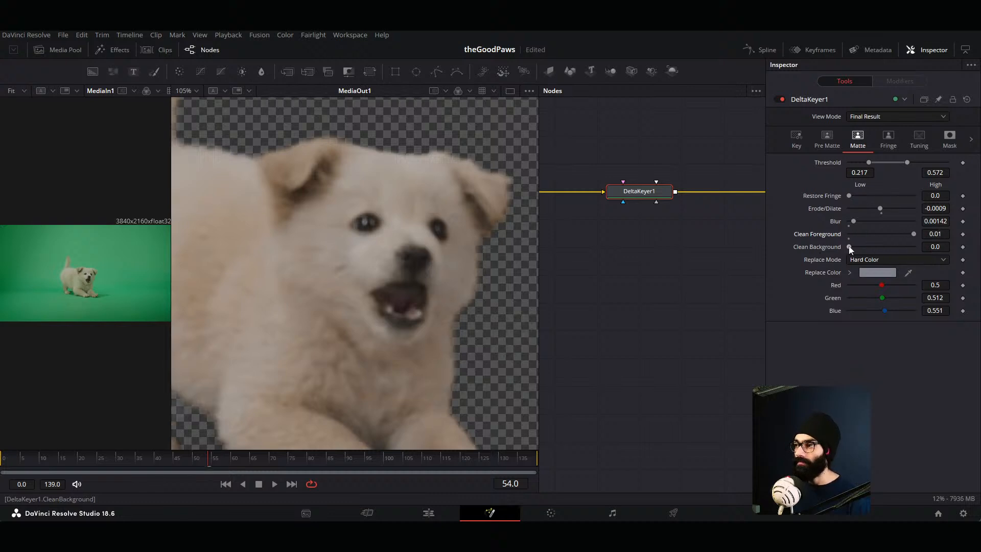
drag(849, 247, 777, 250)
scroll(406, 250, down, 3)
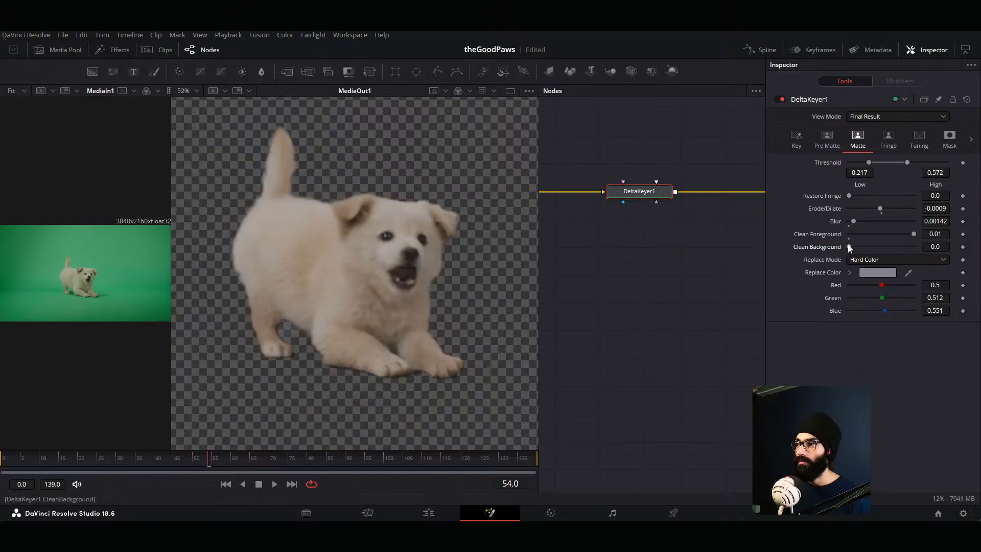
drag(848, 247, 778, 258)
scroll(365, 271, down, 2)
Step: Compare the Delta Keyer result of the puppy with the Keylight result in After Effects
key(alt+Tab)
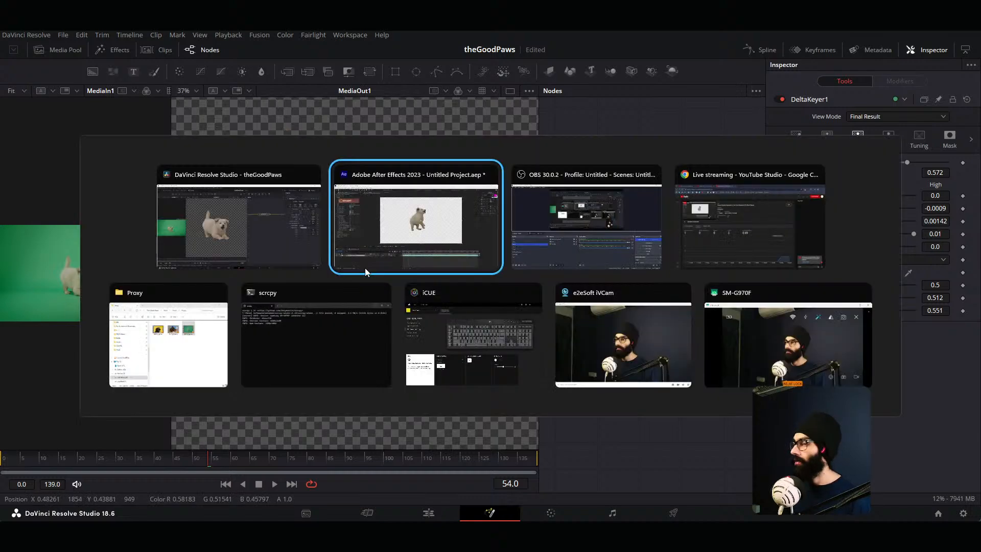
key(Escape)
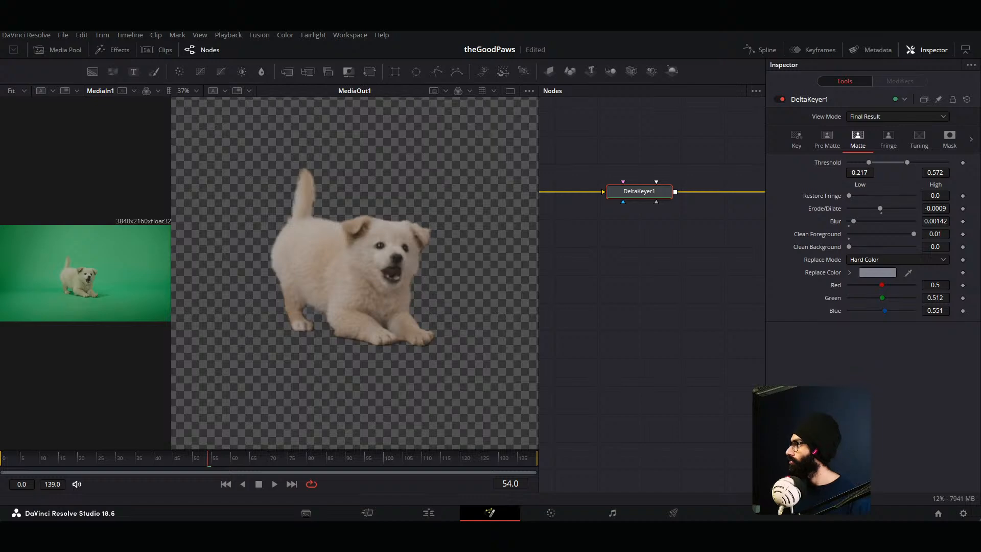
key(alt+Tab)
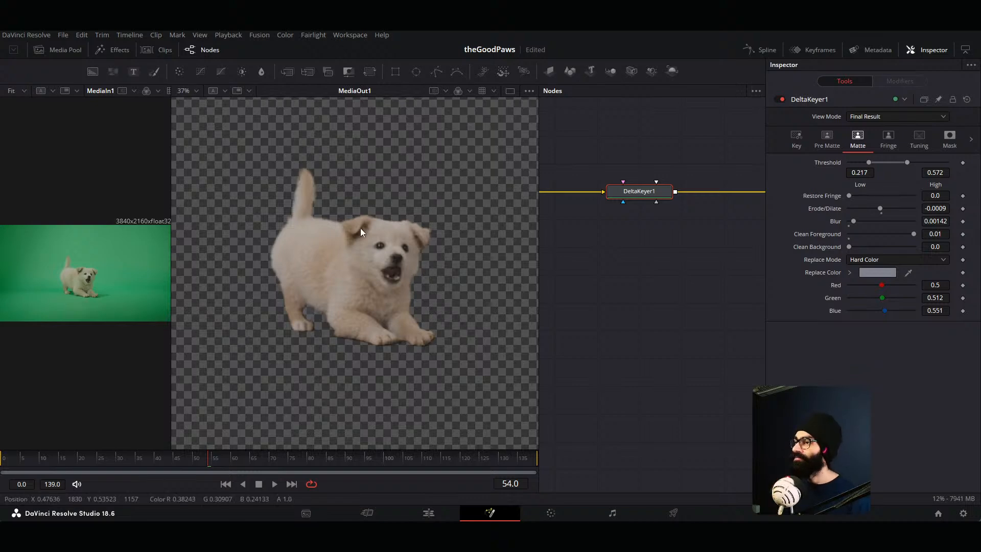
ctrl+scroll(378, 288, down, 3)
ctrl+scroll(378, 288, up, 3)
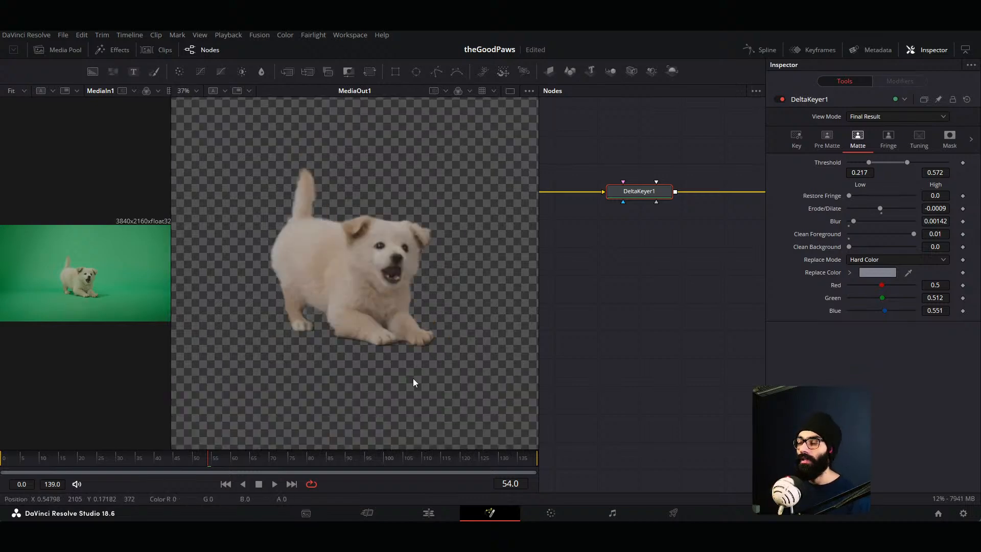
key(alt+Tab)
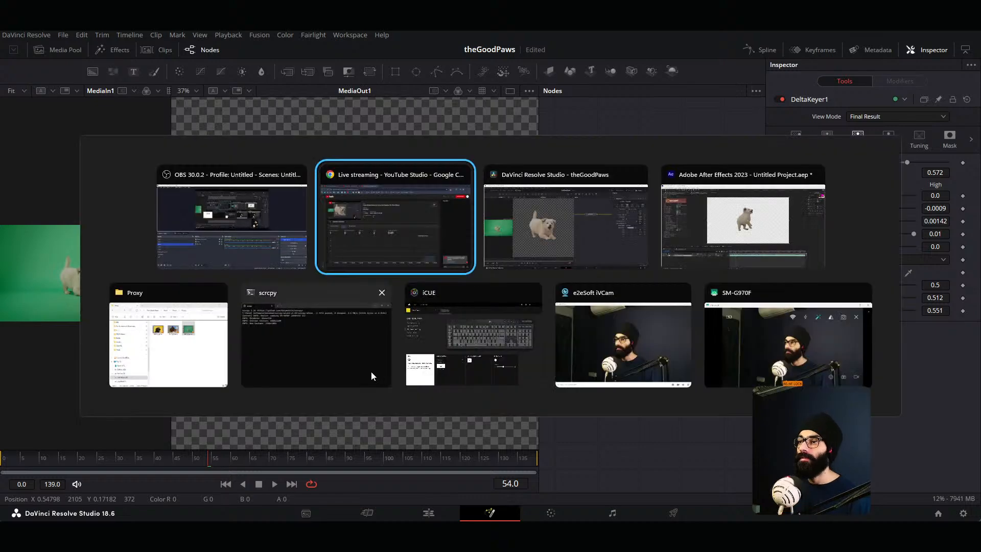
click(721, 196)
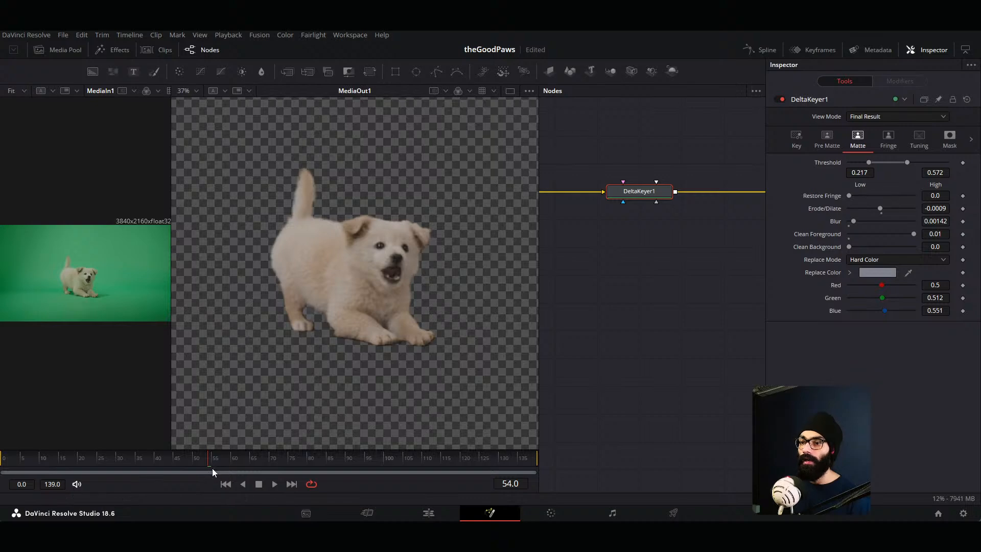
Step: Save the project with the playhead at frame 52 and inspect the keyed puppy up close on the Deliver page
mouse_move(200, 462)
mouse_down()
mouse_move(42, 461)
mouse_move(202, 465)
mouse_up()
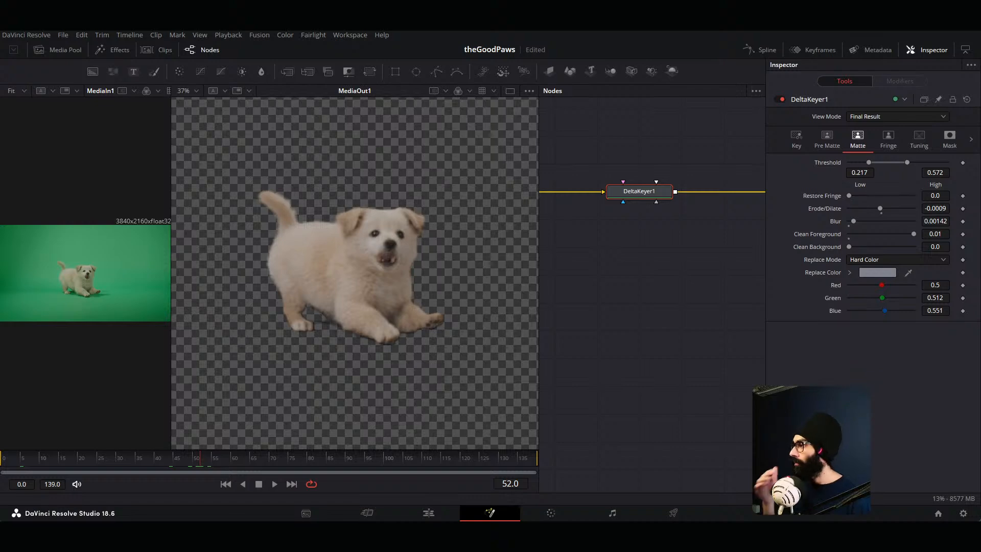
key(ctrl+s)
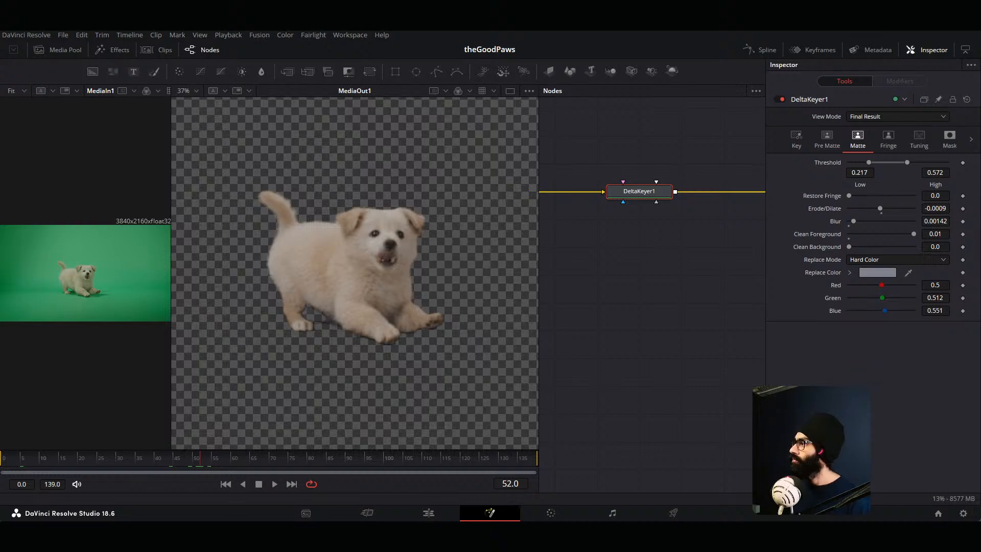
click(673, 512)
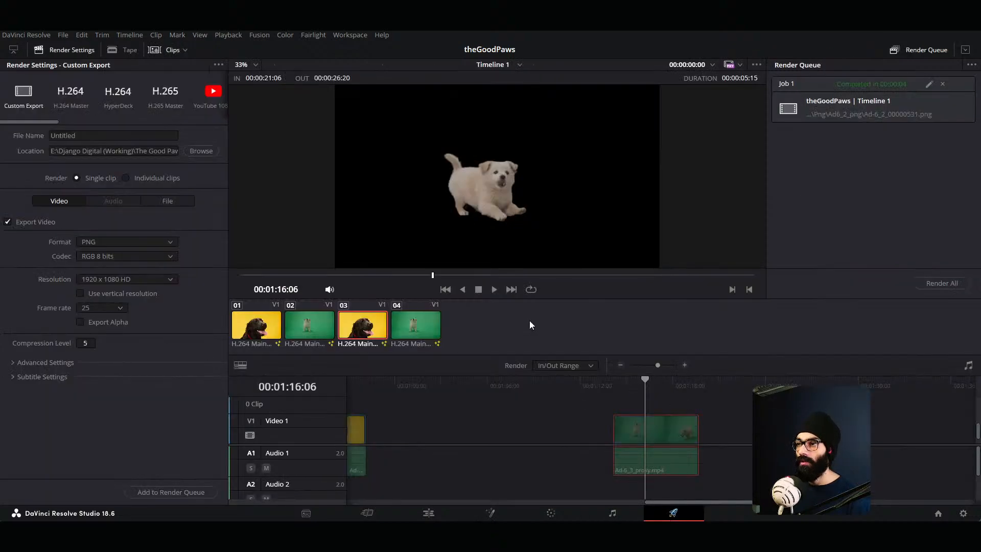
scroll(492, 194, up, 6)
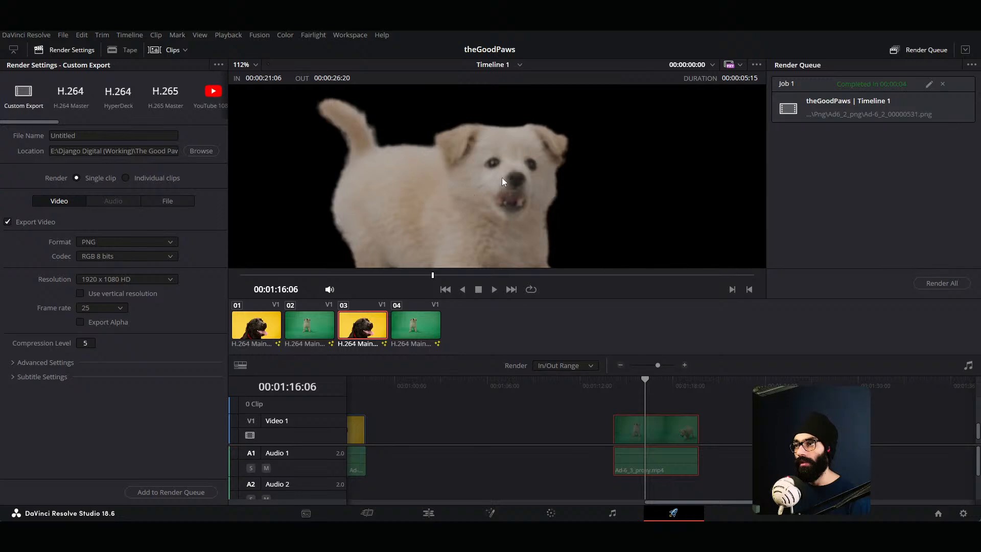
scroll(502, 182, down, 6)
key(alt+Tab)
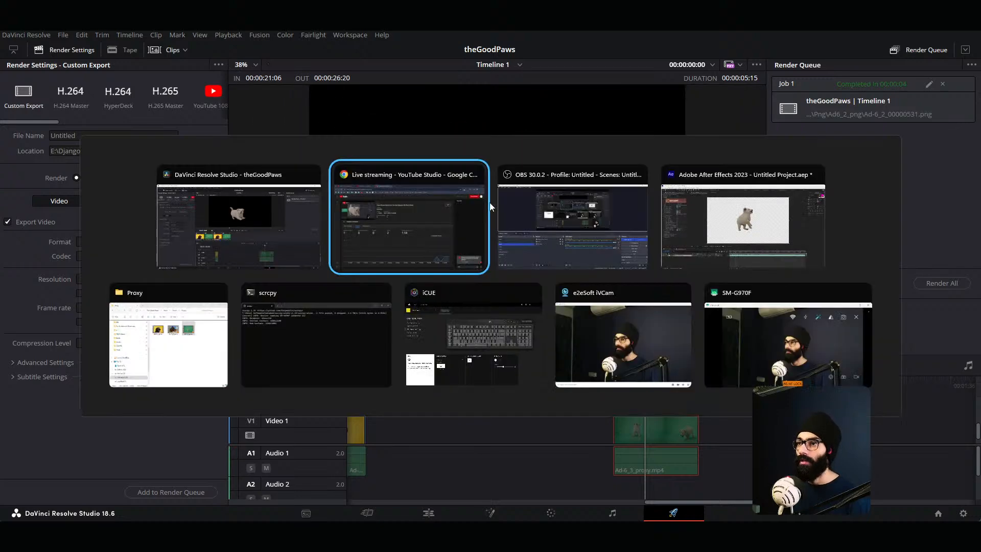
Step: Switch to After Effects and close the untitled project without saving its changes
key(Escape)
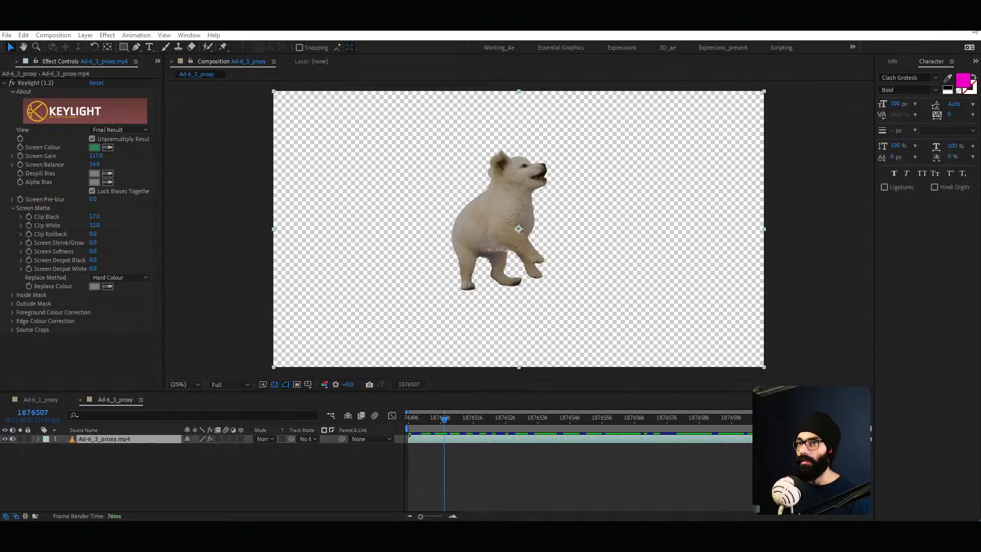
click(973, 33)
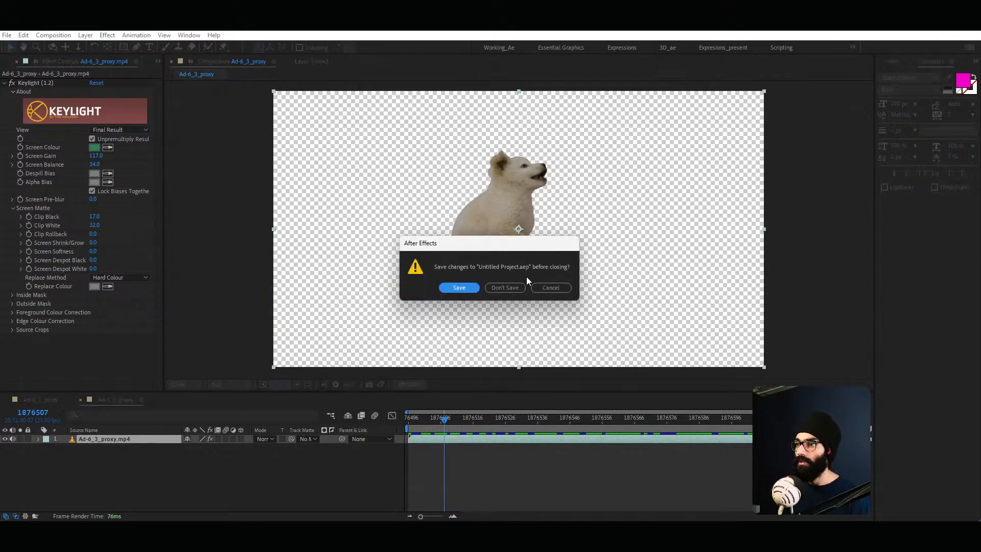
click(515, 289)
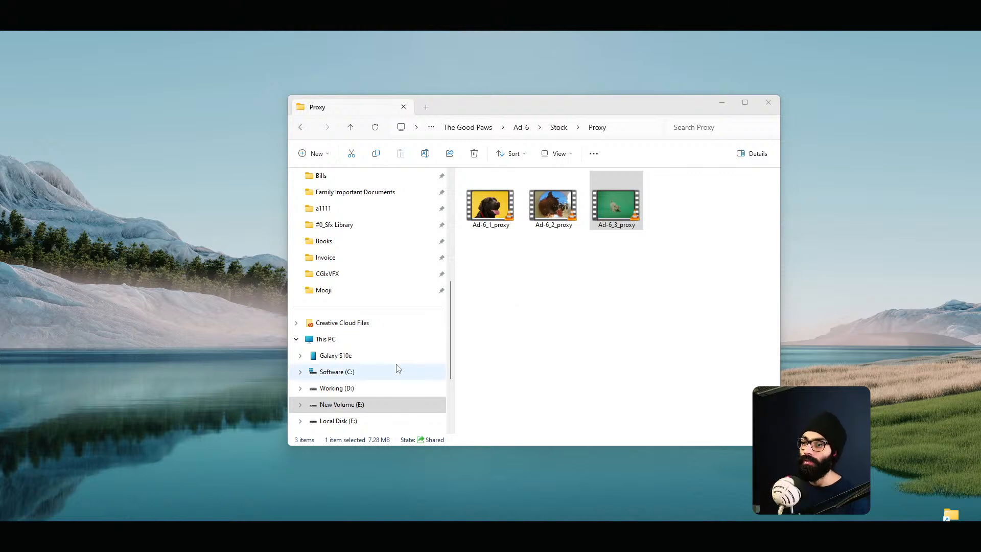
Step: Open the Blender scene stored in the 01-01-2024 Blend folder under ITK#Broadcast on drive E, and bring Blender to the front
scroll(352, 389, down, 2)
click(358, 356)
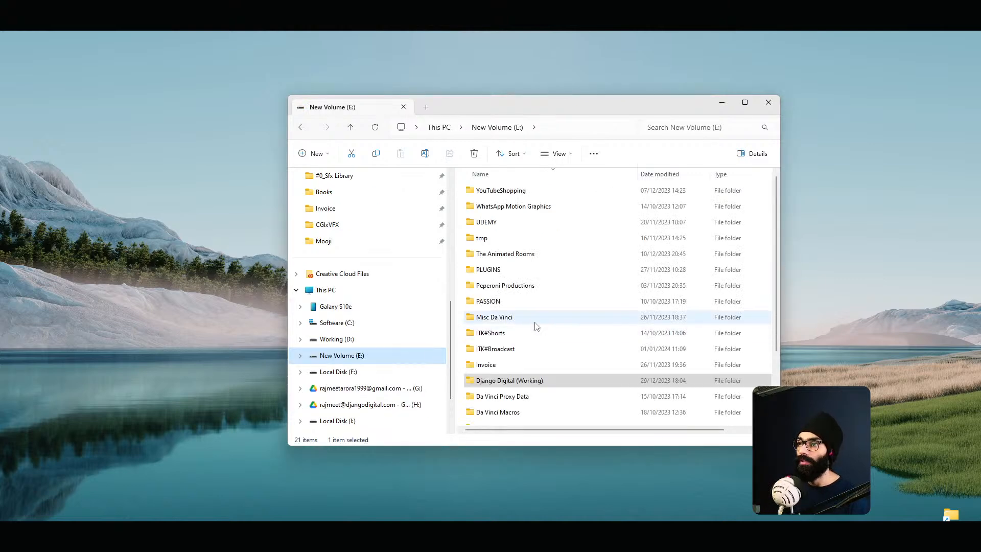
click(659, 175)
double_click(511, 193)
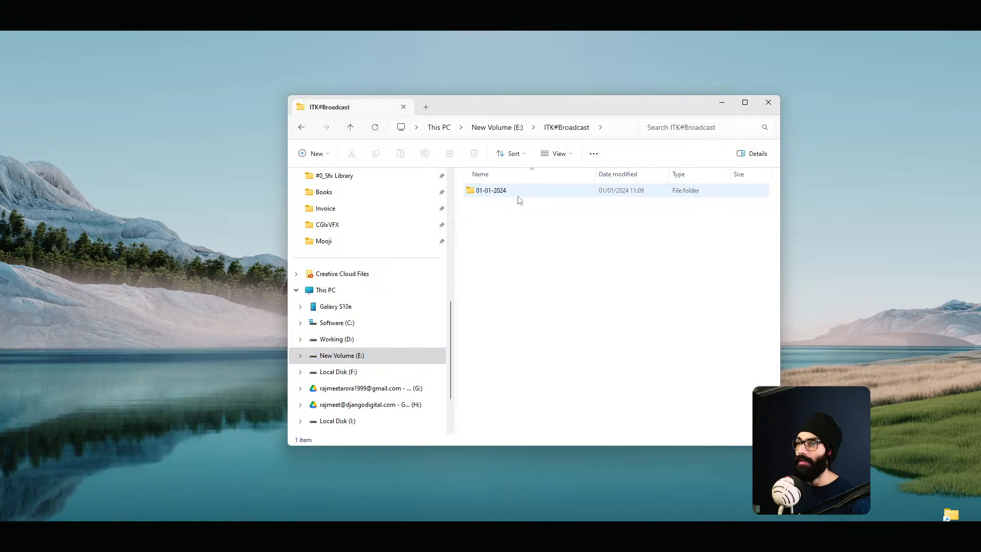
double_click(497, 190)
double_click(498, 190)
double_click(517, 190)
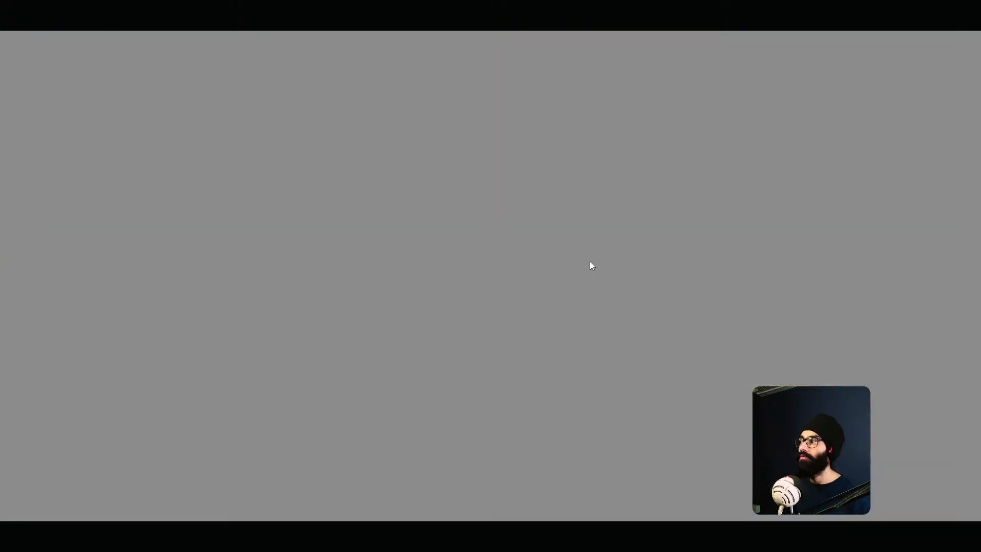
key(alt+Tab)
click(781, 210)
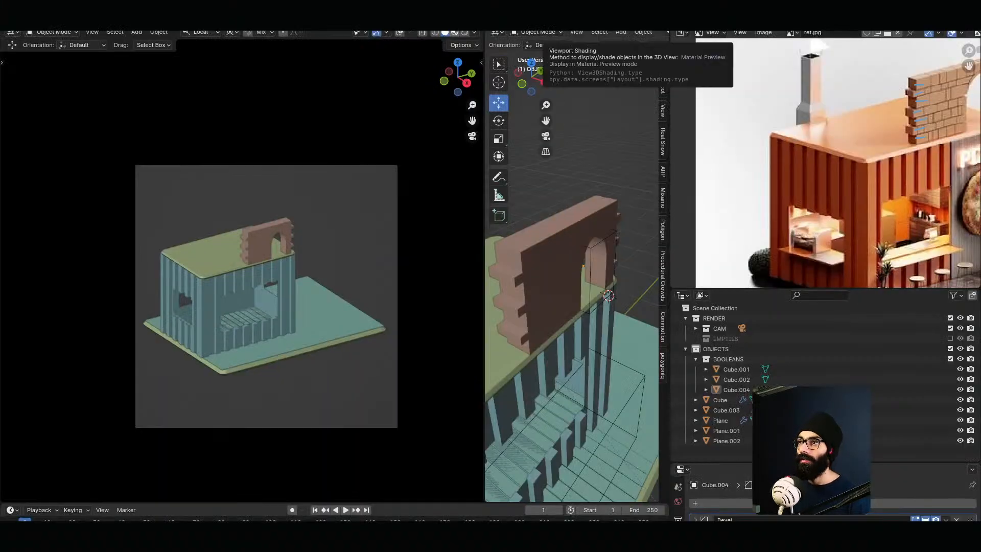
Step: Widen the perspective 3D viewport against the camera view, hide its sidebar and bring the whole building into view
drag(484, 276, 282, 277)
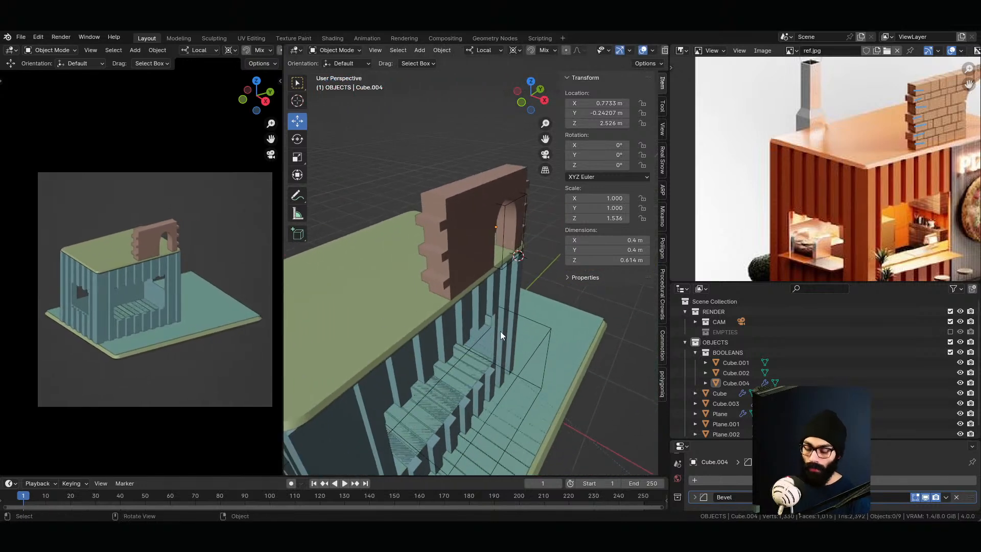
key(n)
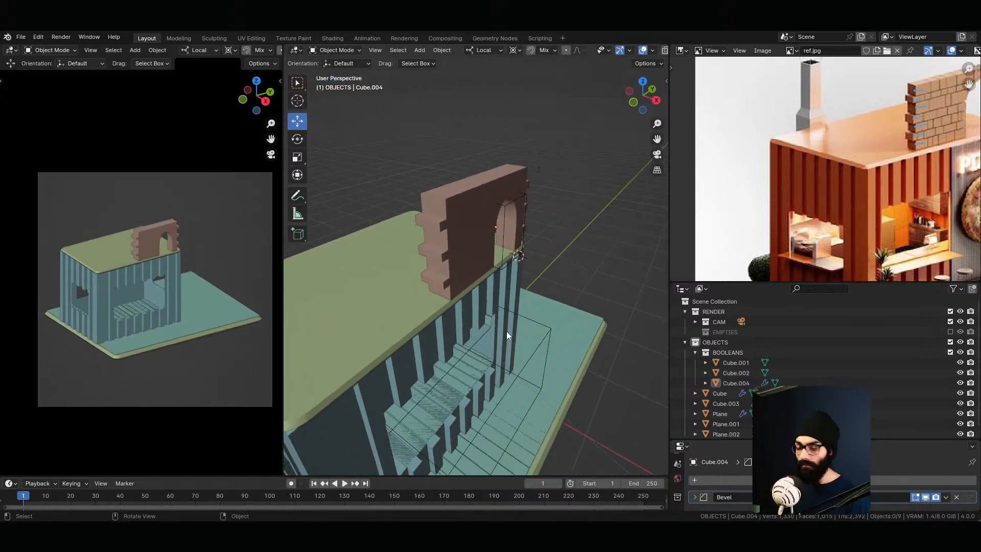
scroll(507, 331, down, 5)
middle_drag(483, 338, 510, 314)
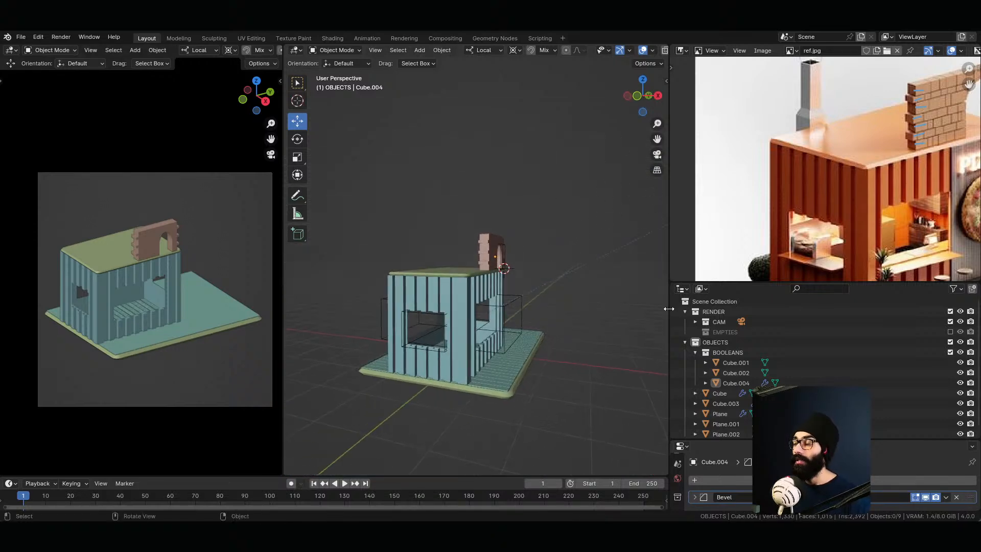
Step: Examine the pizza shop reference image full-size, including the sign wall, canopy, seating area and base, and return to the normal layout
drag(916, 284, 915, 339)
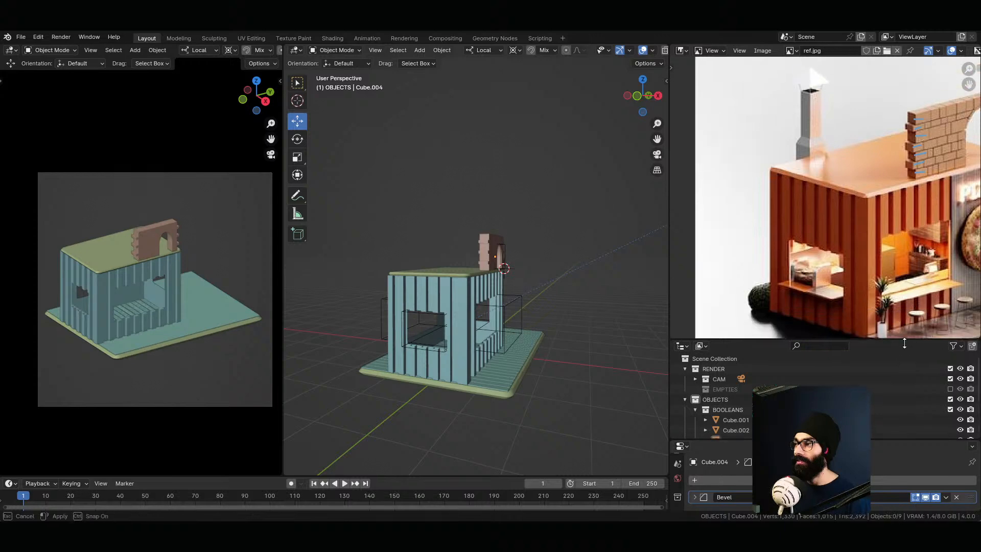
key(ctrl+space)
shift+middle_drag(605, 221, 414, 193)
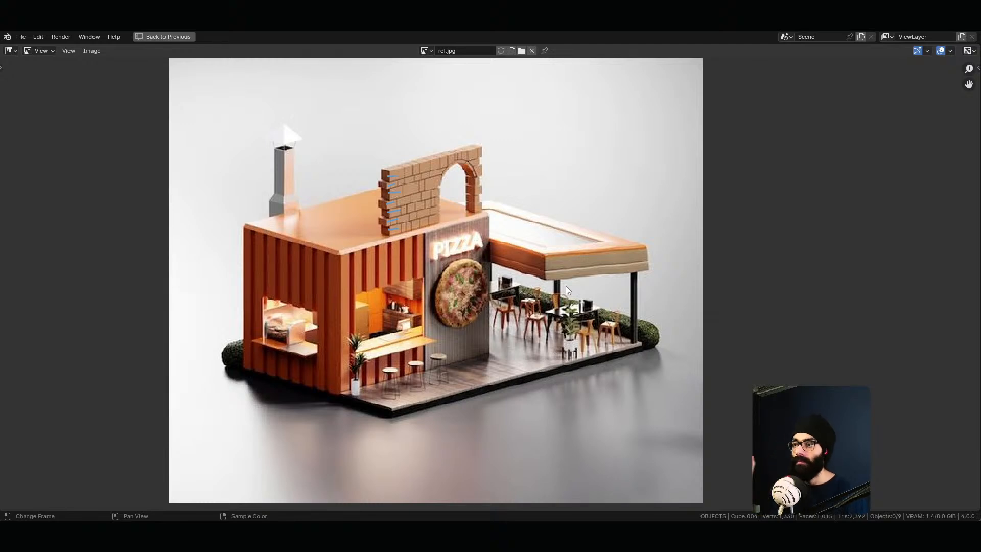
ctrl+middle_drag(453, 296, 533, 309)
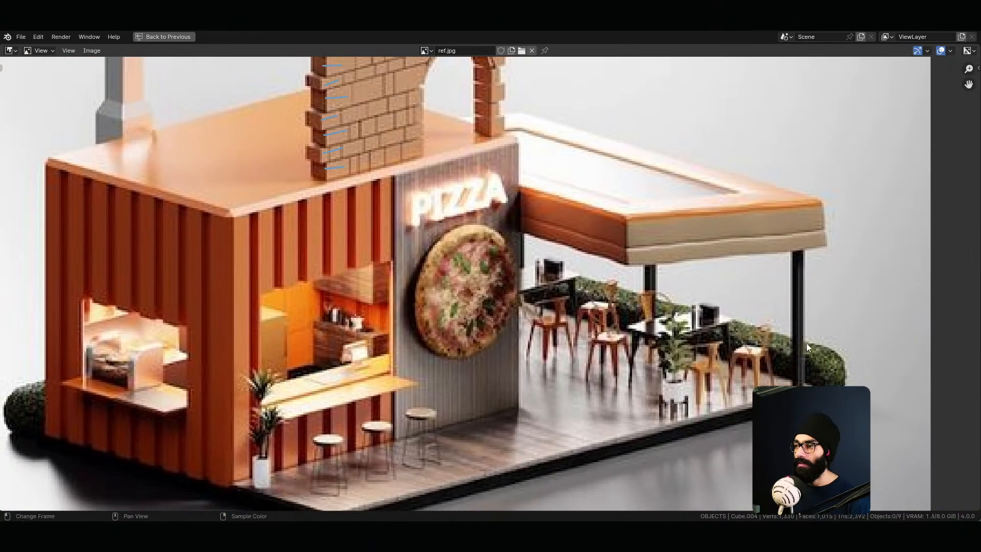
ctrl+middle_drag(434, 298, 514, 264)
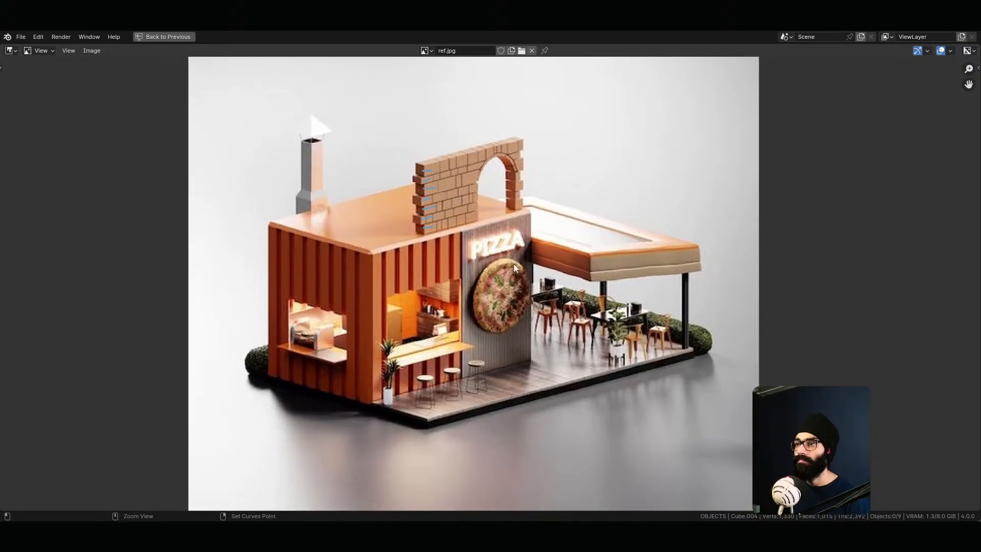
key(ctrl+space)
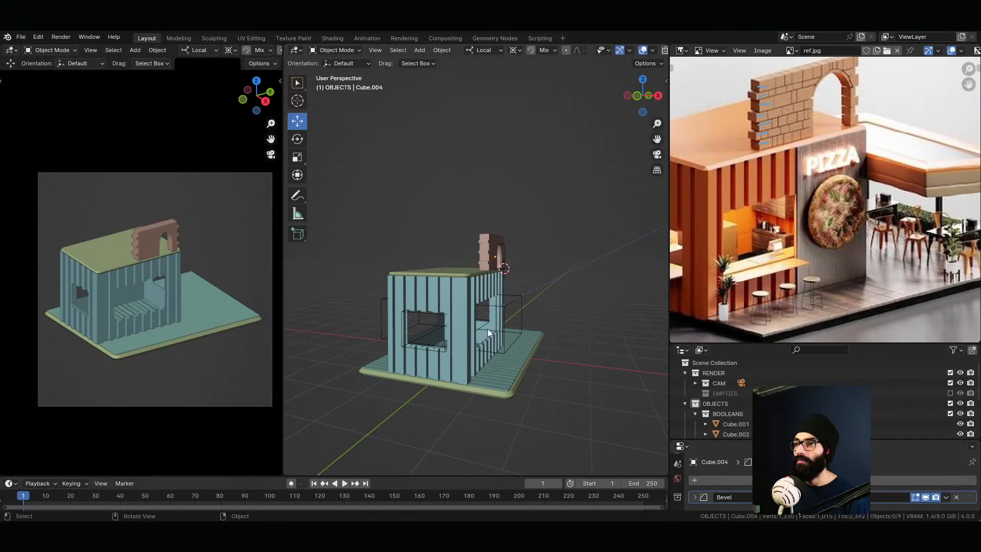
scroll(825, 200, down, 3)
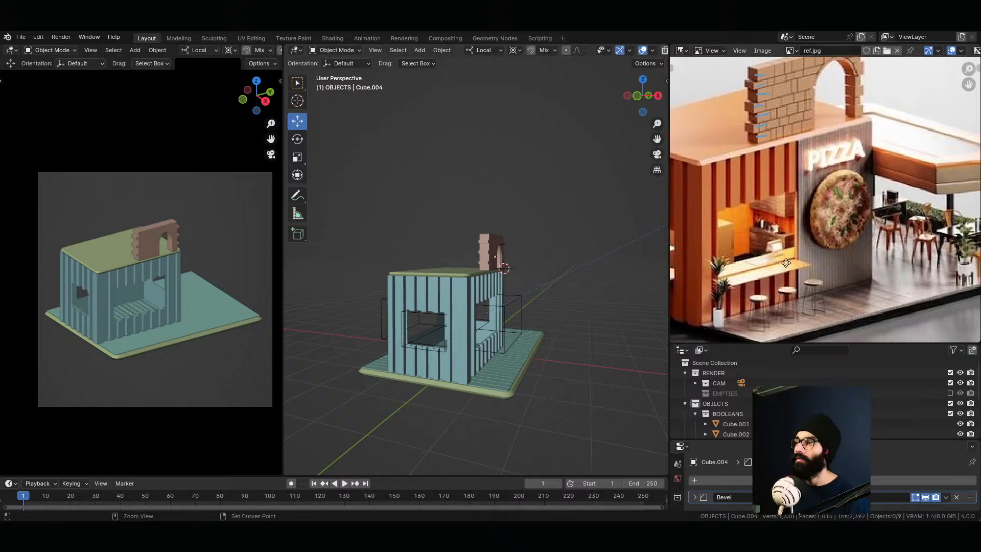
key(ctrl+space)
ctrl+middle_drag(510, 374, 512, 410)
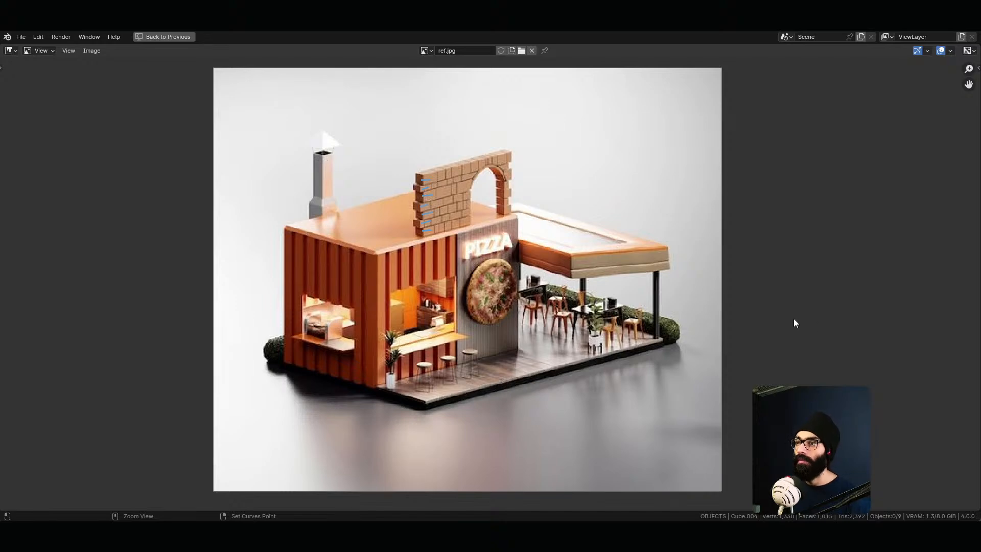
key(ctrl+space)
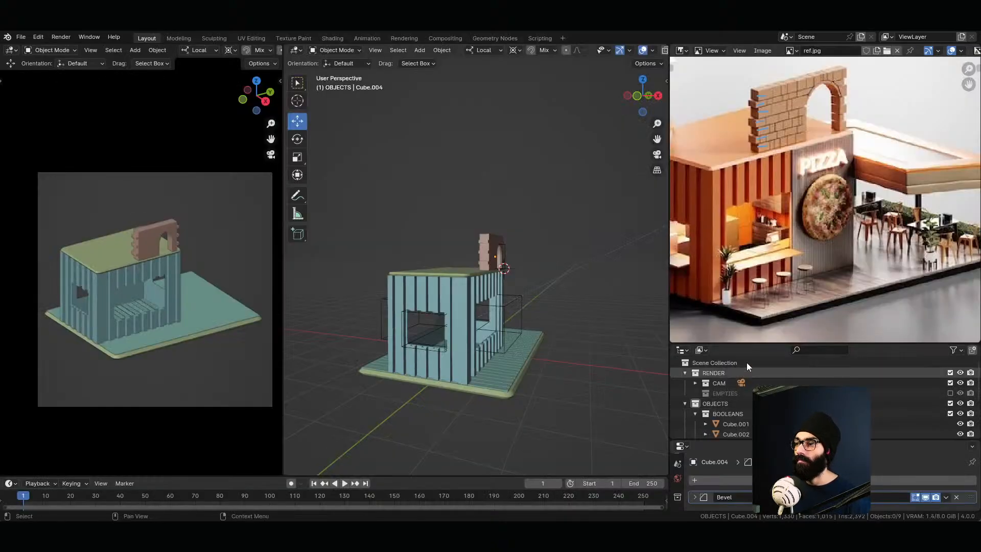
Step: Shrink the reference image area, reframe the picture on the shop, and give the Properties editor more height below the Outliner
drag(756, 343, 778, 260)
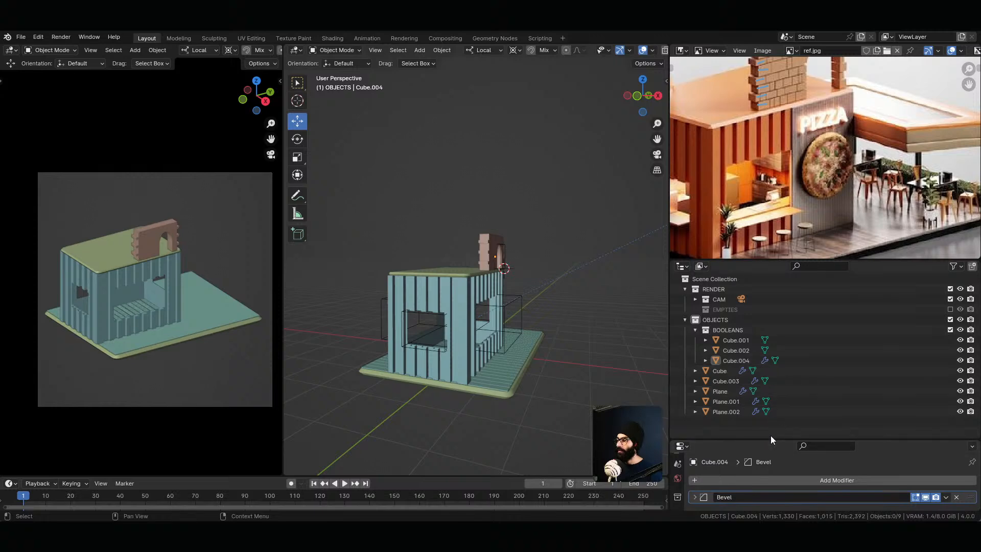
drag(773, 438, 772, 414)
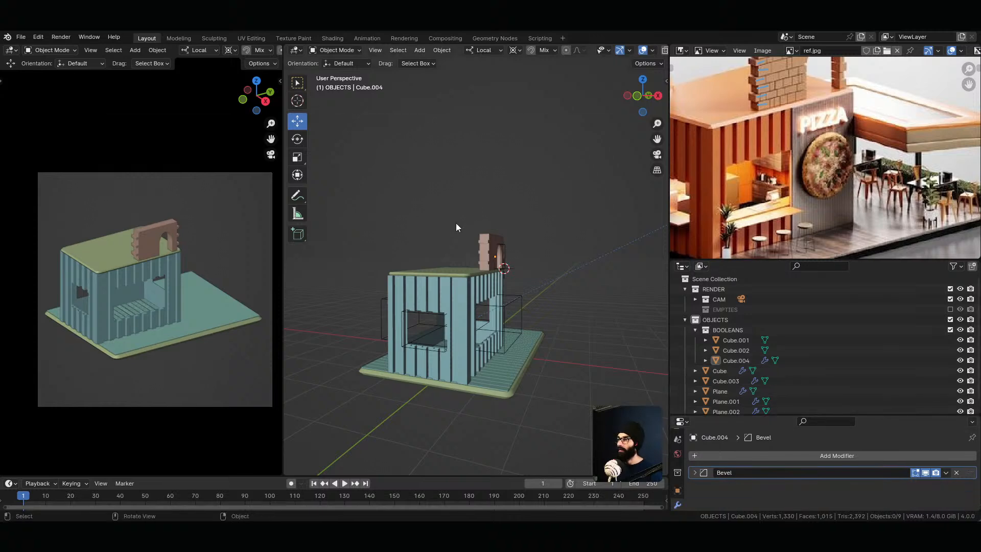
key(alt+Tab)
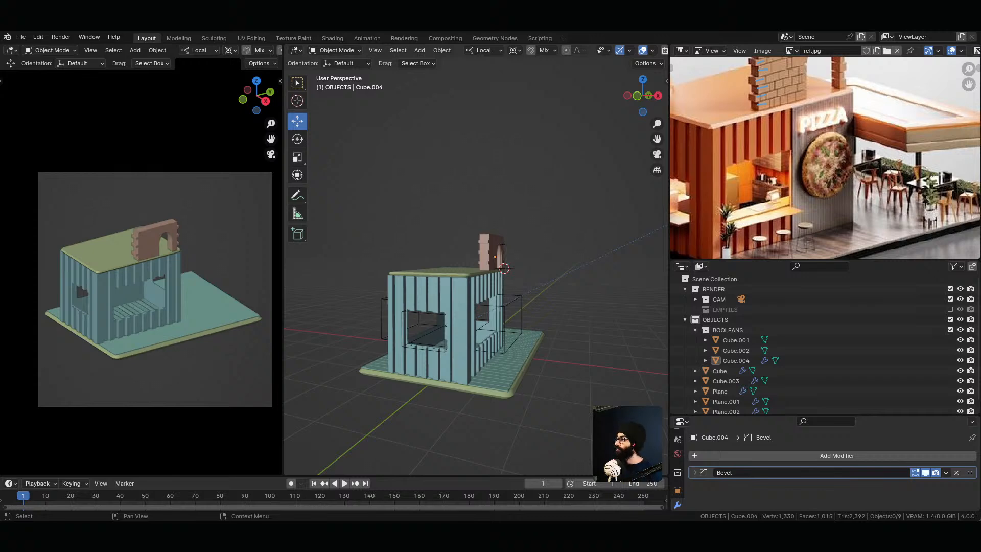
key(alt+Tab)
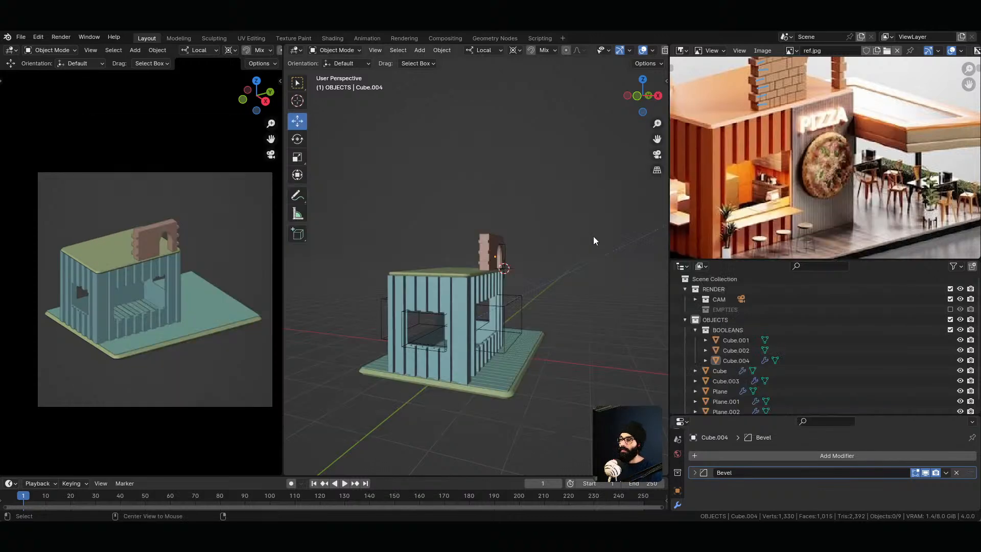
middle_drag(834, 162, 890, 168)
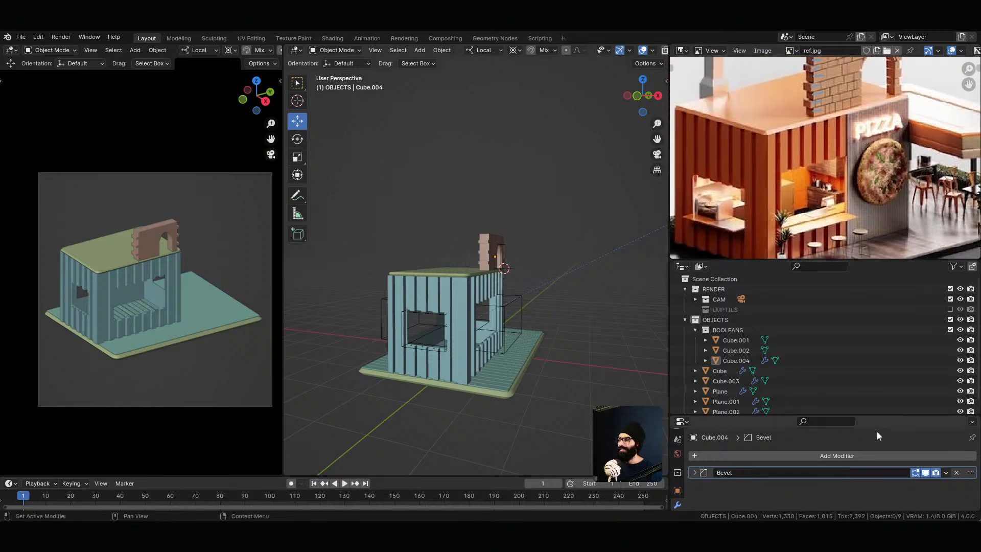
drag(872, 416, 848, 332)
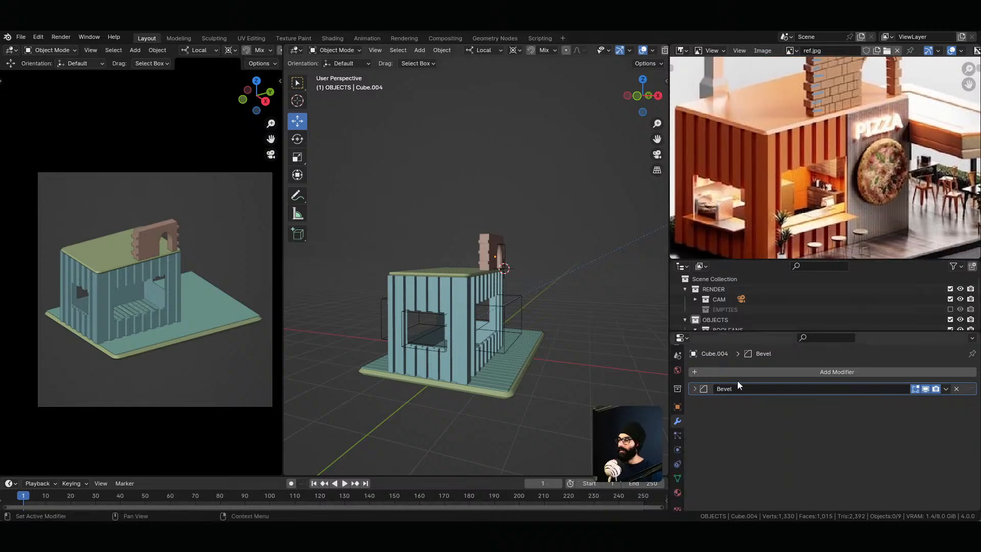
Step: Assign an Environment Texture to the World background color
click(683, 373)
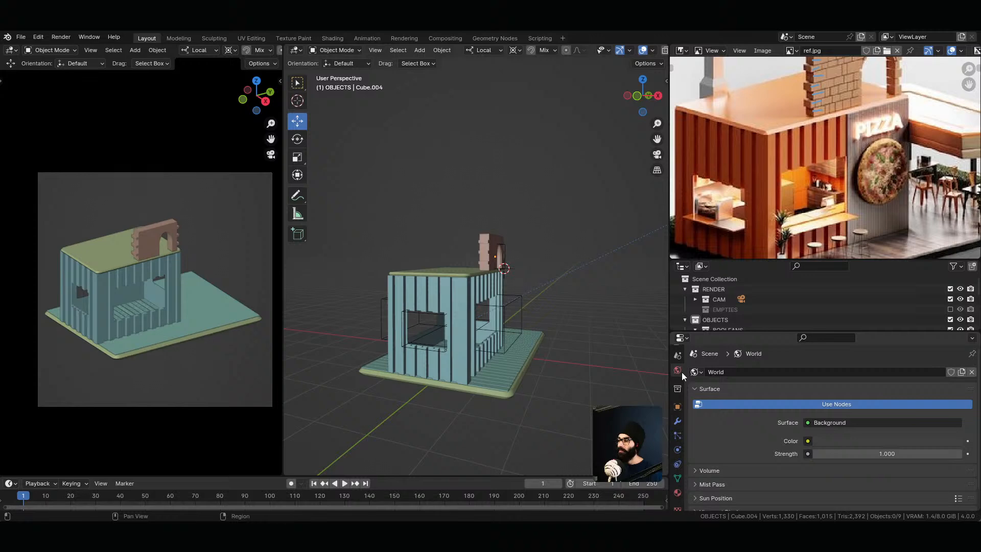
click(809, 441)
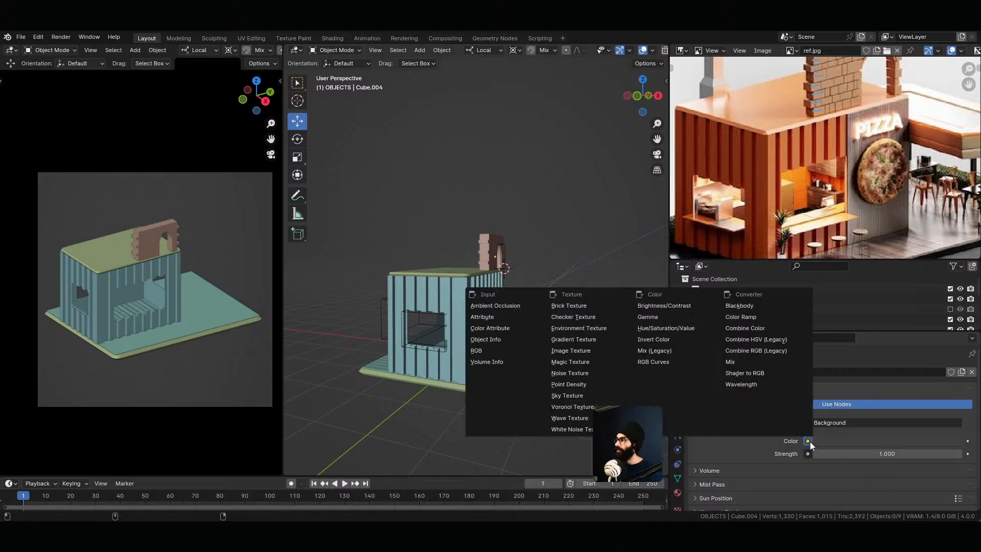
key(alt+Tab)
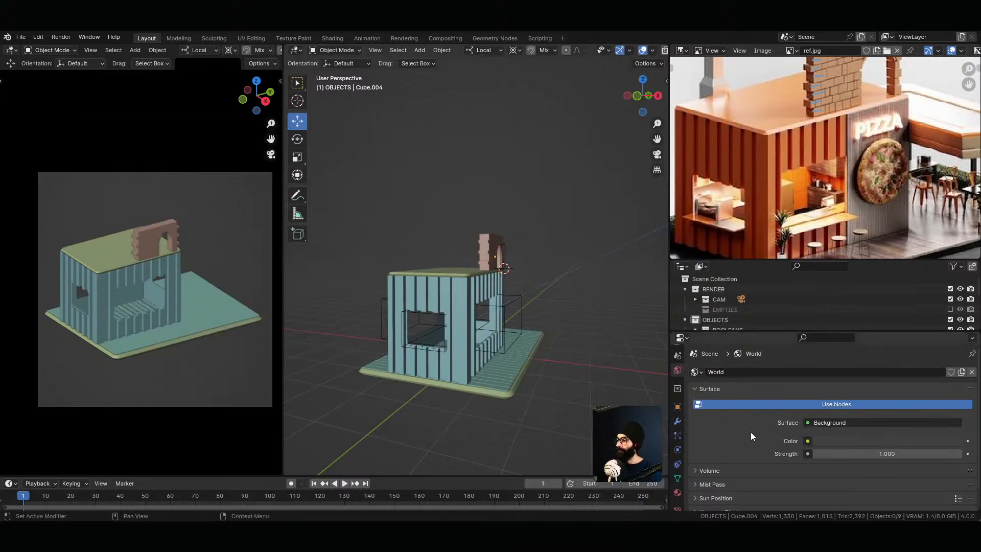
click(808, 445)
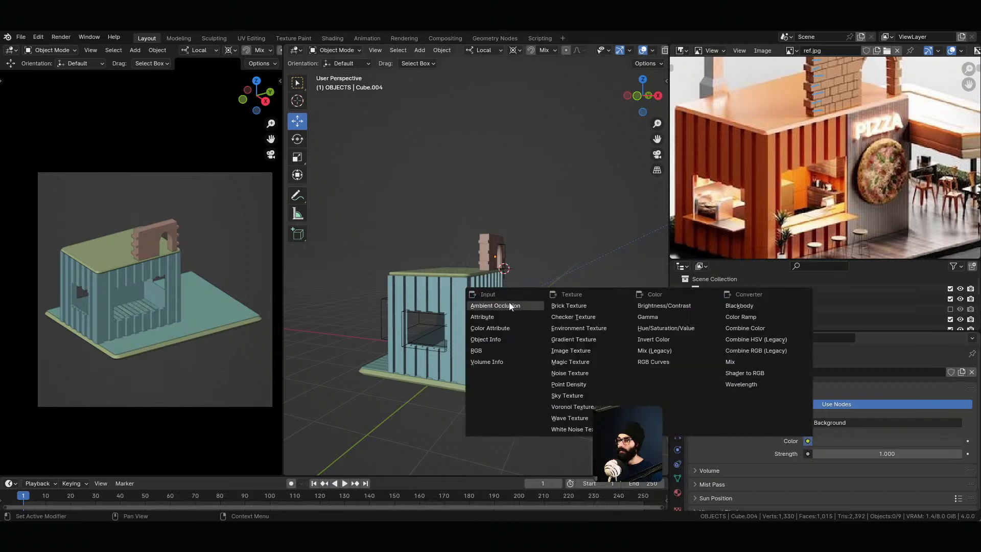
click(581, 327)
Step: Load studio_small_03_4k.exr from the bookmarked HDRIs folder as the environment image, browsing the files as thumbnails
click(891, 452)
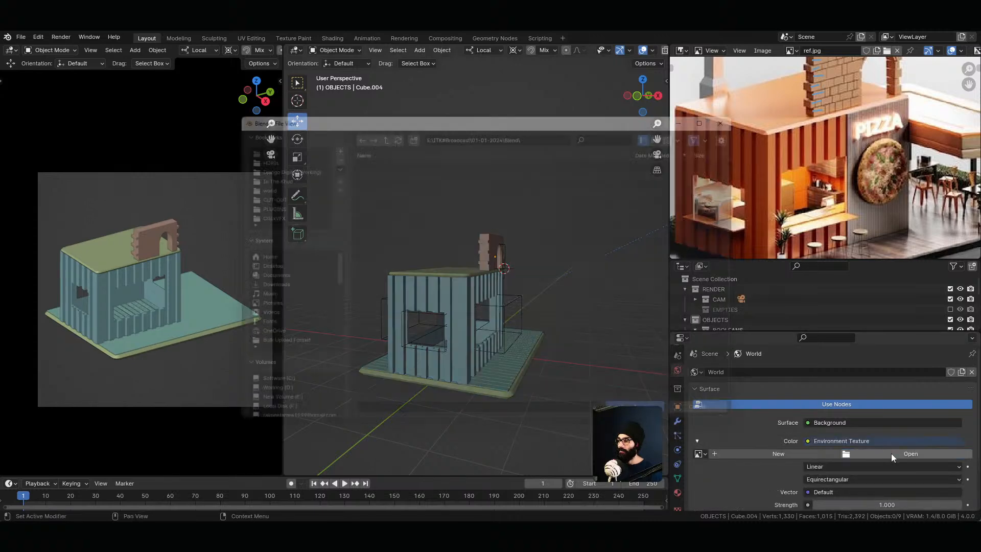
click(263, 150)
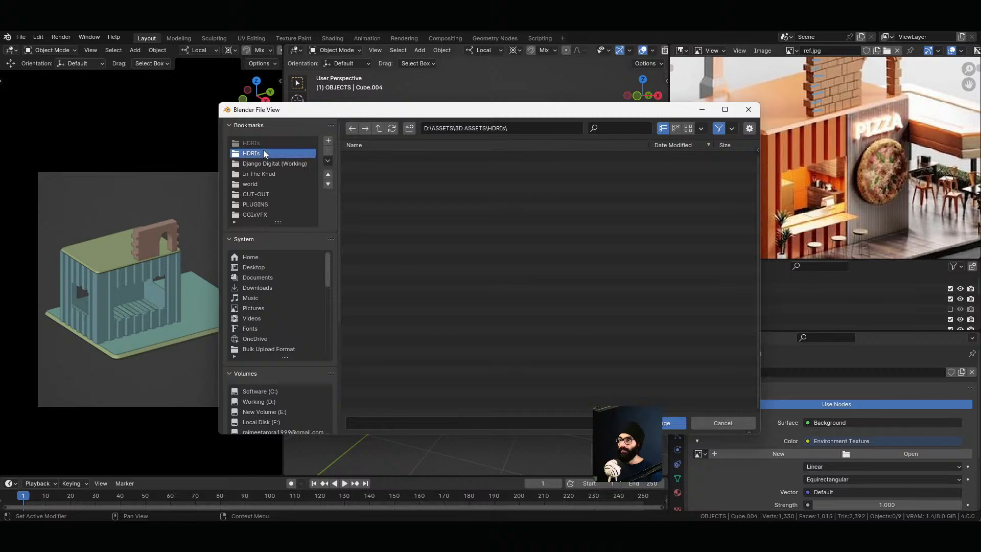
click(689, 128)
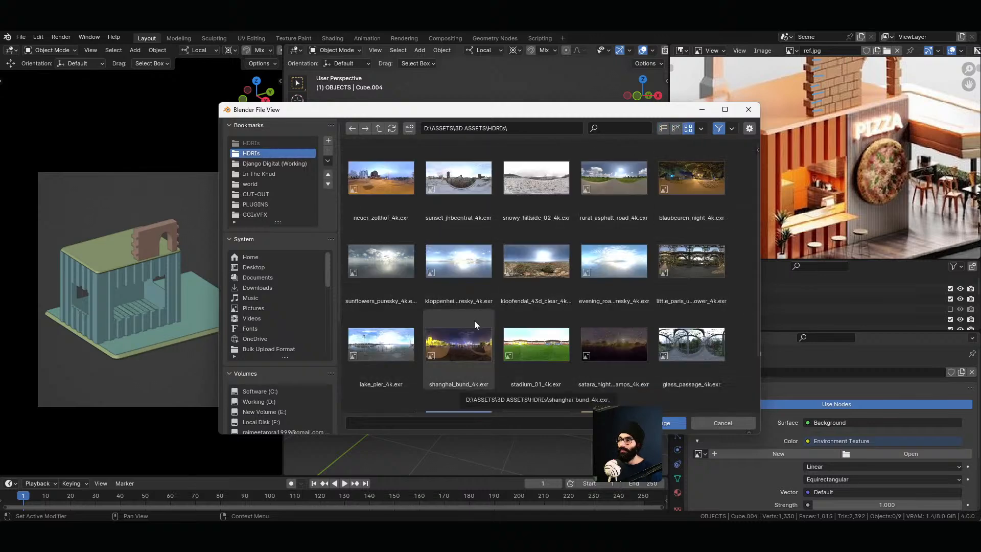
scroll(474, 325, down, 2)
double_click(366, 366)
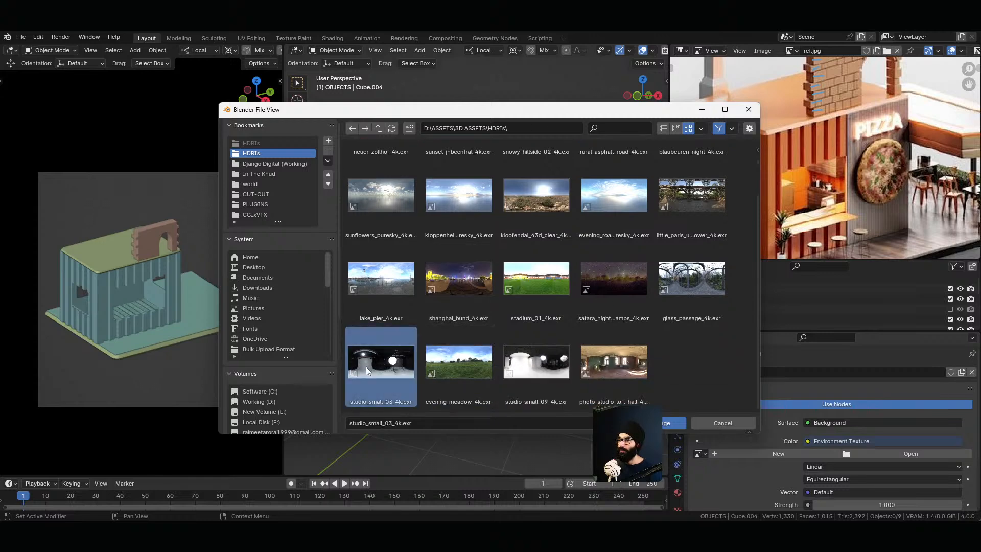
Step: Display the camera viewport in Rendered shading, orbit around the lit building and return to the camera view
key(z)
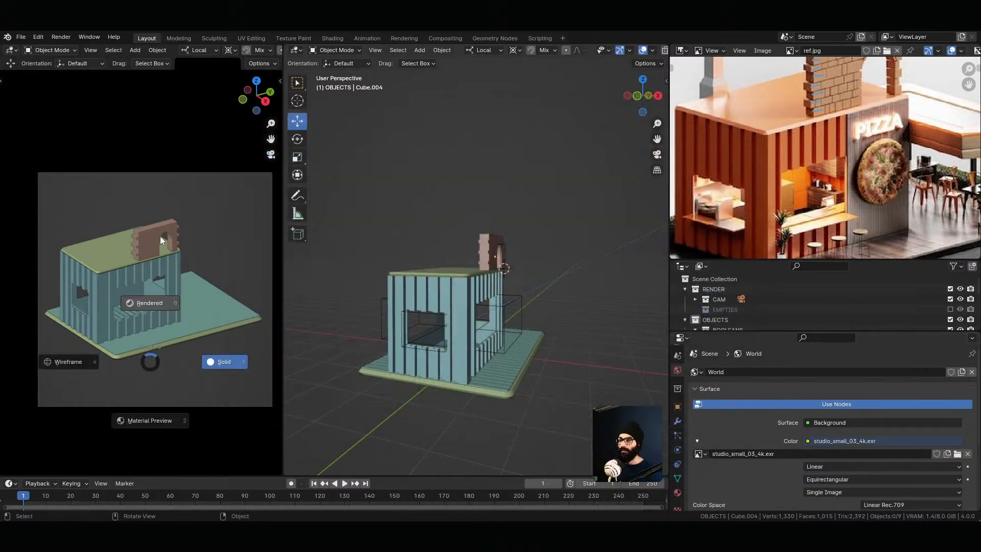
click(161, 236)
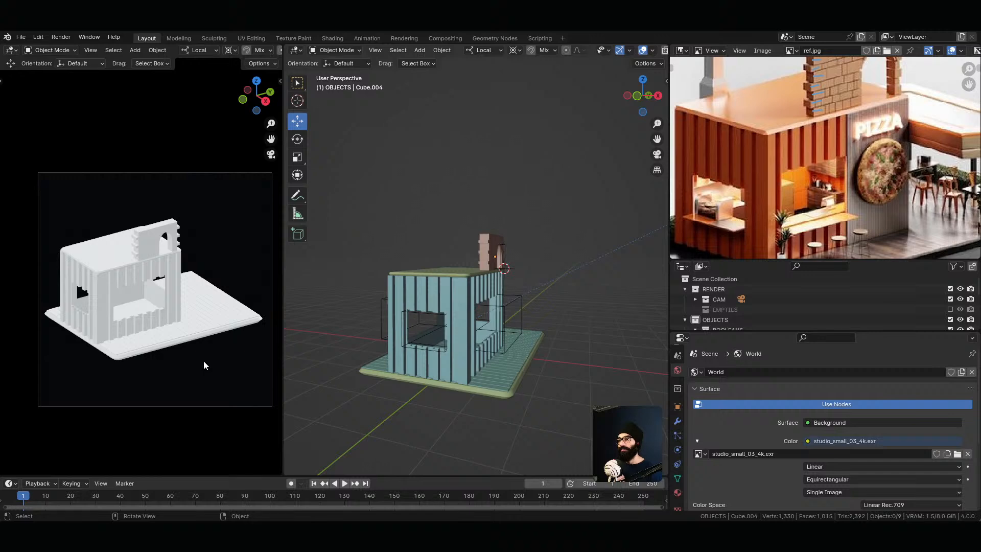
middle_drag(203, 360, 208, 194)
middle_drag(220, 310, 266, 286)
key(KP_0)
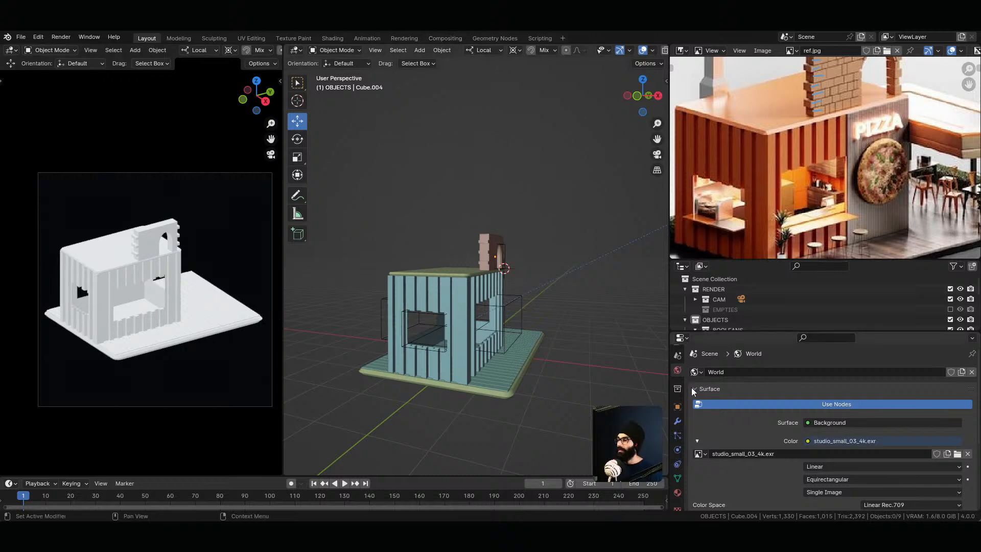
Step: Change the render engine to Cycles with GPU Compute as the device and save the file
scroll(852, 153, down, 6)
scroll(852, 155, up, 5)
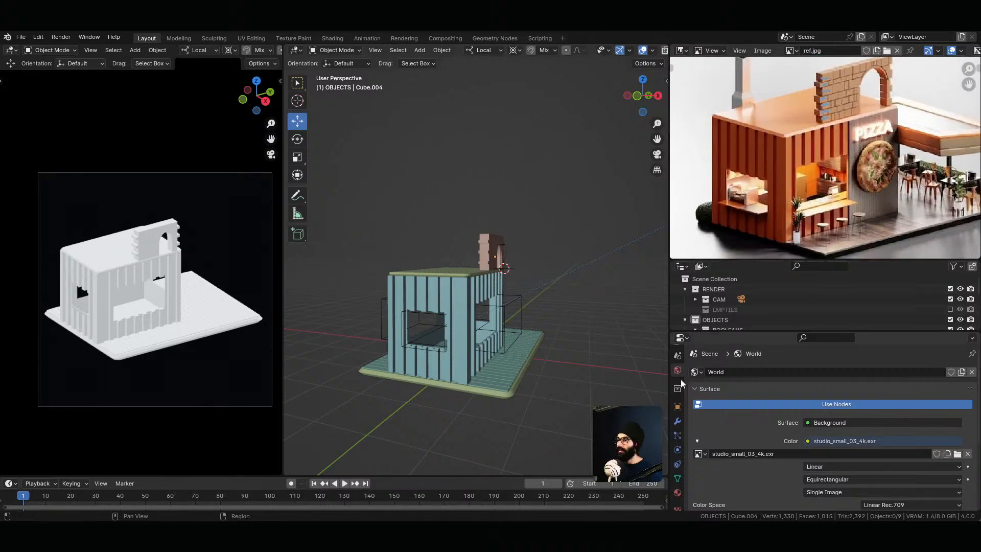
click(679, 357)
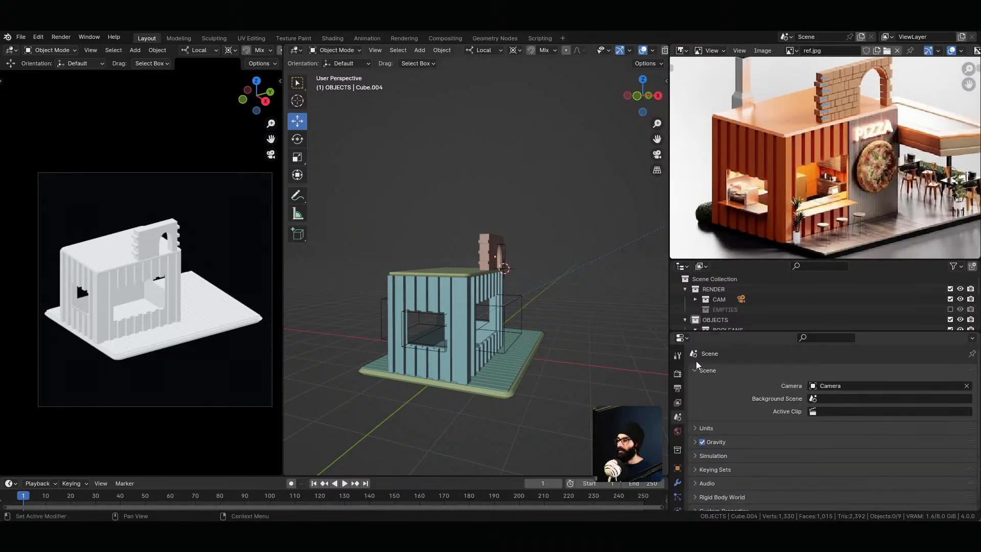
click(678, 374)
click(856, 372)
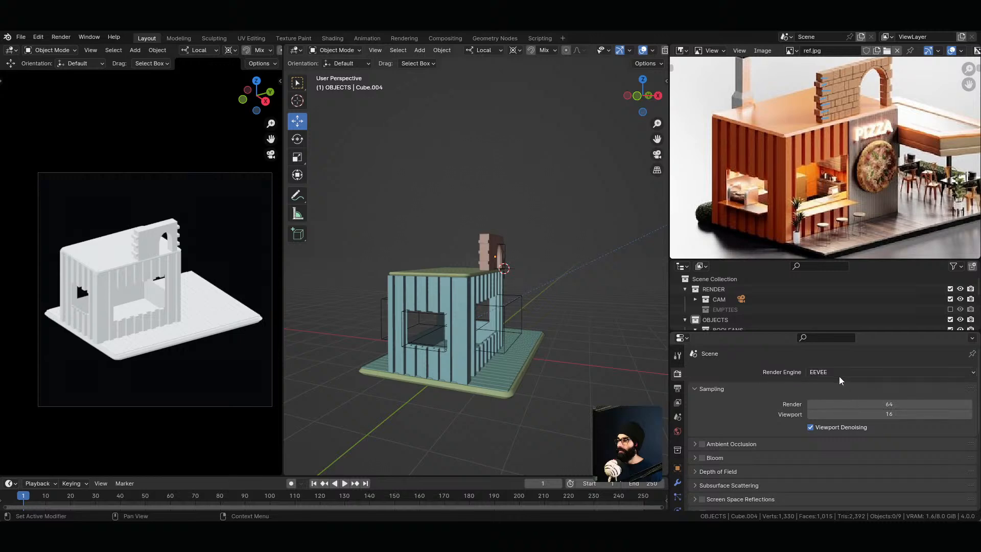
click(839, 374)
click(838, 406)
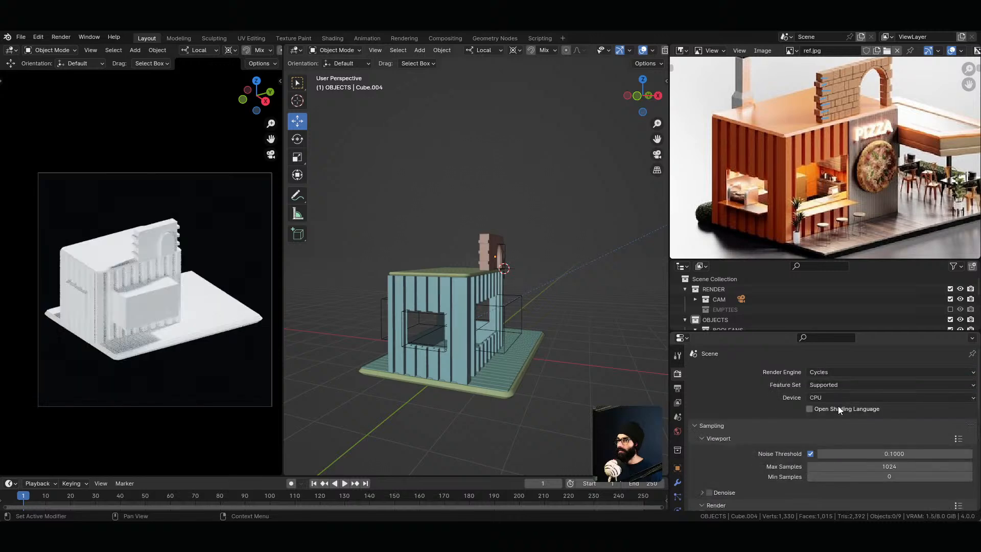
click(839, 398)
click(842, 420)
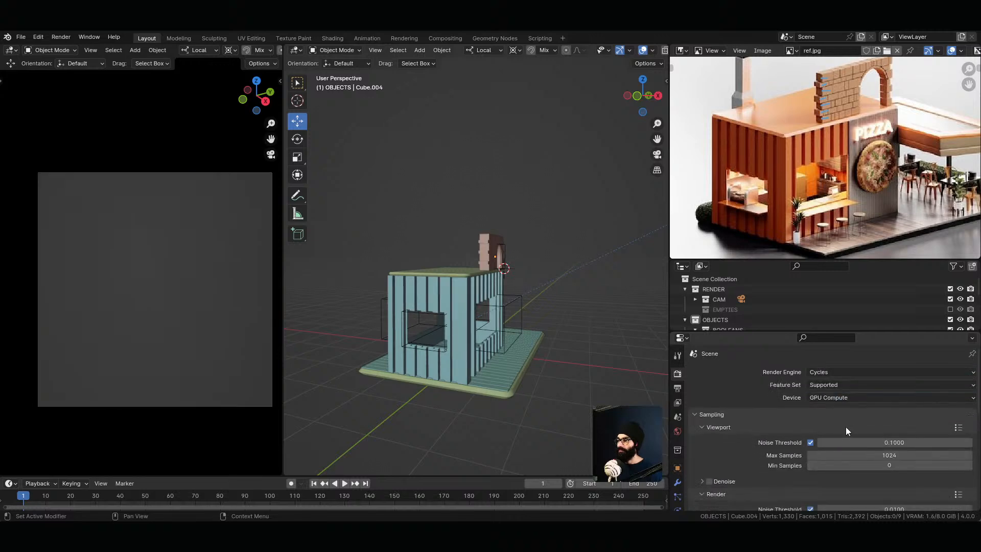
key(ctrl+s)
Step: Set the Cycles maximum samples to 64 for the viewport and 128 for the final render
scroll(737, 427, down, 3)
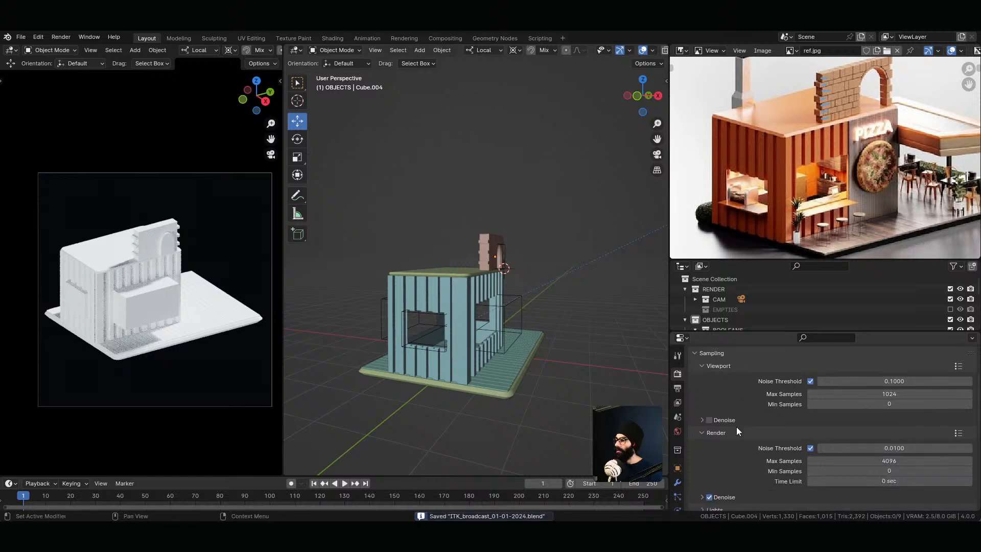
double_click(947, 393)
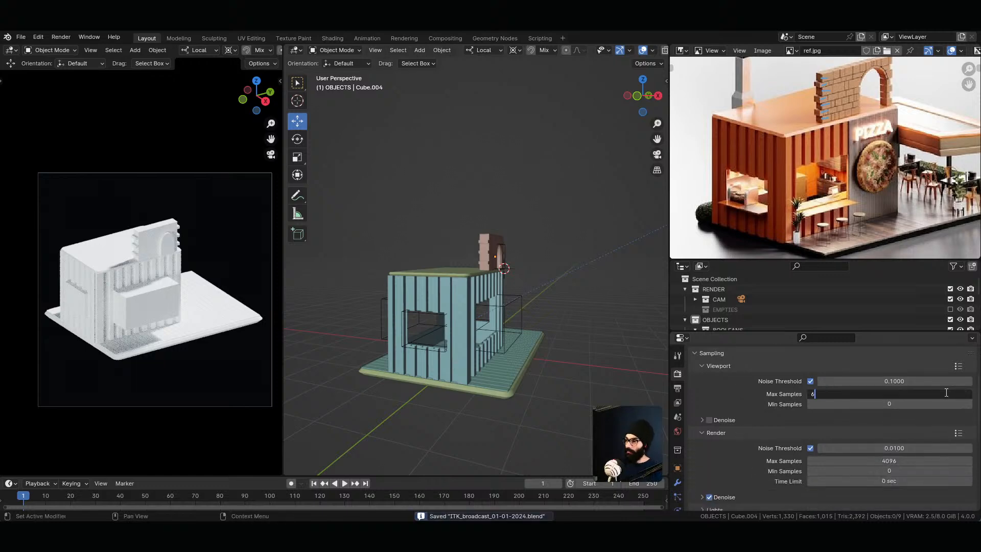
click(872, 466)
text(128)
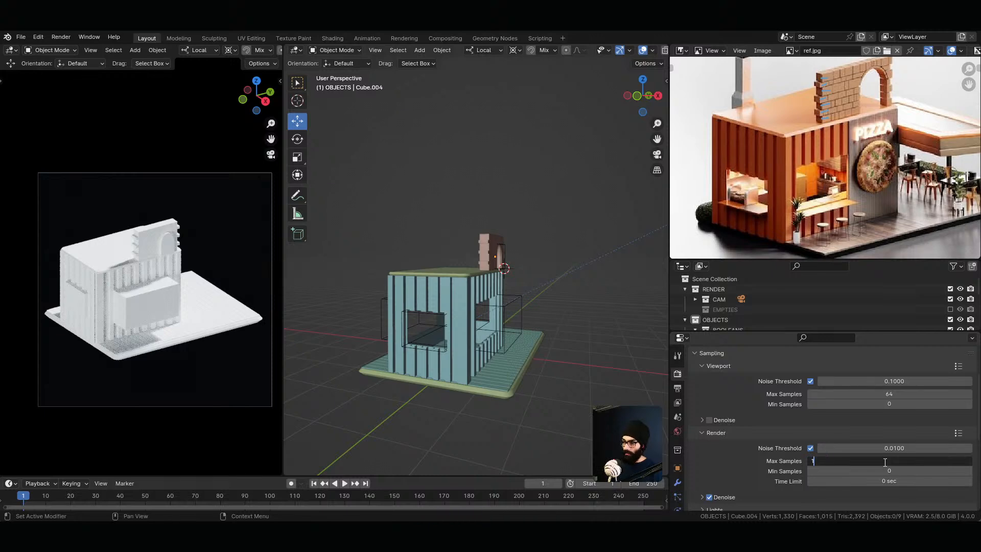
key(Return)
key(alt+Tab)
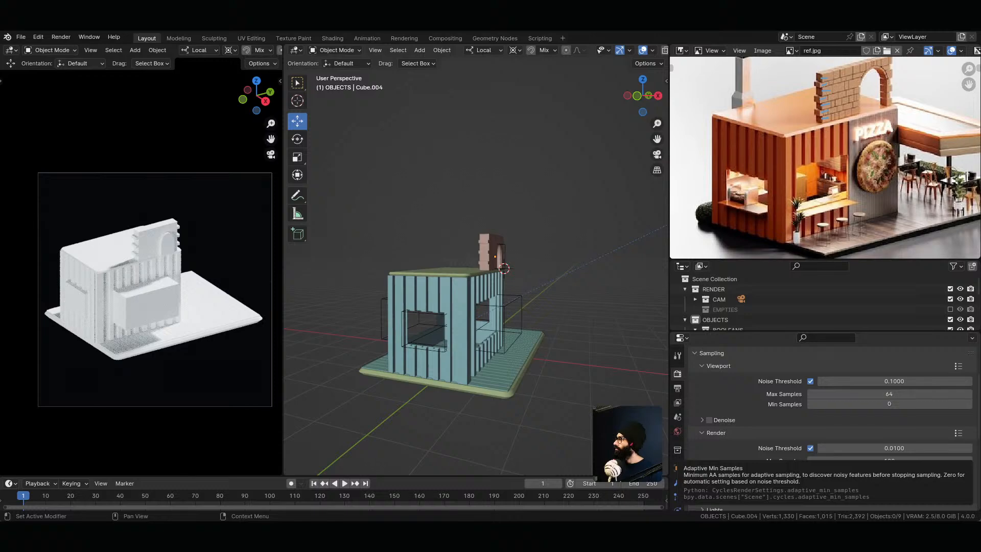
middle_drag(148, 330, 152, 310)
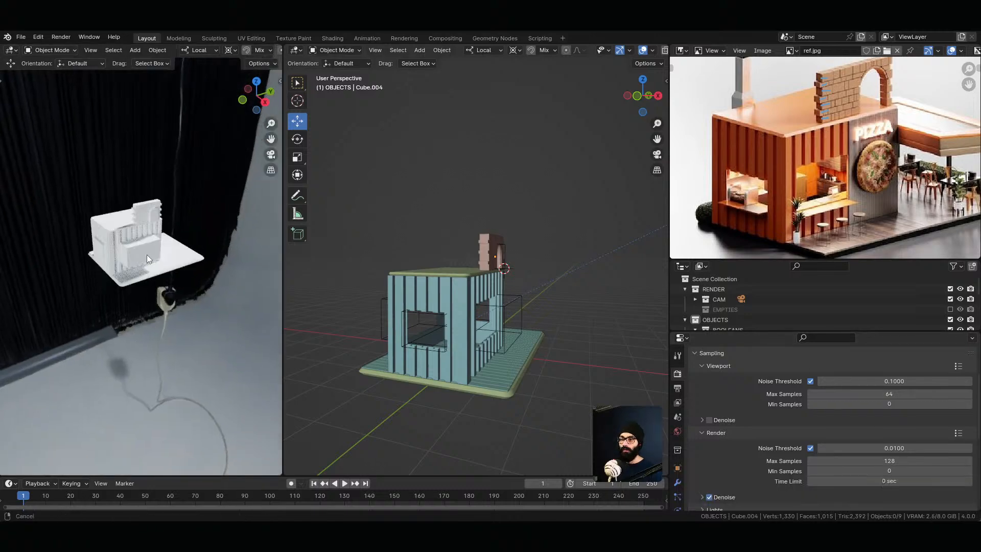
scroll(152, 310, up, 5)
key(KP_0)
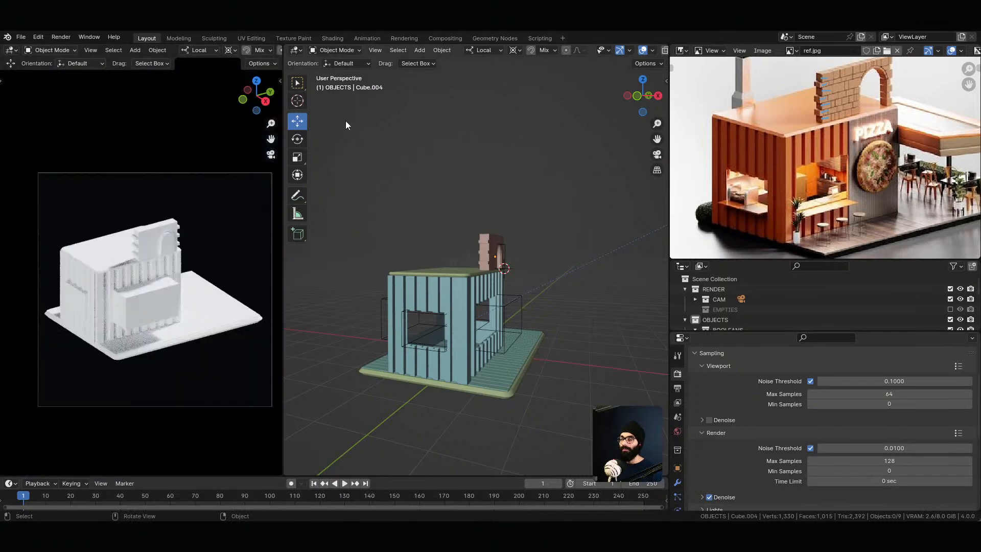
Step: Reduce the Shading workspace to a rendered camera viewport beside a large node editor, removing the file browser and image editor areas
click(332, 38)
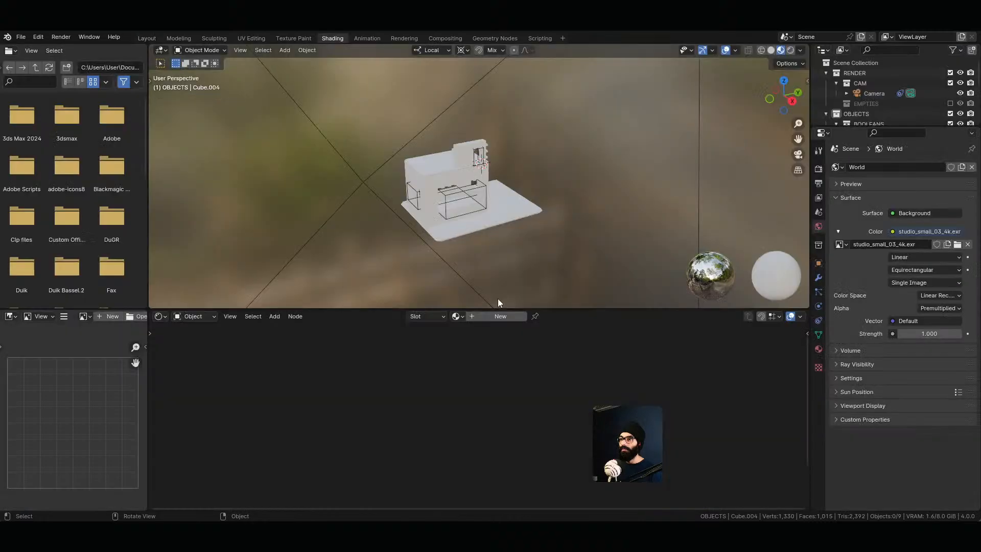
right_click(147, 247)
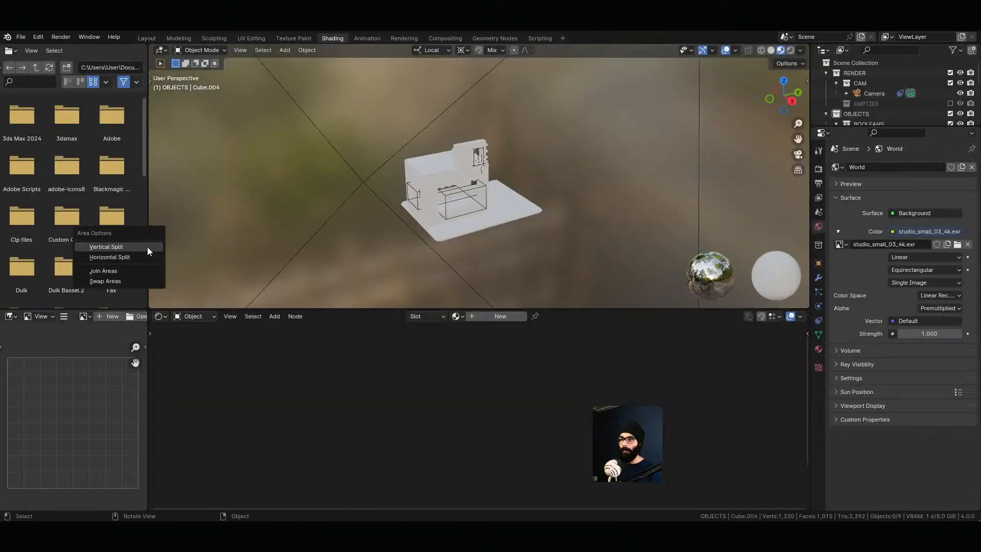
click(127, 271)
right_click(75, 308)
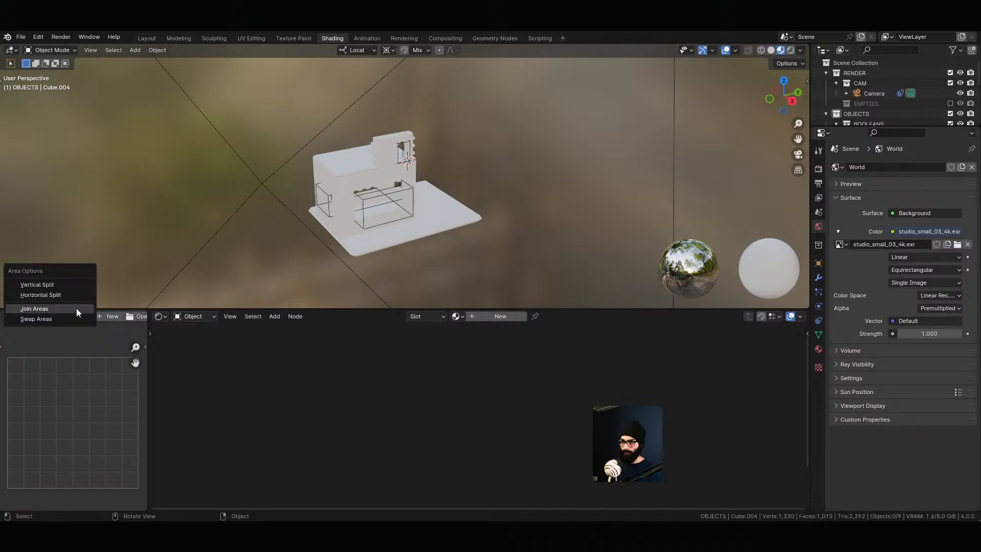
click(76, 308)
click(157, 303)
drag(149, 308, 398, 331)
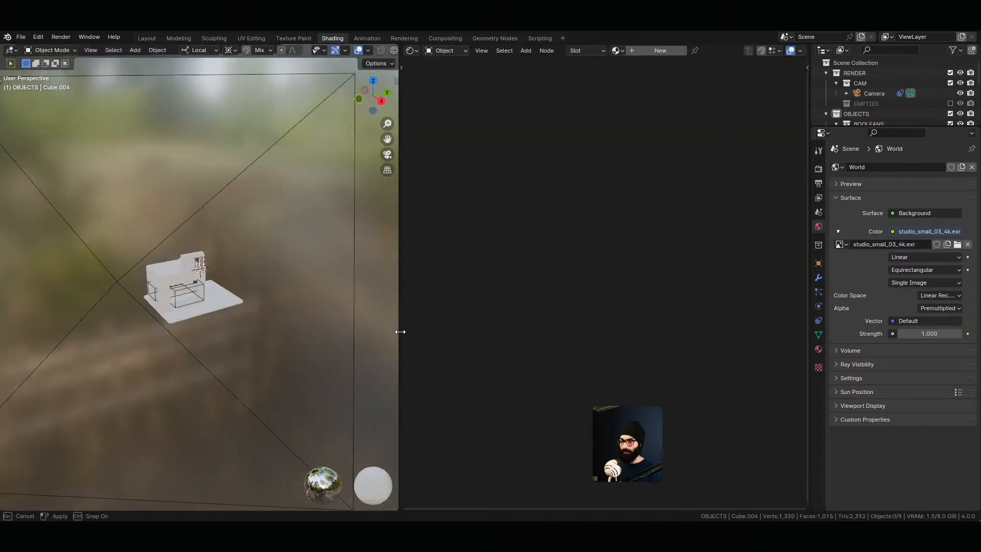
key(KP_0)
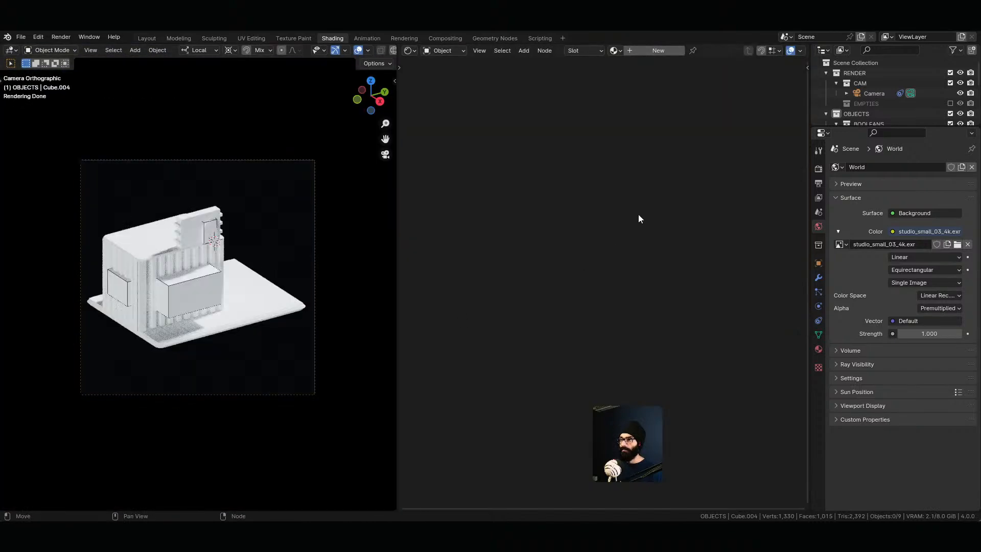
Step: Display the World shader nodes and add connected Texture Coordinate and Mapping nodes to the studio_small_03_4k.exr environment texture
click(445, 88)
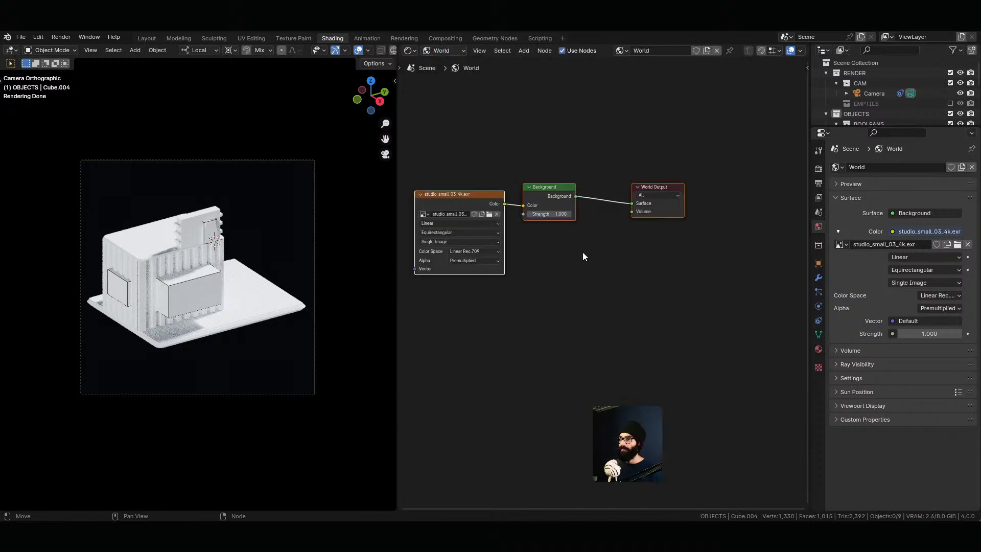
drag(578, 287, 684, 306)
click(461, 196)
middle_drag(522, 259, 656, 278)
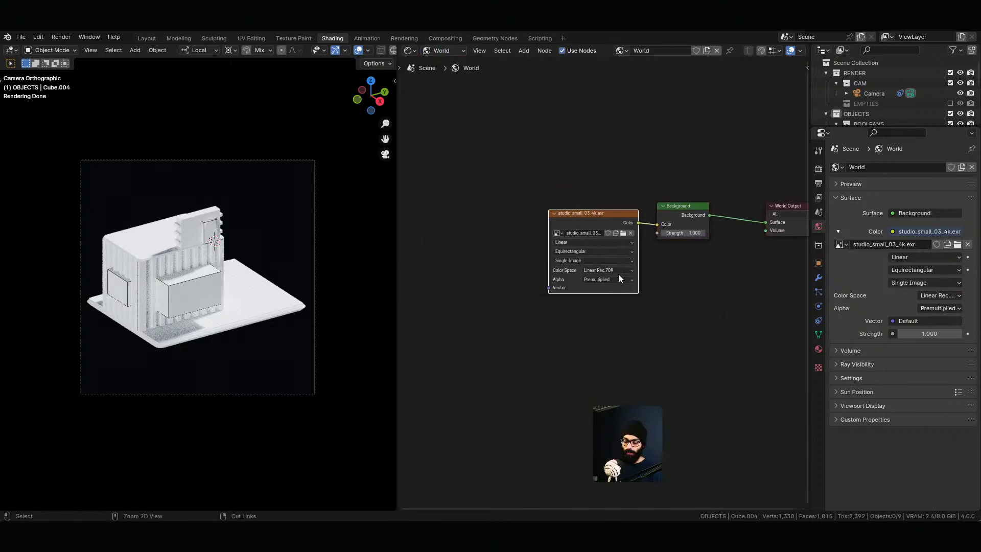
key(ctrl+t)
middle_drag(552, 339, 660, 331)
scroll(480, 339, up, 3)
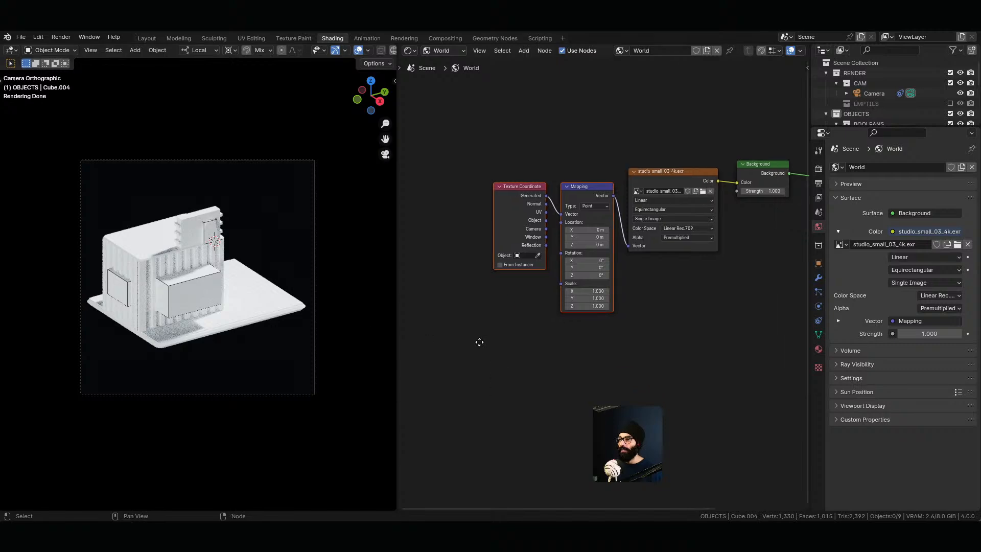
Step: Rotate the environment lighting with the Mapping node to -4.1° on Y and -29° on Z, and return to the camera view
drag(613, 259, 634, 259)
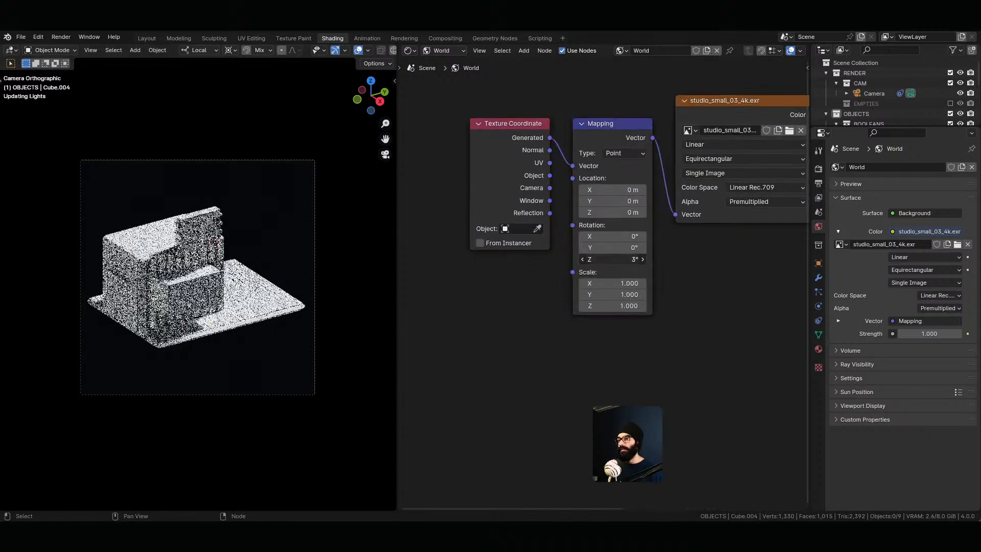
right_click(613, 259)
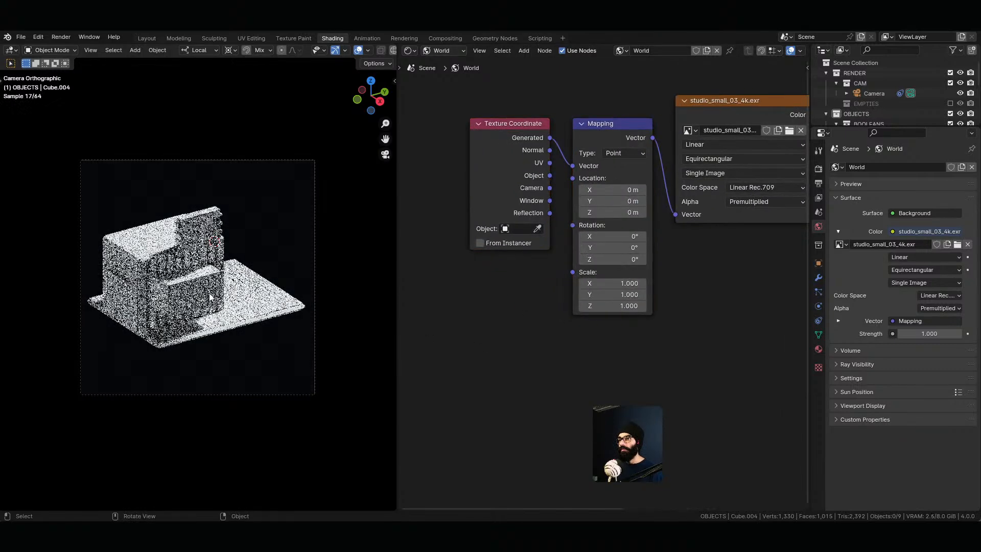
middle_drag(204, 266, 80, 282)
scroll(187, 271, down, 4)
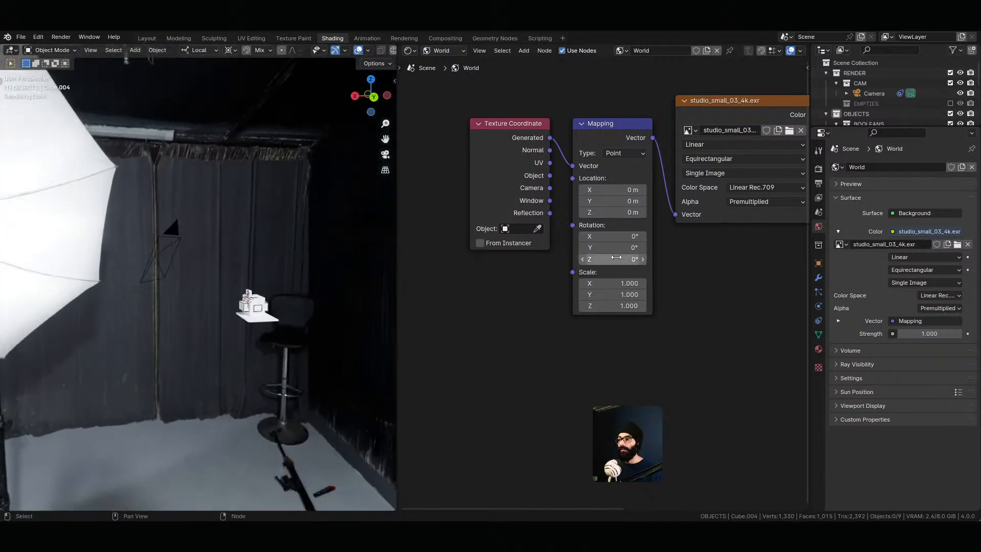
drag(613, 259, 633, 259)
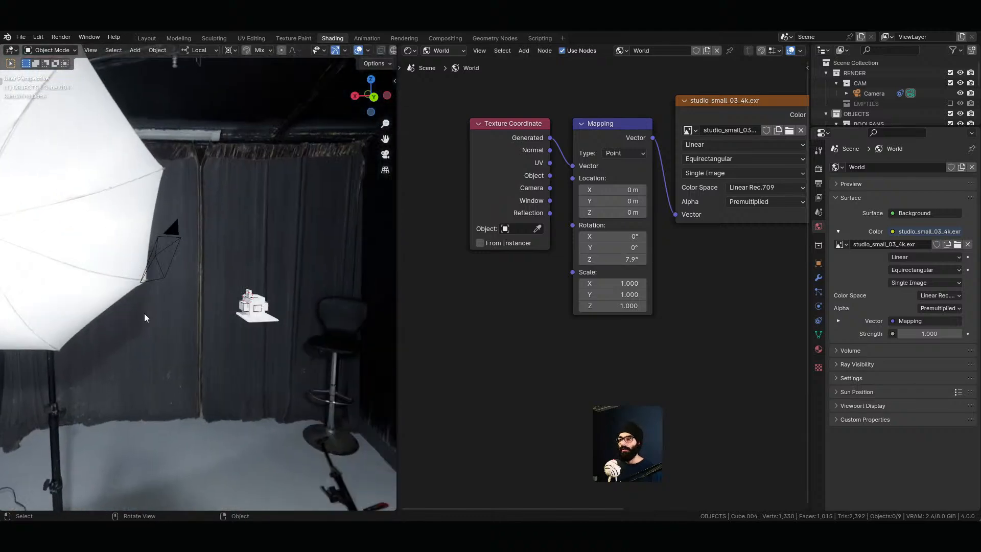
middle_drag(204, 322, 2, 323)
middle_drag(290, 312, 214, 312)
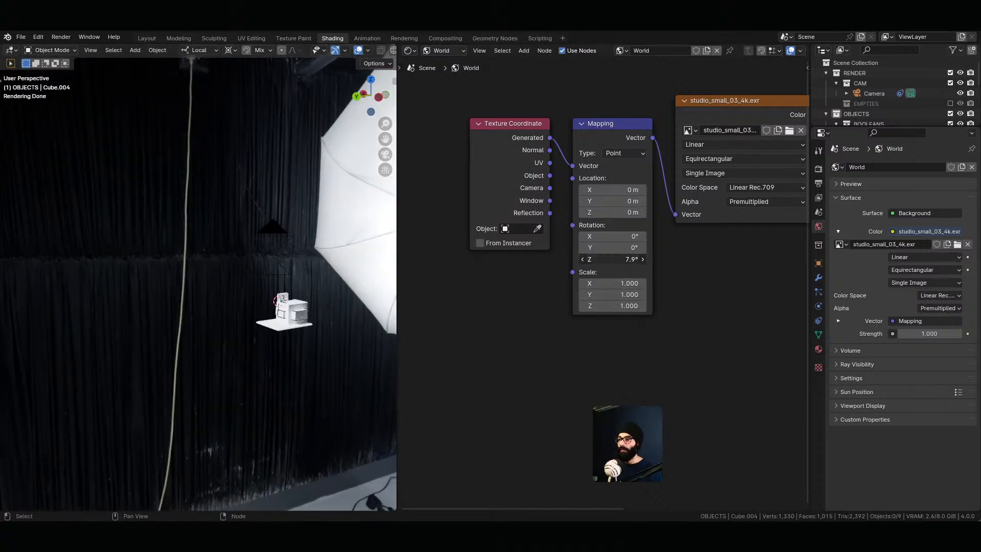
mouse_move(625, 259)
mouse_down()
mouse_move(592, 259)
mouse_move(614, 236)
mouse_move(620, 247)
mouse_move(604, 248)
mouse_move(613, 259)
mouse_move(605, 259)
mouse_move(623, 259)
mouse_up()
right_click(619, 236)
key(KP_0)
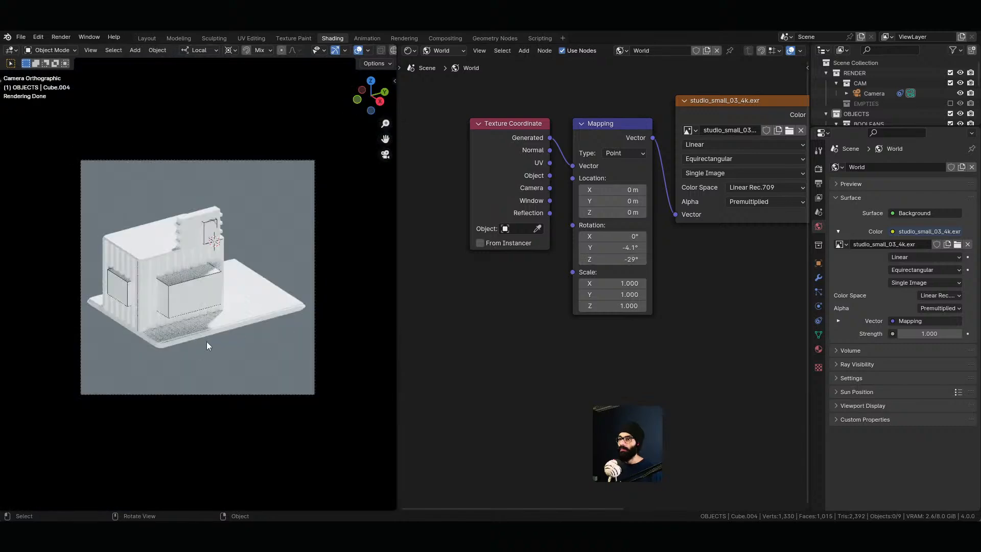
Step: Try a strength of 0.3 on the World Background node and settle on 0.8
middle_drag(638, 364, 567, 380)
middle_drag(737, 307, 602, 315)
click(689, 159)
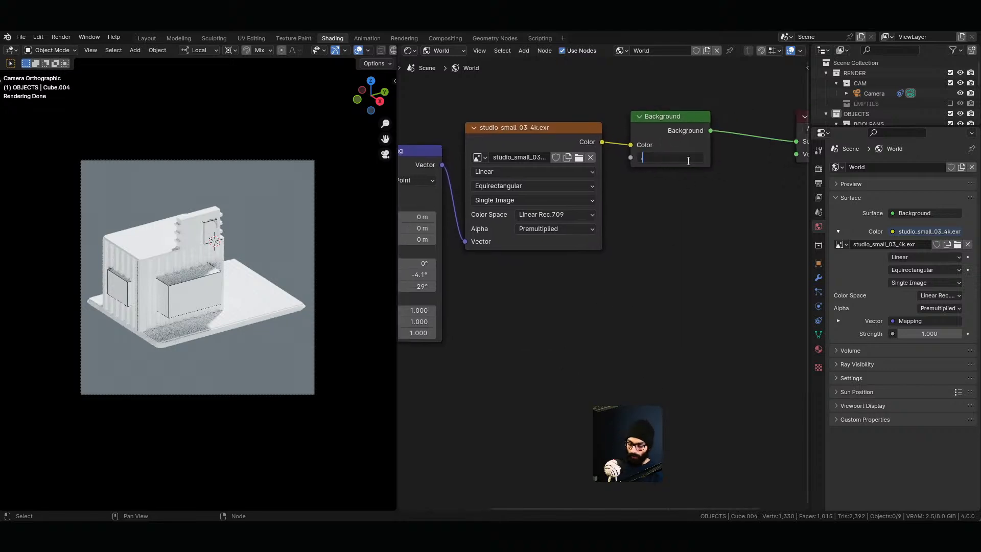
text(0.3)
key(Return)
click(688, 158)
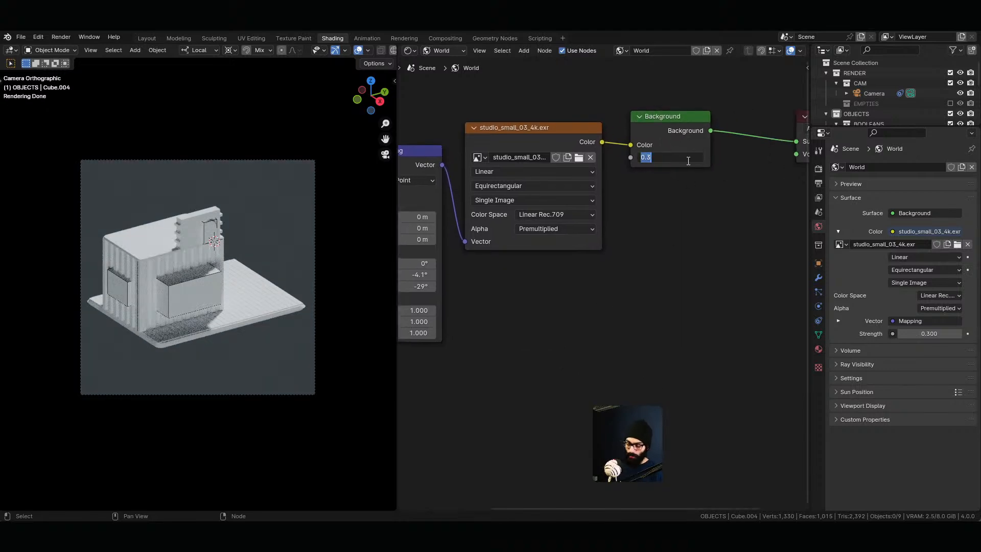
text(0.8)
key(Return)
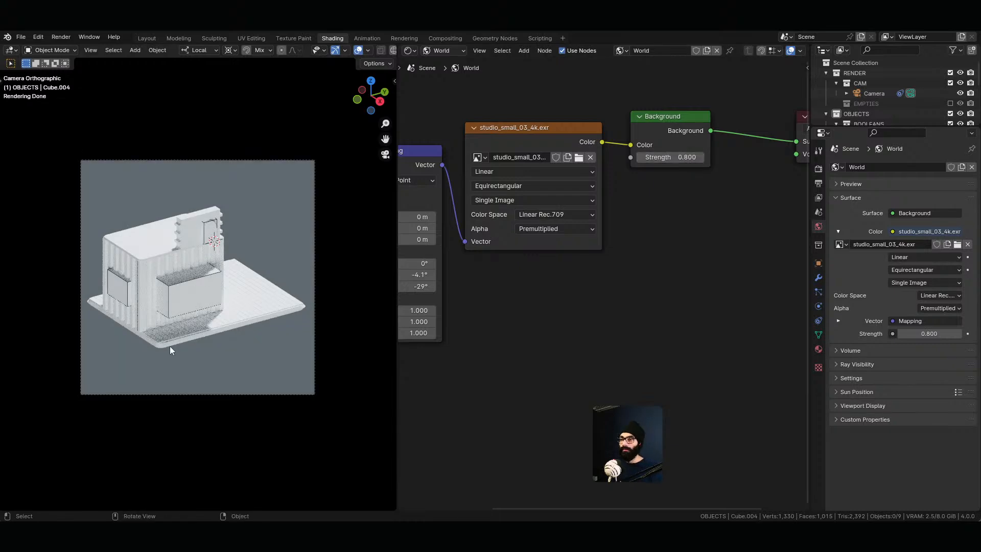
Step: Enable the Transparent option in the render's Film settings so the HDRI background is hidden
scroll(174, 353, up, 5)
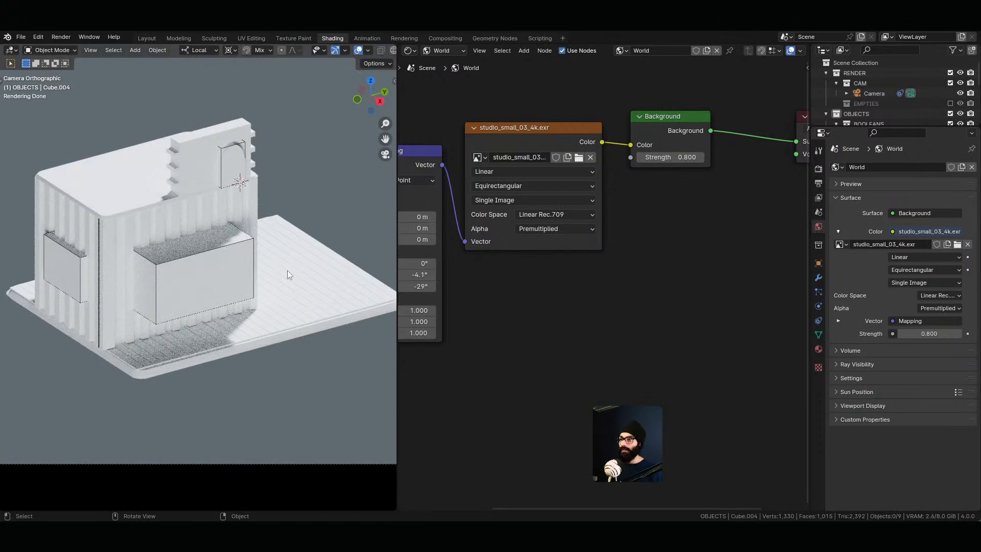
click(819, 169)
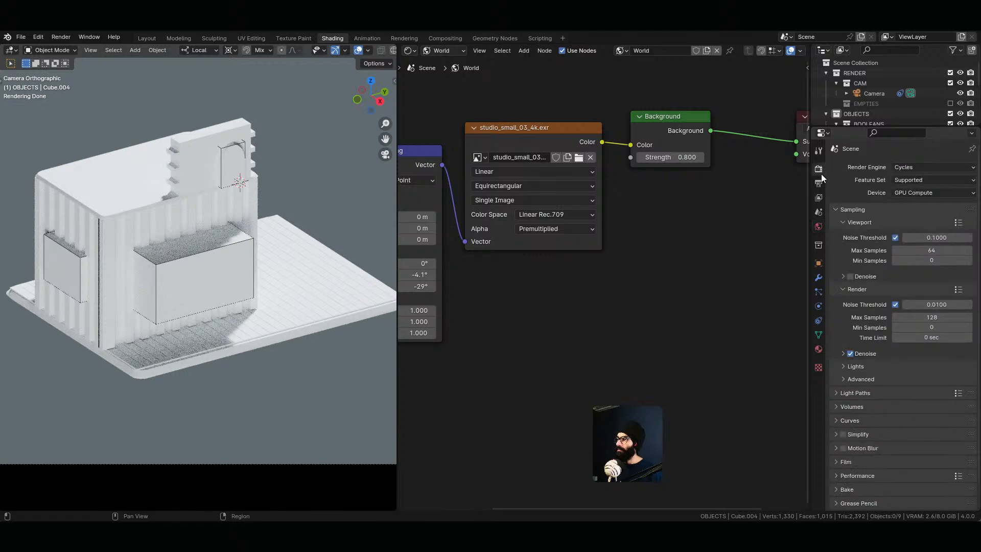
scroll(925, 458, down, 1)
click(841, 436)
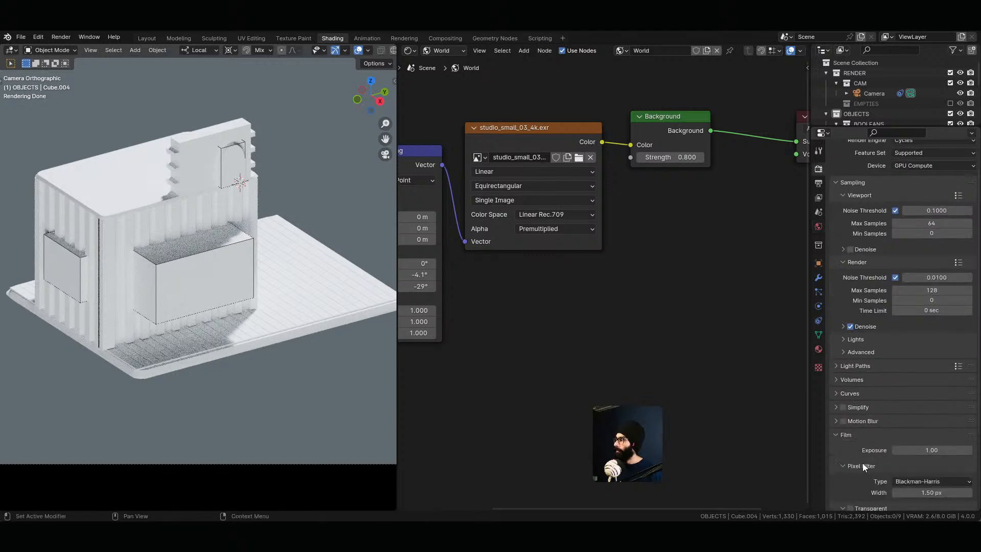
scroll(863, 463, down, 3)
click(856, 448)
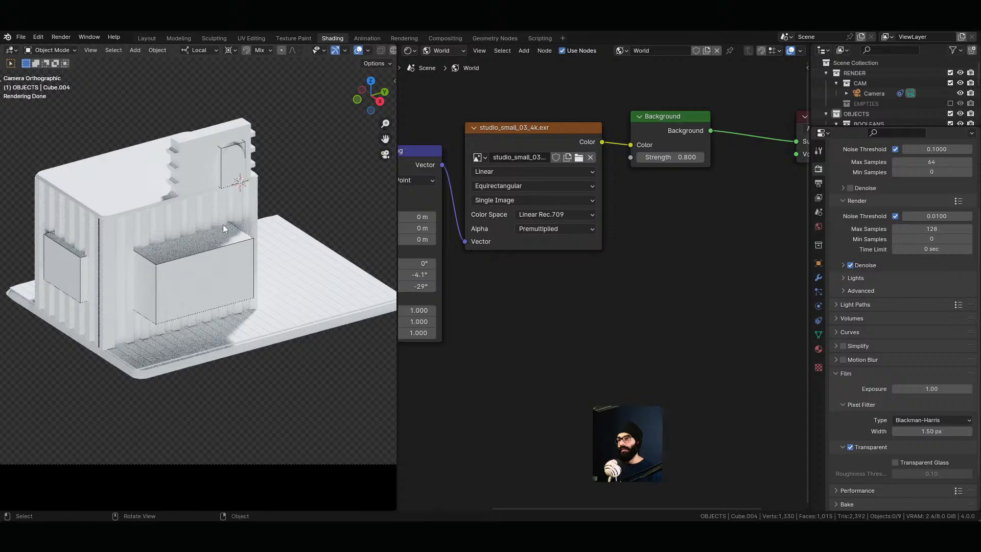
Step: Return to the Layout workspace and give the Outliner more height above the Properties editor
click(155, 39)
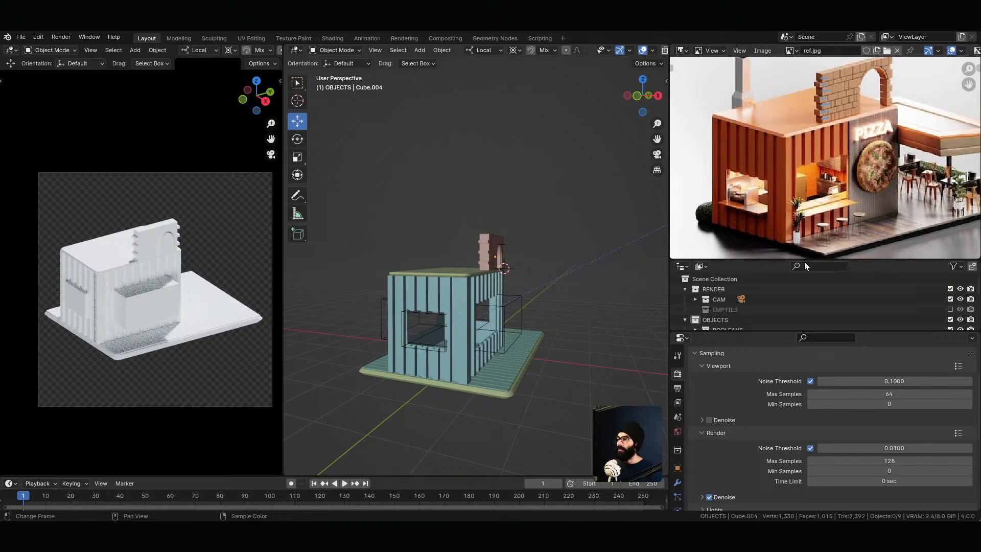
middle_drag(529, 281, 467, 290)
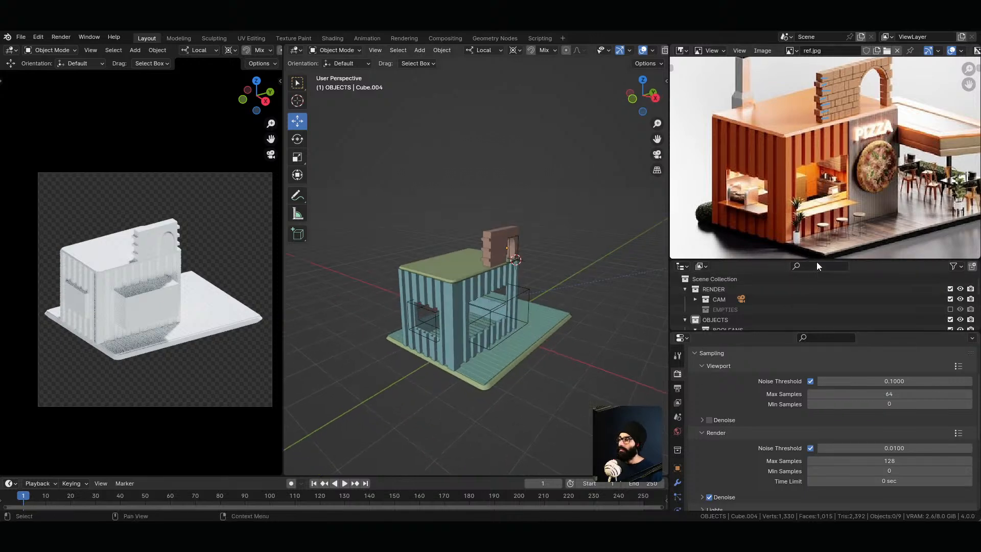
drag(814, 331, 813, 402)
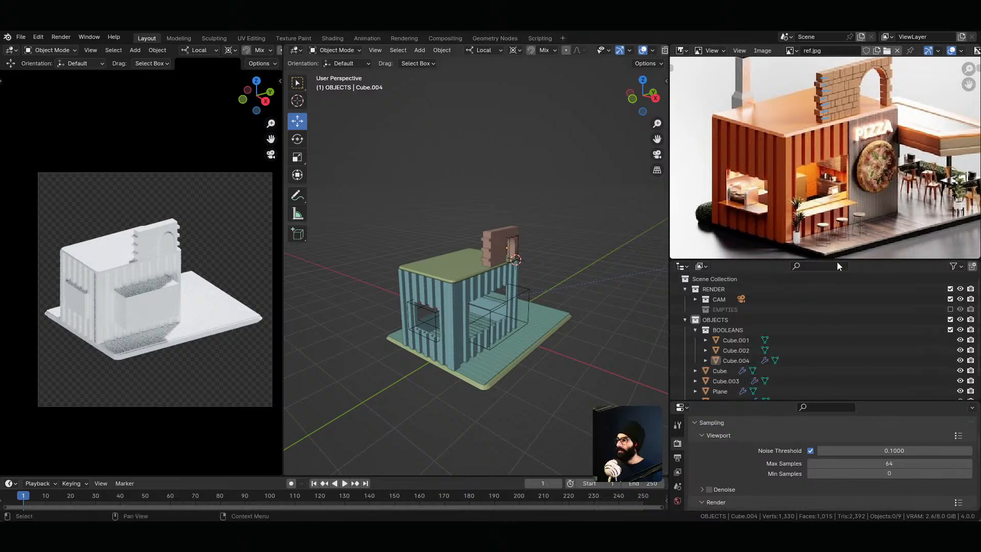
Step: Give the reference image and the Properties editor more height, and show the material settings of the shop's roof
drag(837, 262, 837, 359)
scroll(795, 177, up, 1)
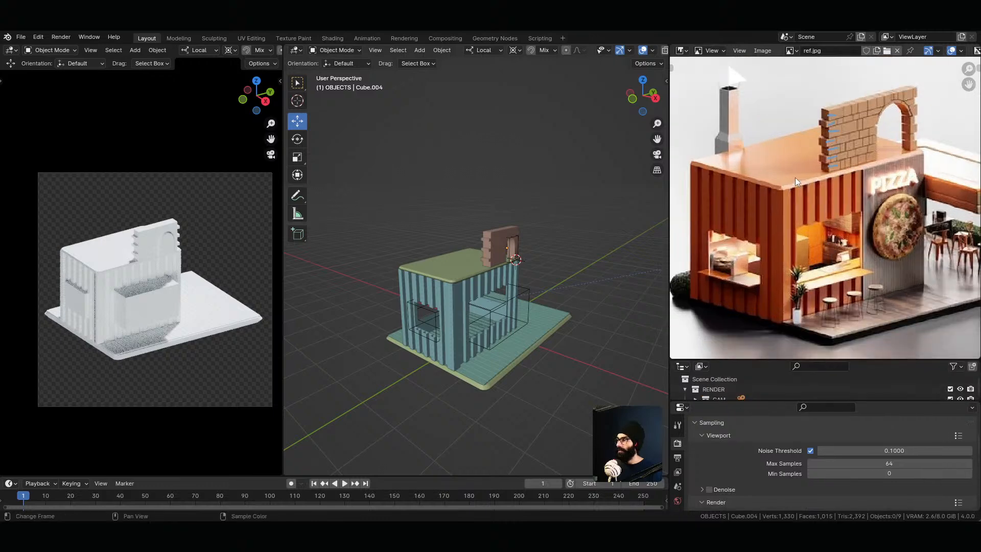
click(458, 260)
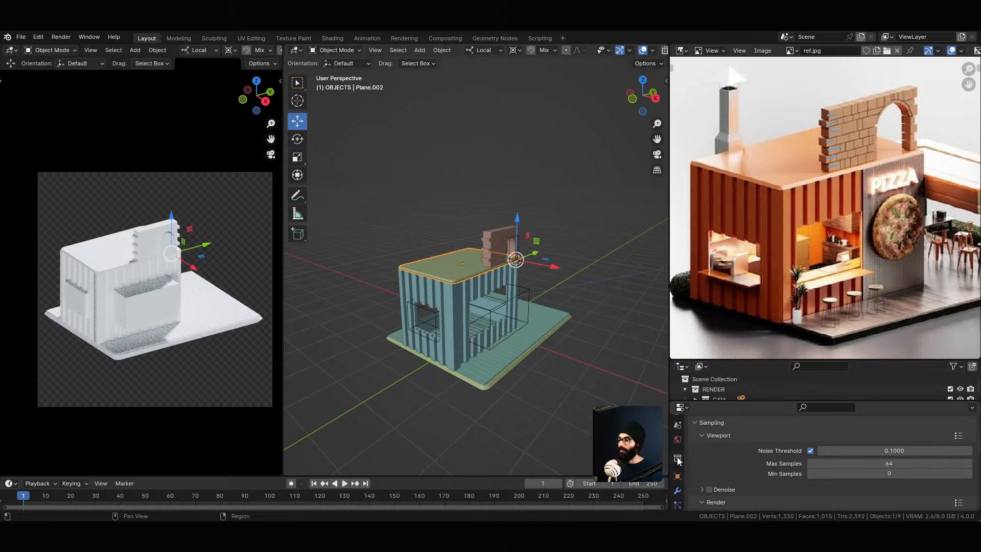
click(678, 481)
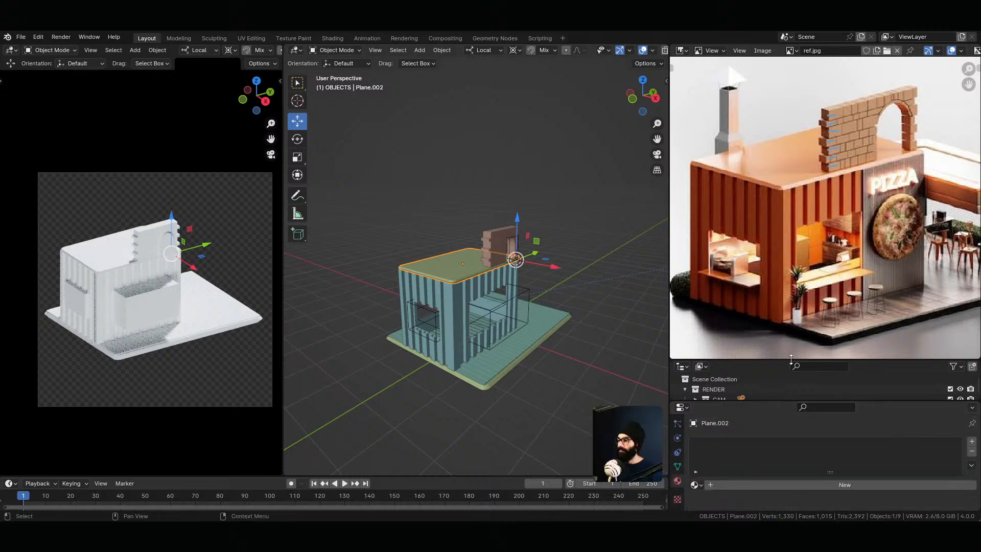
drag(771, 360, 772, 324)
drag(774, 402, 773, 368)
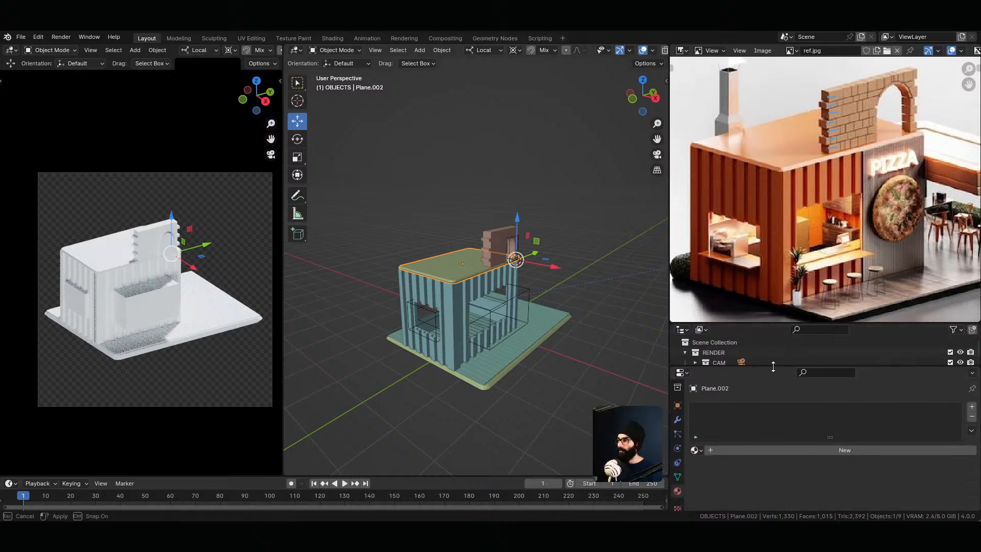
Step: Create a new material on the roof and name it orange_light
click(772, 454)
click(773, 455)
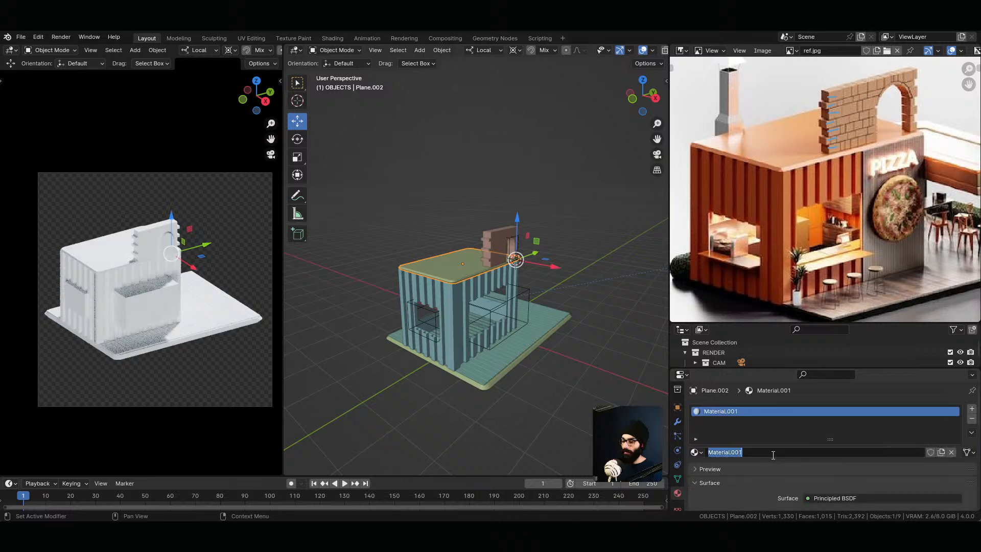
text(orange_light)
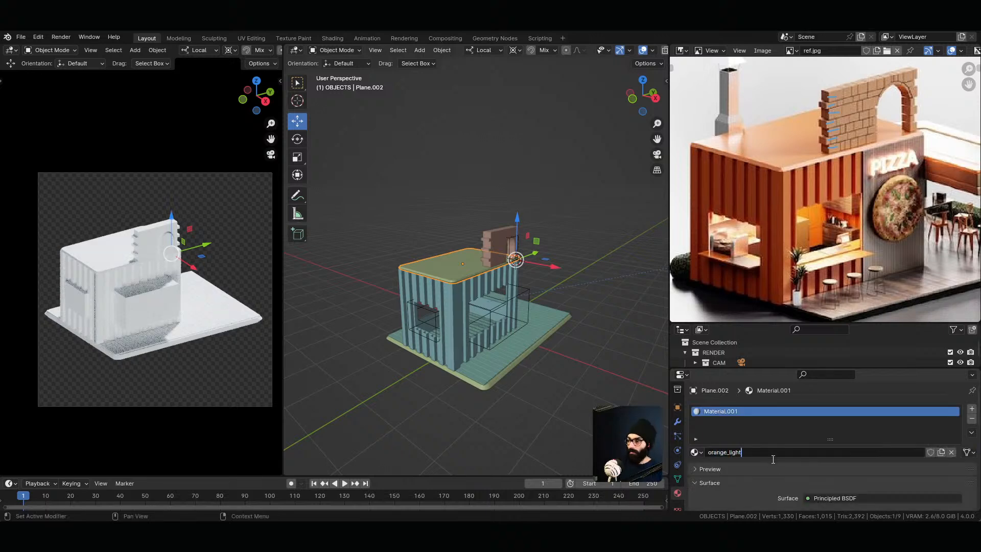
key(Return)
Step: Set the base color of orange_light by sampling the light orange roof in the reference image
scroll(715, 485, down, 3)
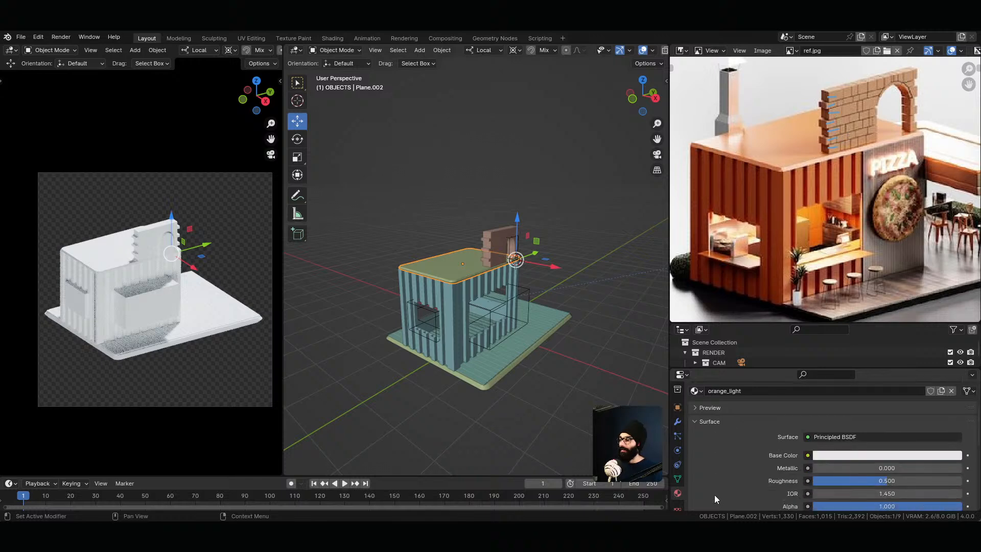
click(880, 455)
click(953, 409)
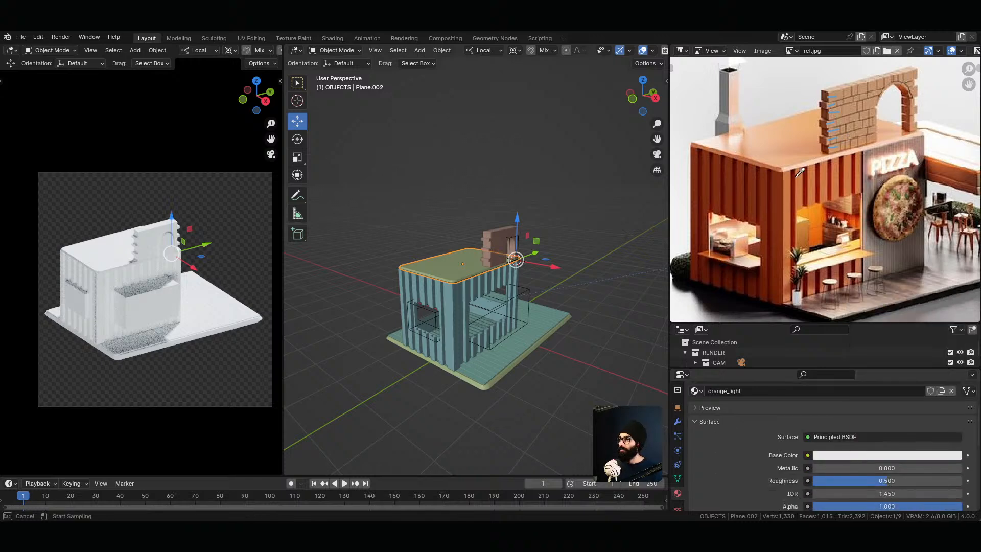
click(790, 133)
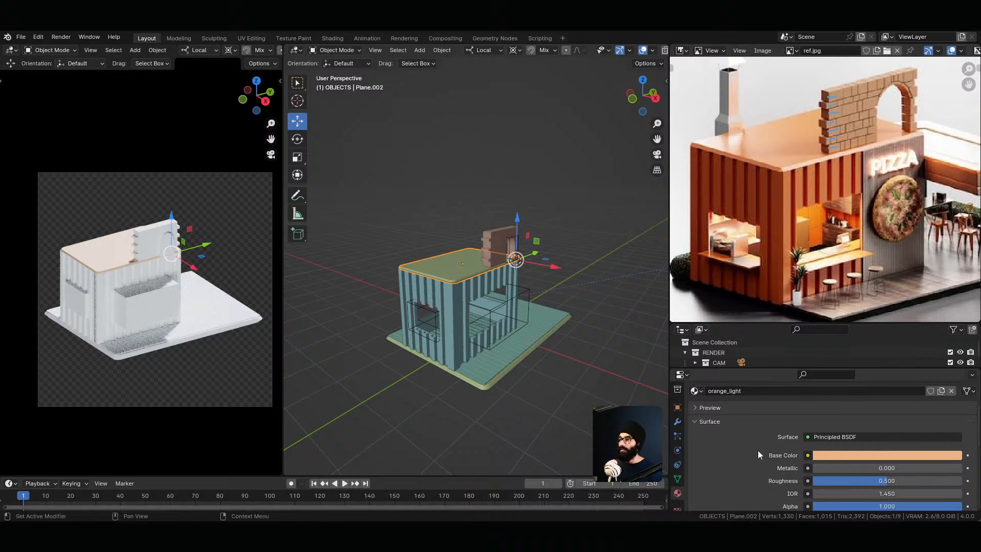
scroll(712, 444, up, 3)
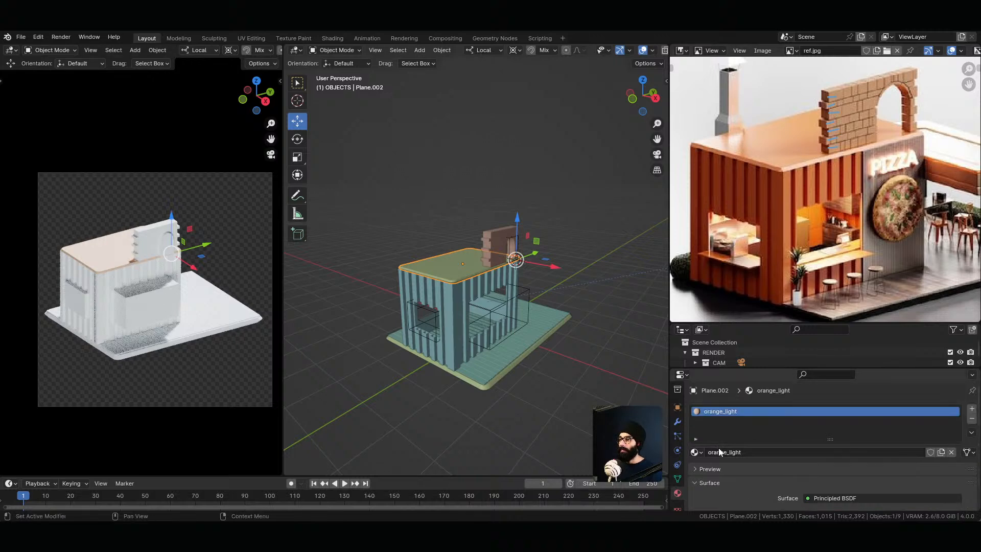
Step: Create a new material named orange_dark on the corrugated shop walls
click(456, 322)
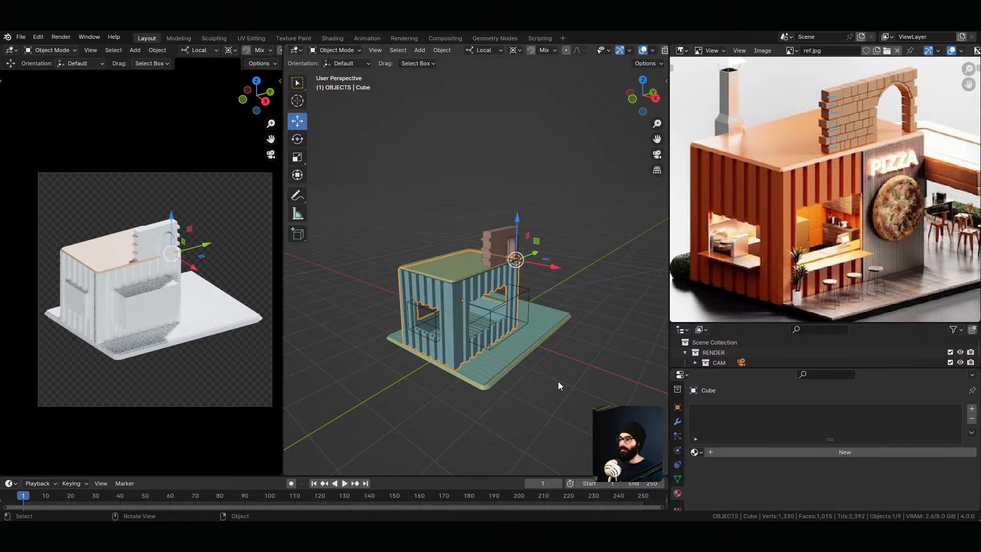
click(790, 451)
double_click(763, 452)
text(or)
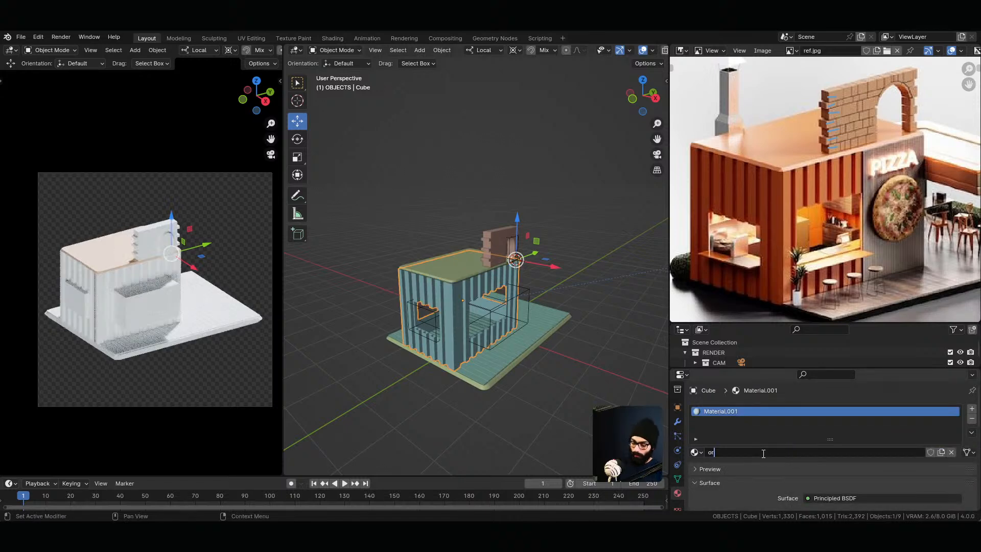
text(ange_da)
text(rk)
key(Return)
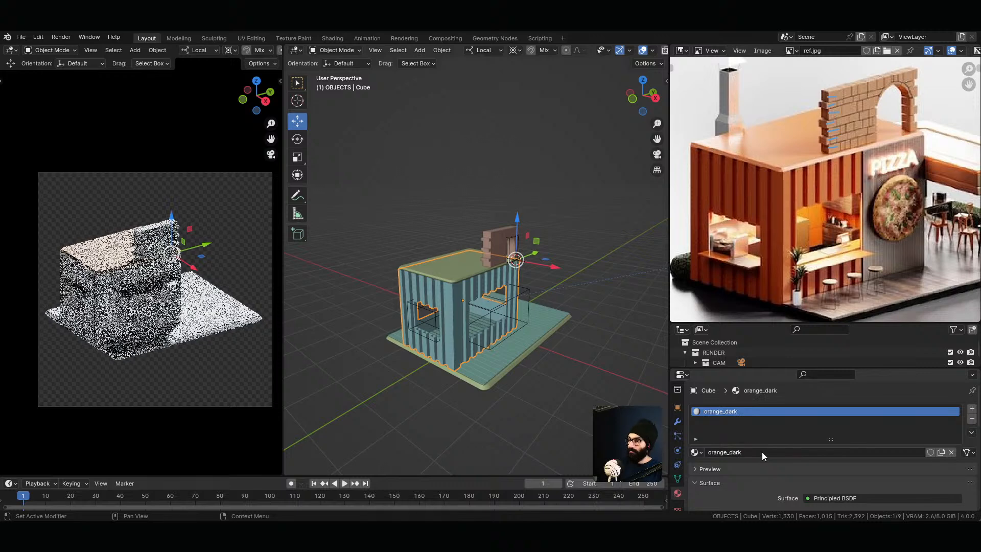
Step: Sample the darker orange of the reference image's container corner as the base color of orange_dark, and deselect the walls
scroll(746, 468, down, 3)
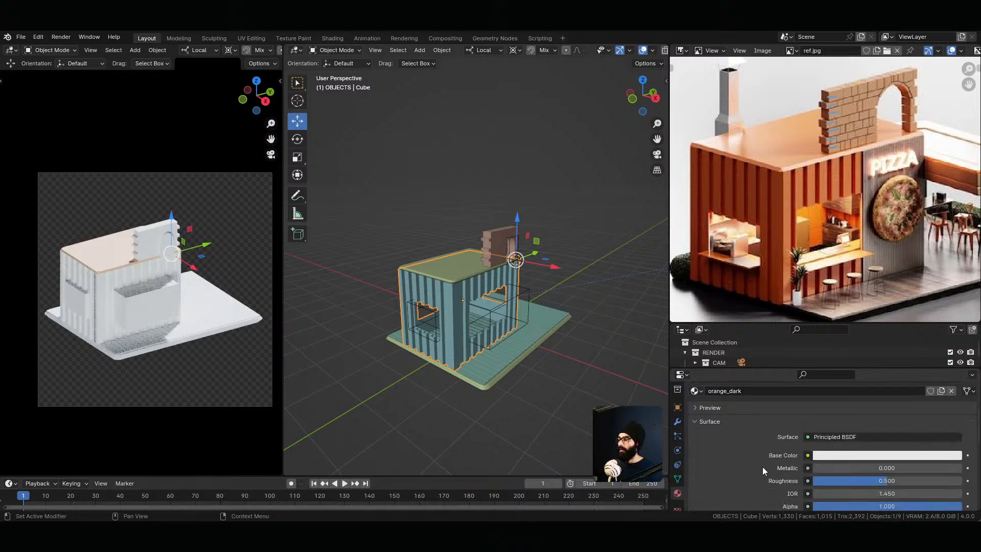
click(868, 455)
click(952, 410)
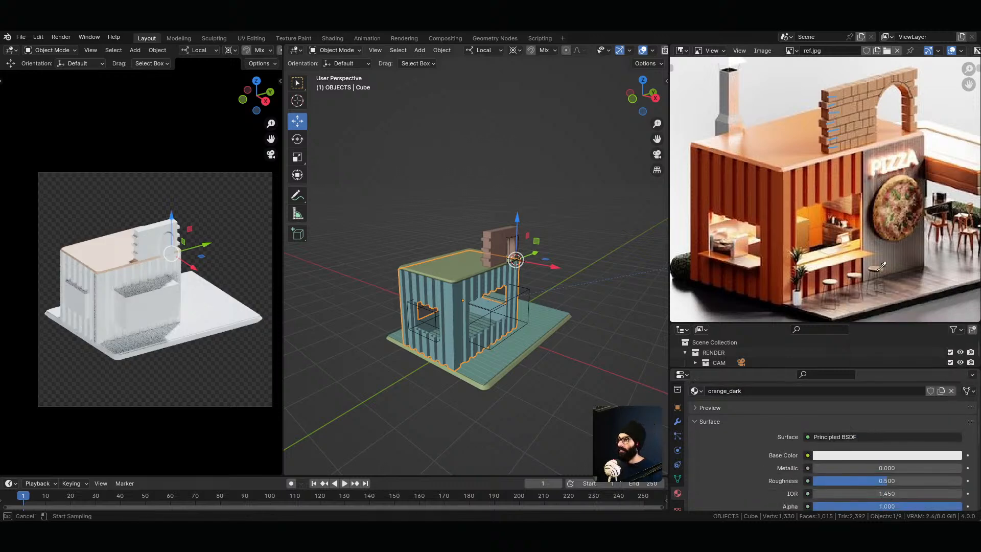
click(786, 195)
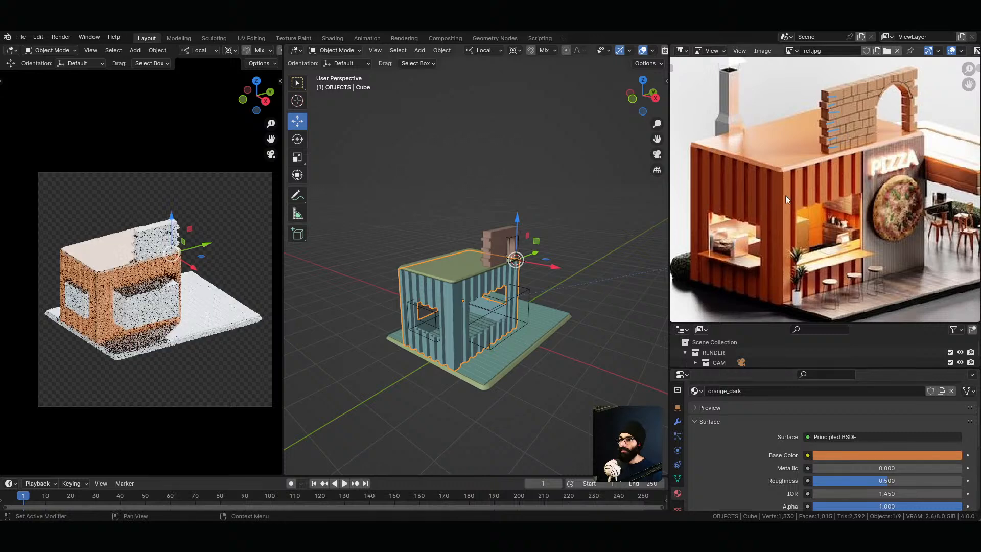
click(23, 326)
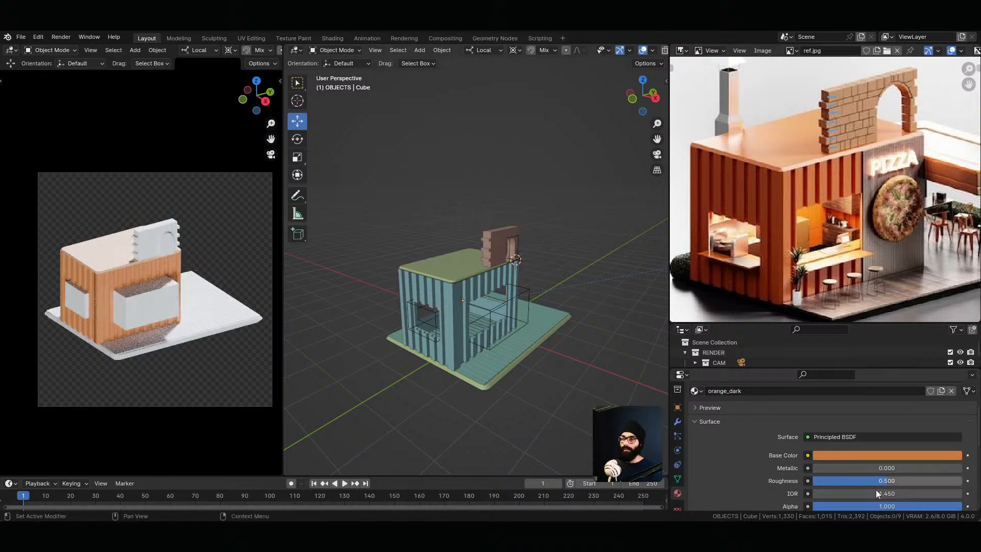
Step: Enlarge the Outliner and the Properties editor, and expand the Color Management section of the render settings
drag(734, 368, 735, 357)
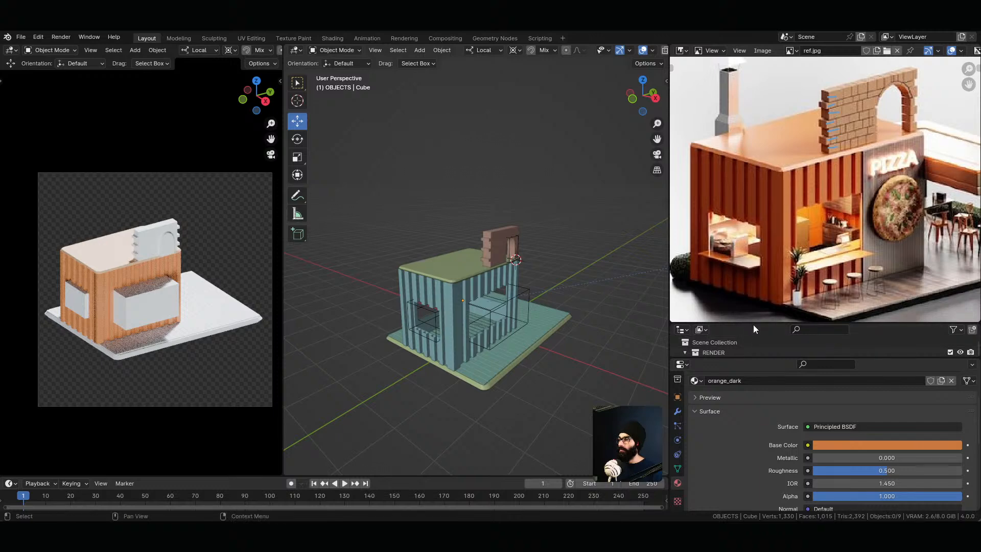
drag(753, 324, 756, 229)
scroll(677, 432, up, 5)
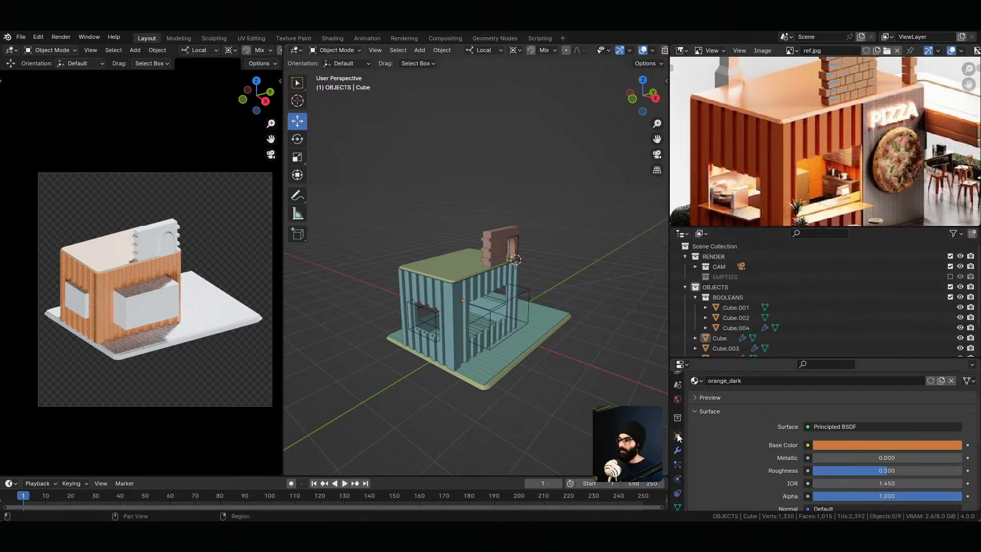
click(678, 402)
click(678, 414)
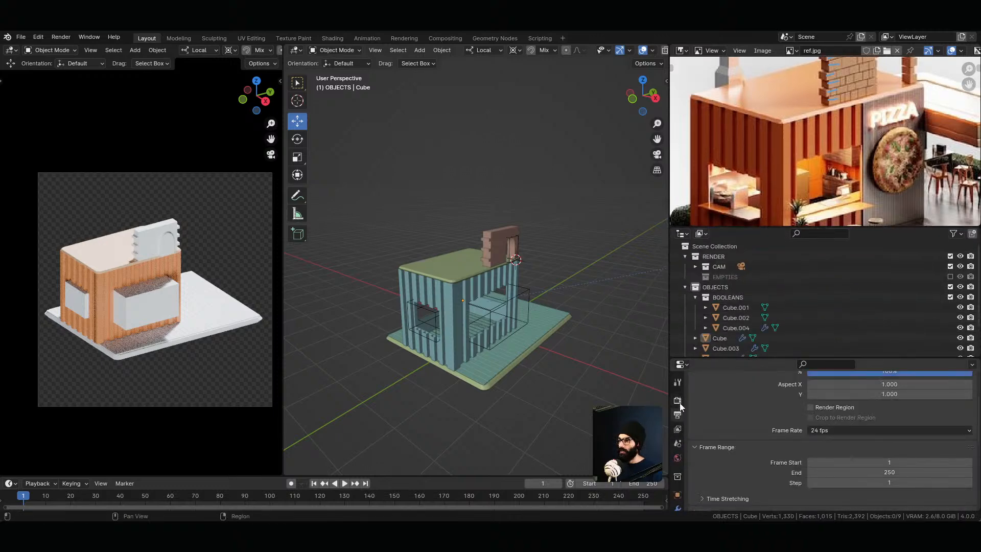
click(679, 384)
click(678, 400)
scroll(732, 478, down, 10)
scroll(733, 483, down, 4)
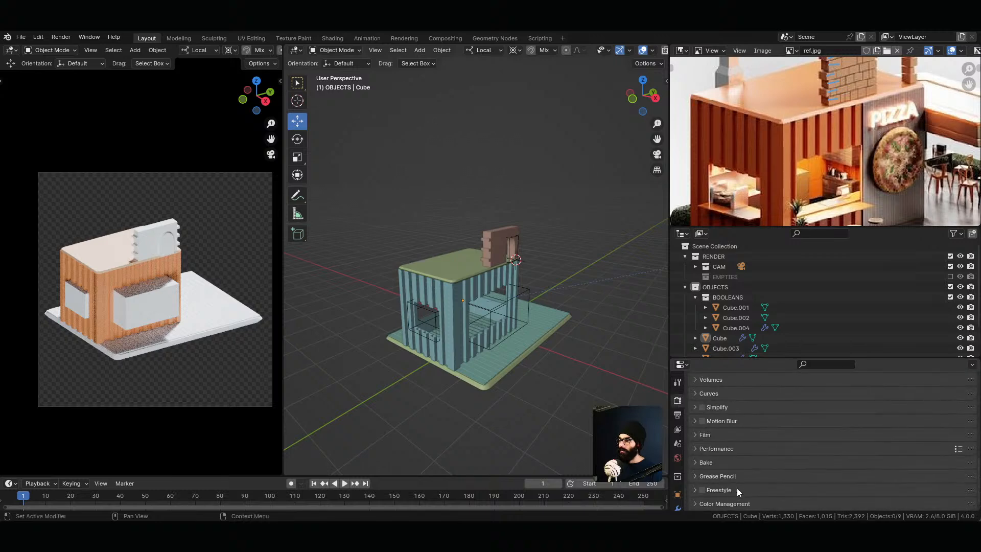
click(697, 504)
scroll(726, 483, down, 4)
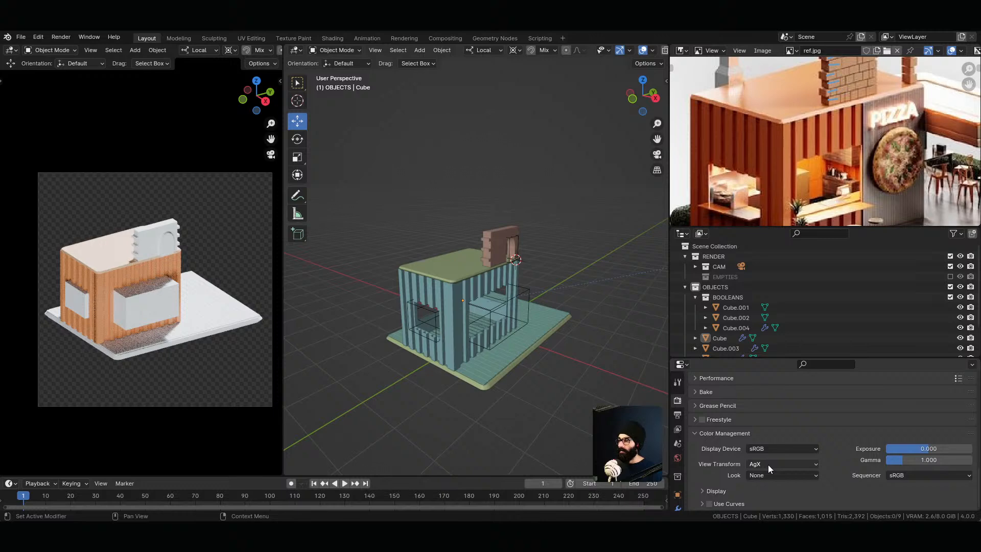
Step: Try the Punchy, High Contrast and Very High Contrast looks under AgX and settle on Medium High Contrast
click(774, 476)
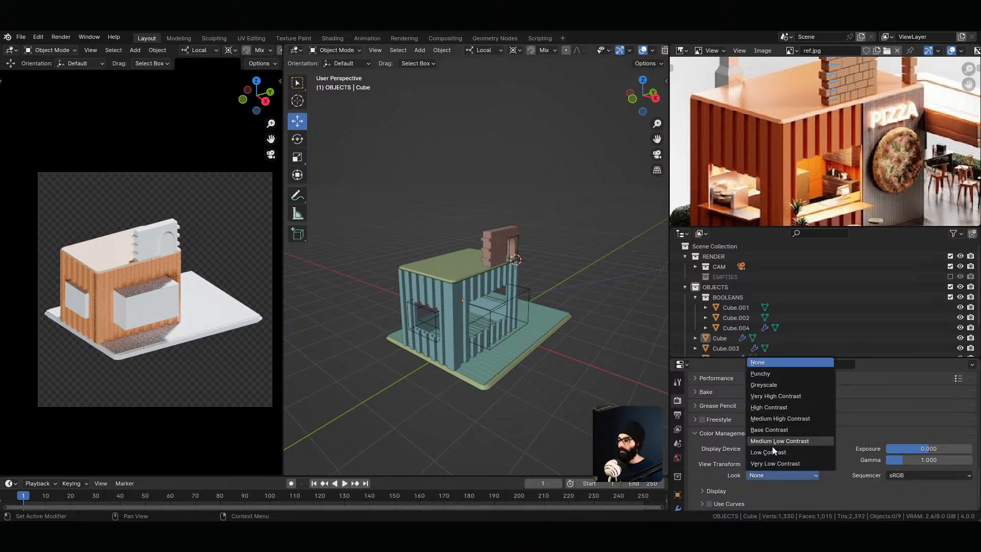
click(772, 374)
click(775, 475)
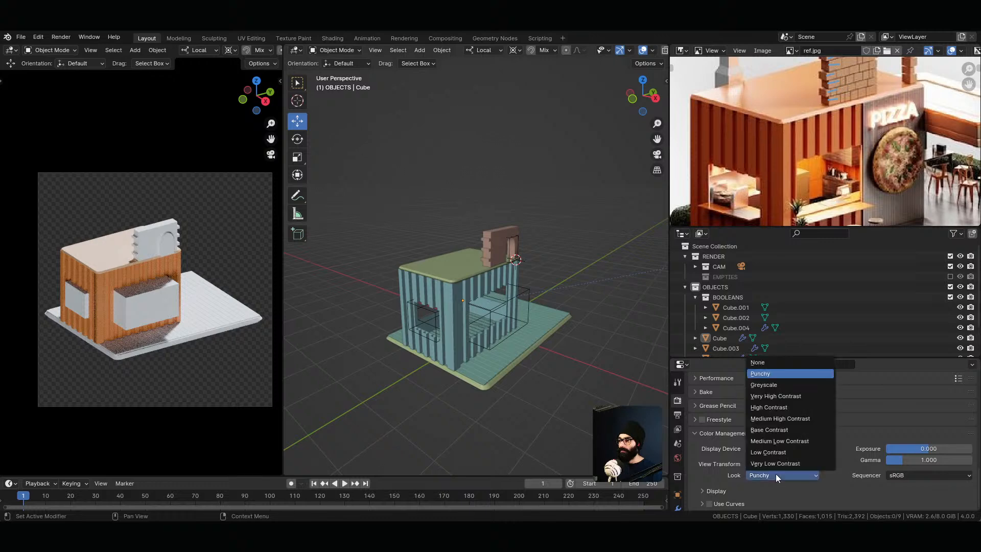
click(782, 406)
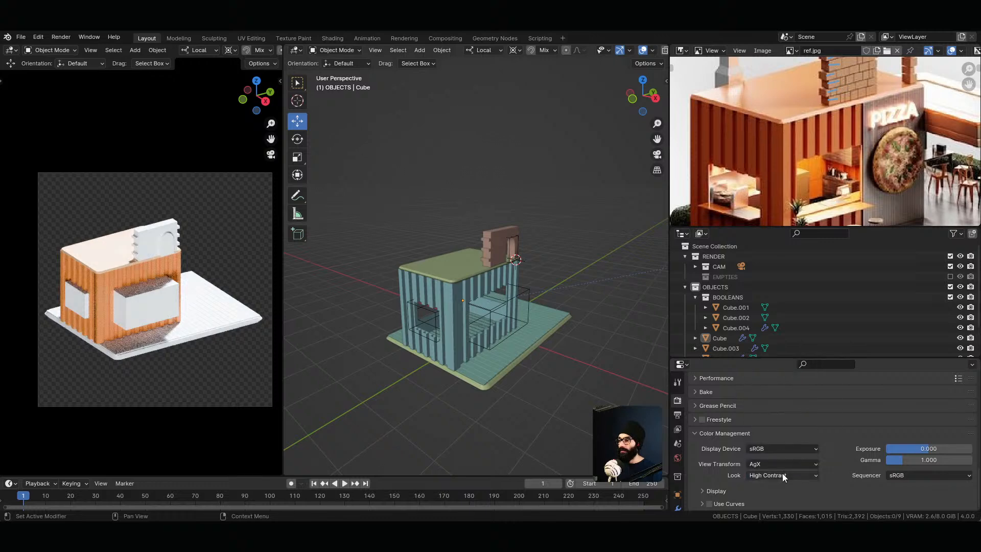
click(782, 474)
click(780, 397)
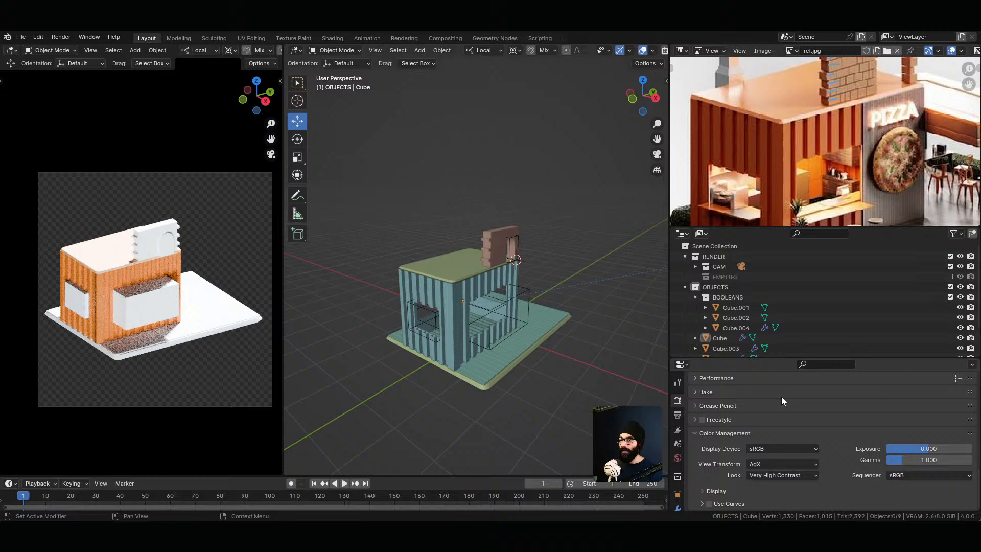
click(791, 475)
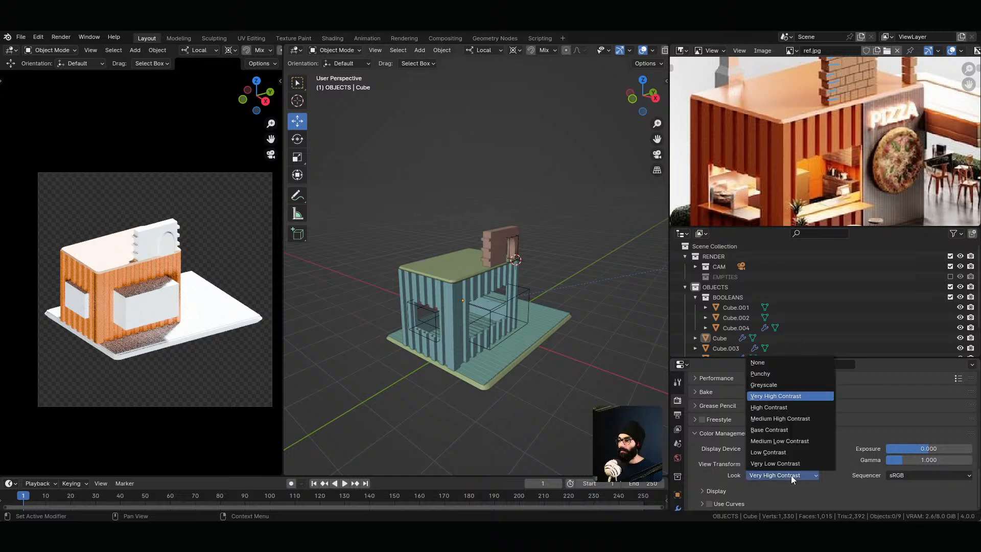
click(787, 419)
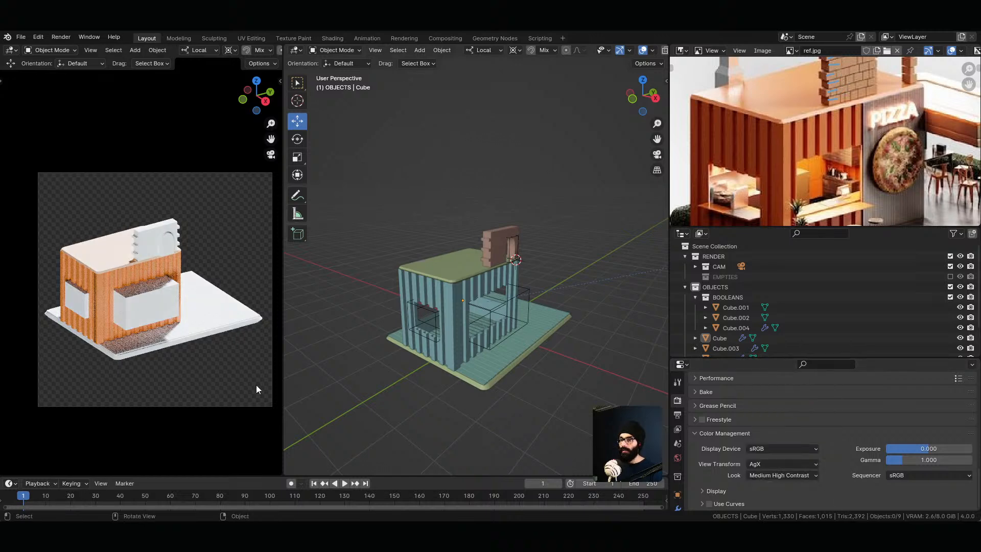
Step: Render the current frame, inspect the shop's roof, walls and window boxes up close, and close the render
key(F12)
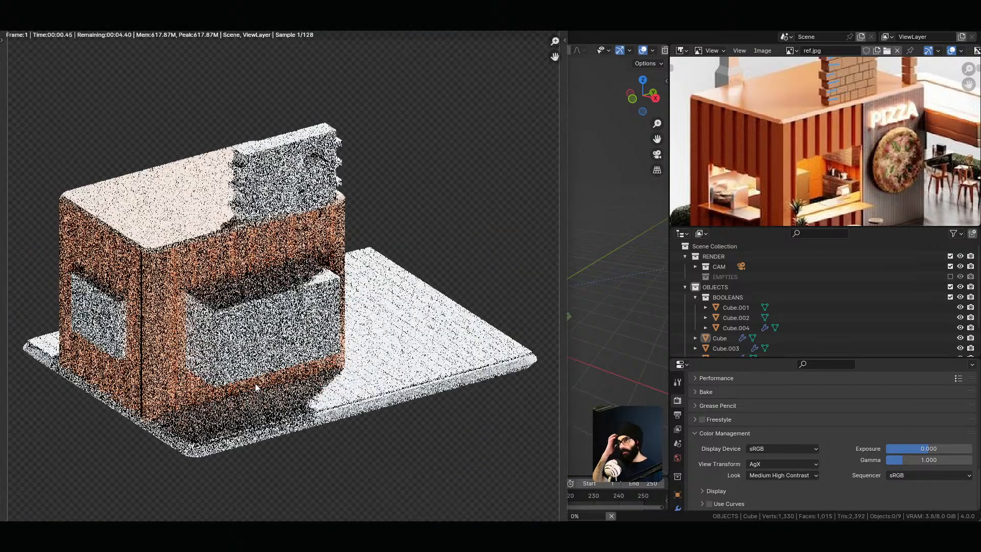
scroll(220, 339, down, 2)
scroll(220, 339, up, 2)
middle_drag(220, 340, 279, 346)
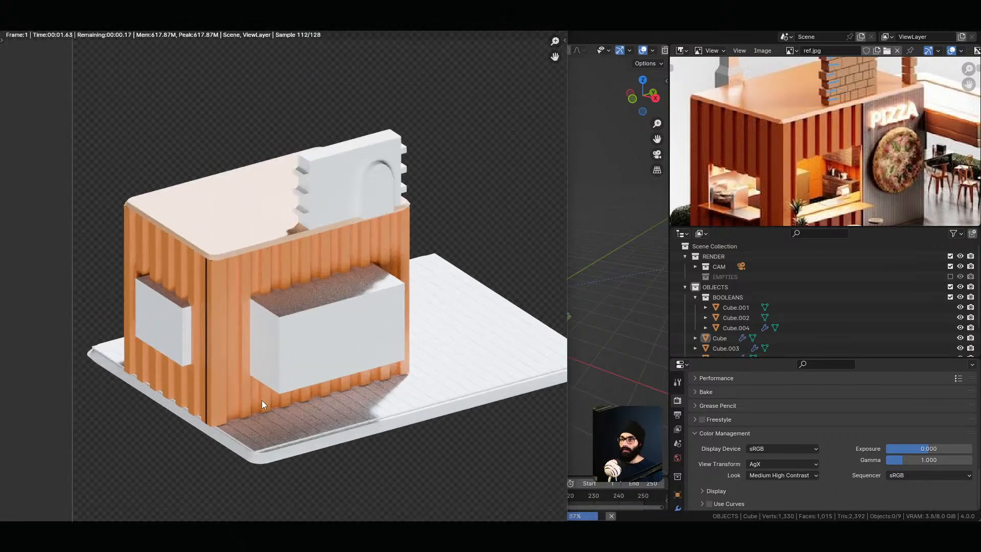
scroll(262, 403, up, 1)
scroll(323, 305, up, 2)
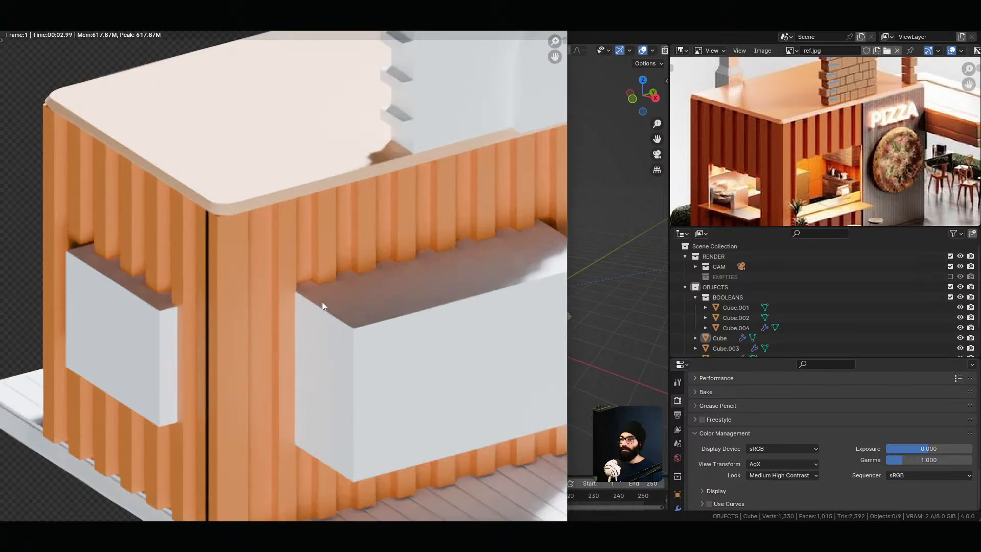
scroll(229, 320, down, 1)
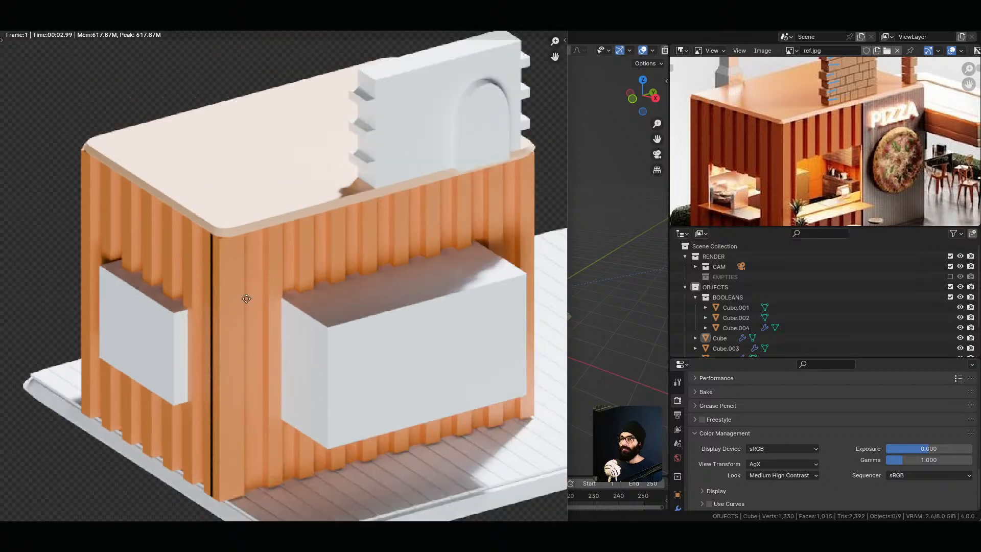
middle_drag(246, 298, 217, 345)
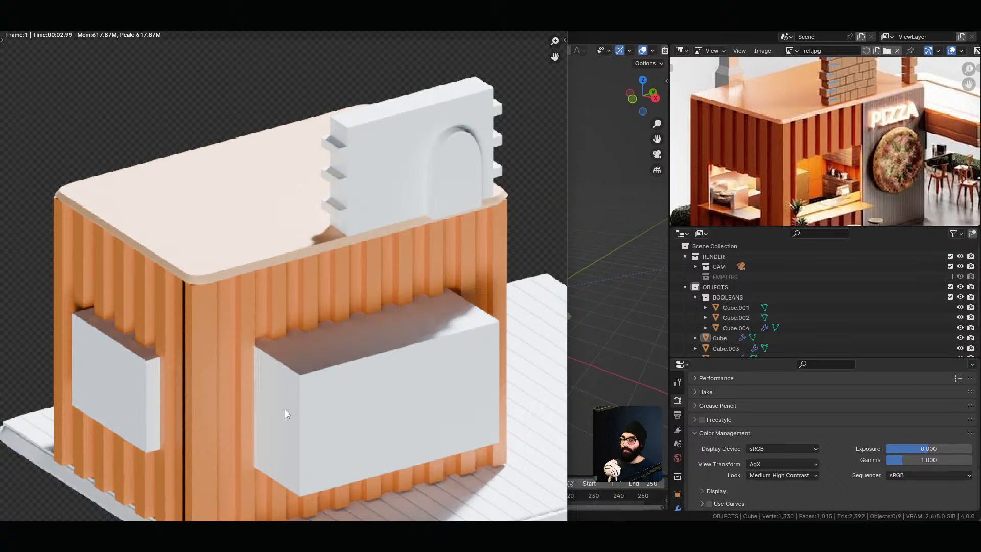
scroll(309, 306, up, 2)
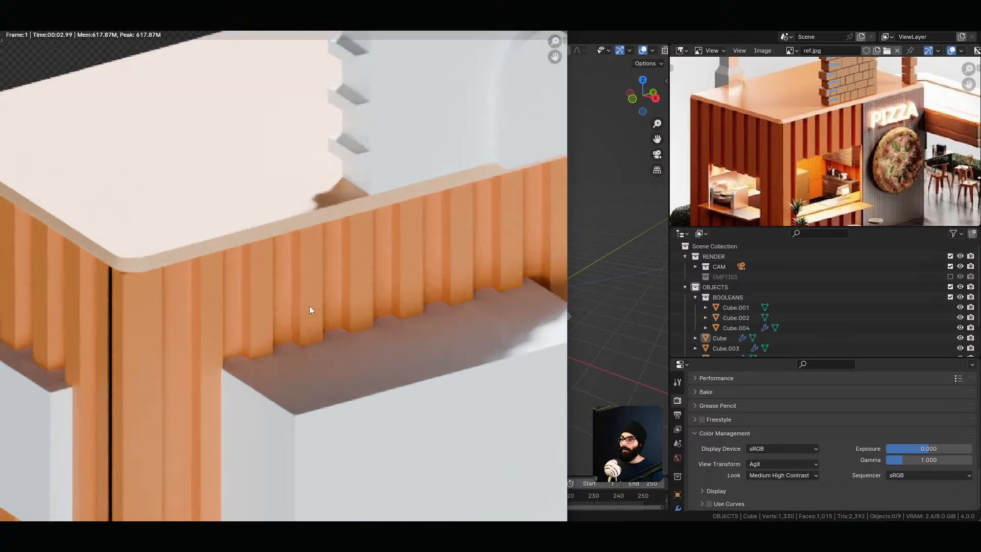
scroll(306, 308, down, 1)
middle_drag(254, 316, 280, 311)
key(Escape)
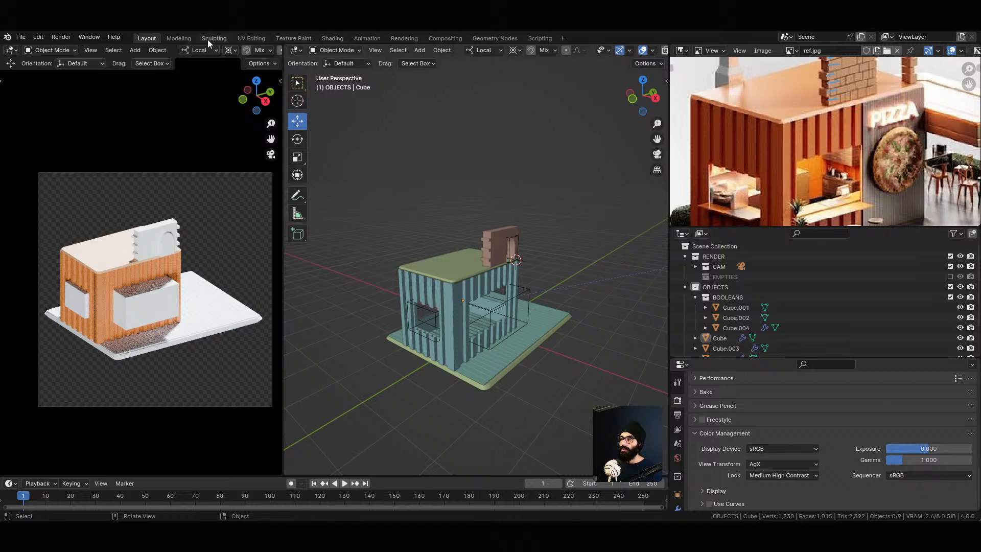
Step: Lower the world's HDRI strength to 0.5 and render the current frame to check the lighting
click(678, 458)
scroll(750, 471, down, 4)
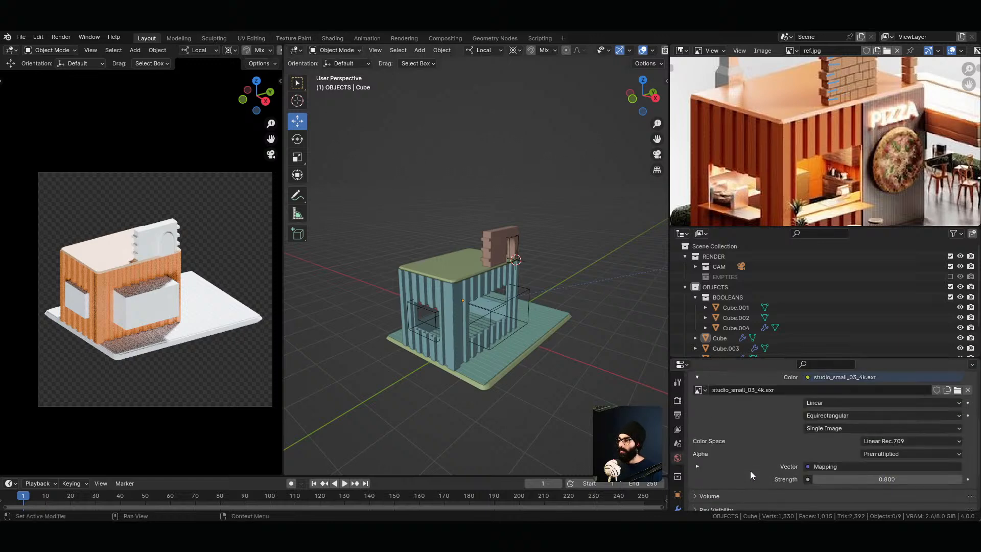
click(855, 479)
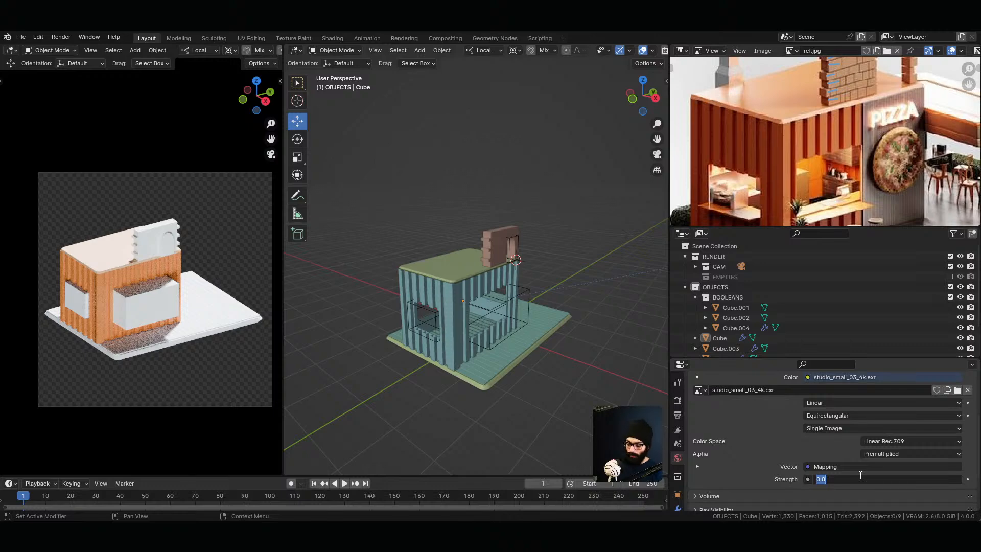
text(0.5)
key(Return)
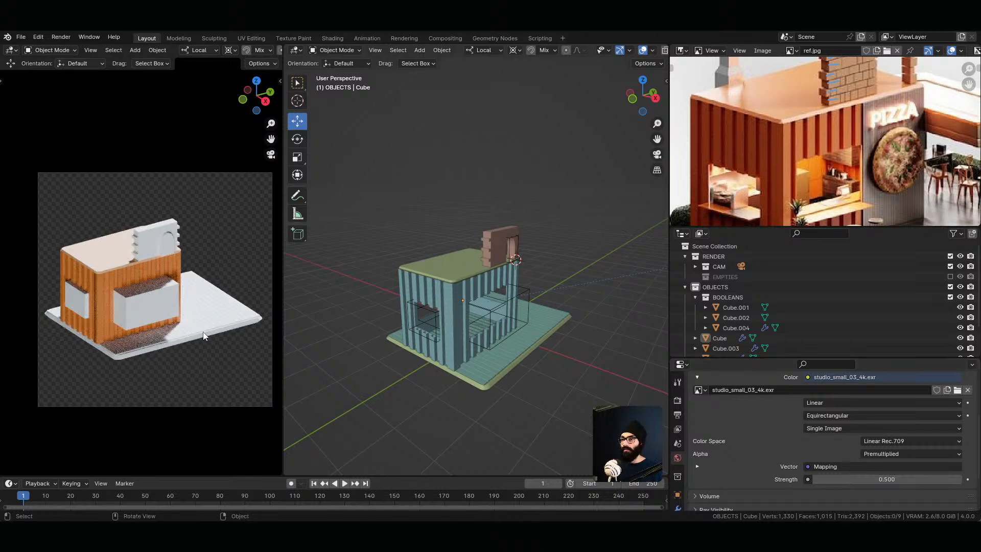
key(F12)
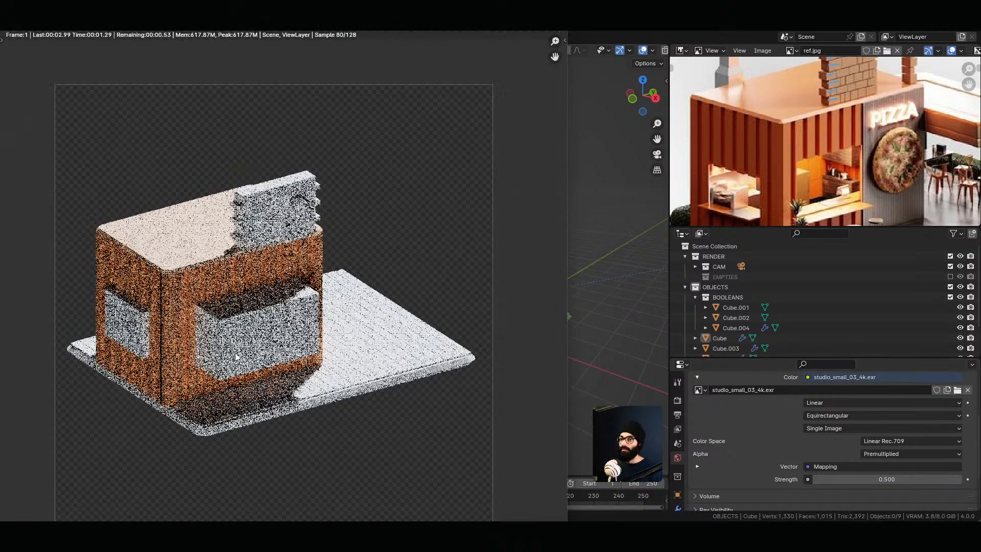
scroll(315, 348, down, 2)
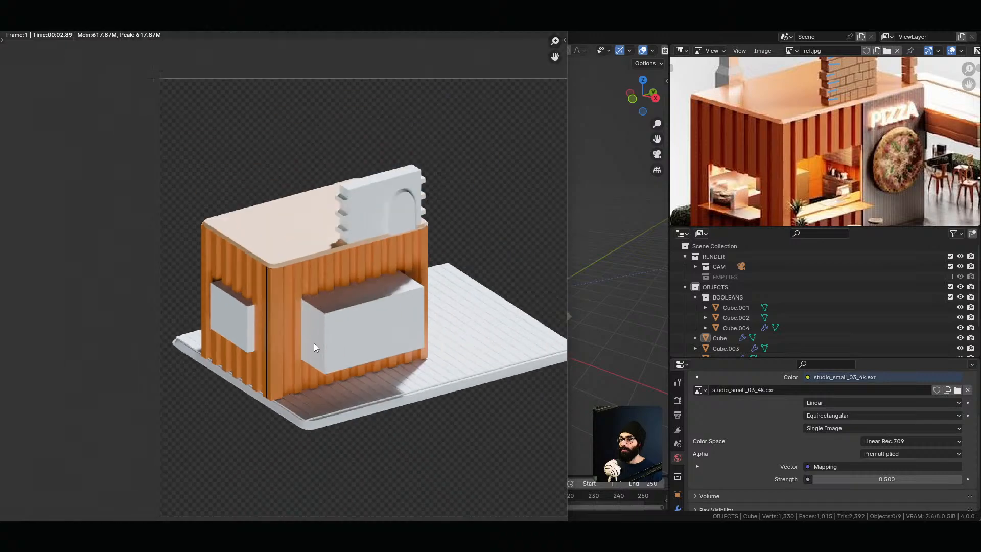
key(Escape)
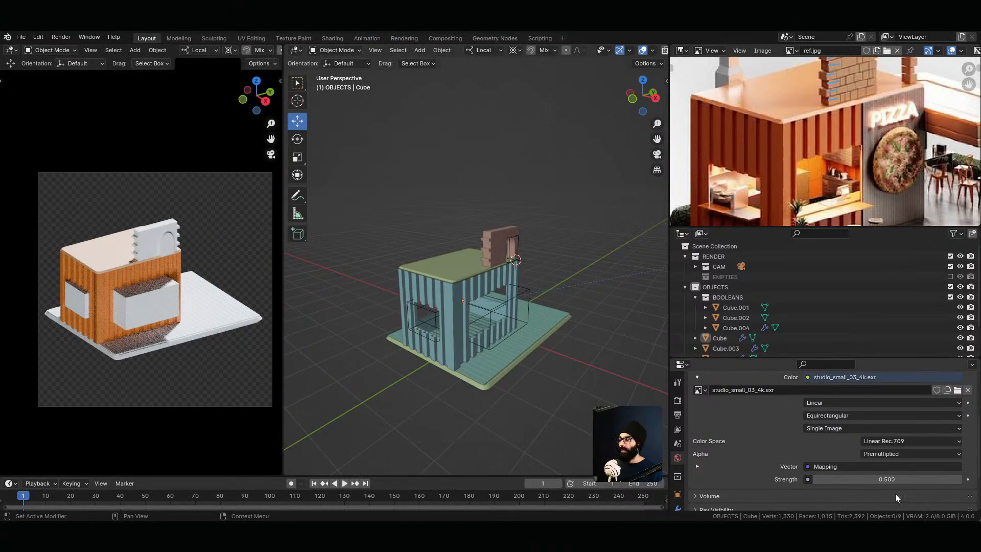
Step: Set the world's HDRI strength back to 0.8
click(895, 480)
text(0.8)
key(Return)
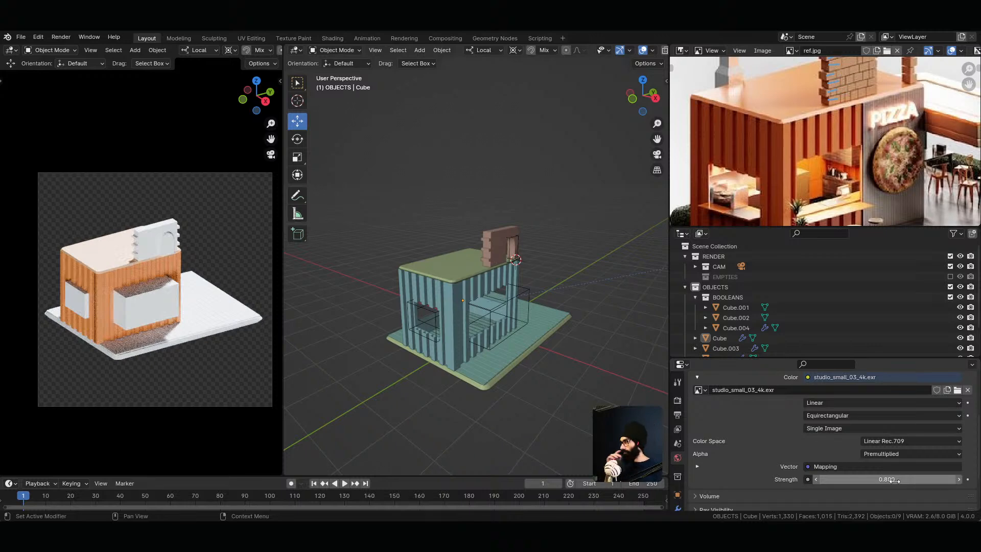
Step: Select the container walls and try a roughness of 0 on their orange material before settling on 1
click(451, 312)
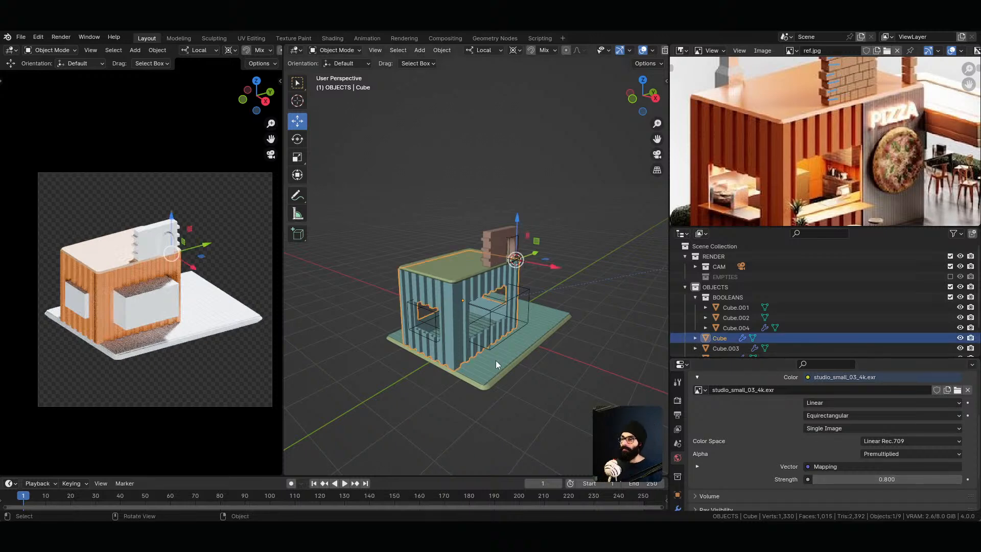
scroll(677, 480, down, 5)
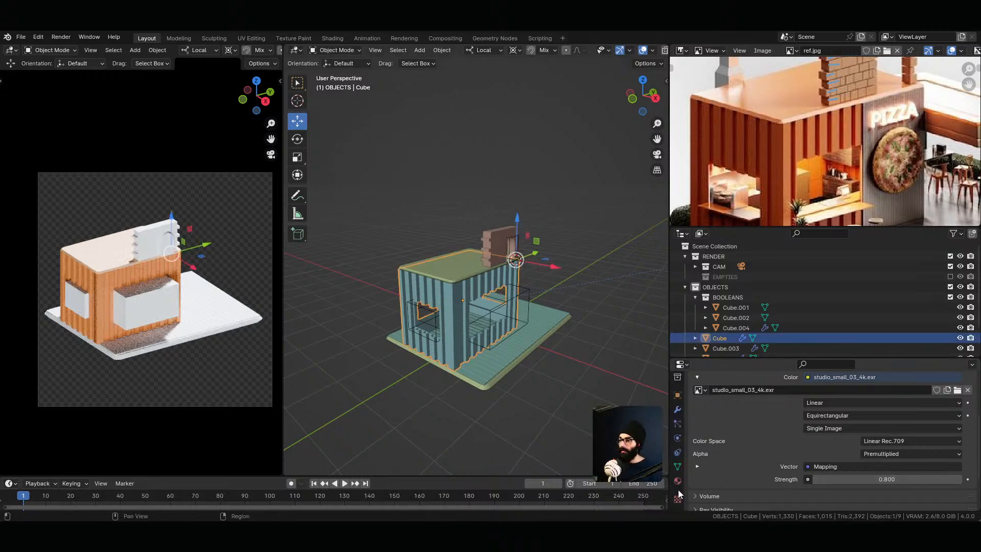
click(678, 482)
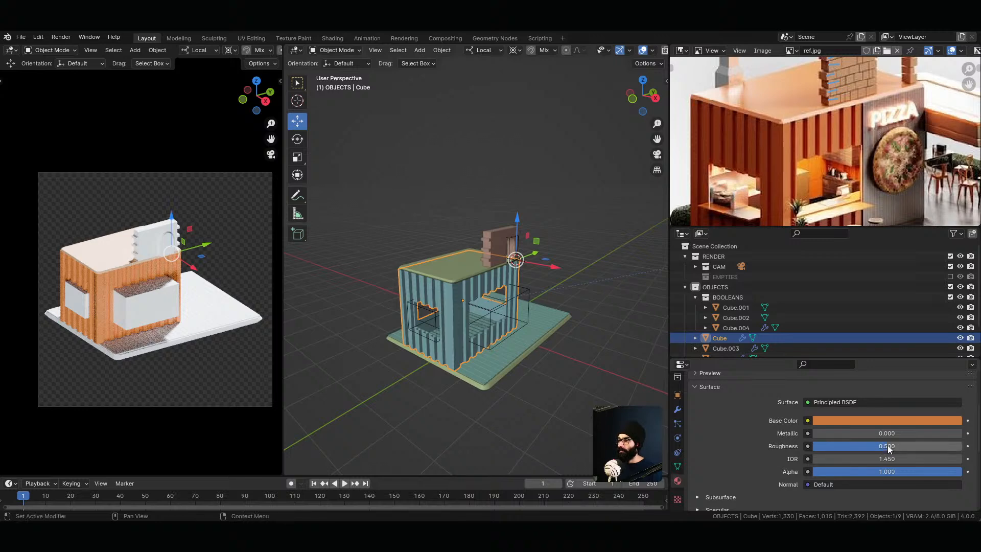
drag(886, 446, 813, 446)
scroll(168, 296, up, 10)
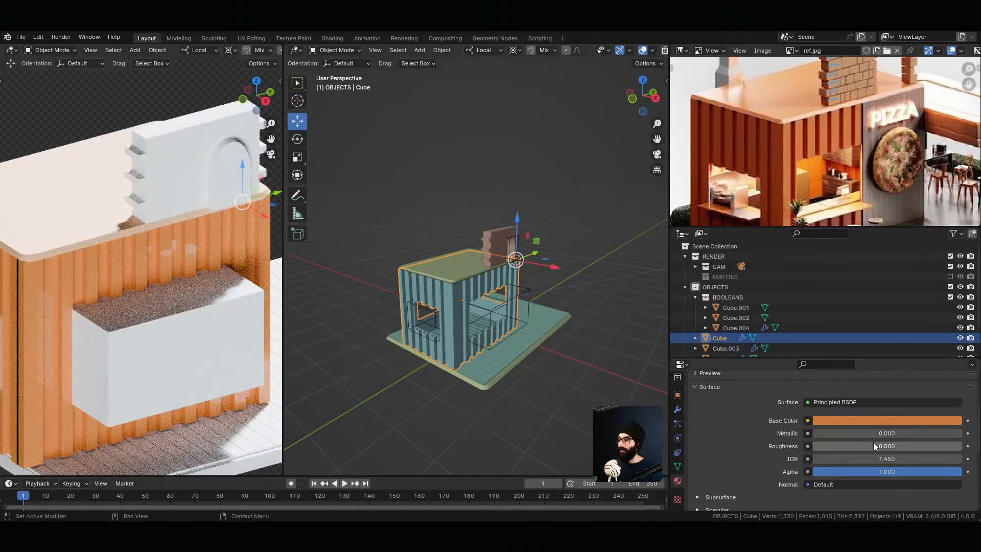
drag(848, 450, 960, 448)
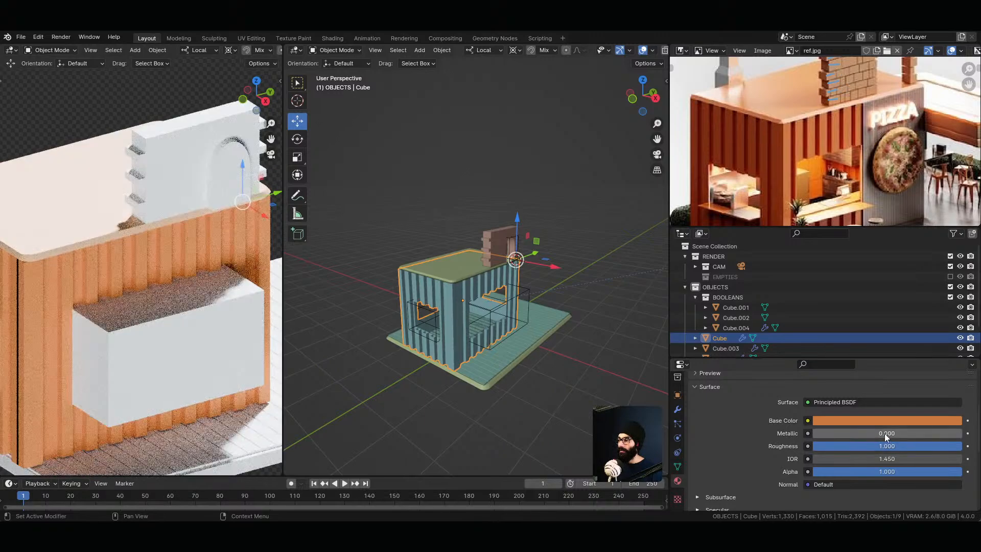
Step: Set the orange wall material's Metallic to 1 and check the shop in the rendered view
drag(885, 434, 965, 437)
scroll(174, 353, down, 12)
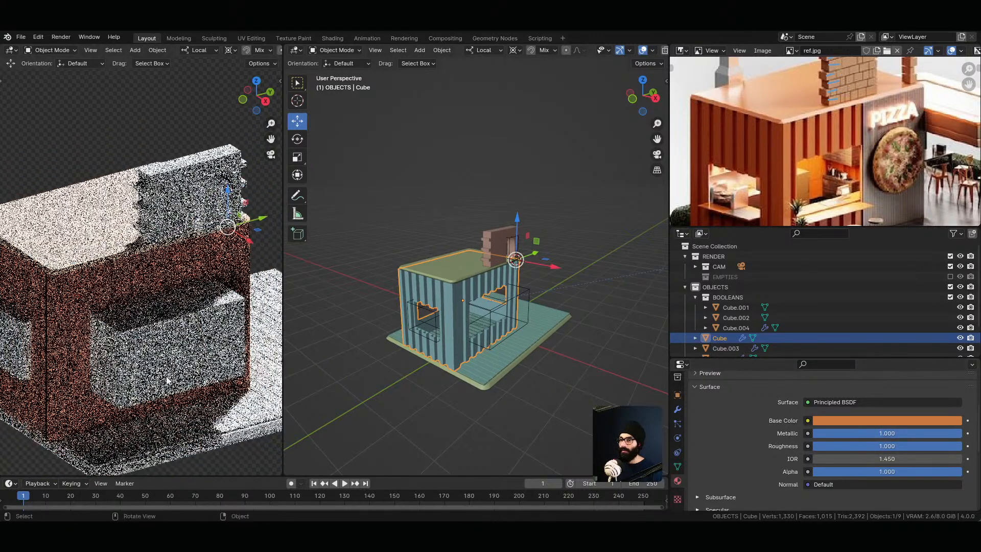
key(grave)
click(69, 390)
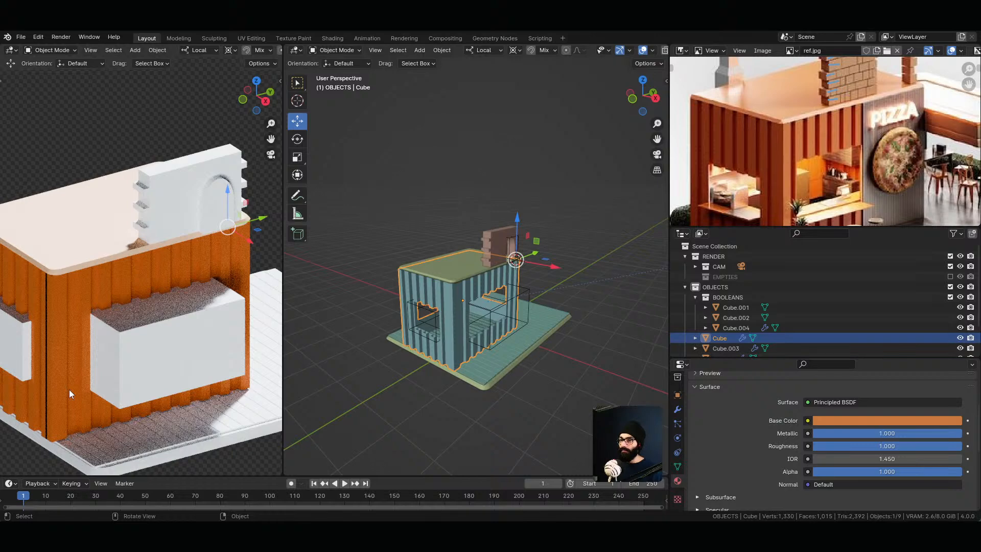
Step: Try a roughness of 0 and a specular IOR level of 0.022 on the wall material, and undo both changes
drag(940, 443, 814, 446)
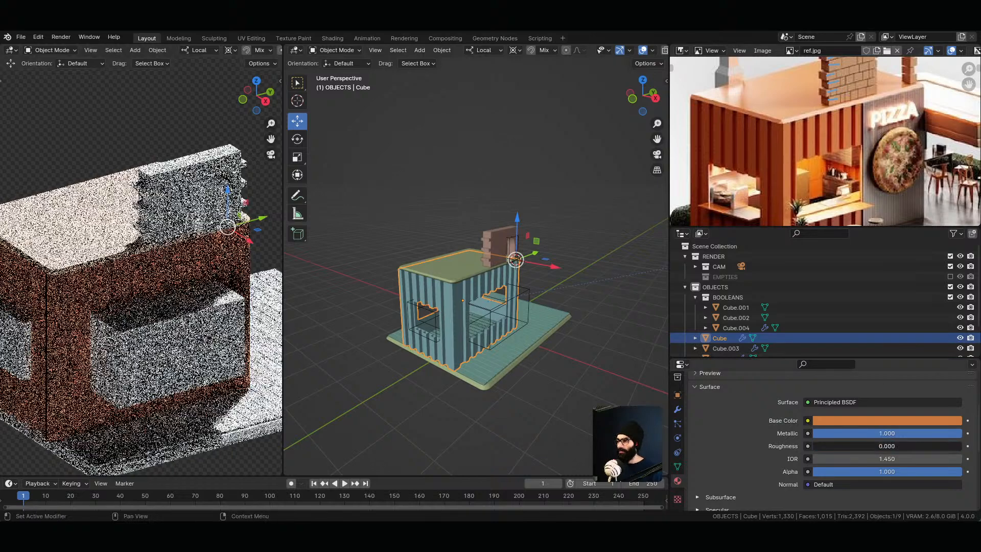
scroll(741, 443, down, 1)
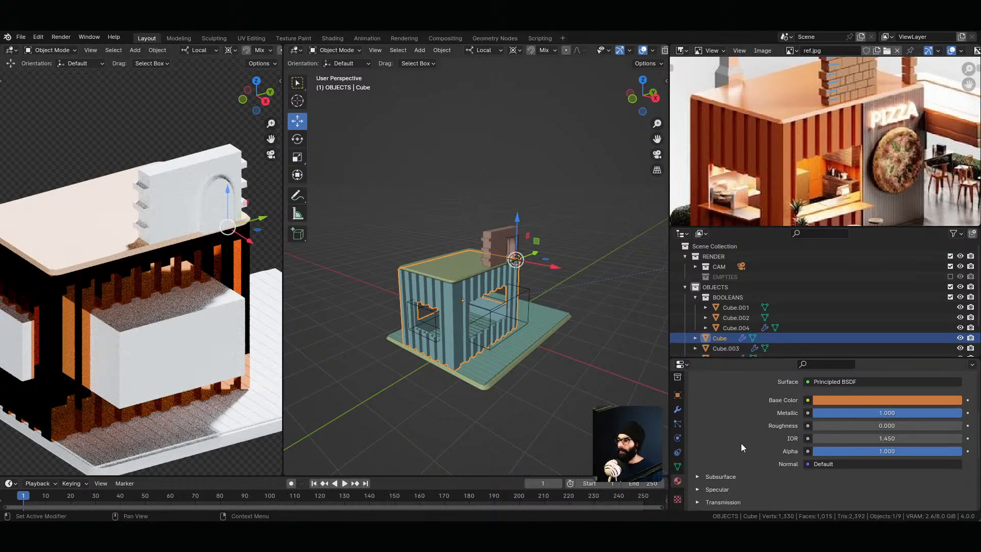
scroll(722, 461, down, 2)
click(697, 435)
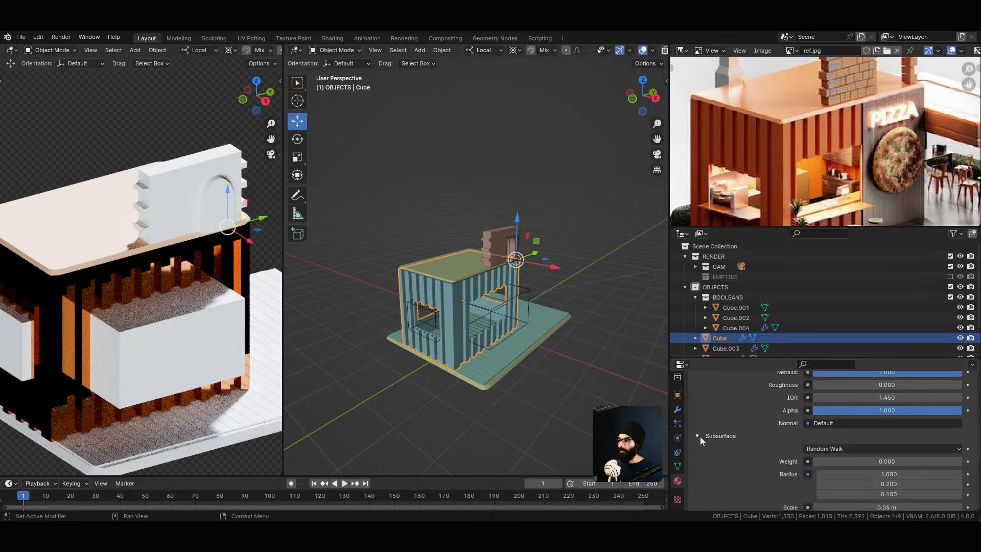
scroll(731, 453, down, 2)
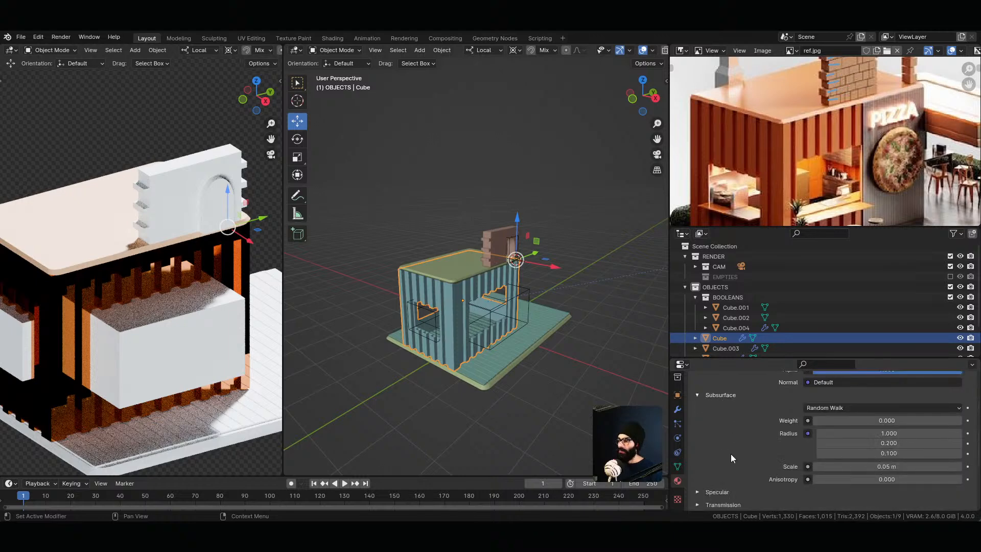
click(698, 396)
click(699, 408)
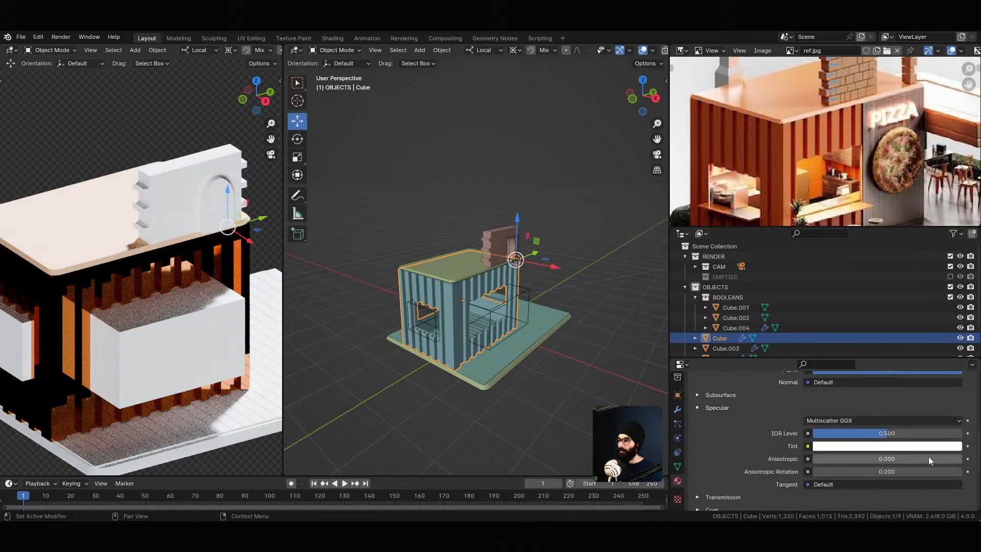
drag(919, 434, 847, 433)
scroll(133, 319, down, 6)
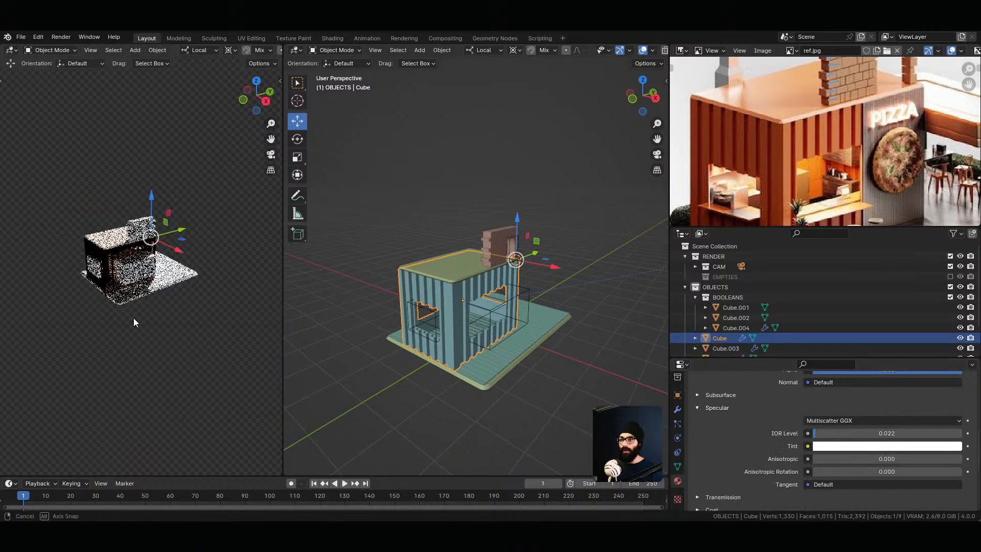
scroll(148, 348, up, 6)
key(ctrl+z)
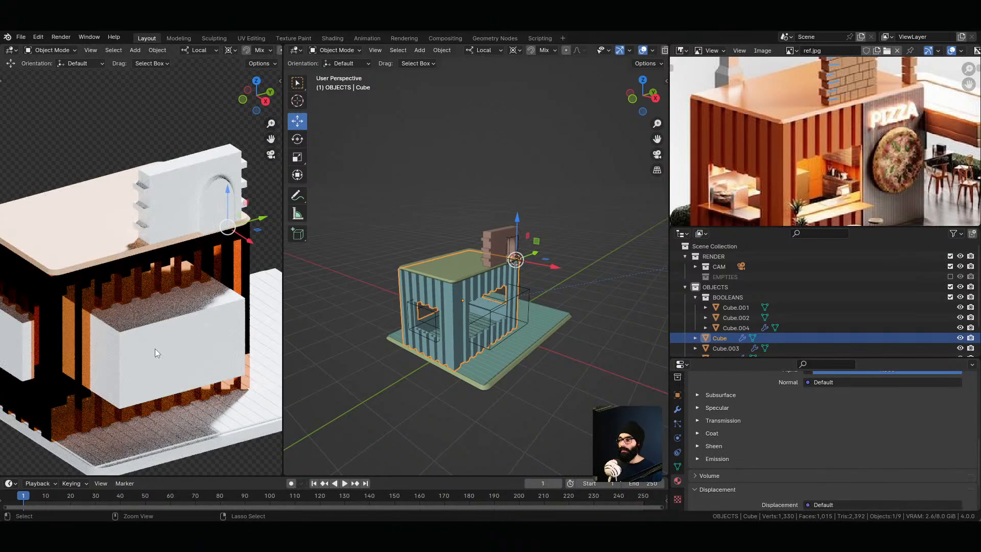
key(ctrl+z)
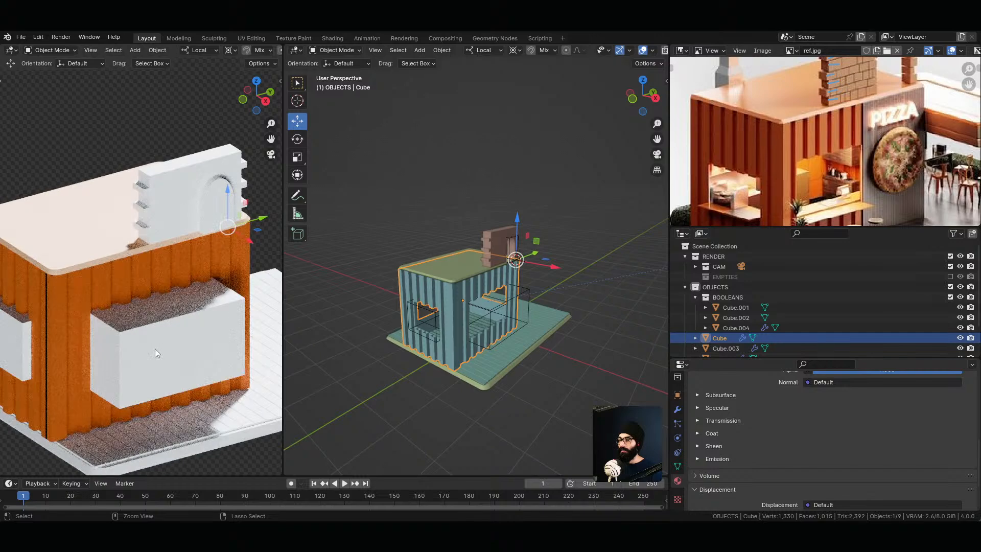
Step: Set the Specular IOR Level of the orange wall material to 0 and check the walls in the rendered view
click(697, 397)
click(697, 397)
click(697, 408)
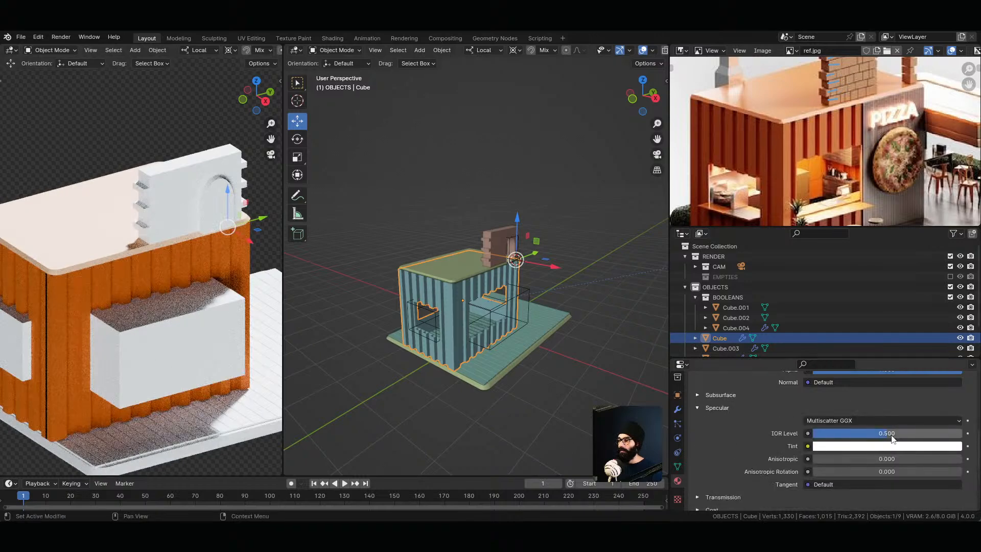
drag(890, 434, 813, 435)
shift+middle_drag(240, 346, 275, 343)
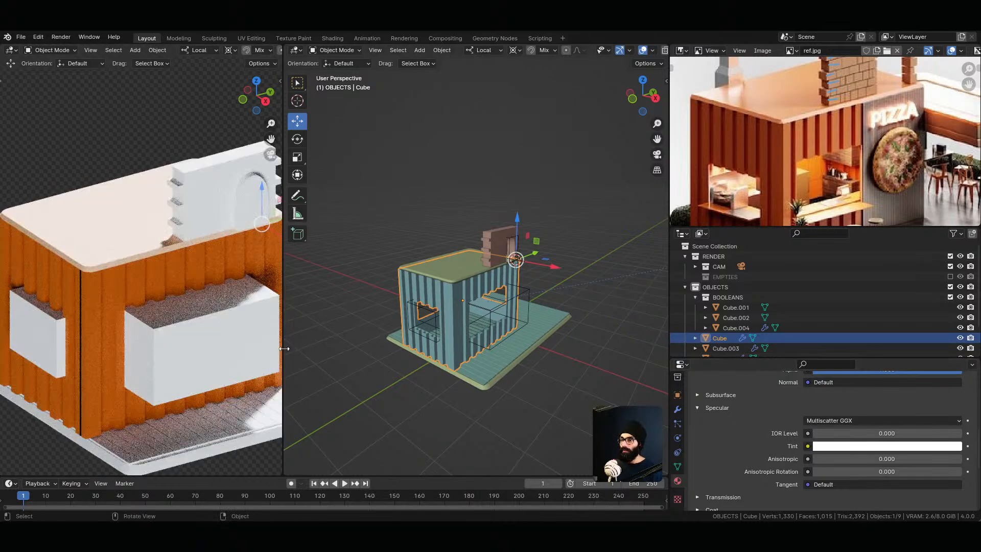
Step: Exclude the BOOLEANS collection from the view layer, and enlarge the rendered viewport and the reference image editor
drag(282, 349, 328, 348)
click(950, 297)
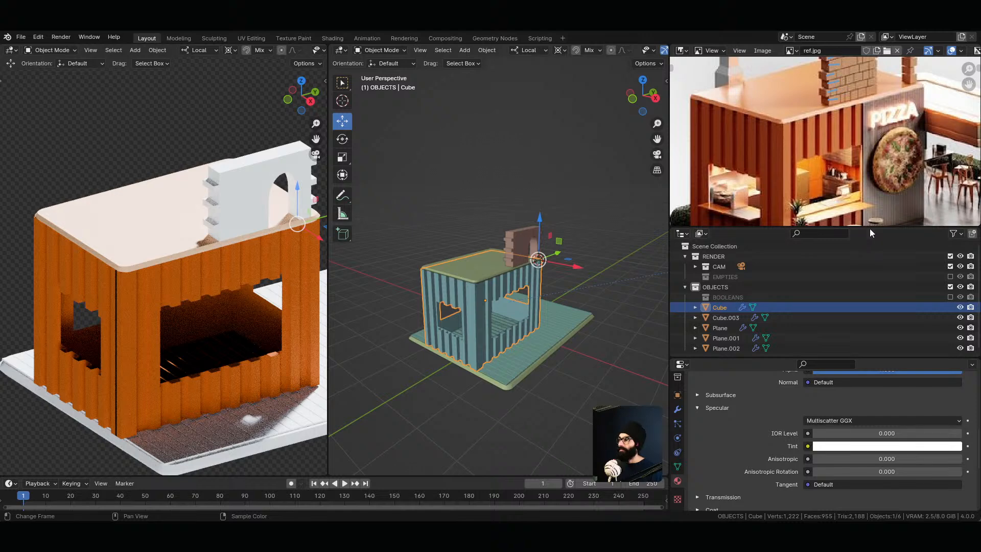
drag(870, 228, 864, 284)
scroll(788, 147, up, 3)
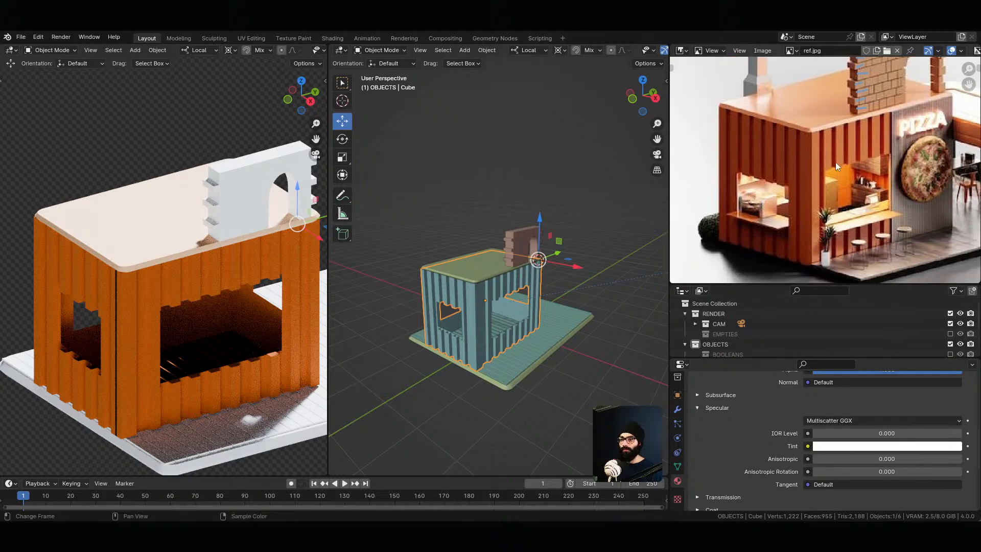
Step: Set the wall material's Coat roughness to 0 and try adjusting its Sheen roughness
scroll(746, 405, down, 4)
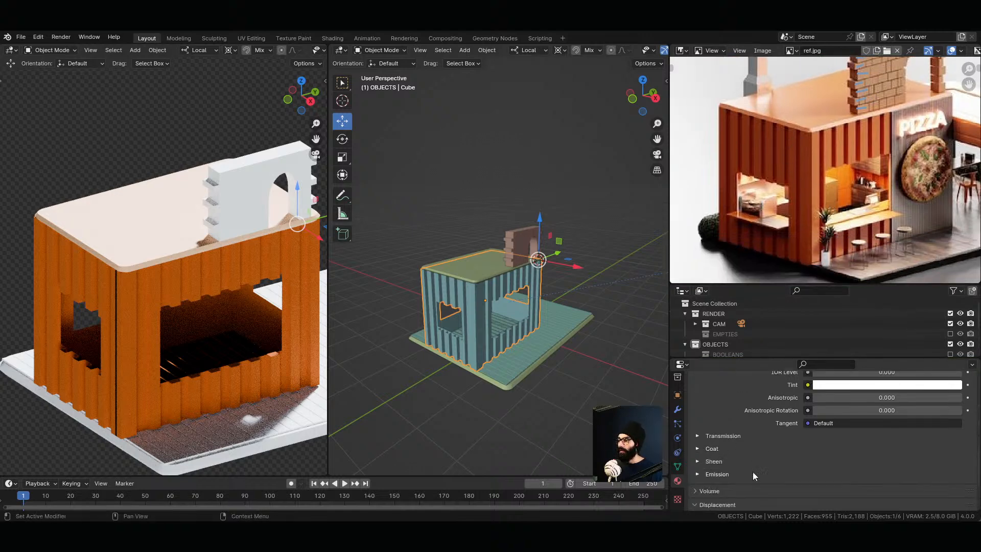
click(698, 428)
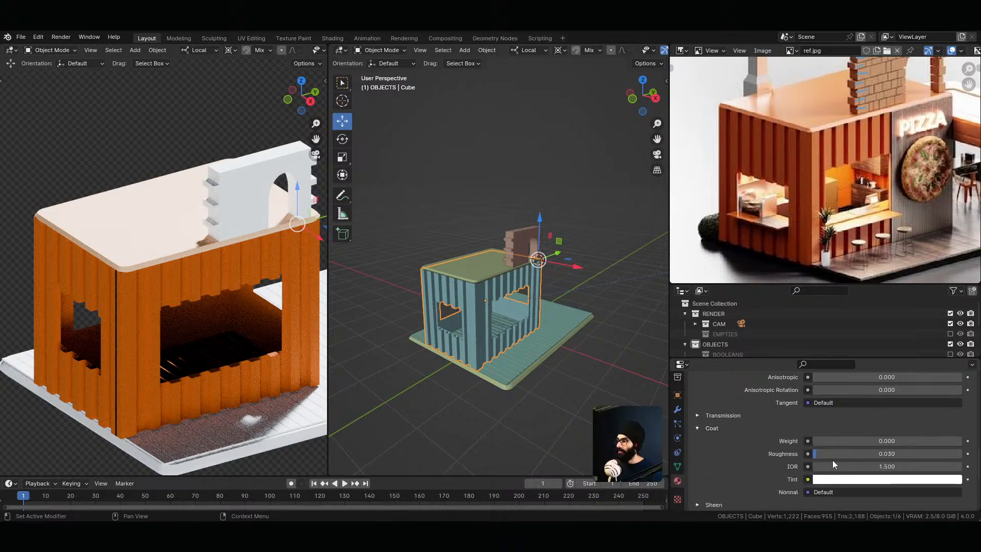
drag(844, 454, 834, 454)
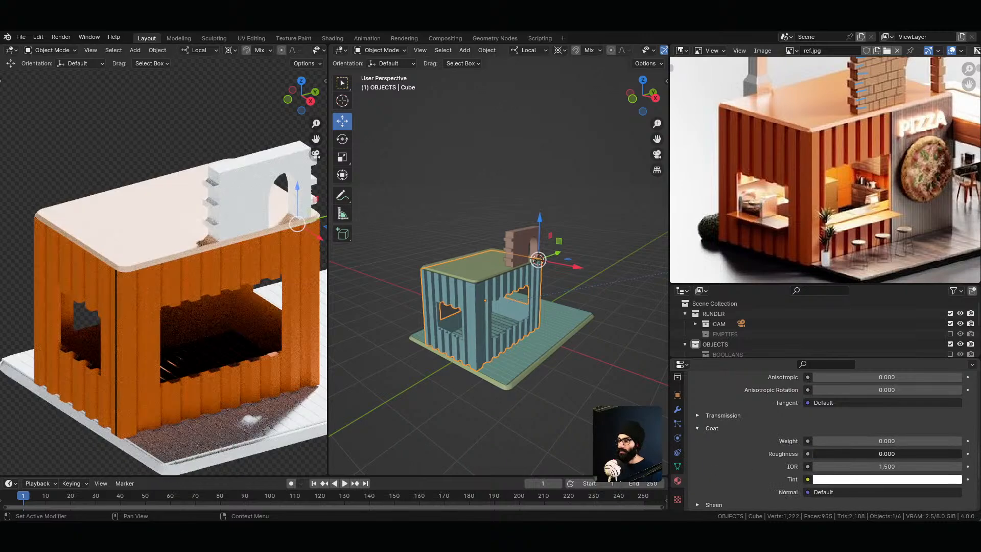
click(698, 428)
click(698, 441)
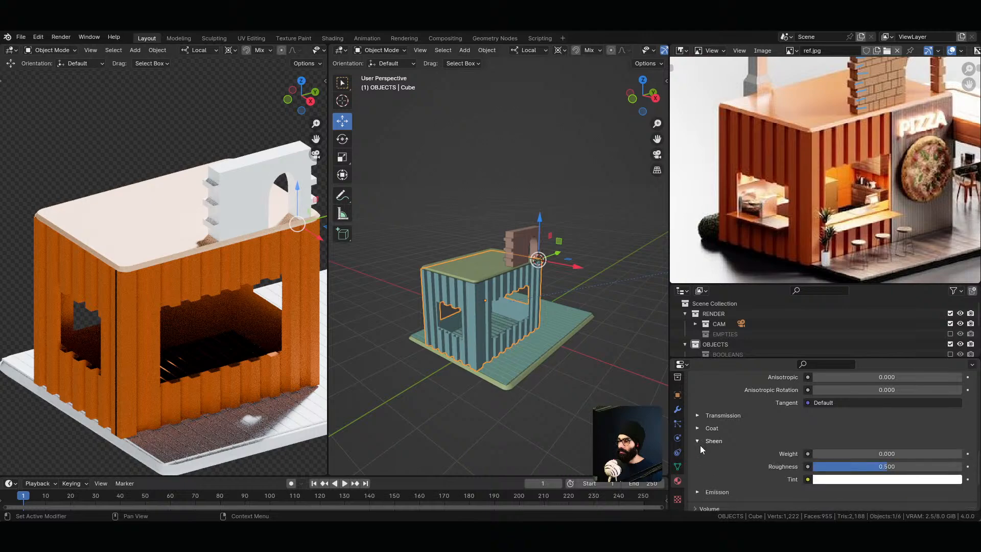
drag(882, 468, 813, 453)
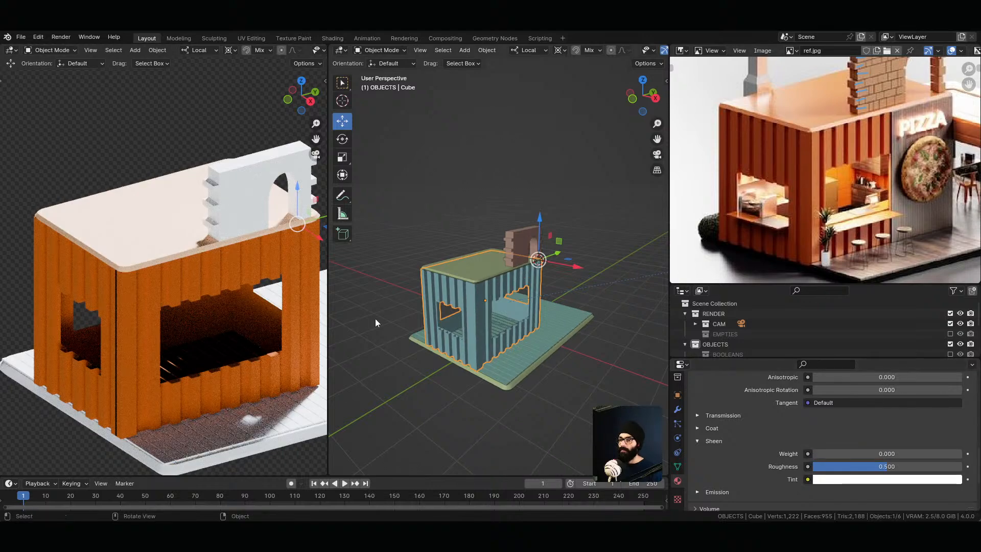
Step: Compare the rendered container walls and their corner up close with those in the reference image
scroll(153, 334, up, 3)
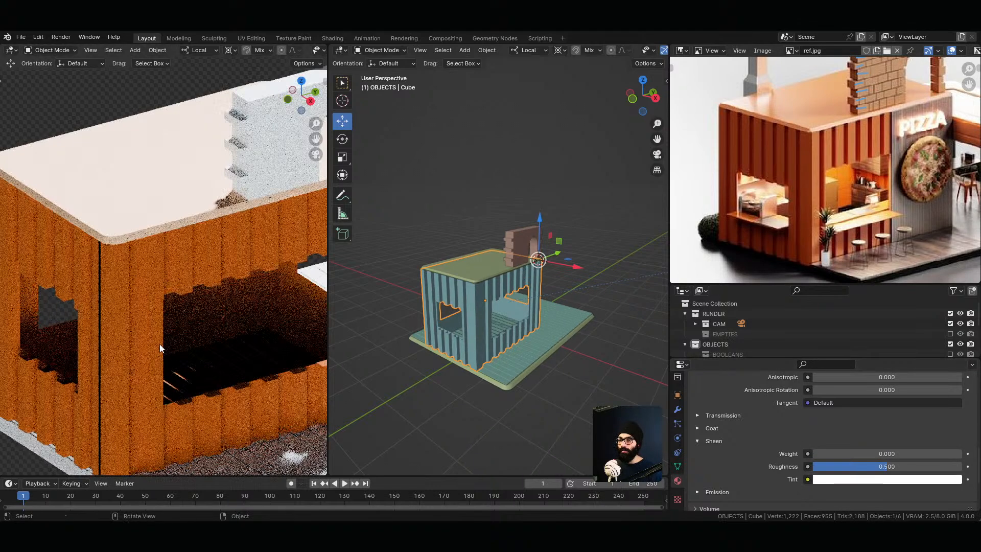
scroll(789, 185, up, 4)
middle_drag(798, 172, 792, 172)
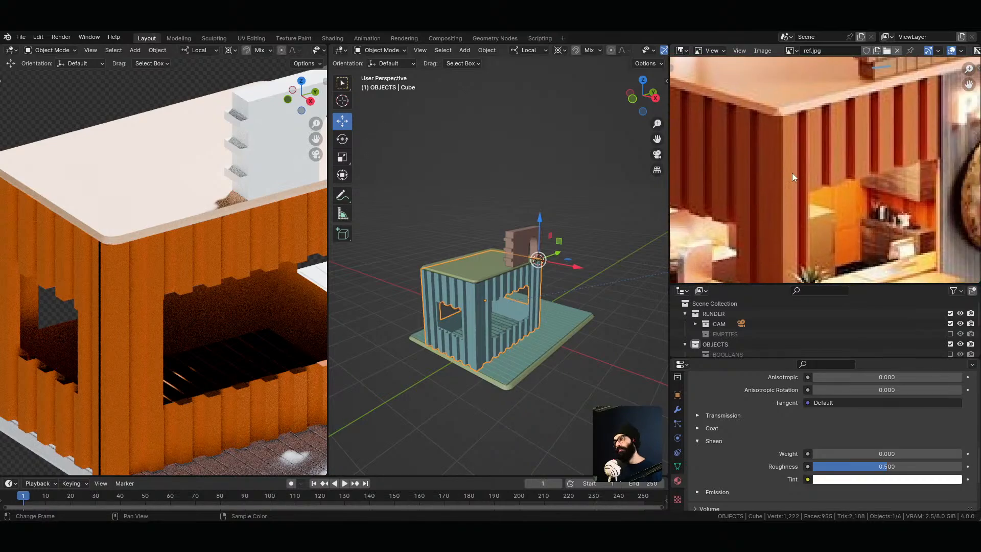
scroll(787, 178, down, 4)
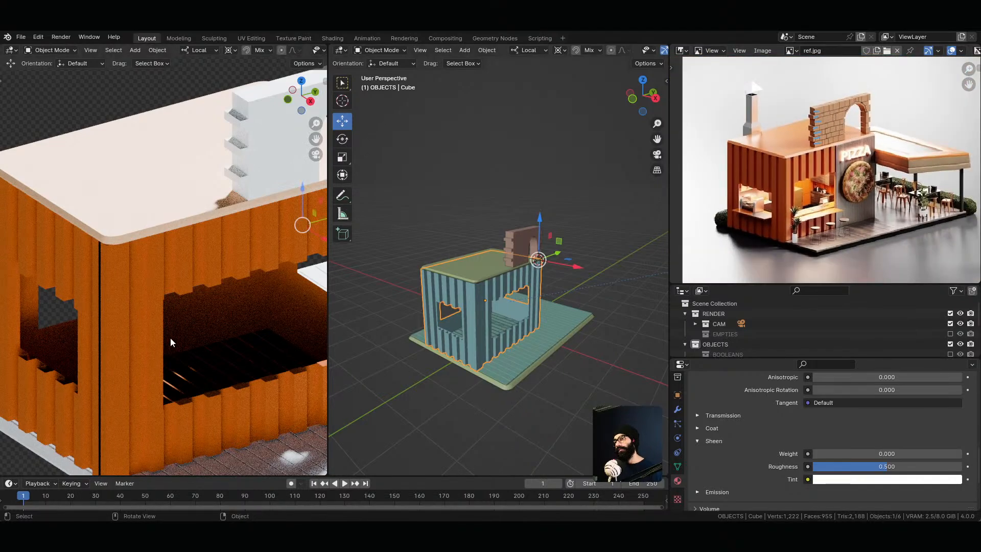
scroll(184, 337, down, 3)
shift+middle_drag(199, 334, 191, 318)
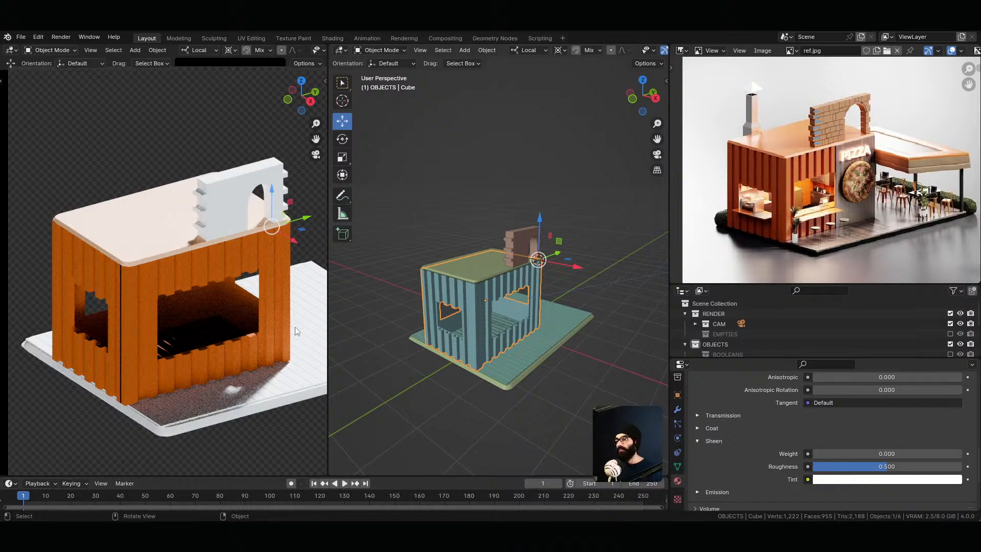
Step: Examine the corrugated walls, pizza sign and brick arch wall up close in the reference image
shift+middle_drag(199, 318, 169, 295)
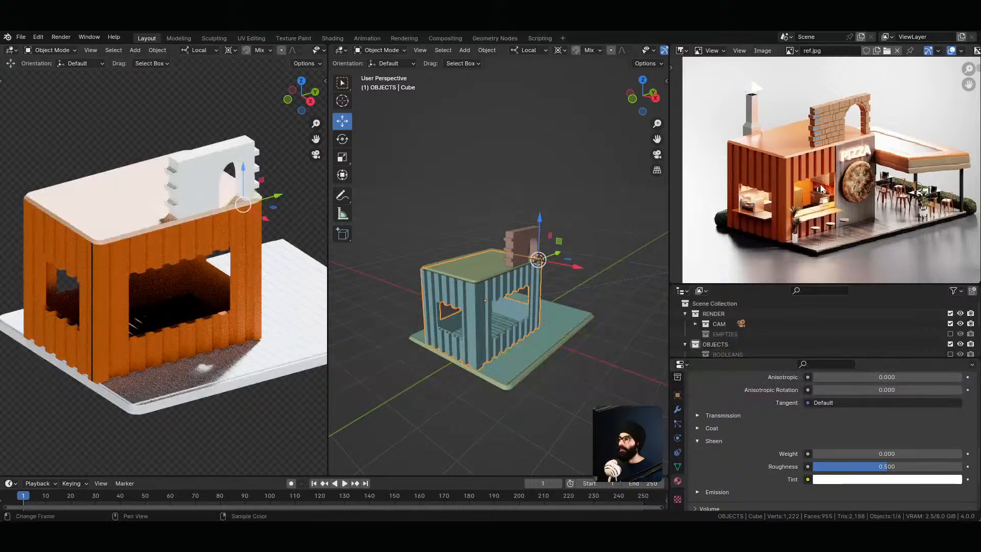
scroll(827, 201, up, 2)
scroll(826, 200, up, 1)
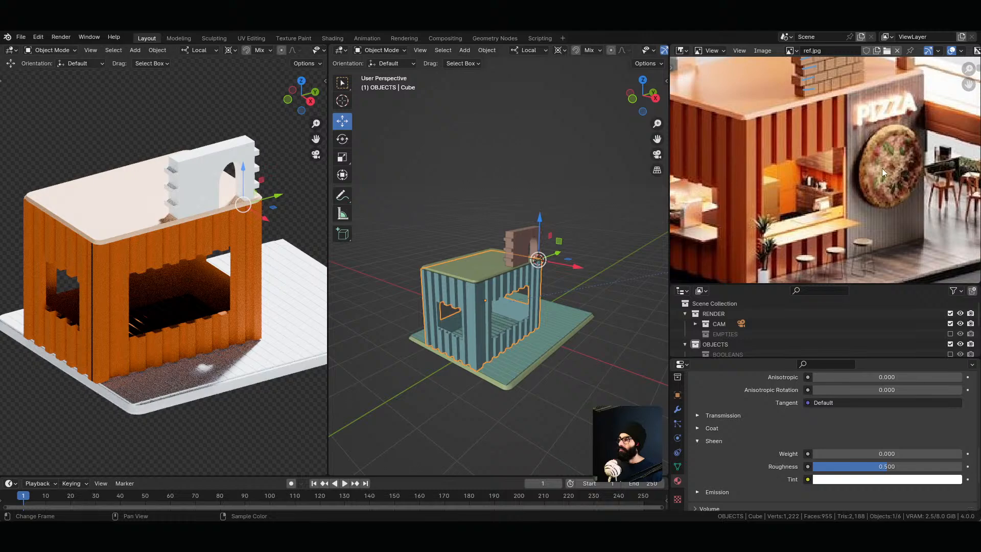
scroll(882, 168, up, 3)
scroll(862, 148, down, 1)
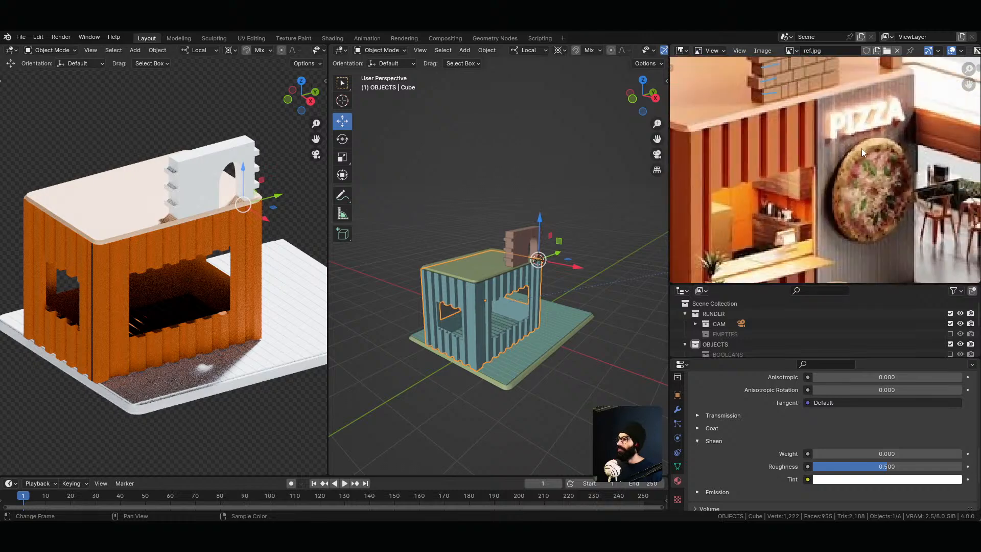
scroll(862, 148, down, 3)
scroll(860, 133, up, 4)
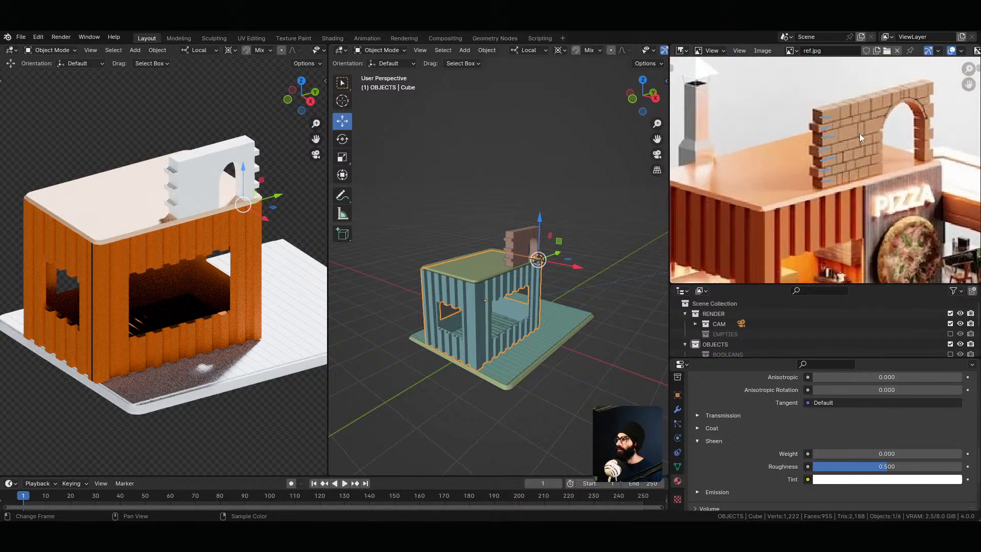
scroll(861, 143, up, 1)
scroll(860, 144, down, 1)
scroll(860, 144, up, 2)
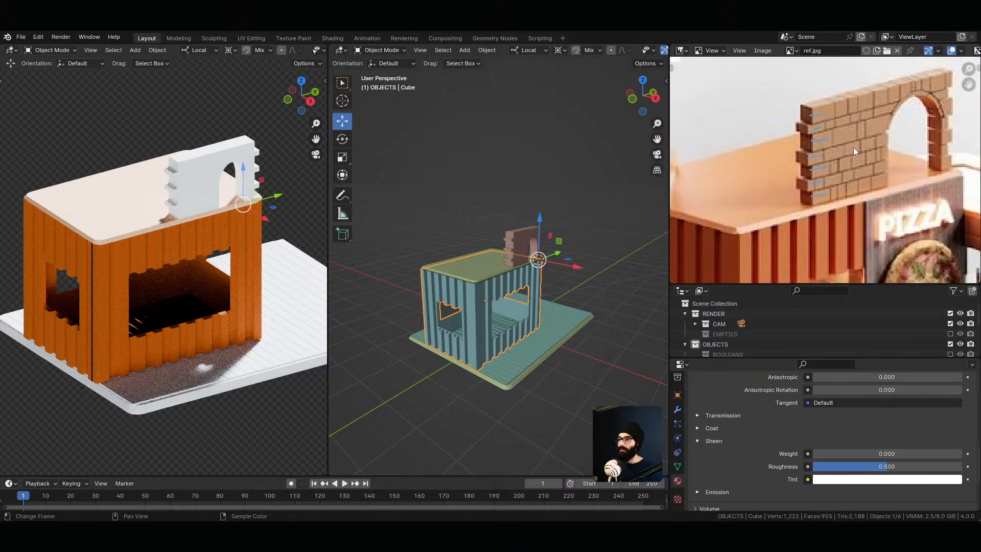
scroll(854, 154, down, 2)
scroll(849, 148, up, 3)
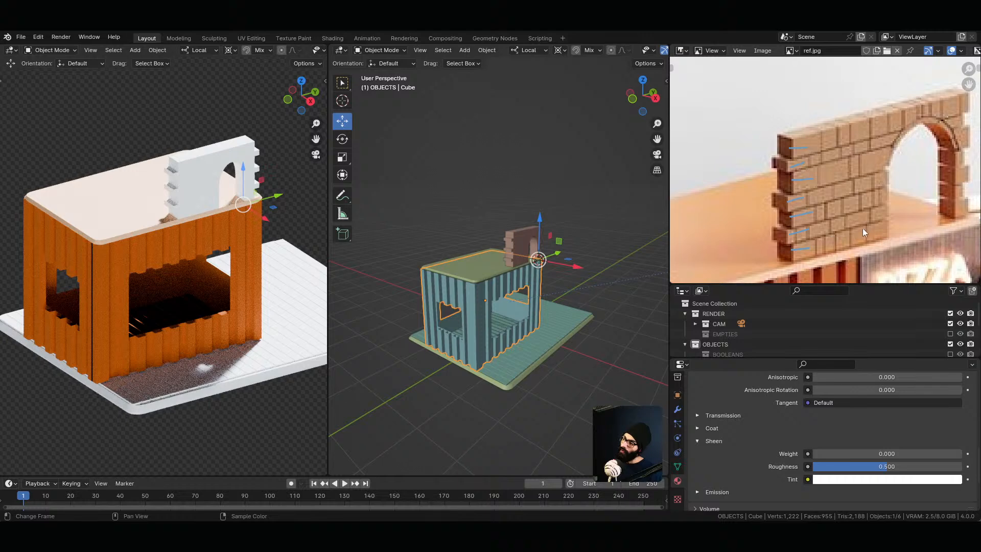
scroll(853, 204, up, 2)
scroll(824, 166, down, 3)
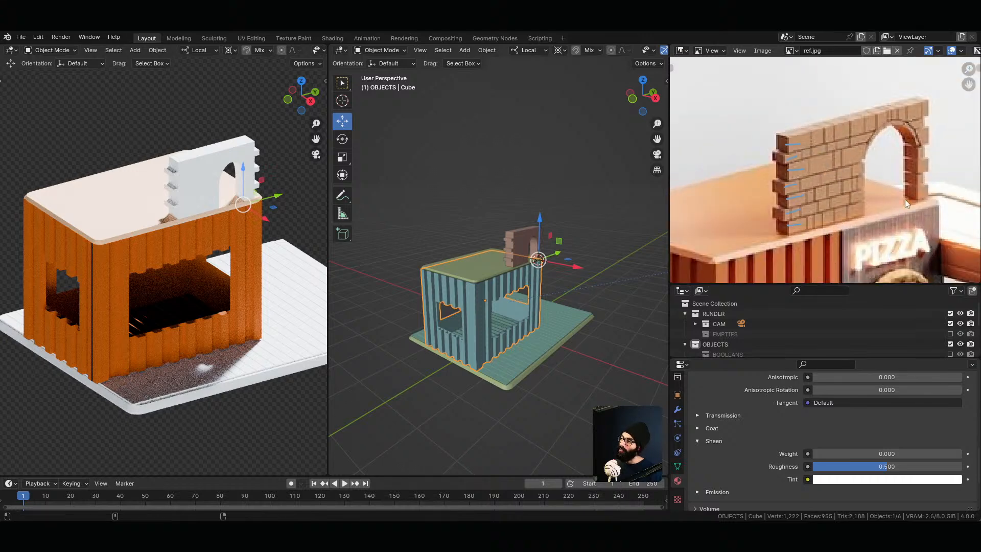
key(alt+Tab)
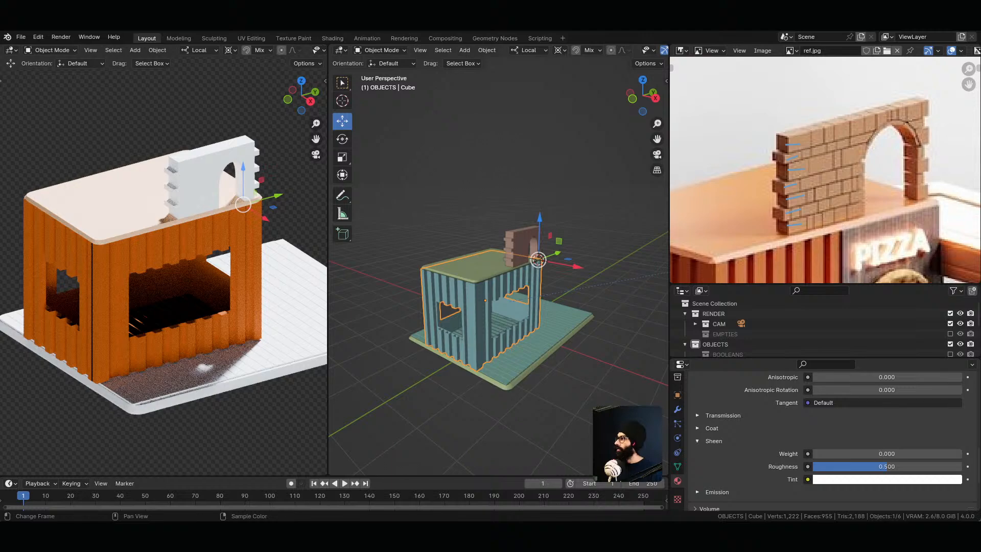
key(alt+Tab)
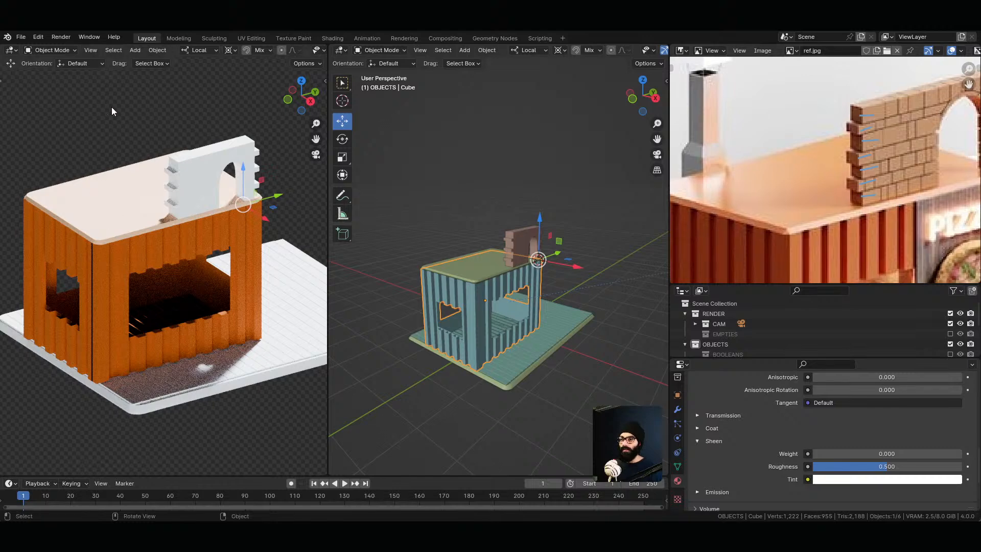
Step: Set the Roughness of the roof slab's material to 1
click(144, 176)
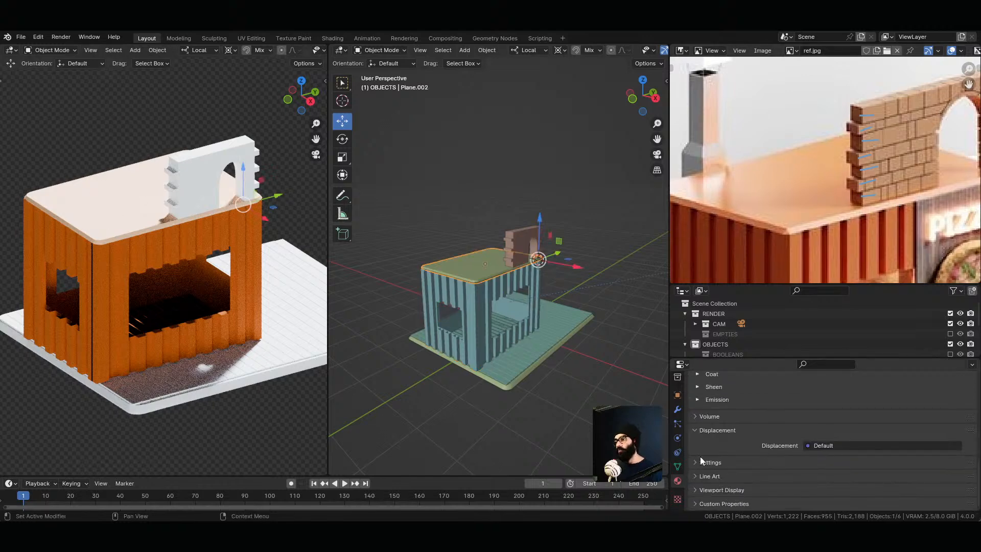
scroll(710, 448, up, 8)
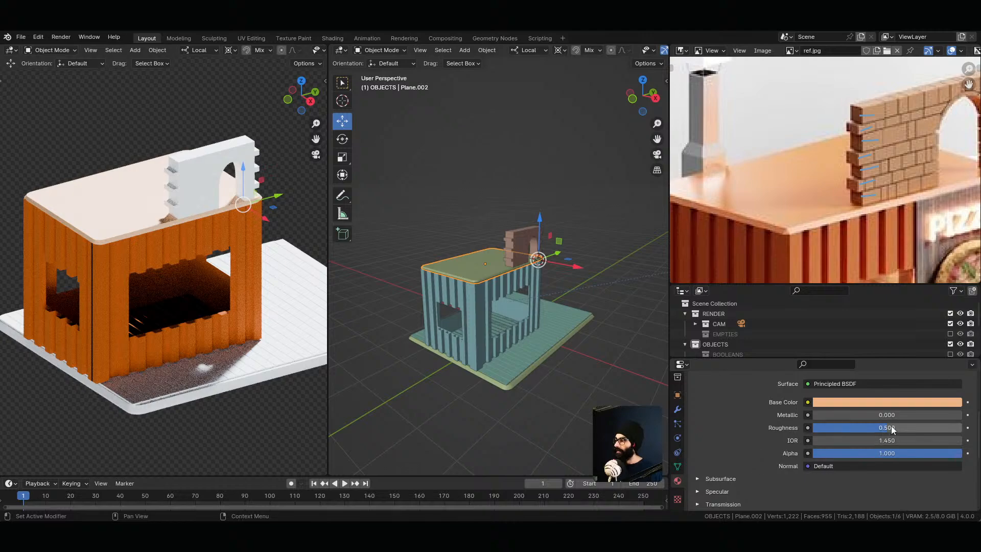
drag(892, 429, 966, 429)
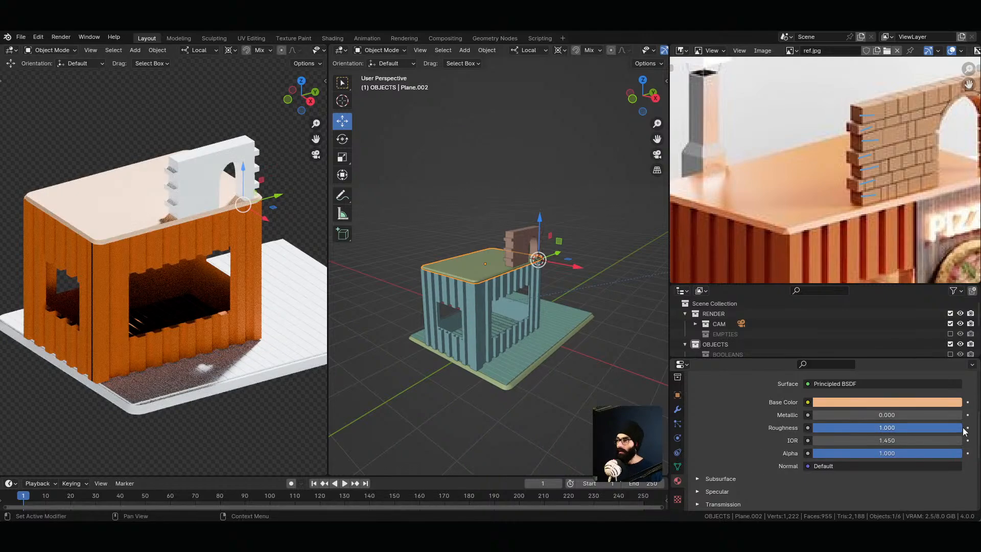
click(910, 404)
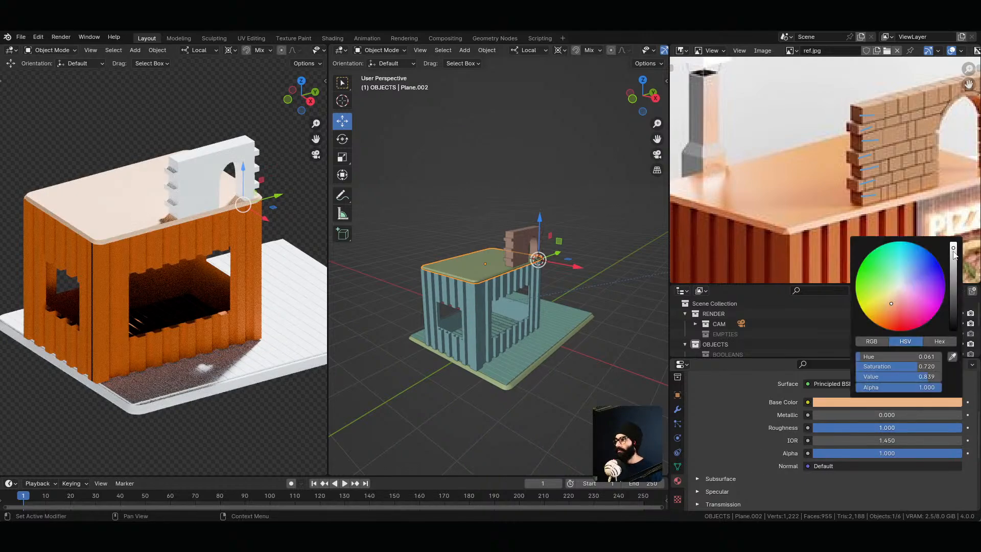
drag(953, 257, 953, 278)
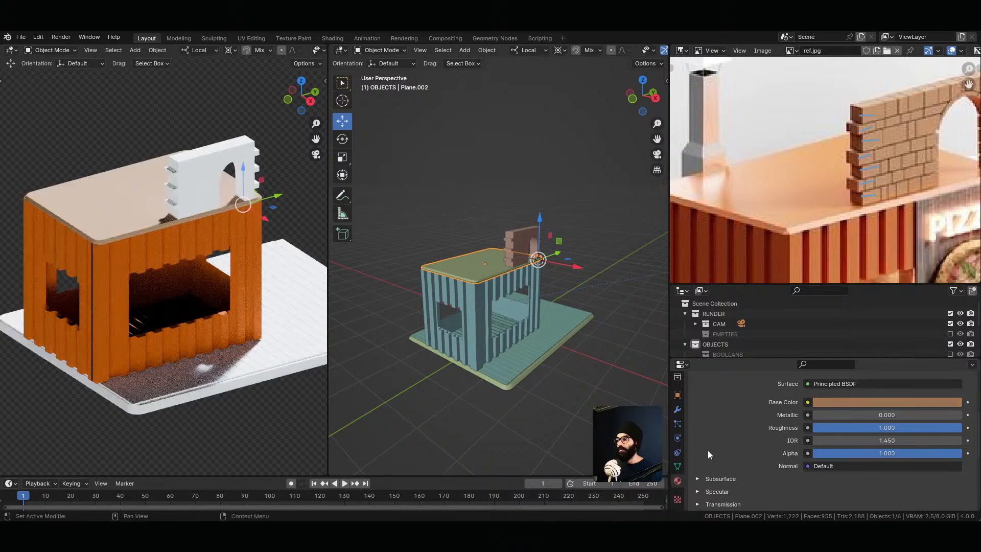
key(ctrl+z)
Step: Raise the saturation of the roof material's base color to a strong orange
click(876, 402)
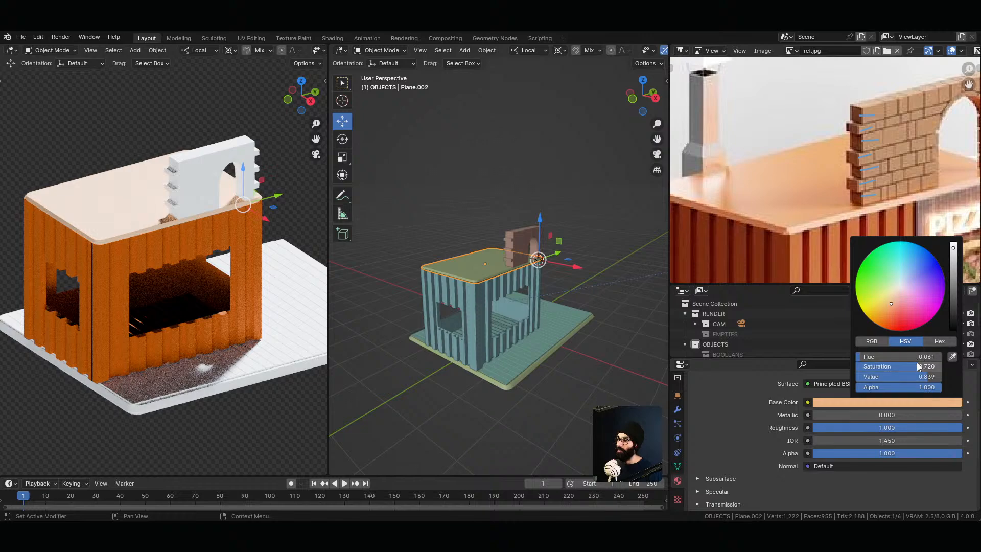
drag(915, 363, 942, 366)
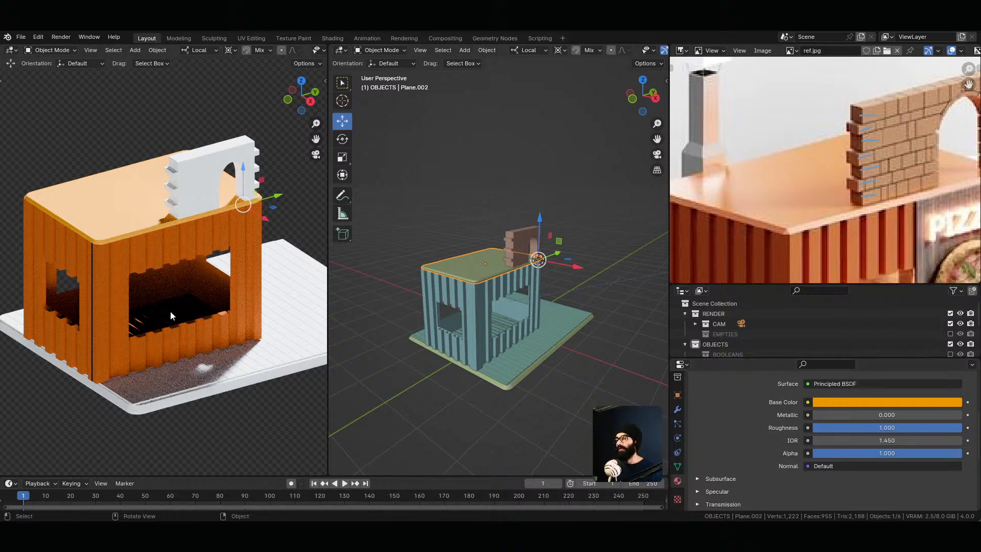
Step: Set the container wall material's base color saturation to 1 and its Metallic to 0
click(118, 280)
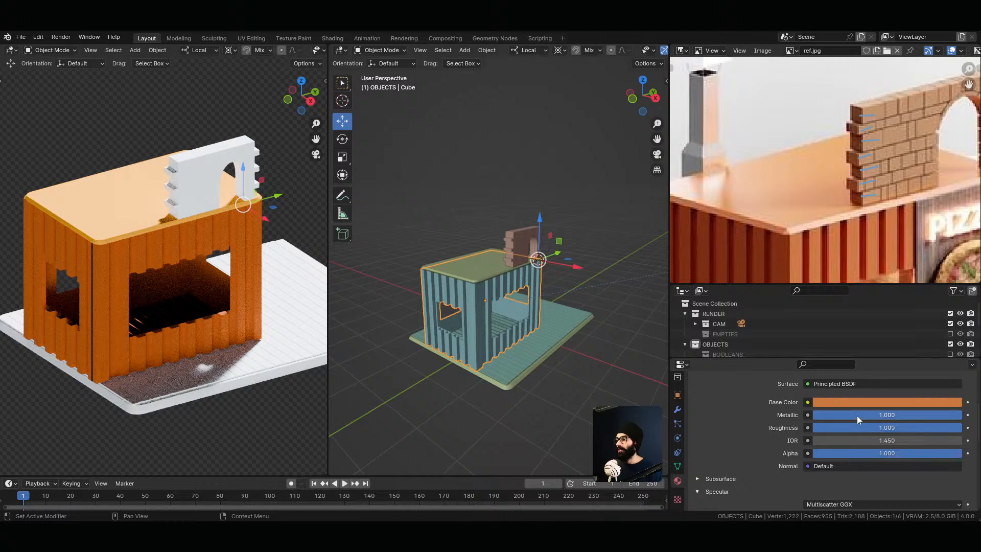
click(863, 404)
drag(892, 369, 943, 369)
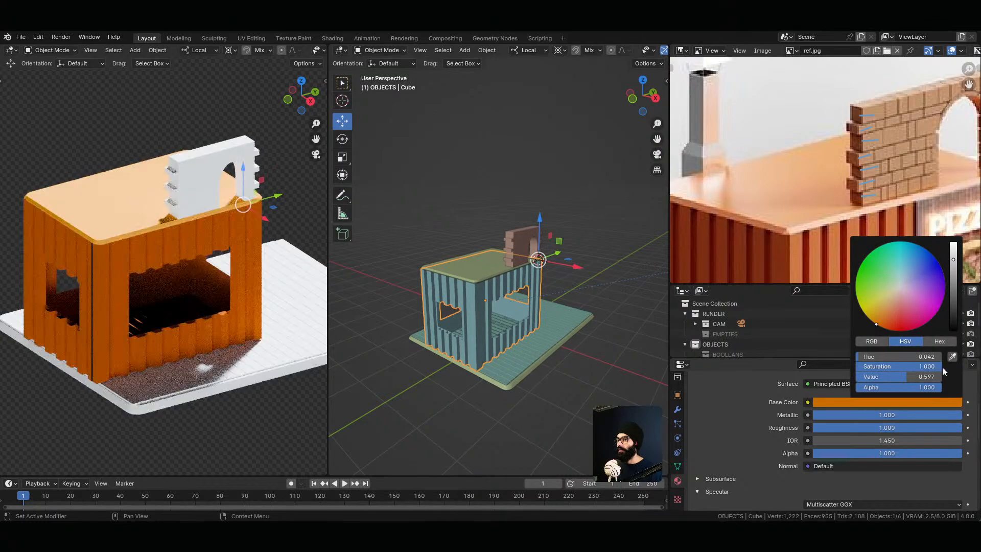
scroll(740, 436, down, 5)
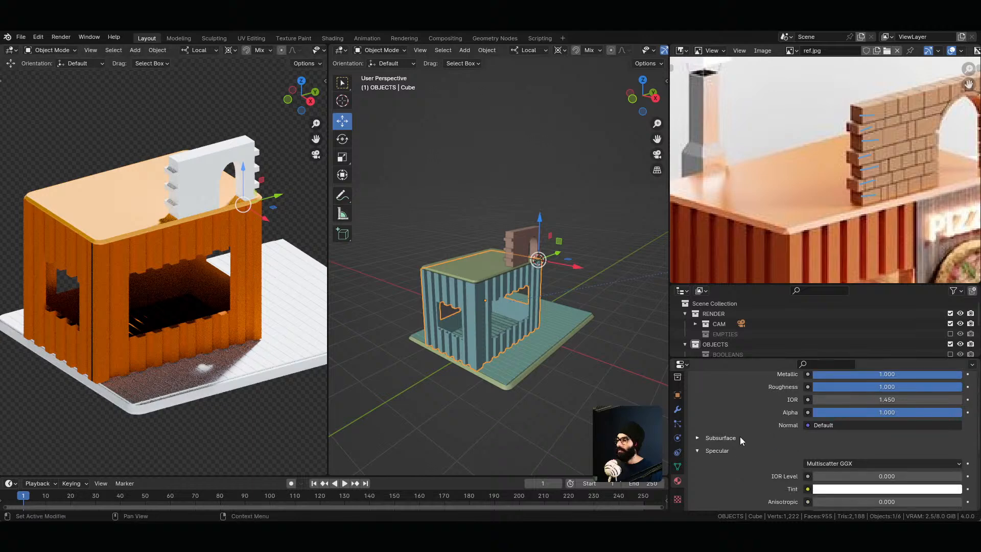
scroll(744, 445, up, 5)
scroll(743, 447, up, 3)
scroll(743, 447, down, 3)
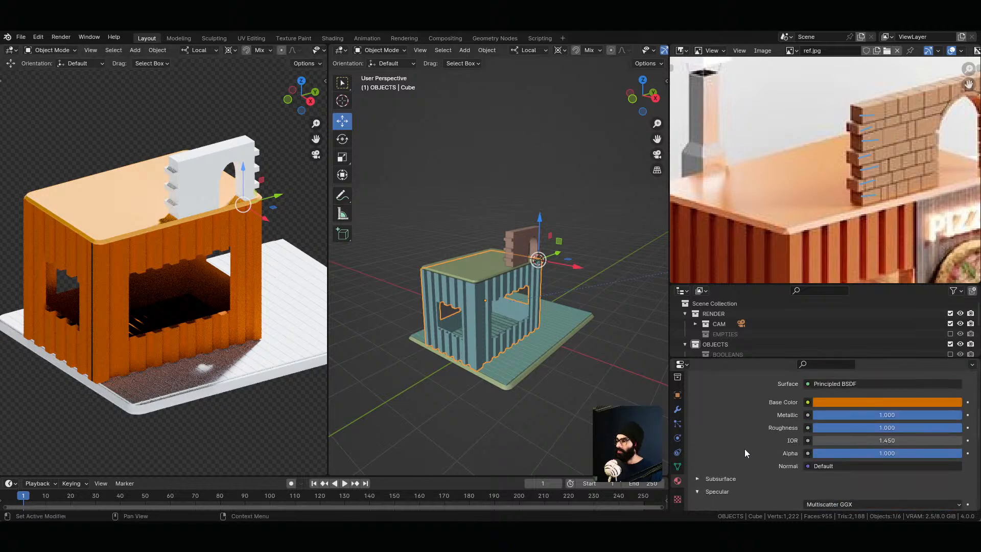
drag(917, 416, 761, 416)
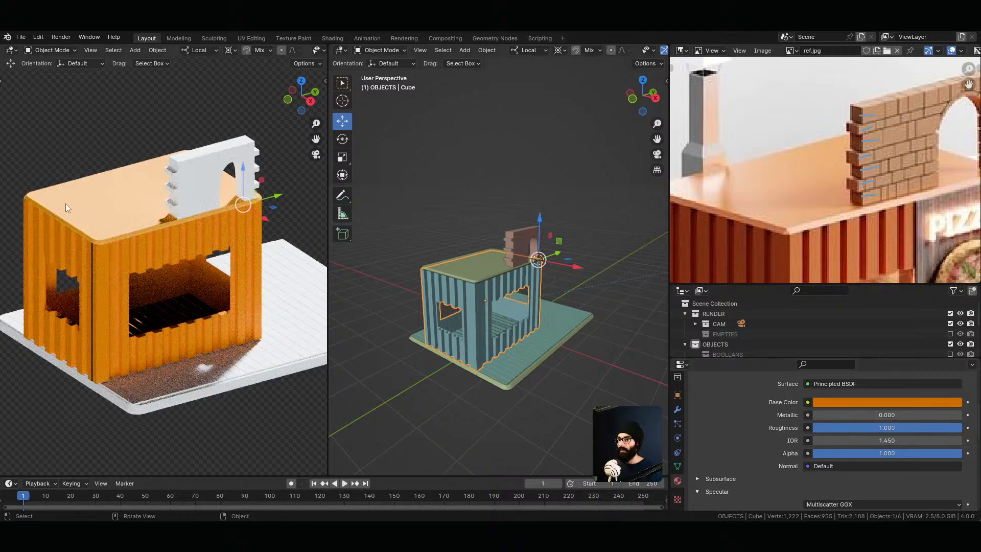
Step: Set the wall base color saturation to about 0.976, compare the rendered building with the reference image, and deselect the walls
click(867, 403)
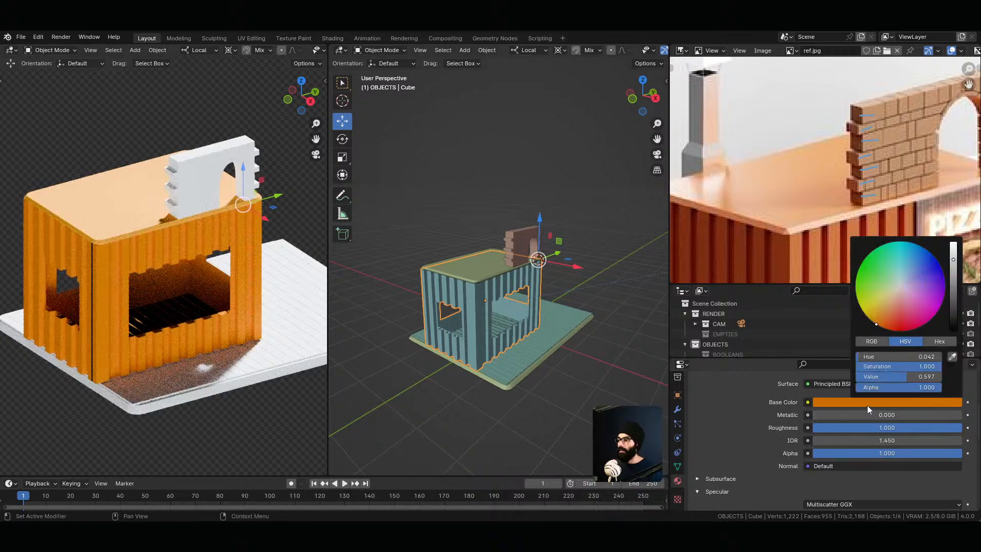
mouse_move(926, 366)
mouse_down()
mouse_move(916, 366)
mouse_move(939, 367)
mouse_up()
click(939, 367)
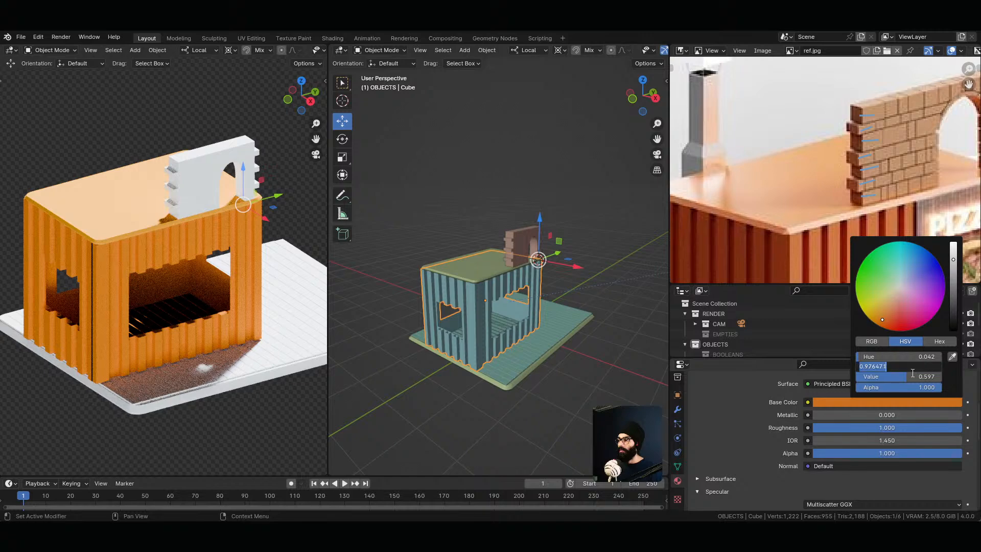
key(Return)
ctrl+middle_drag(820, 197, 780, 160)
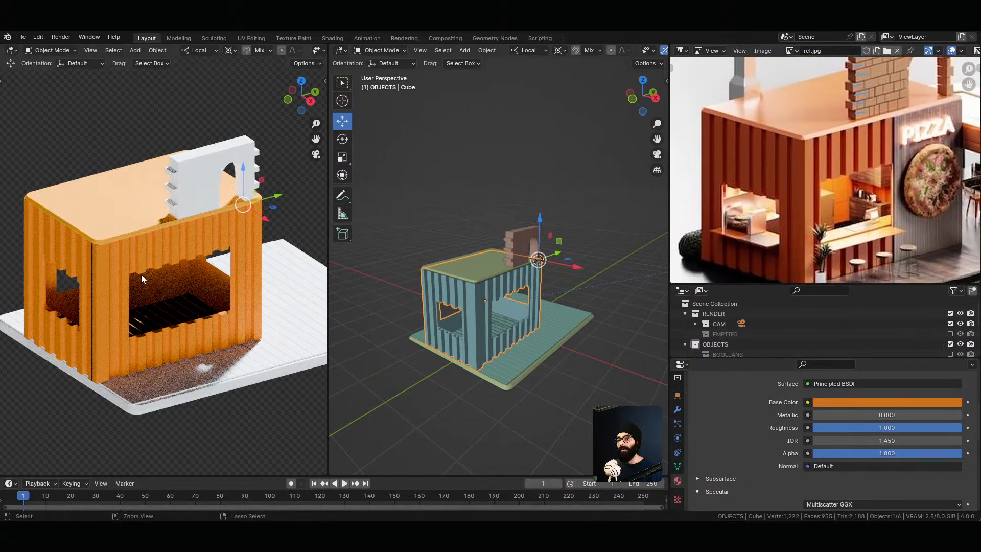
ctrl+middle_drag(141, 274, 153, 291)
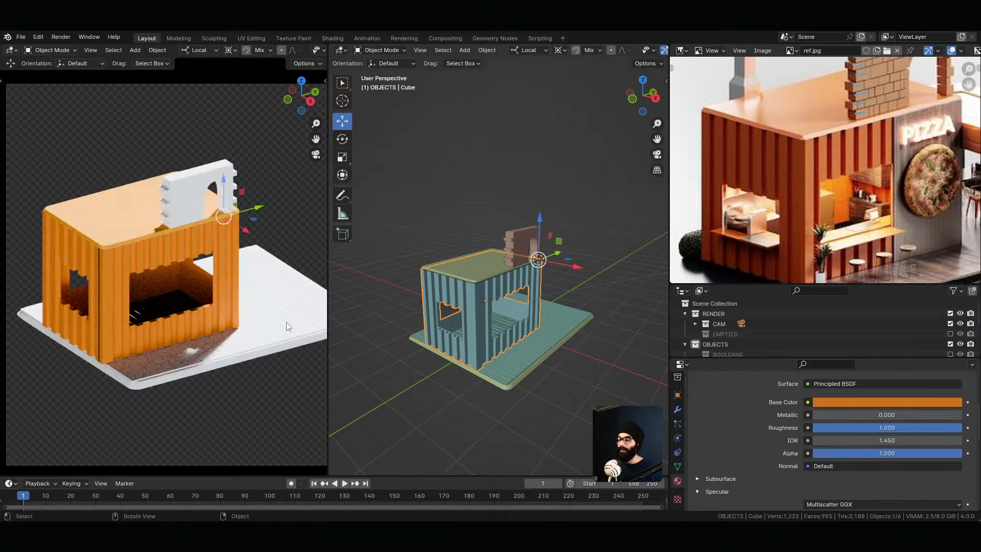
click(280, 346)
key(alt+Tab)
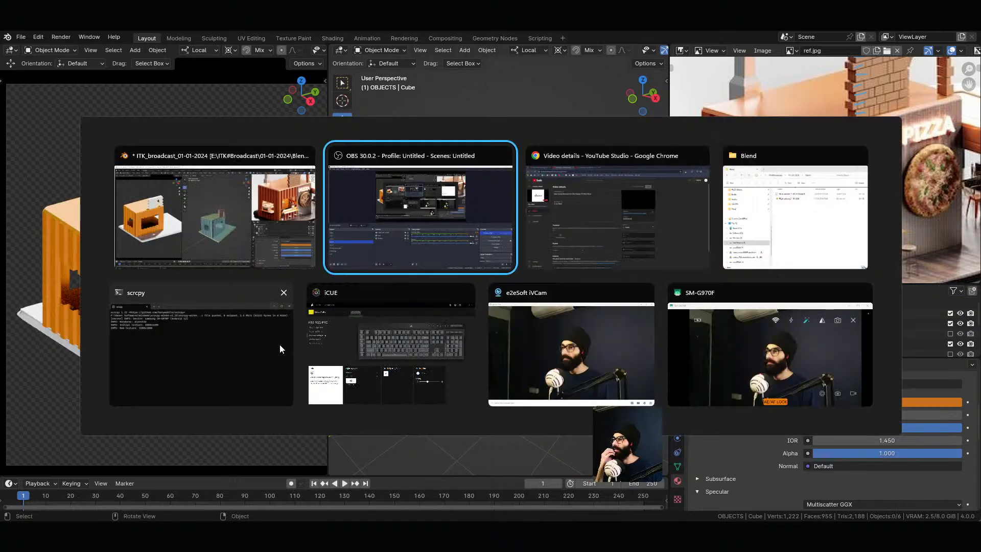
key(alt+Tab)
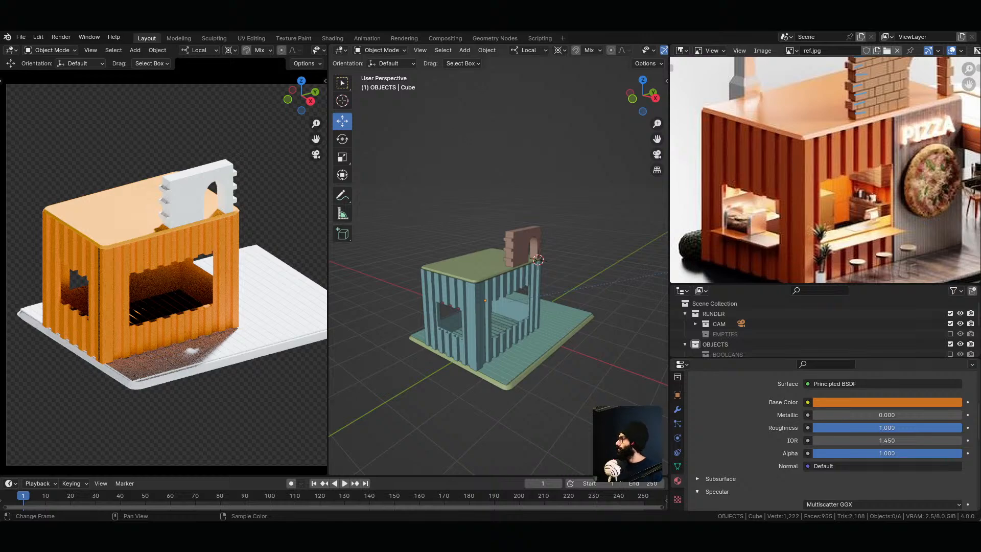
key(alt+Tab)
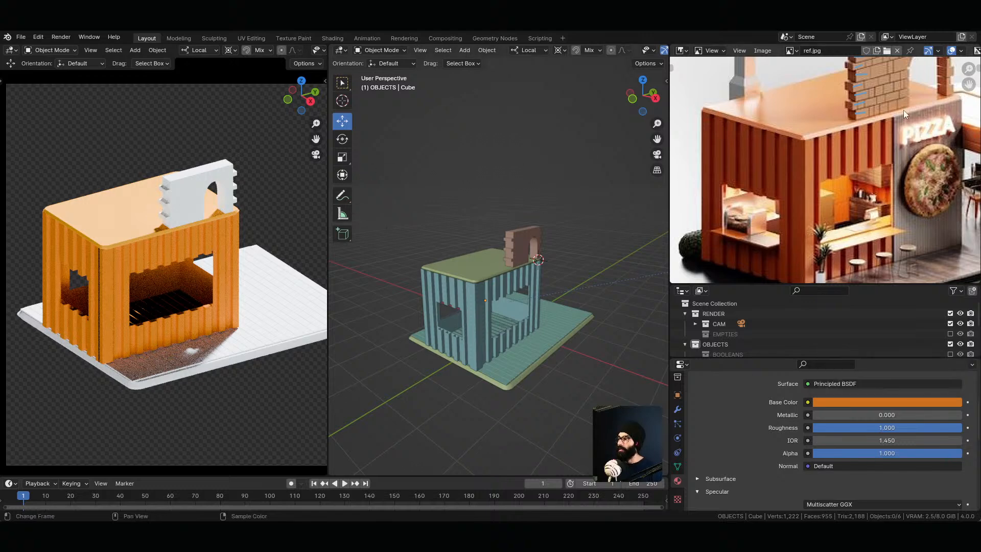
Step: Compare the model from several sides with the reference's shopfront, floor, roof and chimney, and select the container walls
scroll(878, 132, up, 1)
middle_drag(878, 132, 804, 115)
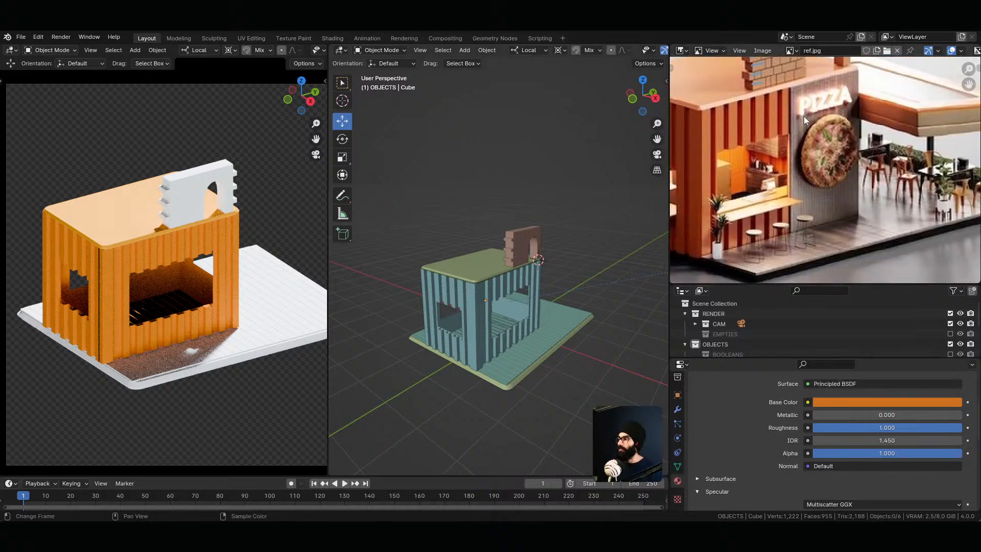
middle_drag(812, 223, 844, 182)
middle_drag(550, 426, 558, 350)
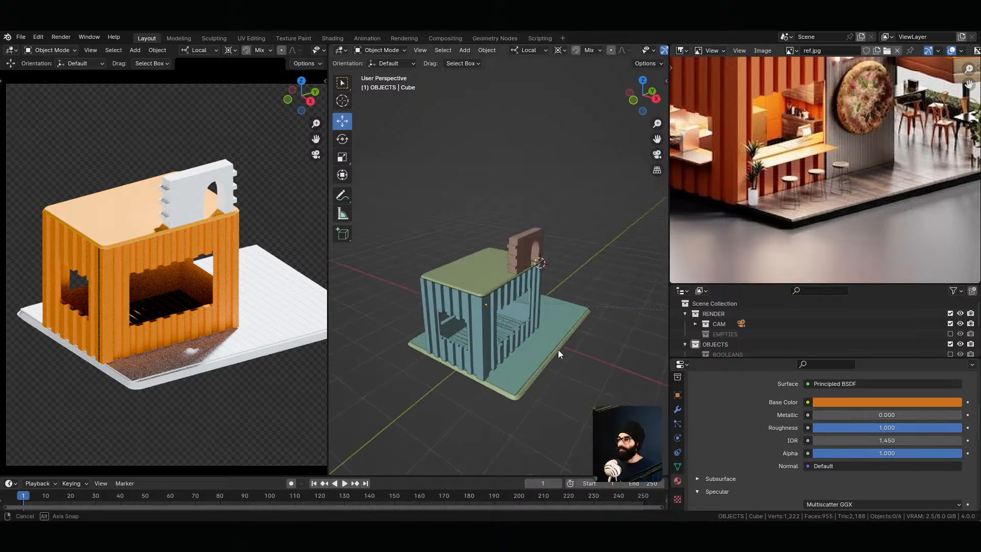
mouse_move(827, 190)
middle_down()
mouse_move(859, 216)
mouse_move(841, 192)
middle_up()
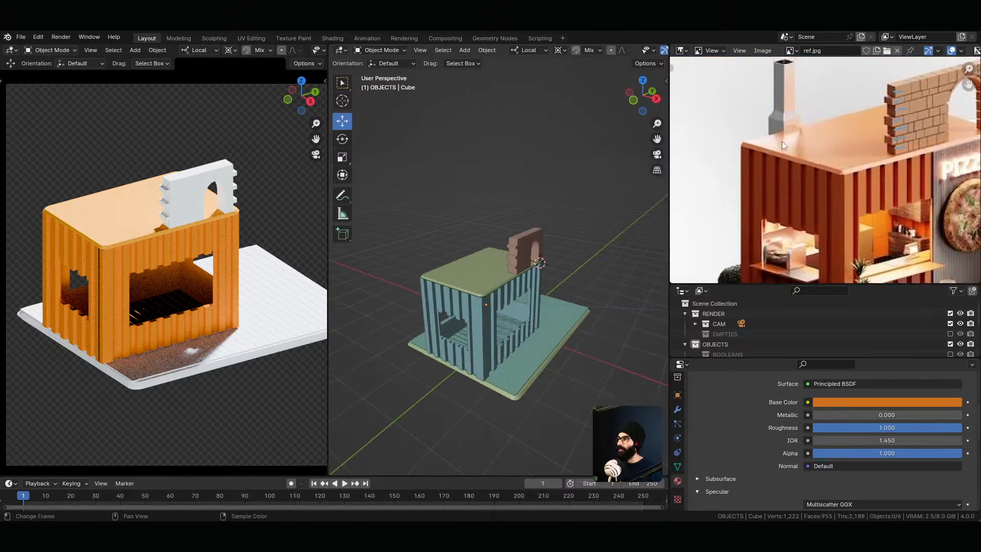
middle_drag(781, 141, 774, 191)
scroll(768, 207, up, 2)
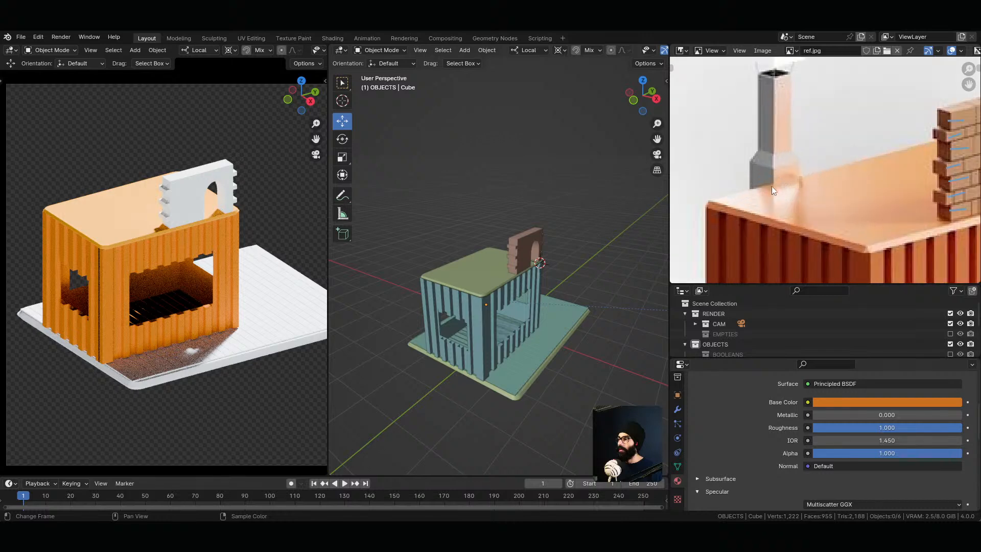
middle_drag(439, 329, 564, 309)
scroll(805, 204, down, 4)
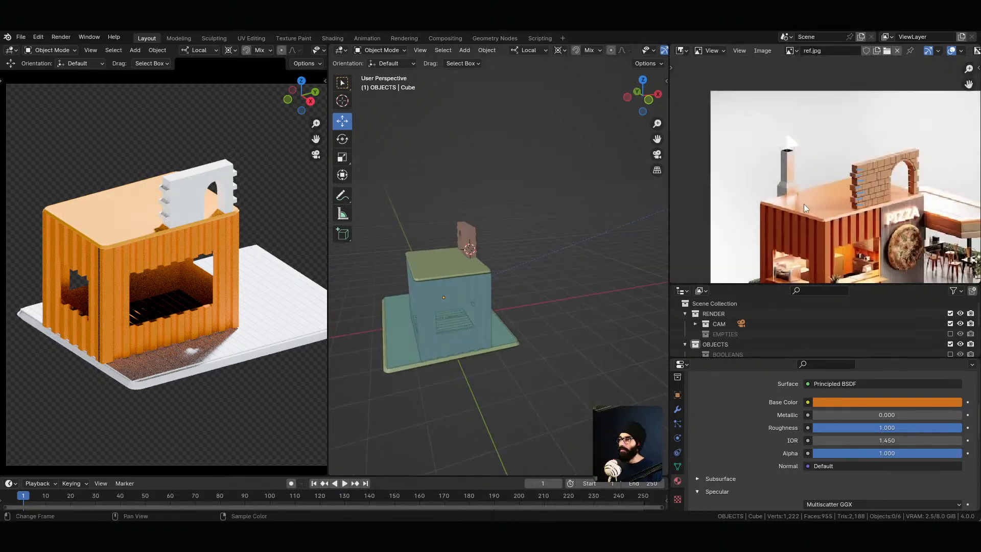
middle_drag(804, 204, 820, 176)
middle_drag(425, 352, 384, 294)
middle_drag(811, 215, 787, 201)
middle_drag(562, 312, 472, 326)
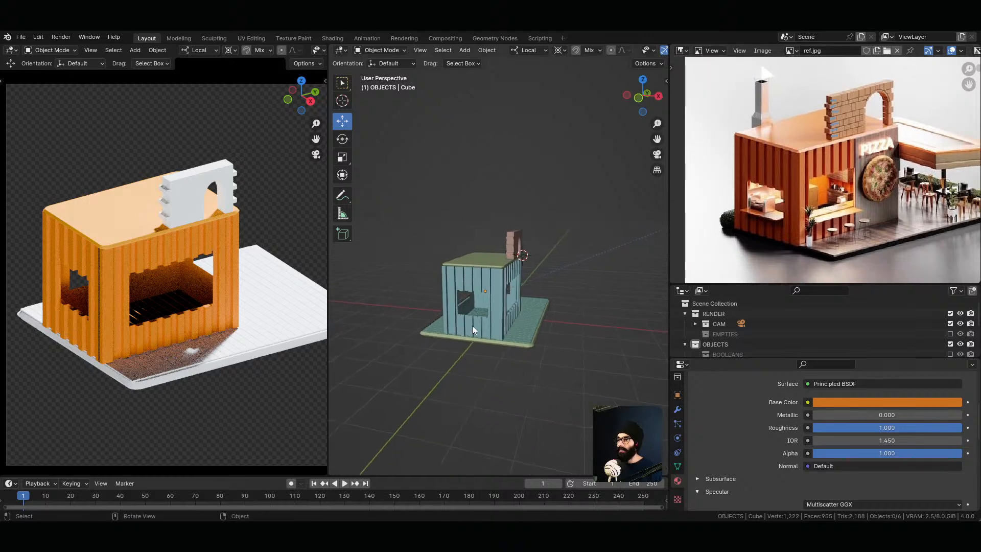
click(501, 270)
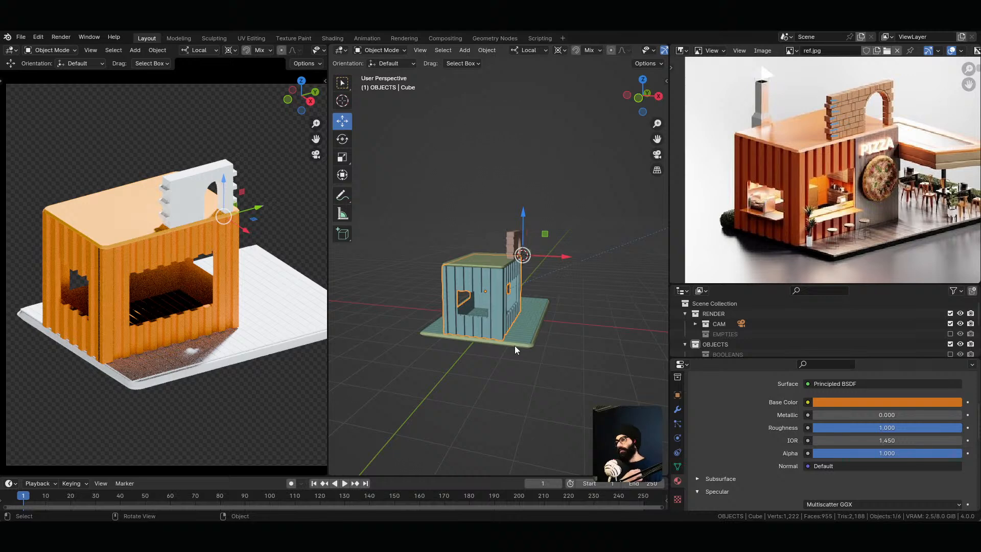
Step: Enlarge the outliner to list the collection's objects, and try moving the container walls on their own
middle_drag(509, 344, 449, 270)
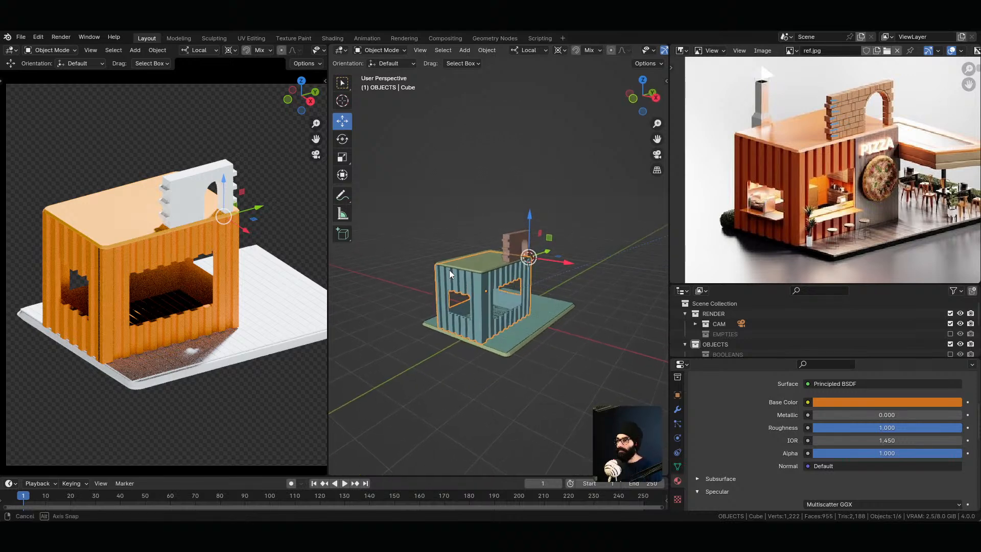
drag(776, 359, 775, 453)
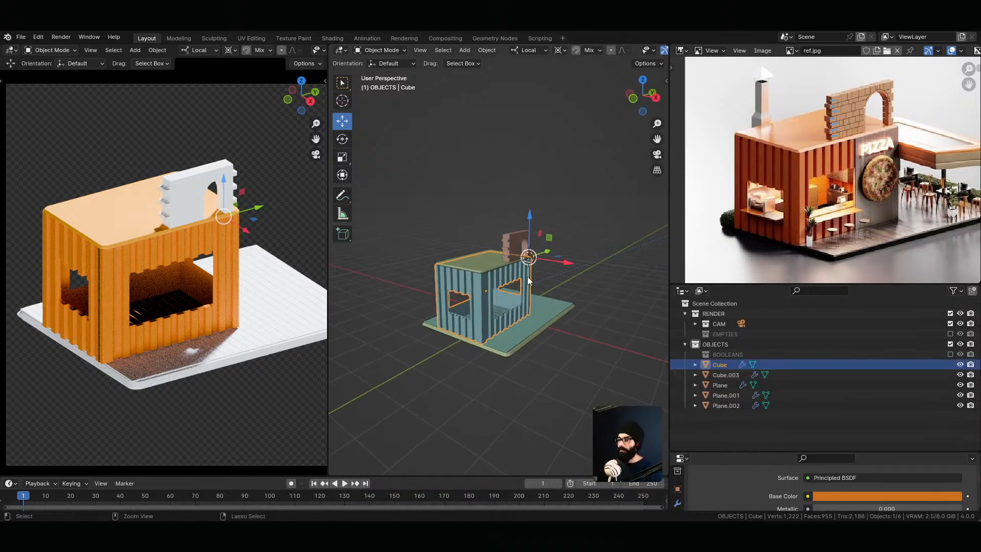
scroll(527, 277, up, 3)
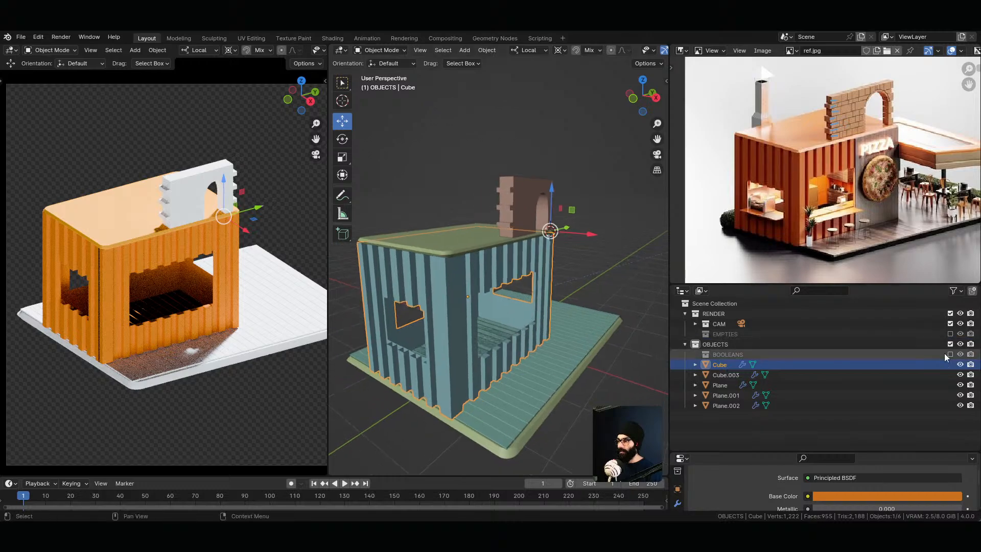
key(g)
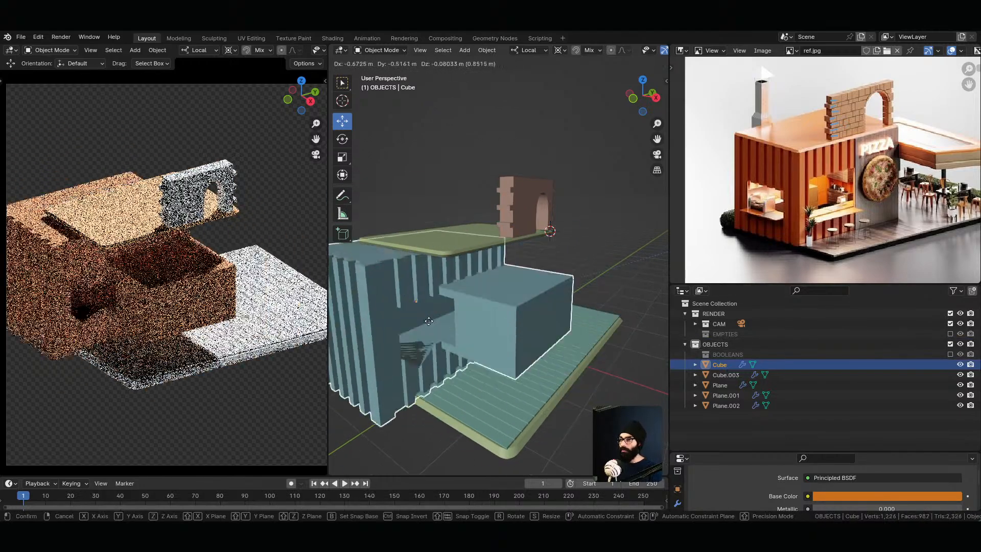
right_click(429, 321)
middle_drag(409, 261, 550, 364)
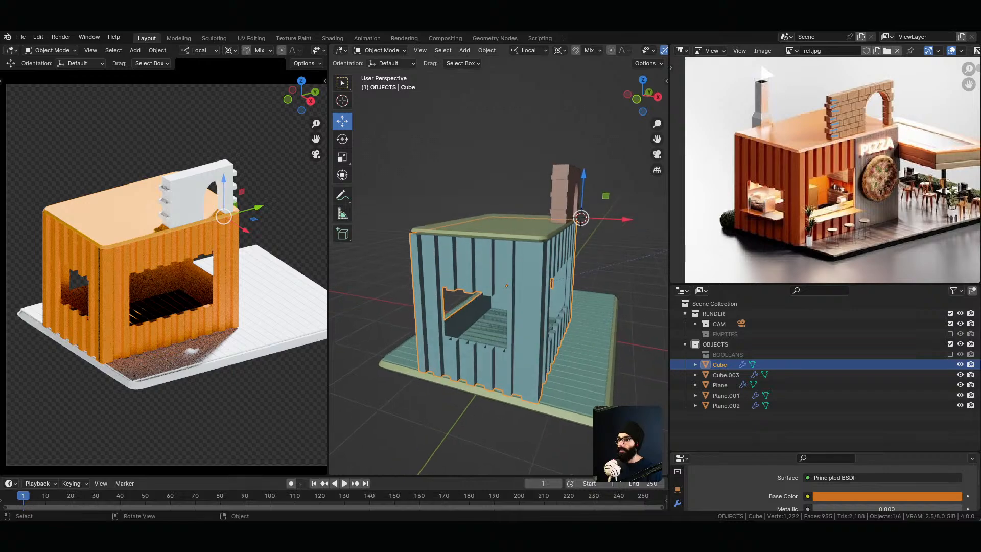
Step: Enable the BOOLEANS collection and parent the two window cutter boxes to the container walls with the Object option
click(951, 354)
middle_drag(493, 266, 486, 299)
click(474, 313)
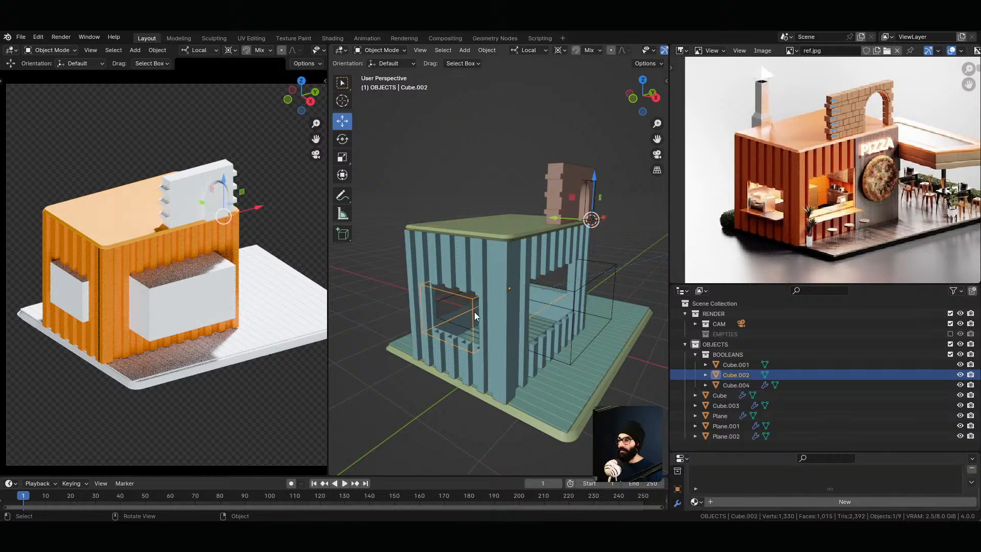
shift+click(575, 339)
shift+click(517, 289)
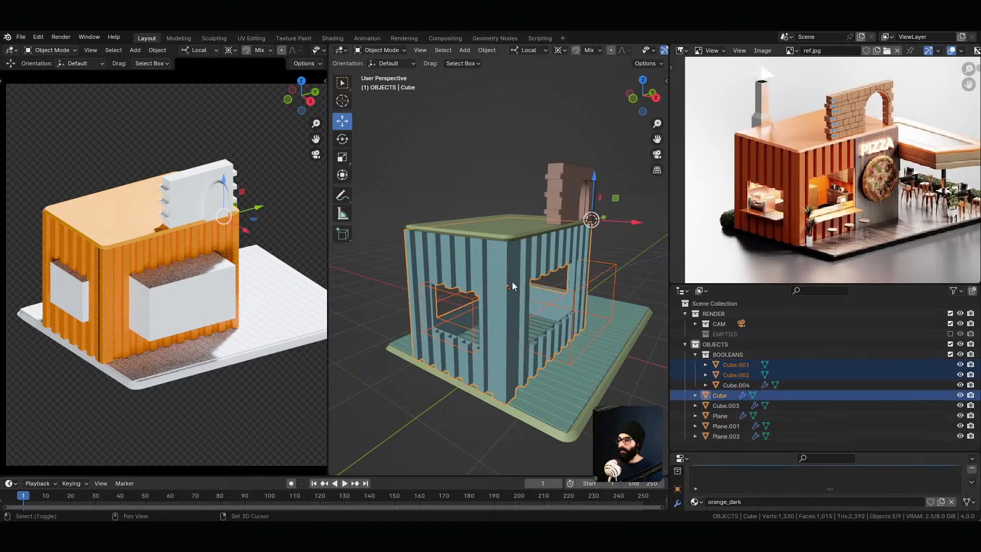
key(g)
right_click(489, 283)
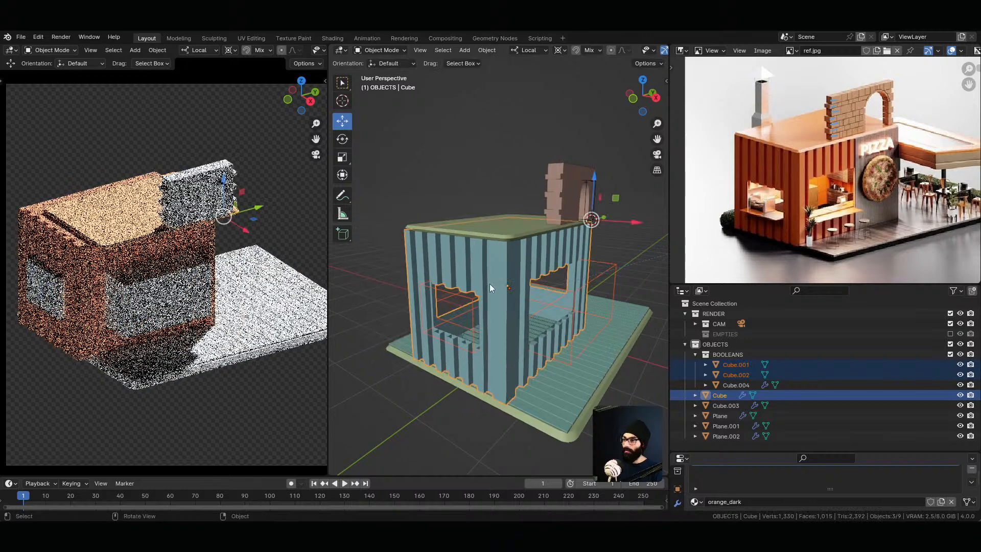
key(ctrl+p)
click(489, 283)
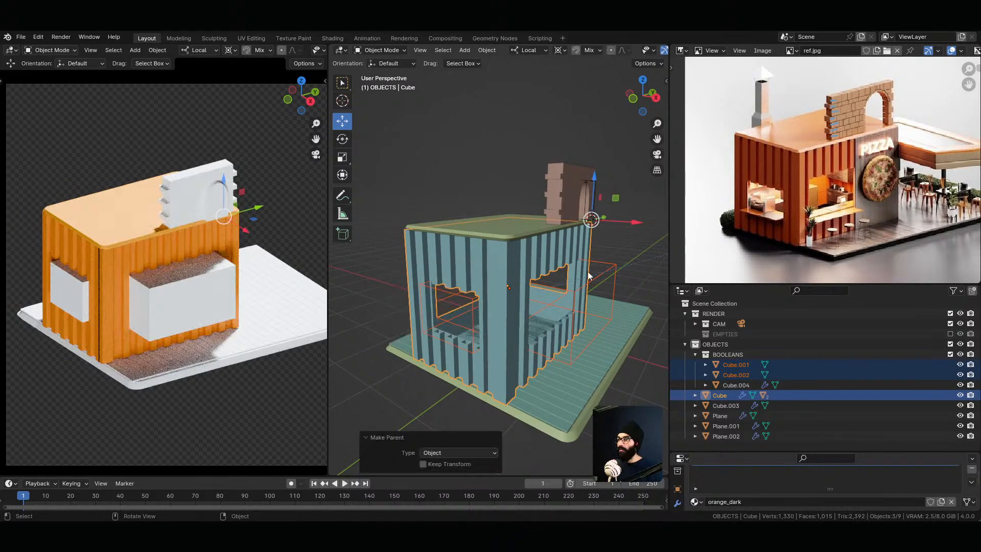
Step: Try to parent the arch cutter to the brick wall on the roof with the Object option
middle_drag(557, 275, 498, 293)
click(591, 176)
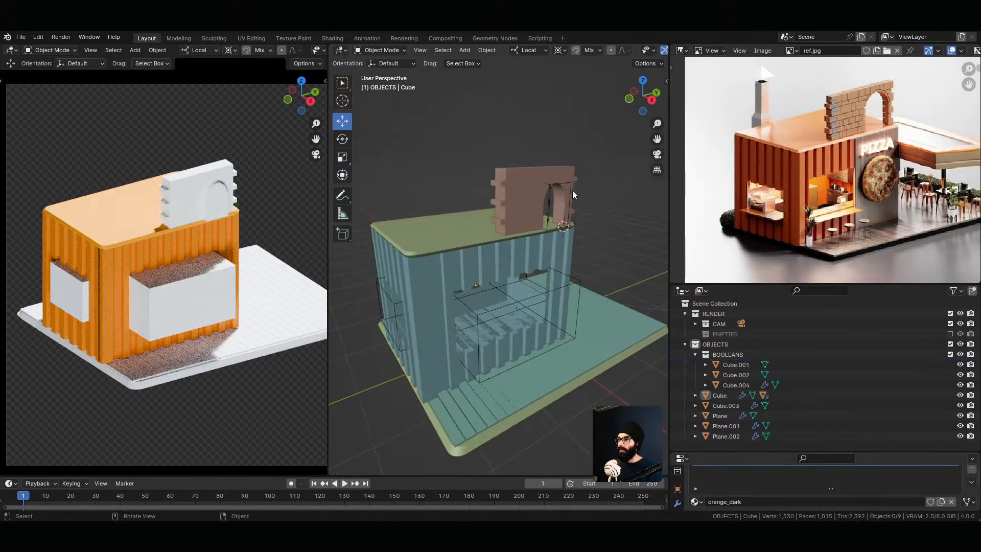
click(572, 190)
shift+click(525, 191)
key(ctrl+p)
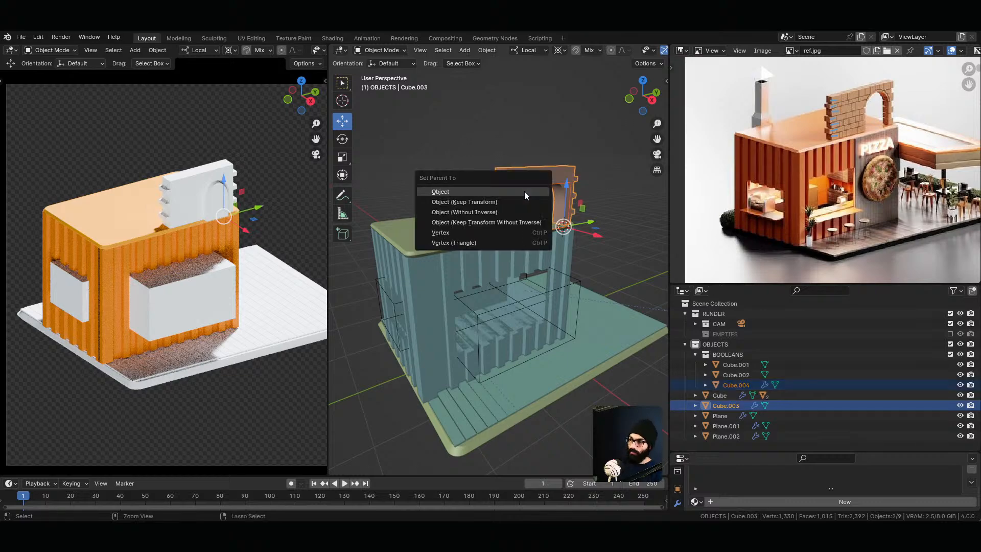
click(524, 191)
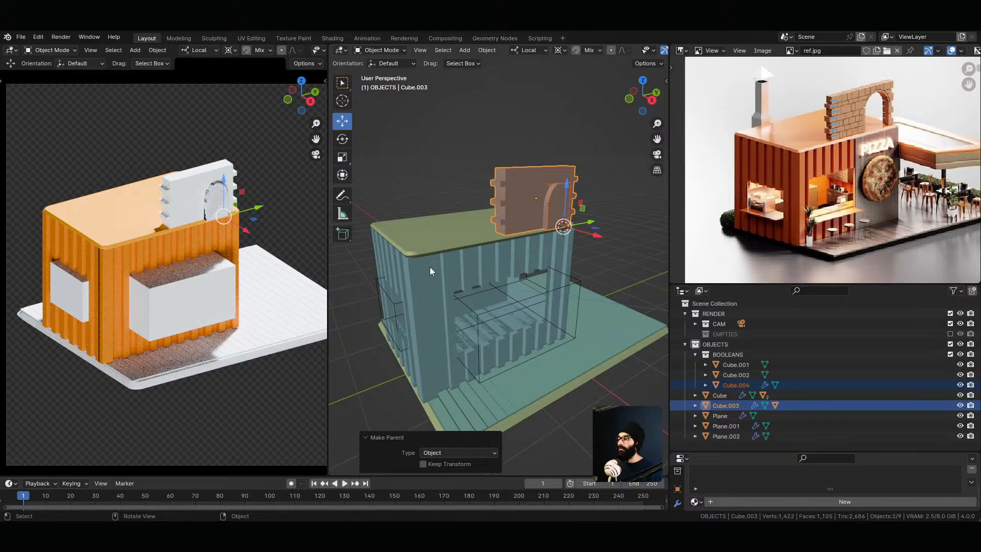
Step: Select the brick wall, exclude the BOOLEANS collection, and check the arch opening up close
click(629, 201)
click(566, 207)
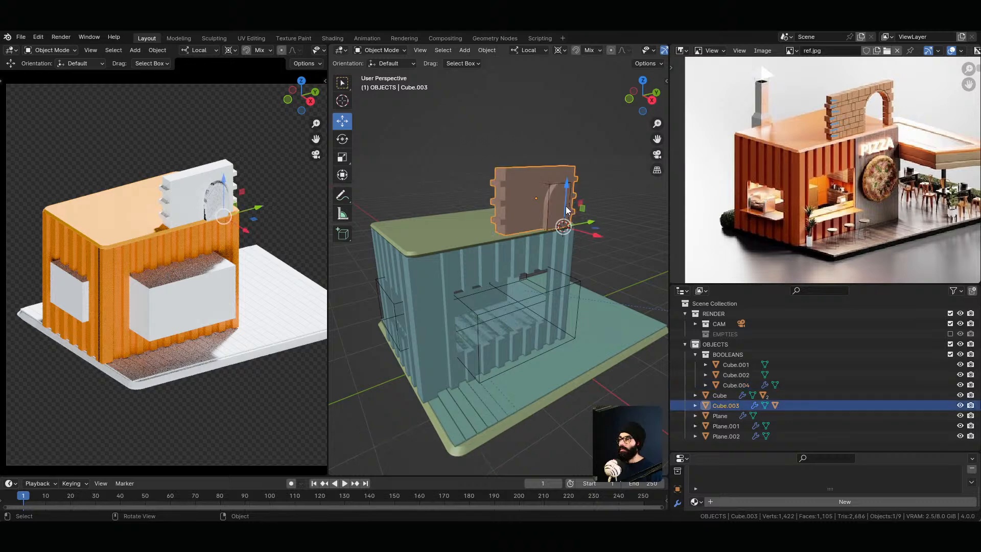
middle_drag(622, 186, 584, 189)
scroll(553, 188, up, 3)
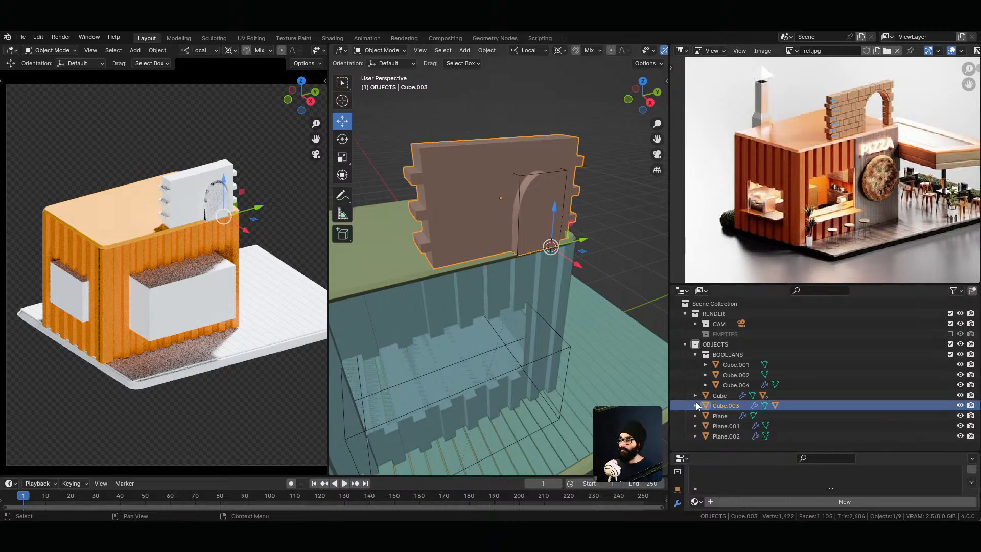
click(950, 354)
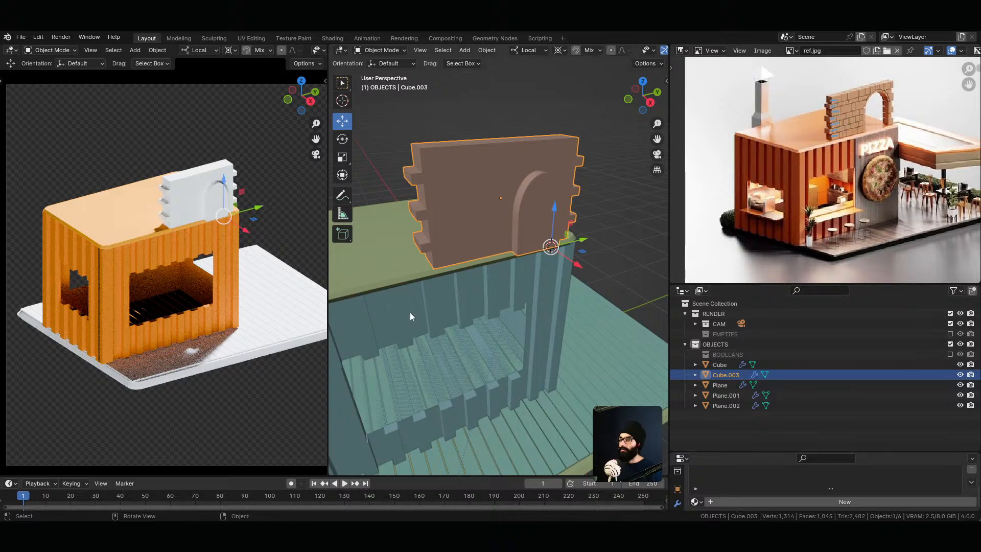
middle_drag(410, 312, 492, 286)
Step: Undo back to before the arch cutter was parented to the brick wall
key(ctrl+z)
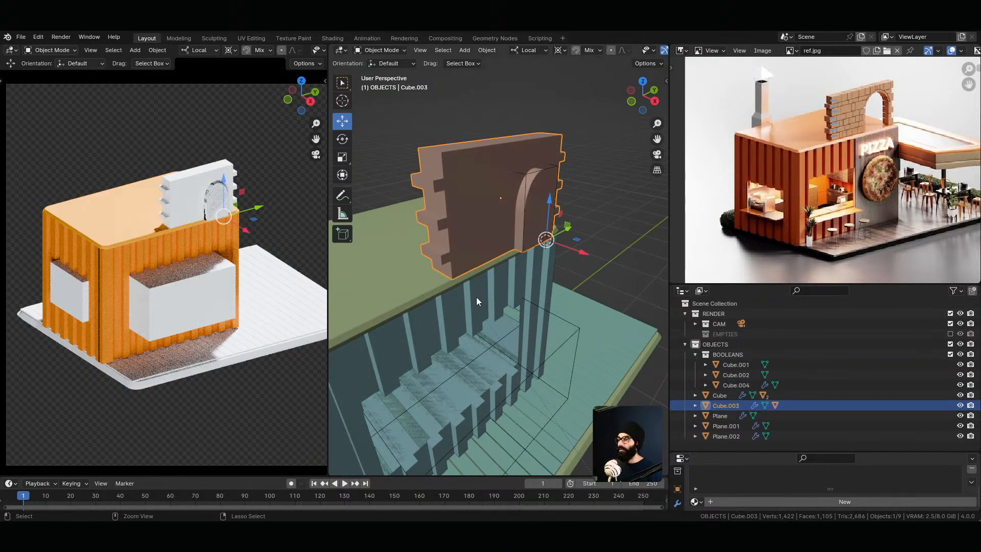
key(ctrl+z)
key(ctrl+z)
key(ctrl+z)
key(ctrl+z)
key(ctrl+z)
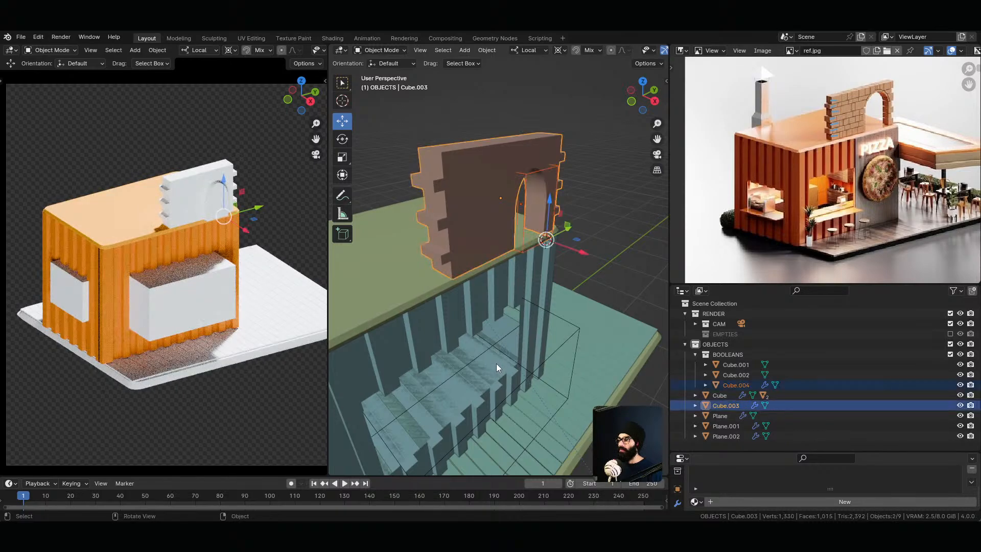
Step: Select the brick wall Cube.003 and place it in the BOOLEANS collection
click(646, 235)
click(527, 210)
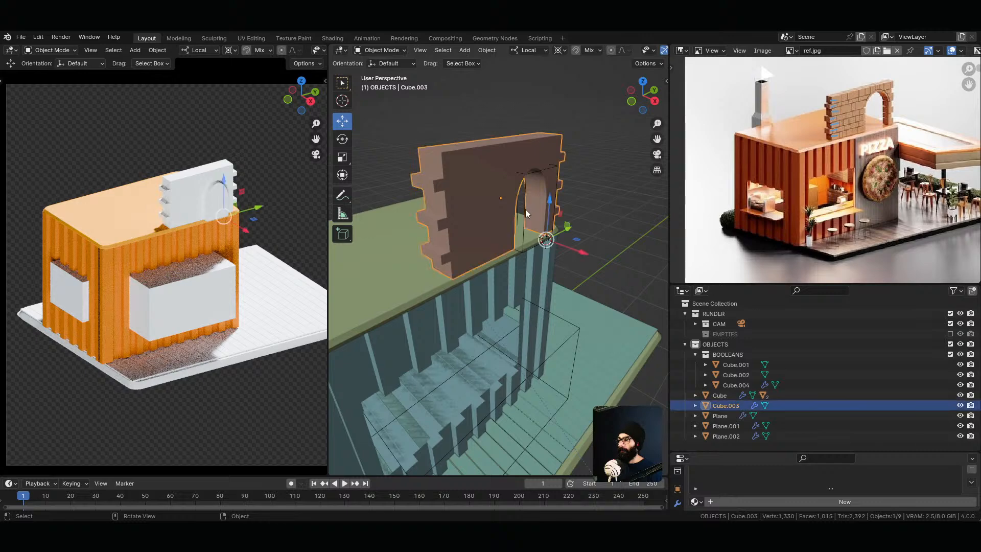
drag(728, 404, 738, 352)
middle_drag(639, 368, 628, 316)
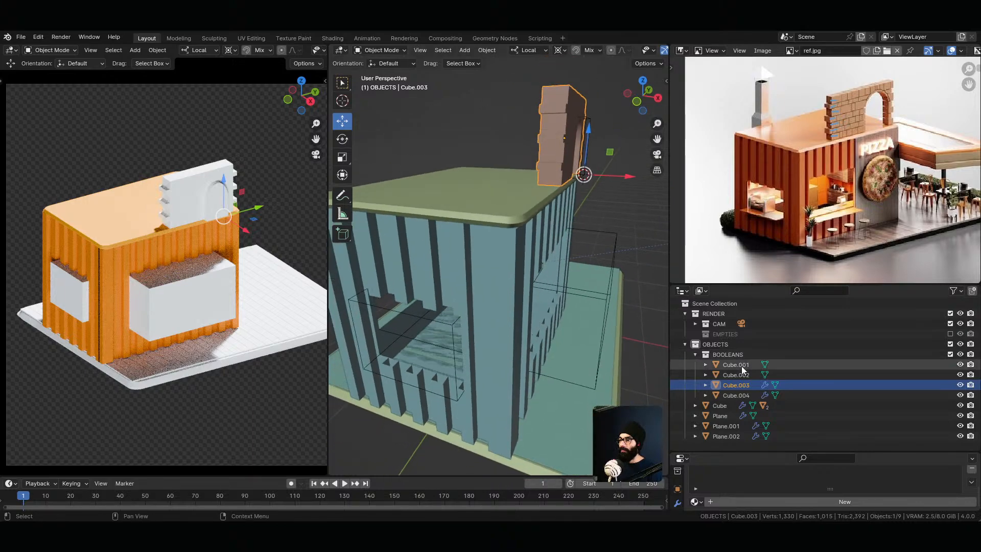
Step: Check which objects Cube.001, Cube.002 and Cube.003 are, switching Cube.003's viewport visibility off and on
click(741, 366)
middle_drag(491, 312, 420, 256)
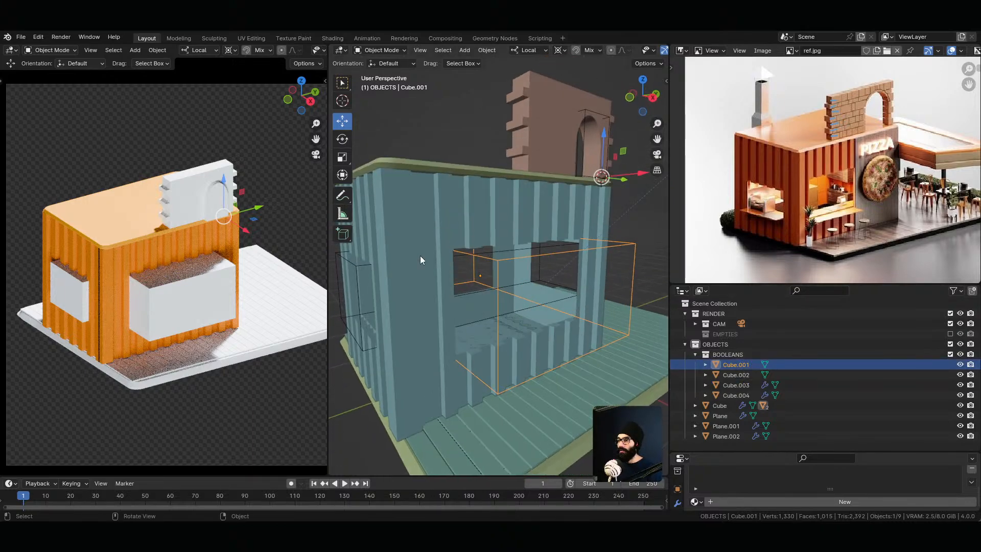
click(748, 375)
click(749, 383)
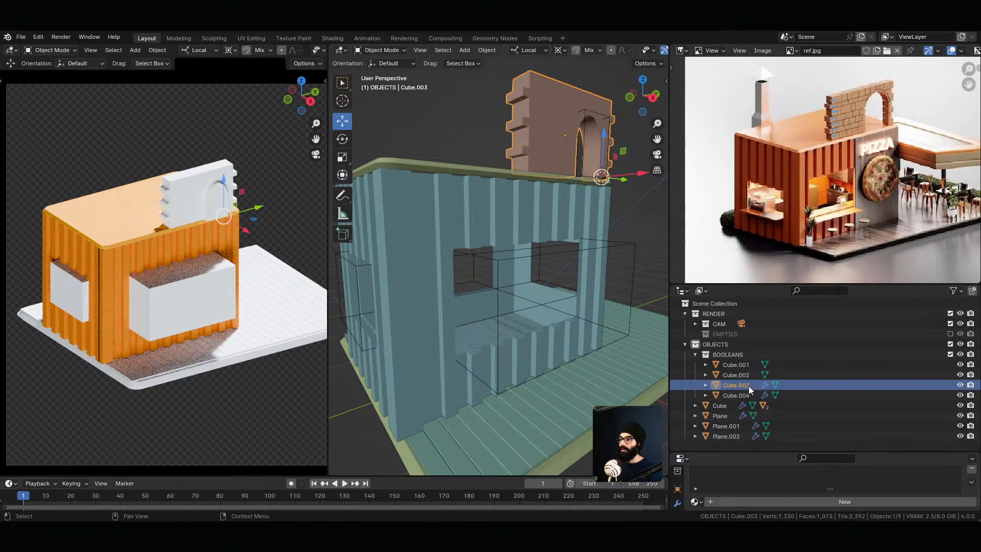
click(960, 385)
click(960, 385)
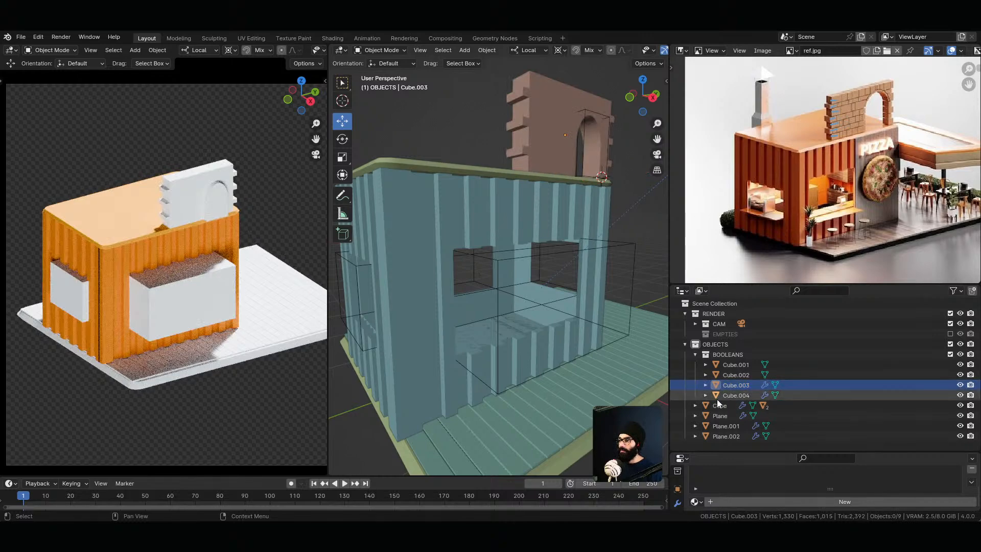
Step: Return the brick wall Cube.003 to the OBJECTS collection and exclude the BOOLEANS collection
drag(734, 386, 740, 444)
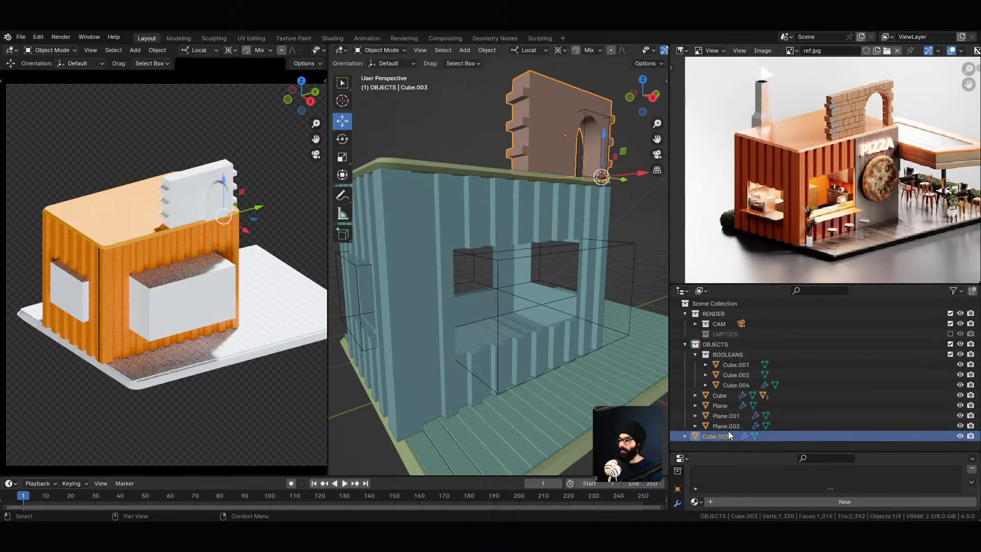
drag(719, 437, 732, 345)
click(950, 354)
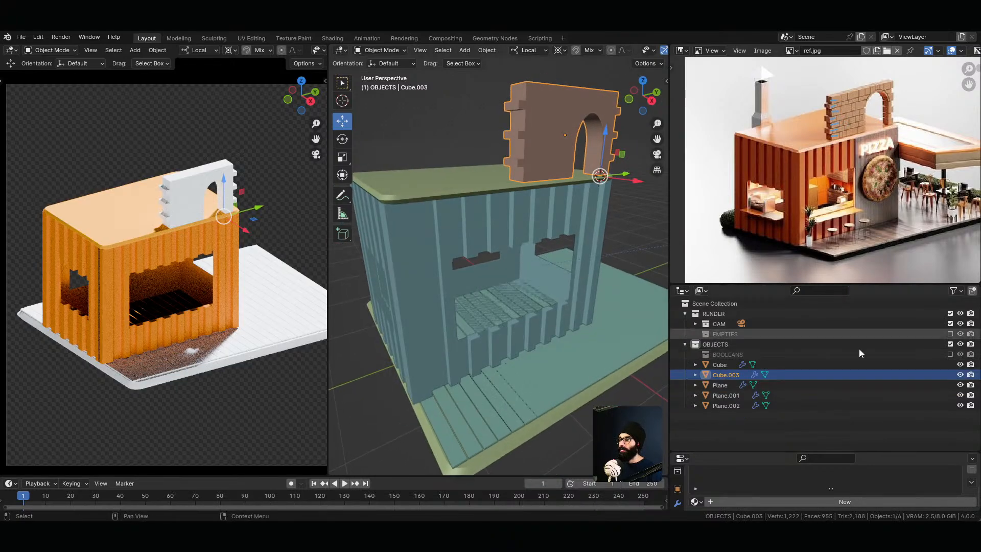
Step: Re-enable the BOOLEANS collection, try again to parent the arch cutter to the brick wall, and toggle the wall's viewport visibility
click(950, 354)
click(585, 139)
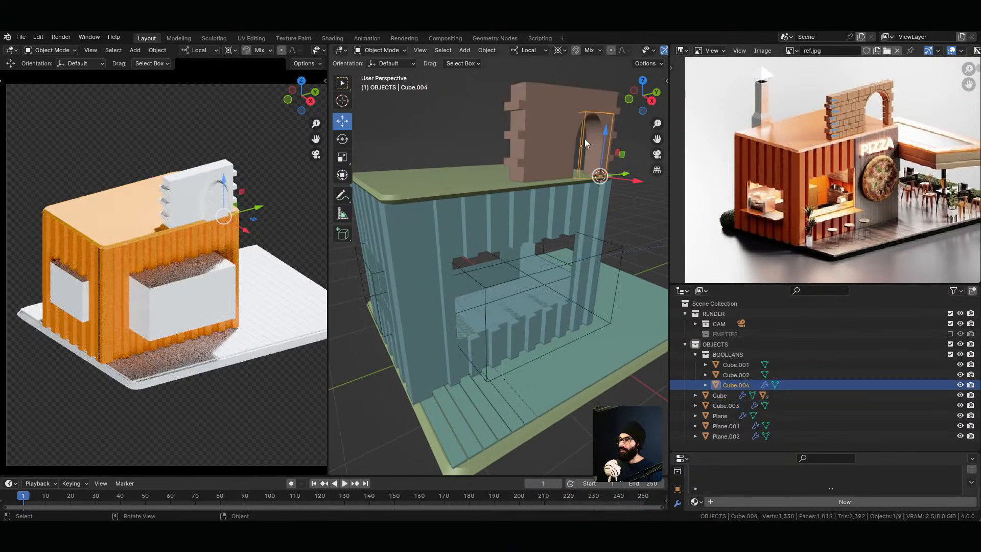
shift+click(557, 141)
key(ctrl+p)
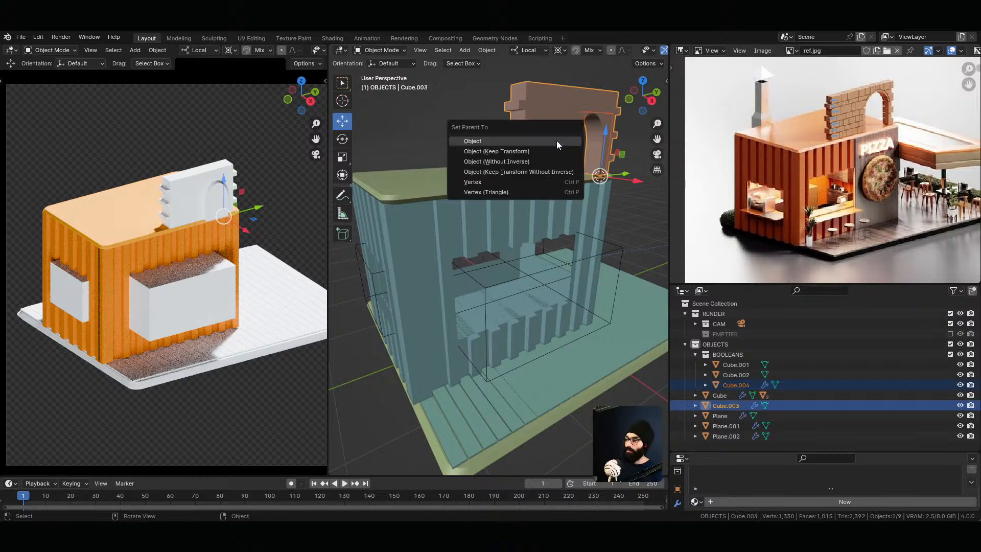
click(557, 142)
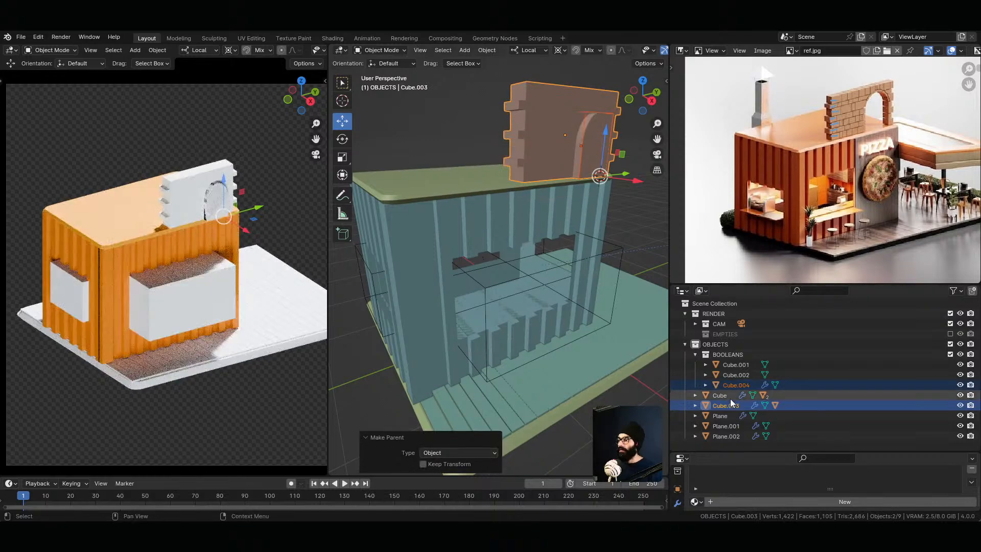
click(961, 405)
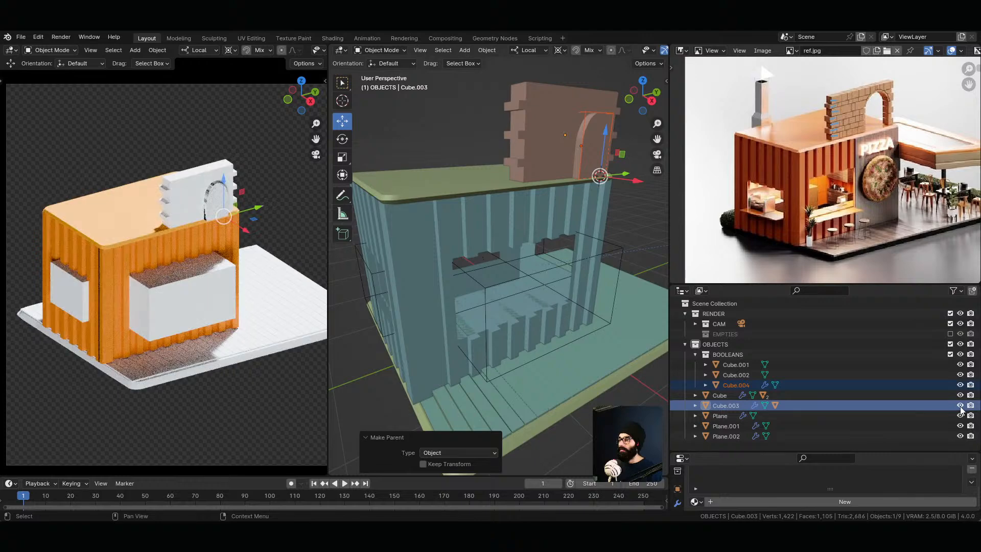
click(960, 406)
click(960, 405)
Step: Undo the brick wall's visibility changes and the repeated arch cutter parenting, and clear the selection
key(ctrl+z)
key(ctrl+z)
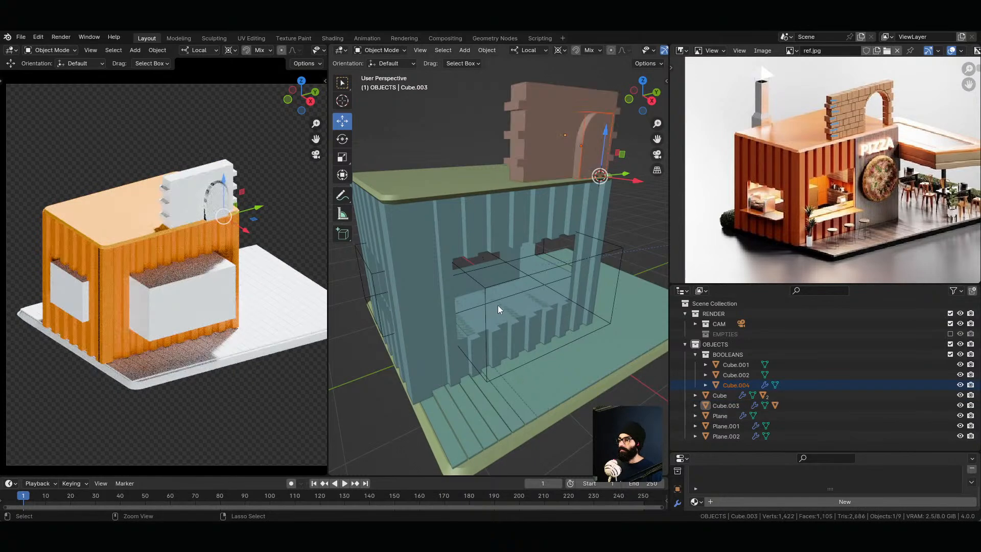
key(ctrl+z)
key(ctrl+z)
key(ctrl+z)
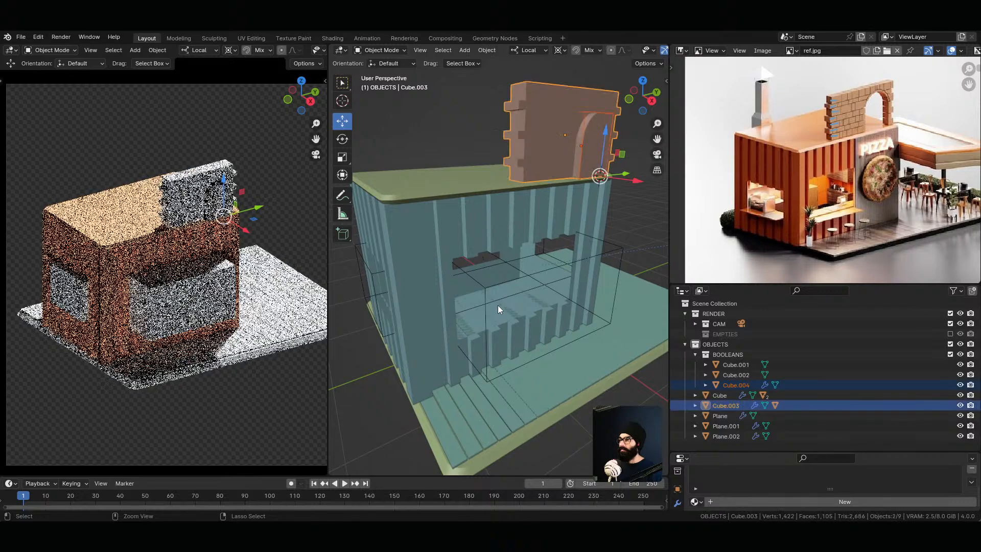
click(493, 118)
middle_drag(505, 312, 532, 297)
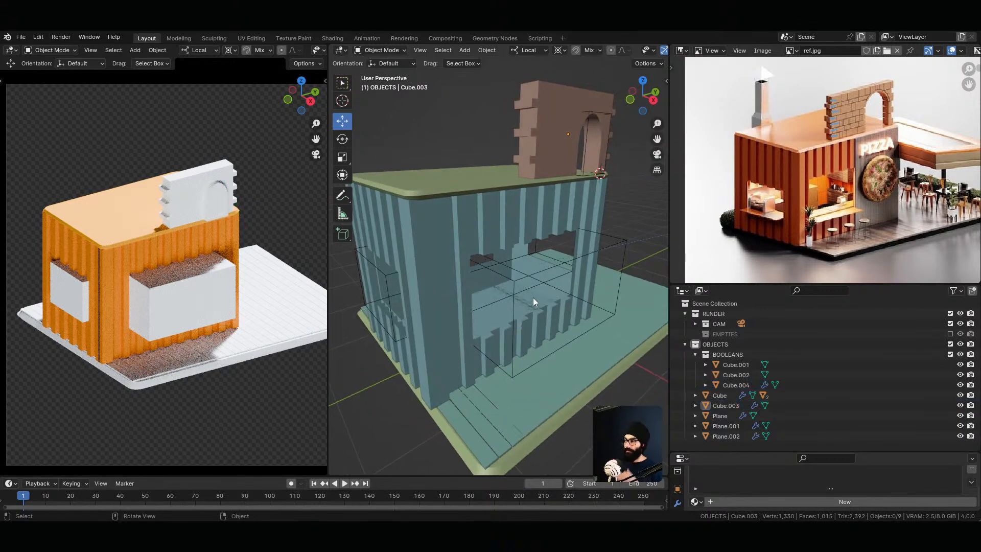
Step: Select the arch cutter in the brick wall to identify it, and exclude the BOOLEANS collection from the view layer
key(alt+Tab)
key(alt+Tab)
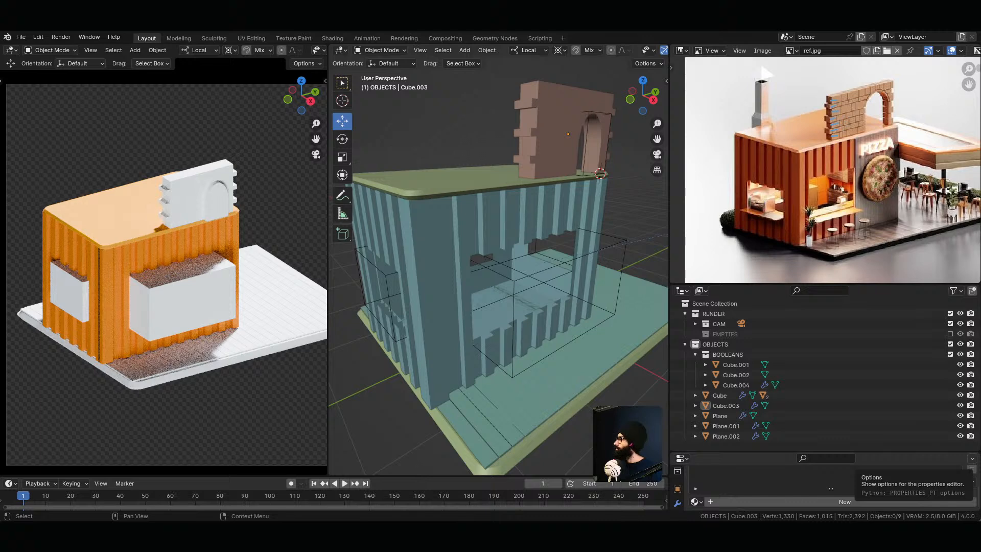
mouse_move(505, 237)
middle_down()
mouse_move(480, 306)
mouse_move(525, 326)
middle_up()
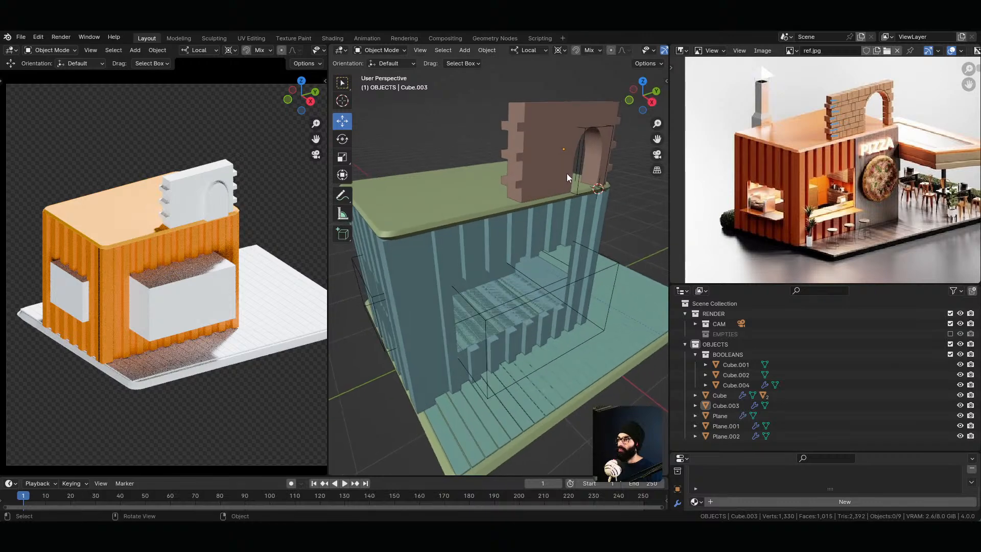
click(580, 164)
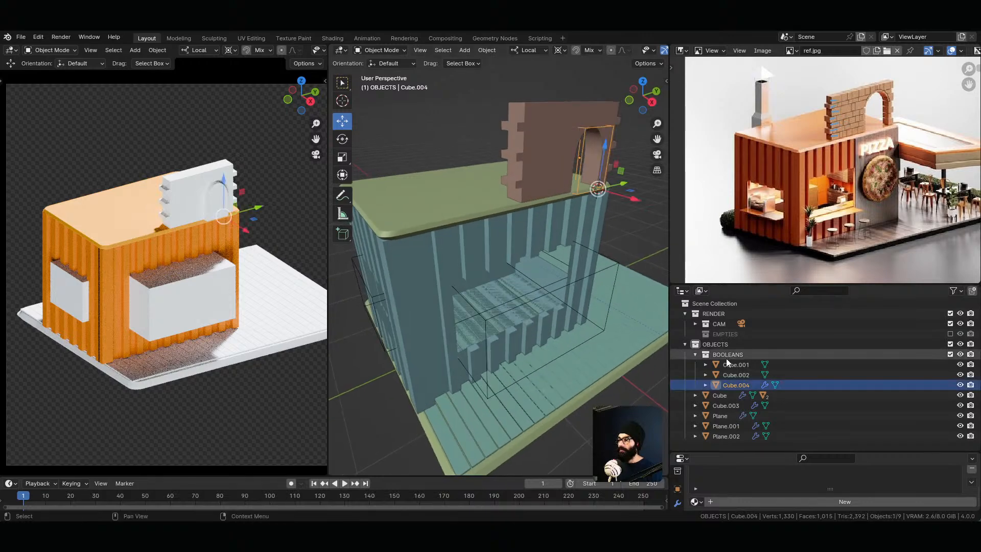
click(950, 354)
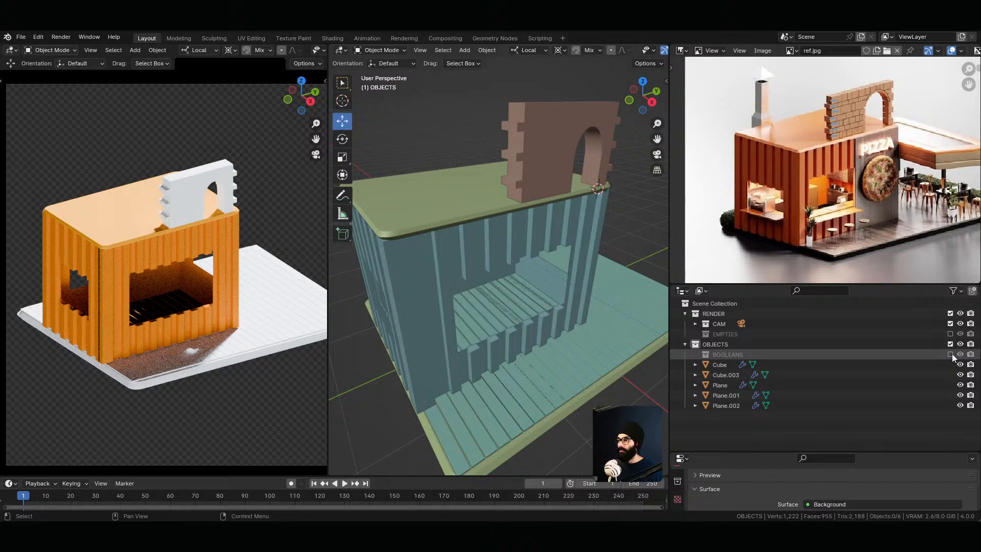
Step: Test-move the brick wall and the corrugated building walls to check that their boolean cutters follow, and cancel both moves
click(551, 185)
key(g)
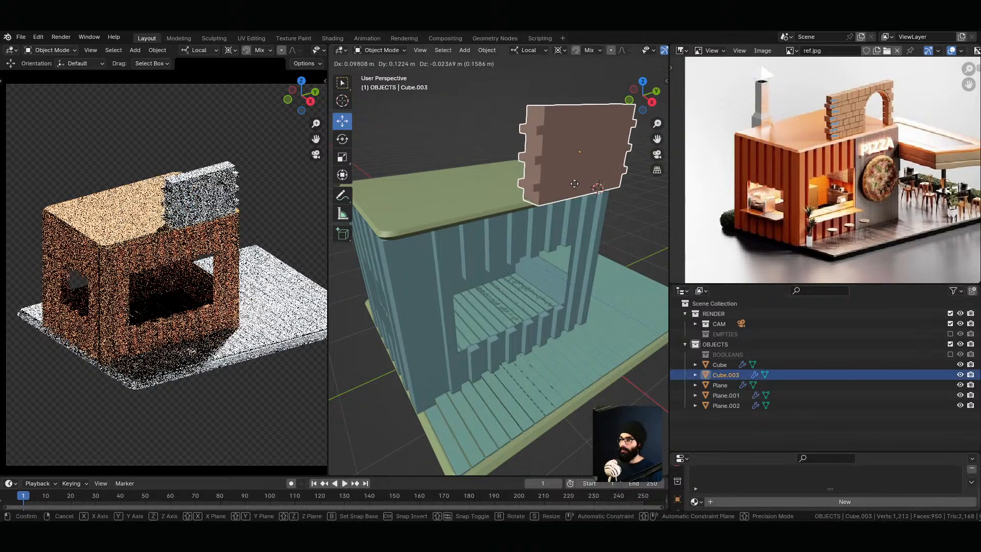
click(545, 174)
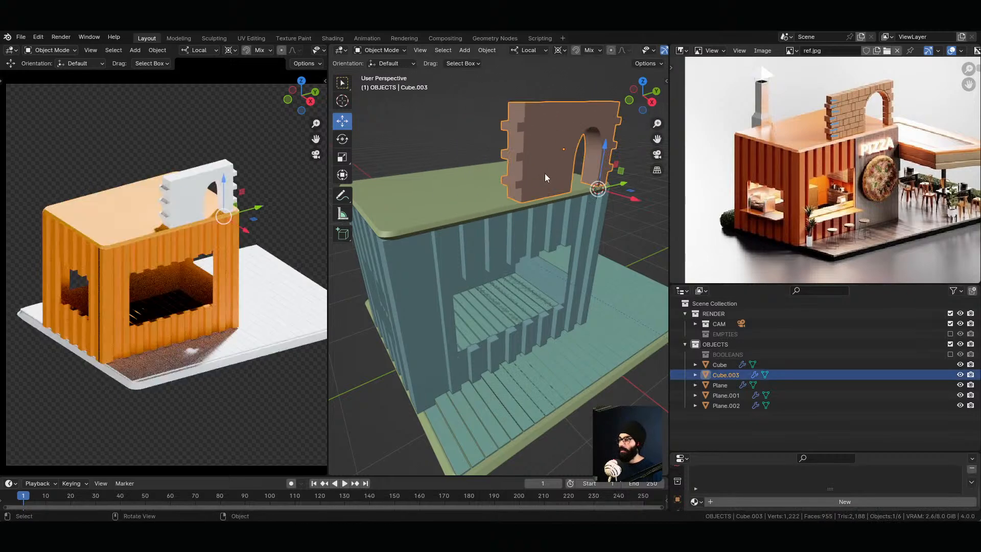
click(488, 263)
key(g)
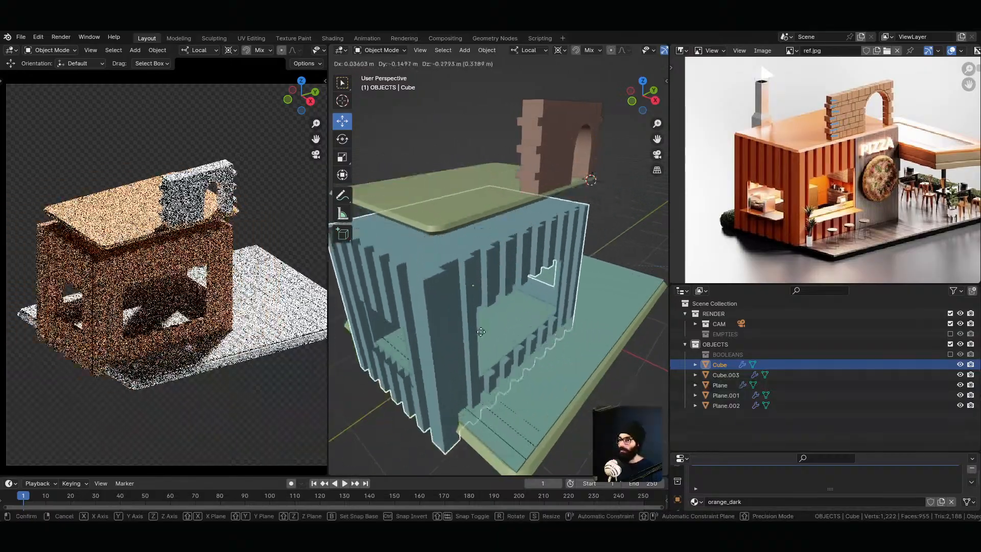
click(495, 320)
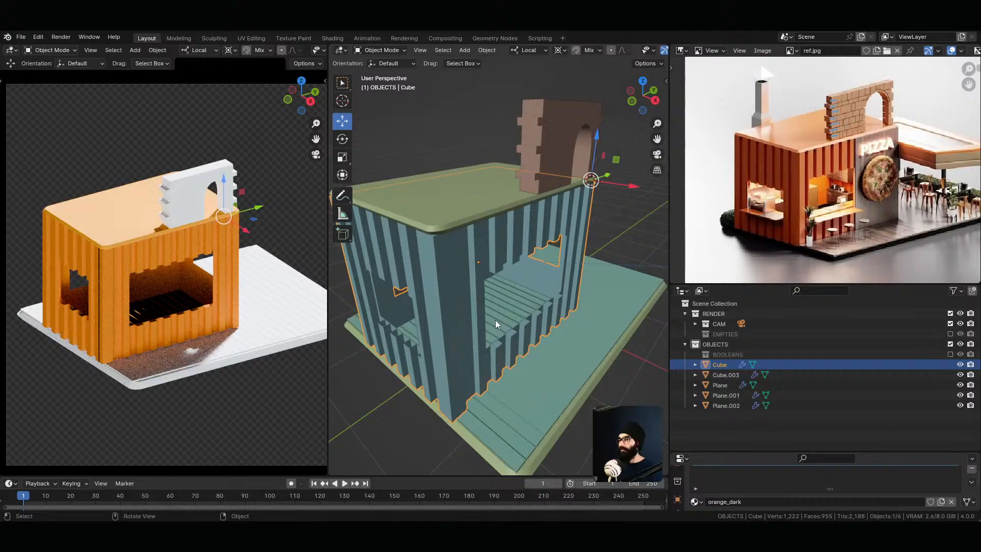
Step: Select the brick wall Cube.003 and toggle its viewport visibility off and back on
click(581, 168)
middle_drag(584, 223, 462, 223)
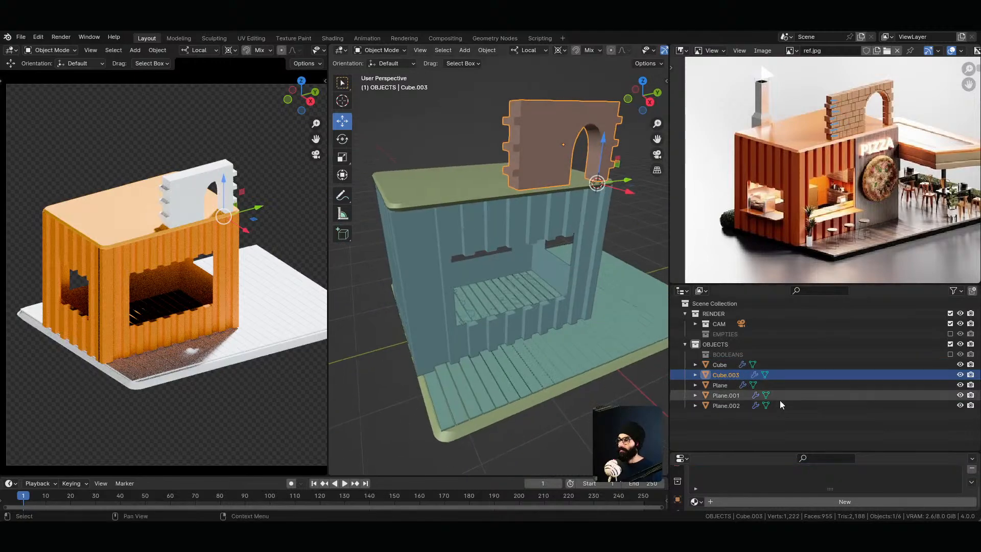
click(960, 375)
click(960, 374)
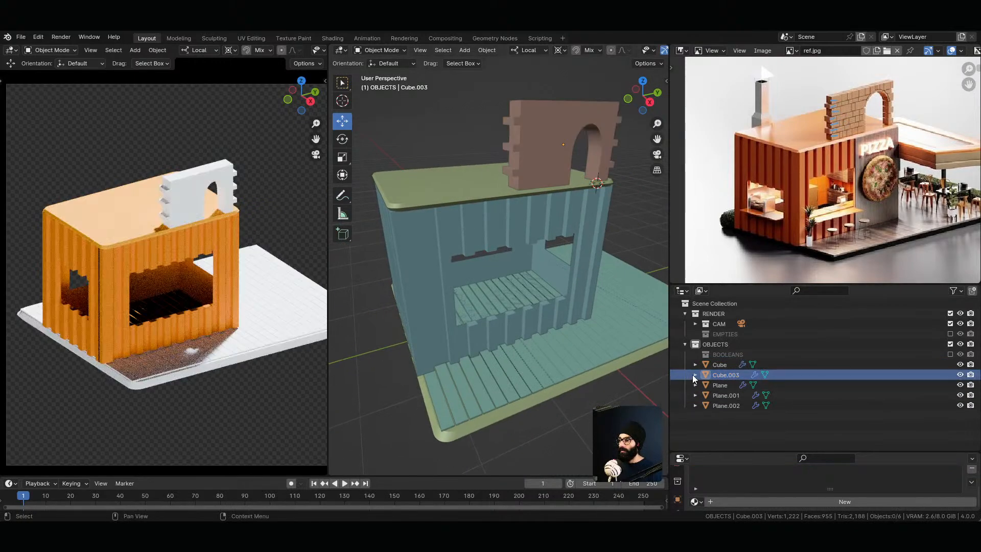
Step: Re-enable the BOOLEANS collection and parent the arch cutter Cube.004 to the brick wall Cube.003 as Object (Keep Transform)
click(948, 354)
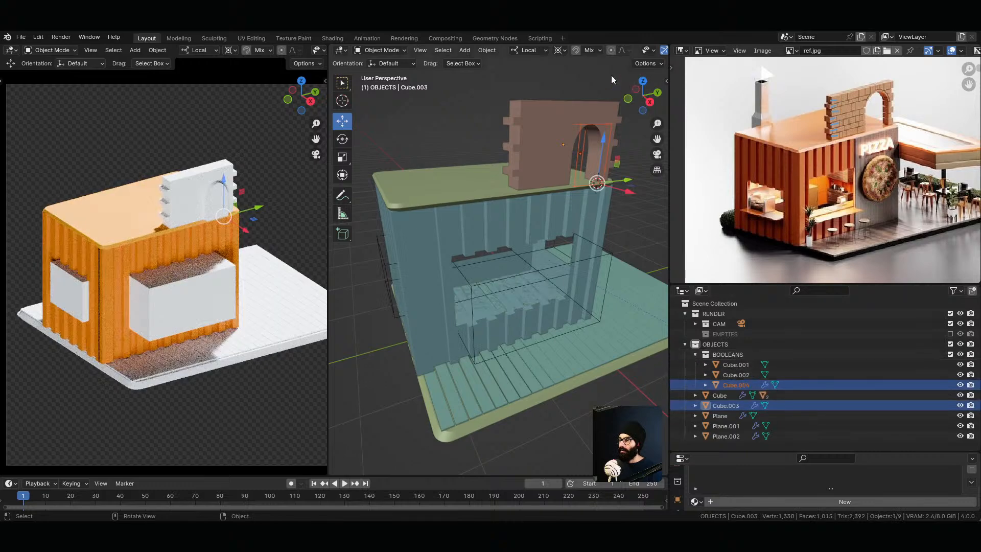
click(597, 125)
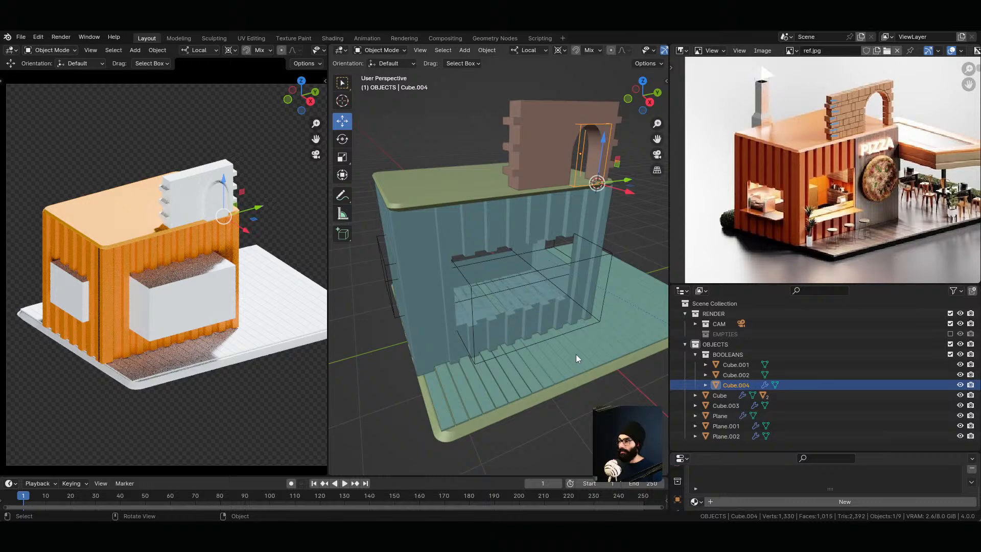
middle_drag(507, 264, 575, 280)
shift+click(556, 167)
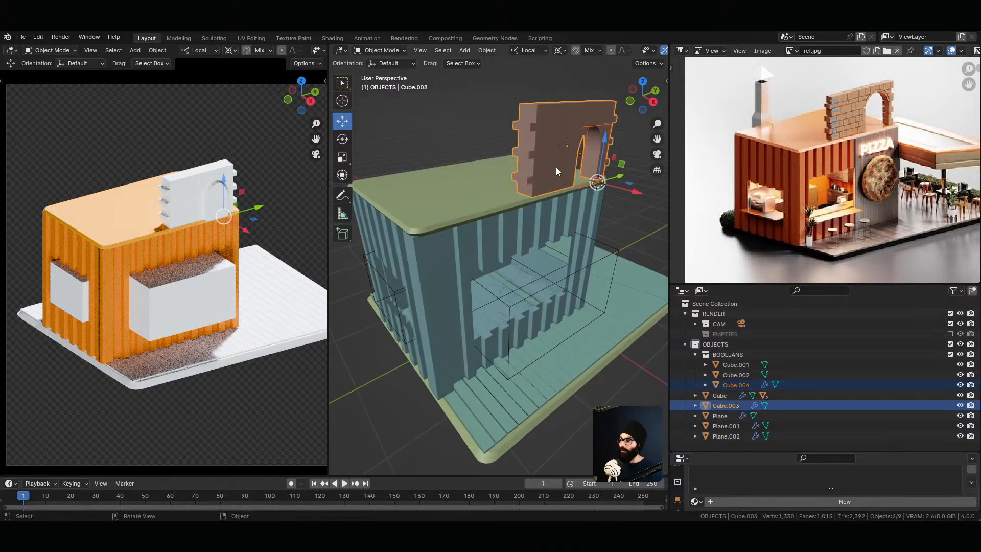
key(ctrl+p)
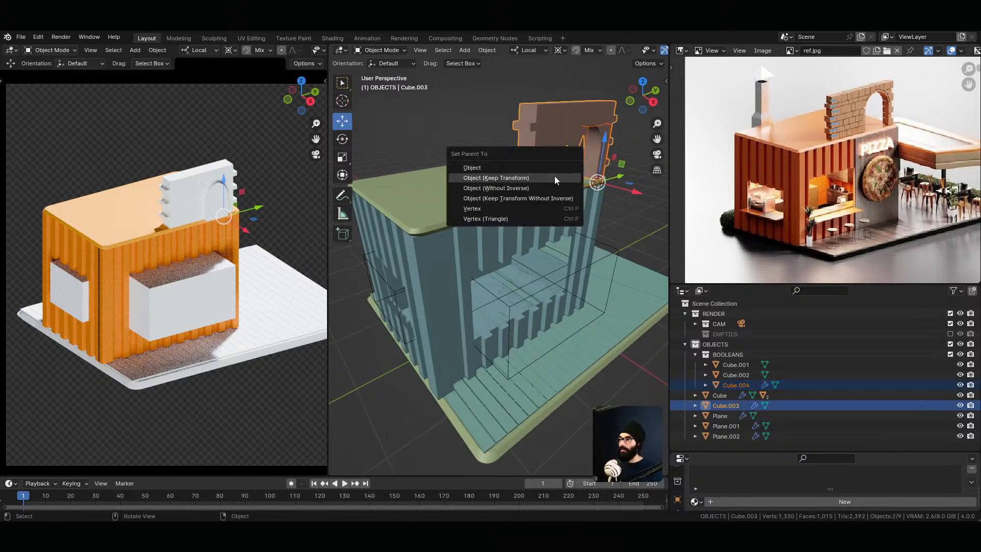
click(555, 178)
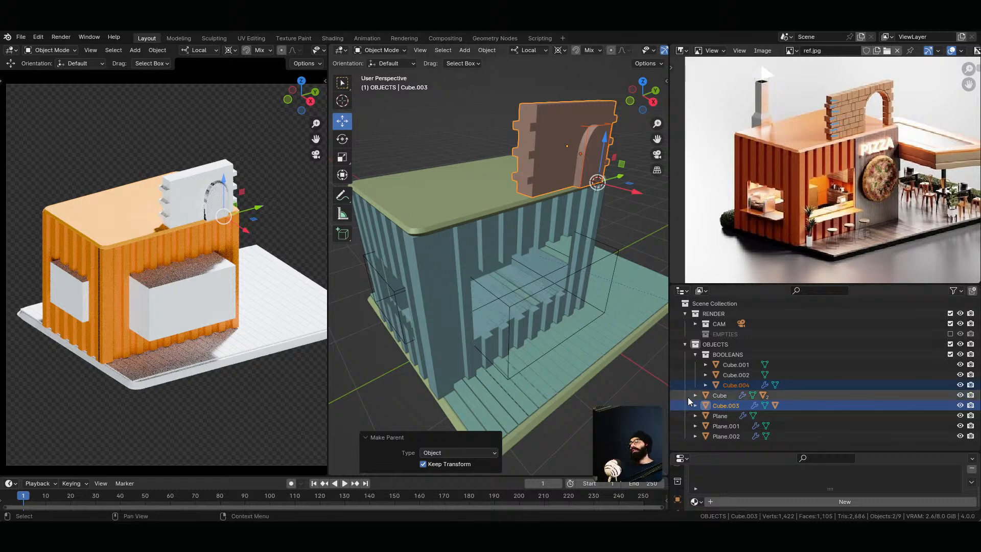
Step: Expand the brick wall Cube.003's hierarchy to inspect its child cutter, and exclude the BOOLEANS collection from the view layer
click(602, 391)
click(593, 162)
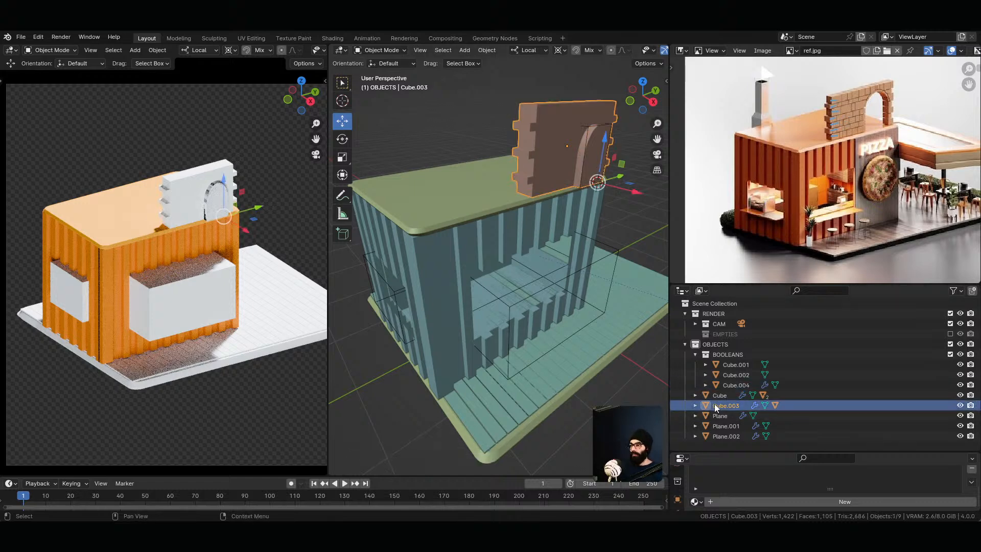
click(694, 405)
scroll(782, 418, down, 1)
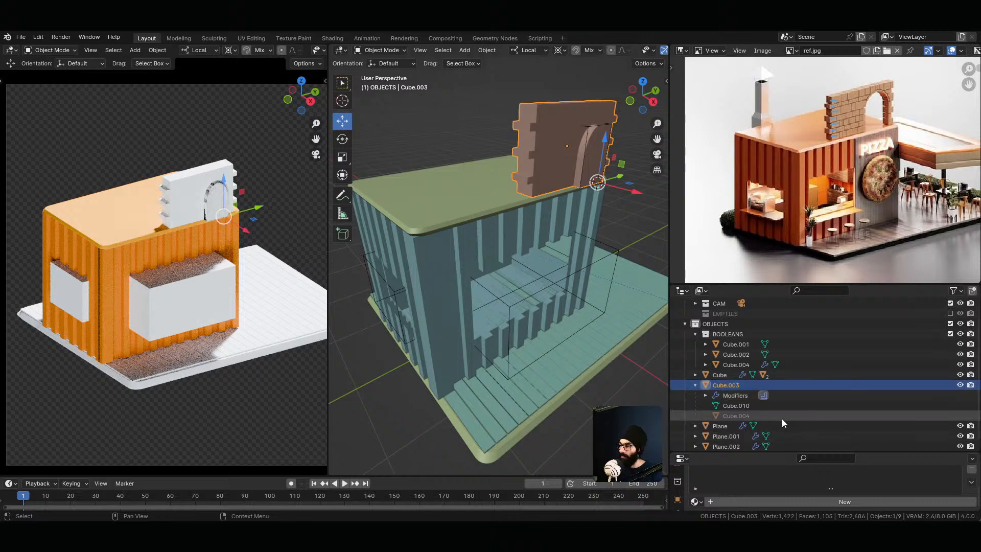
click(739, 415)
click(951, 334)
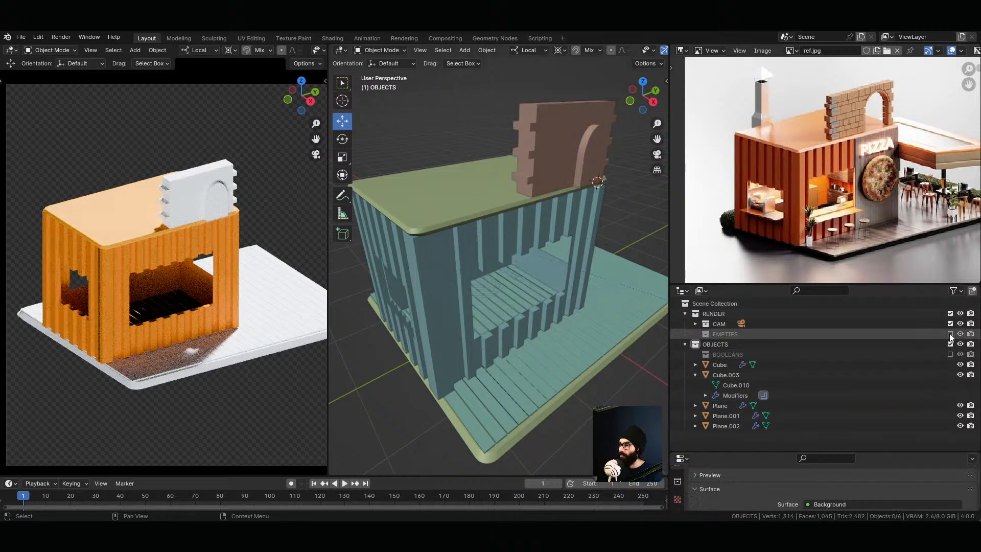
Step: Re-enable the BOOLEANS collection and nudge the arch cutter Cube.004 a few millimetres along its local Y axis
click(599, 158)
middle_drag(606, 205, 501, 250)
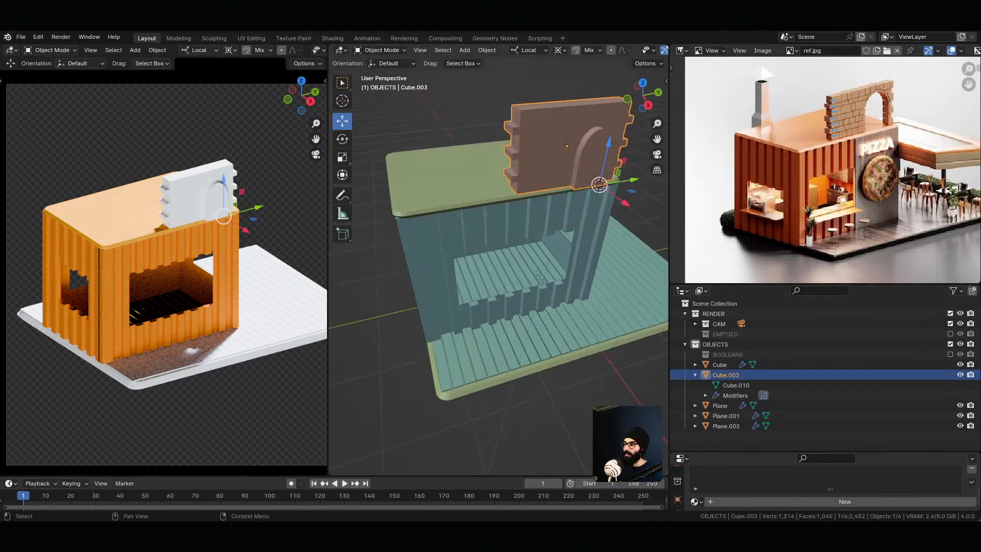
click(950, 354)
click(741, 385)
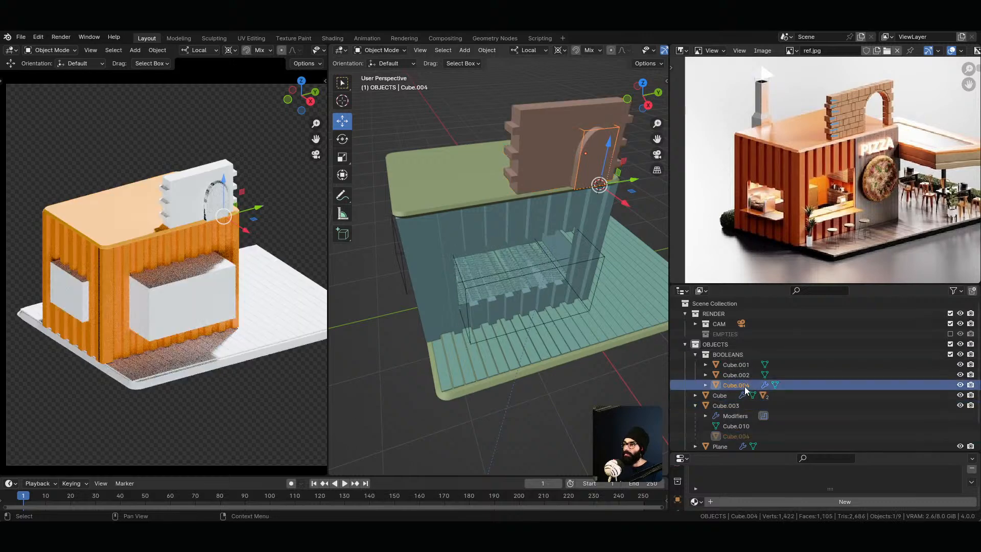
scroll(546, 169, up, 4)
key(g)
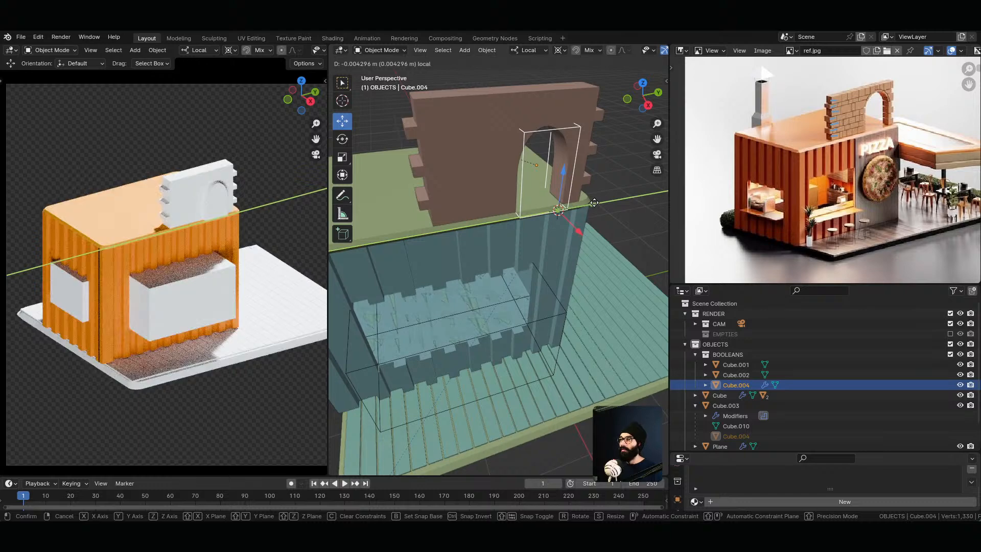
click(593, 203)
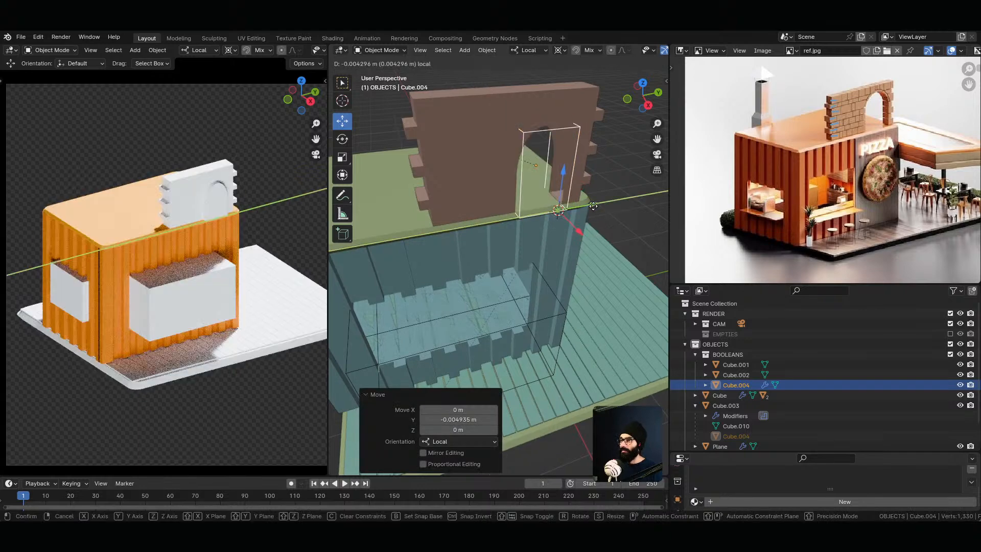
click(606, 228)
middle_drag(606, 228, 674, 266)
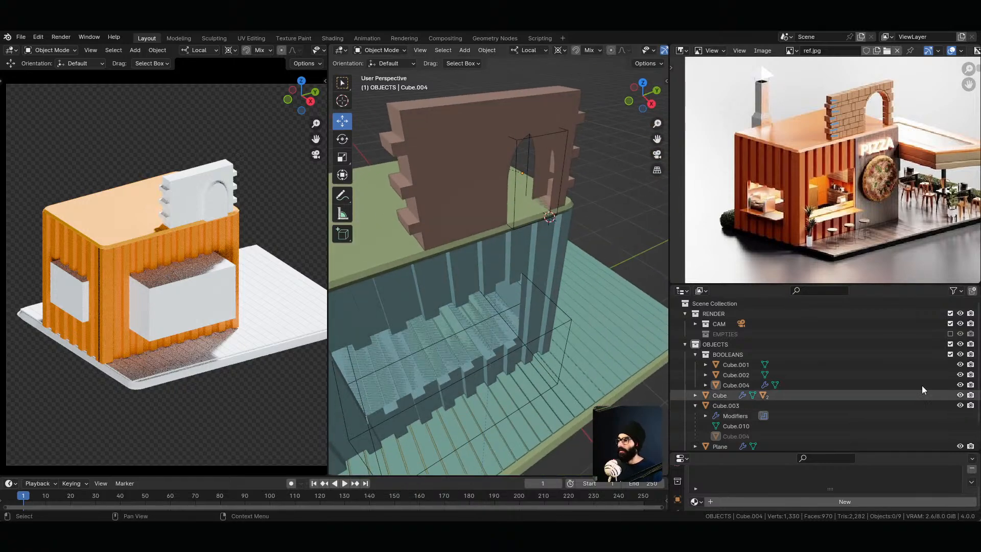
Step: Exclude the BOOLEANS collection and test-move the brick wall to check its arch opening, cancelling the move
click(950, 354)
click(469, 180)
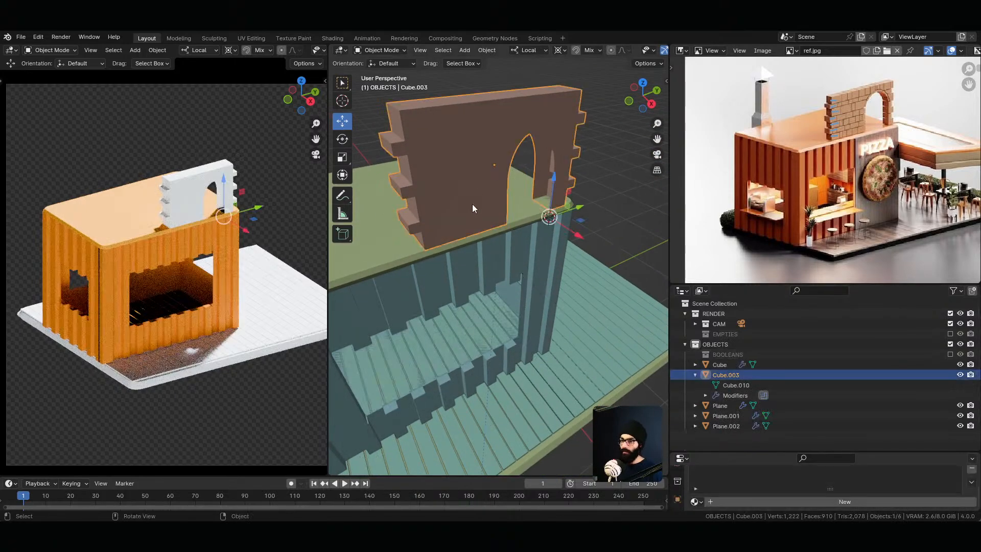
key(g)
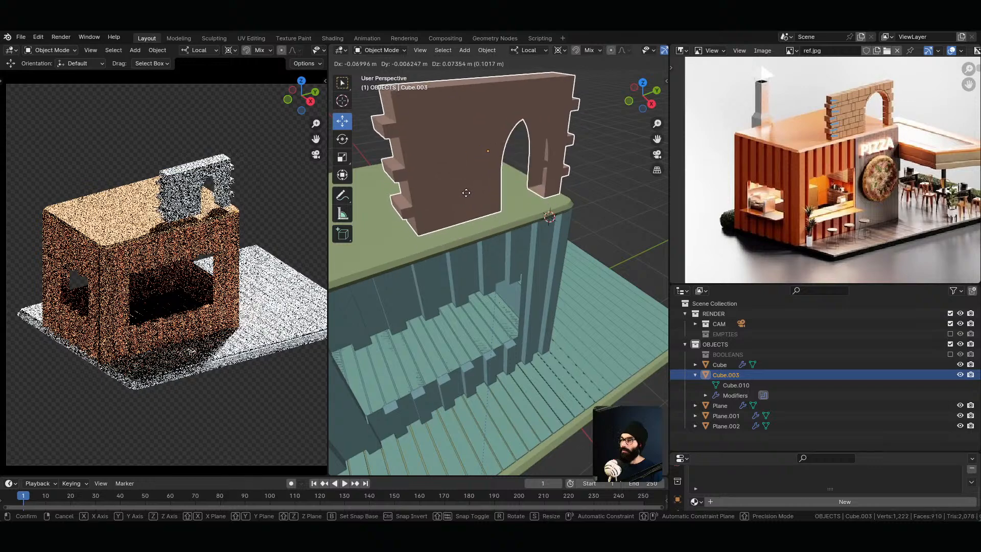
click(466, 195)
Step: Switch the transform pivot point from the 3D cursor to the selection's centre
mouse_move(568, 296)
middle_down()
mouse_move(369, 272)
mouse_move(368, 340)
mouse_move(575, 290)
middle_up()
scroll(562, 279, down, 5)
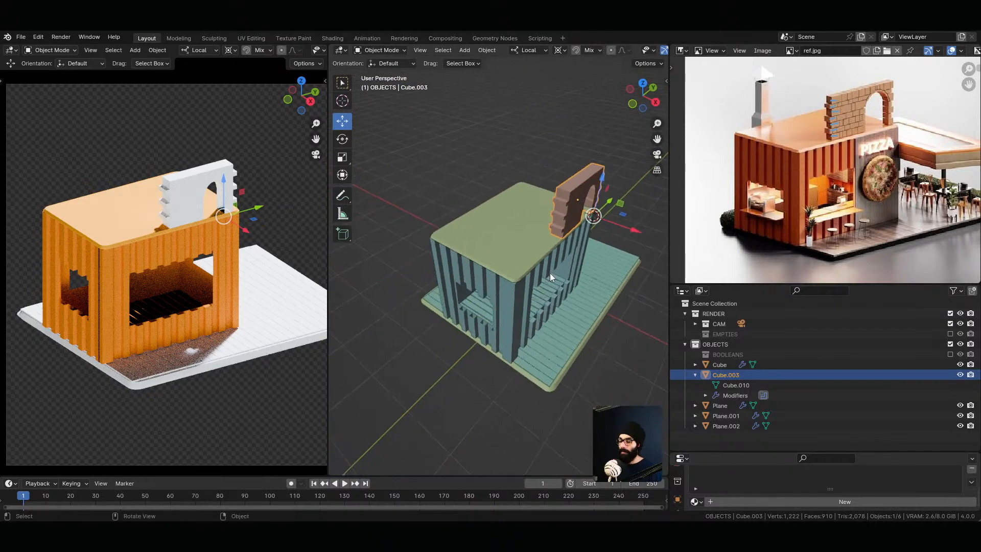
key(period)
click(565, 224)
click(520, 220)
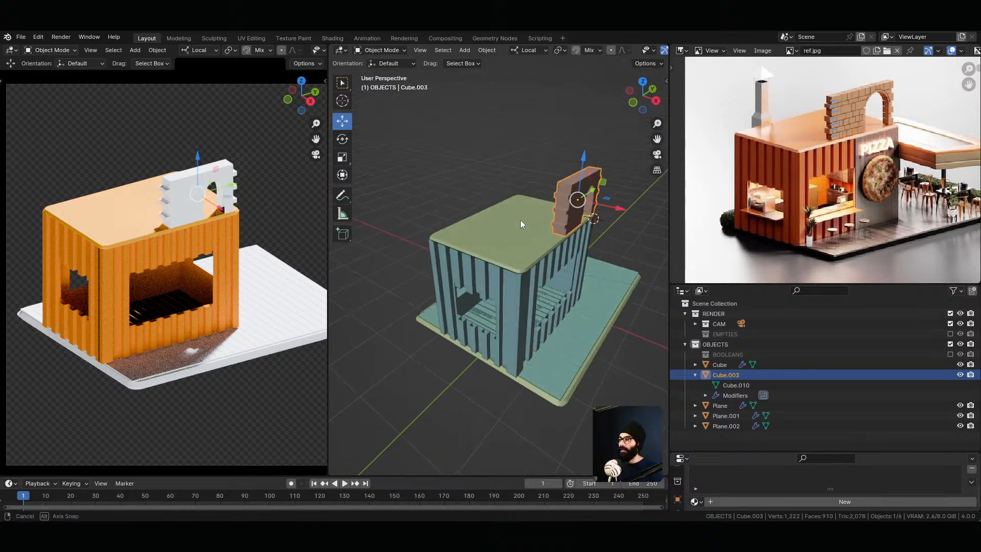
shift+click(598, 225)
middle_drag(501, 290, 544, 339)
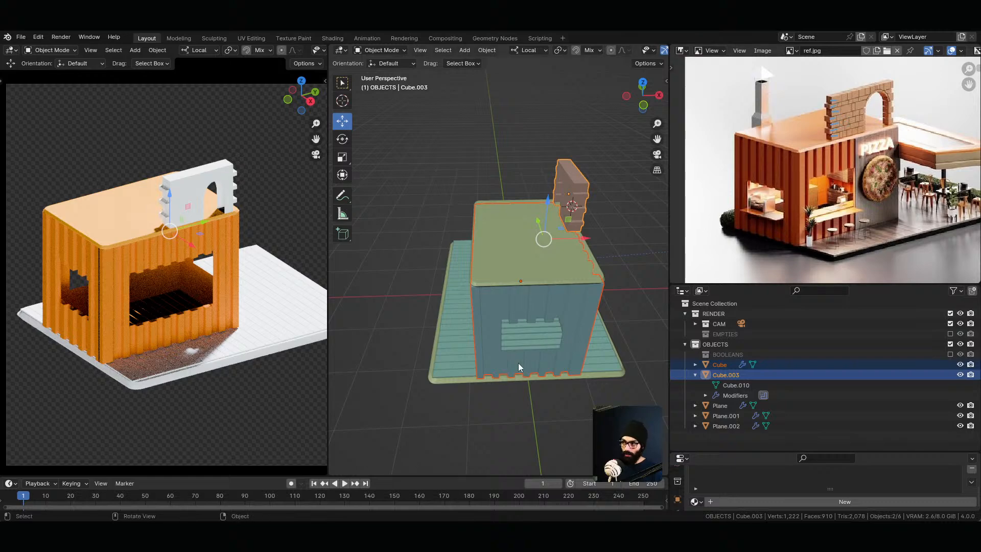
key(g)
key(x)
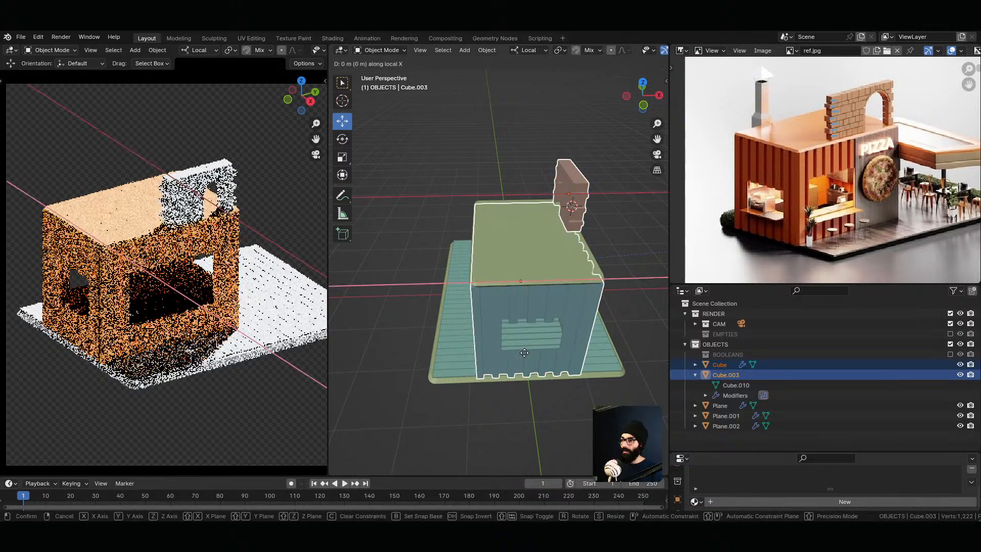
right_click(502, 389)
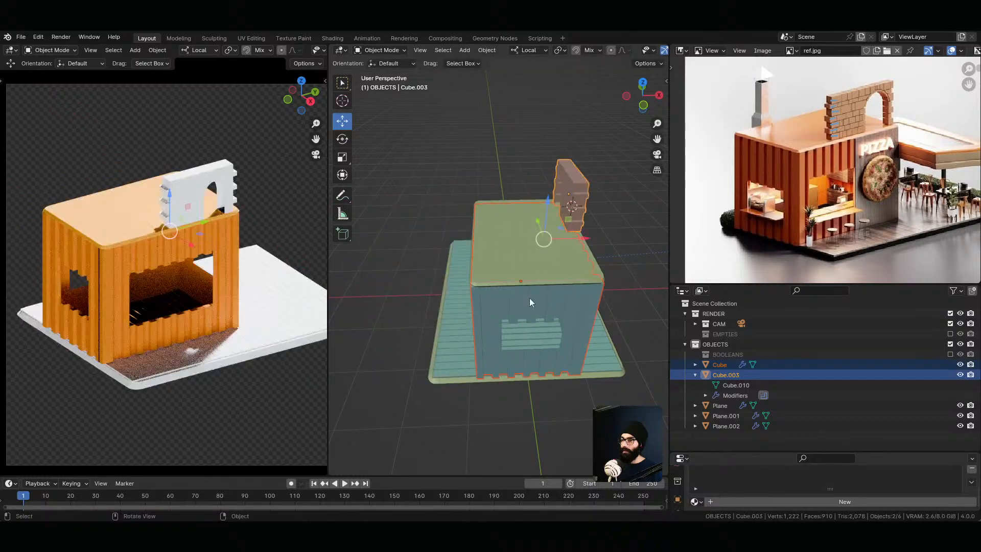
Step: Parent the roof slab Plane.002 to the corrugated building walls Cube as Object
click(535, 255)
middle_drag(534, 256, 551, 306)
shift+click(552, 302)
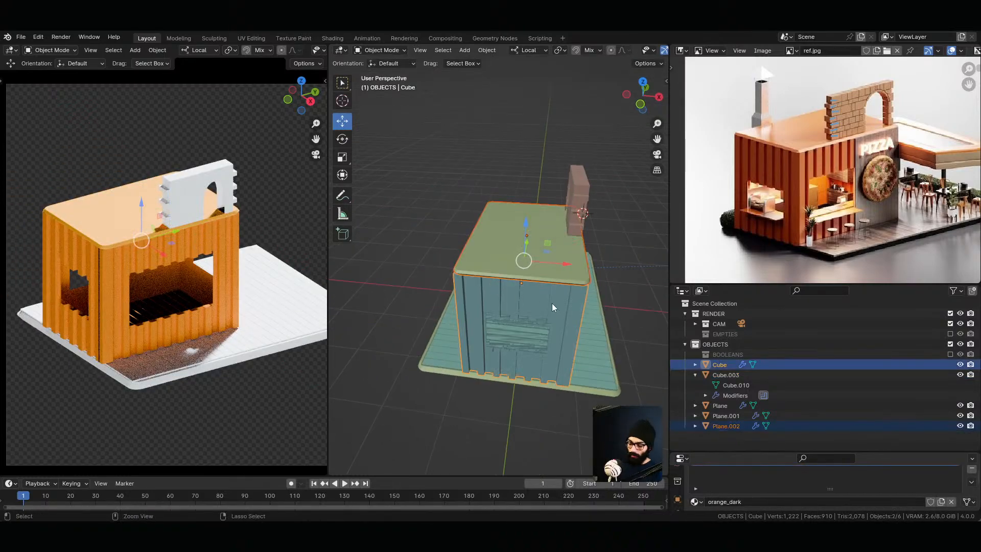
key(ctrl+p)
click(541, 293)
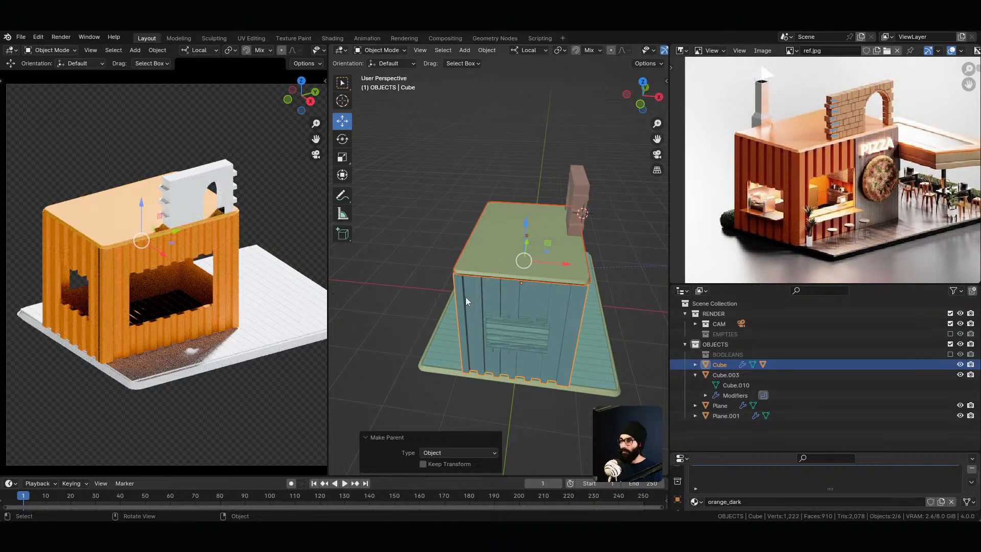
Step: Move the building walls and the brick wall together about -0.31 m along the local X axis
shift+click(483, 332)
middle_drag(484, 333, 567, 276)
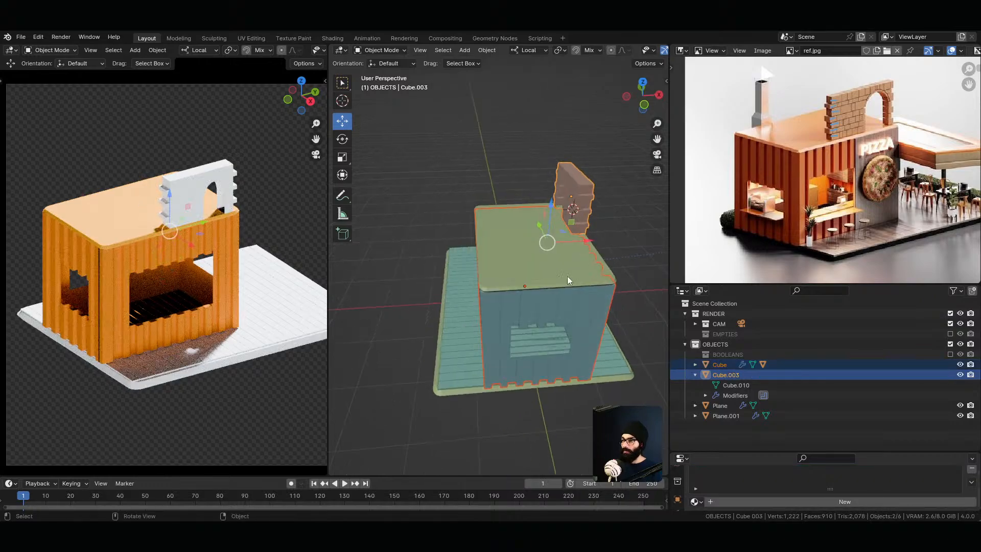
key(g)
key(x)
key(x)
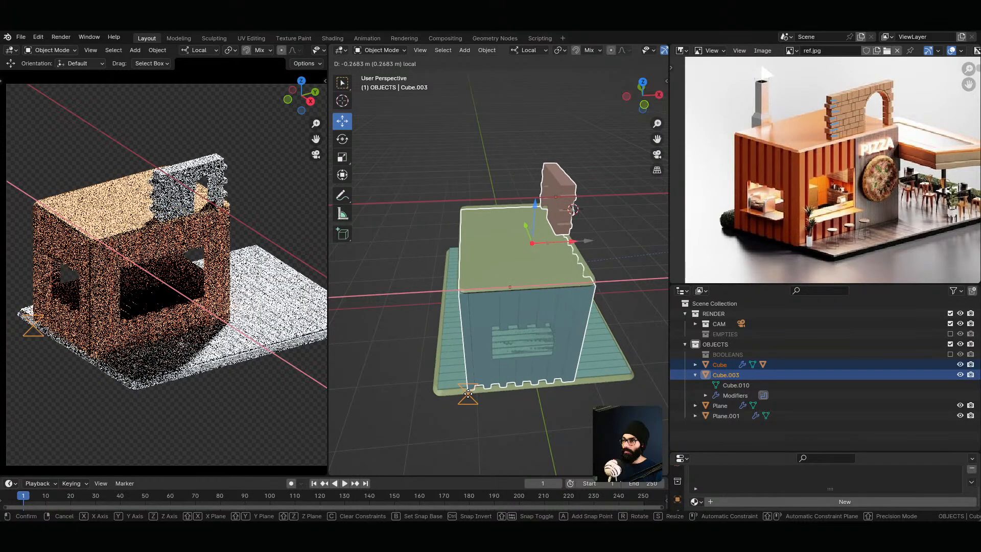
click(465, 394)
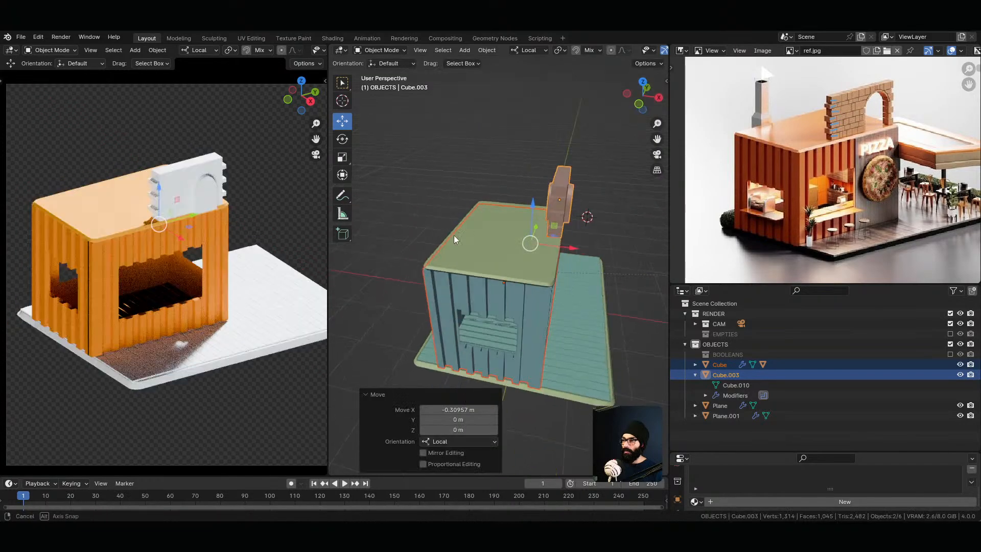
Step: Include the BOOLEANS collection and move the arch cutter Cube.004 through the brick wall's thickness so it cuts completely through
middle_drag(454, 235, 566, 210)
click(574, 212)
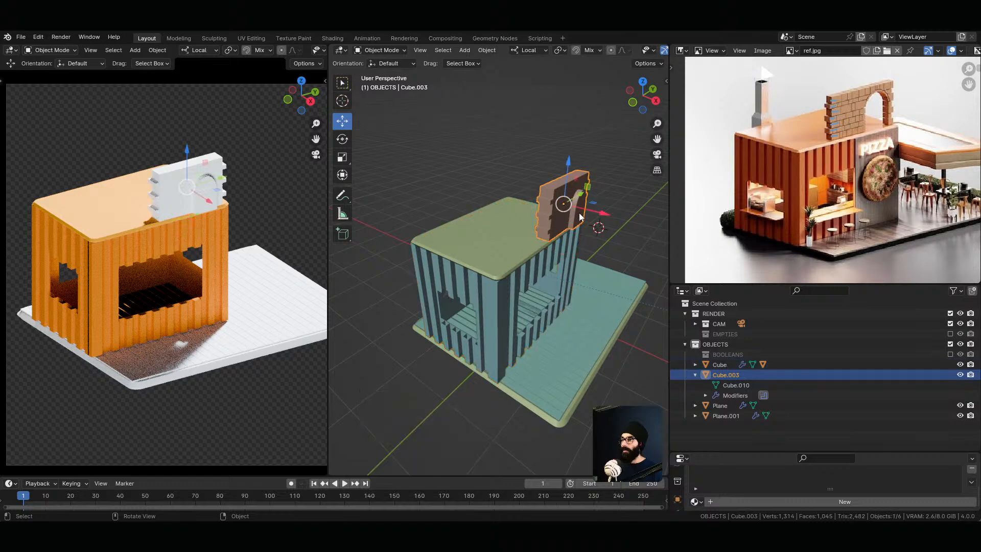
click(950, 354)
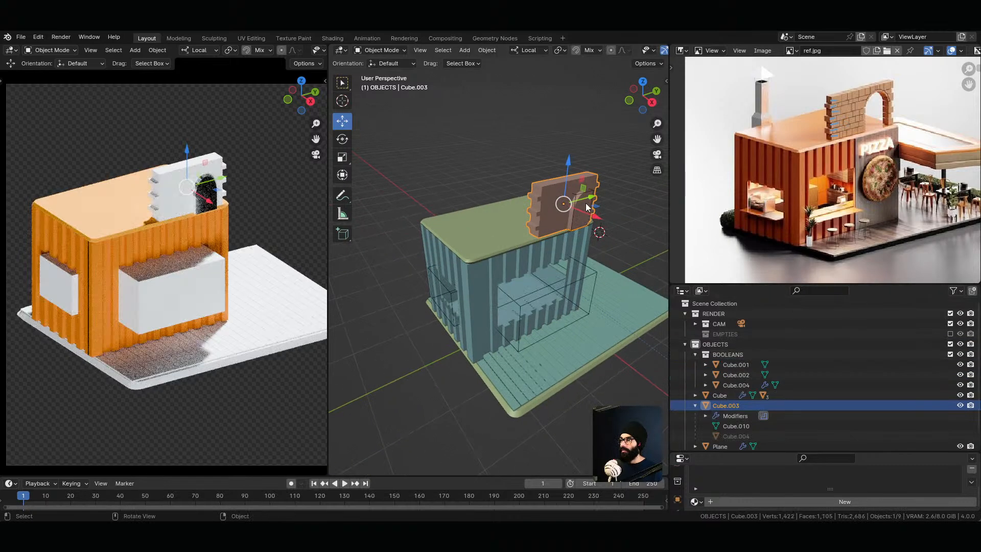
scroll(602, 266, up, 3)
click(602, 271)
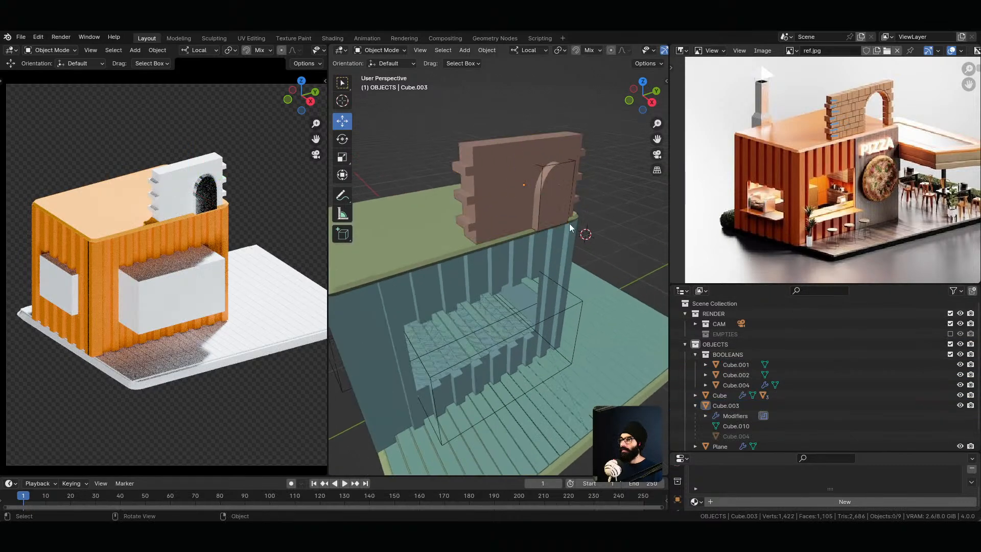
click(561, 204)
click(572, 190)
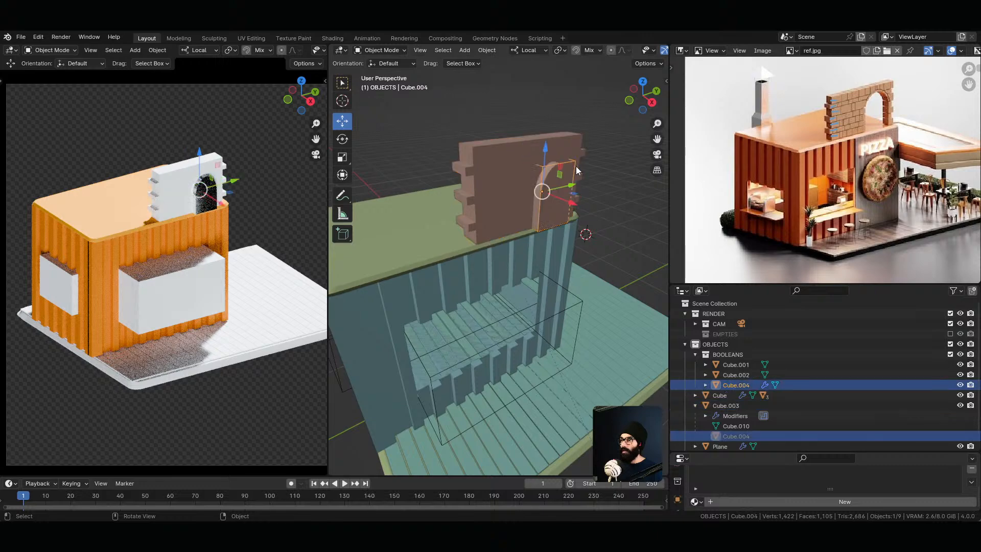
drag(572, 190, 577, 183)
click(607, 202)
Step: Exclude the BOOLEANS collection again to check the brick wall's arch opening
middle_drag(609, 239, 567, 219)
scroll(559, 213, down, 4)
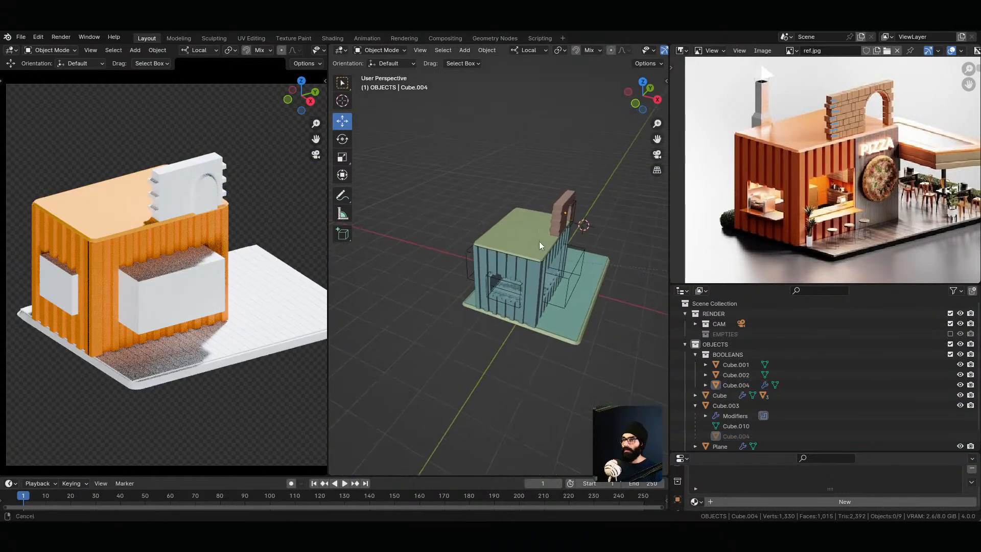
middle_drag(548, 269, 568, 241)
shift+middle_drag(575, 219, 586, 225)
scroll(585, 225, up, 4)
click(950, 354)
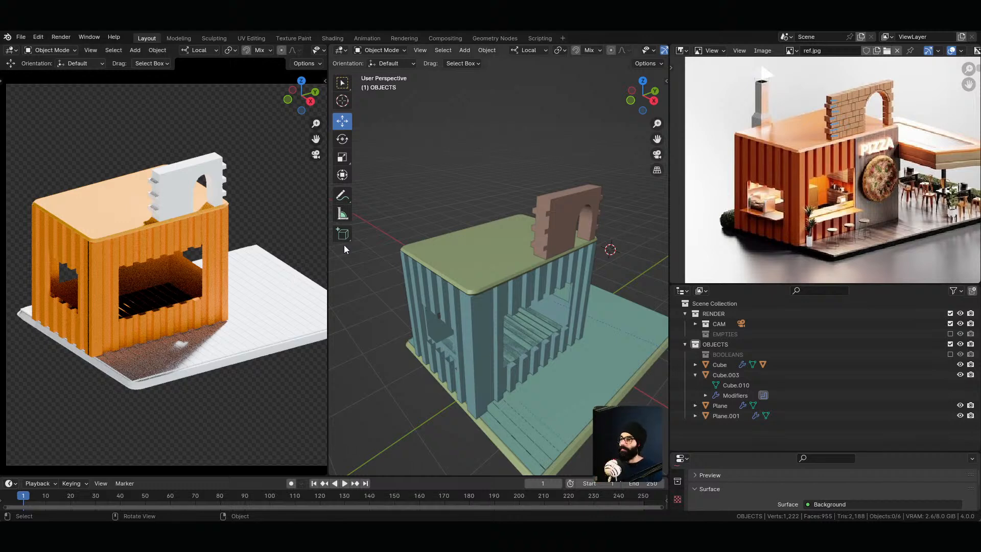
Step: Thin the brick wall by scaling it to 0.724 along its local X axis
click(558, 244)
middle_drag(558, 246, 617, 363)
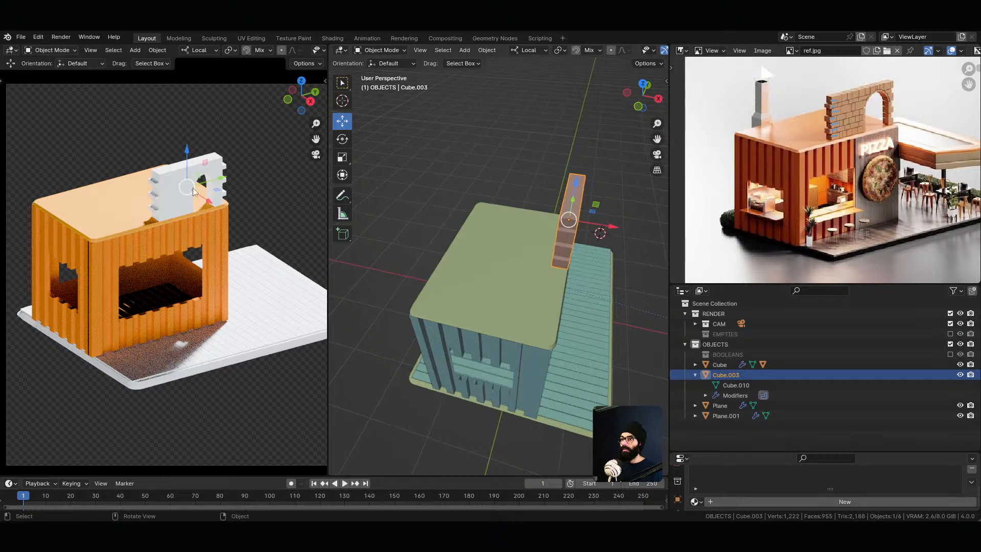
middle_drag(585, 220, 508, 242)
scroll(527, 259, up, 3)
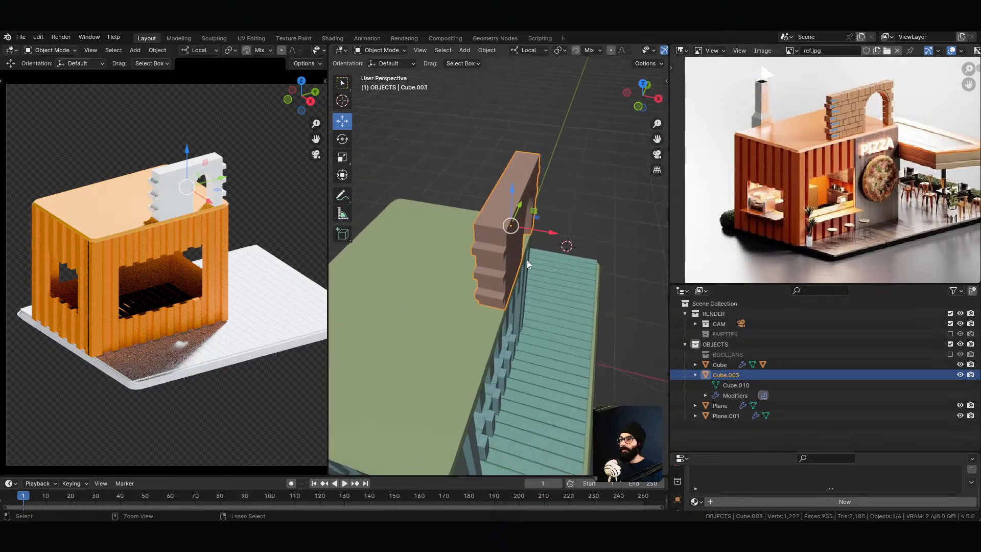
key(s)
key(x)
key(x)
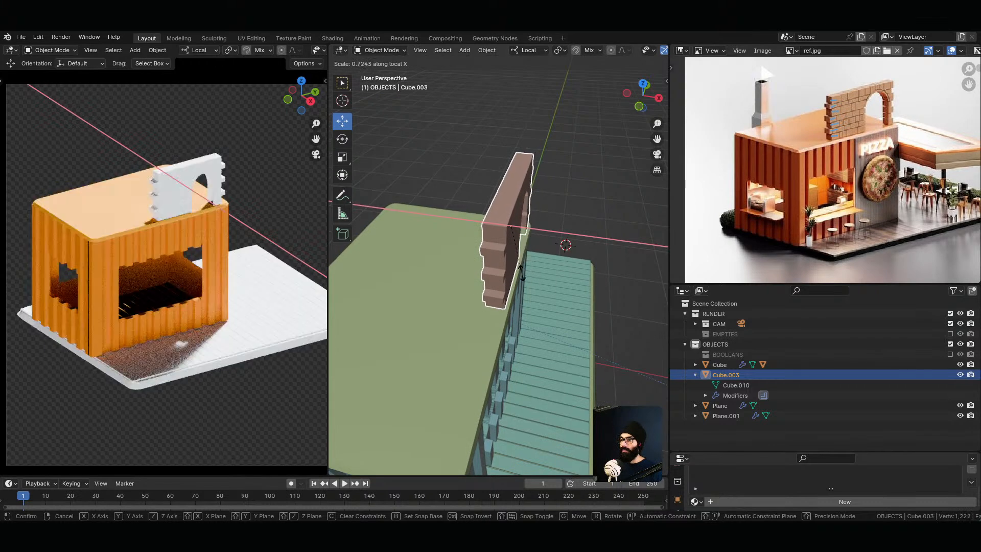
click(522, 279)
Step: Inspect the thinned brick wall, the roof corner and the building's rear side in the rendered and solid views
ctrl+middle_drag(233, 324, 234, 338)
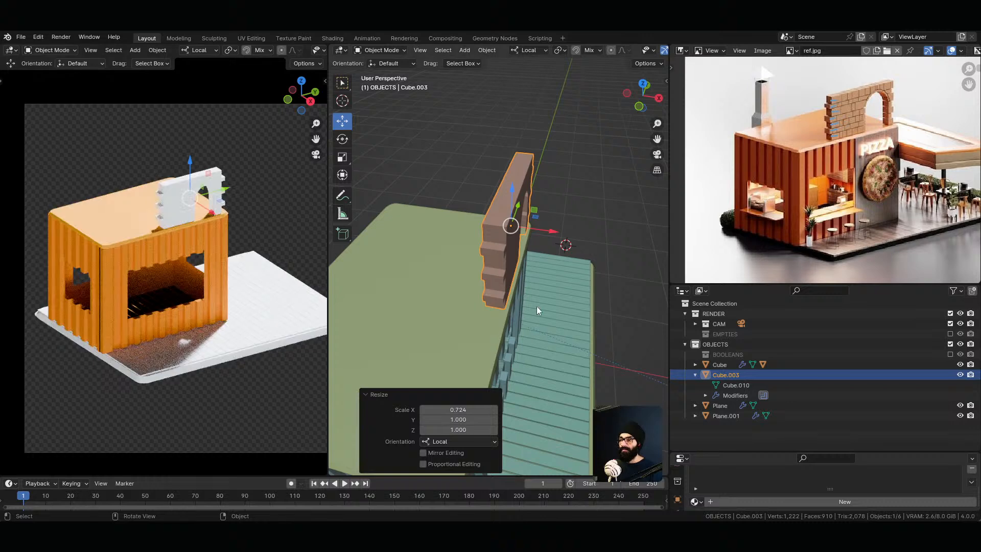
shift+middle_drag(565, 347, 554, 242)
middle_drag(515, 351, 501, 343)
scroll(502, 342, down, 6)
middle_drag(541, 301, 496, 195)
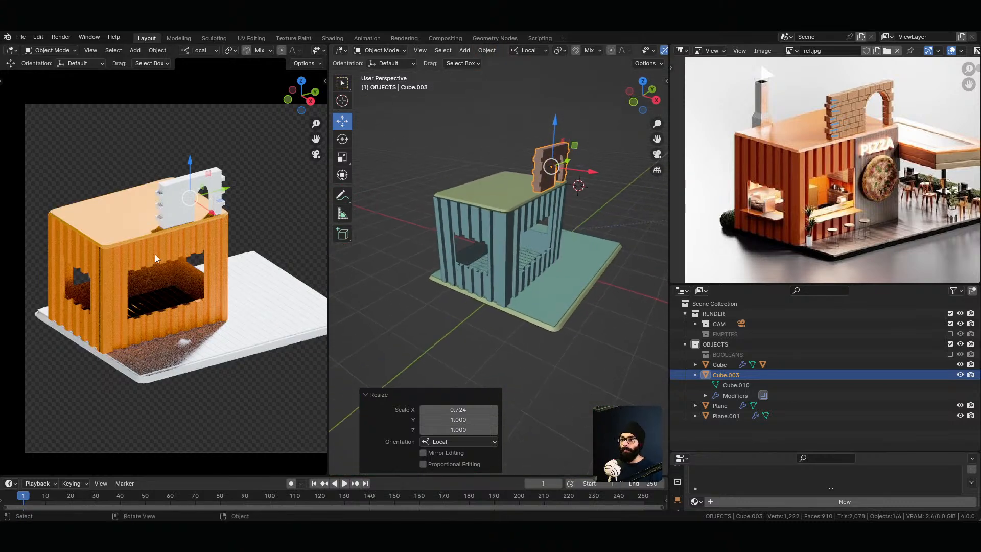
mouse_move(91, 293)
ctrl+middle_down()
mouse_move(103, 339)
mouse_move(109, 231)
ctrl+middle_up()
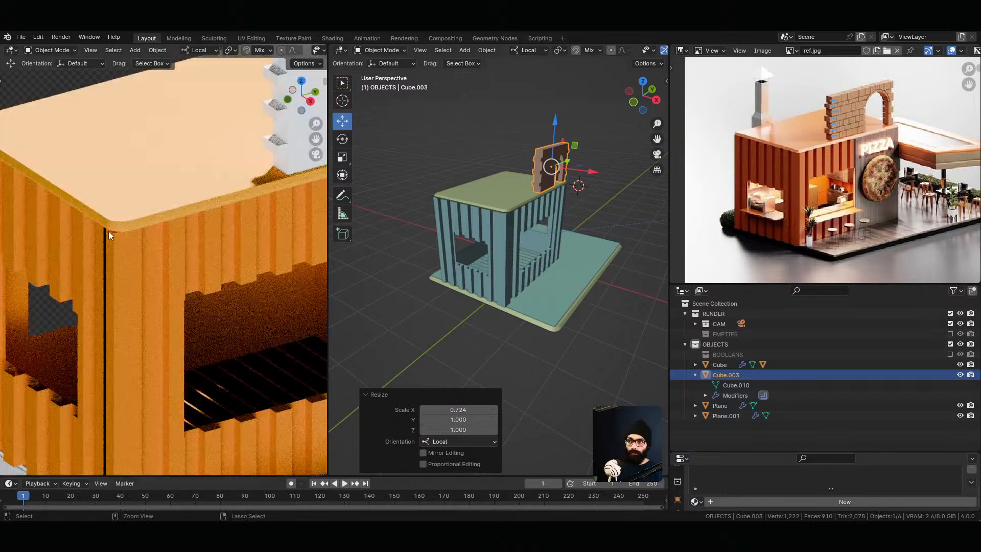
ctrl+middle_drag(105, 293, 114, 389)
shift+middle_drag(159, 353, 115, 335)
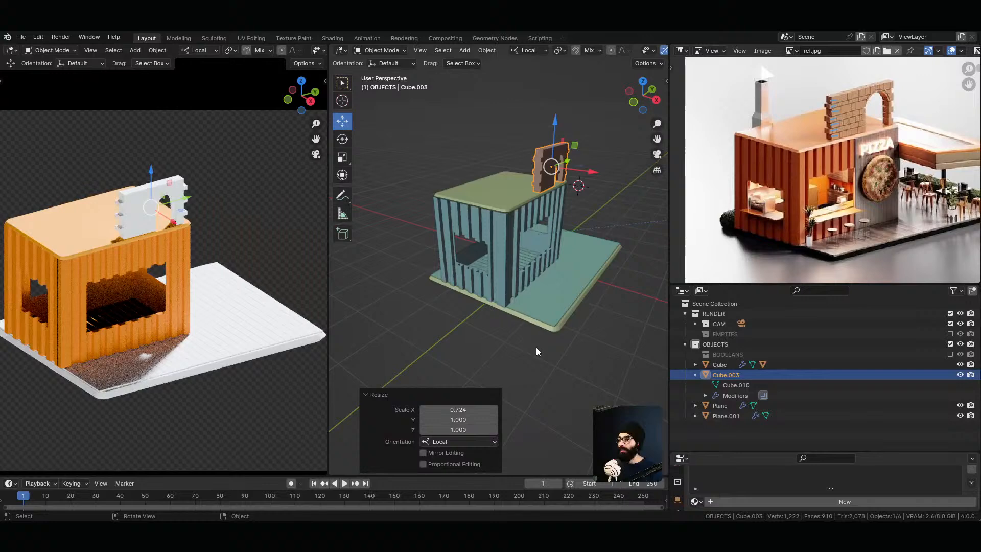
middle_drag(537, 351, 464, 269)
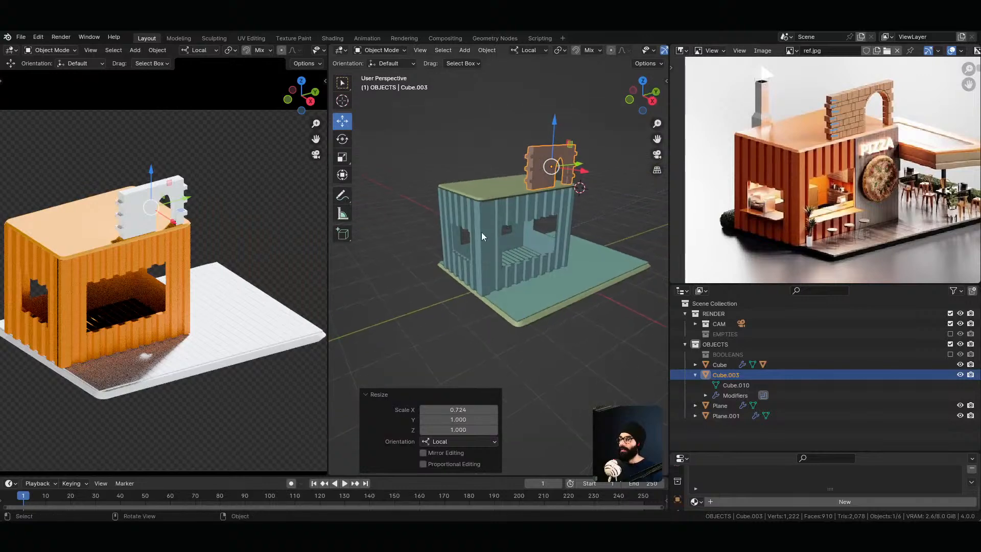
middle_drag(481, 237, 514, 321)
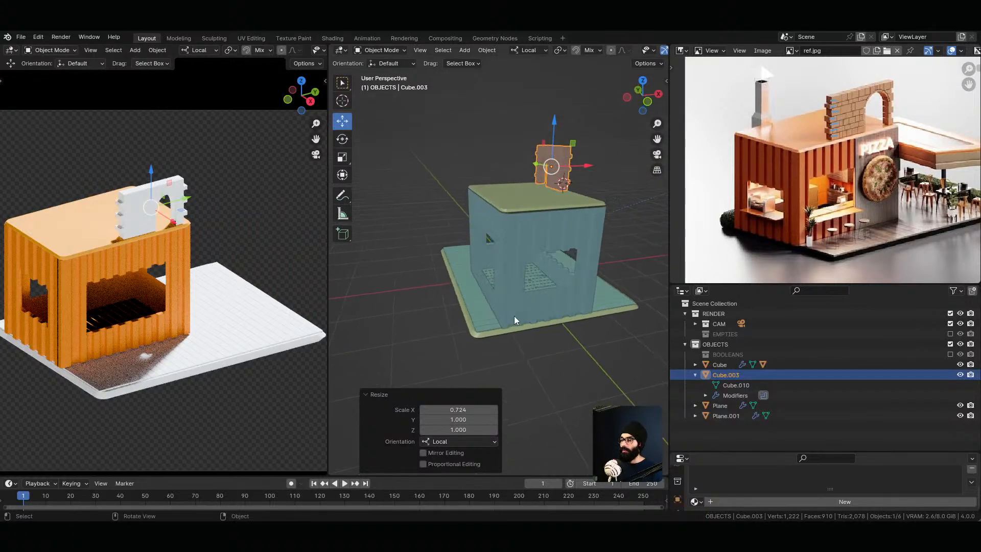
Step: Snap the 3D cursor to the bottom edge of the building's flat rear wall in Edit Mode, and return to Object Mode
click(511, 318)
key(Tab)
scroll(486, 268, up, 5)
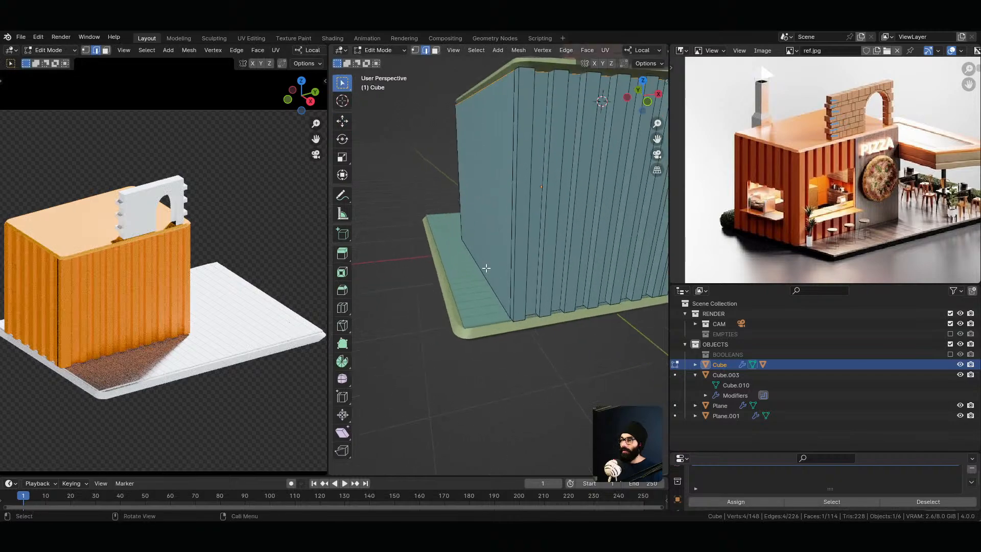
middle_drag(486, 268, 487, 310)
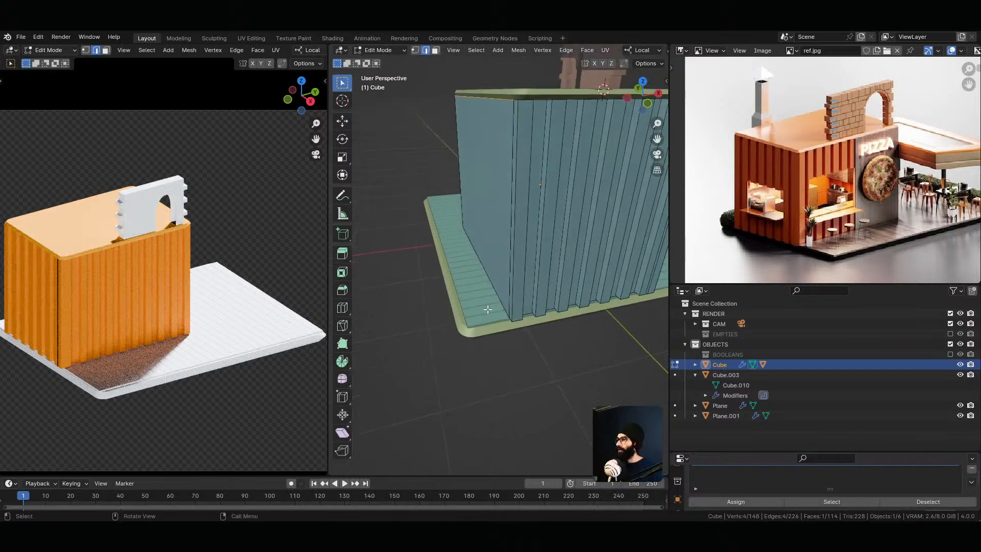
scroll(736, 200, up, 6)
scroll(780, 189, down, 3)
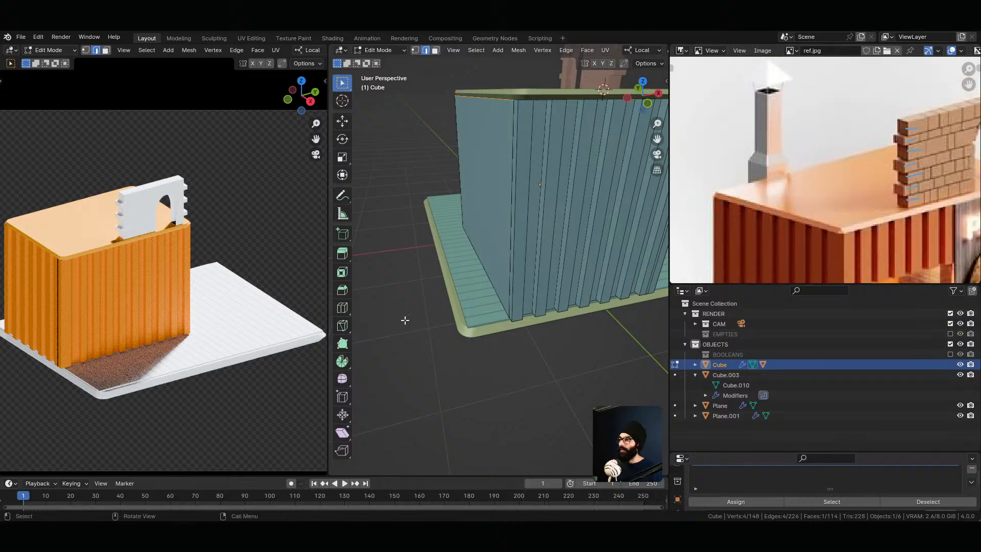
click(502, 306)
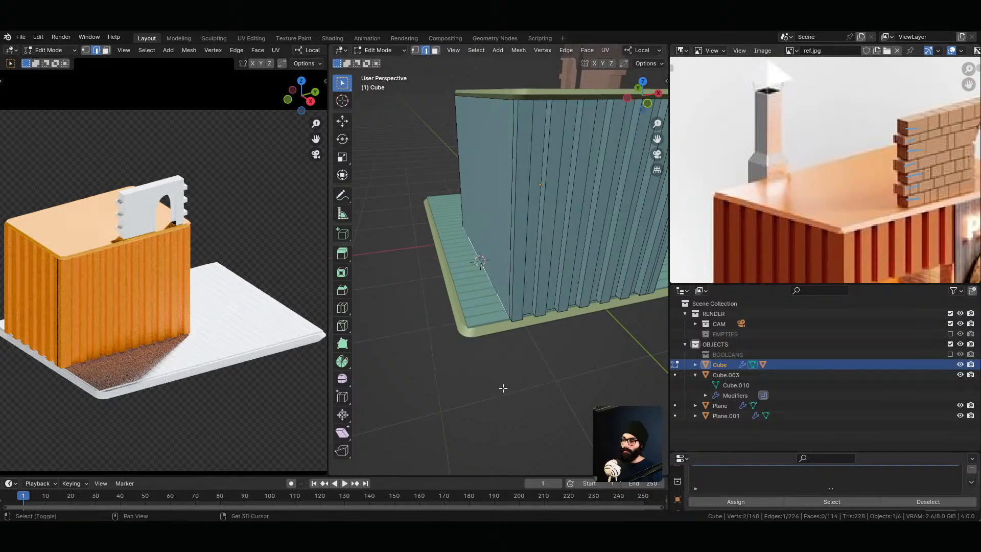
key(ctrl+Tab)
click(412, 304)
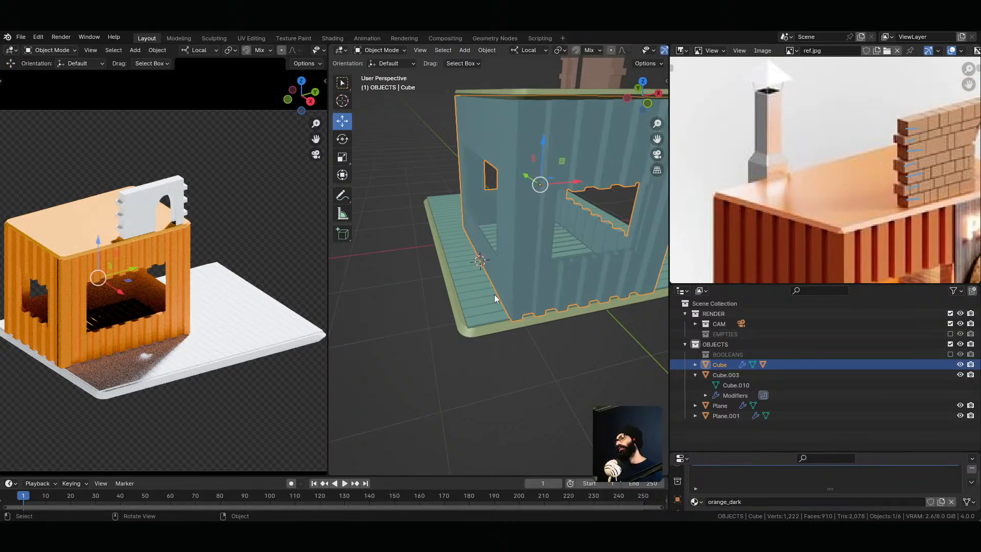
Step: Add a cube mesh with a size of 0.5 m at the 3D cursor
key(shift+a)
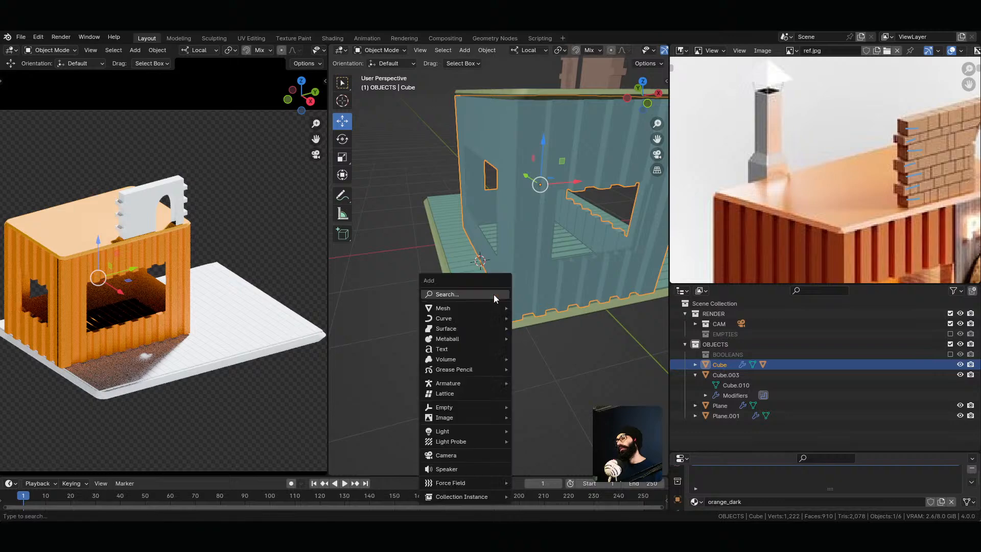
mouse_move(507, 308)
click(535, 102)
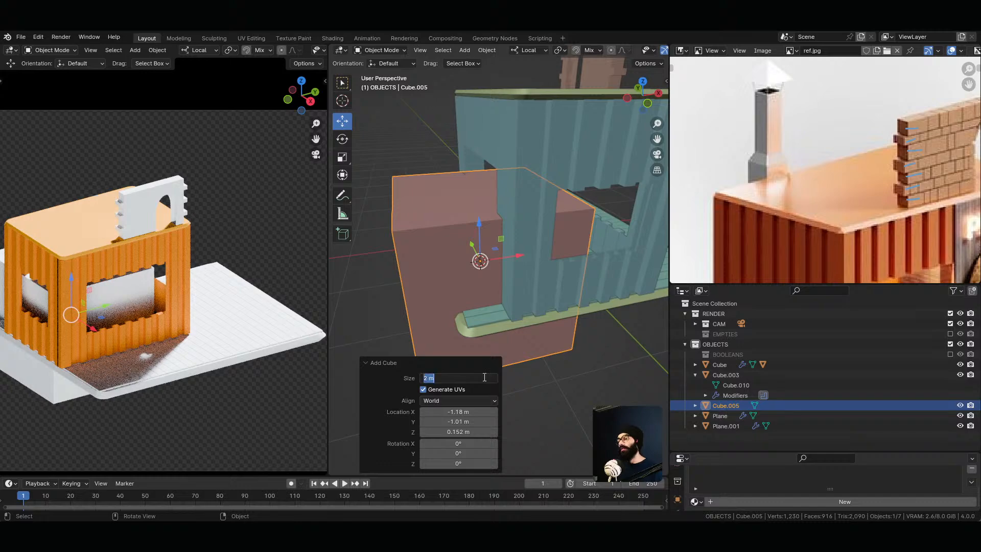
text(0.5)
key(Return)
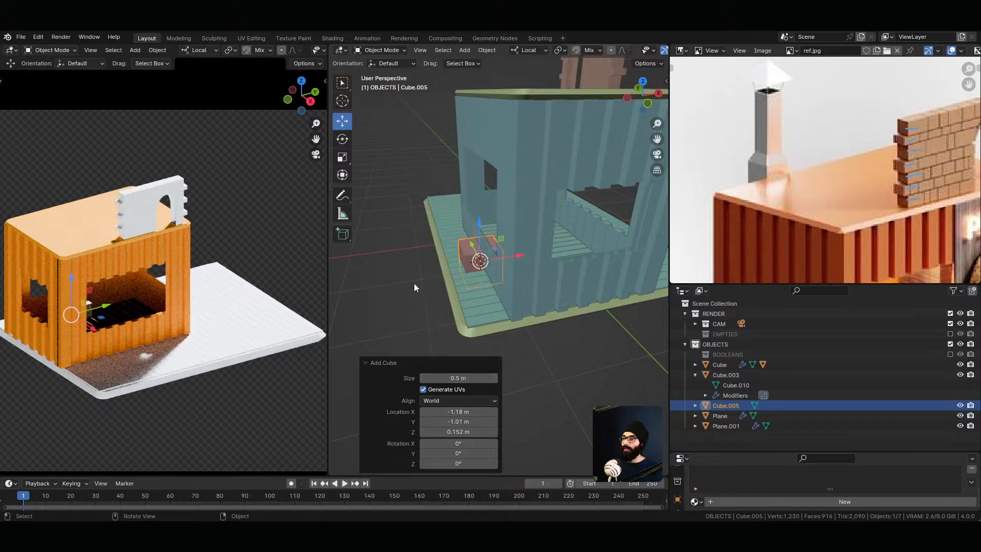
Step: Move the new cube about -0.64 m along its local Y axis toward the end of the rear wall
scroll(414, 284, down, 3)
mouse_move(414, 284)
middle_down()
mouse_move(579, 292)
mouse_move(461, 282)
mouse_move(553, 259)
middle_up()
scroll(549, 259, up, 4)
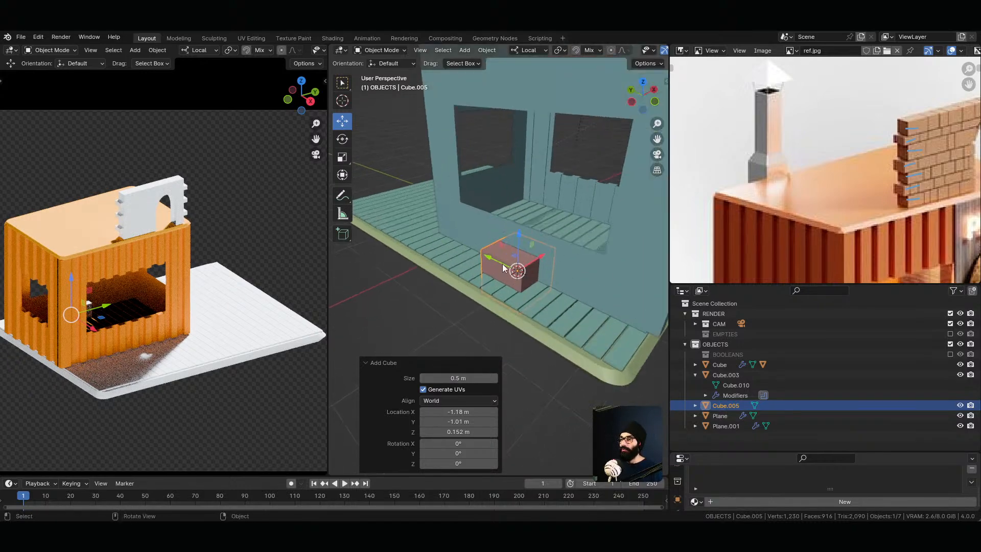
drag(502, 264, 559, 283)
middle_drag(559, 283, 412, 326)
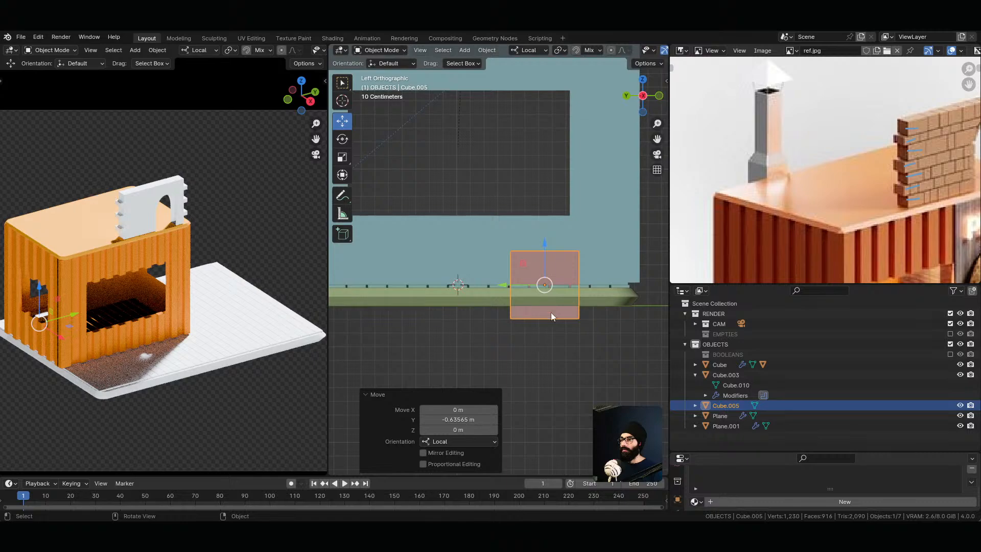
Step: Raise the small cube along local Z in two moves of about 0.127 m and 0.123 m to rest it on the floor
mouse_move(545, 258)
mouse_down()
mouse_move(543, 221)
mouse_move(543, 242)
mouse_up()
middle_drag(543, 243, 658, 347)
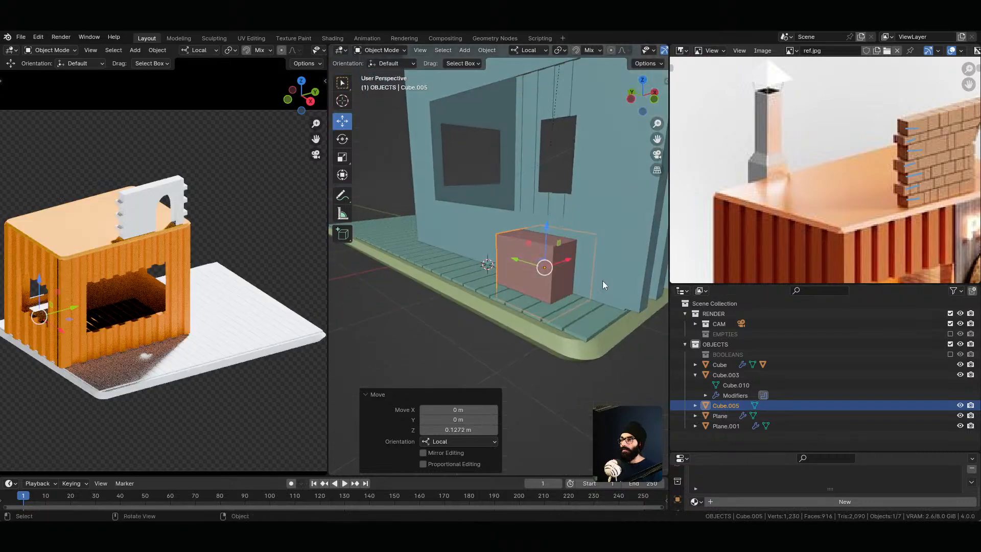
drag(544, 231, 587, 299)
middle_drag(588, 299, 546, 285)
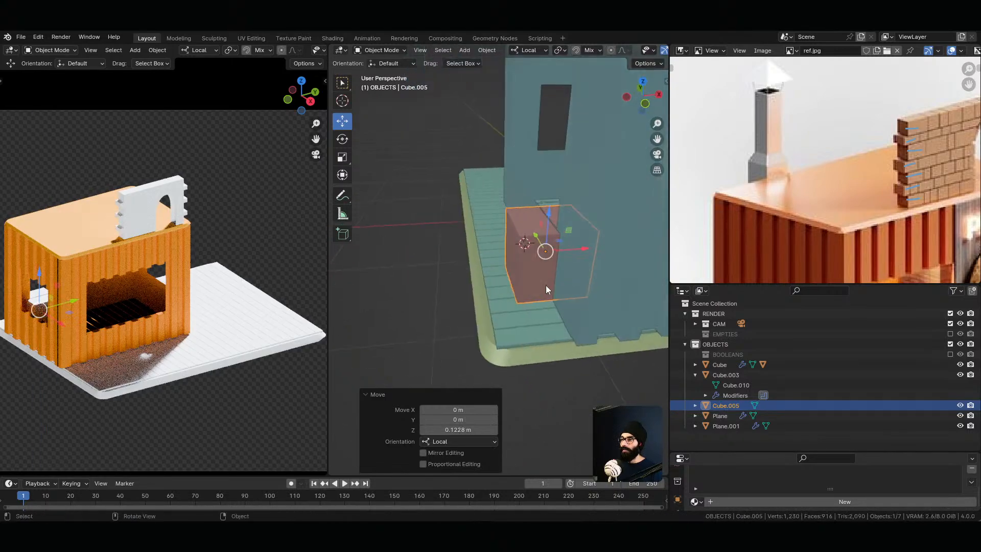
Step: Move the small cube about -0.273 m and 0.023 m along local X to place it against the outside of the rear wall
drag(585, 250, 480, 319)
middle_drag(480, 319, 492, 256)
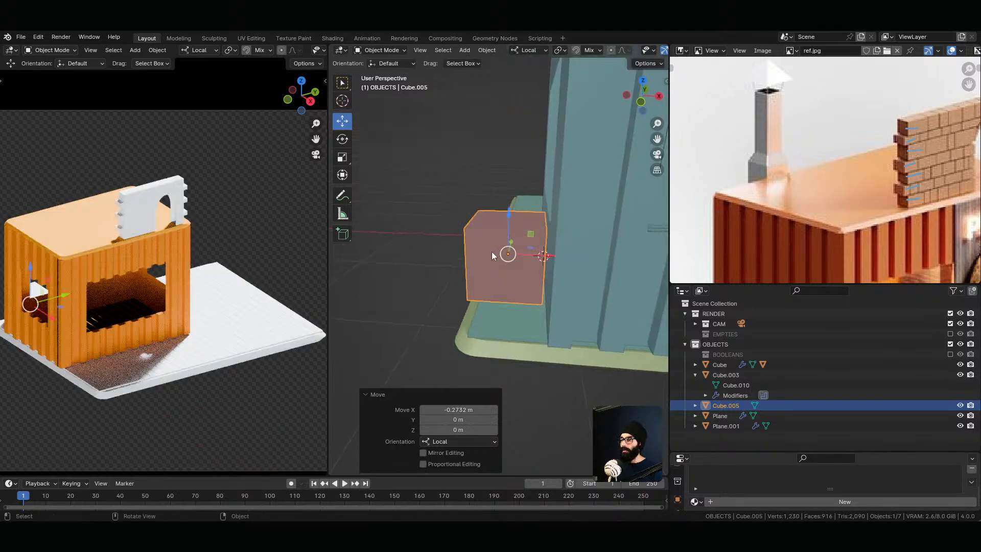
drag(551, 259, 555, 260)
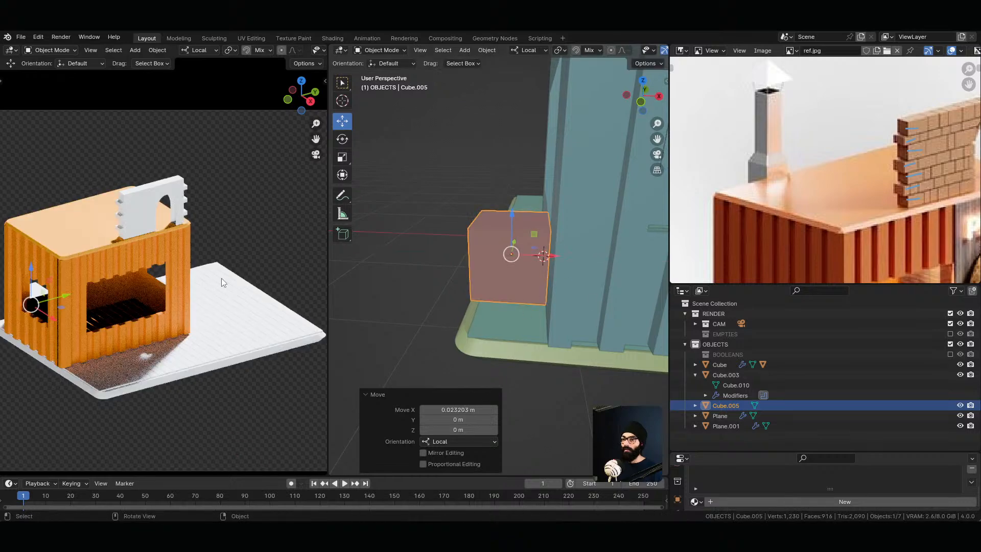
key(alt+Tab)
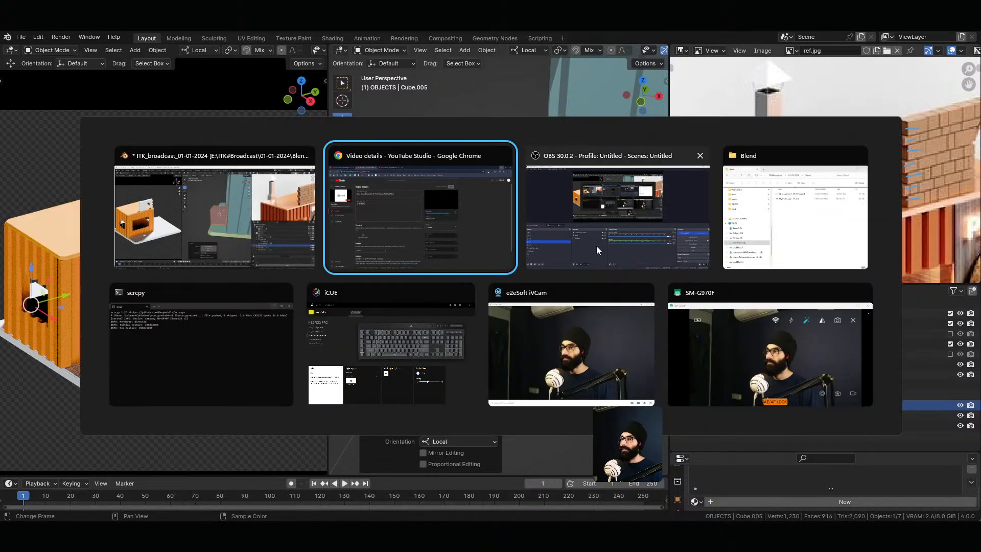
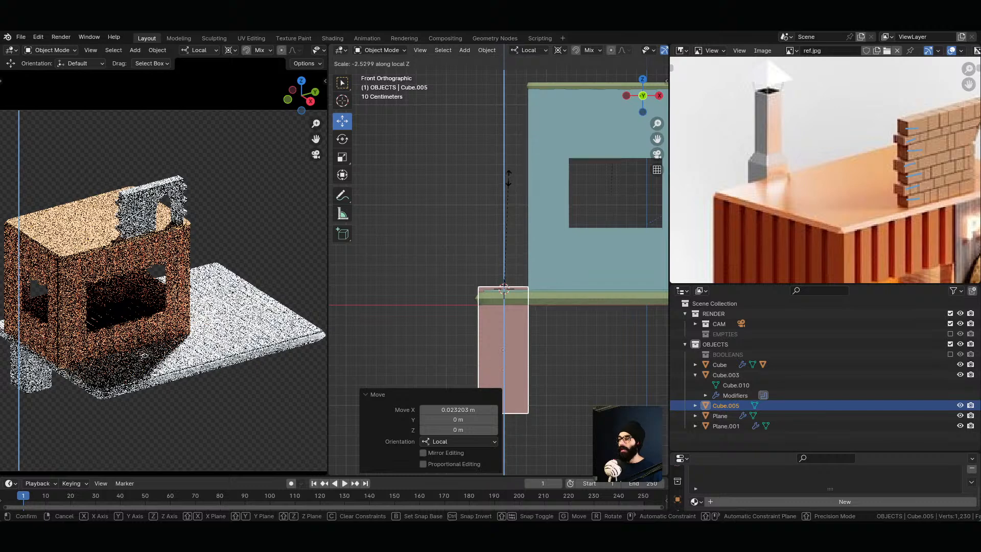
Step: Enable snapping for Scale and stretch the small cube by 4.059 along local Z, snapping to the top of the building wall
key(Escape)
key(ctrl+shift+Tab)
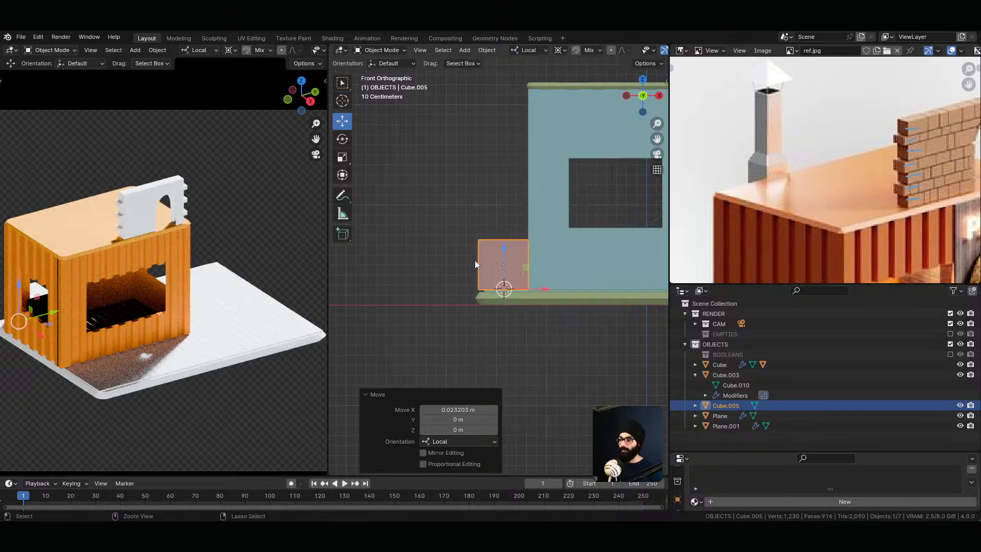
key(ctrl+shift+Tab)
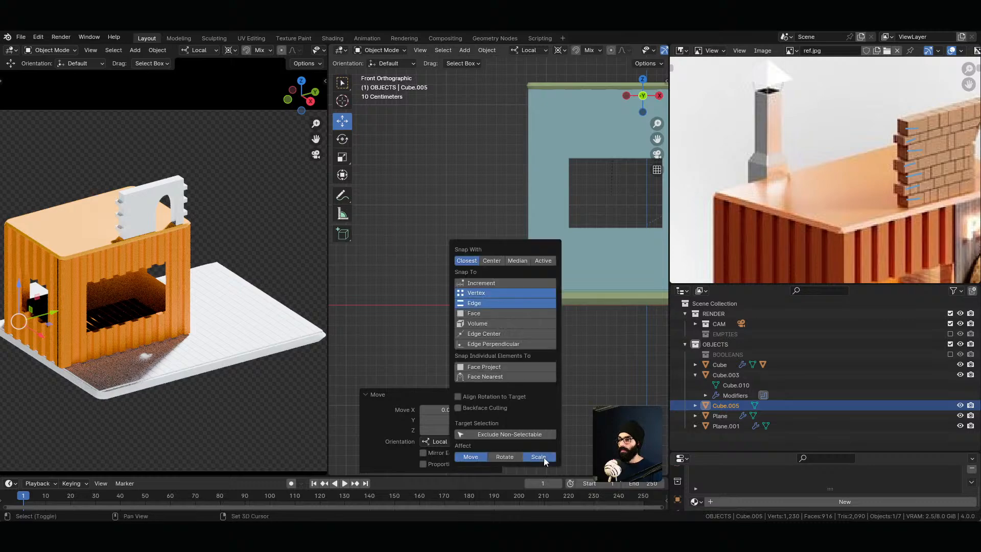
key(s)
key(z)
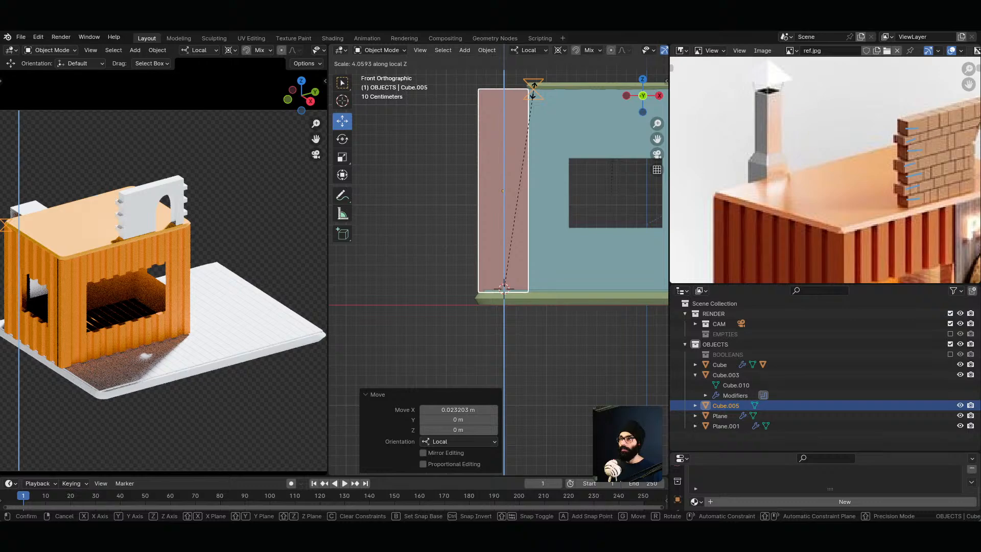
click(533, 88)
Step: Check the stretched block from an angle and examine the chimney and building proportions in the reference image
middle_drag(533, 88, 503, 305)
scroll(786, 265, down, 3)
middle_drag(785, 266, 870, 194)
scroll(813, 250, up, 1)
middle_drag(819, 237, 790, 226)
scroll(849, 165, down, 2)
middle_drag(849, 165, 791, 195)
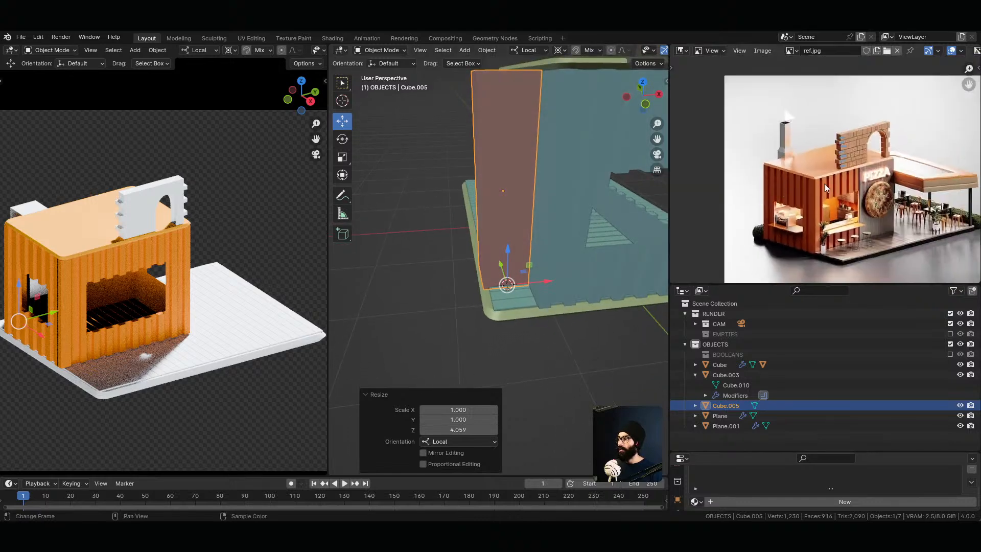
Step: Snap the 3D cursor to the tall block's wall-facing side face and return to Object Mode
key(Tab)
middle_drag(556, 251, 555, 222)
key(alt+z)
key(3)
click(530, 200)
key(shift+s)
click(534, 232)
key(ctrl+Tab)
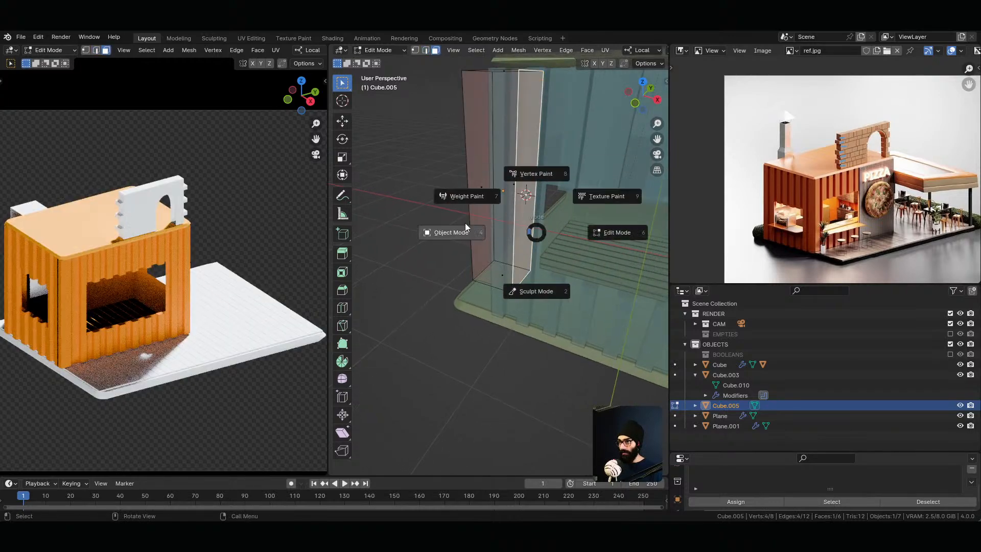
click(464, 224)
key(alt+z)
mouse_move(529, 264)
middle_down()
mouse_move(502, 293)
mouse_move(536, 260)
middle_up()
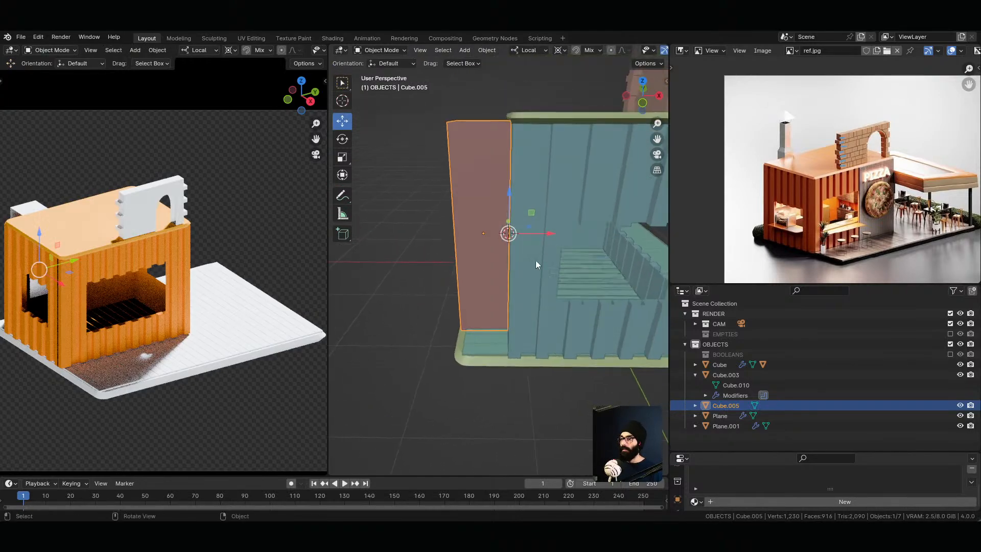
Step: Slim the tall block against the wall, scaling it by 0.452 along local X and 0.588 along local Y
key(s)
key(x)
key(x)
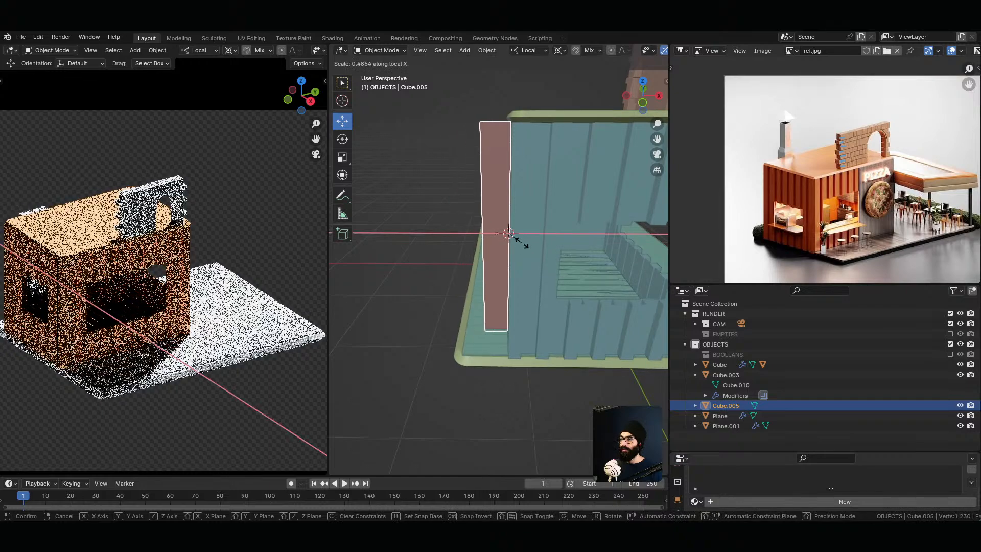
click(517, 238)
middle_drag(517, 237, 526, 290)
key(s)
key(y)
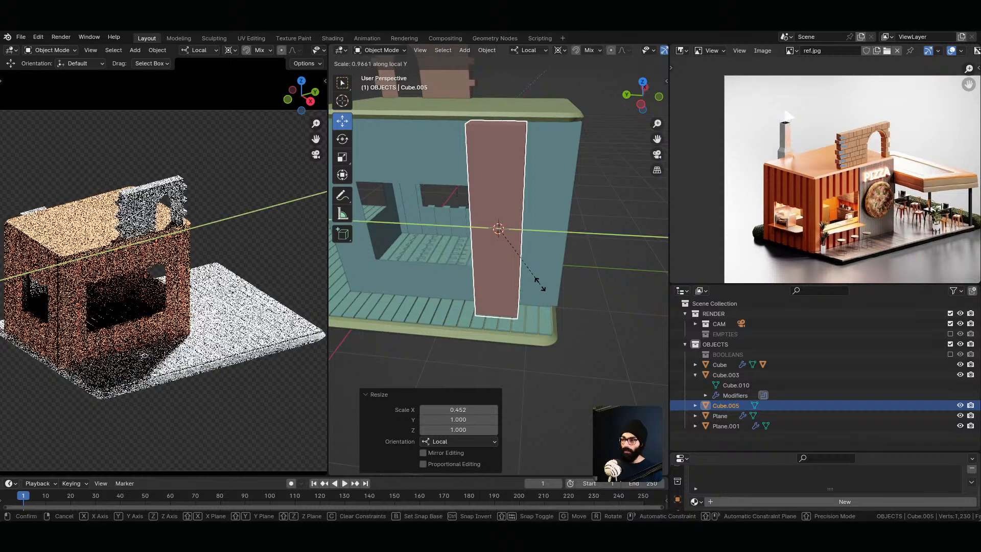
click(507, 274)
Step: Examine the serving window, corrugated walls and chimney placement in the reference image and compare them with the block
scroll(790, 198, up, 6)
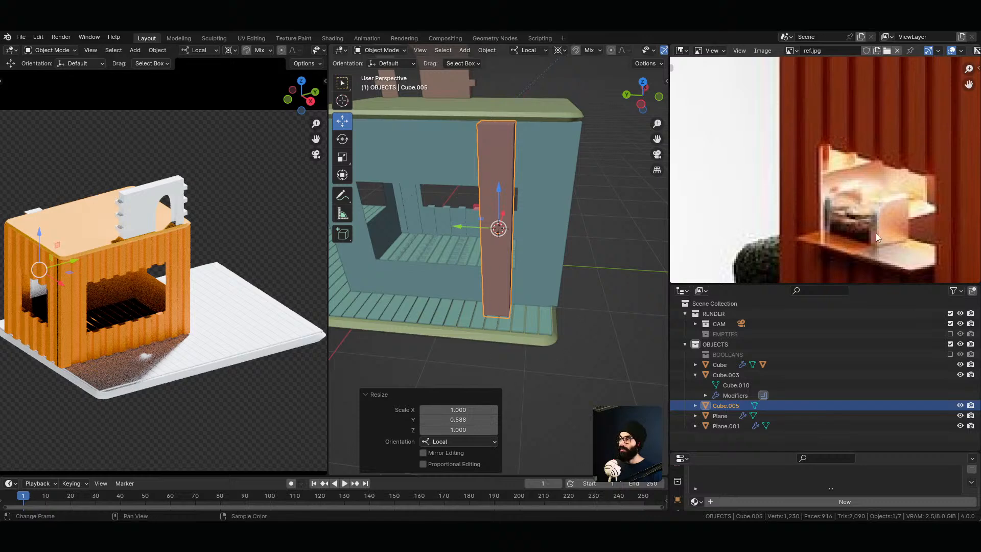
middle_drag(456, 267, 499, 241)
scroll(895, 183, down, 4)
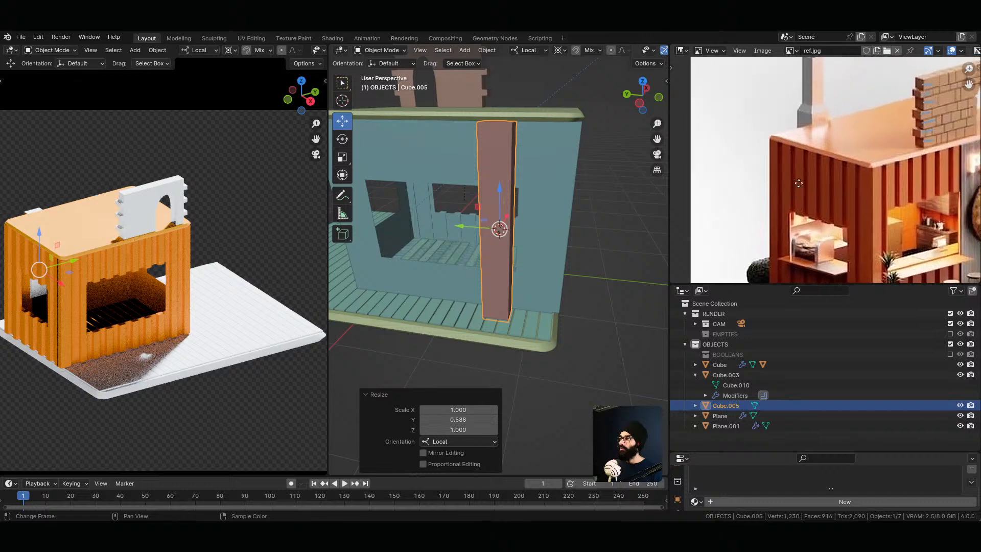
scroll(796, 228, up, 3)
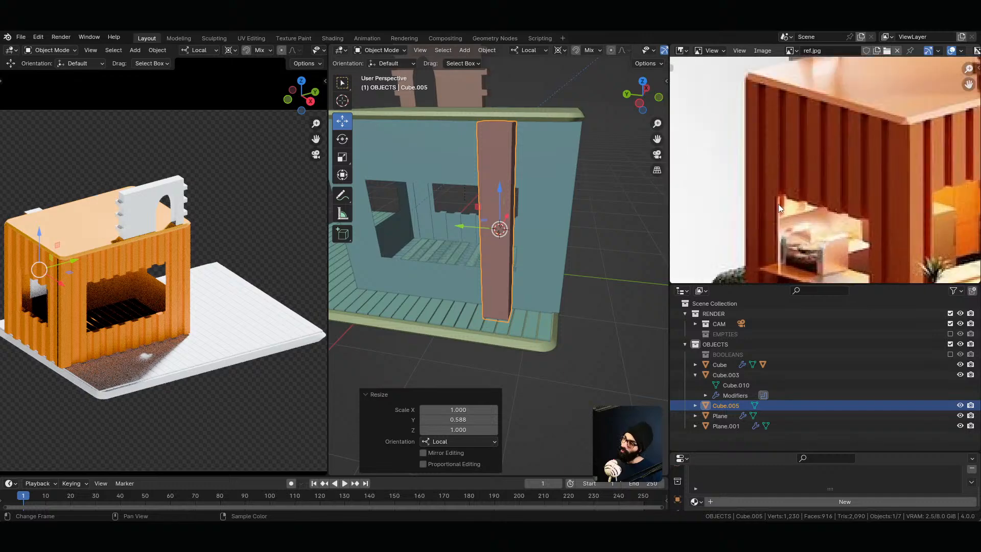
middle_drag(486, 247, 384, 229)
scroll(864, 228, down, 3)
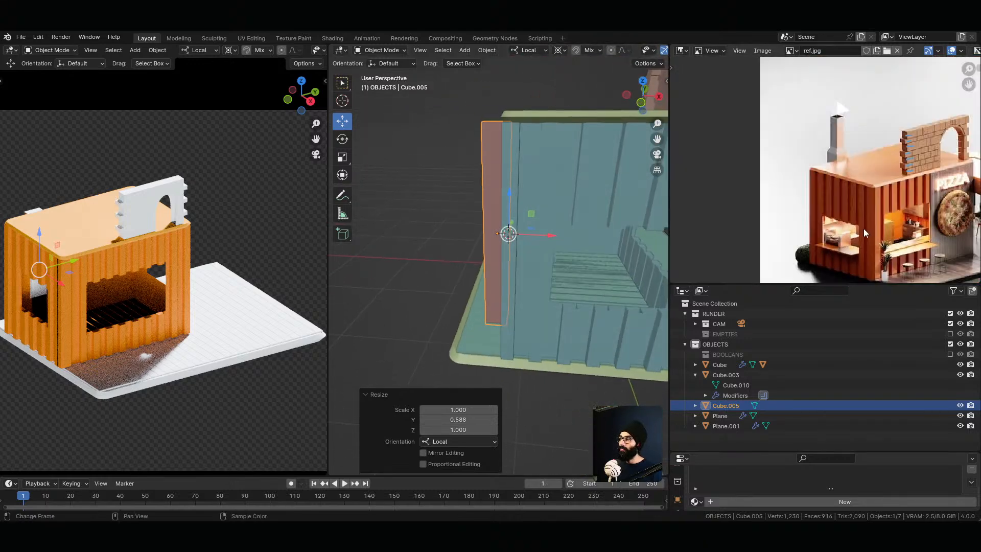
middle_drag(863, 229, 727, 181)
Step: Show the BOOLEANS collection and snap the 3D cursor to the outer face of the large window cutter Cube.001
middle_drag(506, 255, 460, 258)
click(950, 354)
click(611, 259)
middle_drag(573, 276, 367, 266)
key(Tab)
click(505, 242)
key(shift+s)
click(527, 260)
key(Tab)
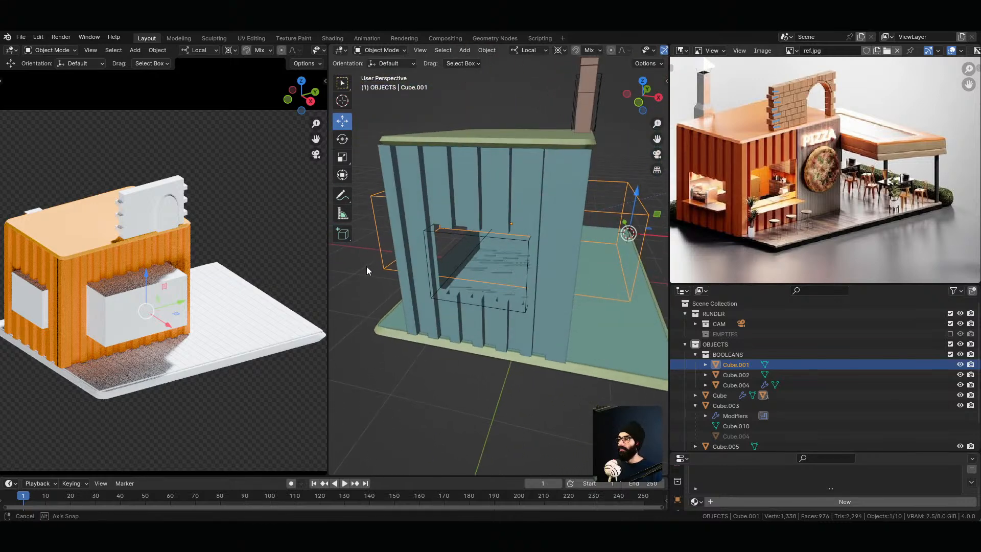
Step: Shorten the large window cutter by scaling it 0.882 along local X from the 3D cursor
mouse_move(485, 273)
middle_down()
mouse_move(477, 275)
mouse_move(491, 284)
middle_up()
key(s)
key(x)
key(ctrl)
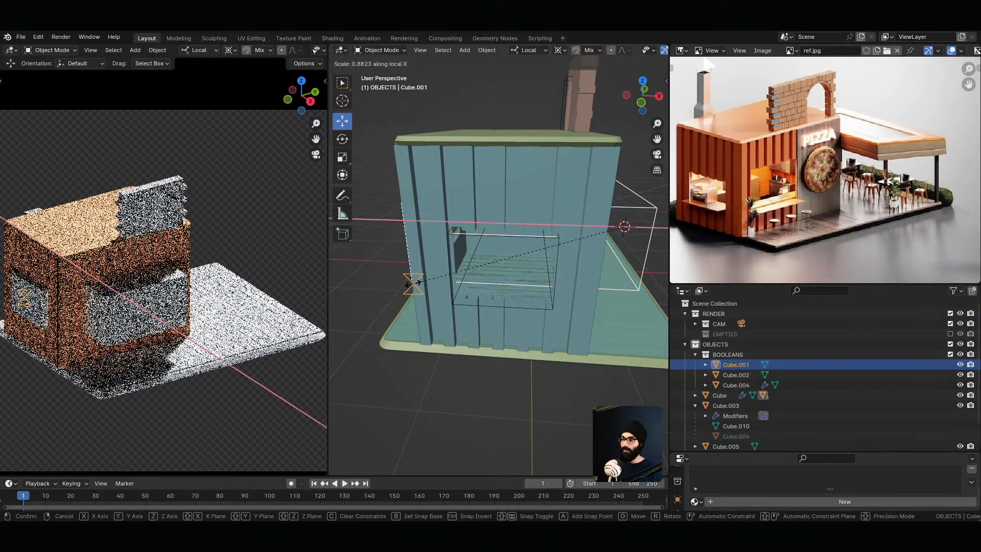
click(415, 292)
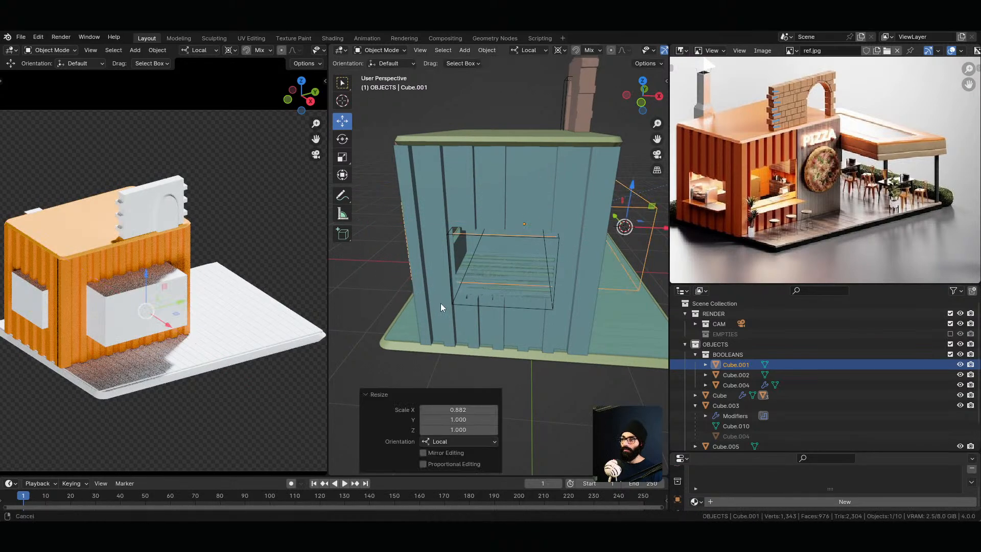
Step: Scale the large window cutter by 0.195 along local X and hide the BOOLEANS collection to check the walls
middle_drag(441, 303, 469, 263)
key(s)
key(x)
click(458, 240)
scroll(538, 271, down, 3)
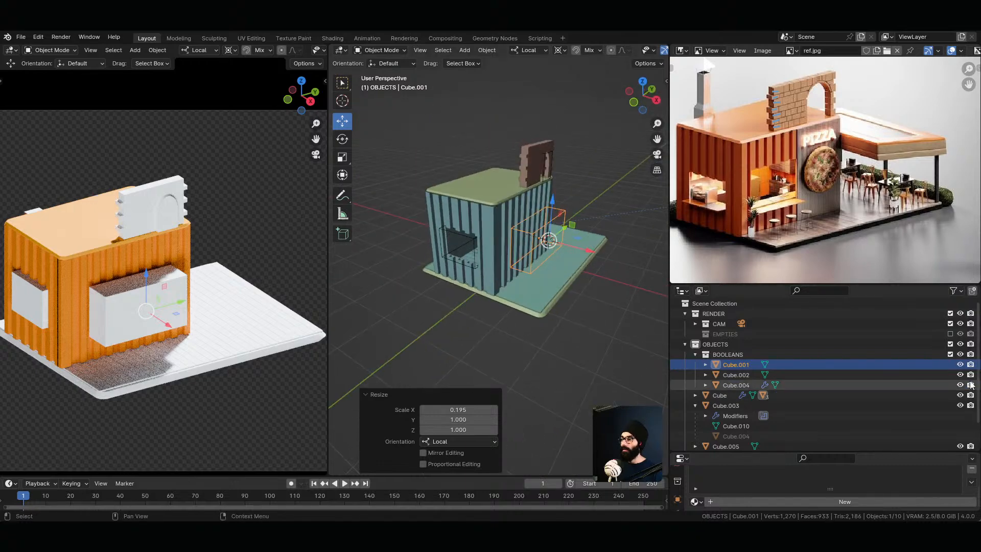
click(951, 354)
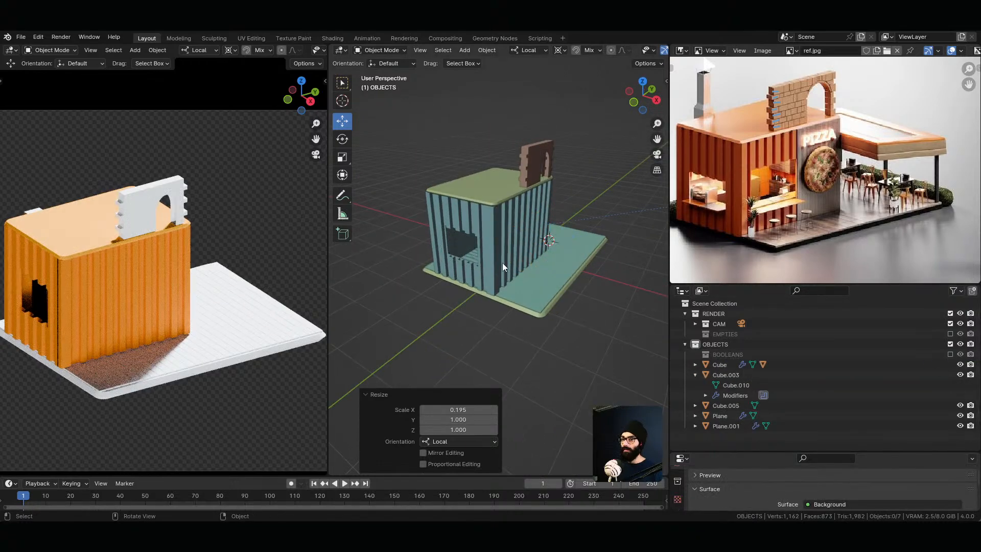
middle_drag(502, 263, 626, 280)
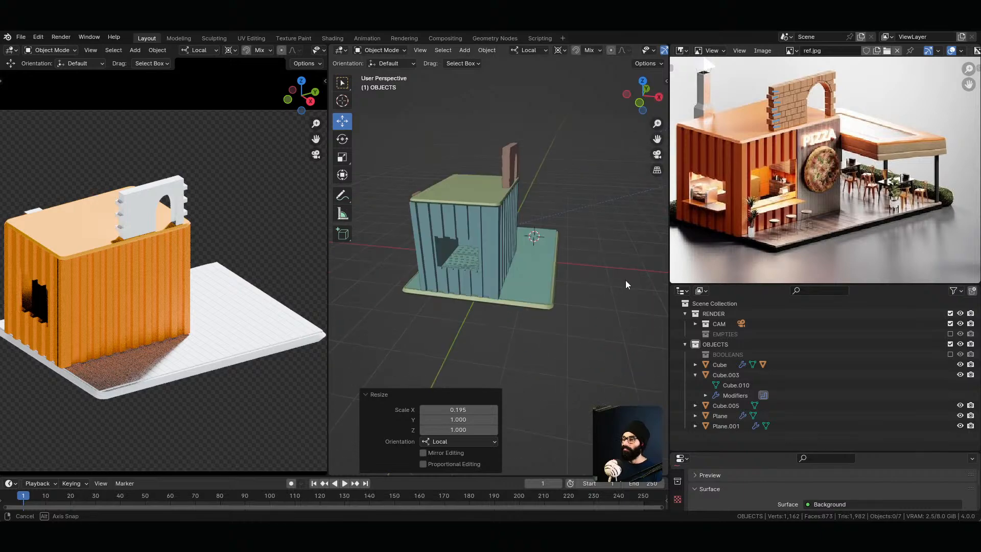
Step: Show the BOOLEANS collection, lengthen the large window cutter by 4.683 along local X, and hide the collection again
click(950, 355)
click(948, 364)
middle_drag(437, 287, 462, 250)
key(s)
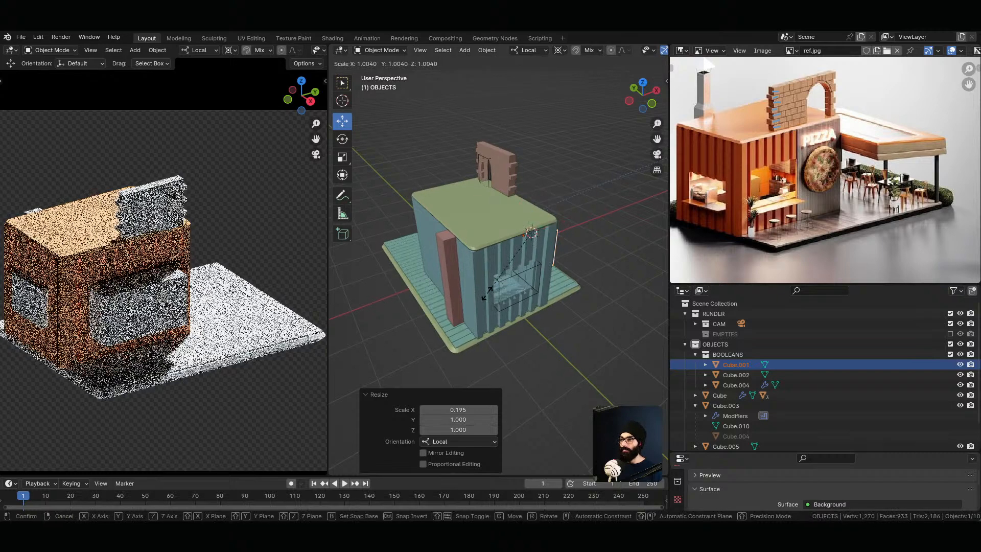
key(x)
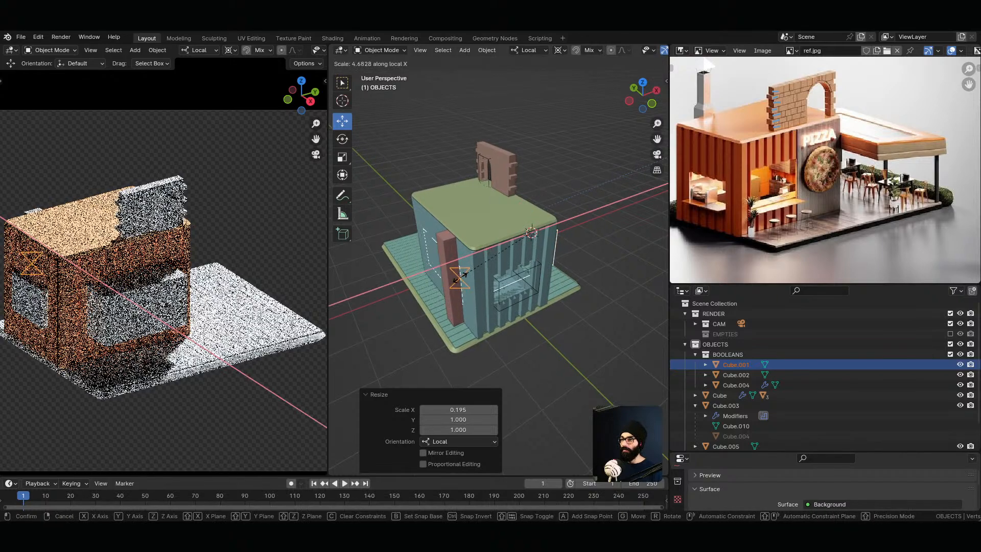
click(460, 277)
middle_drag(460, 277, 649, 257)
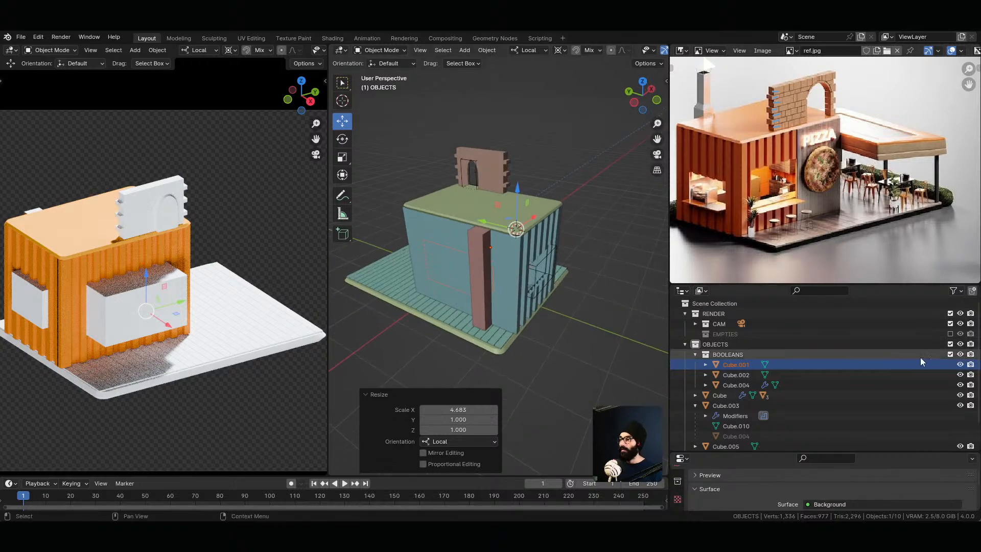
click(950, 354)
middle_drag(484, 256, 740, 236)
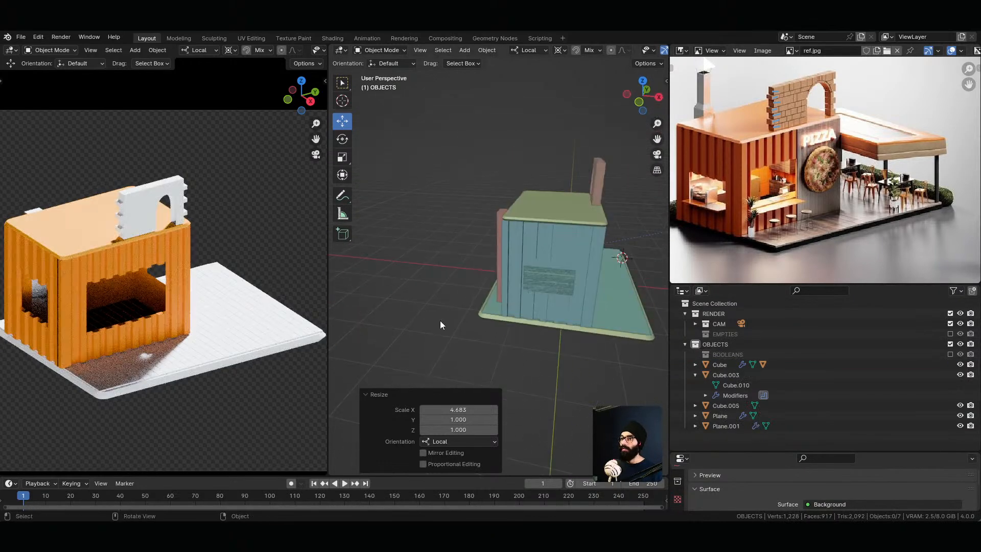
Step: Select the tall block behind the building and move it about -0.021 m along local X, away from the wall
scroll(511, 289, up, 3)
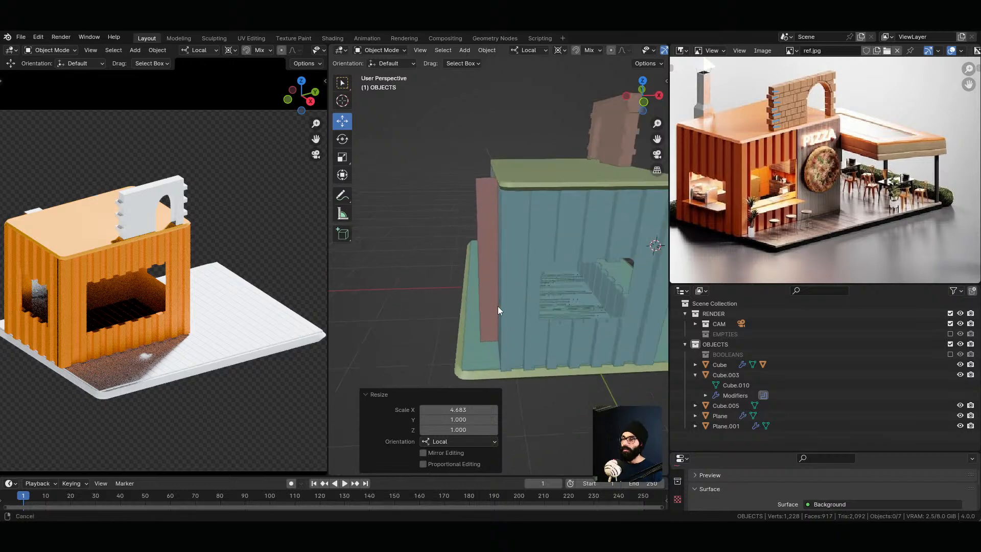
click(493, 303)
click(501, 298)
middle_drag(519, 299, 500, 307)
key(g)
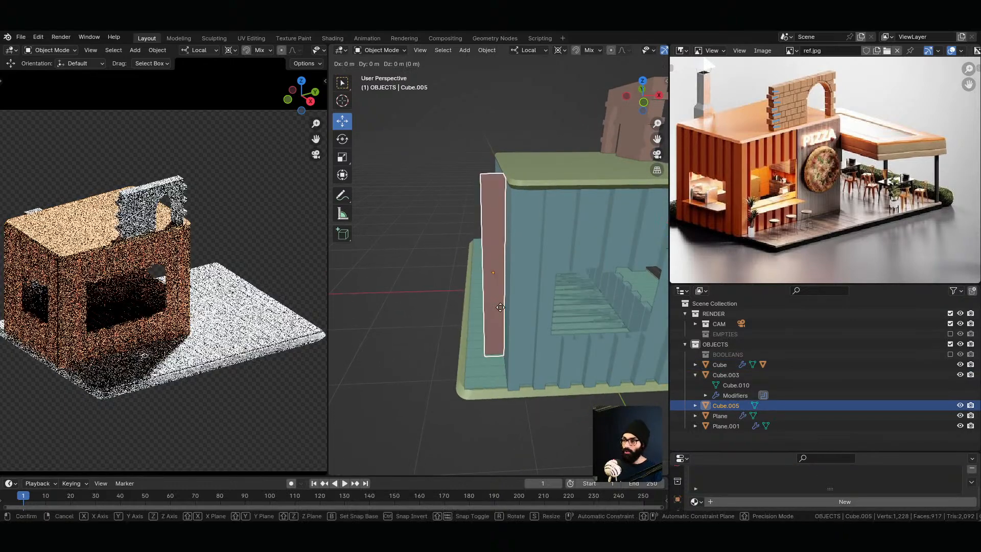
key(x)
click(499, 307)
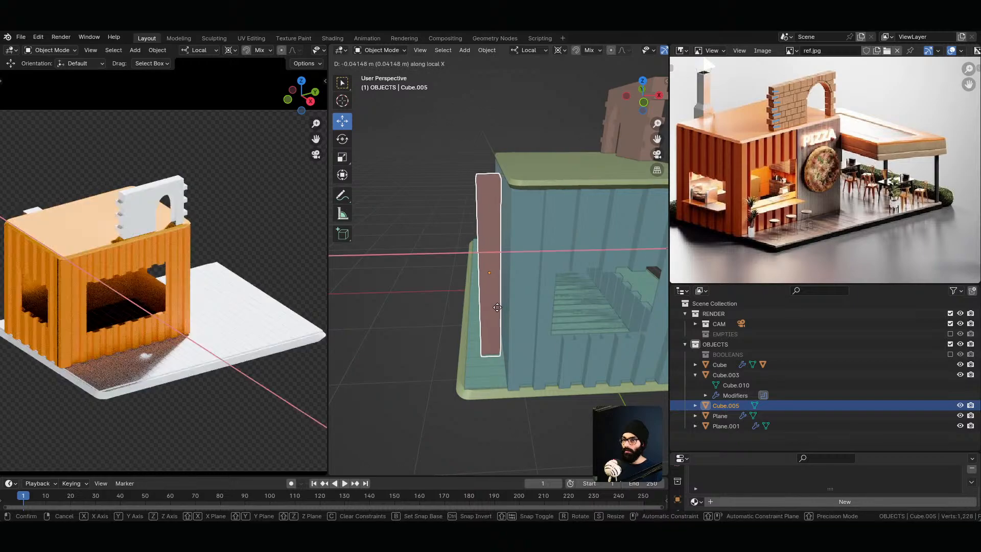
Step: Inspect the building corner in the rendered view and examine the chimney base in the reference image
ctrl+middle_drag(32, 272, 186, 307)
key(KP_0)
shift+middle_drag(78, 339, 213, 274)
scroll(213, 277, up, 2)
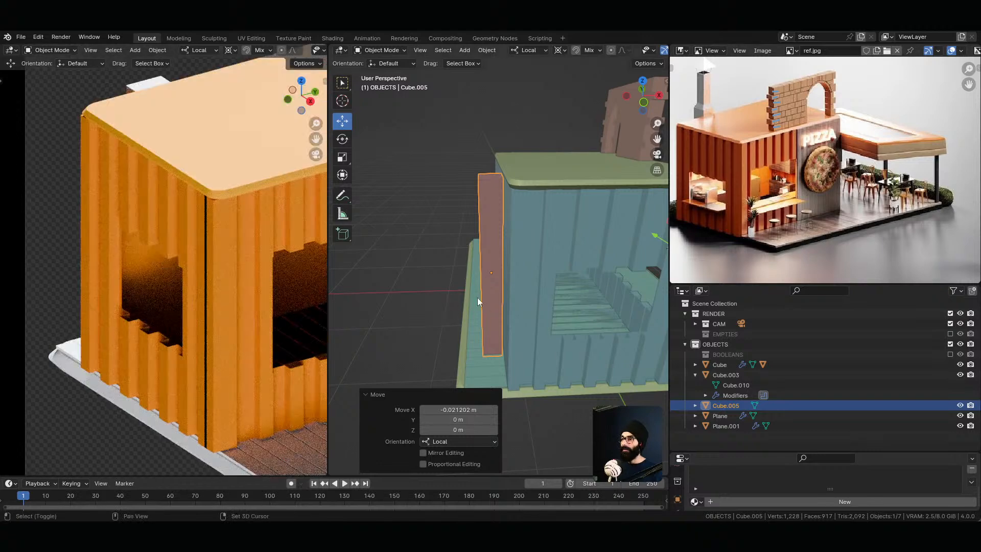
shift+middle_drag(478, 298, 439, 289)
scroll(152, 243, down, 2)
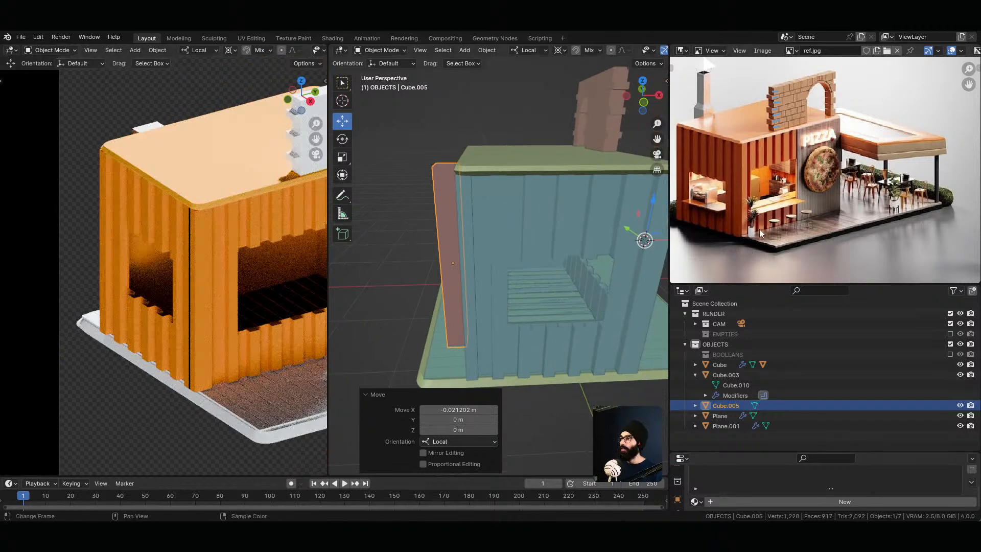
scroll(717, 117, up, 6)
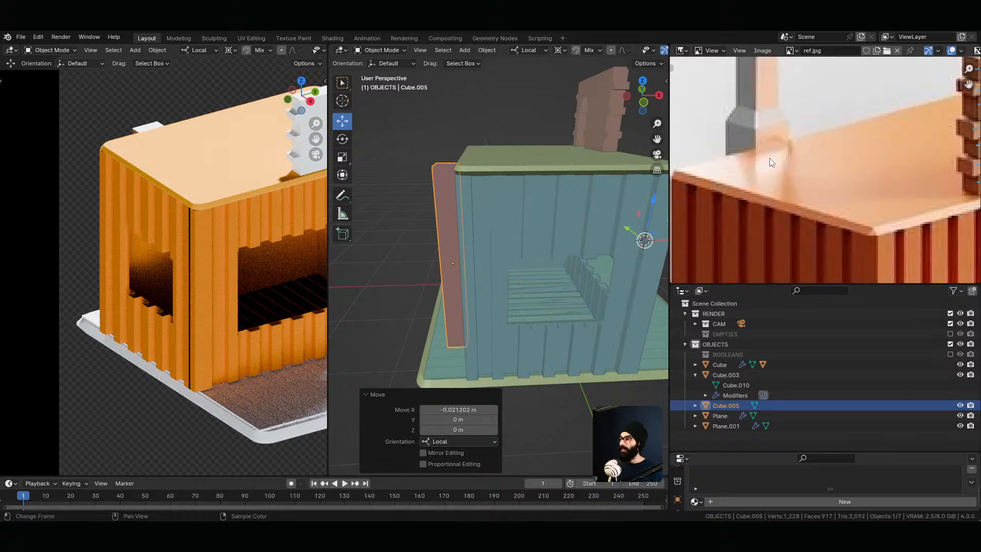
scroll(796, 180, down, 3)
scroll(750, 135, up, 2)
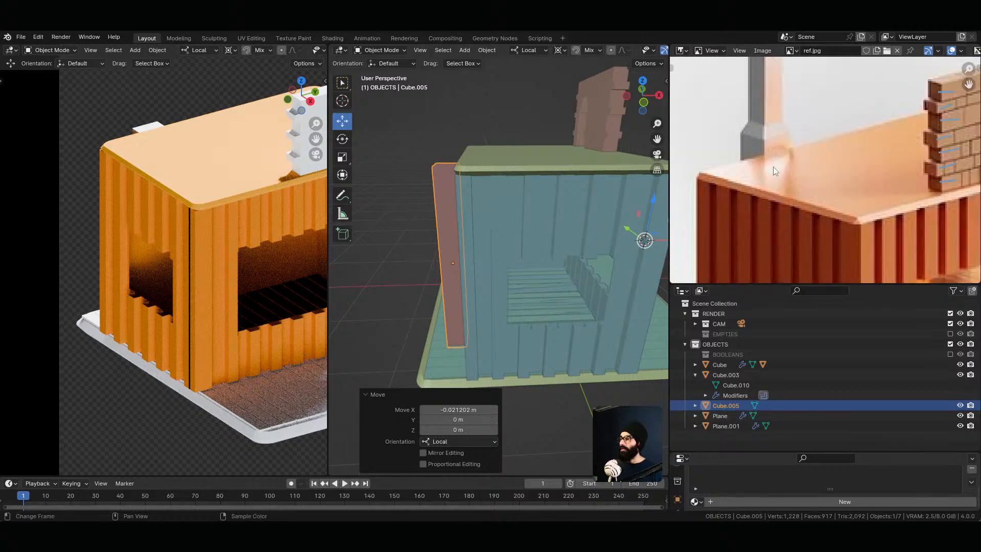
Step: Extrude the tall block's top face about 0.28 m upward along local Z
middle_drag(450, 227, 501, 248)
key(Tab)
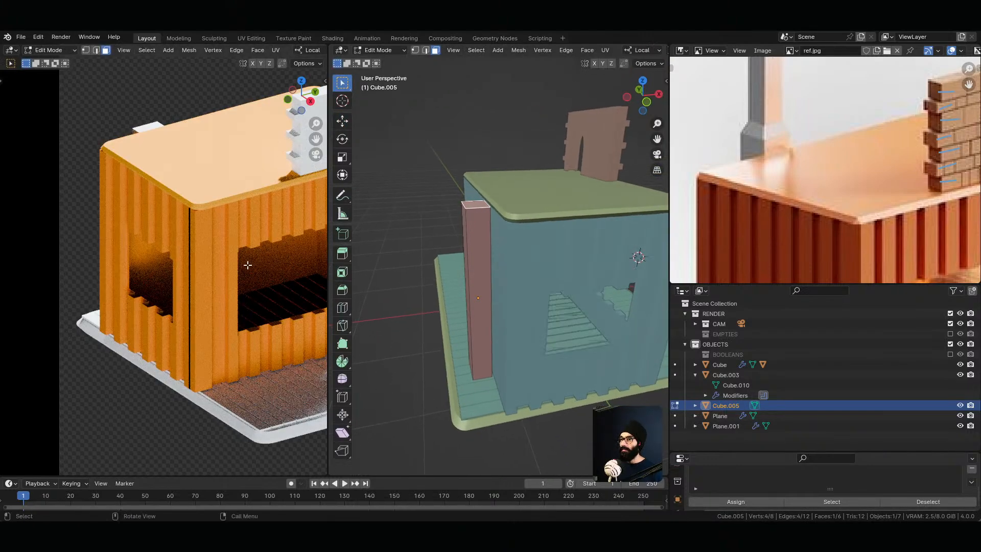
key(e)
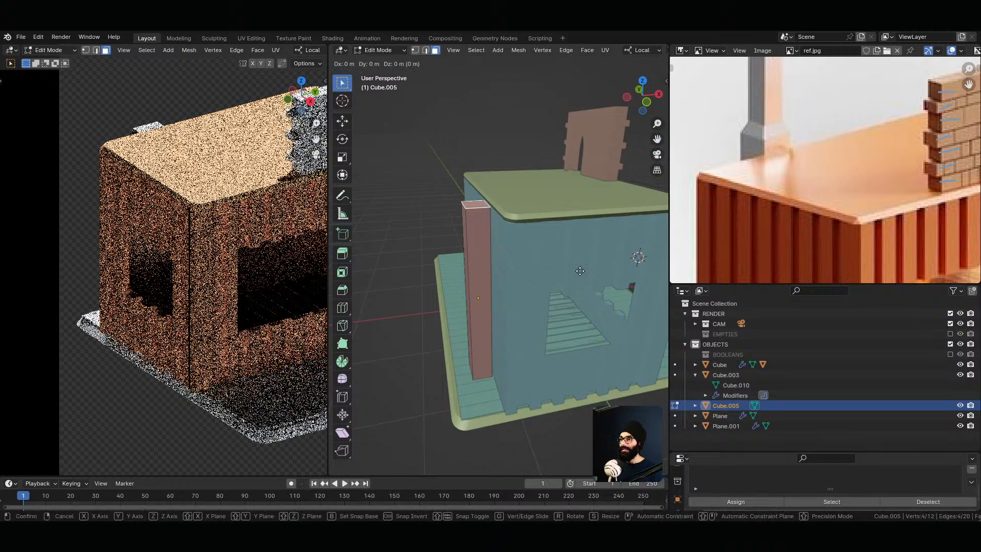
key(z)
key(z)
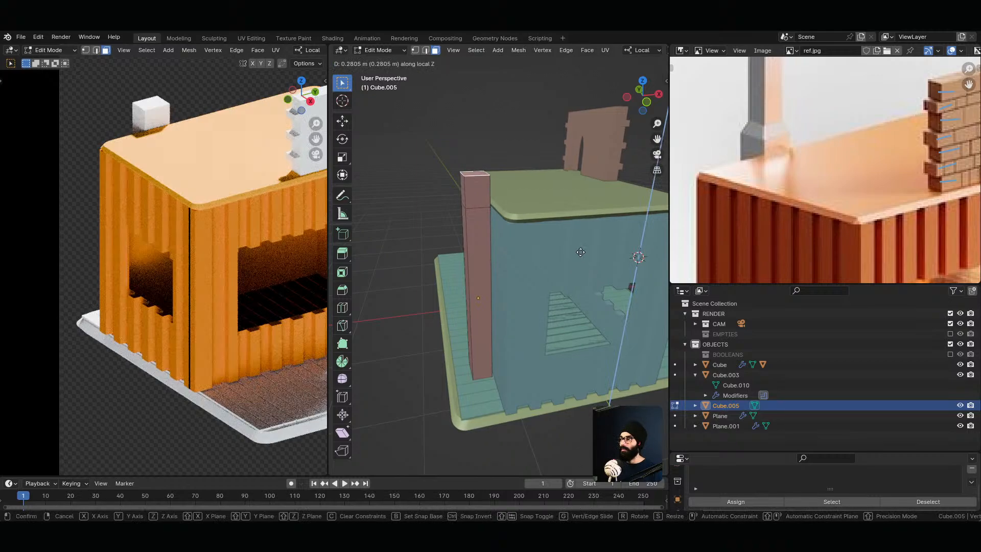
click(580, 252)
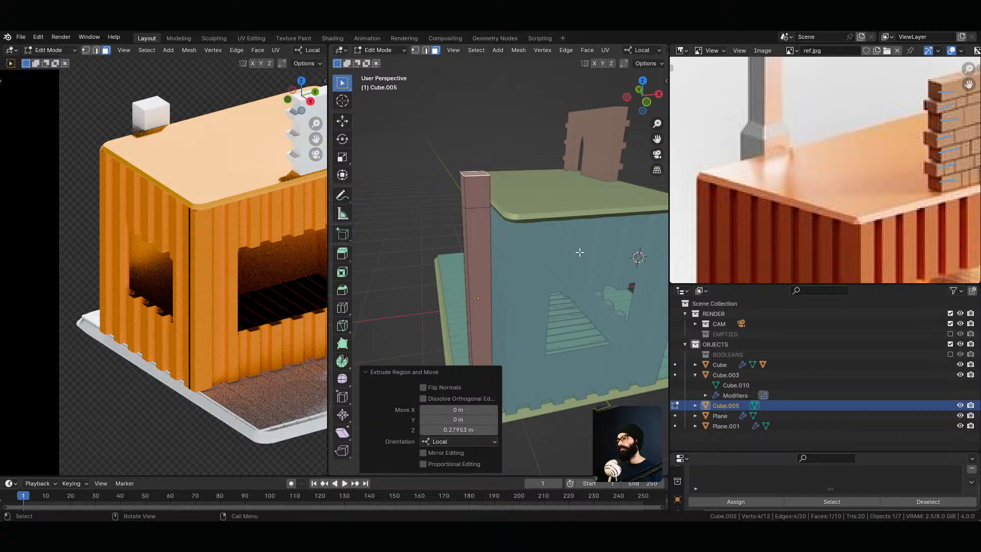
Step: Try to extrude the block's top face again and scale it inward, changing the pivot point for the scaling
key(e)
key(z)
key(s)
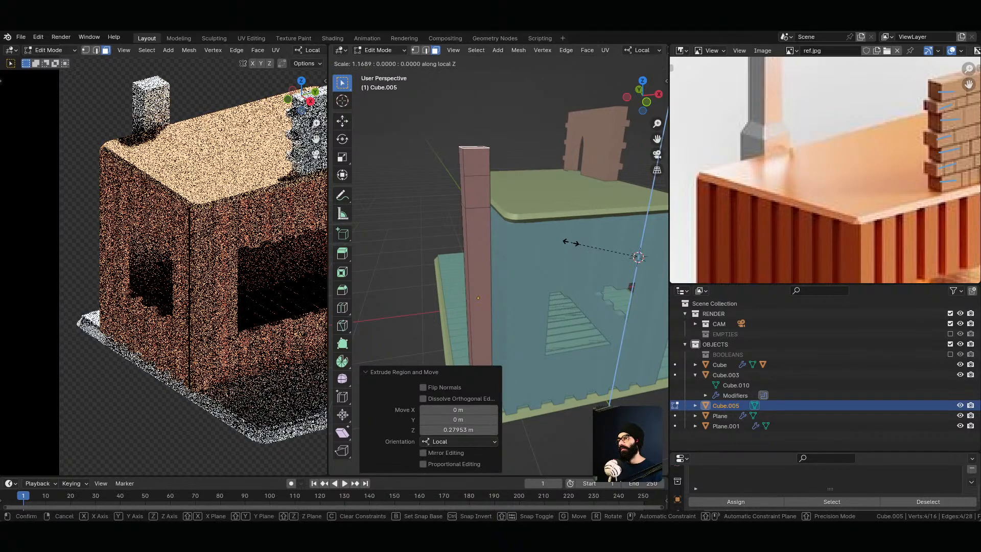
right_click(571, 243)
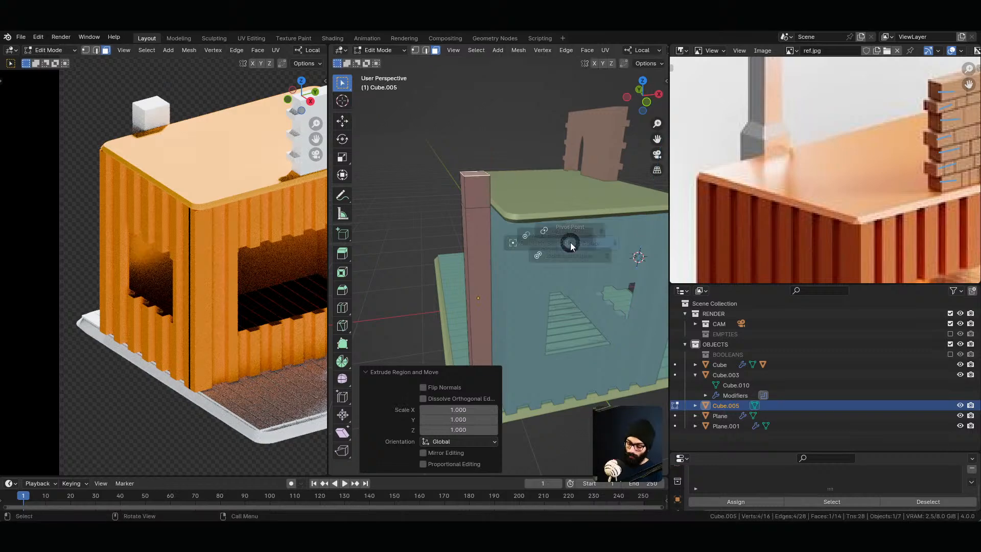
key(s)
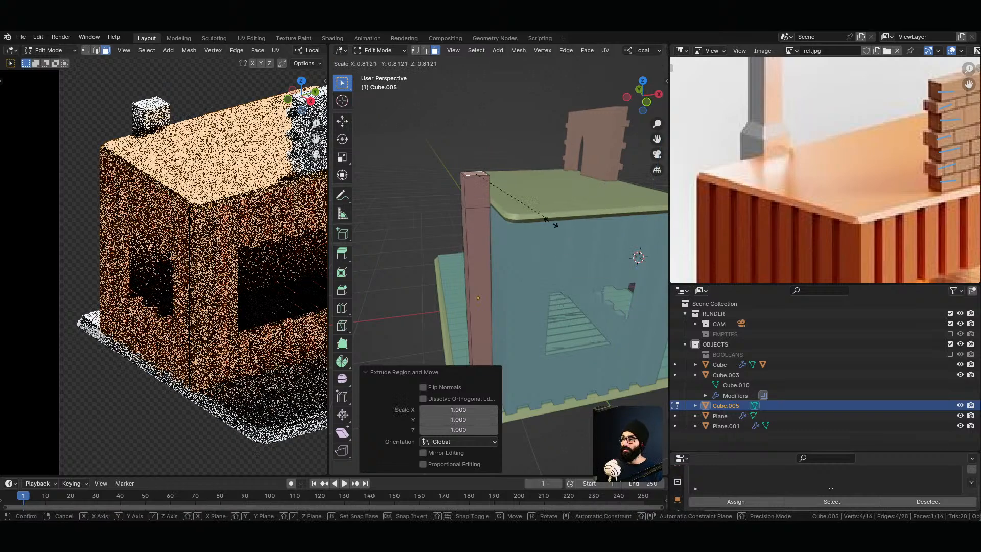
right_click(548, 219)
Step: Undo both extrusions of the tall block's top face
middle_drag(548, 220, 490, 250)
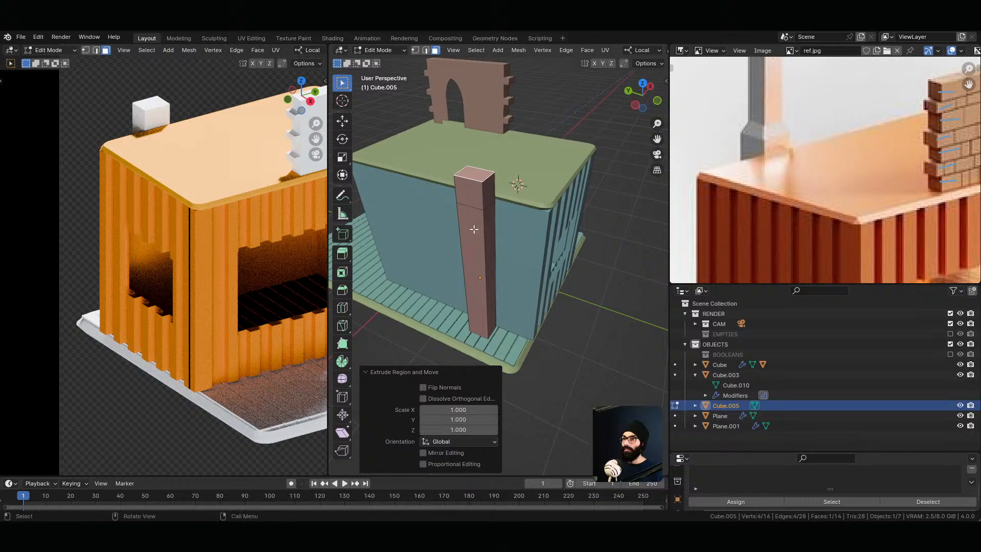
key(ctrl+z)
key(ctrl+z)
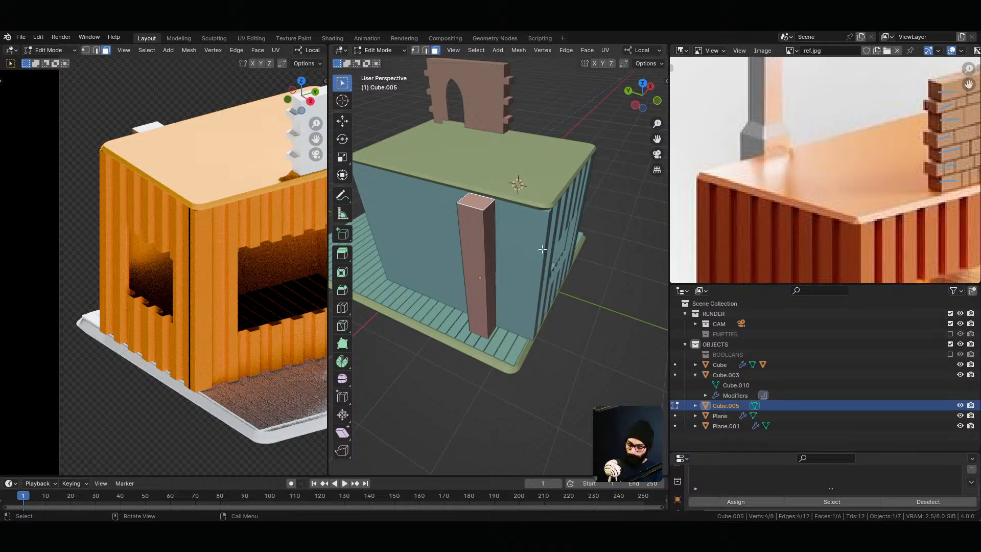
key(period)
middle_drag(506, 221, 493, 211)
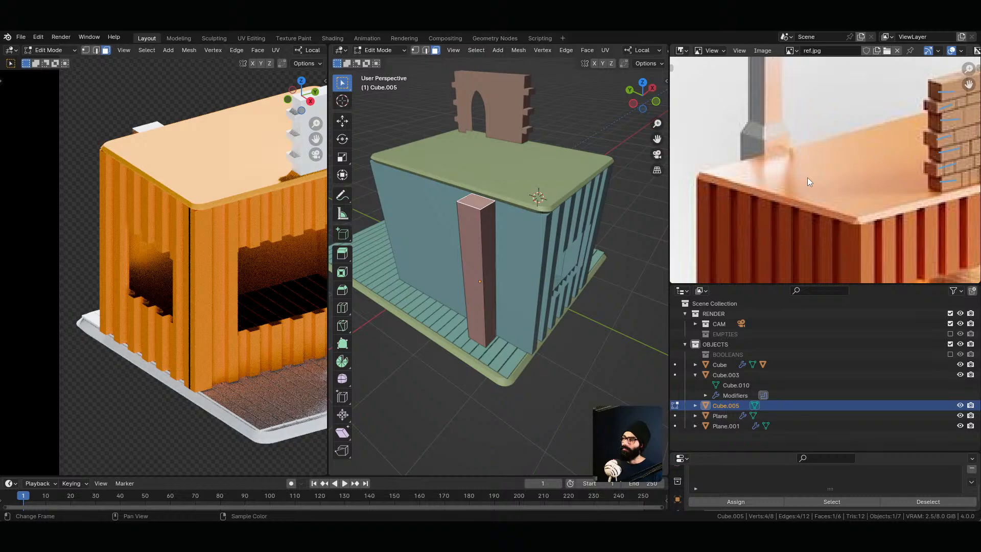
Step: Try to extrude the tall block's top face about 0.21 m along local Z and scale it inward
middle_drag(520, 223, 497, 237)
middle_drag(482, 279, 497, 266)
key(e)
key(z)
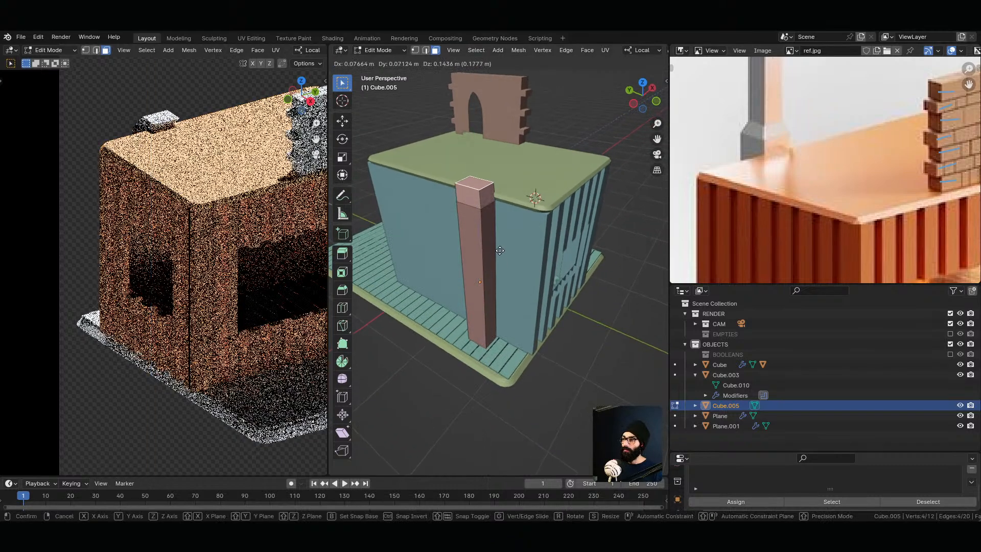
key(z)
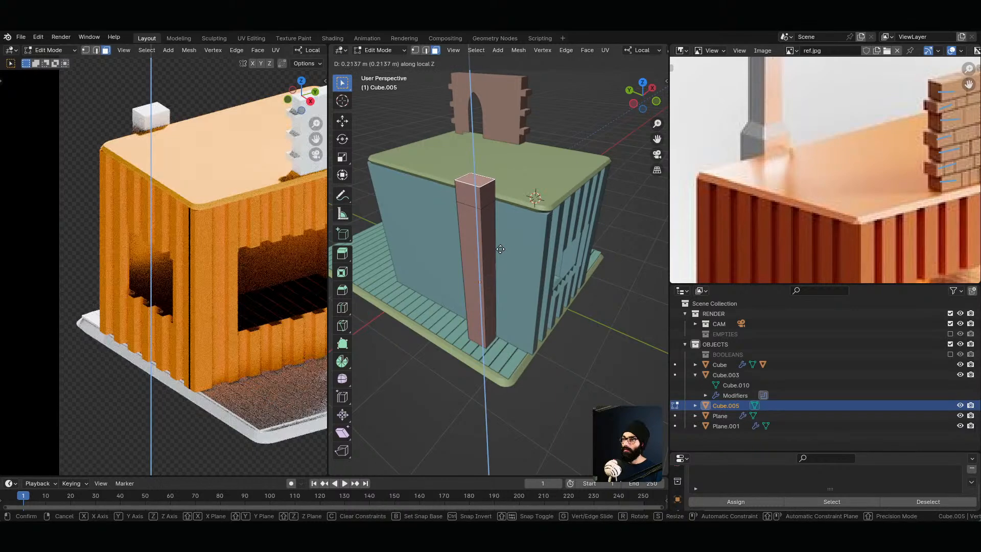
click(503, 251)
key(s)
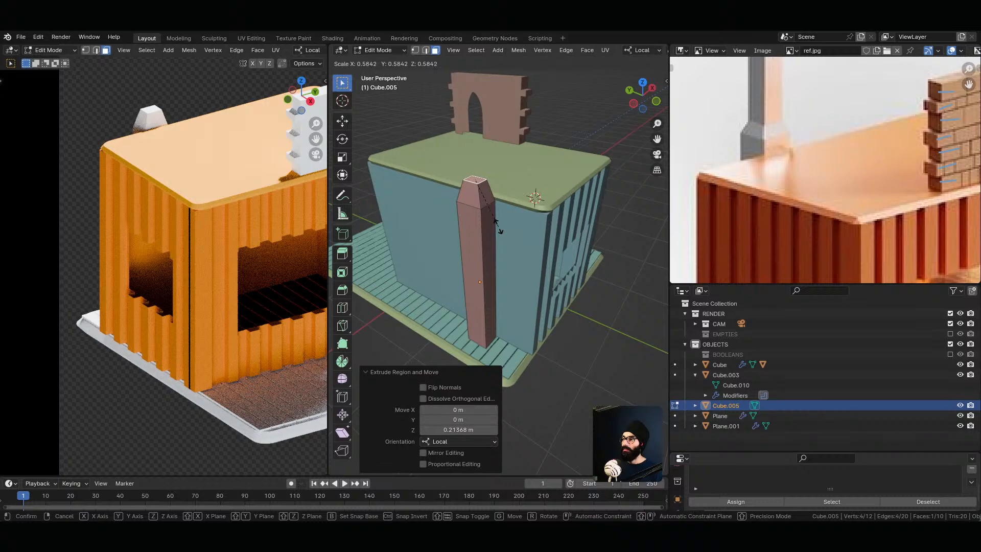
click(492, 241)
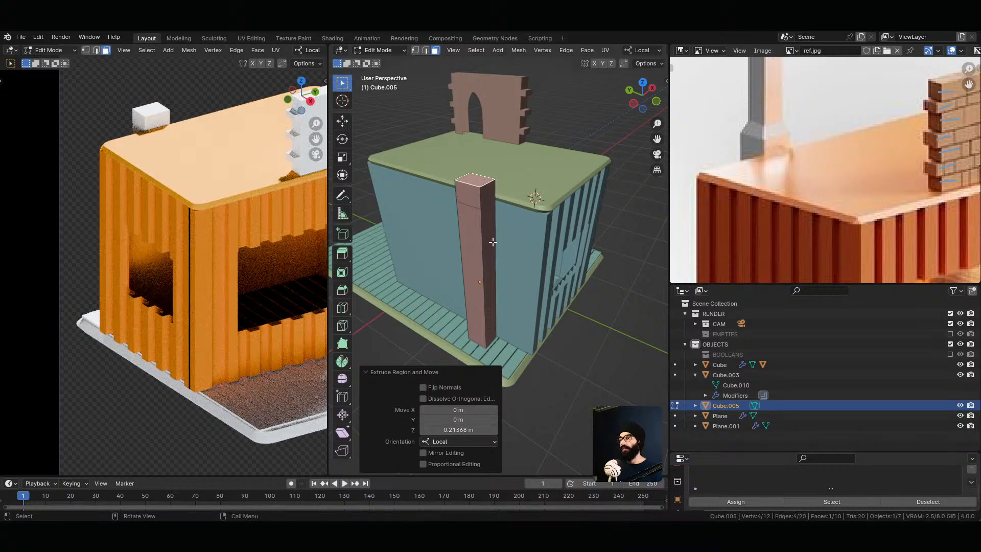
key(ctrl+z)
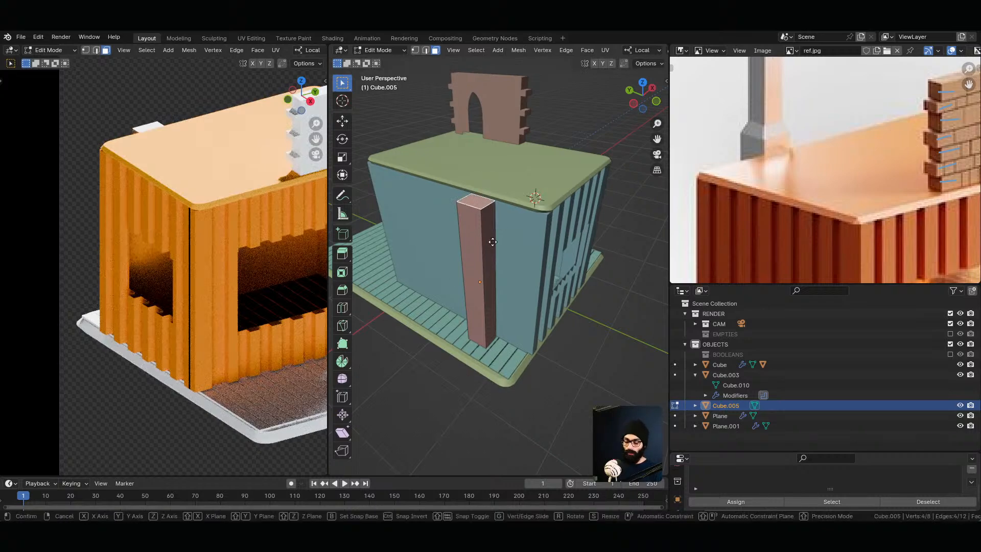
Step: Move the tall block's top face up about 0.24 m along local Z
key(g)
key(z)
key(z)
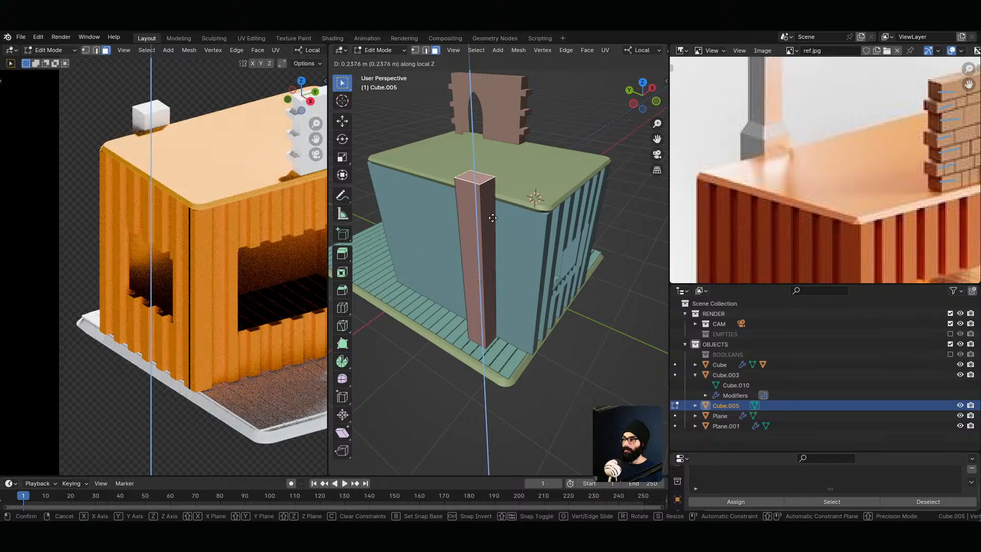
click(494, 217)
key(e)
right_click(503, 219)
key(s)
key(z)
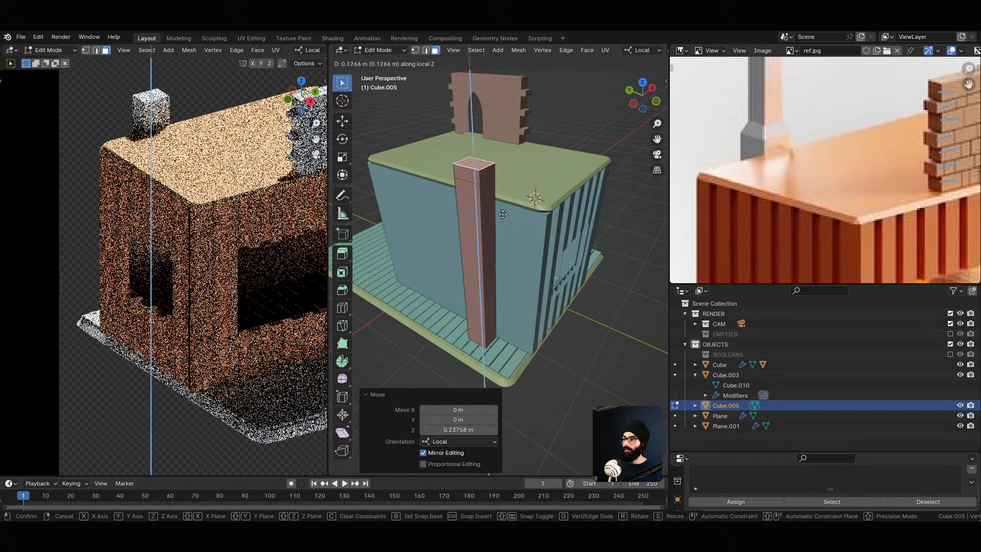
right_click(503, 210)
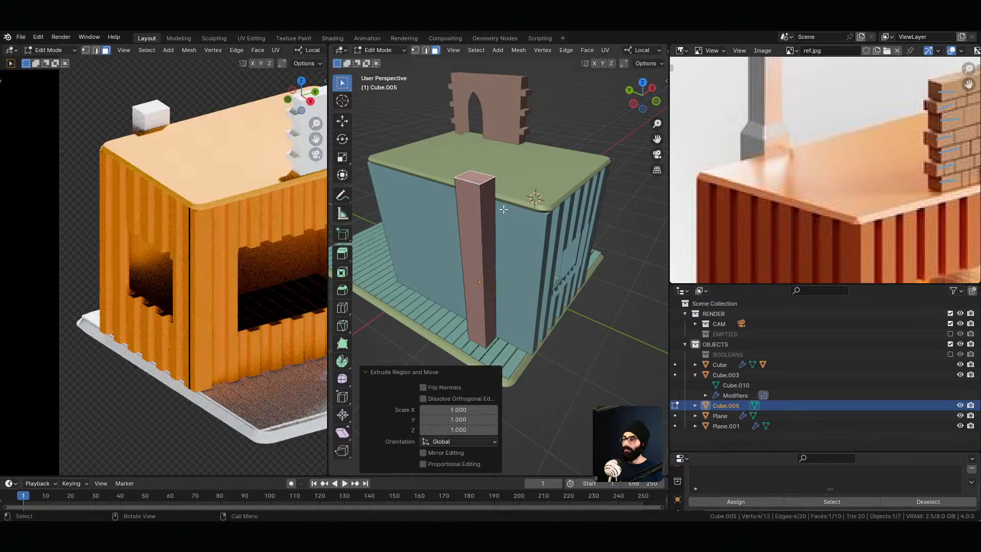
Step: Merge all of the tall block's vertices by distance
key(a)
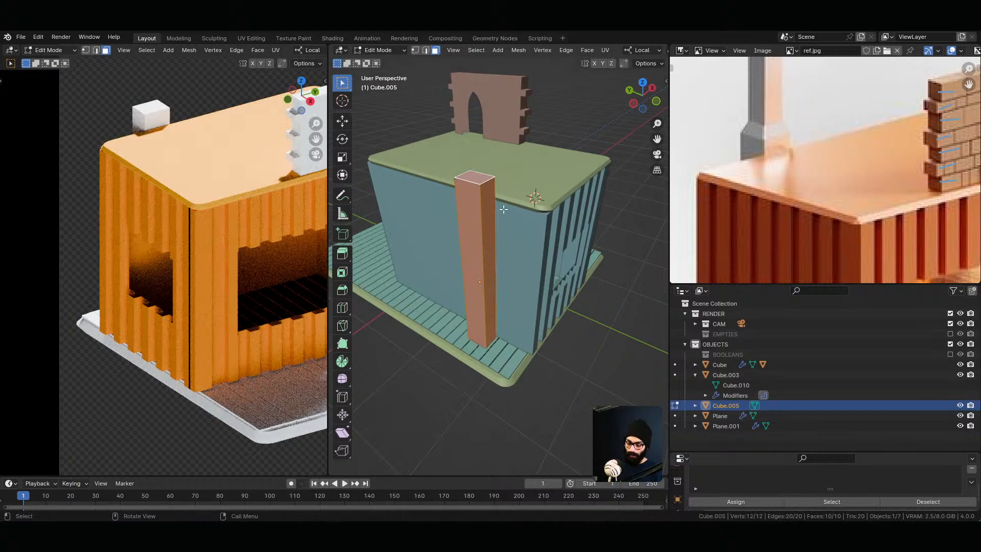
key(m)
click(483, 246)
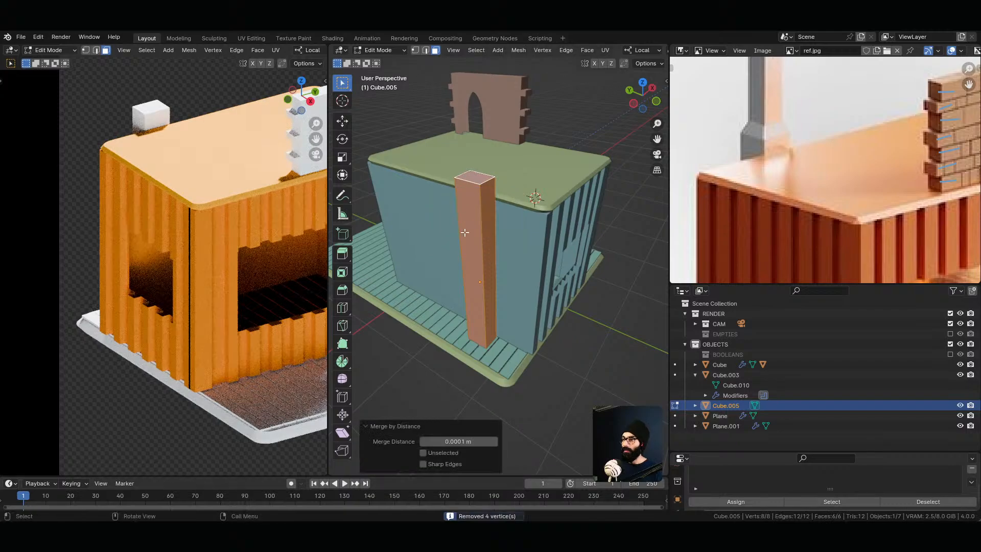
Step: Extrude the block's top face about 0.06 m along local Z and scale it to about 0.69
key(g)
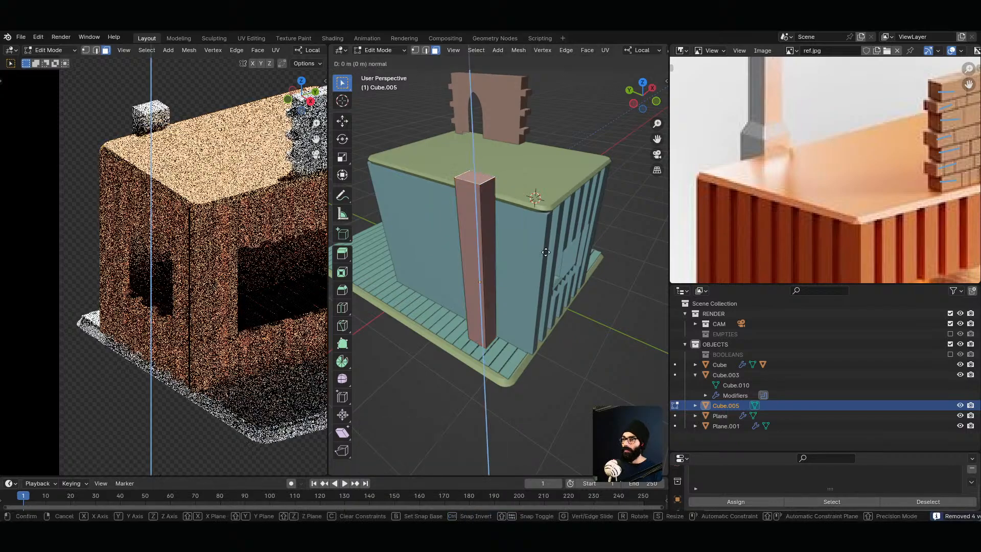
key(z)
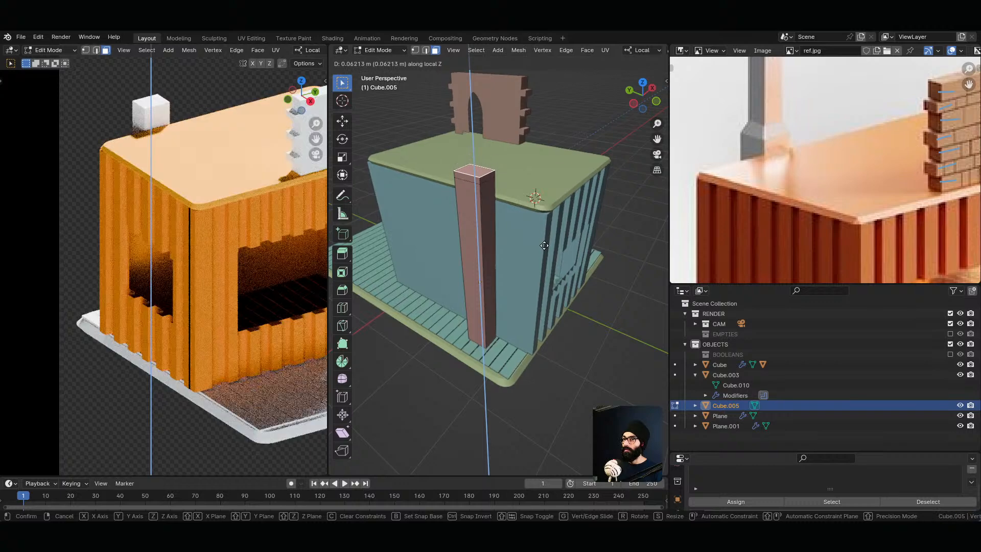
click(539, 240)
key(s)
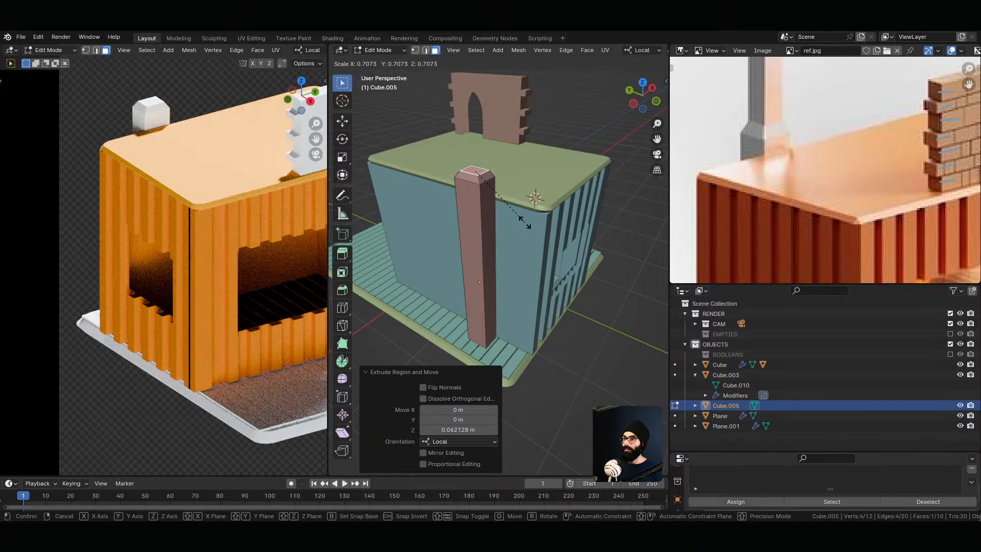
click(524, 223)
Step: Raise the tapered top face about 0.06 m along local Z and scale it to about 0.89
key(g)
key(z)
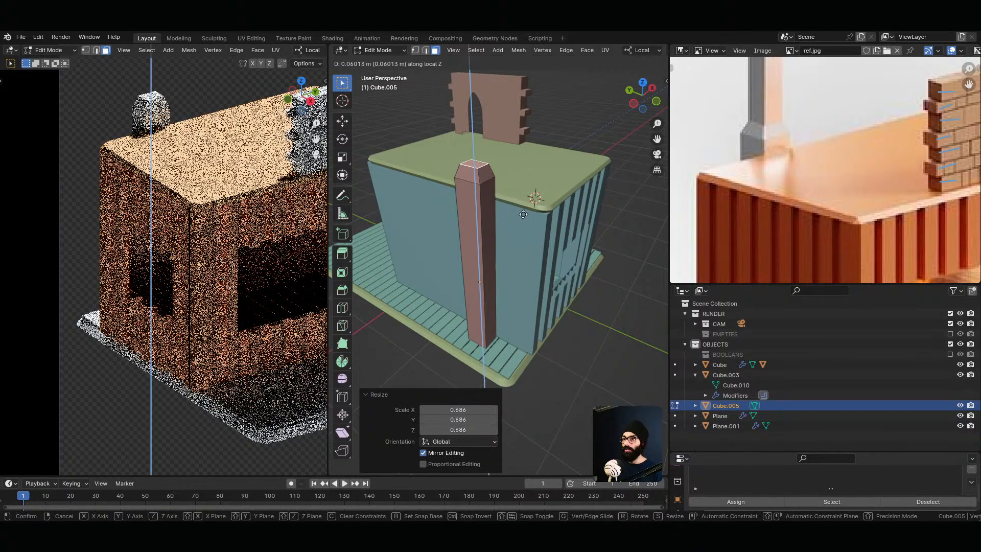
click(523, 214)
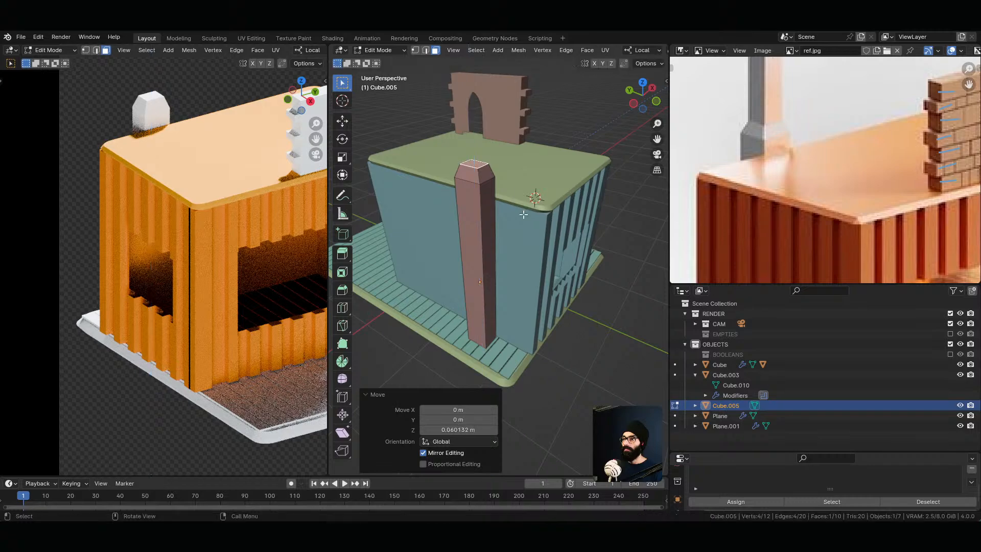
key(s)
click(519, 212)
Step: Extrude the narrowed top face about 0.31 m upward along local Z to form the chimney shaft
scroll(838, 147, down, 3)
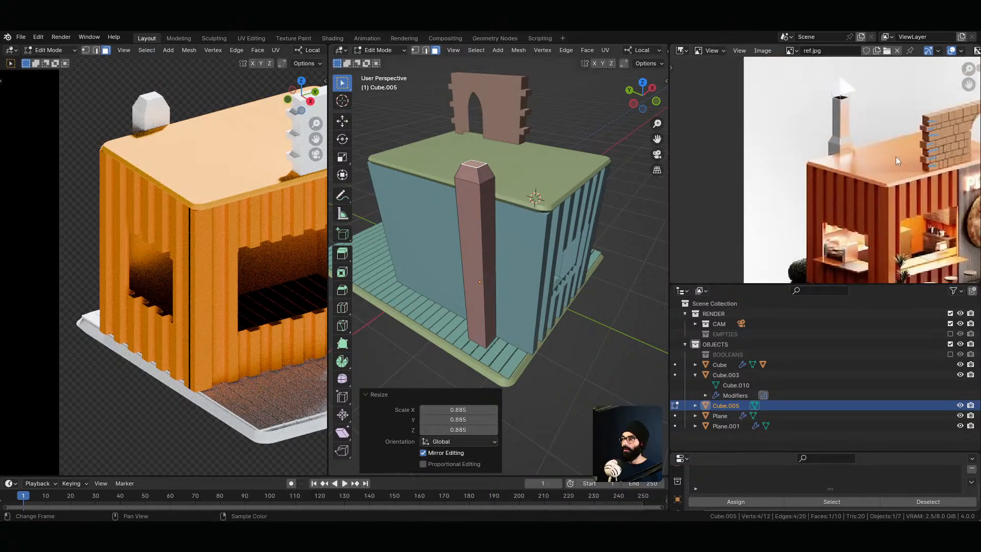
scroll(839, 147, up, 5)
middle_drag(518, 191, 538, 232)
key(g)
key(z)
key(z)
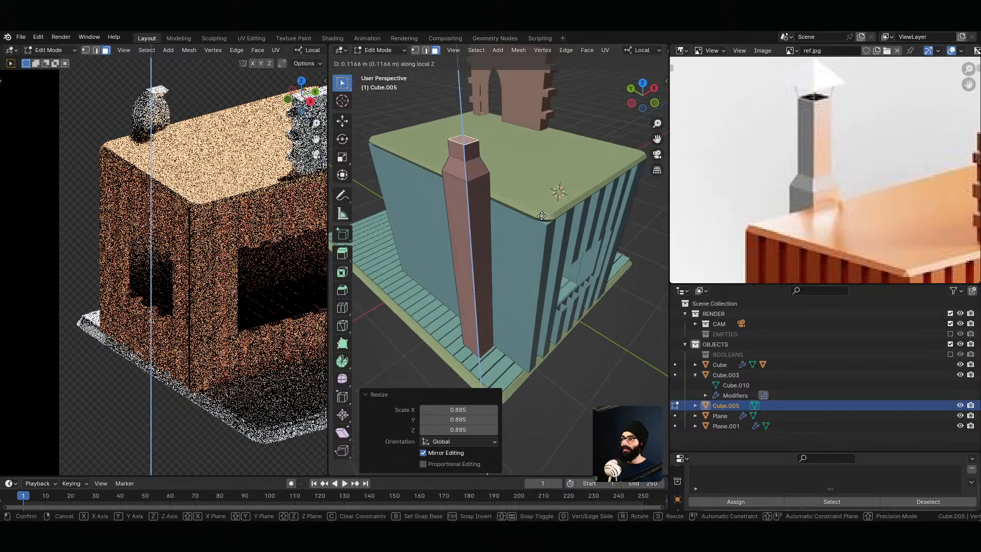
click(539, 187)
Step: Raise the chimney shaft's top face about 0.15 m more along local Z
scroll(129, 244, down, 4)
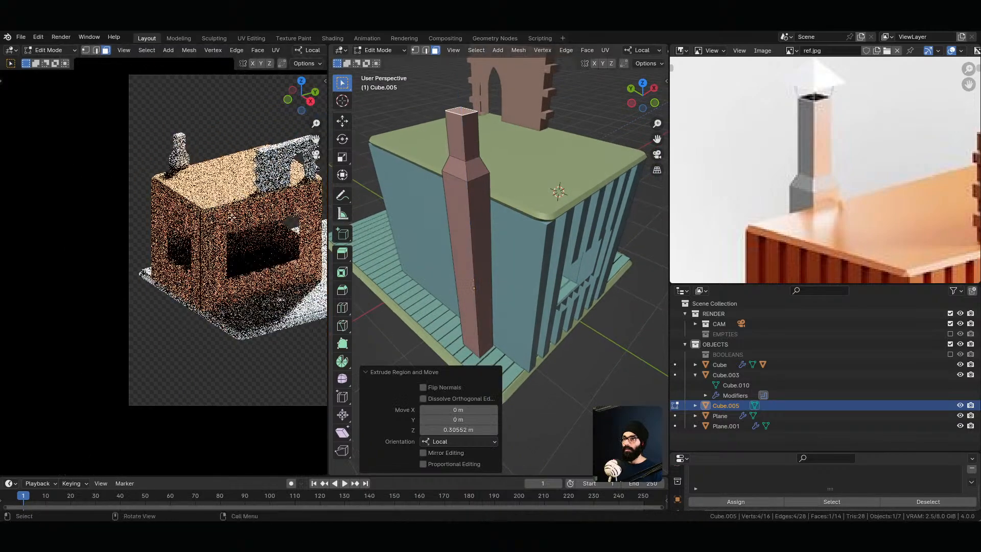
scroll(102, 202, down, 2)
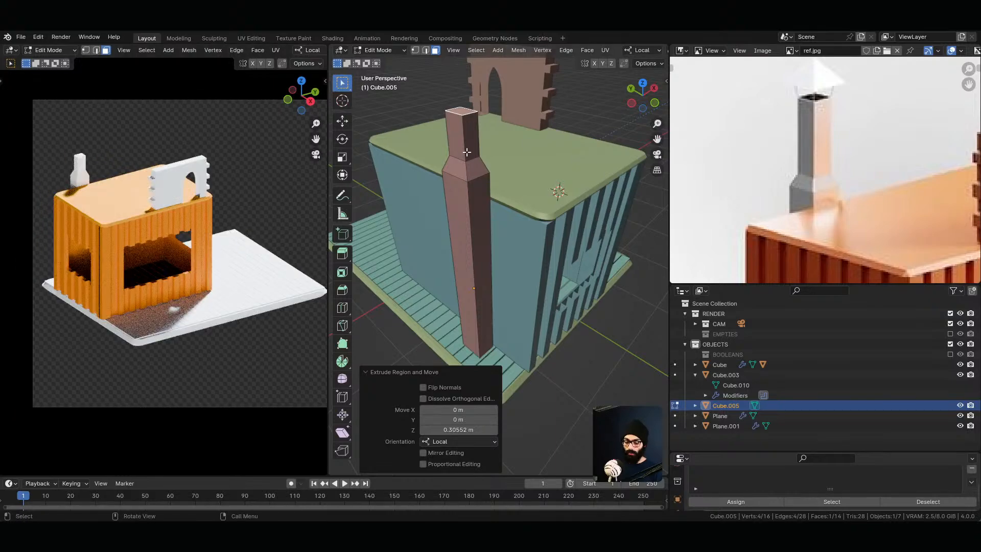
key(g)
key(z)
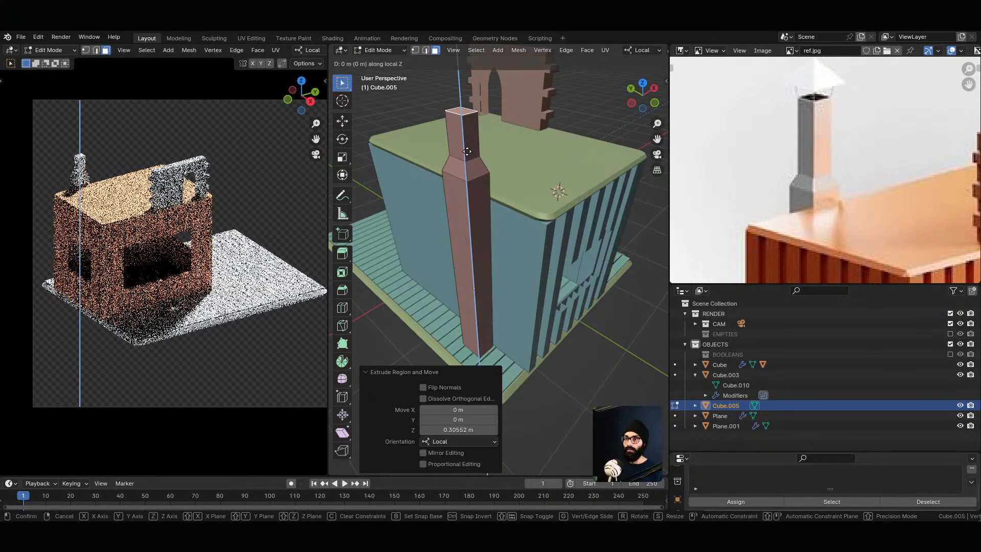
click(469, 126)
Step: Delete the chimney's top face
shift+middle_drag(464, 118, 487, 162)
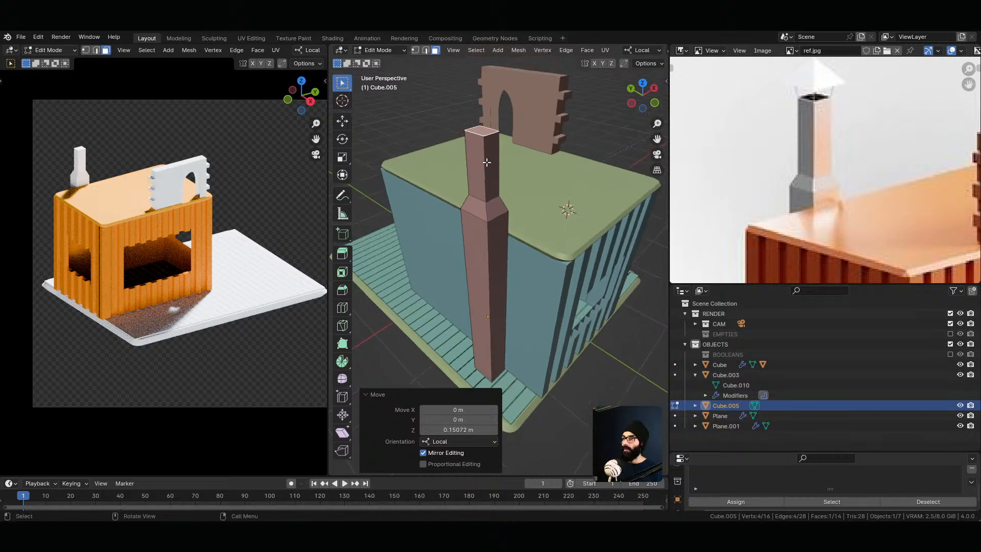
key(x)
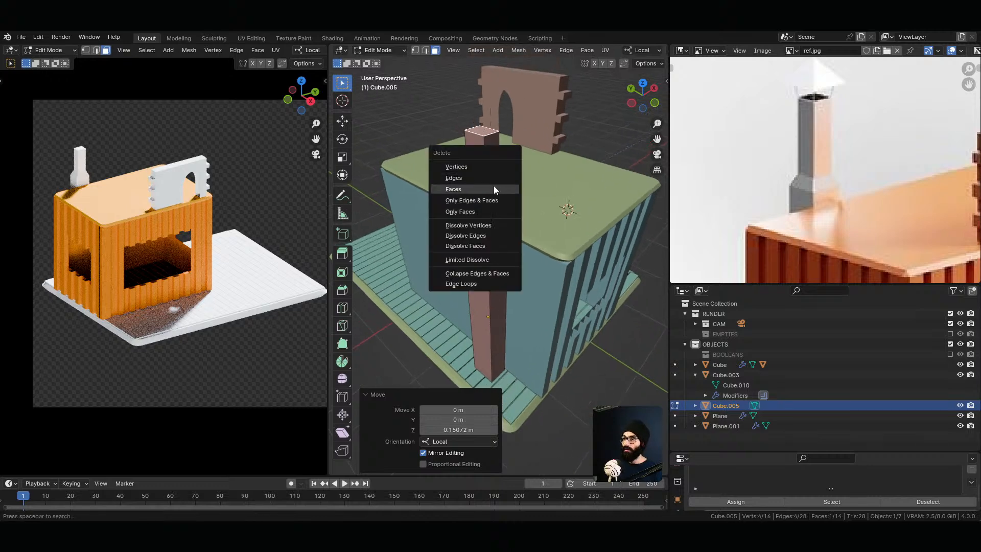
click(493, 188)
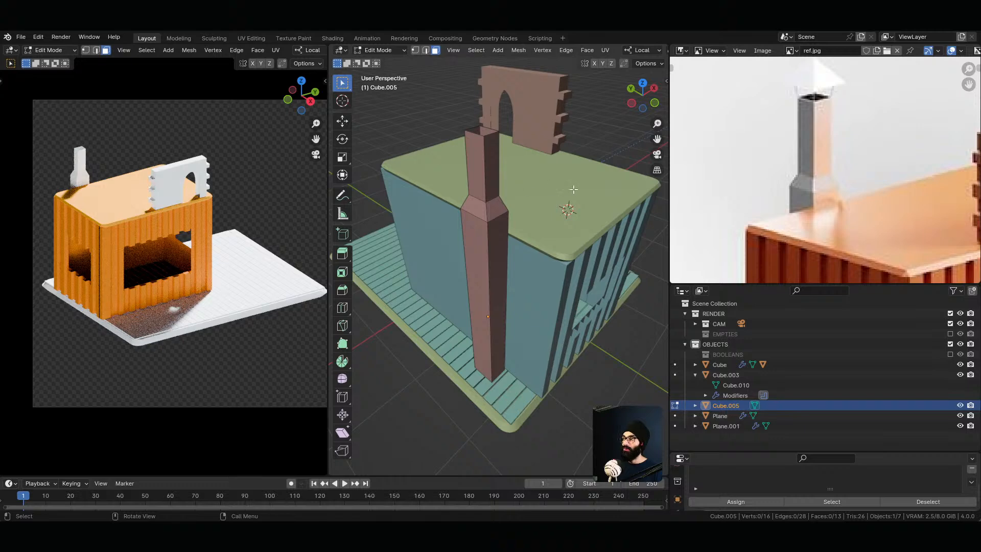
Step: Examine the chimney's cap and open top in the reference image and compare them with the modelled chimney
scroll(788, 139, up, 4)
middle_drag(567, 179, 518, 179)
scroll(827, 123, down, 2)
scroll(825, 121, up, 2)
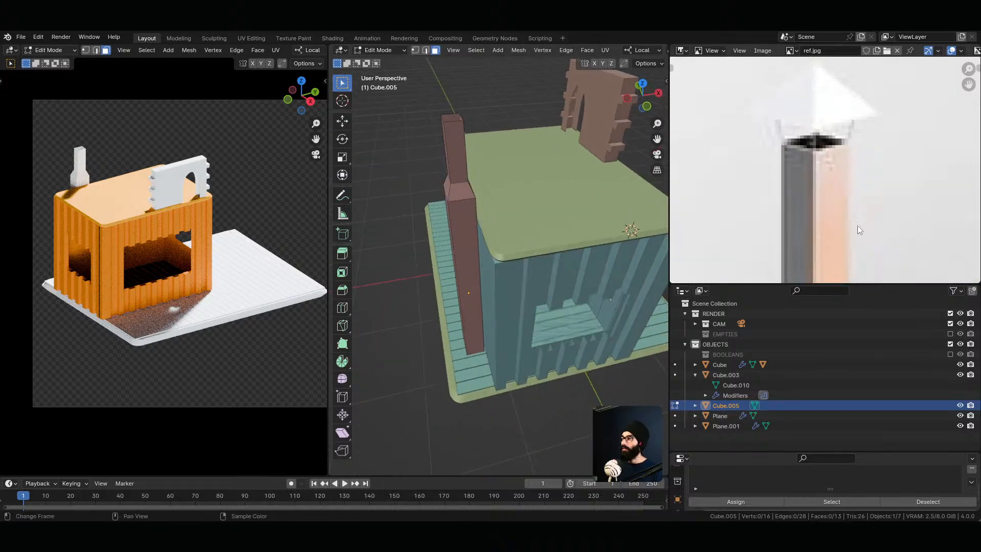
scroll(838, 173, down, 6)
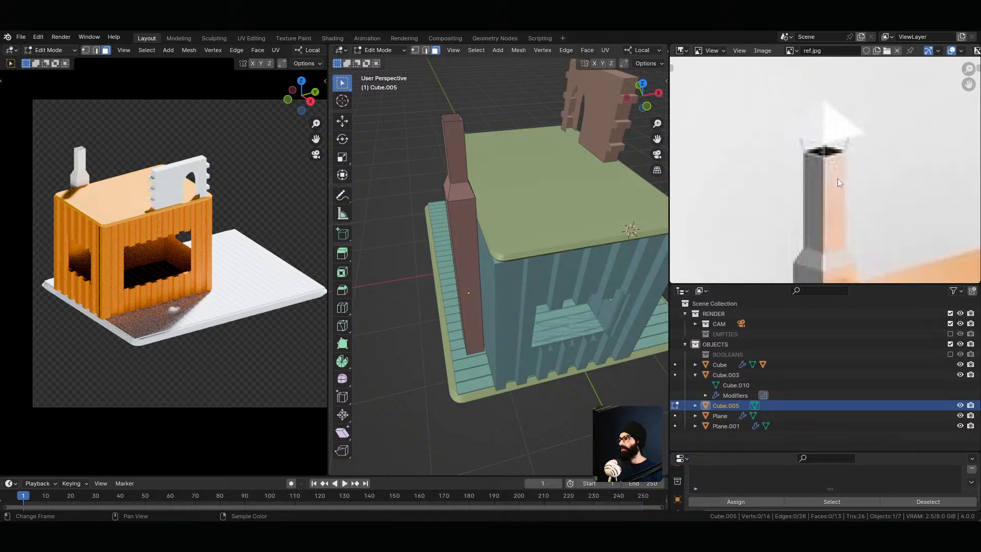
scroll(831, 116, up, 8)
middle_drag(494, 177, 463, 172)
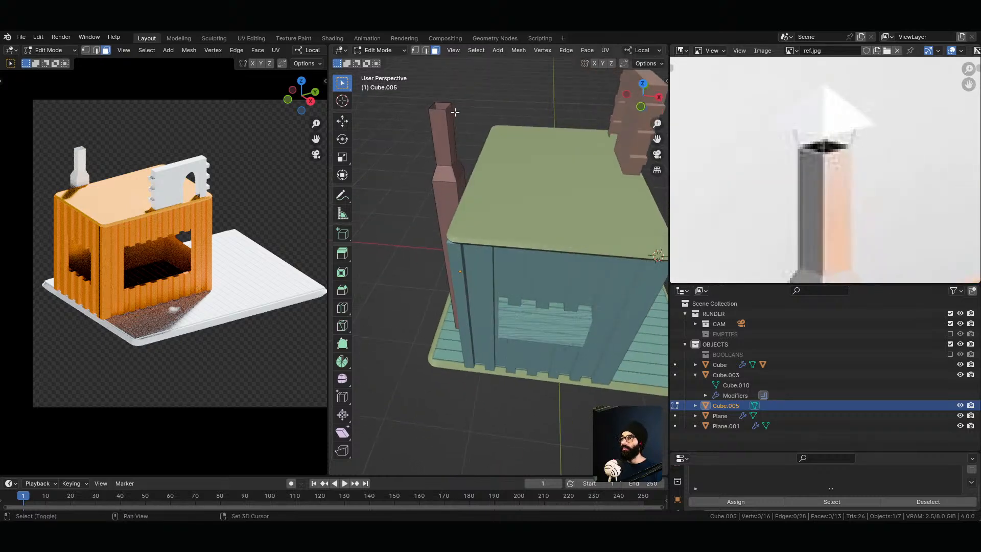
shift+middle_drag(456, 105, 509, 180)
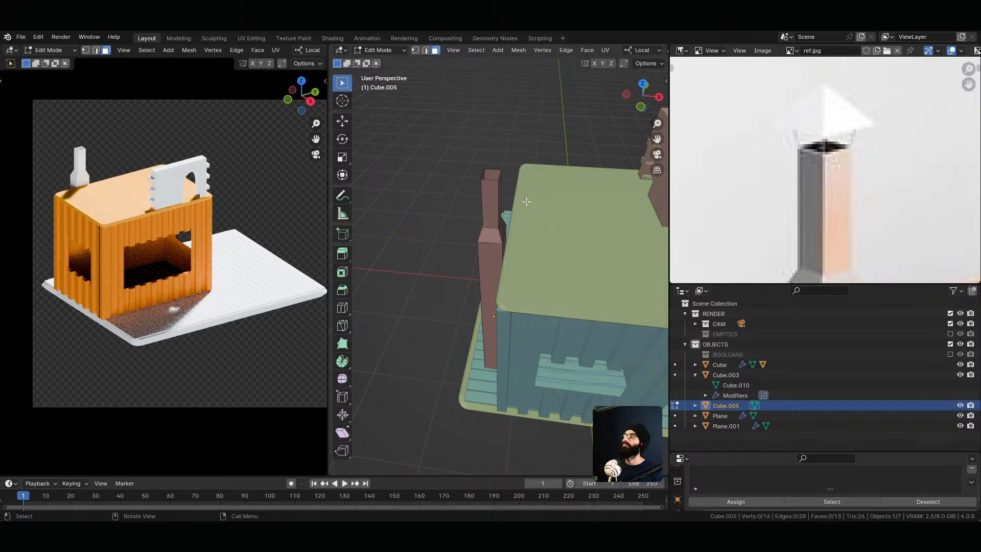
middle_drag(512, 200, 527, 211)
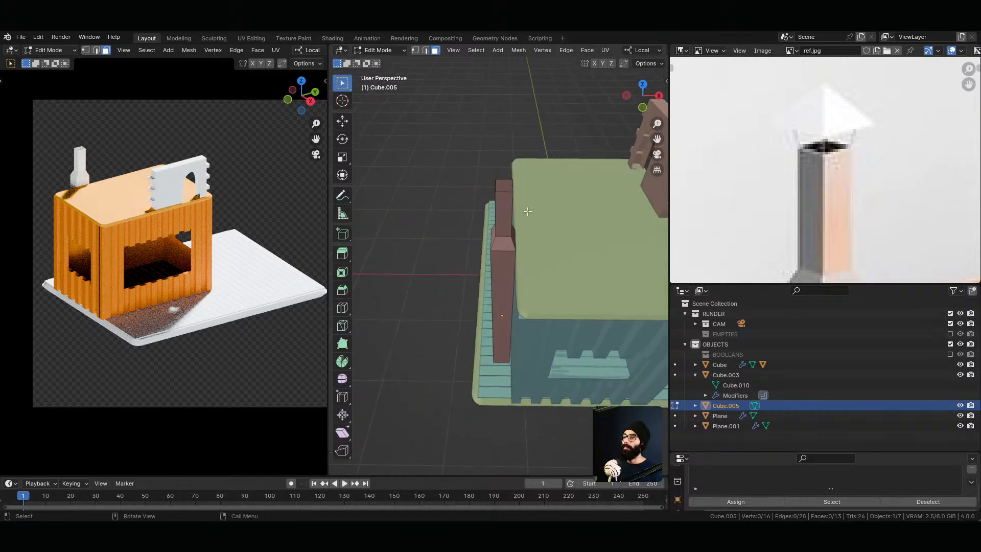
Step: Select the edge loop around the chimney's open top and snap the 3D cursor to its centre
click(514, 185)
click(514, 189)
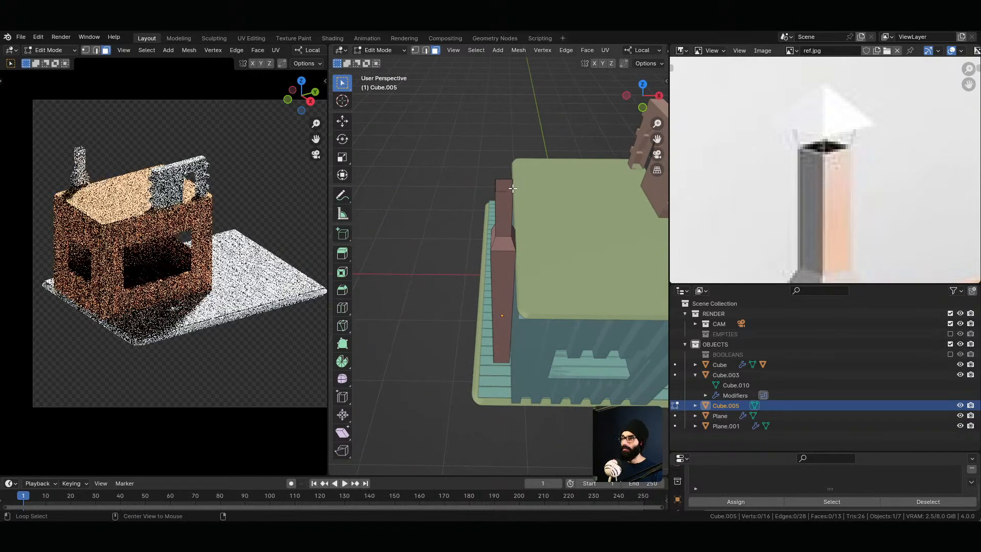
click(511, 197)
middle_drag(511, 197, 520, 195)
key(2)
alt+click(507, 185)
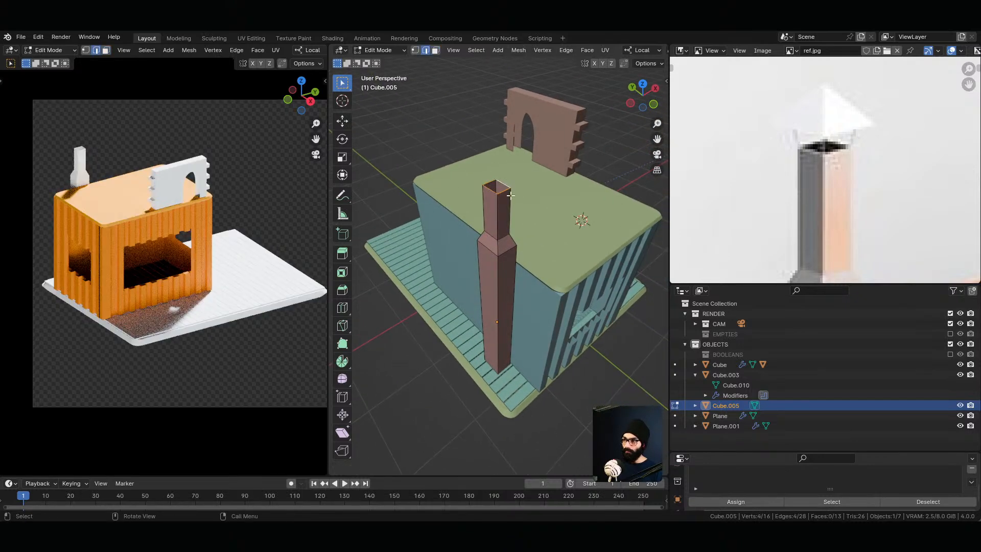
key(shift+s)
click(520, 233)
middle_drag(454, 209, 439, 208)
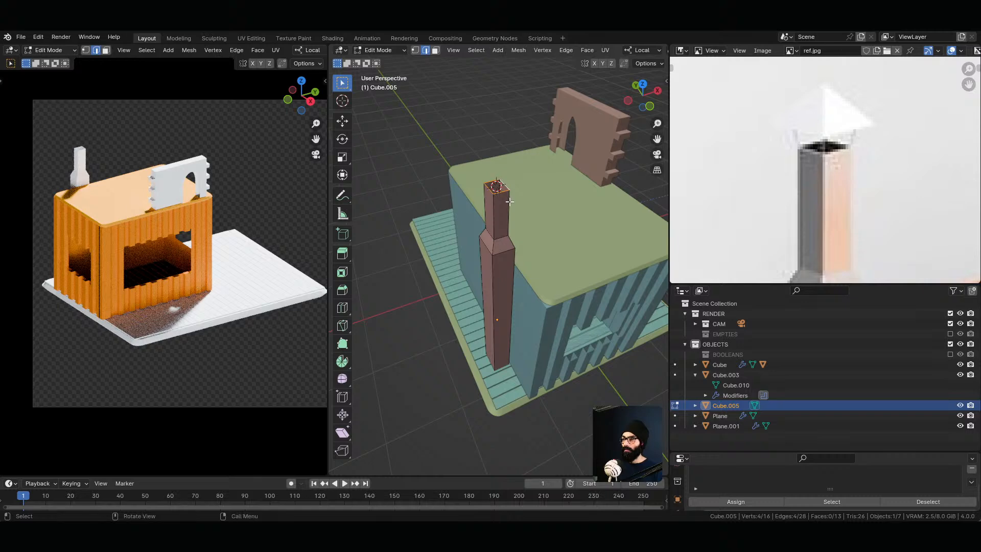
Step: In Object Mode, add a cone at the 3D cursor with Radius 1 of 0.69 m and a depth of 0.68 m
key(ctrl+Tab)
click(394, 211)
key(shift+a)
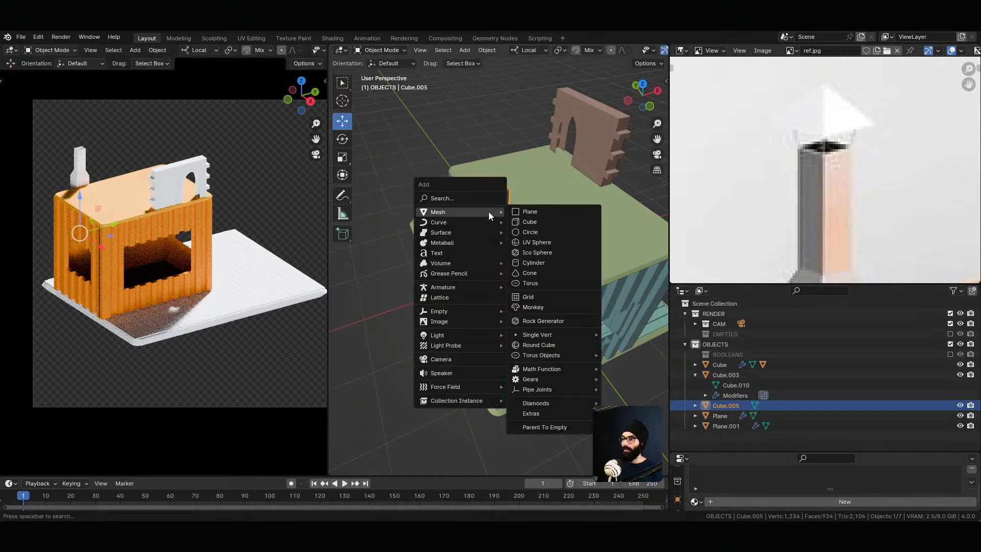
click(545, 272)
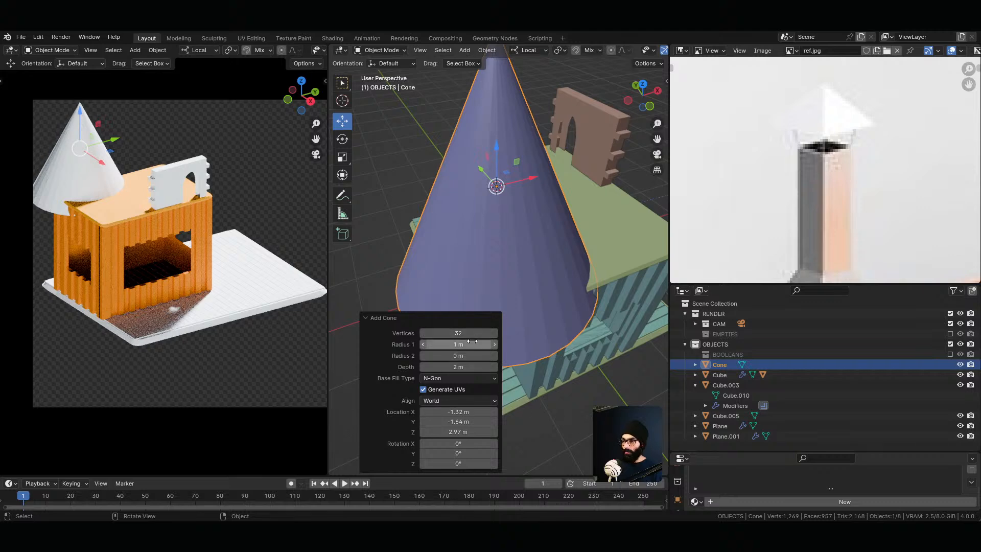
drag(472, 341, 424, 367)
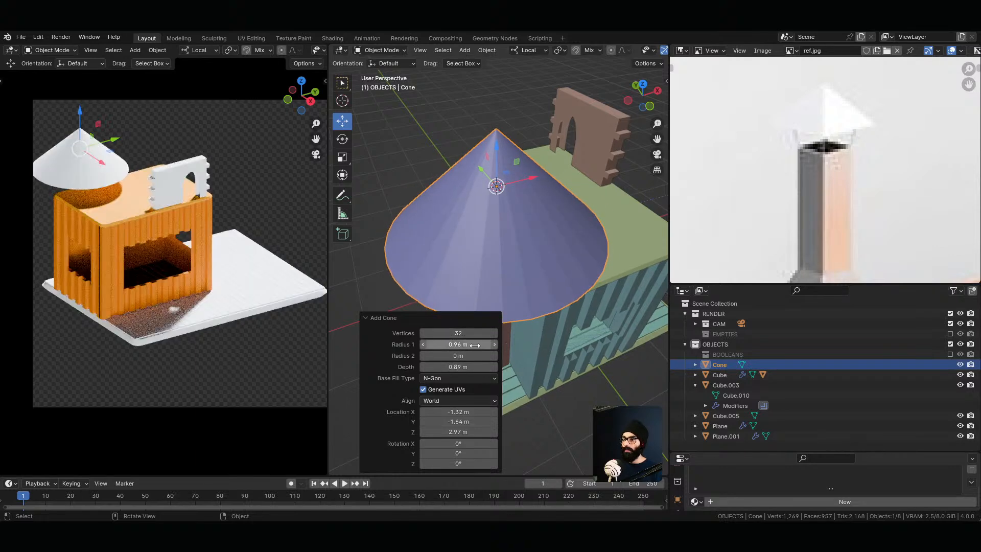
drag(474, 345, 463, 366)
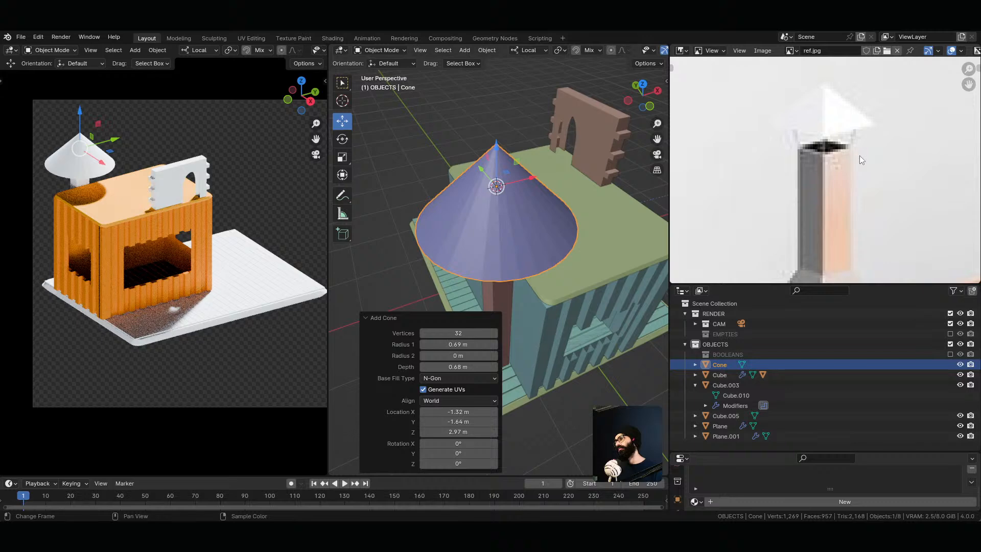
Step: Delete the cone at the top of the chimney
key(alt+Tab)
key(alt+Tab)
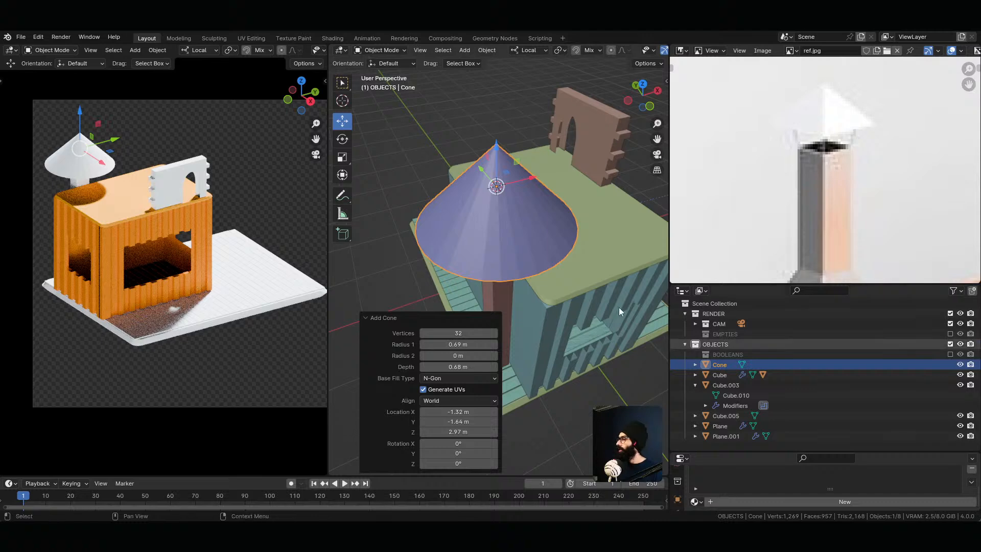
middle_drag(576, 224, 502, 257)
scroll(573, 252, down, 2)
middle_drag(572, 252, 529, 234)
key(x)
click(506, 233)
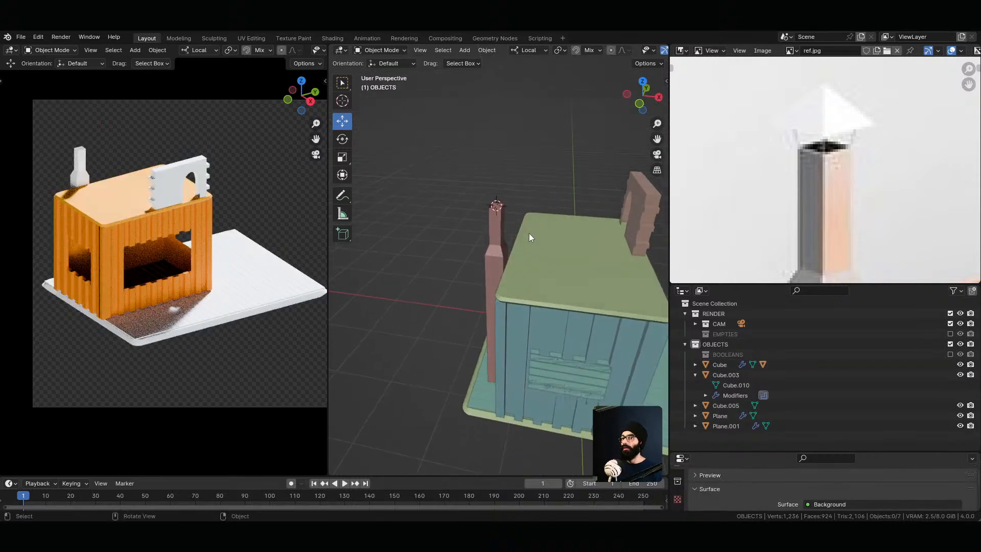
key(alt+Tab)
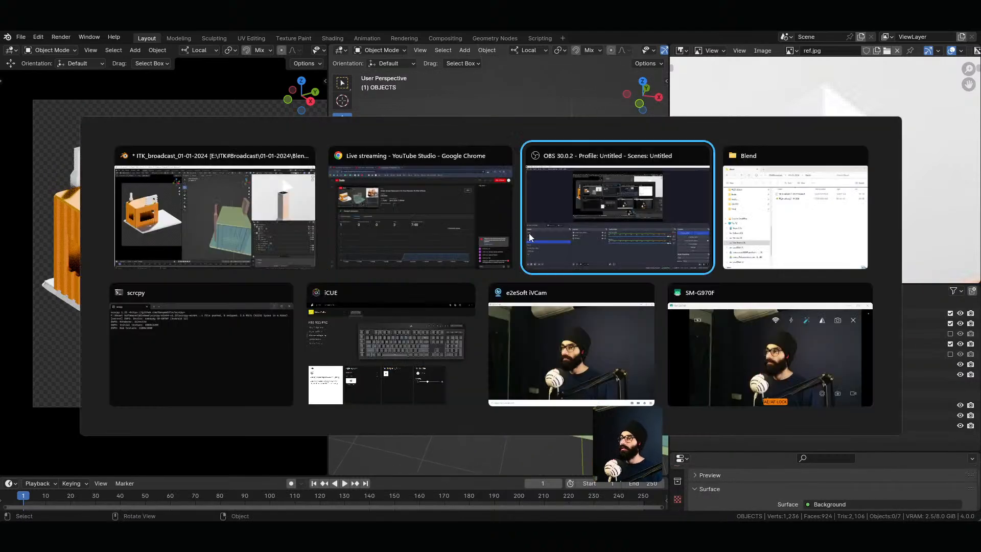